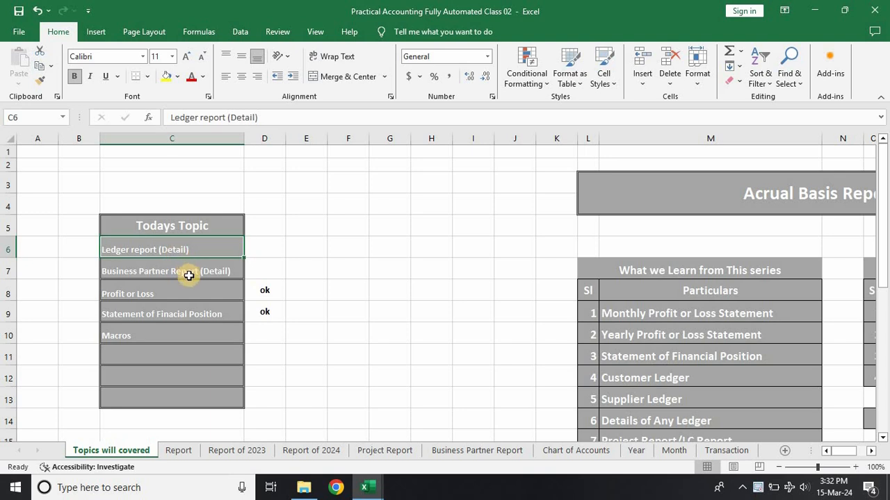
Step: Review today's topic list, including Business Partner Report and Macros, and the Report sheet of the Class 02 workbook
{"action": "left_click", "coordinate": [190, 271]}
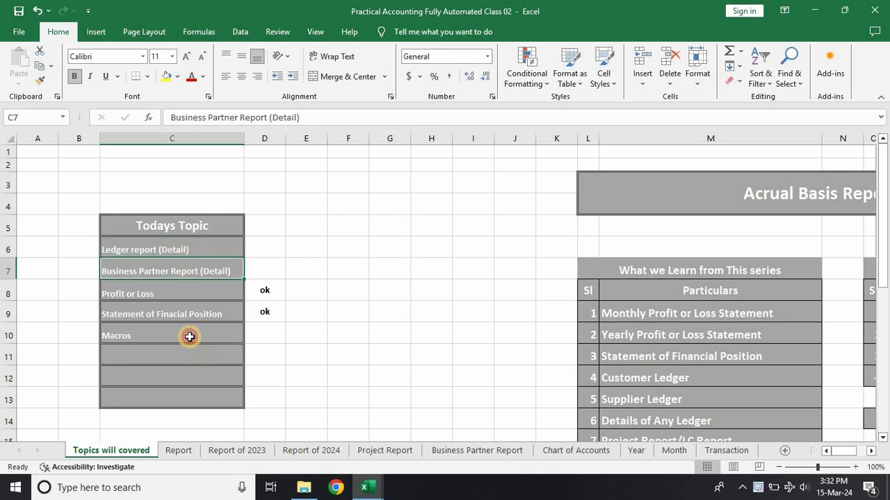
{"action": "left_click", "coordinate": [189, 336]}
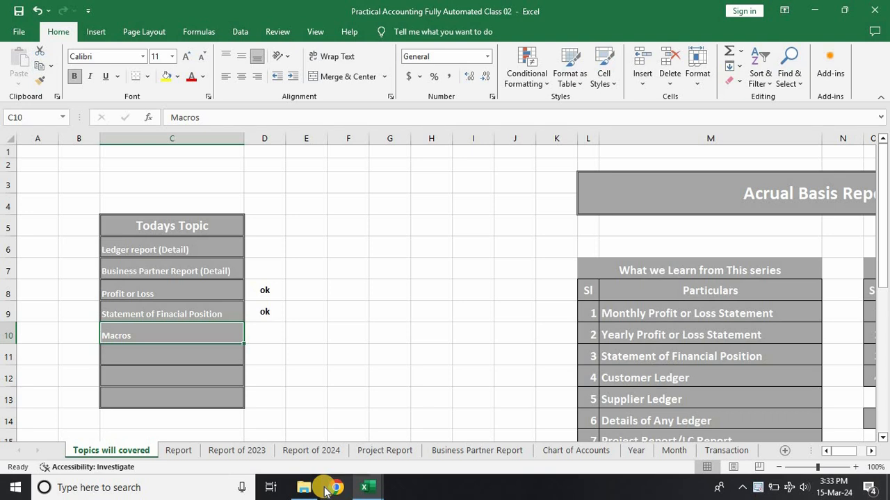
{"action": "key", "text": "alt+Tab"}
{"action": "left_click", "coordinate": [465, 388]}
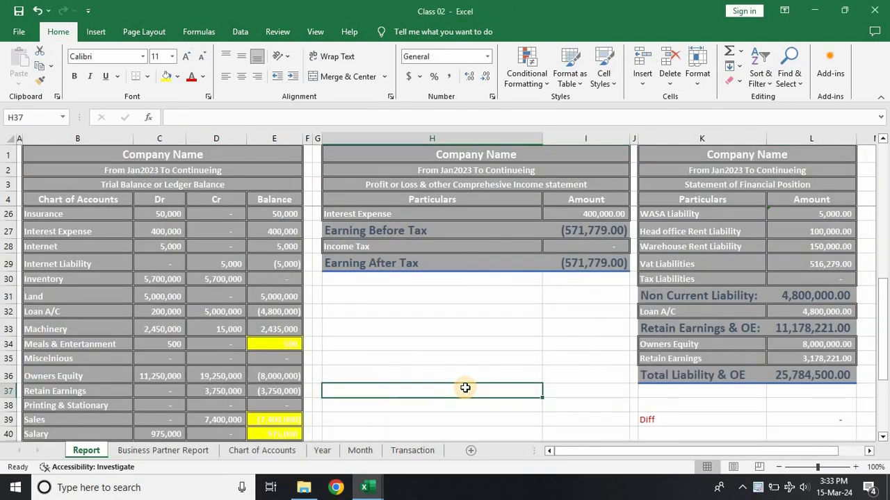
{"action": "scroll", "coordinate": [465, 388], "scroll_direction": "up", "scroll_amount": 5}
{"action": "scroll", "coordinate": [465, 388], "scroll_direction": "up", "scroll_amount": 2}
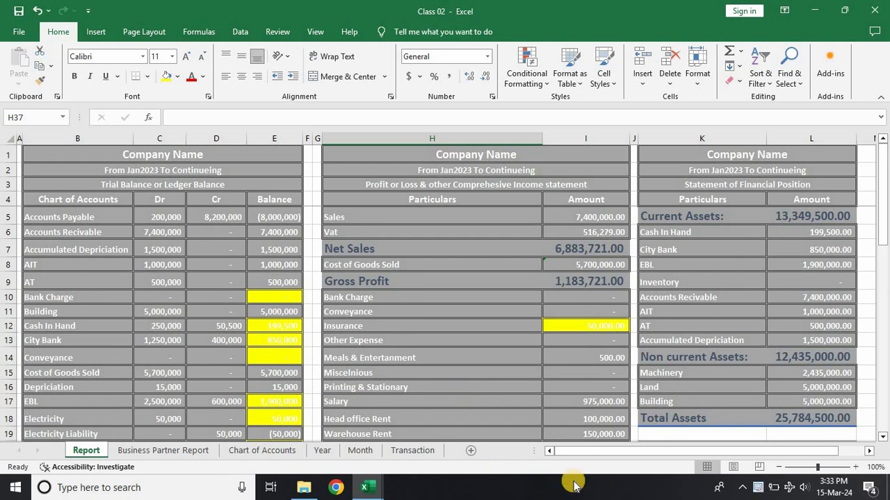
Step: Add a "Project" column heading in cell J4 of the Transaction sheet, beside the Year heading
{"action": "left_click", "coordinate": [412, 453]}
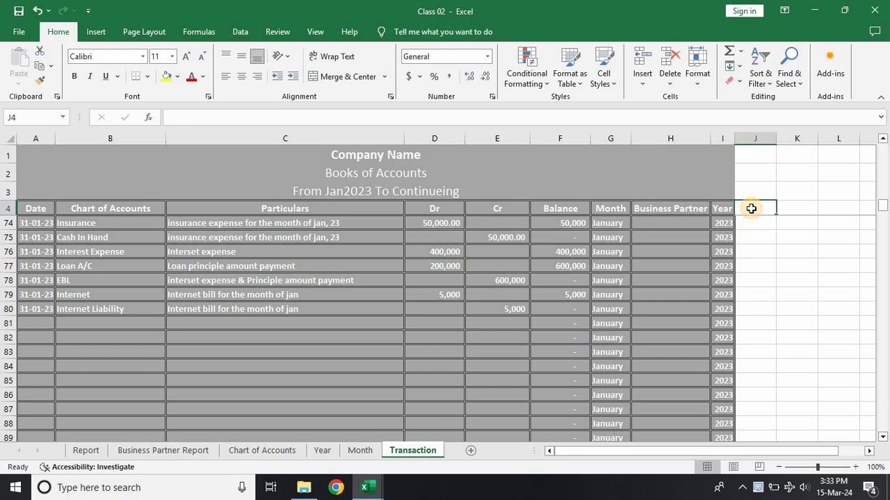
{"action": "key", "text": "alt+Tab"}
{"action": "key", "text": "alt+Tab"}
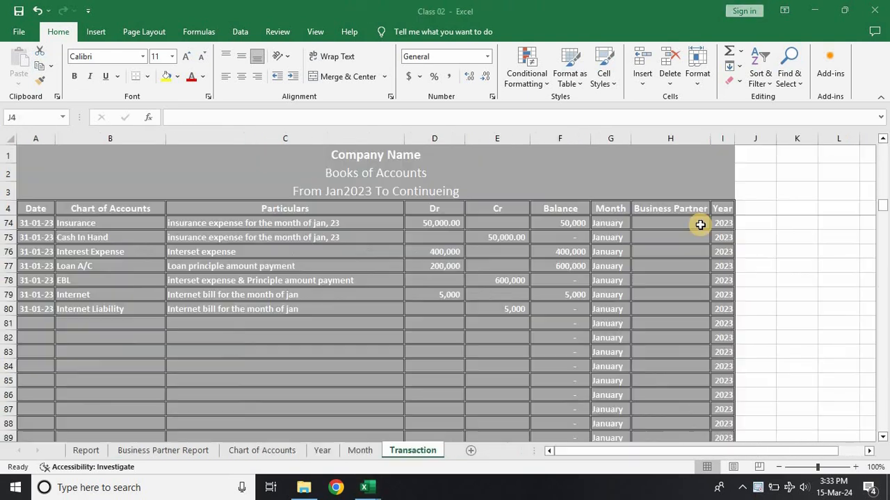
{"action": "left_click", "coordinate": [754, 211]}
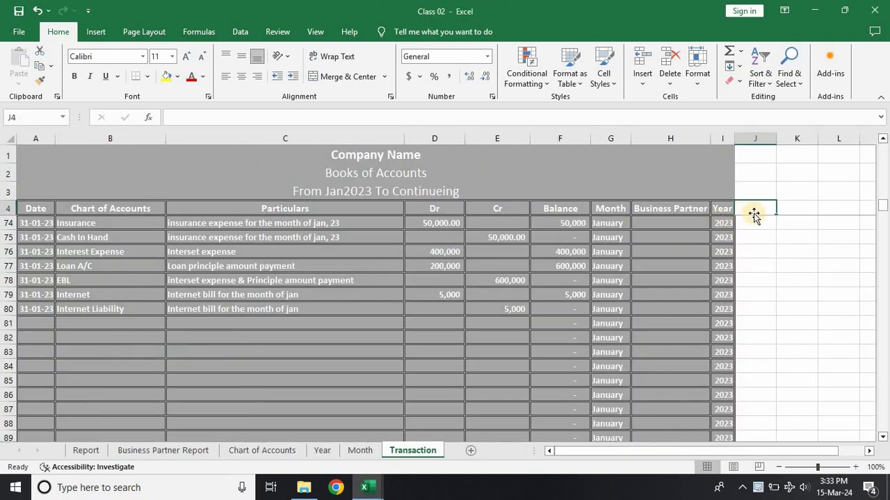
{"action": "type", "text": "Project"}
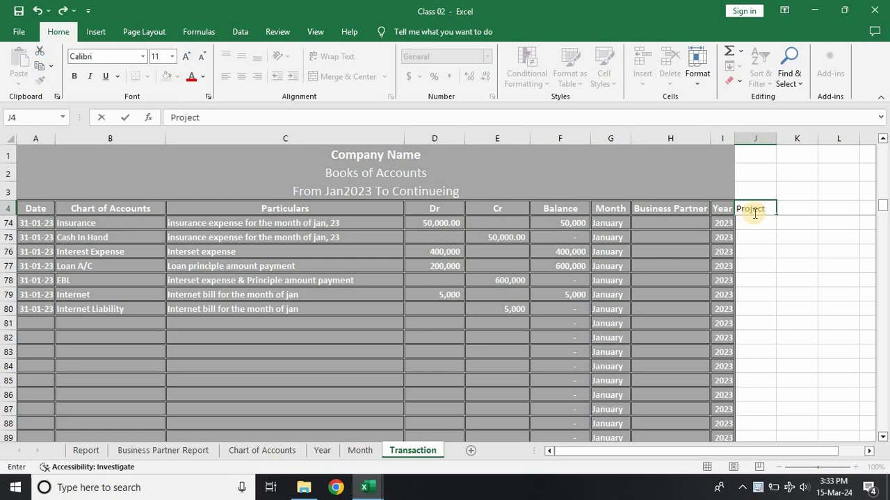
{"action": "left_click", "coordinate": [799, 283]}
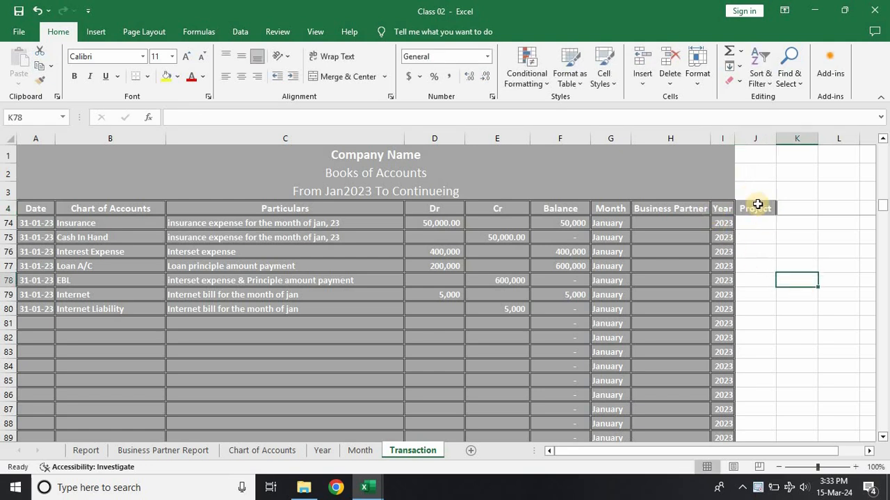
Step: Copy the formatting of the Business Partner heading onto the Project heading in J4
{"action": "left_click", "coordinate": [702, 209]}
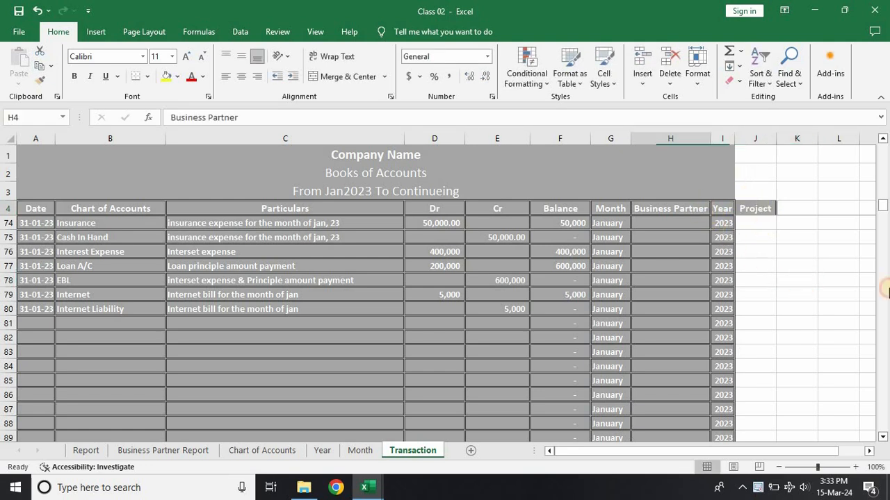
{"action": "left_click", "coordinate": [40, 82]}
{"action": "left_click", "coordinate": [750, 209]}
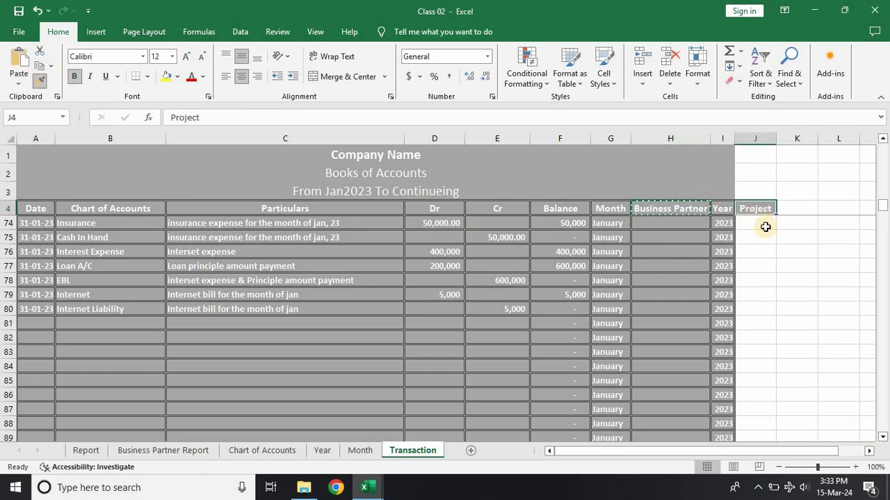
{"action": "left_click", "coordinate": [764, 236]}
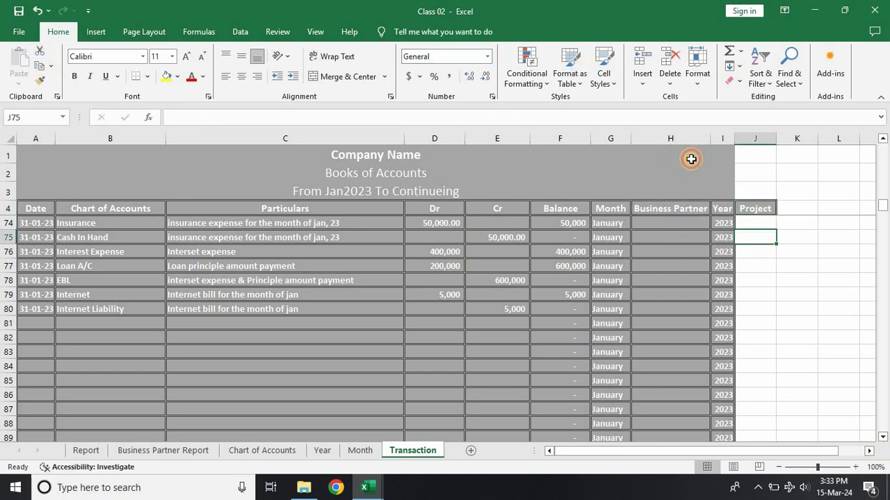
Step: Extend the merged, centred titles in rows 1 to 3 of the Transaction sheet to span columns A through J
{"action": "left_click_drag", "start_coordinate": [691, 159], "coordinate": [754, 155]}
{"action": "left_click", "coordinate": [366, 77]}
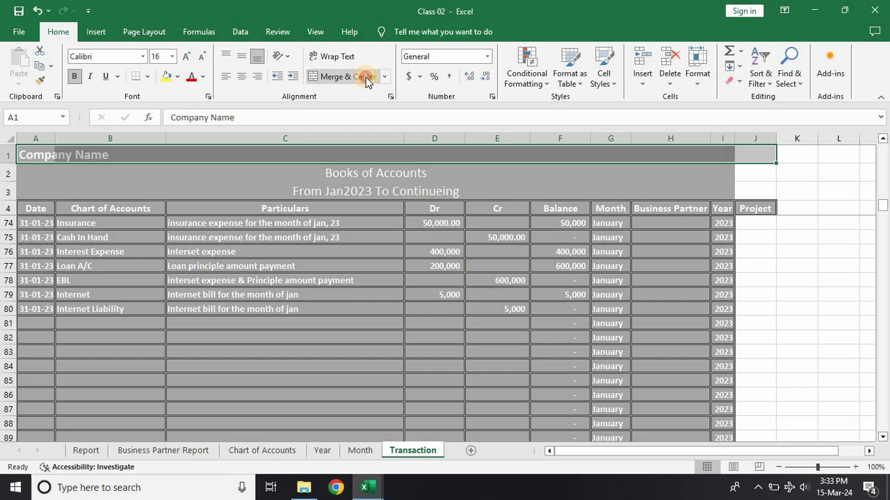
{"action": "left_click", "coordinate": [366, 77]}
{"action": "left_click_drag", "start_coordinate": [411, 173], "coordinate": [754, 171]}
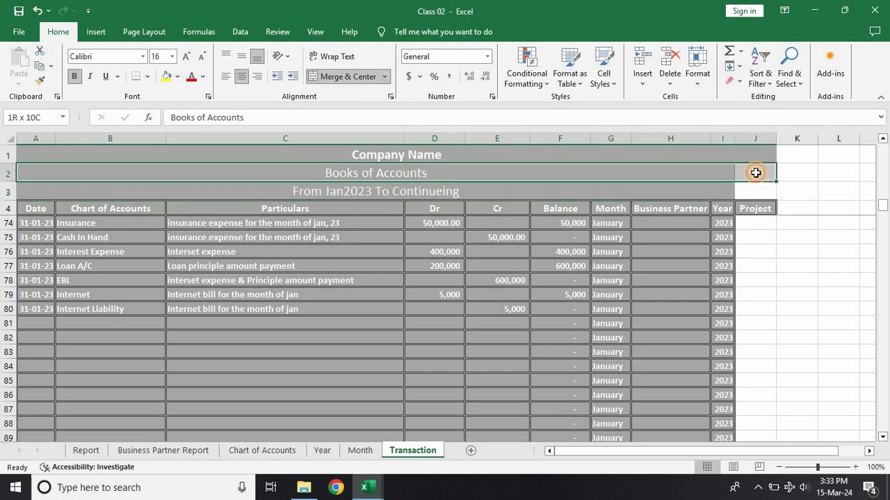
{"action": "left_click", "coordinate": [353, 77]}
{"action": "left_click", "coordinate": [353, 77]}
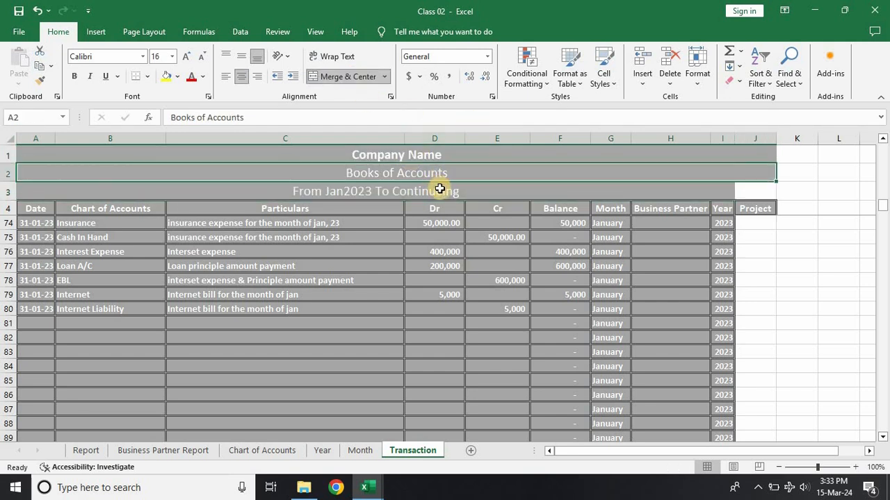
{"action": "left_click_drag", "start_coordinate": [440, 186], "coordinate": [747, 187]}
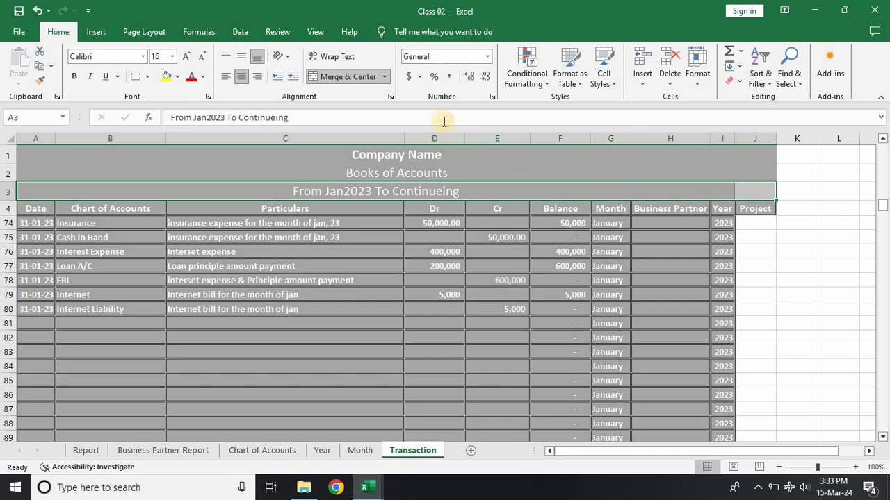
{"action": "left_click", "coordinate": [336, 78]}
{"action": "left_click", "coordinate": [336, 77]}
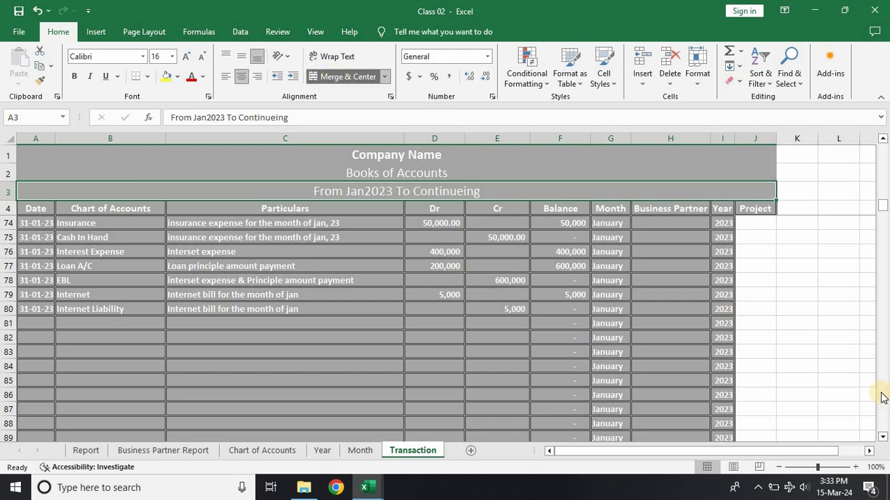
{"action": "left_click_drag", "start_coordinate": [765, 351], "coordinate": [761, 339]}
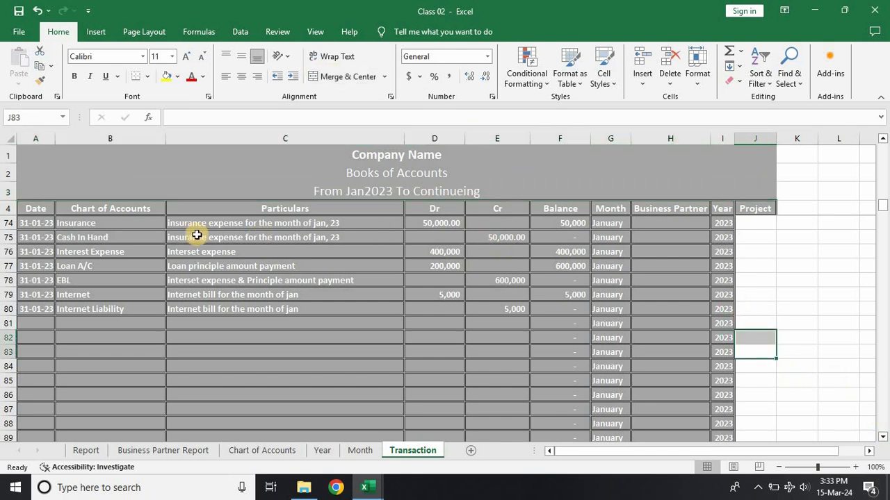
{"action": "left_click_drag", "start_coordinate": [35, 208], "coordinate": [761, 225]}
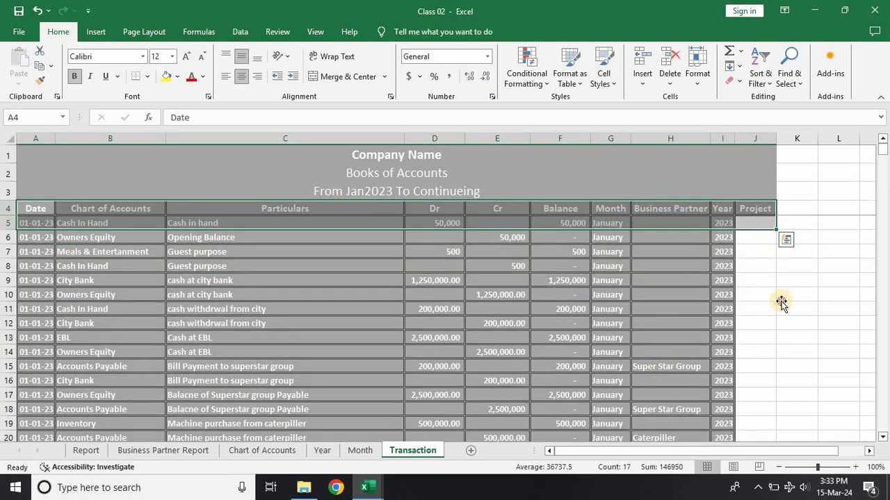
{"action": "left_click", "coordinate": [784, 295]}
{"action": "left_click", "coordinate": [756, 224]}
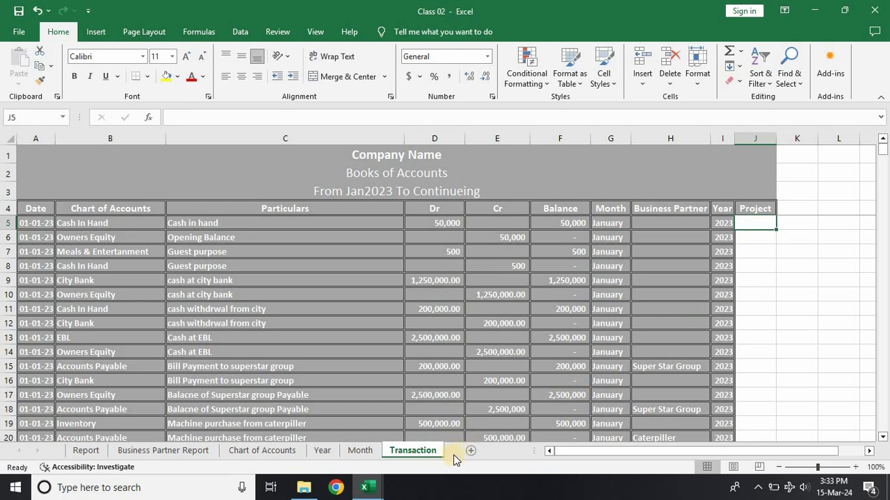
Step: Add a new worksheet after Transaction and name it "Project Report"
{"action": "left_click", "coordinate": [468, 452]}
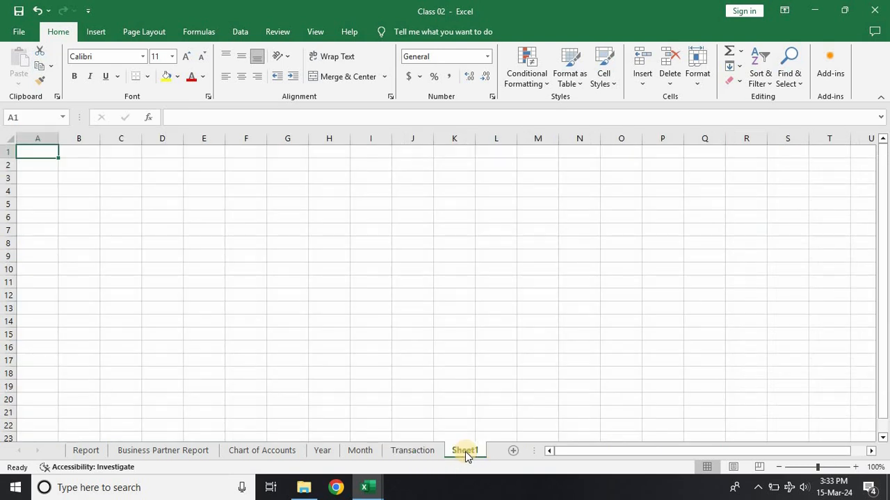
{"action": "double_click", "coordinate": [465, 451]}
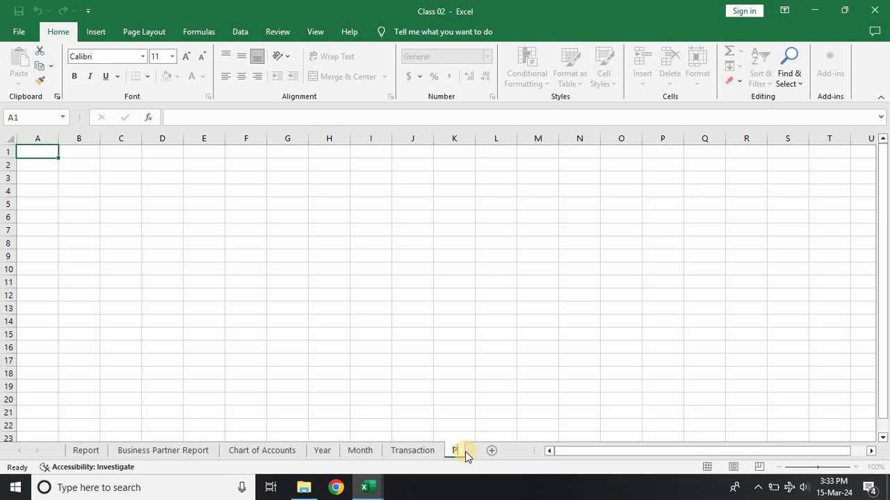
{"action": "type", "text": "Project Re"}
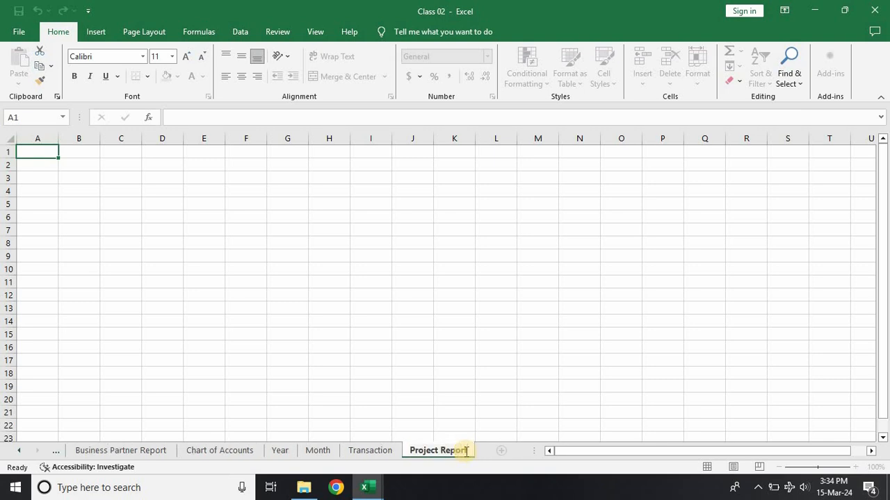
{"action": "type", "text": "port"}
{"action": "left_click", "coordinate": [297, 335]}
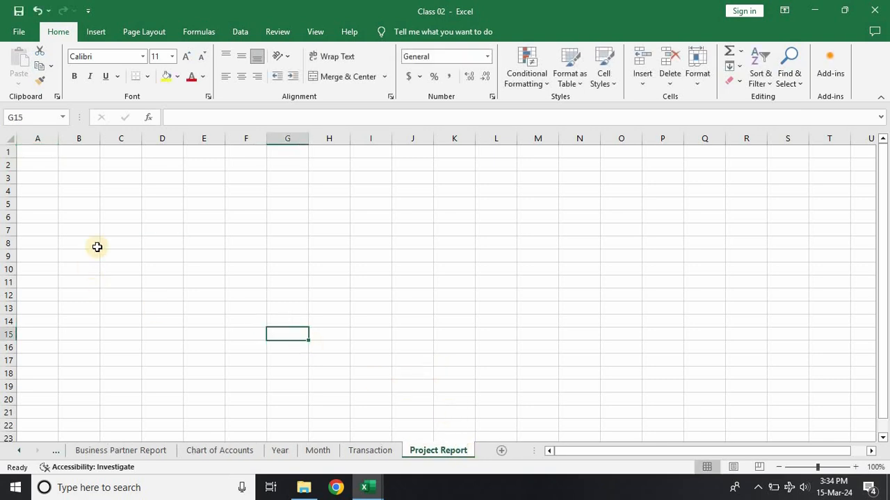
Step: Enter "Project Name" in cell A2 of the Project Report sheet and widen column A to fit the text
{"action": "left_click", "coordinate": [81, 167]}
{"action": "left_click", "coordinate": [41, 165]}
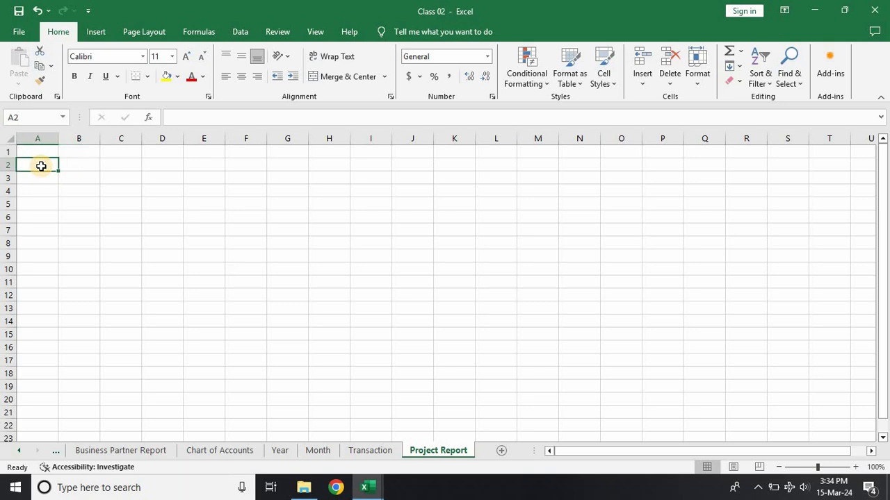
{"action": "type", "text": "Project Name"}
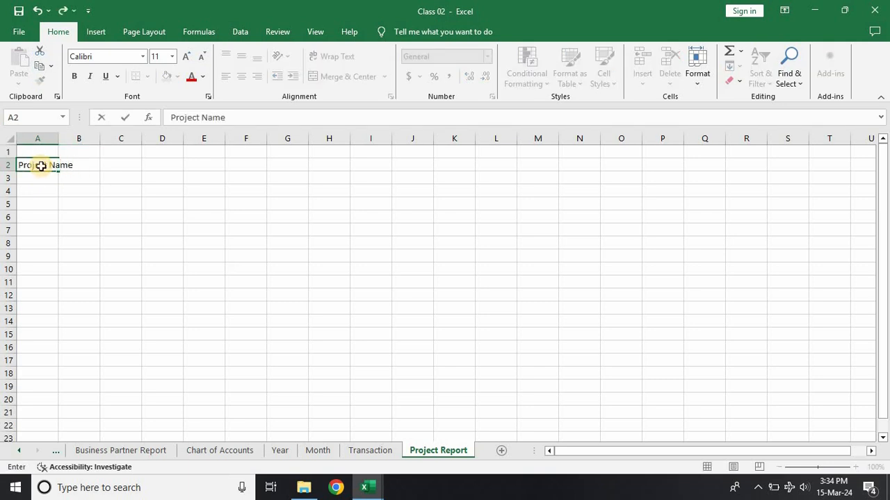
{"action": "key", "text": "Return"}
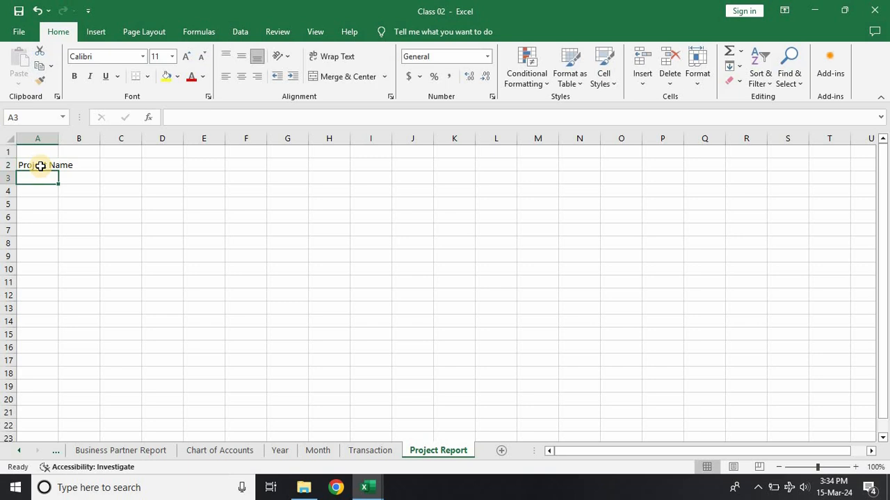
{"action": "double_click", "coordinate": [64, 140]}
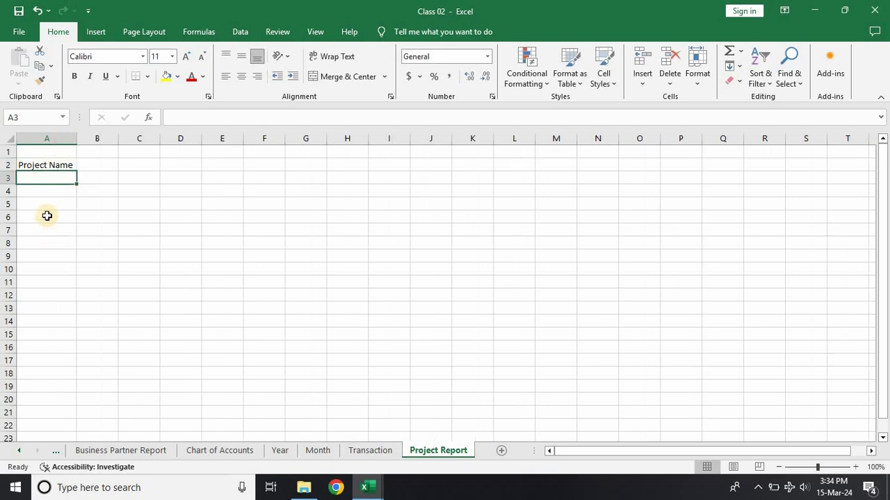
Step: Open the workbook "Practical Accounting Fully Automated Class-04" from the Practical Accounting folder in File Explorer
{"action": "key", "text": "alt+Tab"}
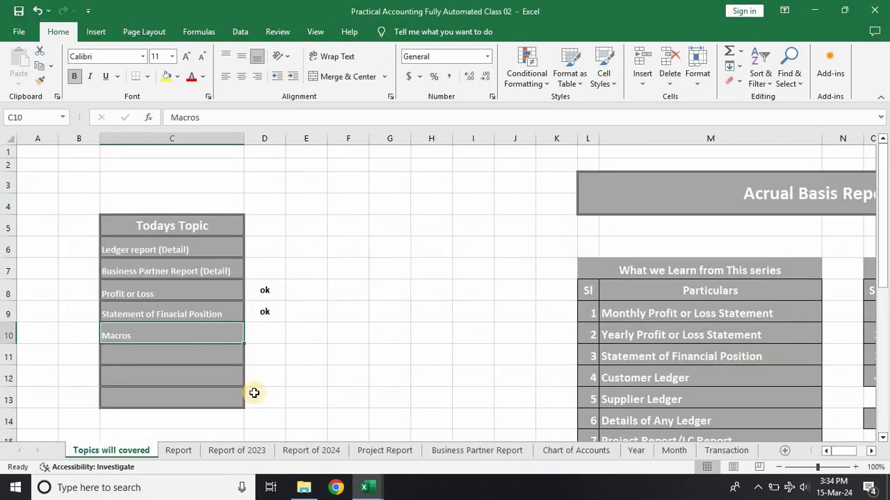
{"action": "left_click", "coordinate": [304, 487]}
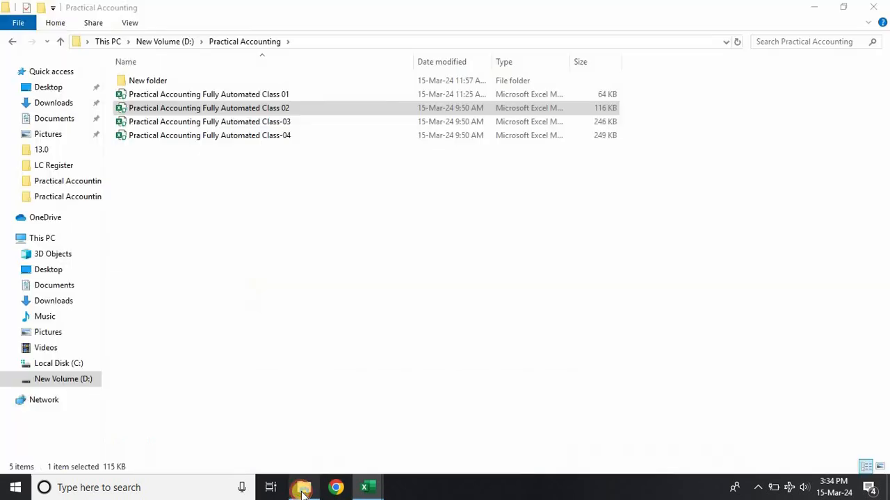
{"action": "double_click", "coordinate": [221, 141]}
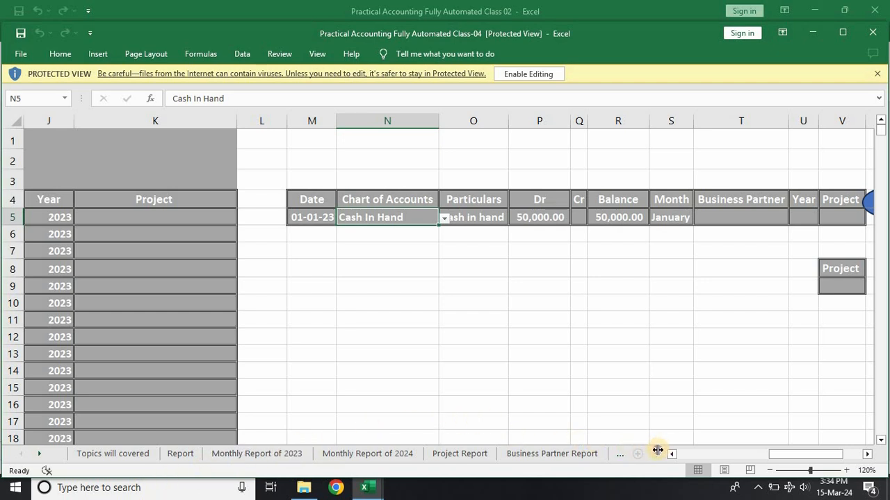
Step: Examine the per-project trial balances on the Class-04 workbook's Project Report sheet, from the first projects down to the totals
{"action": "left_click_drag", "start_coordinate": [657, 450], "coordinate": [871, 444]}
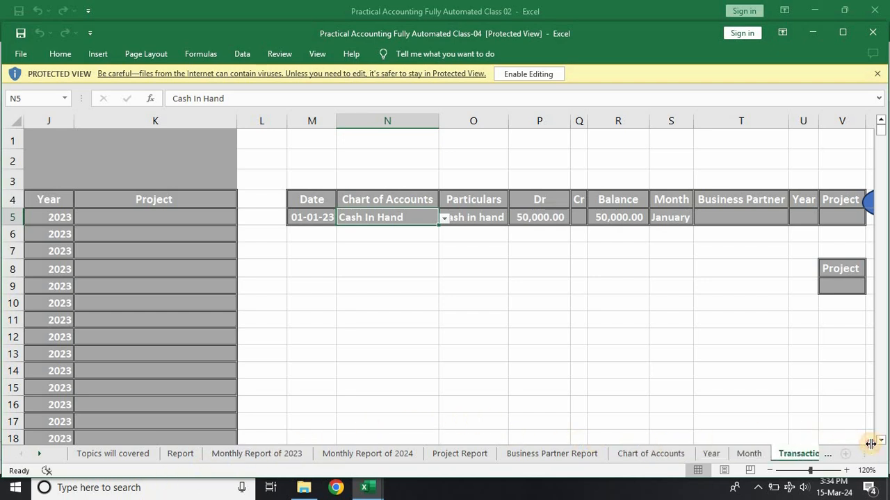
{"action": "left_click", "coordinate": [449, 459]}
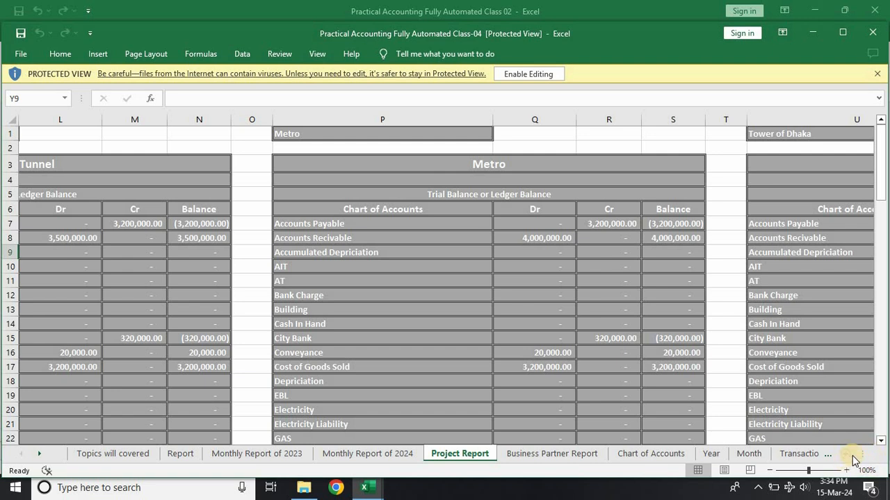
{"action": "mouse_move", "coordinate": [857, 454]}
{"action": "left_mouse_down"}
{"action": "mouse_move", "coordinate": [828, 454]}
{"action": "mouse_move", "coordinate": [849, 456]}
{"action": "left_mouse_up"}
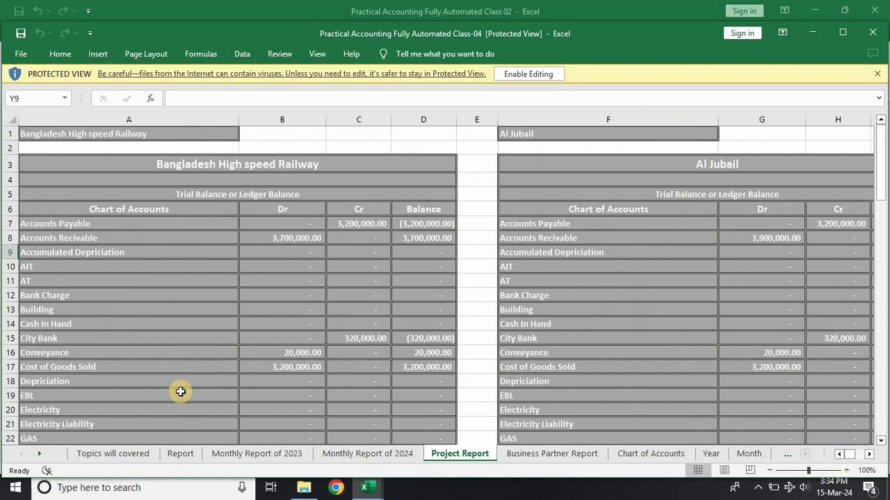
{"action": "scroll", "coordinate": [200, 377], "scroll_direction": "down", "scroll_amount": 4}
{"action": "scroll", "coordinate": [199, 377], "scroll_direction": "down", "scroll_amount": 8}
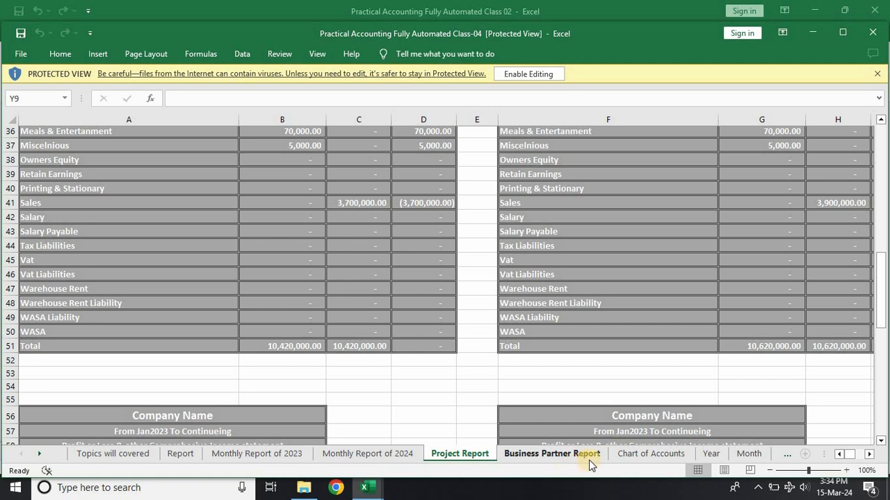
Step: Copy the Project List table, H1:K19, from the Class-04 workbook's Business Partner Report sheet
{"action": "left_click", "coordinate": [562, 459]}
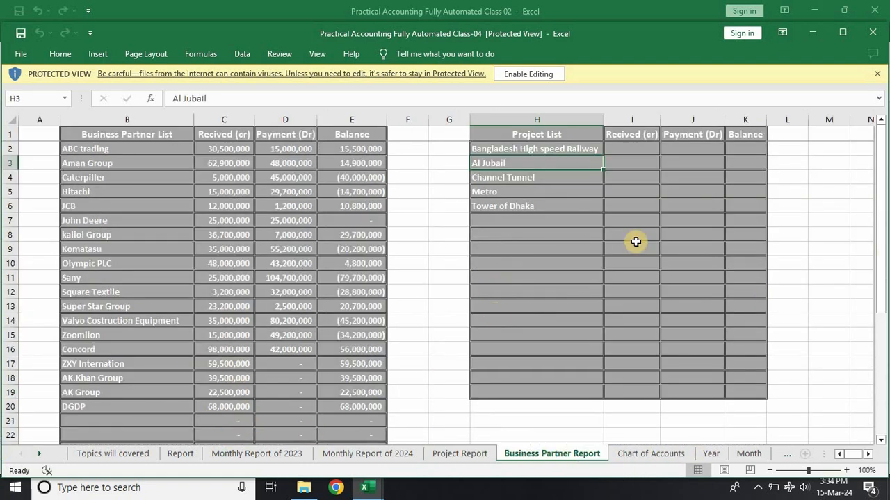
{"action": "left_click_drag", "start_coordinate": [516, 137], "coordinate": [755, 390]}
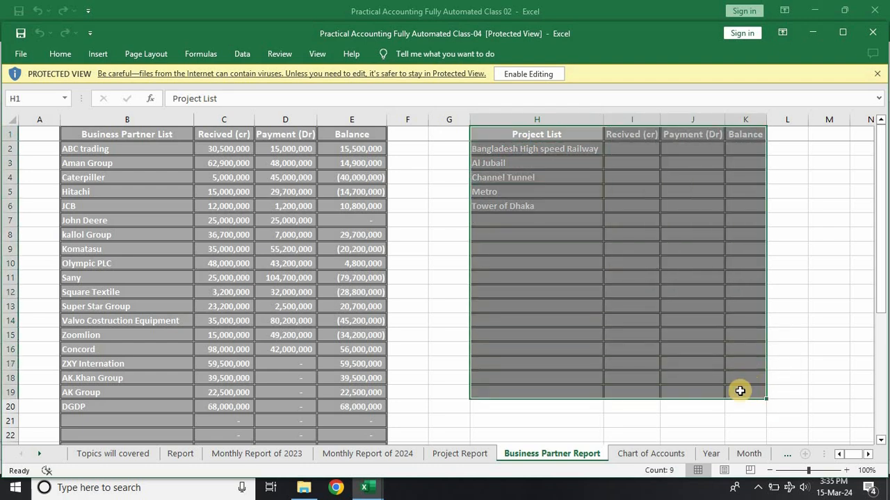
{"action": "key", "text": "ctrl+c"}
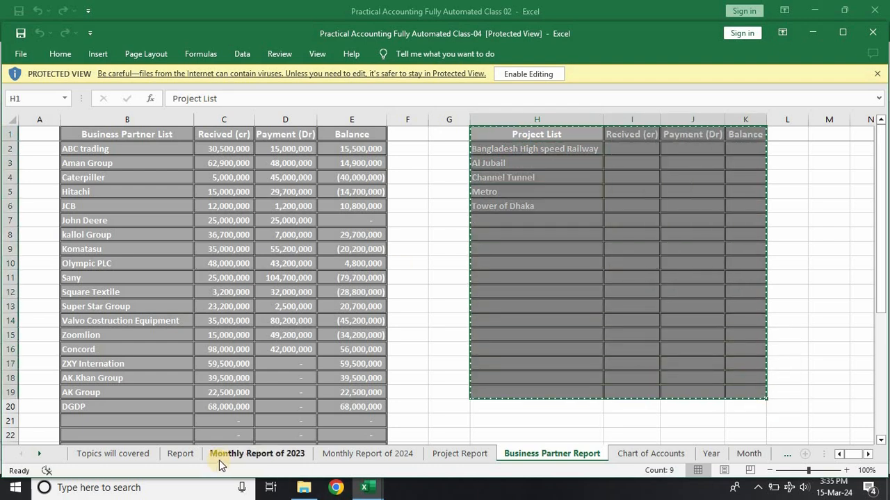
Step: Switch back to the Class 02 workbook and paste the copied table at cell A2 of the Project Report sheet
{"action": "key", "text": "alt+Tab"}
{"action": "left_click", "coordinate": [432, 452]}
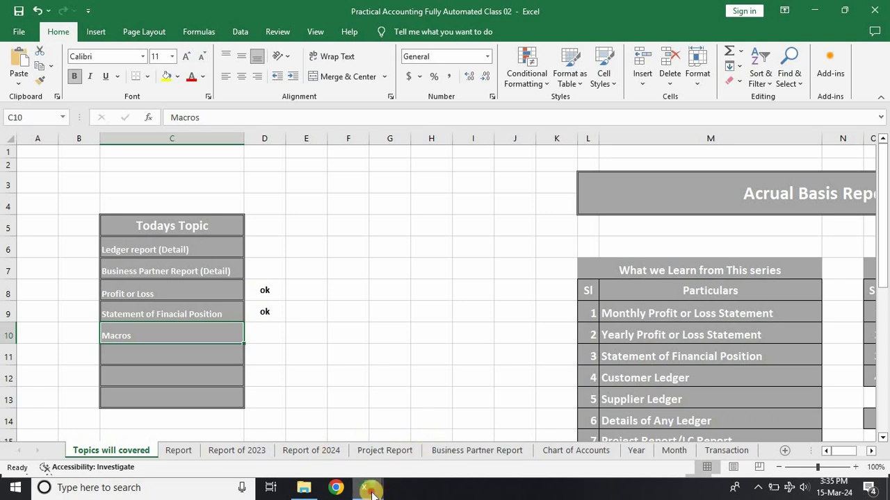
{"action": "mouse_move", "coordinate": [366, 488]}
{"action": "left_click", "coordinate": [200, 428]}
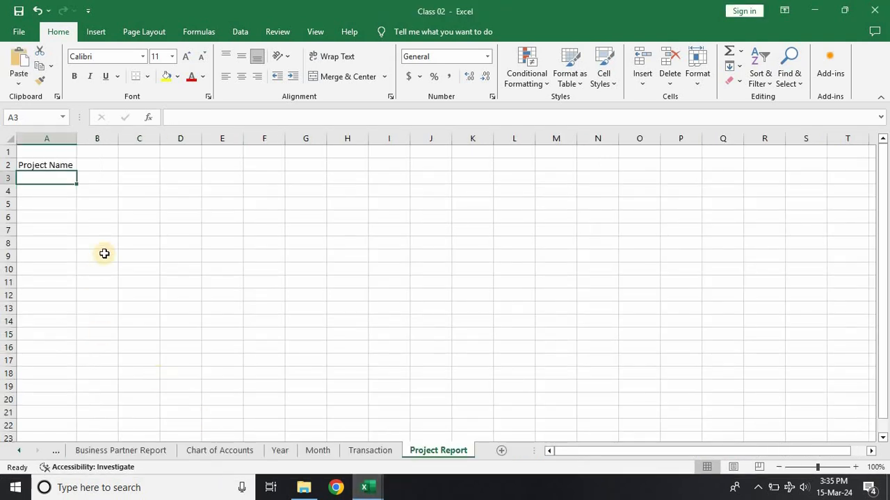
{"action": "left_click", "coordinate": [38, 167]}
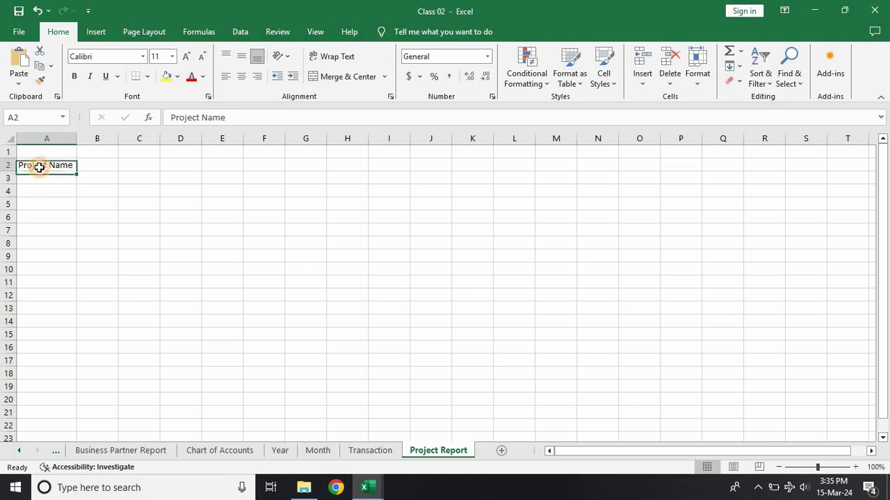
{"action": "key", "text": "ctrl+v"}
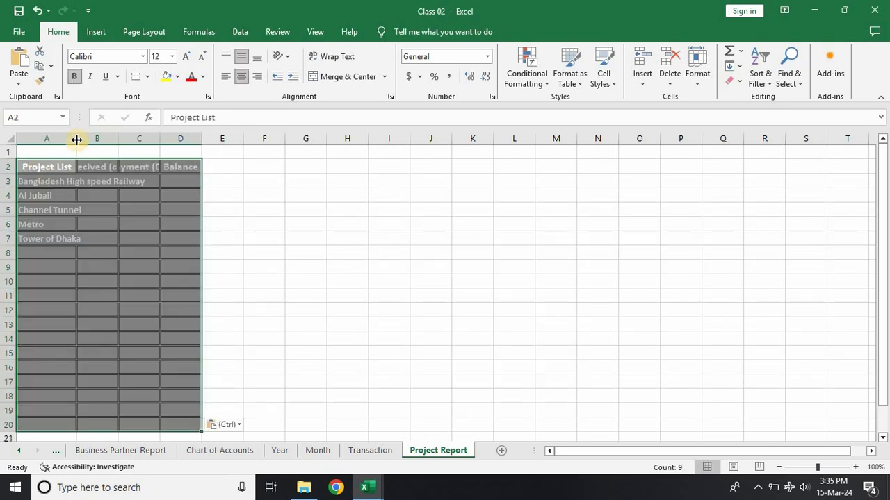
Step: Fit the widths of columns A to D on the Project Report sheet to the pasted table's contents
{"action": "double_click", "coordinate": [76, 138]}
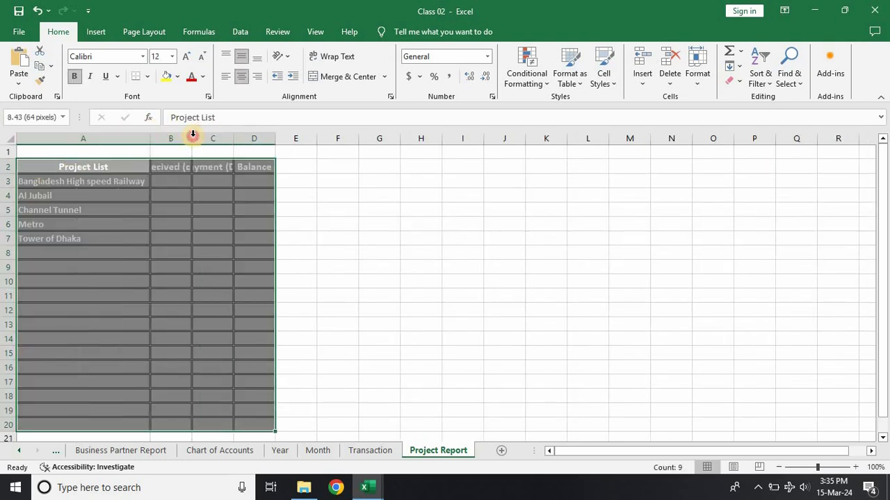
{"action": "double_click", "coordinate": [192, 136]}
{"action": "double_click", "coordinate": [249, 138]}
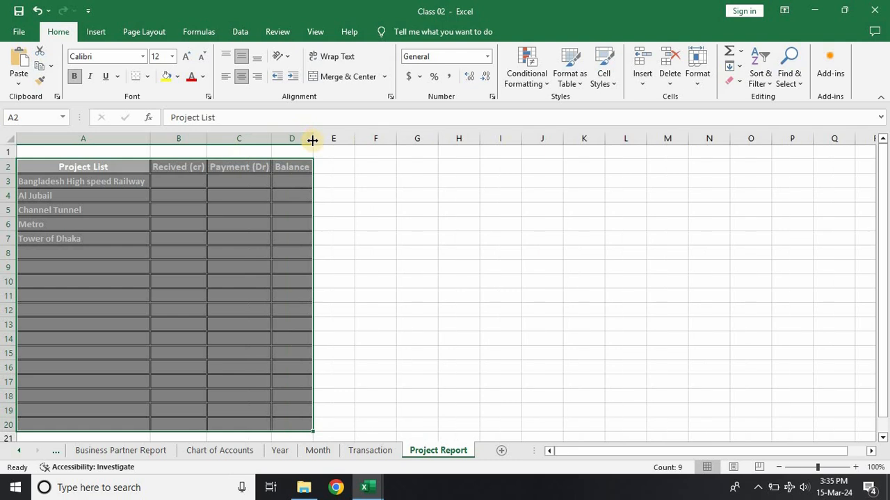
{"action": "double_click", "coordinate": [312, 140]}
{"action": "left_click", "coordinate": [407, 201]}
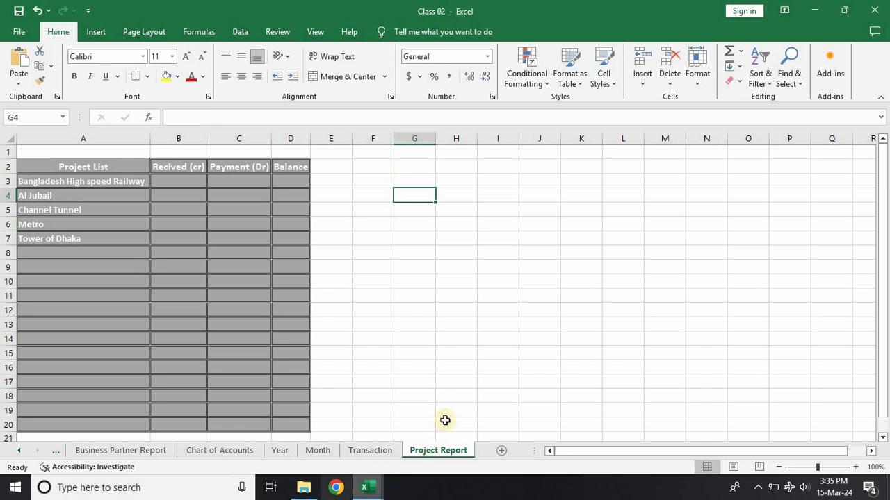
Step: Add list data validation to cell J5 of the Transaction sheet, with source ='Project Report'!$A$3:$A$20
{"action": "left_click", "coordinate": [375, 451]}
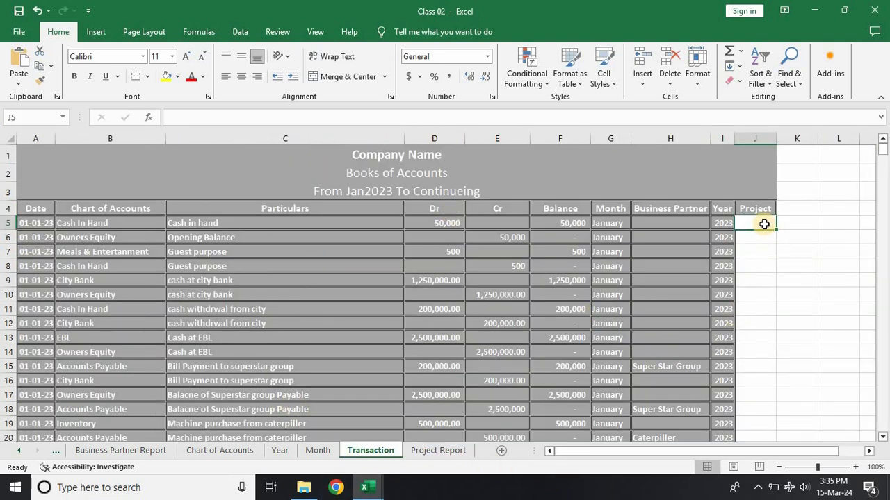
{"action": "right_click", "coordinate": [764, 224]}
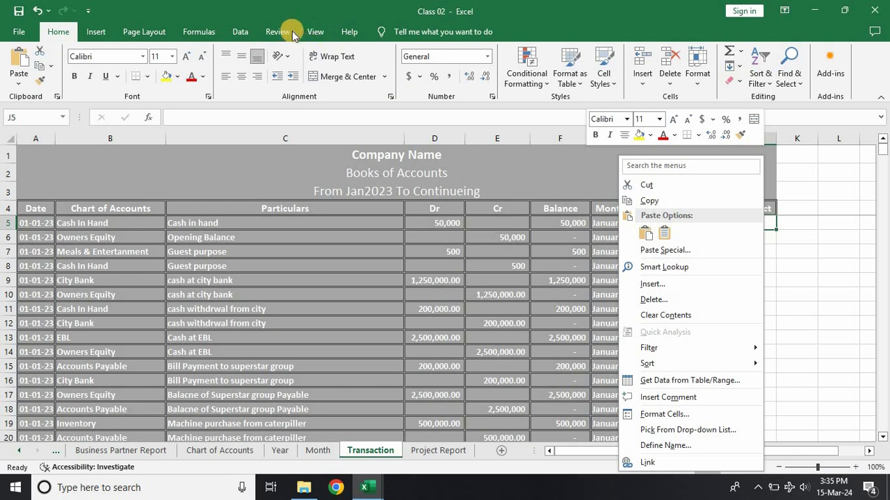
{"action": "left_click", "coordinate": [240, 32]}
{"action": "left_click", "coordinate": [241, 32]}
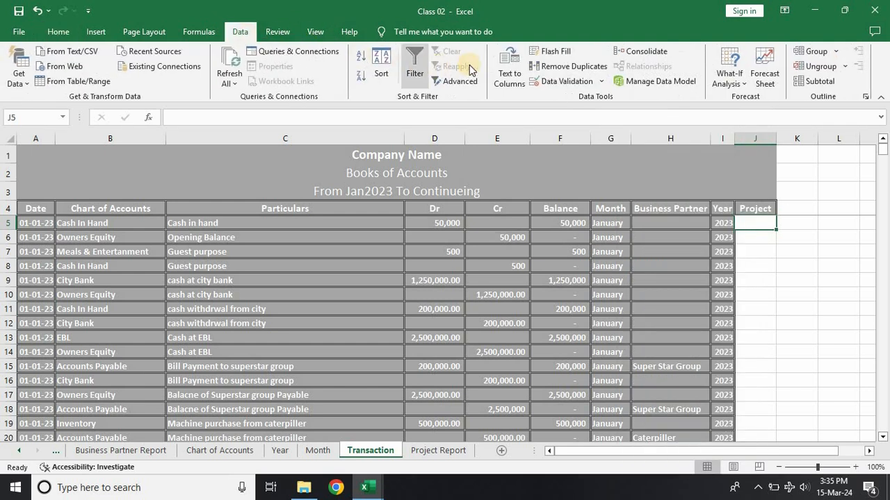
{"action": "left_click", "coordinate": [549, 82]}
{"action": "left_click", "coordinate": [595, 141]}
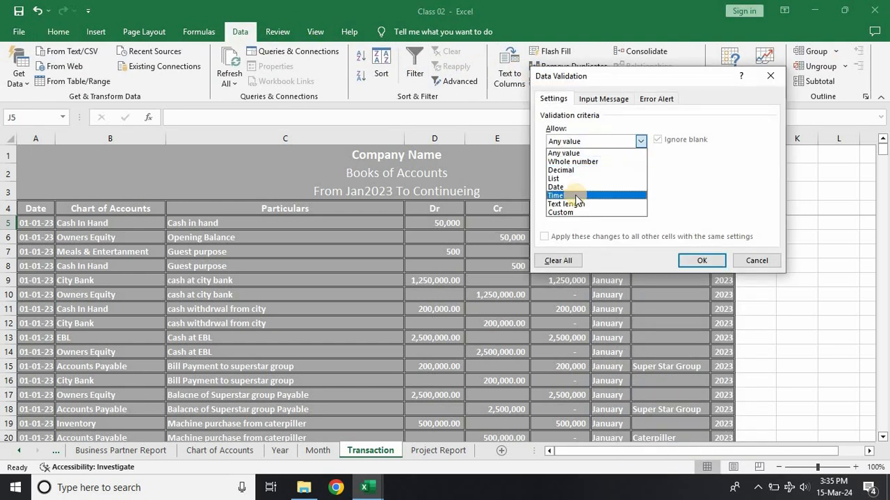
{"action": "left_click", "coordinate": [577, 179]}
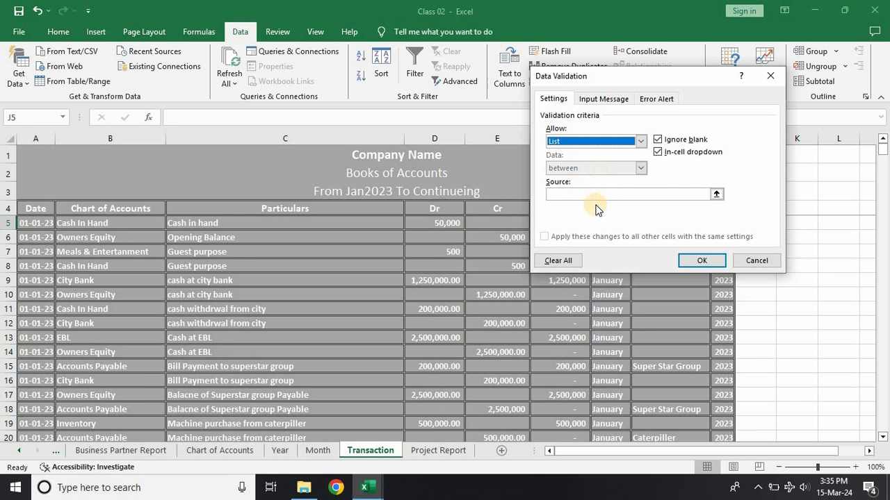
{"action": "left_click", "coordinate": [717, 195]}
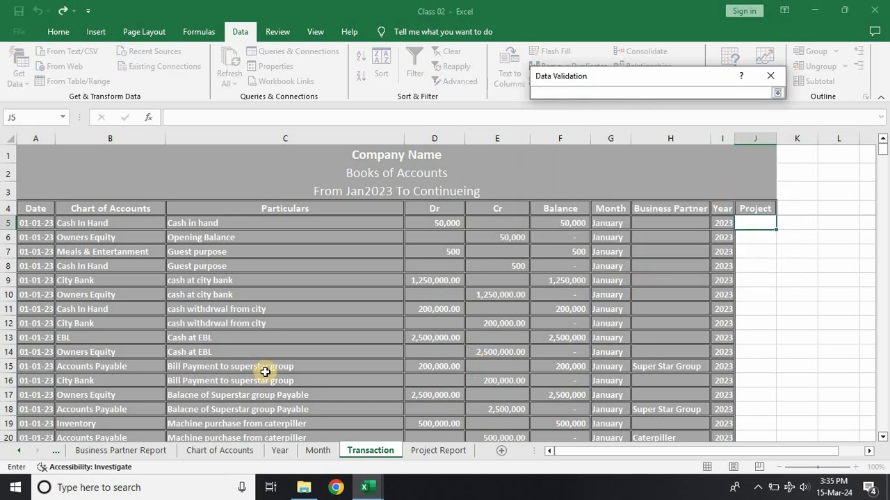
{"action": "left_click", "coordinate": [437, 450]}
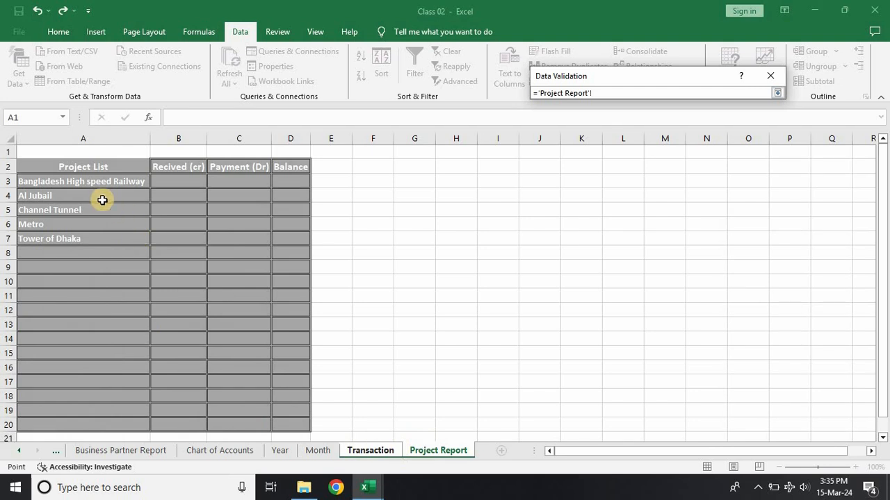
{"action": "left_click_drag", "start_coordinate": [84, 178], "coordinate": [108, 368]}
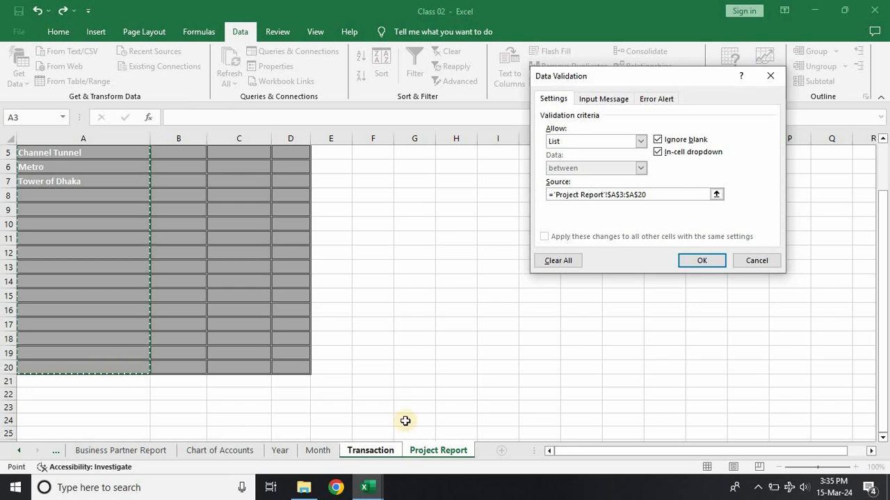
{"action": "left_click", "coordinate": [702, 261]}
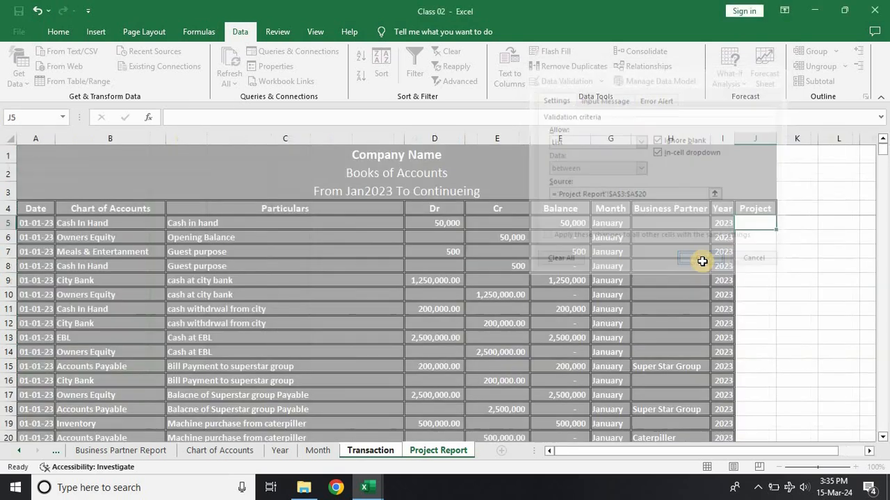
Step: Check the project choices offered in cell J5 and widen the Project column to make room for the names
{"action": "left_click", "coordinate": [781, 228]}
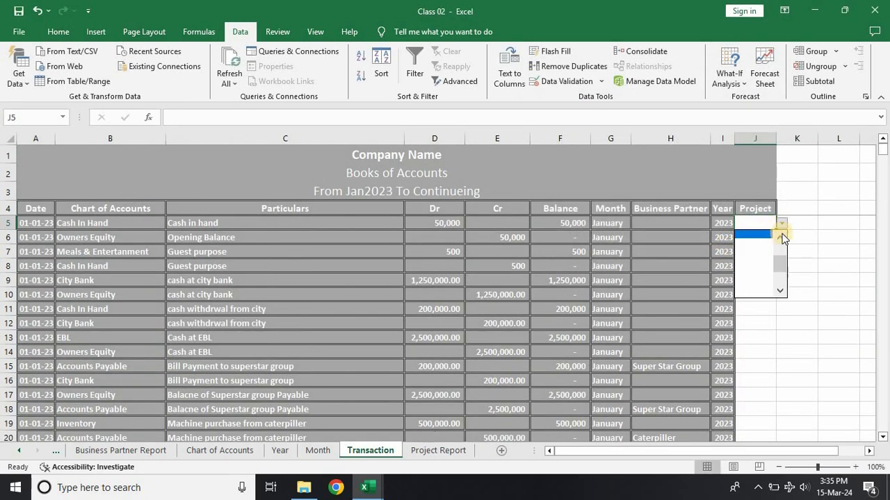
{"action": "left_click_drag", "start_coordinate": [782, 266], "coordinate": [780, 240]}
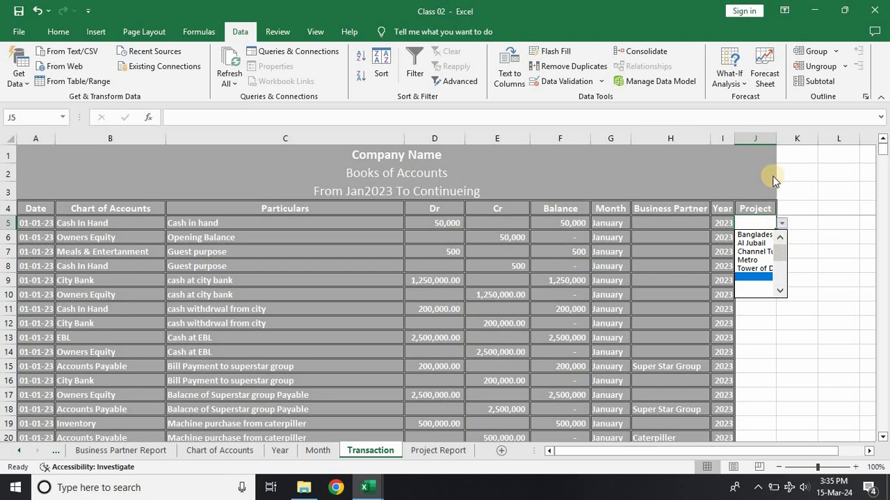
{"action": "left_click", "coordinate": [796, 195]}
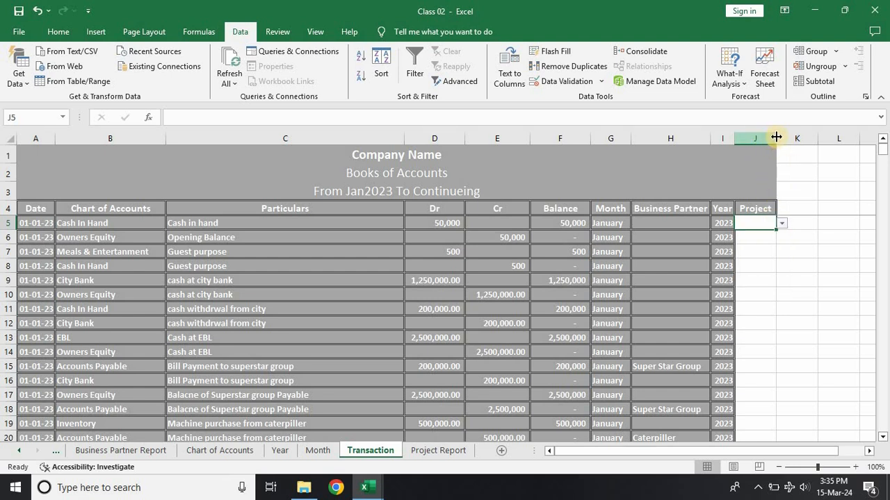
{"action": "left_click_drag", "start_coordinate": [777, 137], "coordinate": [816, 133]}
Step: Apply the gray bordered cell style used by the other columns to the Project column from J5 to the sheet's last row
{"action": "left_click", "coordinate": [685, 222]}
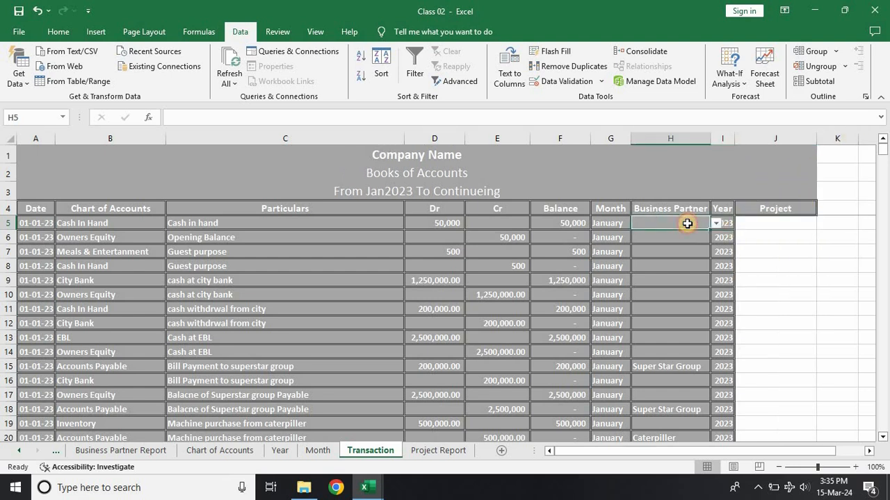
{"action": "left_click", "coordinate": [59, 32]}
{"action": "left_click", "coordinate": [753, 223]}
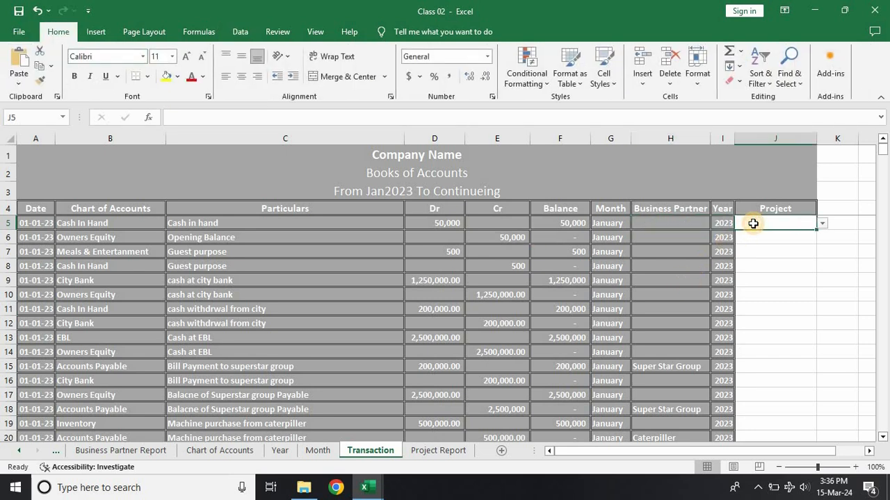
{"action": "key", "text": "ctrl+shift+Down"}
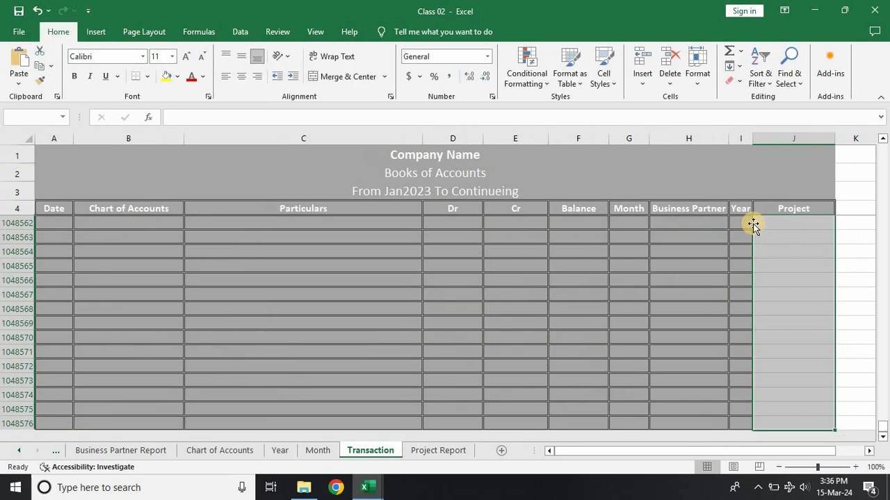
{"action": "left_click", "coordinate": [610, 85]}
{"action": "left_click", "coordinate": [548, 146]}
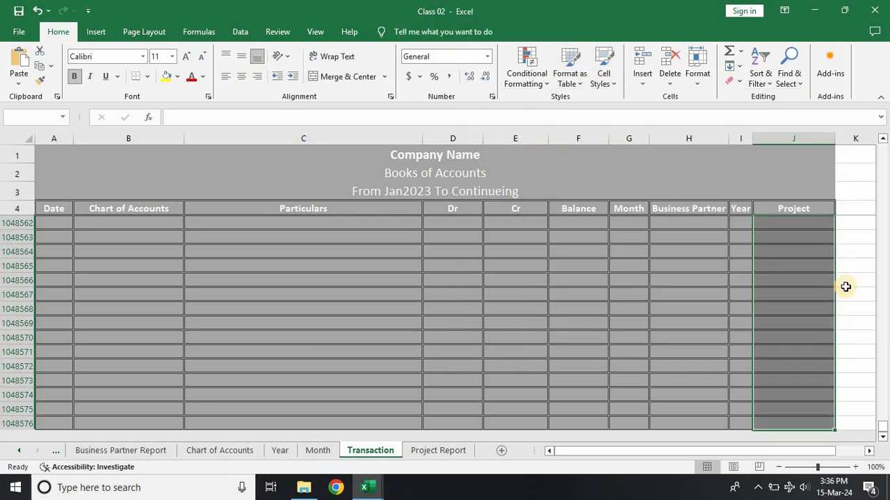
{"action": "left_click", "coordinate": [811, 280]}
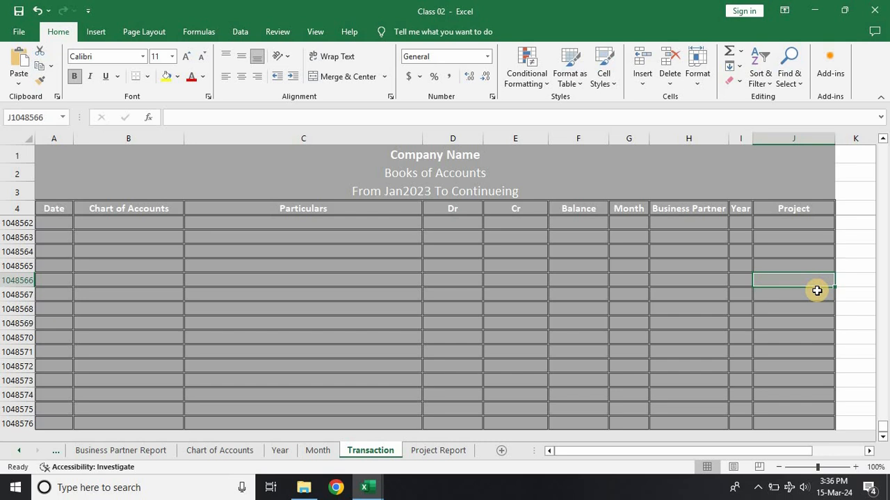
{"action": "key", "text": "ctrl+Up"}
{"action": "key", "text": "Down"}
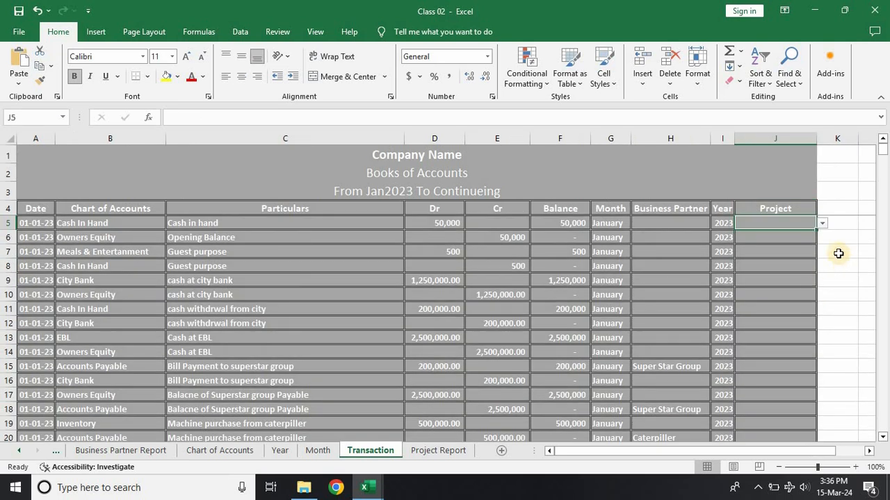
Step: Fill cell J5 with its project dropdown down the Project column alongside the rows that have a Year value
{"action": "left_click_drag", "start_coordinate": [814, 228], "coordinate": [752, 415]}
{"action": "left_click", "coordinate": [761, 365]}
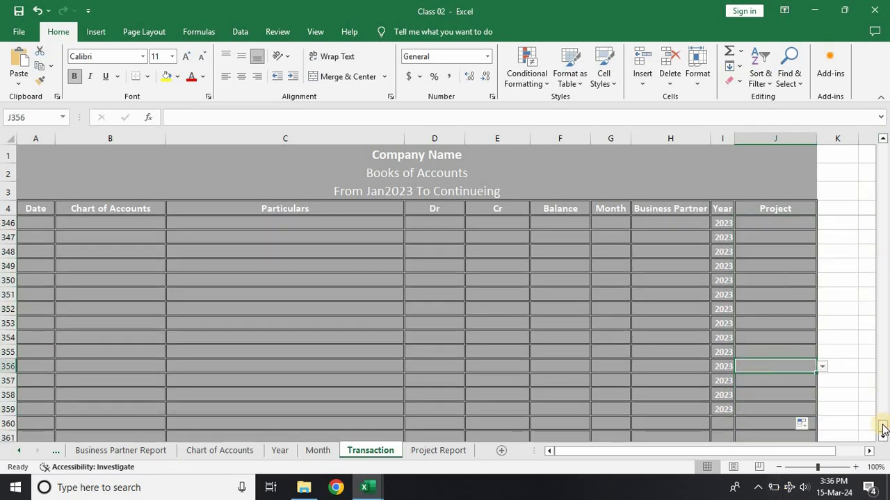
{"action": "left_click_drag", "start_coordinate": [886, 361], "coordinate": [883, 143]}
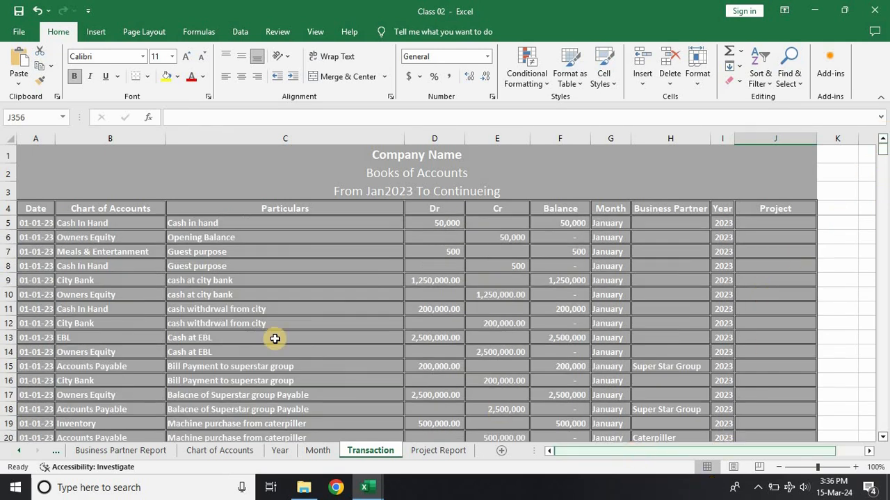
Step: Copy the Transaction header and first entry row, A4:J5, and paste them at cell L4
{"action": "left_click_drag", "start_coordinate": [31, 207], "coordinate": [756, 218]}
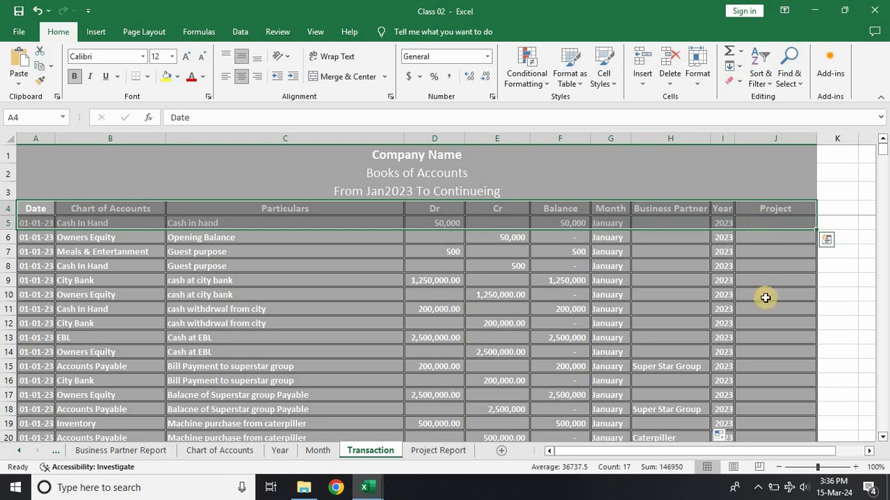
{"action": "key", "text": "ctrl+c"}
{"action": "left_click_drag", "start_coordinate": [748, 451], "coordinate": [862, 453]}
{"action": "left_click", "coordinate": [868, 452]}
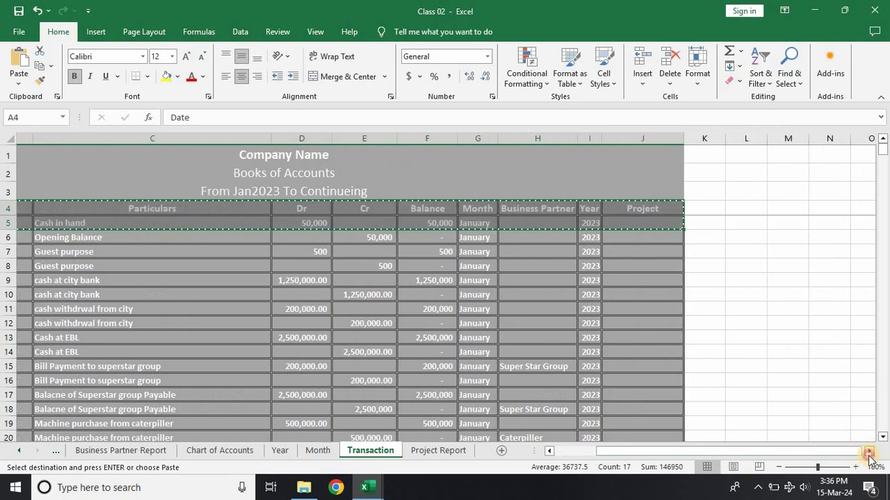
{"action": "left_click", "coordinate": [867, 452]}
{"action": "left_click", "coordinate": [489, 205]}
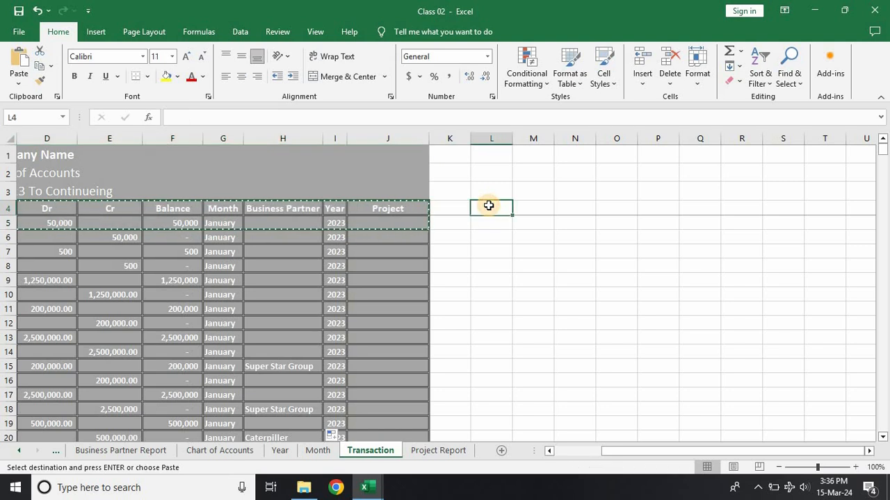
{"action": "key", "text": "ctrl+v"}
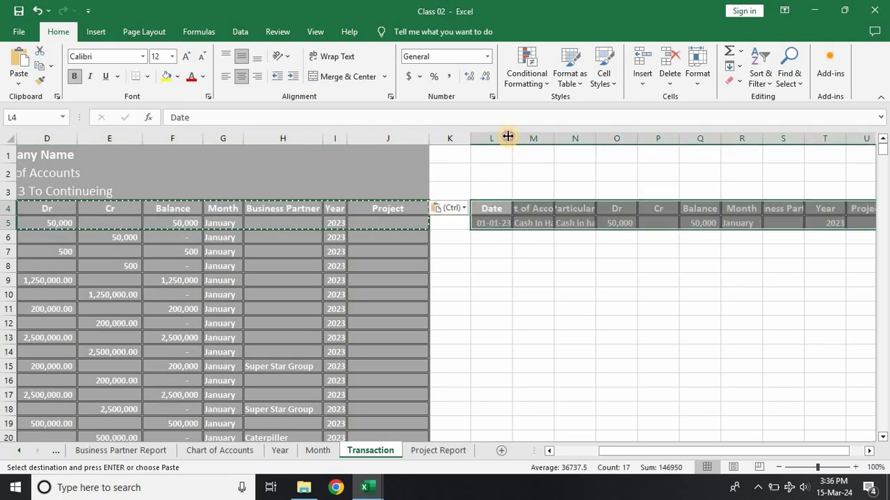
Step: Widen columns L, M and N to fit the pasted Date, Chart of Accounts and Particulars contents, and clear the copy selection
{"action": "left_click_drag", "start_coordinate": [512, 137], "coordinate": [568, 137]}
{"action": "left_click_drag", "start_coordinate": [517, 167], "coordinate": [516, 156]}
{"action": "left_click_drag", "start_coordinate": [557, 137], "coordinate": [652, 137]}
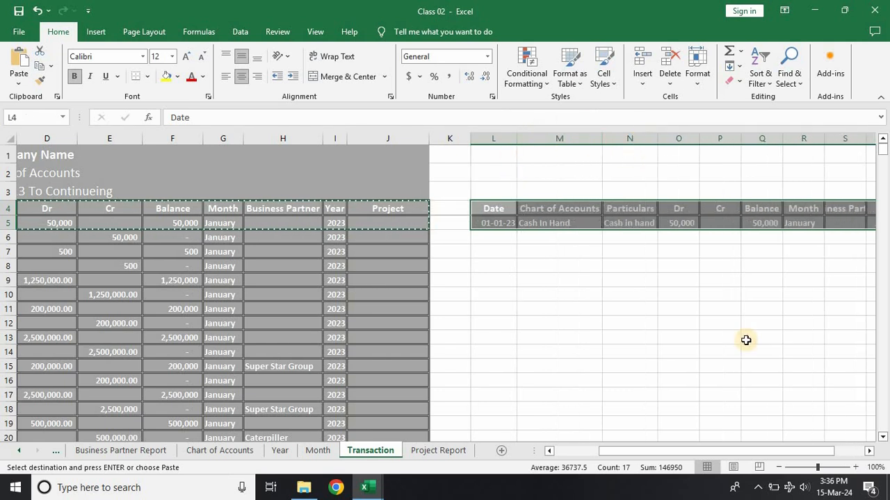
{"action": "left_click", "coordinate": [745, 340]}
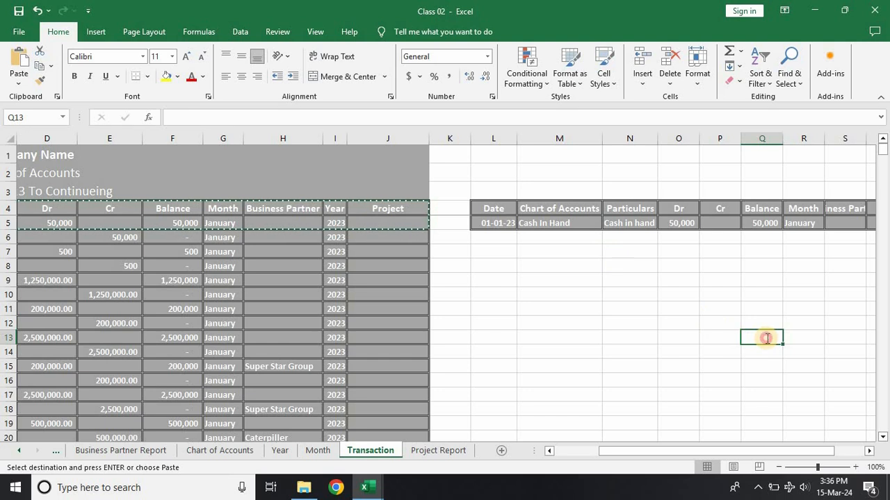
{"action": "key", "text": "Escape"}
{"action": "left_click", "coordinate": [760, 383]}
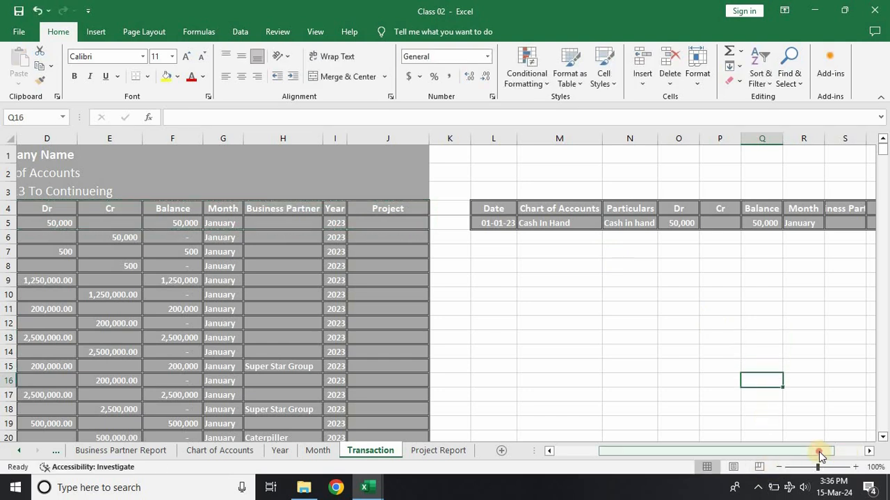
Step: Check the dropdown choices for Year in T5 and Project in U5 of the pasted entry row
{"action": "left_click_drag", "start_coordinate": [836, 451], "coordinate": [862, 451]}
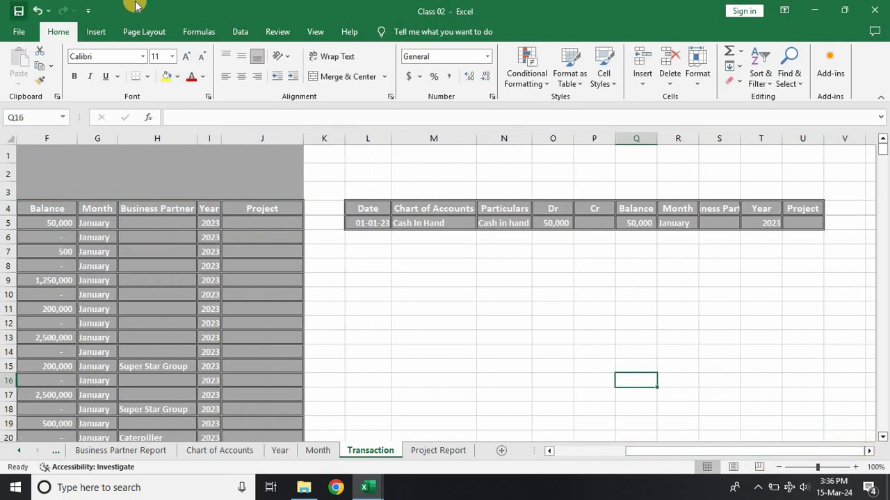
{"action": "left_click", "coordinate": [771, 224]}
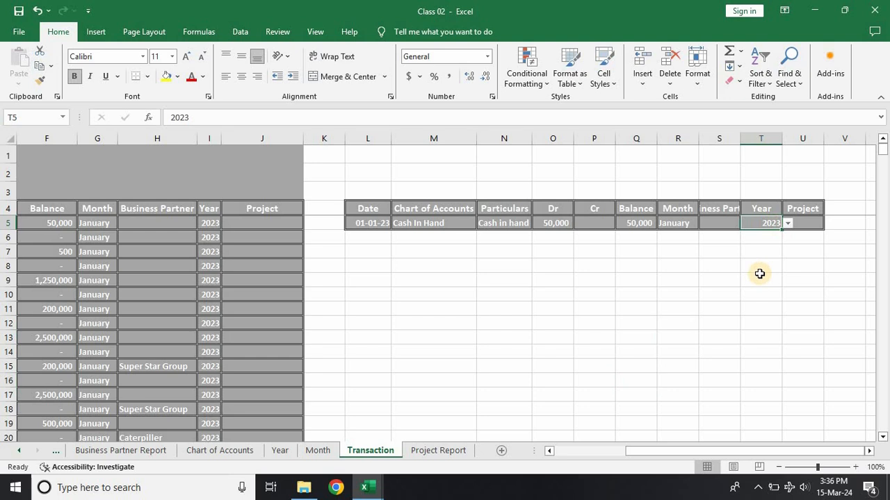
{"action": "left_click", "coordinate": [786, 223]}
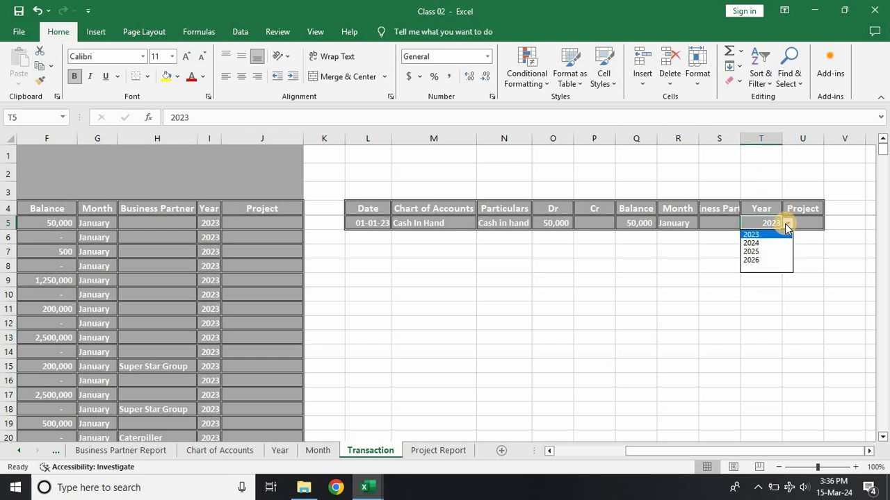
{"action": "left_click", "coordinate": [815, 224]}
{"action": "left_click", "coordinate": [815, 225]}
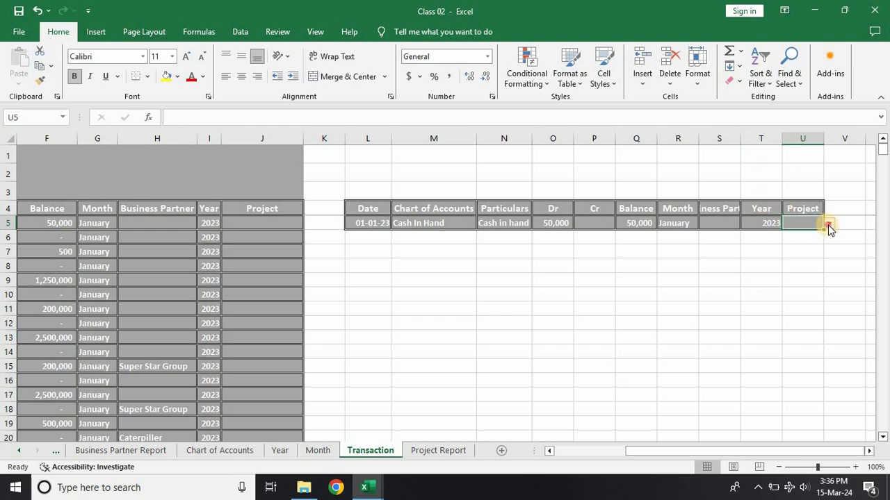
{"action": "left_click", "coordinate": [828, 223]}
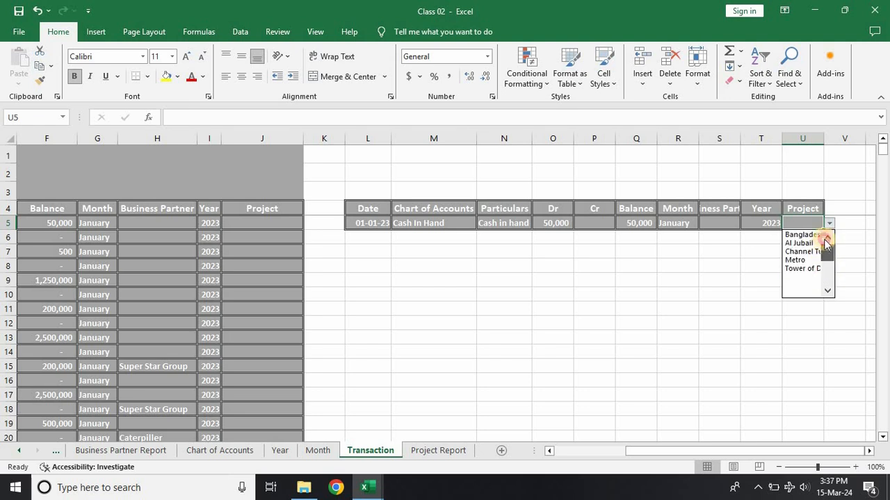
{"action": "left_click", "coordinate": [668, 289]}
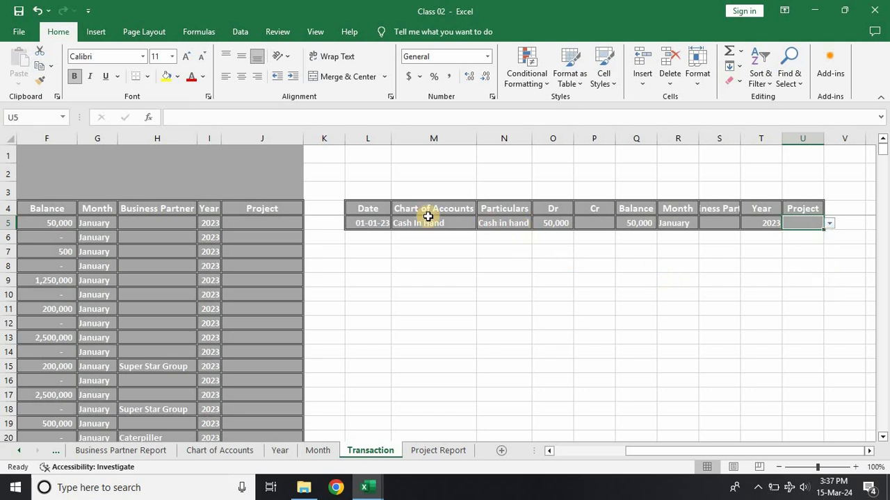
Step: Start an Advanced Filter from cell L8 with the Transaction ledger range A4:J10784 as the list range
{"action": "left_click", "coordinate": [368, 264]}
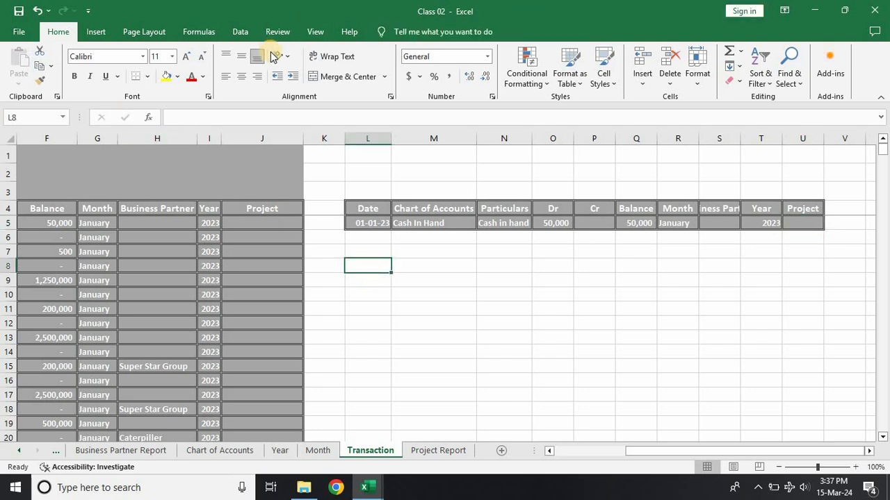
{"action": "left_click", "coordinate": [230, 36]}
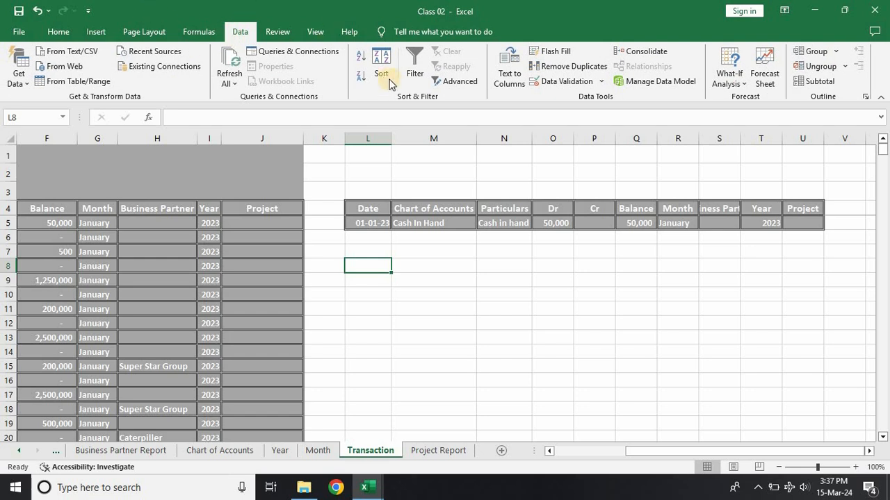
{"action": "left_click", "coordinate": [443, 82]}
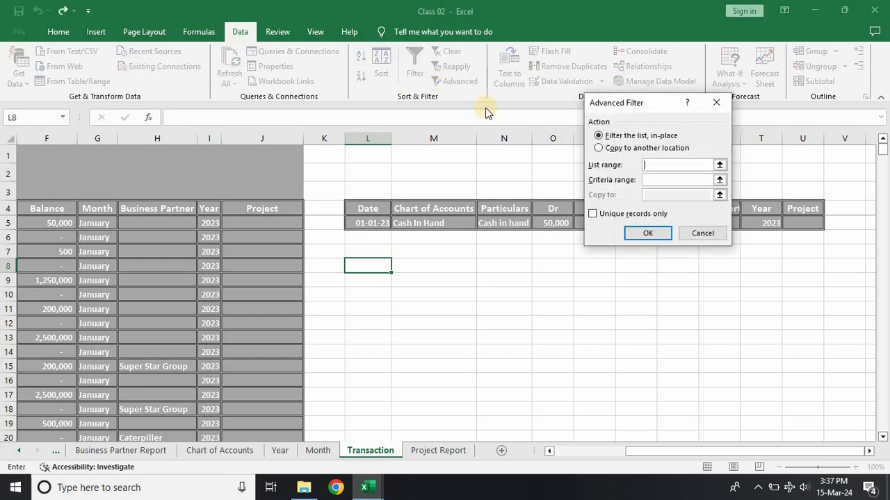
{"action": "left_click", "coordinate": [719, 165]}
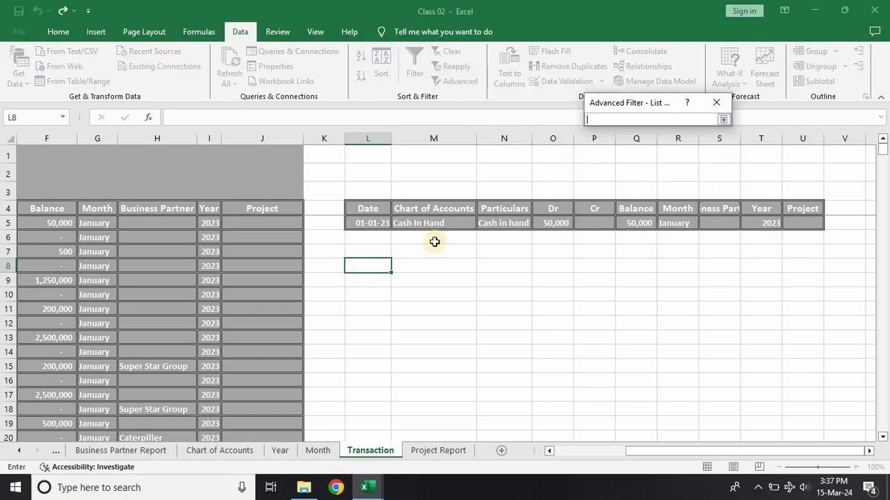
{"action": "left_click_drag", "start_coordinate": [642, 454], "coordinate": [377, 488]}
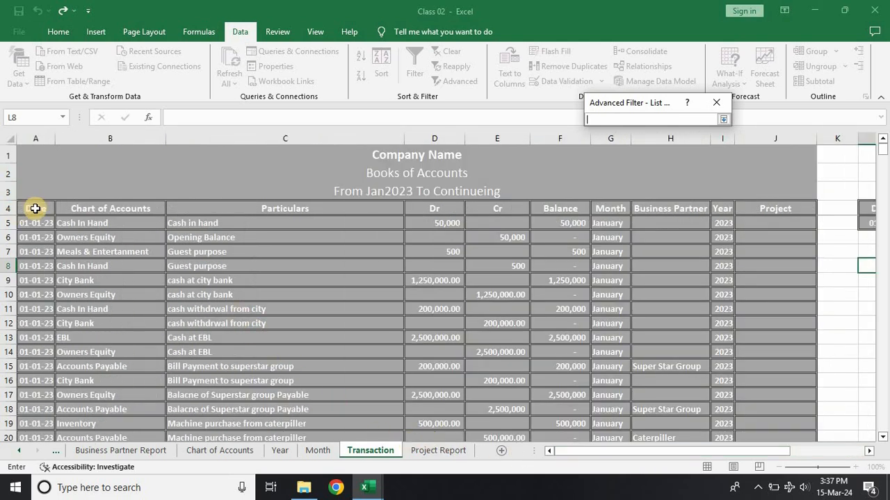
{"action": "left_click_drag", "start_coordinate": [266, 269], "coordinate": [417, 411]}
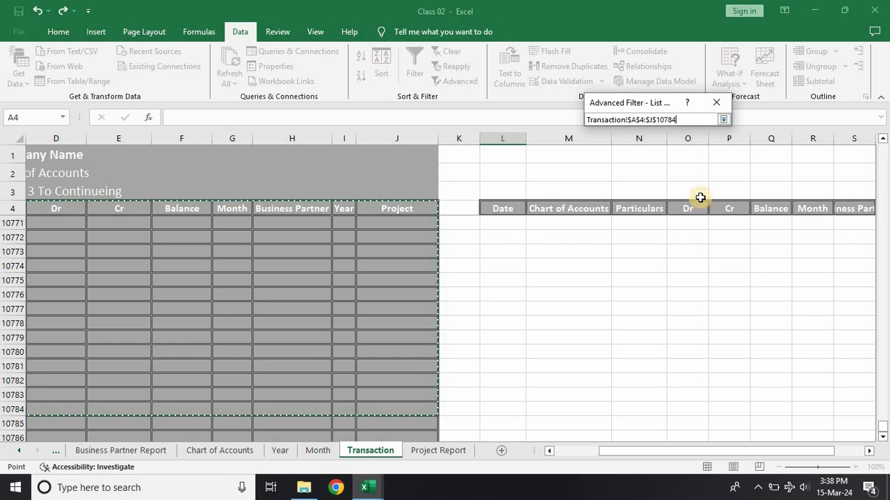
{"action": "left_click", "coordinate": [722, 121]}
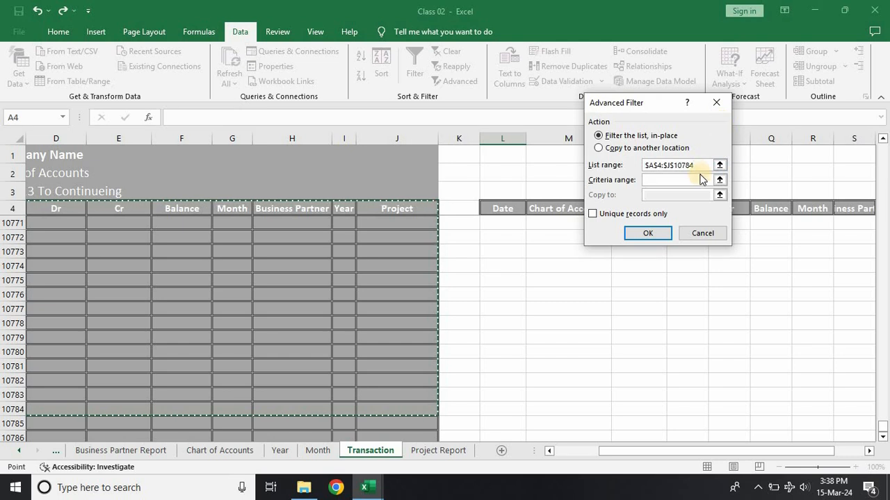
Step: Use L4:U5 as the criteria range and run the filter to copy unique records only to cell L8
{"action": "left_click", "coordinate": [719, 179]}
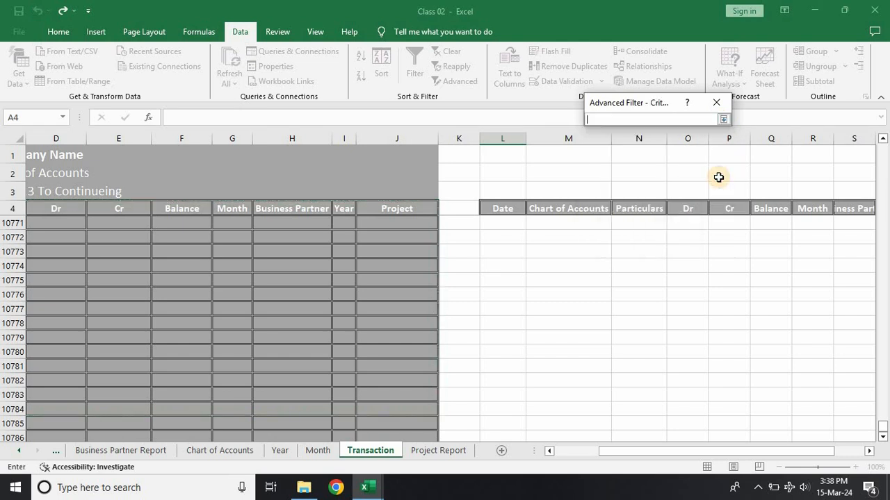
{"action": "left_click_drag", "start_coordinate": [567, 235], "coordinate": [788, 228]}
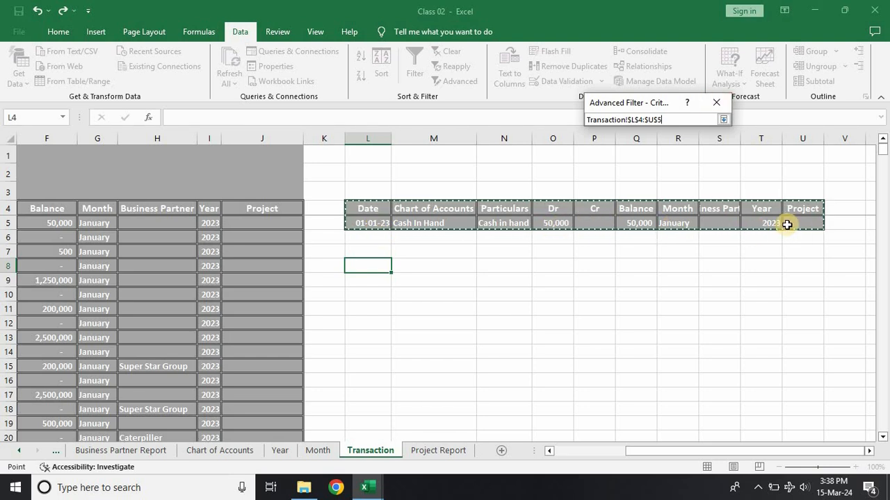
{"action": "left_click", "coordinate": [725, 119]}
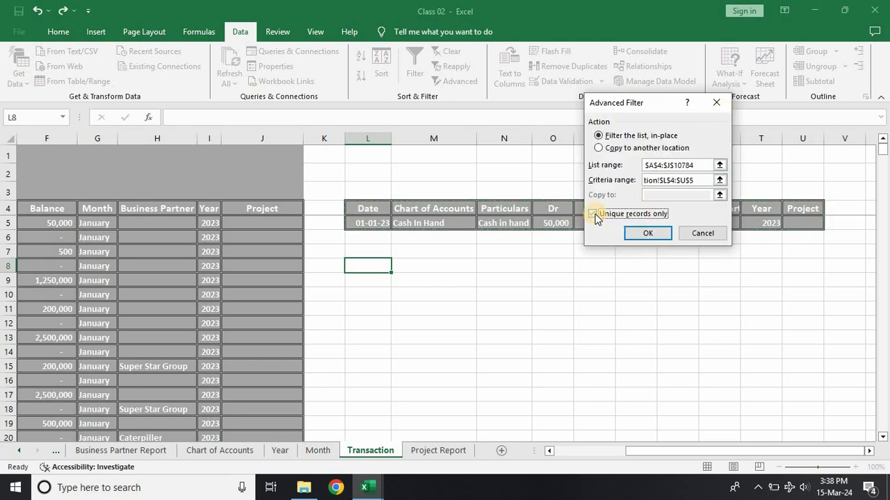
{"action": "left_click", "coordinate": [610, 149]}
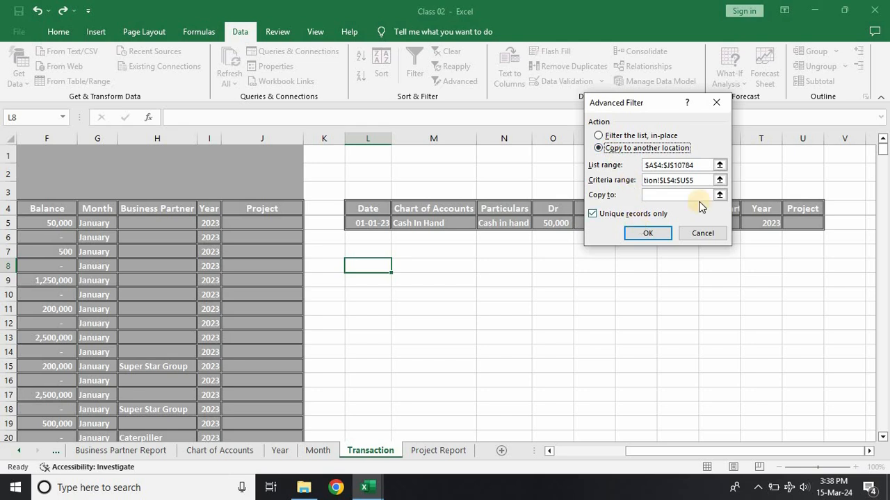
{"action": "left_click", "coordinate": [721, 196]}
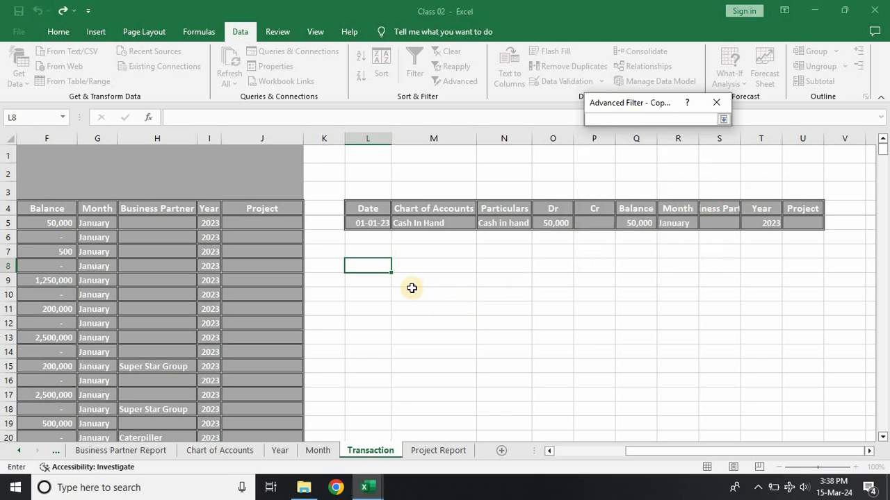
{"action": "left_click", "coordinate": [721, 121]}
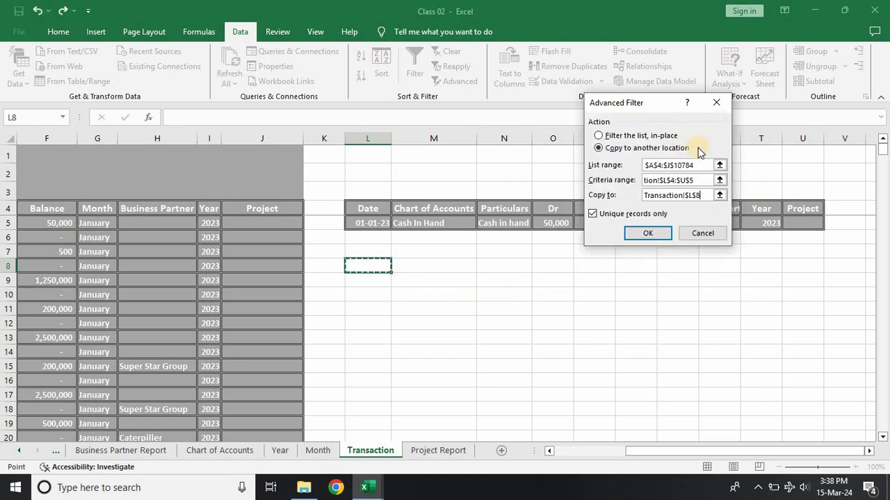
{"action": "left_click", "coordinate": [647, 232]}
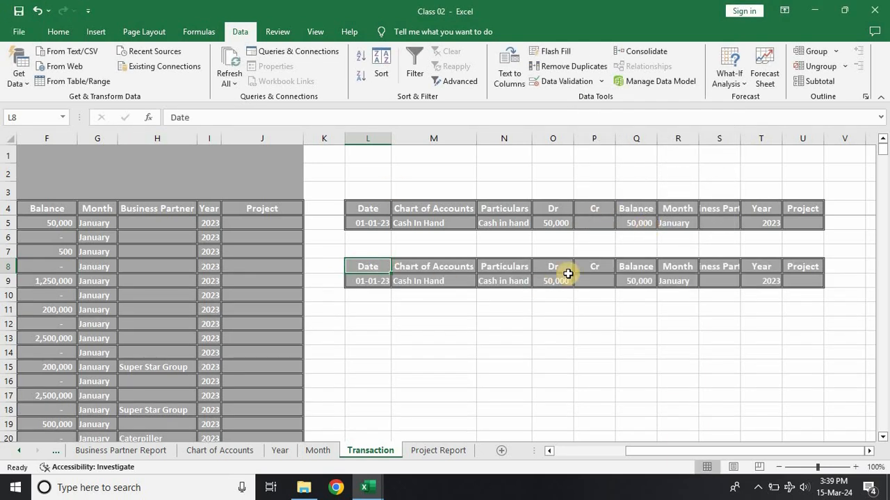
Step: Clear the Date, Particulars, Dr, Balance, Month and Year cells in criteria row 5, keeping the Chart of Accounts entry
{"action": "left_click", "coordinate": [373, 226]}
{"action": "key", "text": "BackSpace"}
{"action": "left_click", "coordinate": [507, 222]}
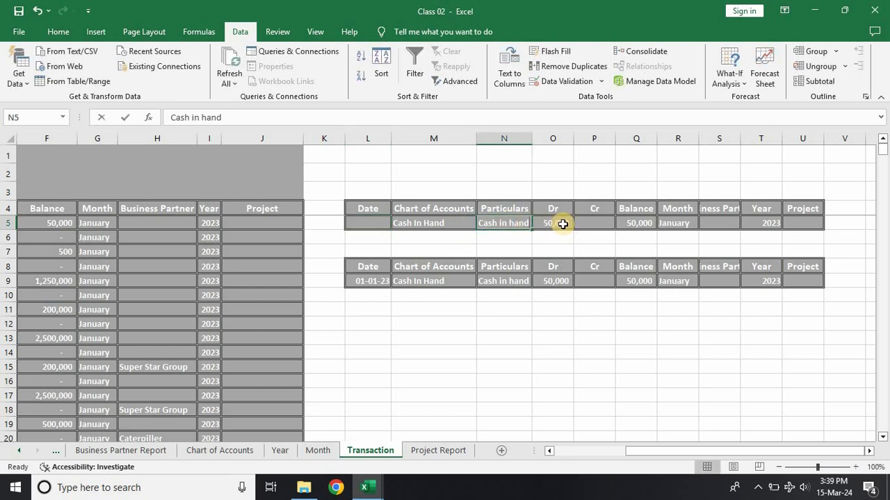
{"action": "key", "text": "BackSpace"}
{"action": "left_click", "coordinate": [562, 224]}
{"action": "key", "text": "BackSpace"}
{"action": "left_click", "coordinate": [629, 221]}
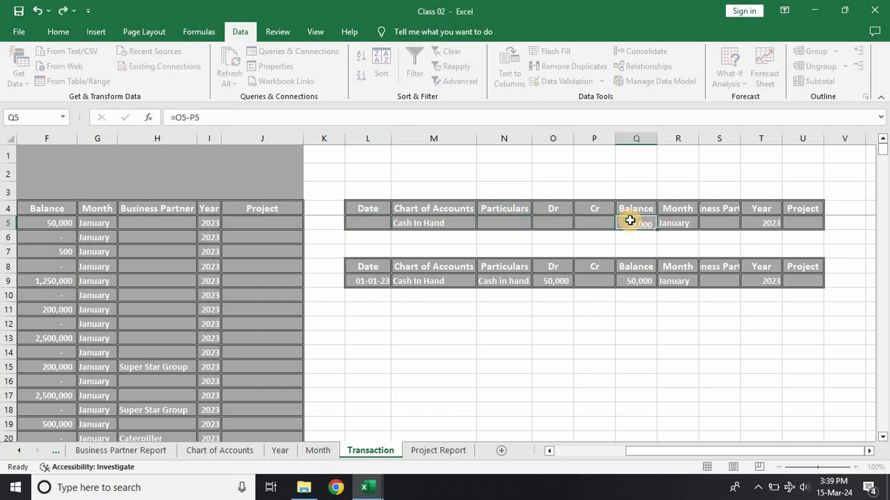
{"action": "key", "text": "BackSpace"}
{"action": "left_click", "coordinate": [688, 229]}
{"action": "key", "text": "BackSpace"}
{"action": "left_click", "coordinate": [723, 240]}
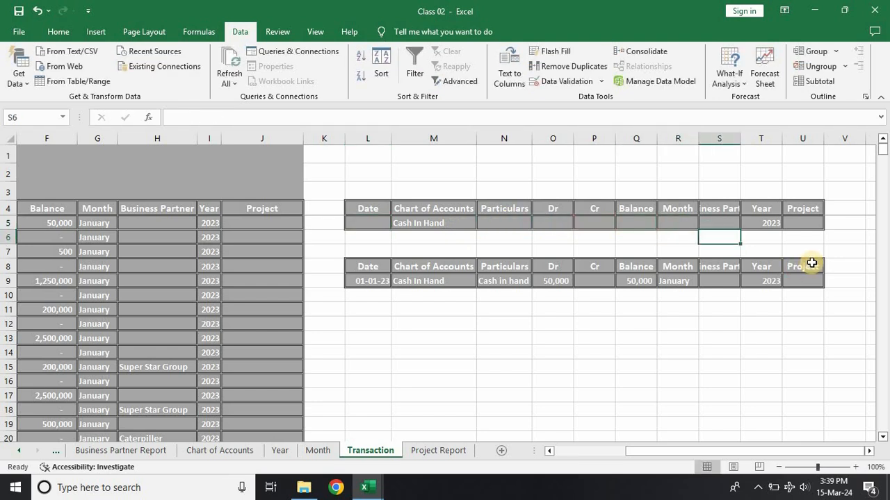
{"action": "left_click", "coordinate": [767, 223]}
{"action": "key", "text": "BackSpace"}
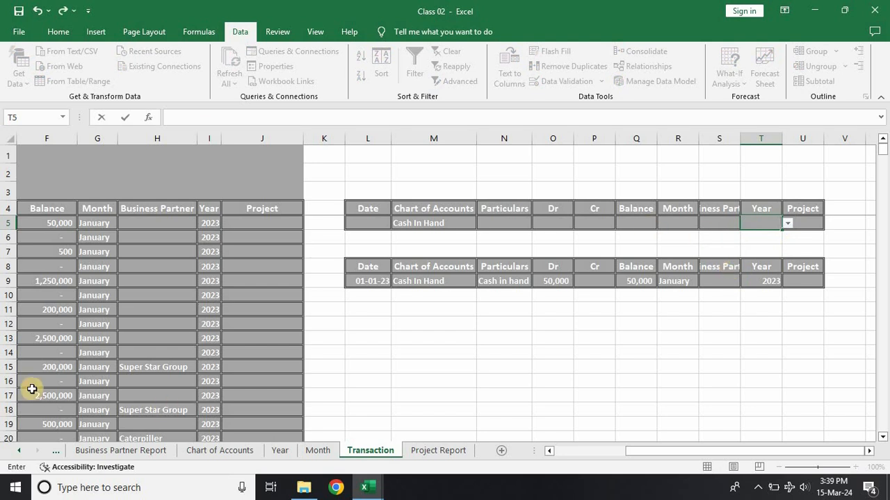
Step: Choose Sales as the Chart of Accounts criterion in cell M5
{"action": "left_click", "coordinate": [422, 228]}
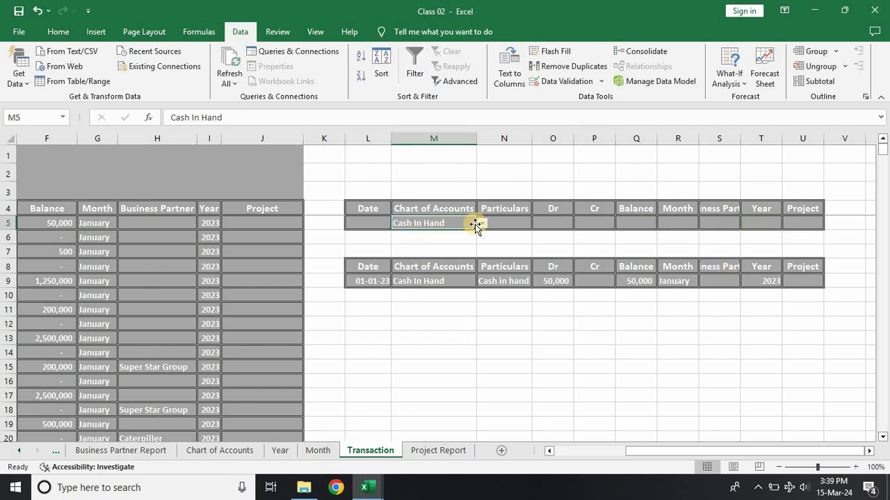
{"action": "left_click", "coordinate": [481, 226]}
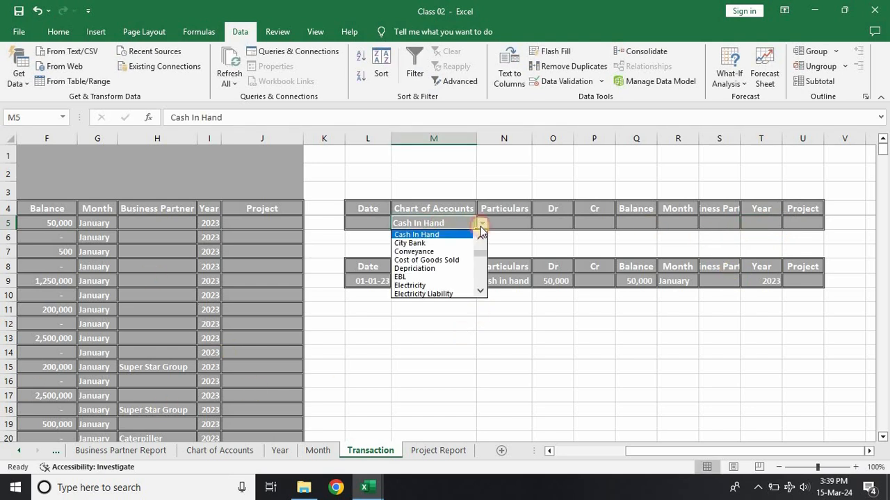
{"action": "left_click", "coordinate": [479, 293]}
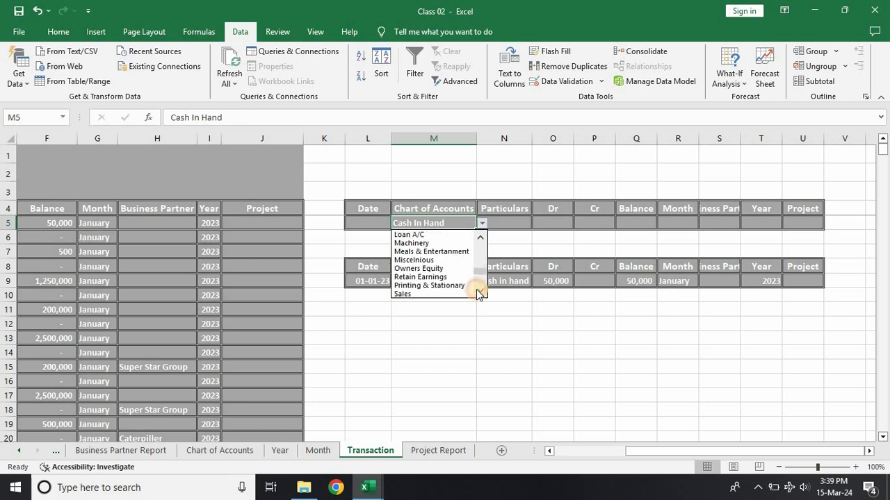
{"action": "left_click", "coordinate": [414, 283]}
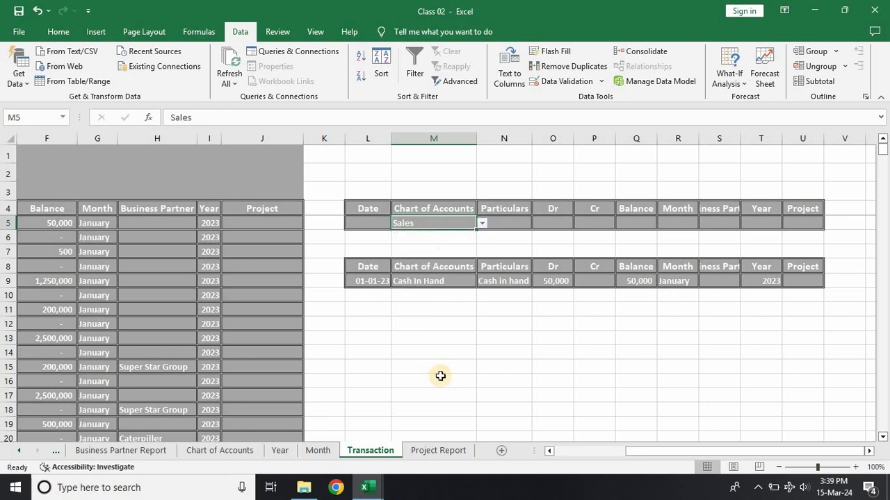
{"action": "left_click", "coordinate": [440, 376]}
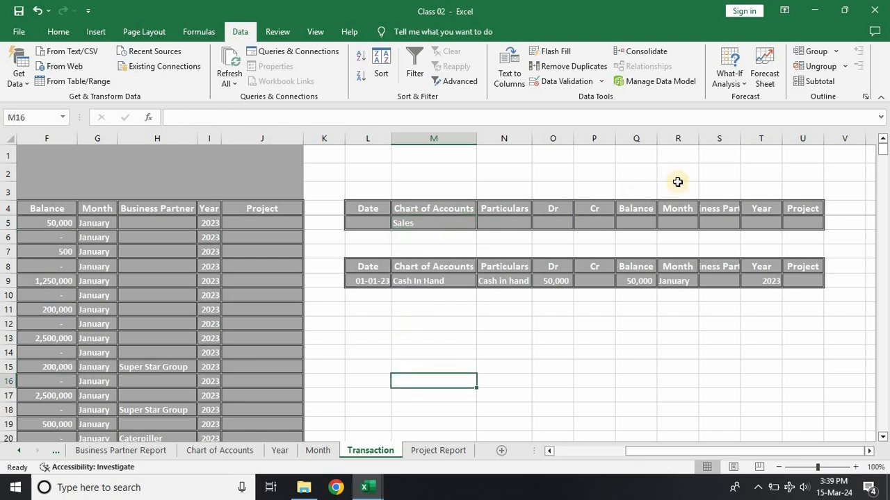
Step: Autofit column S to the Business Partner heading and select the filter output's first header cell, L8
{"action": "double_click", "coordinate": [736, 142]}
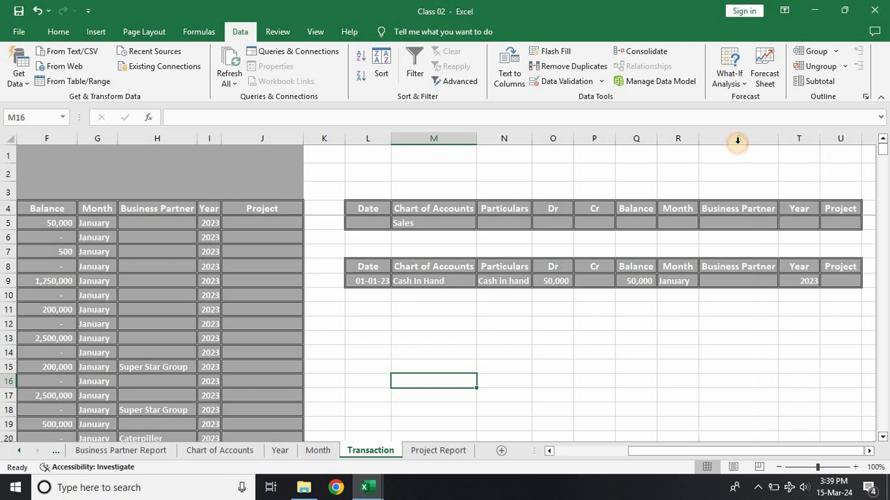
{"action": "left_click", "coordinate": [547, 351]}
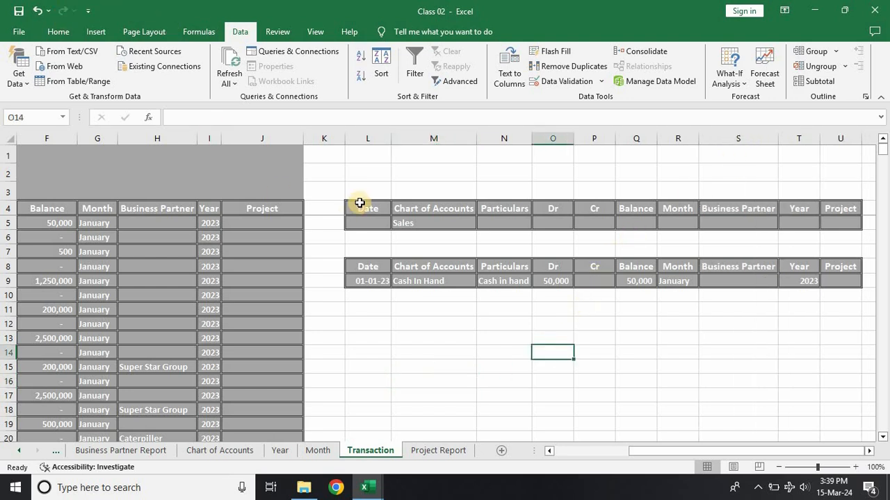
{"action": "left_click", "coordinate": [367, 269]}
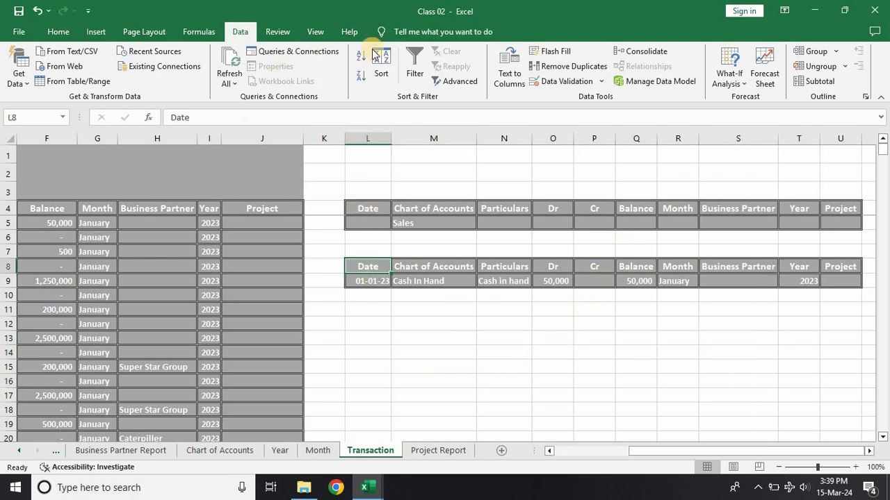
Step: Rerun the Advanced Filter with criteria range L4:U5, copying unique records only to L8:U8
{"action": "left_click", "coordinate": [452, 81]}
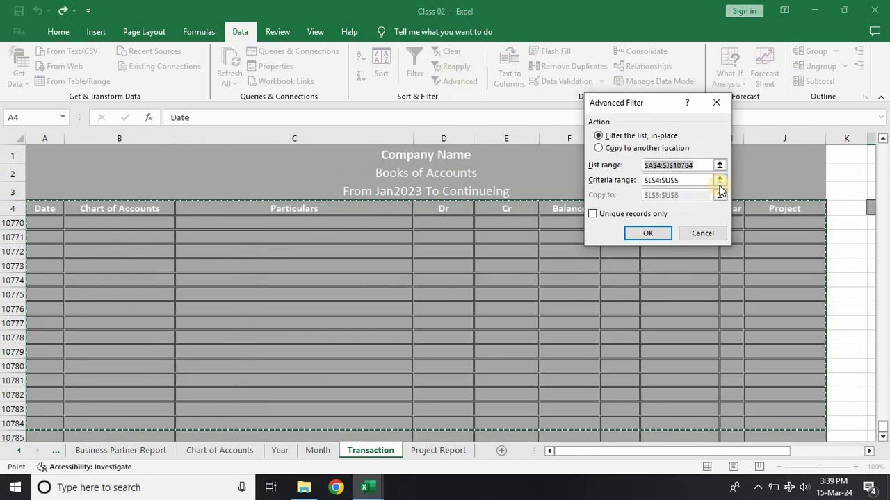
{"action": "left_click", "coordinate": [718, 181]}
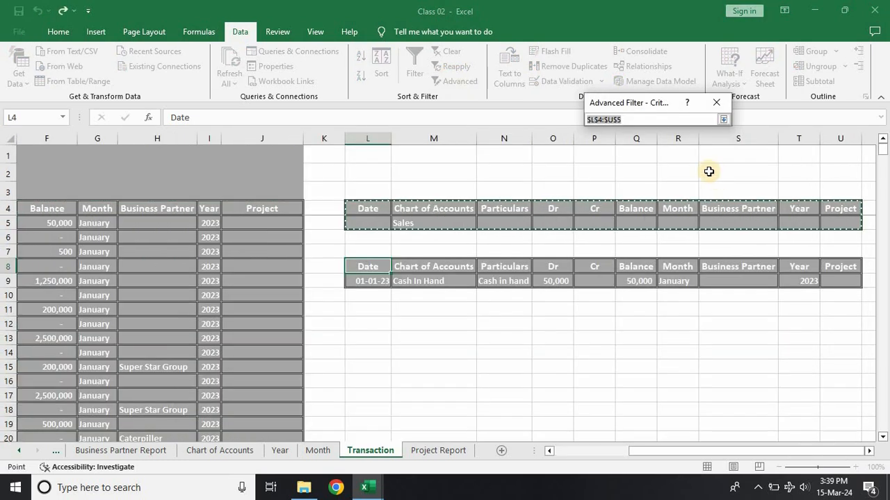
{"action": "left_click", "coordinate": [722, 119]}
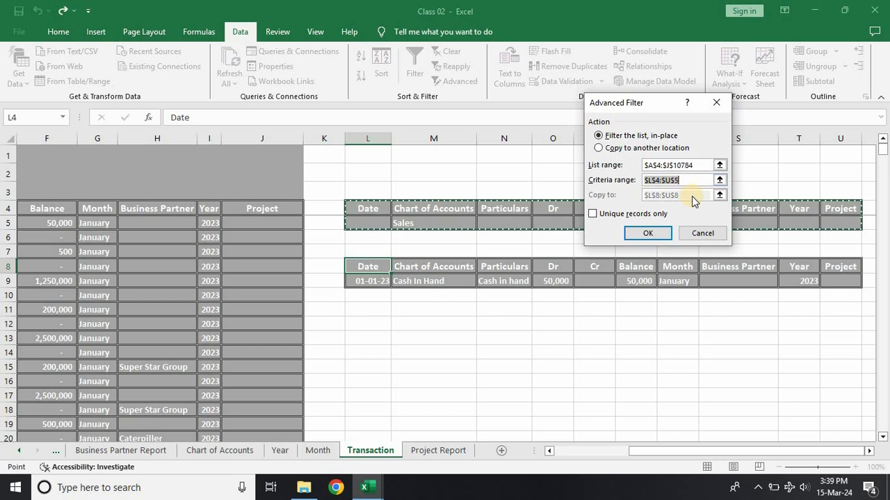
{"action": "left_click", "coordinate": [617, 150]}
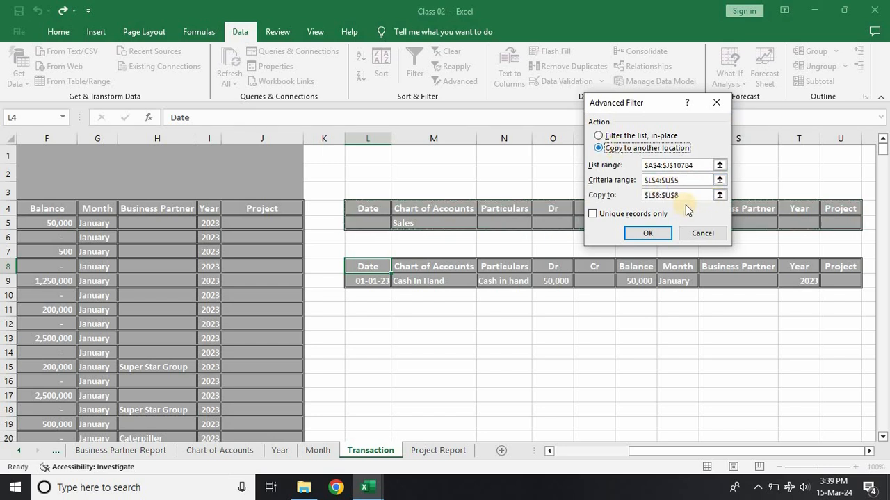
{"action": "left_click", "coordinate": [719, 196]}
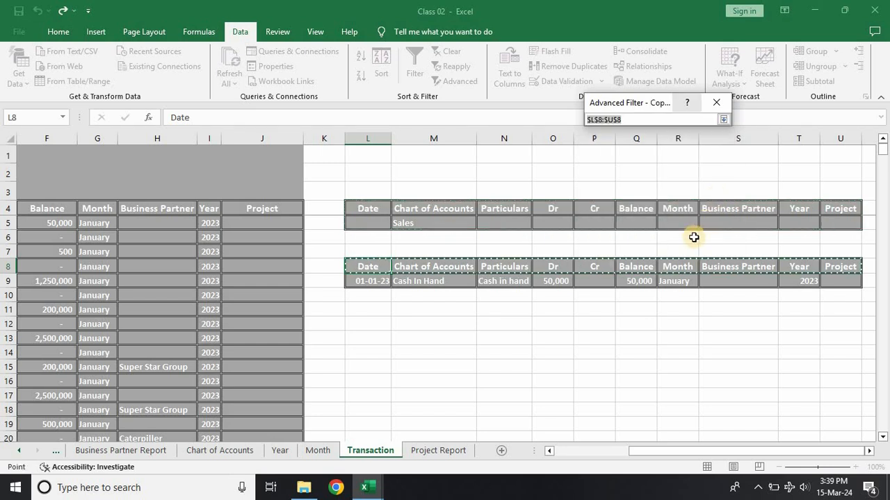
{"action": "left_click", "coordinate": [723, 119]}
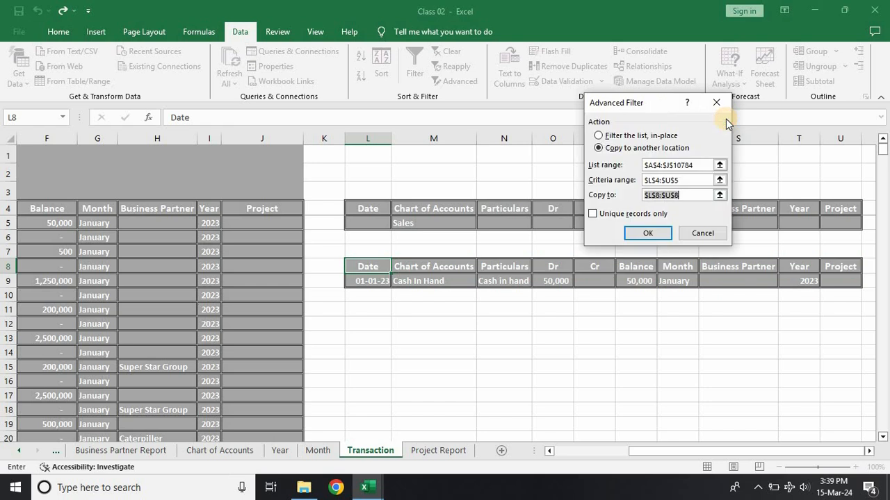
{"action": "left_click", "coordinate": [631, 214]}
{"action": "left_click", "coordinate": [646, 234]}
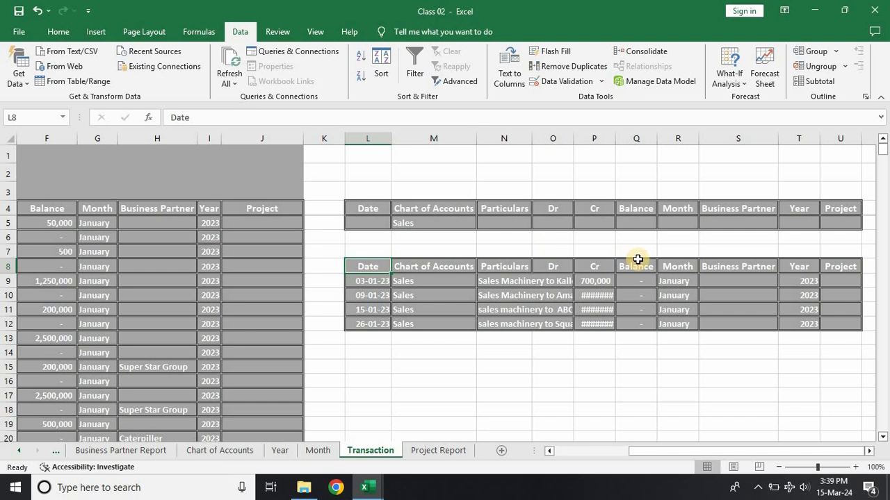
Step: Autofit column P to the Cr amounts and select the filtered Cr values in P9:P12
{"action": "double_click", "coordinate": [613, 140]}
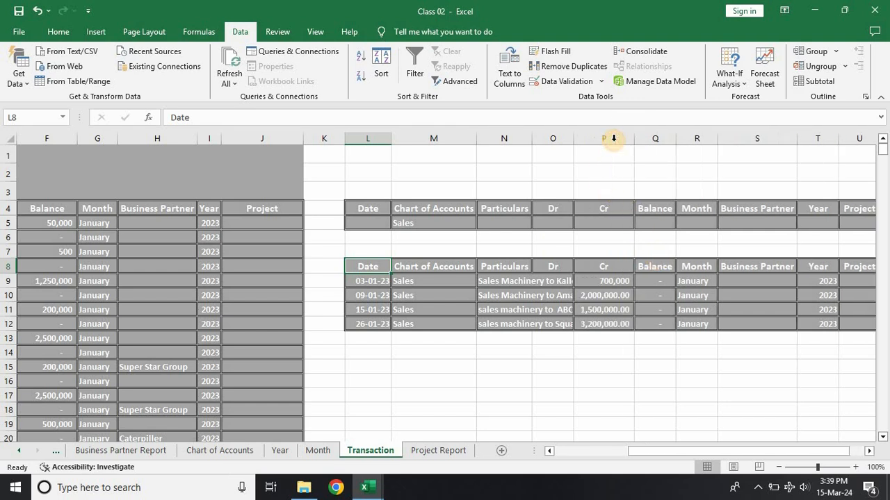
{"action": "left_click_drag", "start_coordinate": [616, 282], "coordinate": [623, 332]}
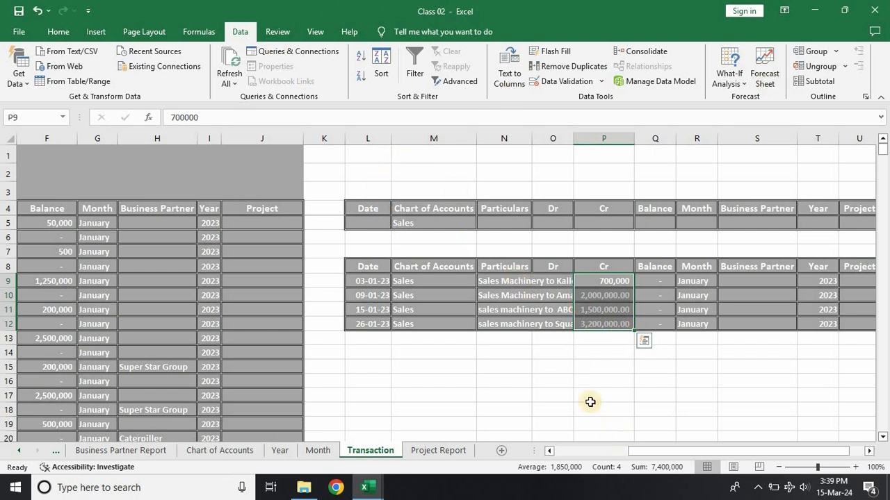
{"action": "left_click_drag", "start_coordinate": [663, 449], "coordinate": [666, 448]}
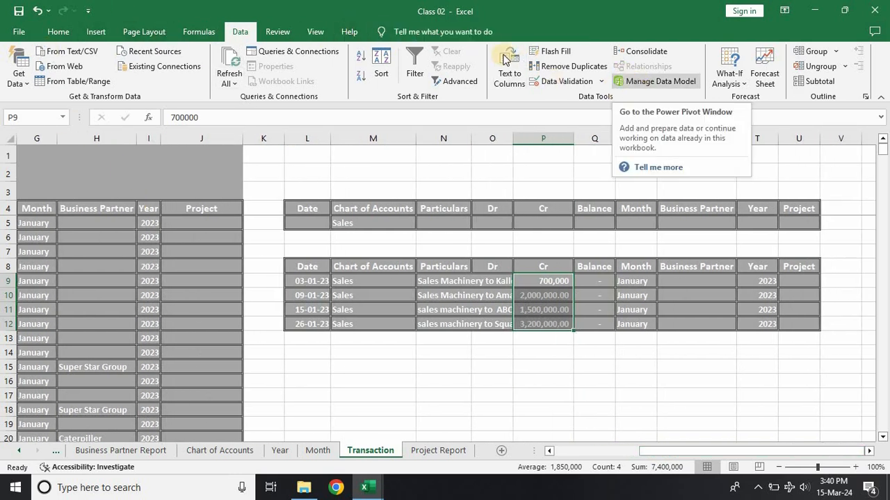
Step: Start recording a macro named Macro1, stored in This Workbook
{"action": "left_click", "coordinate": [292, 33]}
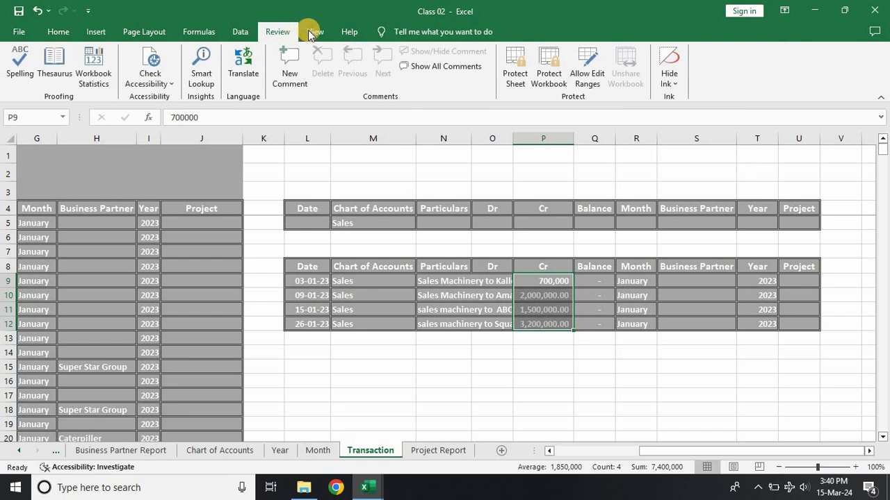
{"action": "left_click", "coordinate": [310, 33]}
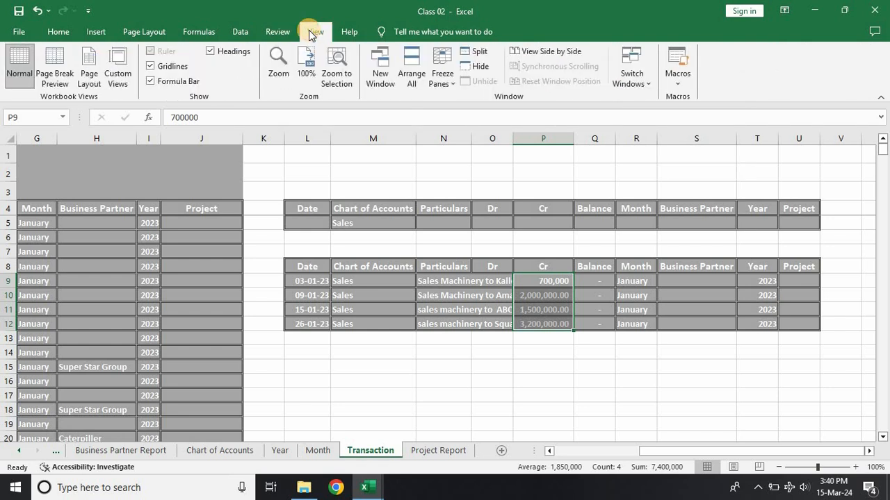
{"action": "left_click", "coordinate": [671, 85]}
{"action": "left_click", "coordinate": [691, 114]}
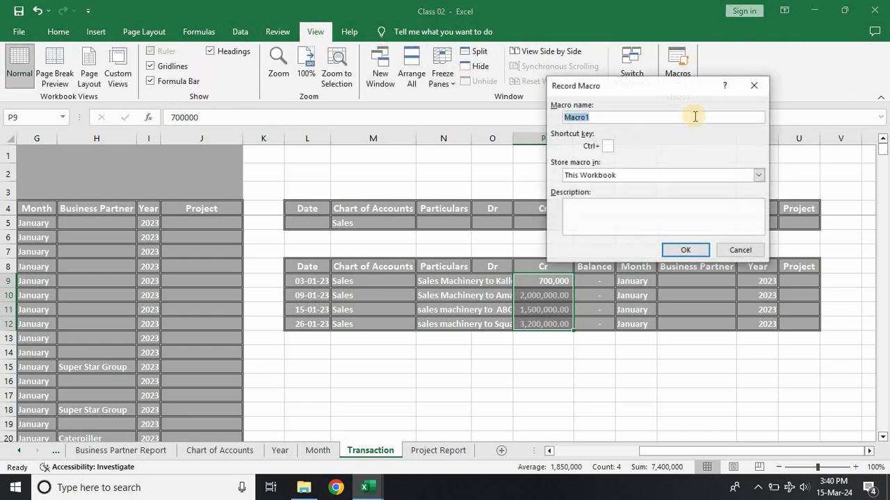
{"action": "left_click", "coordinate": [622, 176]}
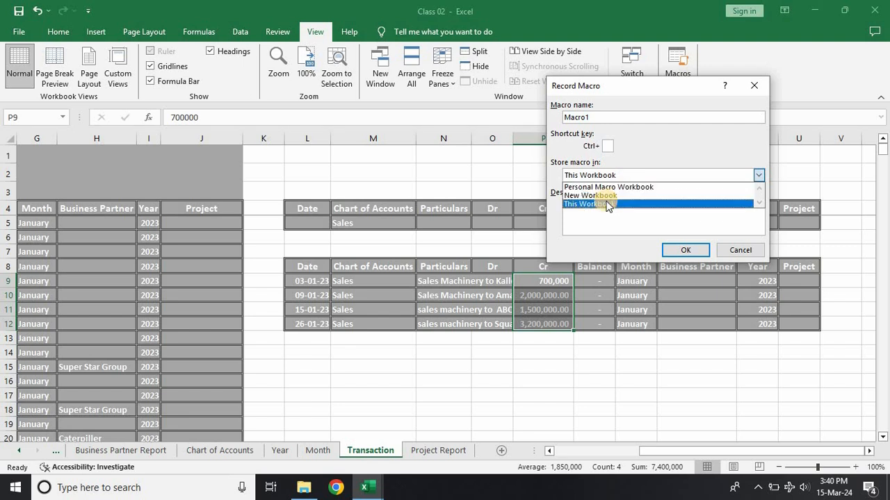
{"action": "left_click", "coordinate": [606, 204]}
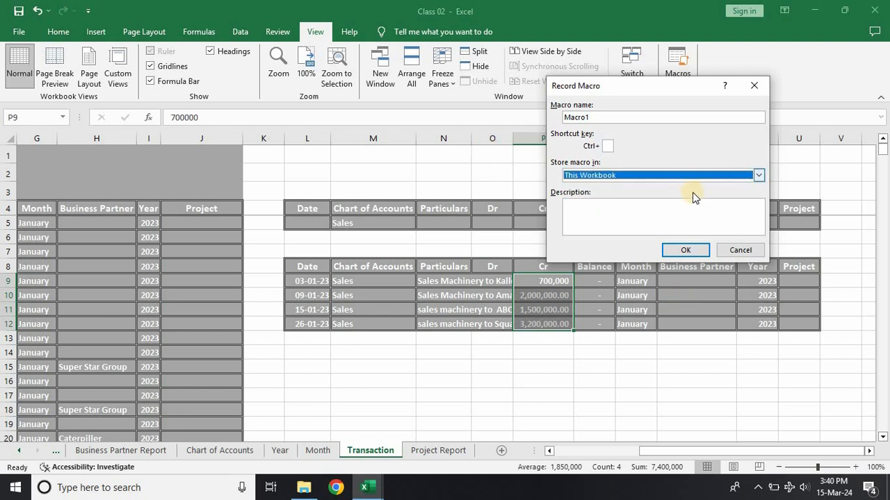
{"action": "left_click", "coordinate": [686, 250]}
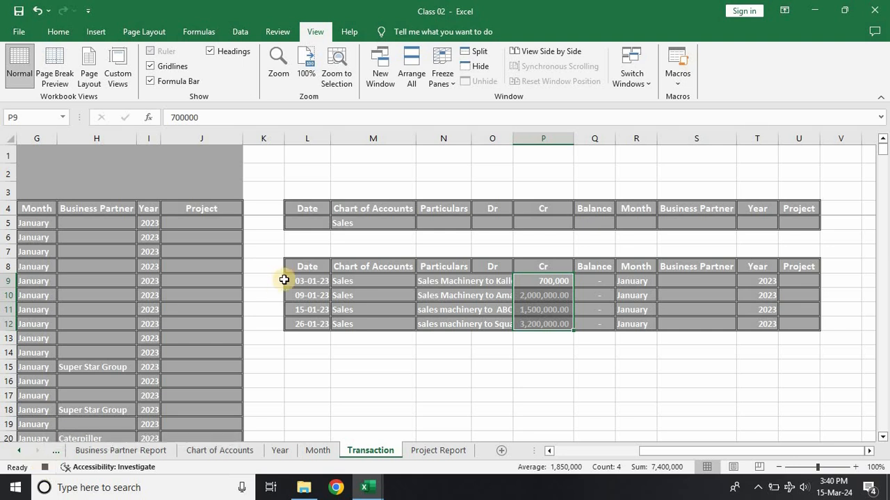
Step: Clear all contents and formatting of the filter output area from L8 to U2190
{"action": "left_click_drag", "start_coordinate": [301, 264], "coordinate": [780, 327]}
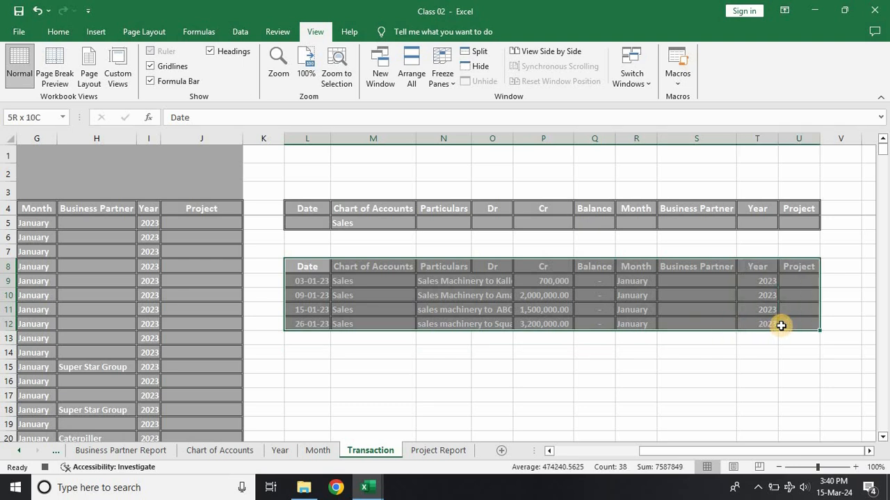
{"action": "left_click_drag", "start_coordinate": [780, 326], "coordinate": [813, 498]}
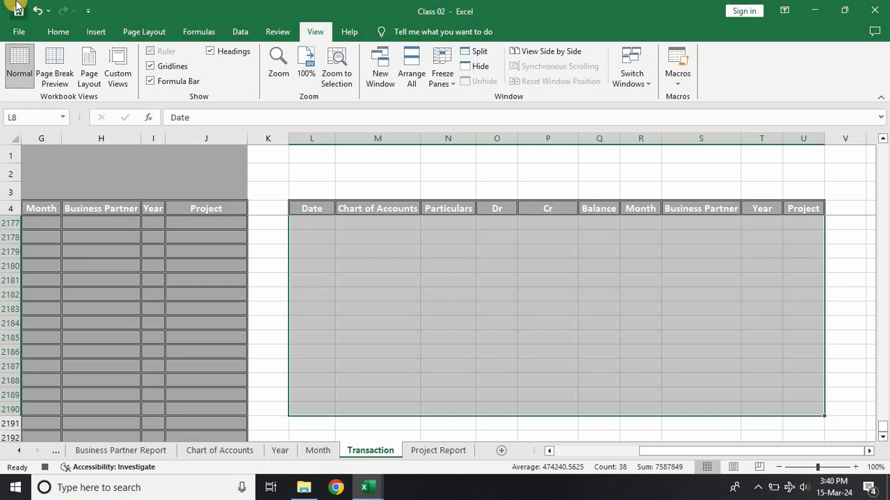
{"action": "left_click", "coordinate": [58, 32]}
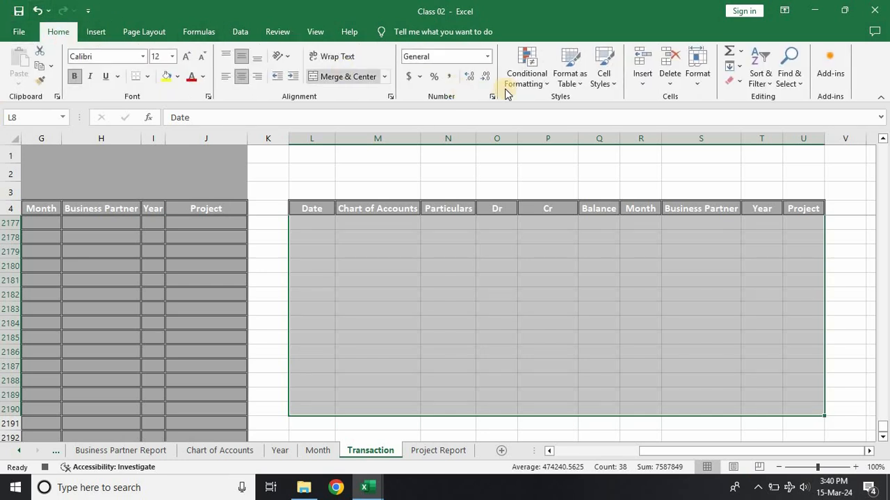
{"action": "left_click", "coordinate": [735, 87]}
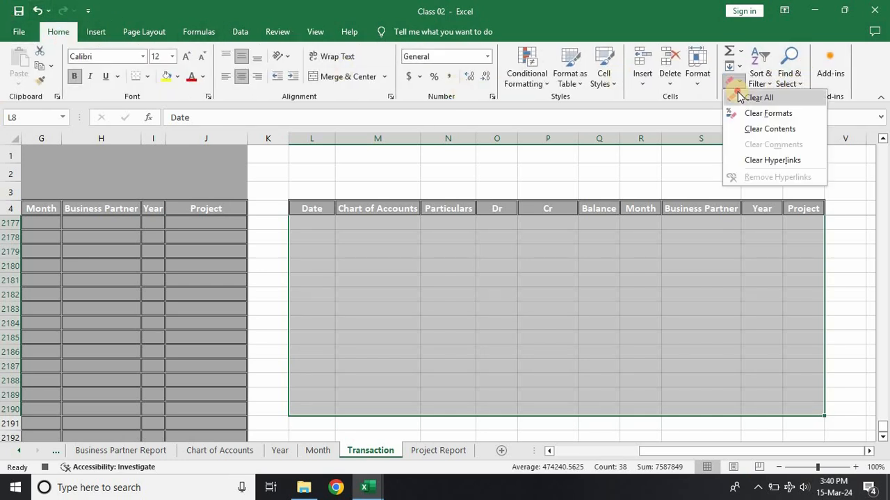
{"action": "left_click", "coordinate": [739, 95]}
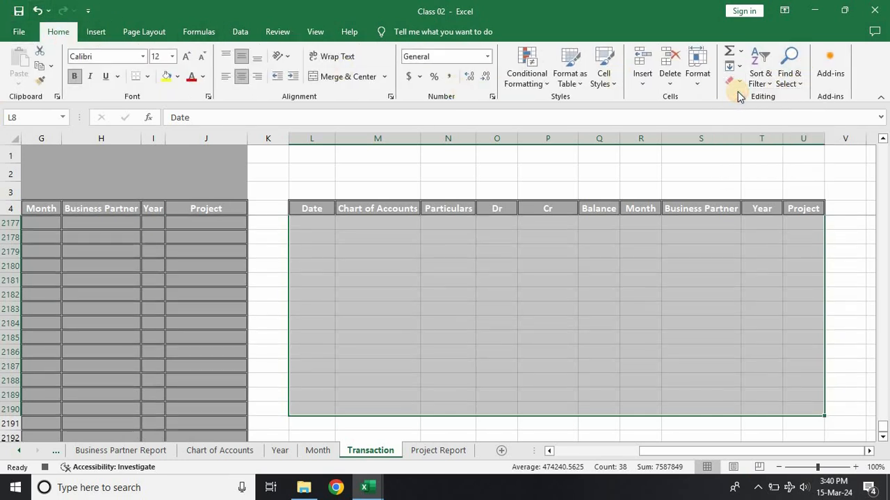
Step: From cell L7, start an Advanced Filter on the ledger with L4:U5 as the criteria range
{"action": "left_click", "coordinate": [331, 205]}
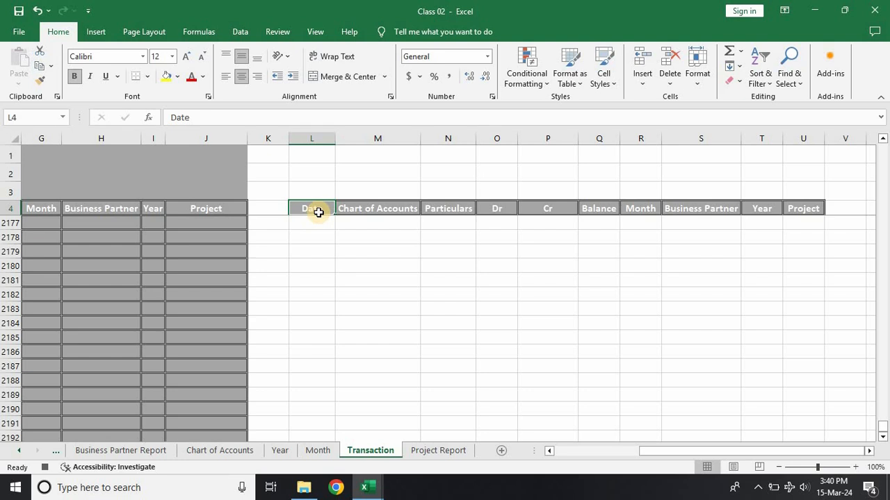
{"action": "key", "text": "Down"}
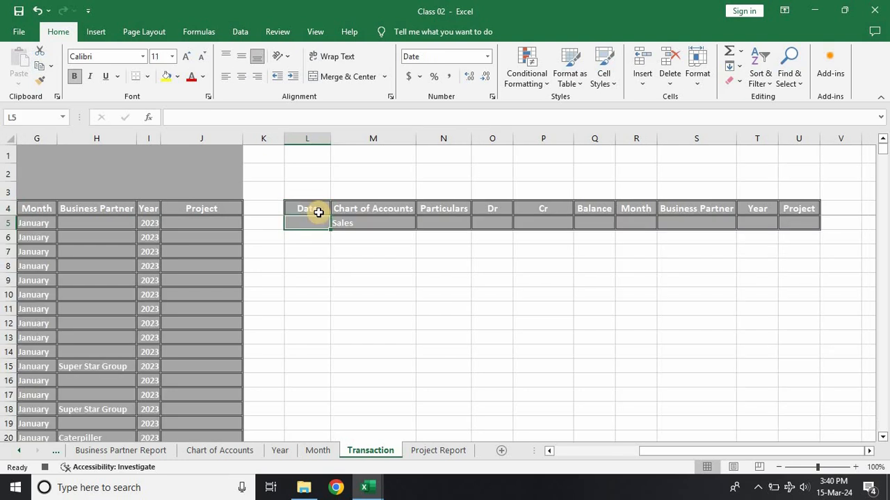
{"action": "left_click", "coordinate": [312, 251]}
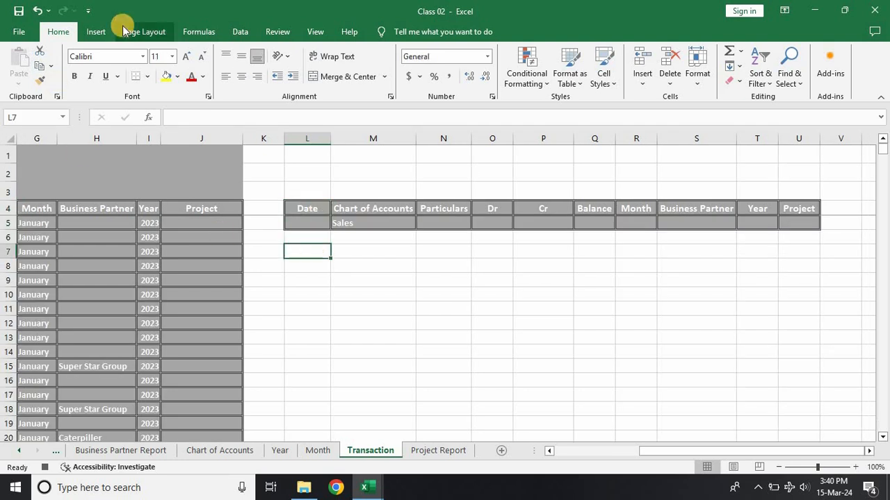
{"action": "left_click", "coordinate": [249, 30]}
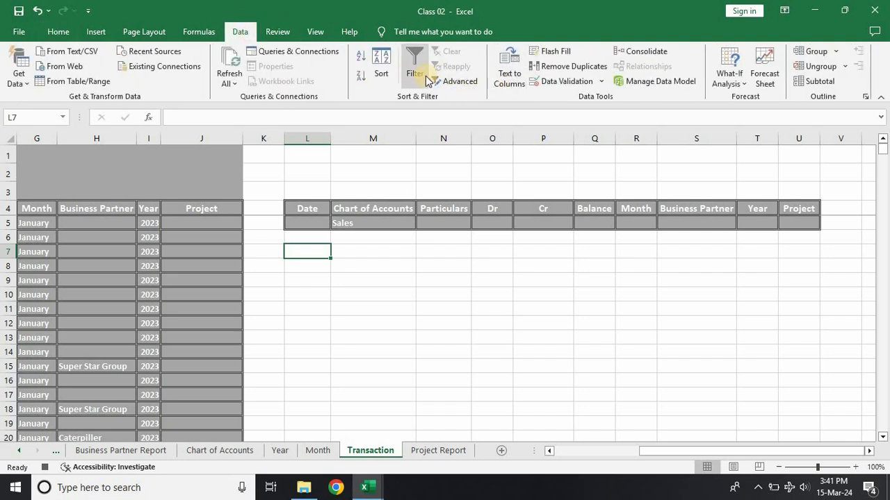
{"action": "left_click", "coordinate": [445, 81]}
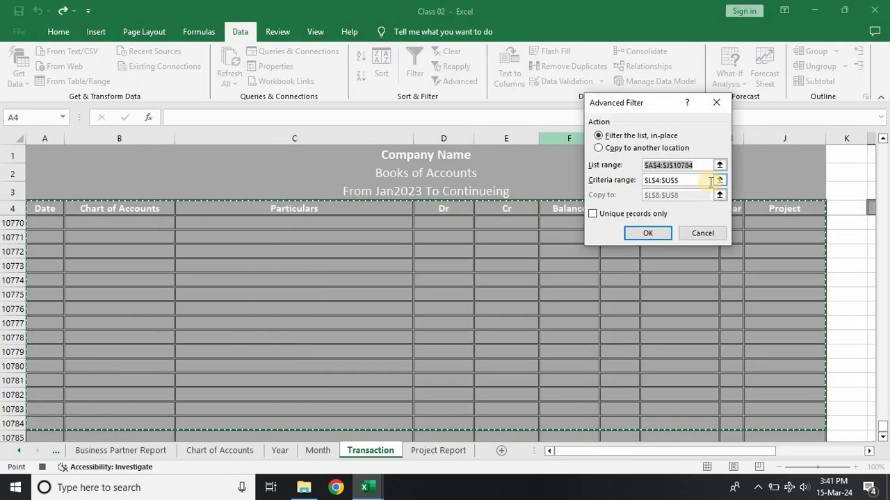
{"action": "left_click", "coordinate": [719, 180]}
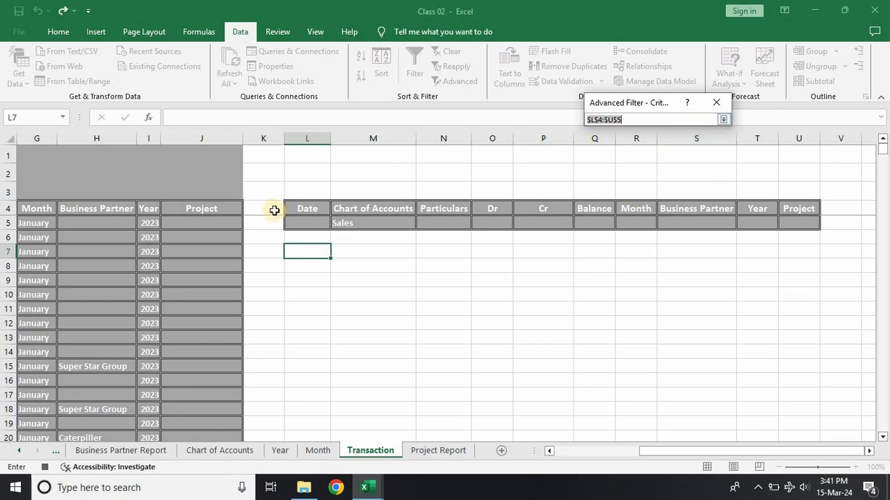
{"action": "left_click_drag", "start_coordinate": [299, 209], "coordinate": [792, 221]}
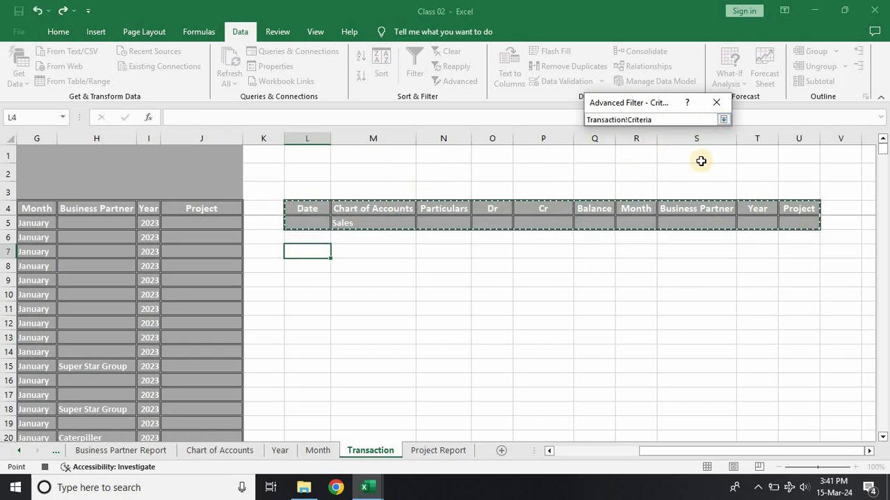
{"action": "left_click", "coordinate": [723, 122]}
Step: Set the filter to copy unique records only to cell L8 and run it
{"action": "left_click", "coordinate": [599, 149]}
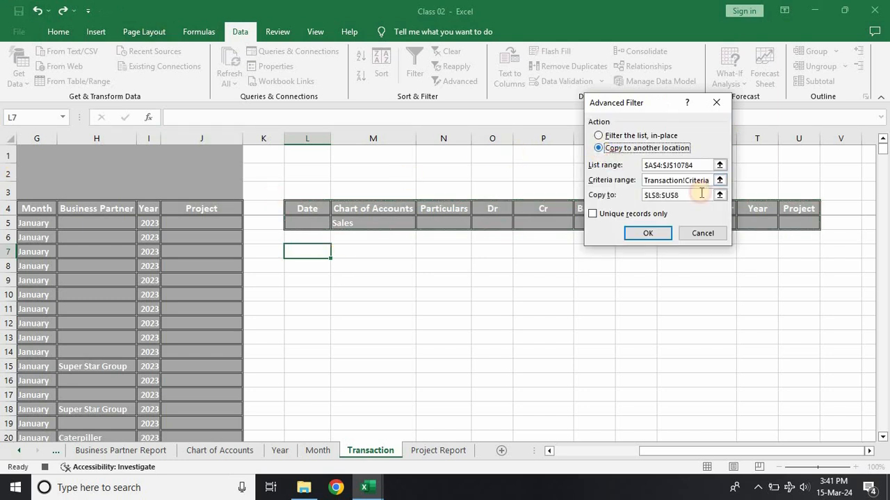
{"action": "left_click", "coordinate": [720, 197]}
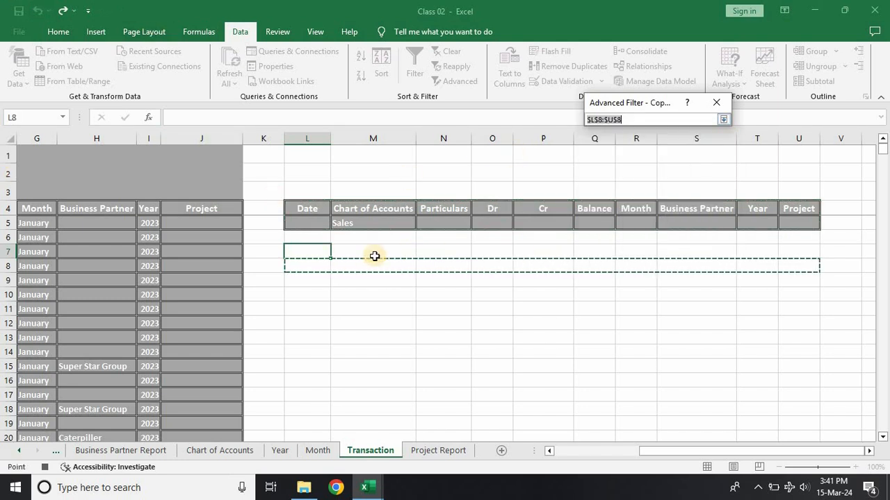
{"action": "left_click", "coordinate": [300, 264]}
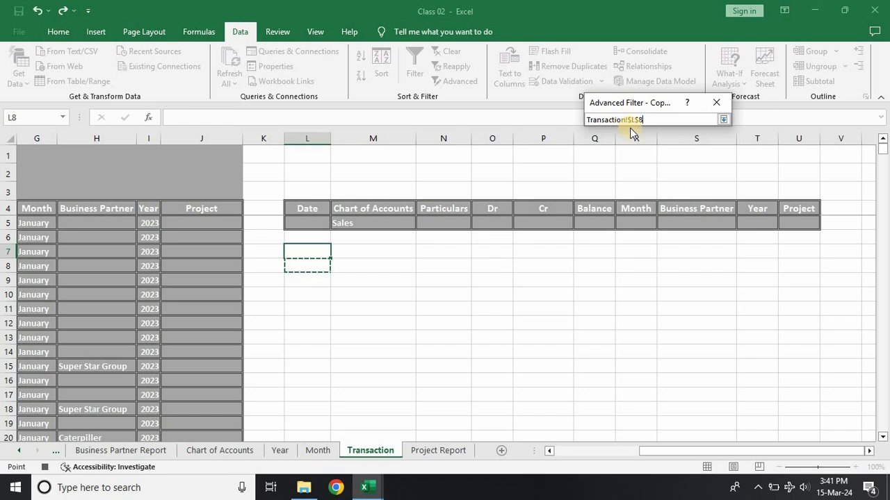
{"action": "left_click", "coordinate": [725, 121]}
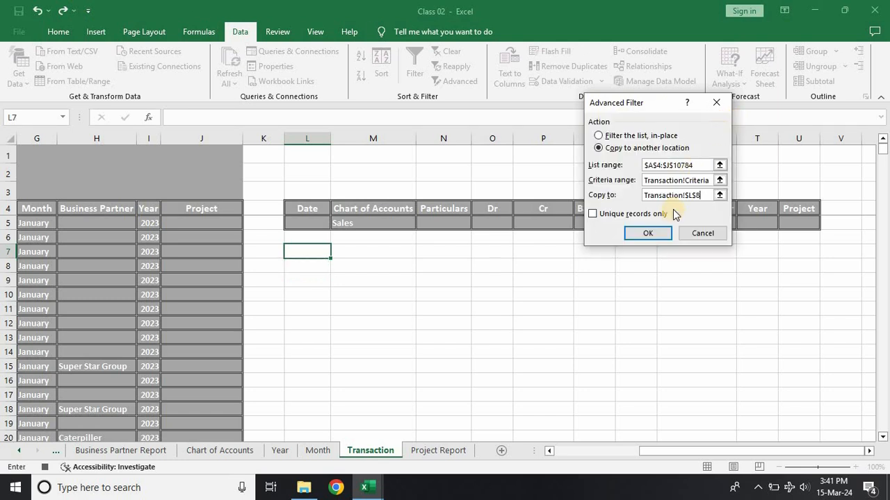
{"action": "left_click", "coordinate": [615, 214]}
{"action": "left_click", "coordinate": [651, 233]}
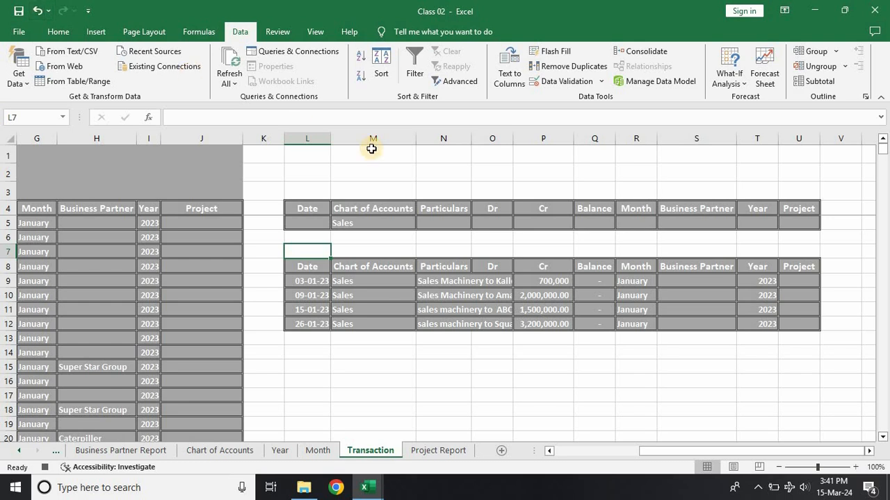
Step: Set the first Balance cell Q9 of the filtered output to the formula =O9-P9
{"action": "left_click", "coordinate": [596, 283]}
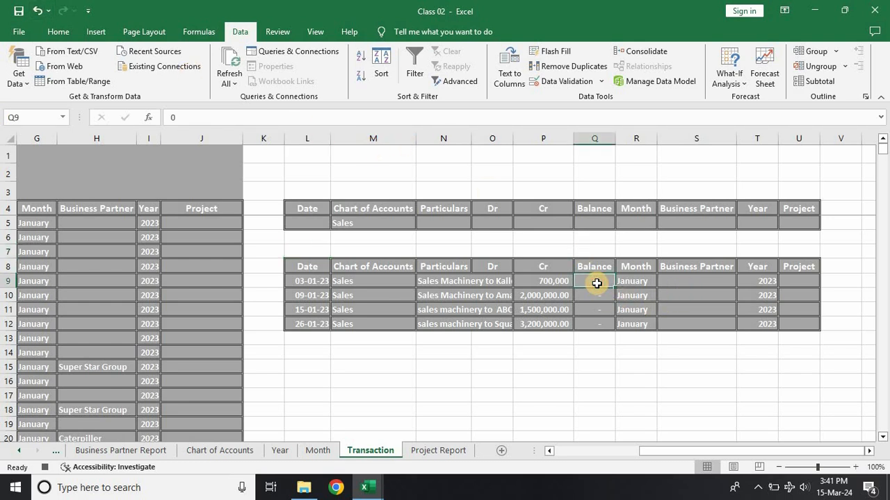
{"action": "type", "text": "="}
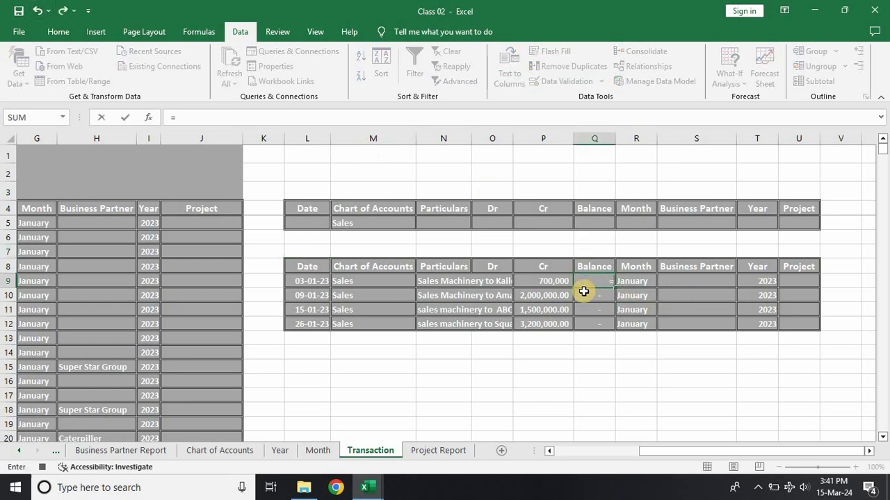
{"action": "left_click", "coordinate": [494, 283]}
{"action": "type", "text": "-"}
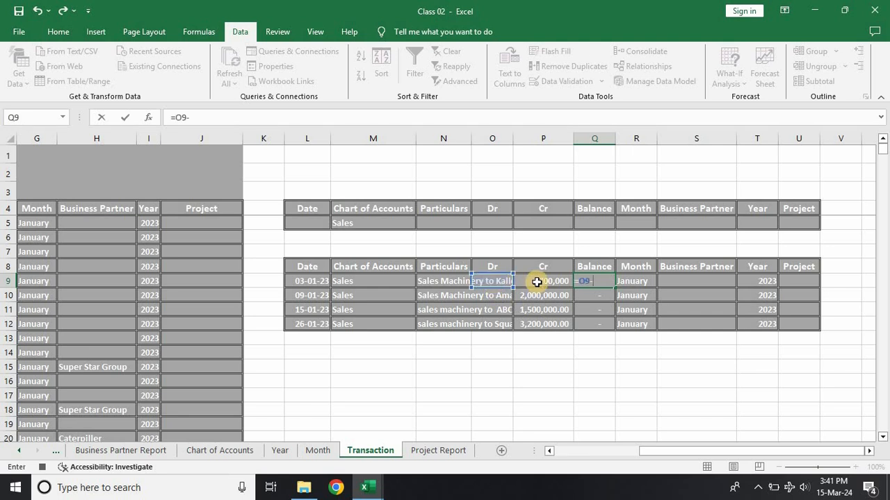
{"action": "left_click", "coordinate": [536, 282]}
{"action": "key", "text": "Return"}
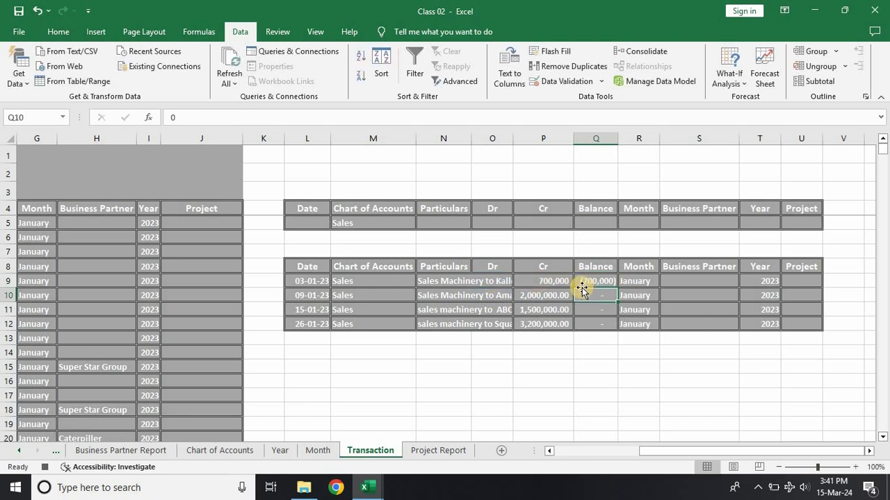
{"action": "type", "text": "="}
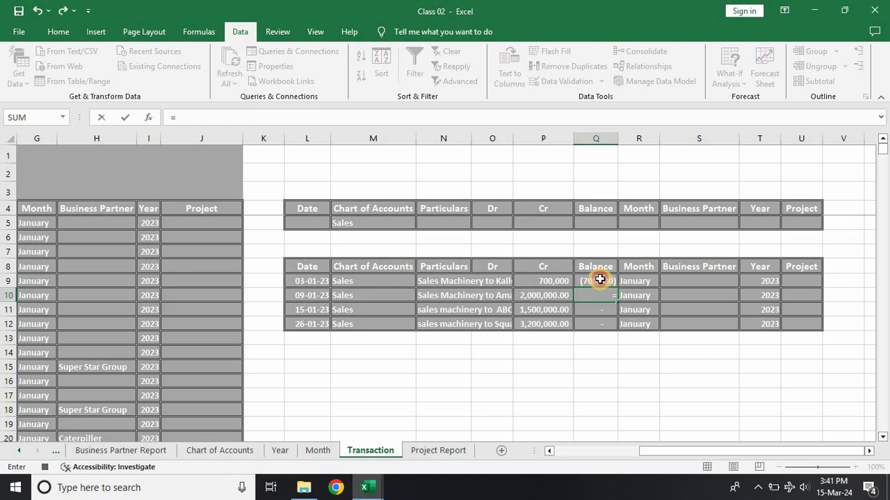
{"action": "left_click", "coordinate": [599, 280]}
{"action": "type", "text": "+"}
{"action": "left_click", "coordinate": [492, 284]}
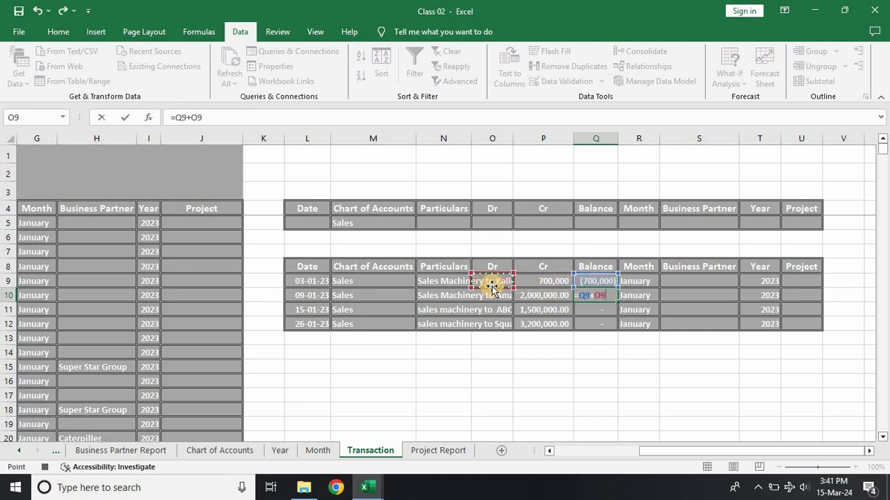
{"action": "type", "text": "-"}
{"action": "left_click", "coordinate": [545, 281]}
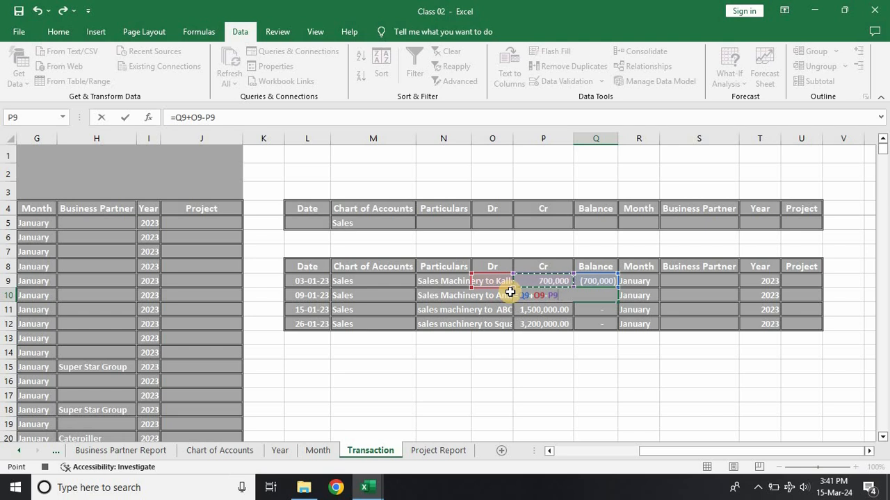
{"action": "key", "text": "BackSpace"}
{"action": "key", "text": "BackSpace"}
{"action": "key", "text": "BackSpace"}
{"action": "key", "text": "BackSpace"}
{"action": "key", "text": "BackSpace"}
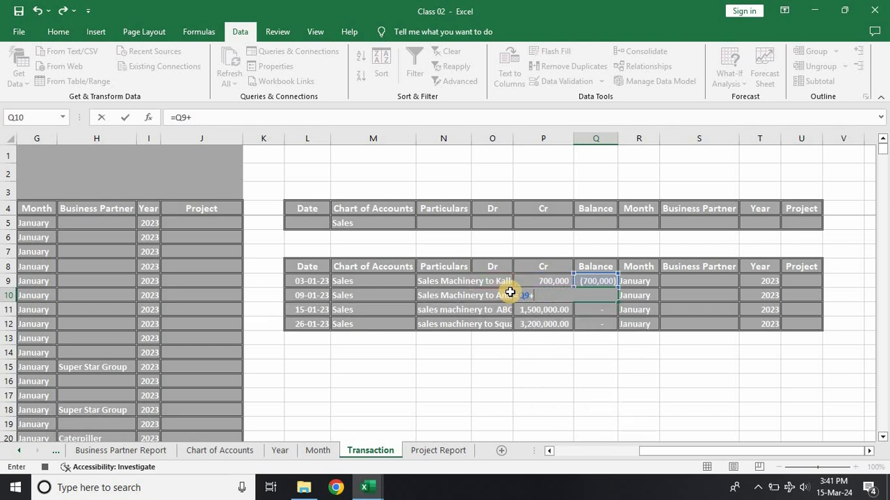
{"action": "left_click", "coordinate": [493, 296]}
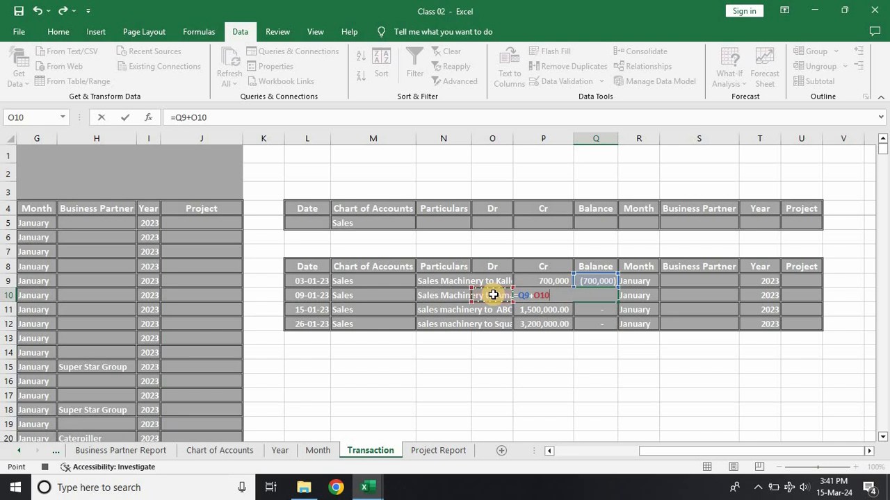
{"action": "key", "text": "BackSpace"}
{"action": "key", "text": "BackSpace"}
{"action": "key", "text": "BackSpace"}
{"action": "key", "text": "BackSpace"}
{"action": "key", "text": "BackSpace"}
{"action": "key", "text": "BackSpace"}
{"action": "key", "text": "BackSpace"}
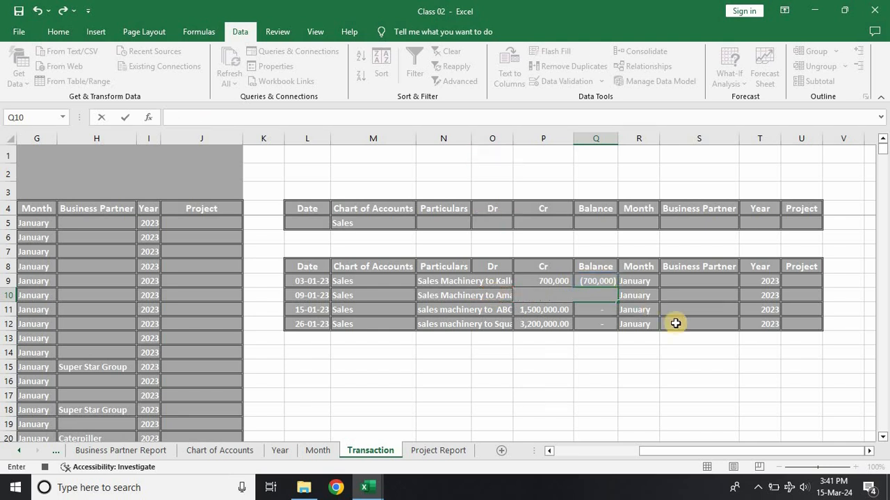
{"action": "left_click", "coordinate": [590, 327]}
Step: Try to enter a running balance in Q10 from the previous balance plus the row's Dr minus its Cr
{"action": "left_click", "coordinate": [596, 290]}
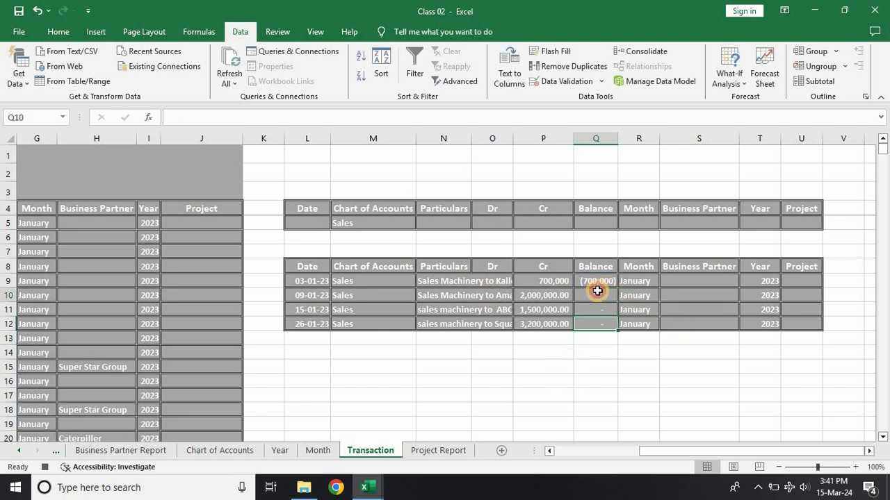
{"action": "type", "text": "="}
{"action": "left_click", "coordinate": [599, 282]}
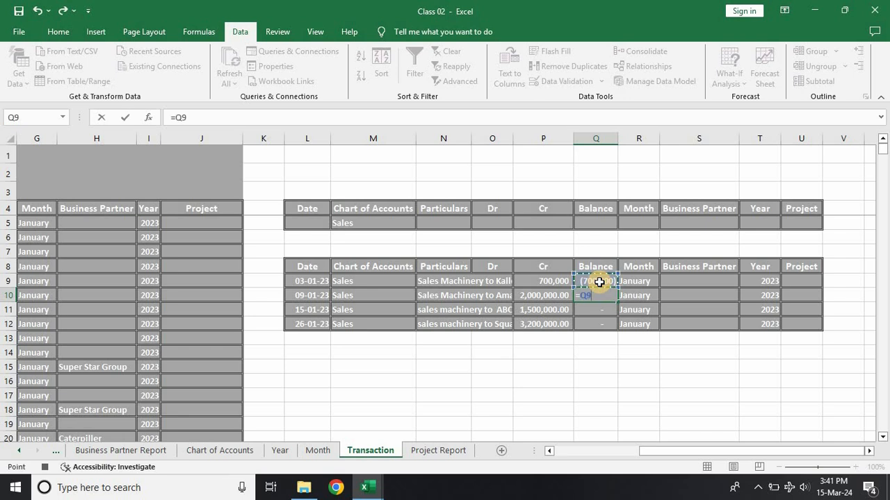
{"action": "type", "text": "+"}
{"action": "left_click", "coordinate": [495, 295]}
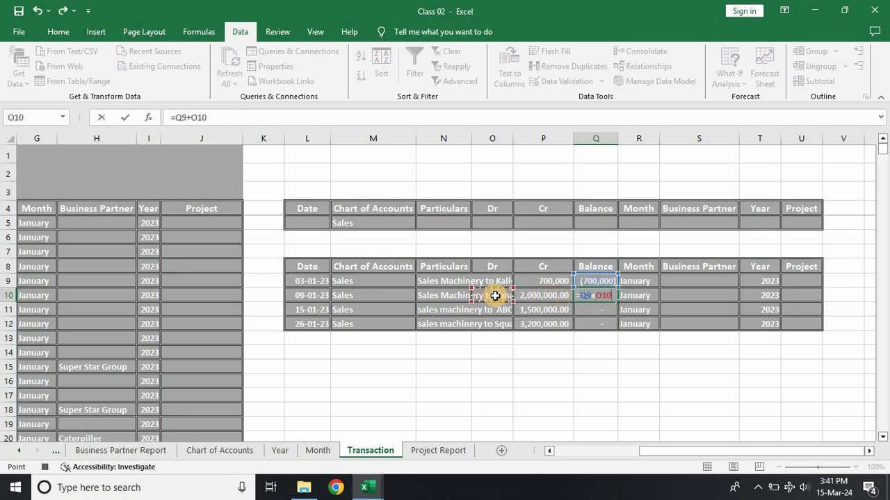
{"action": "type", "text": "-"}
{"action": "left_click", "coordinate": [544, 295]}
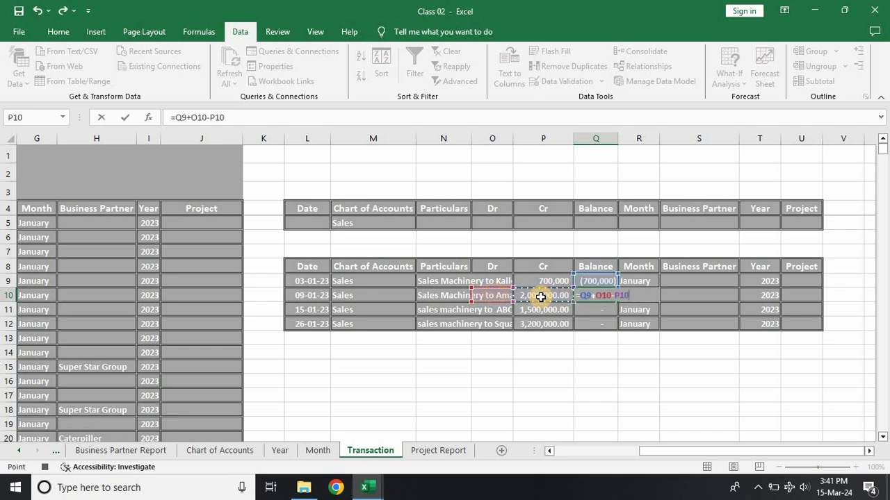
{"action": "left_click", "coordinate": [471, 138]}
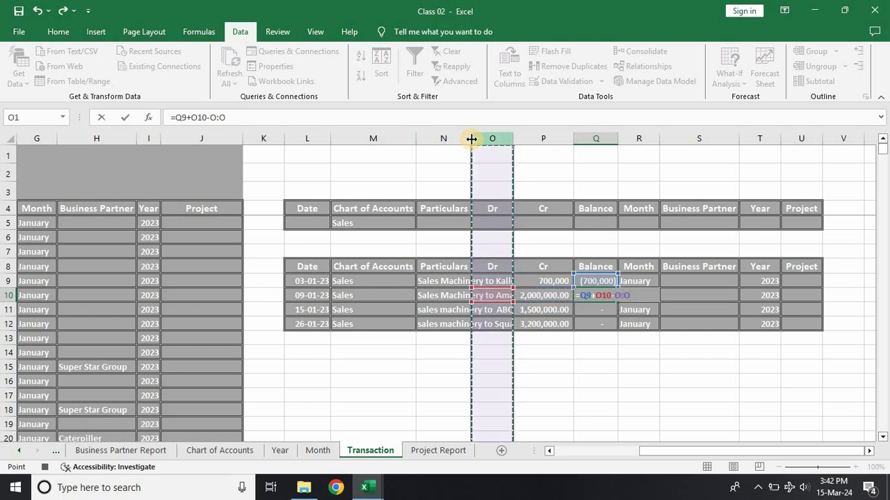
{"action": "key", "text": "Return"}
Step: Autofit the Particulars column N and set Q10 to the running balance formula =Q9+O10-P10
{"action": "double_click", "coordinate": [471, 140]}
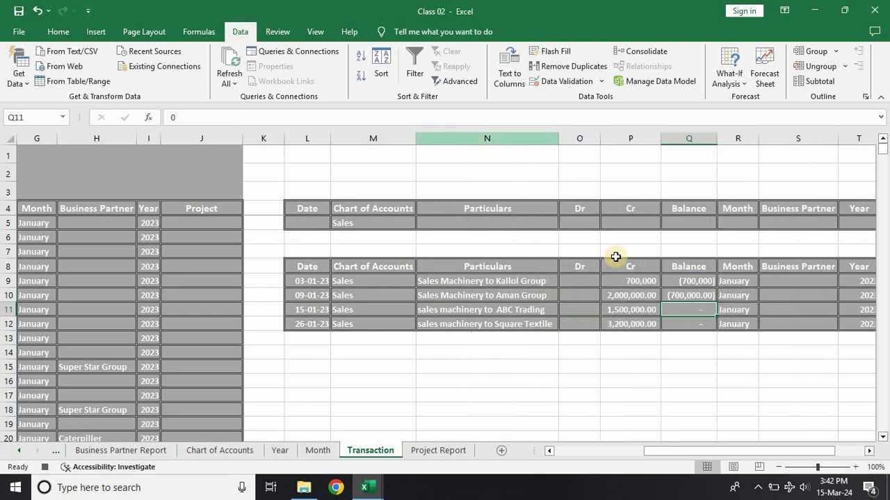
{"action": "left_click", "coordinate": [689, 298]}
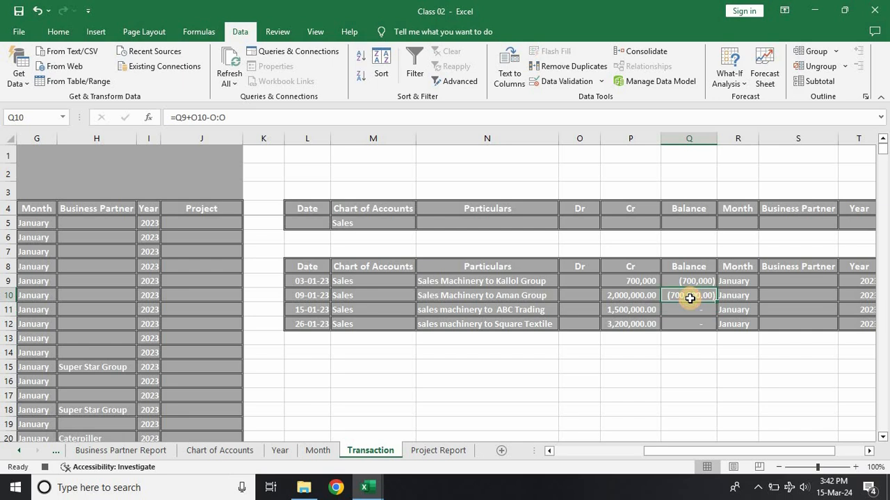
{"action": "type", "text": "="}
{"action": "left_click", "coordinate": [688, 283]}
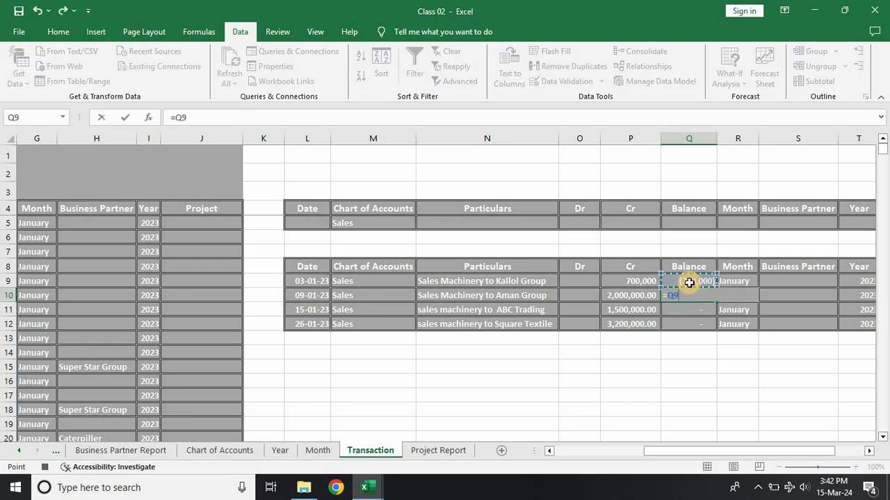
{"action": "type", "text": "+"}
{"action": "left_click", "coordinate": [590, 293]}
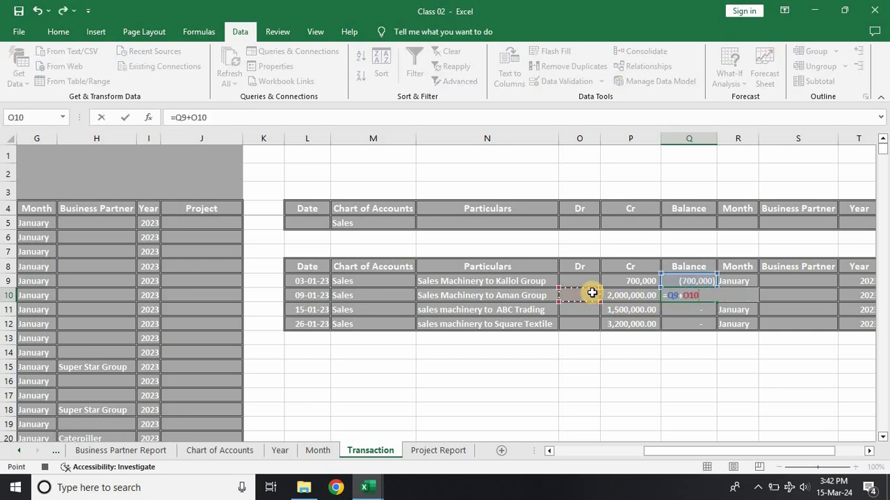
{"action": "type", "text": "-"}
{"action": "left_click", "coordinate": [627, 293]}
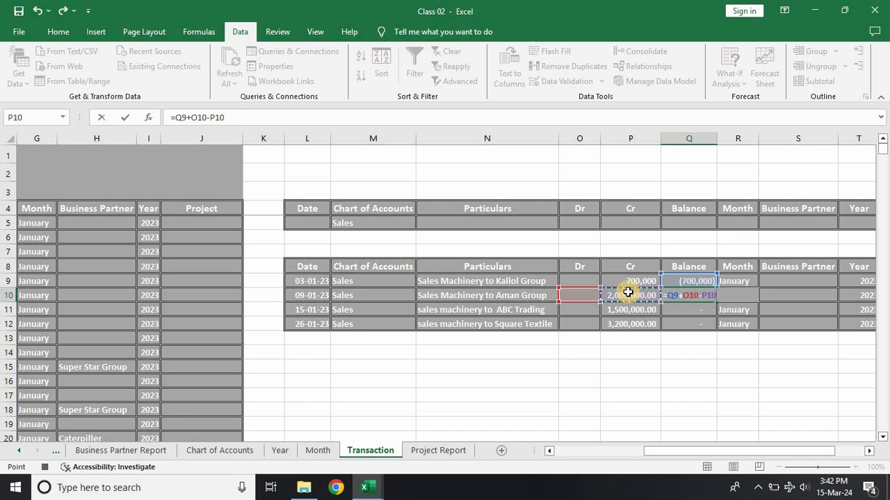
{"action": "key", "text": "Return"}
Step: Fill the running balance formula from Q10 down to Q1999, then return to the start of the filtered list
{"action": "left_click", "coordinate": [681, 296]}
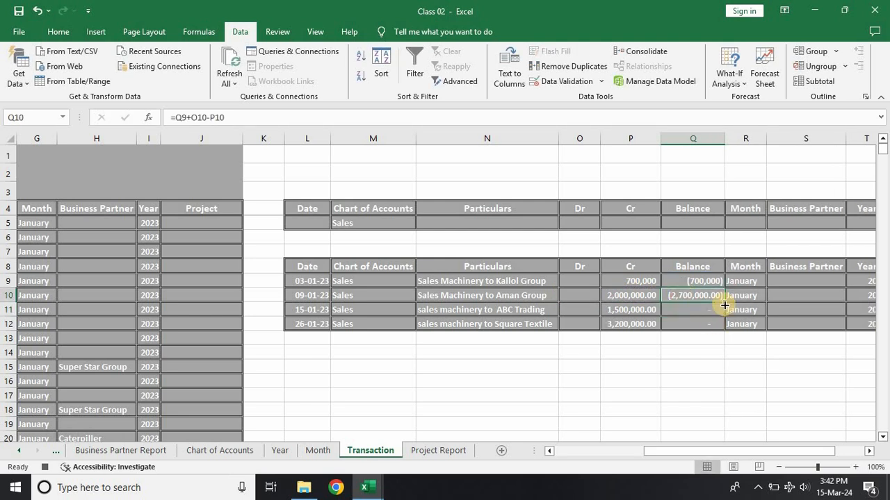
{"action": "left_click_drag", "start_coordinate": [724, 305], "coordinate": [772, 498]}
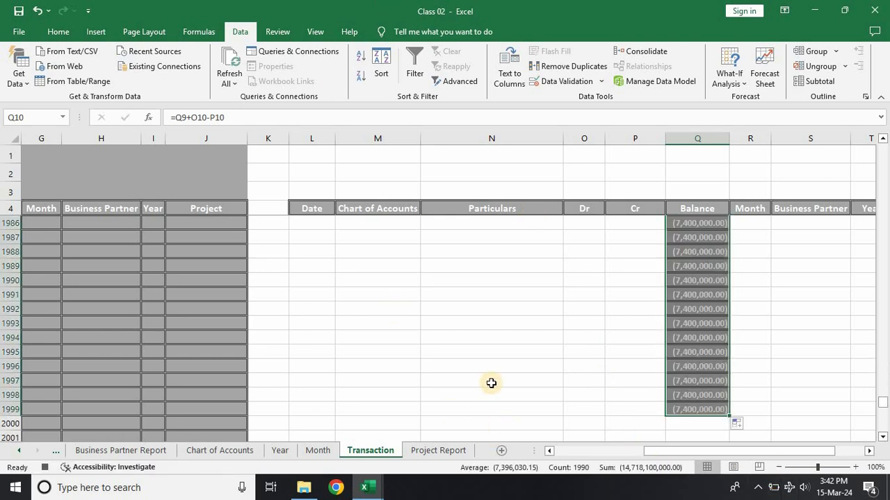
{"action": "left_click", "coordinate": [462, 382]}
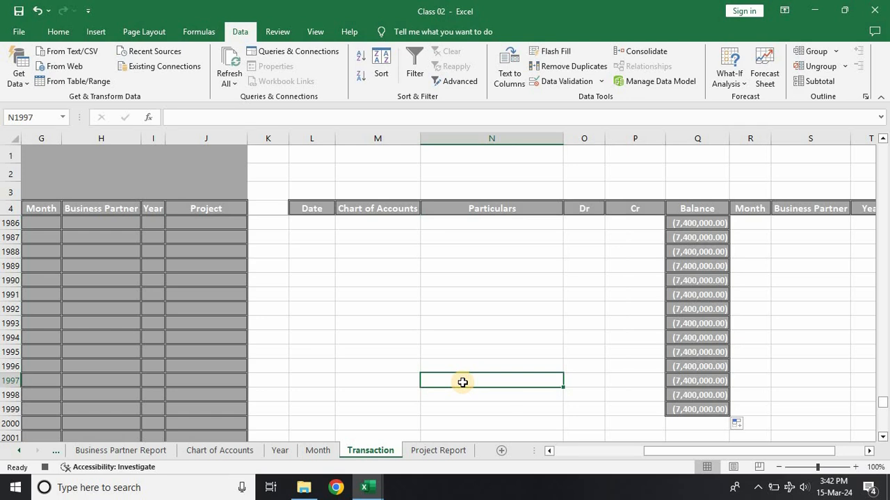
{"action": "key", "text": "ctrl+Up"}
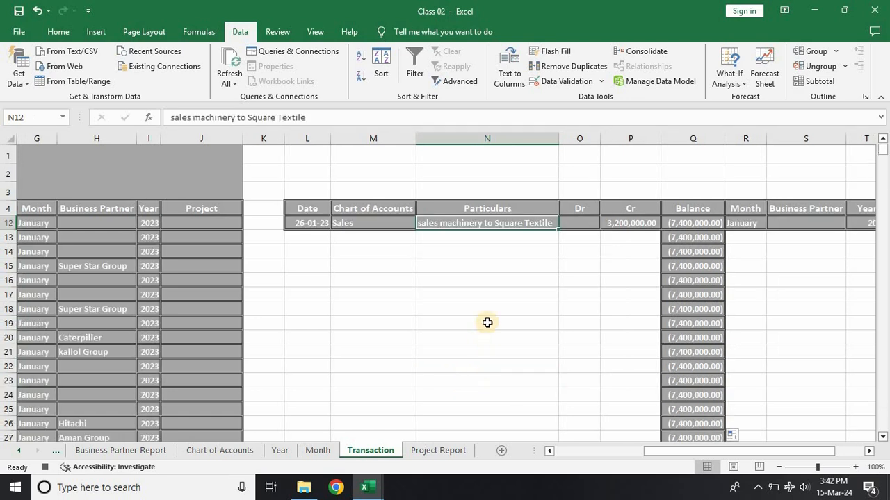
{"action": "scroll", "coordinate": [503, 300], "scroll_direction": "up", "scroll_amount": 3}
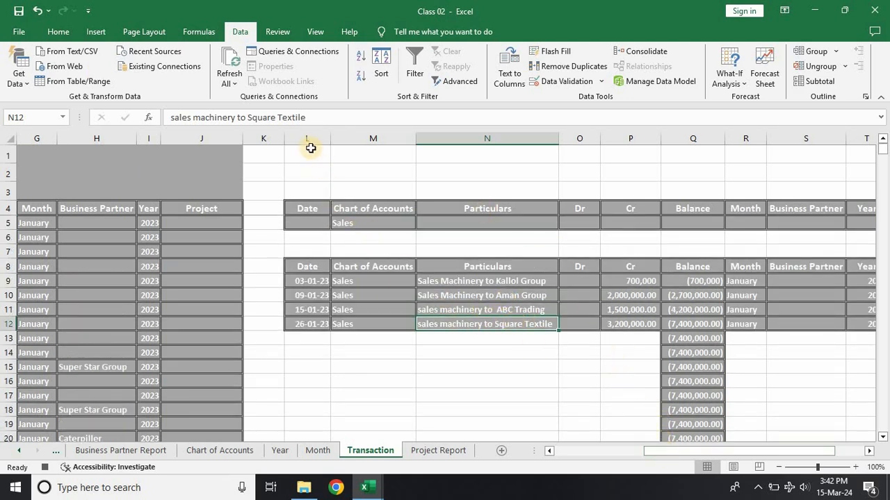
Step: Autofit the widths of columns L through U to their contents
{"action": "left_click_drag", "start_coordinate": [307, 138], "coordinate": [785, 159]}
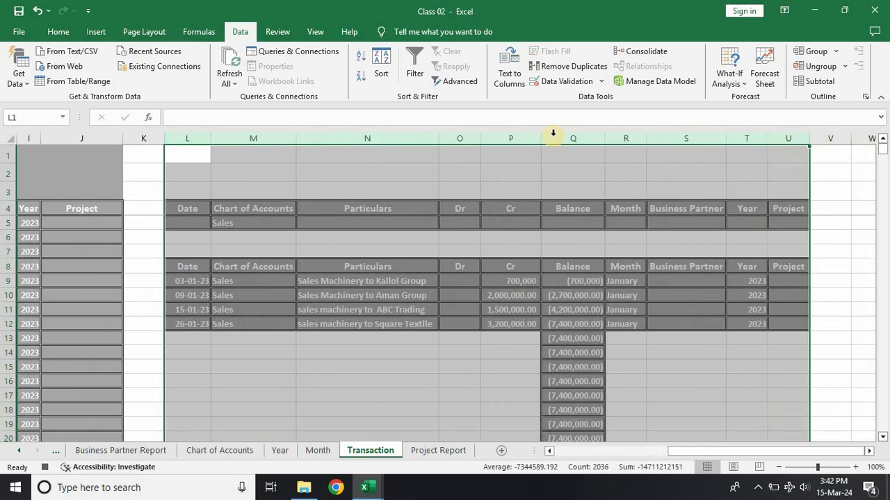
{"action": "double_click", "coordinate": [481, 138]}
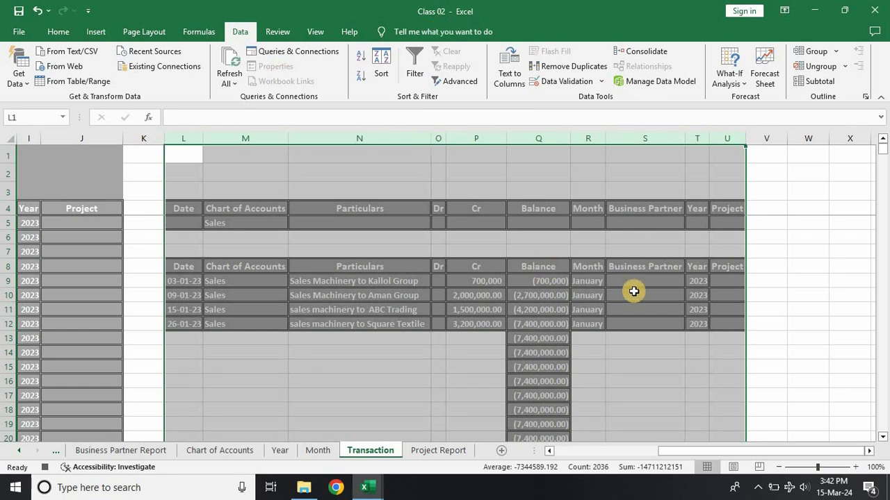
{"action": "left_click", "coordinate": [636, 360]}
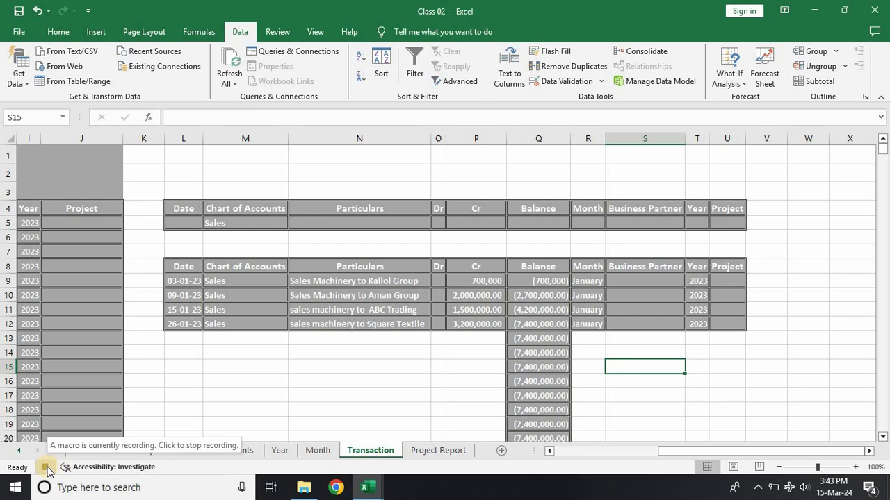
Step: Go to the last Particulars entry of the filtered list, cell N12, and stop recording the macro
{"action": "left_click", "coordinate": [323, 265]}
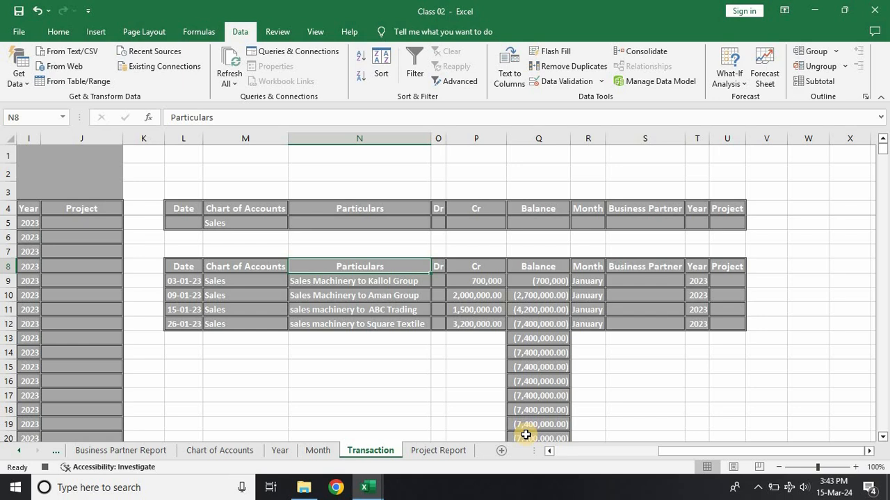
{"action": "key", "text": "ctrl+Down"}
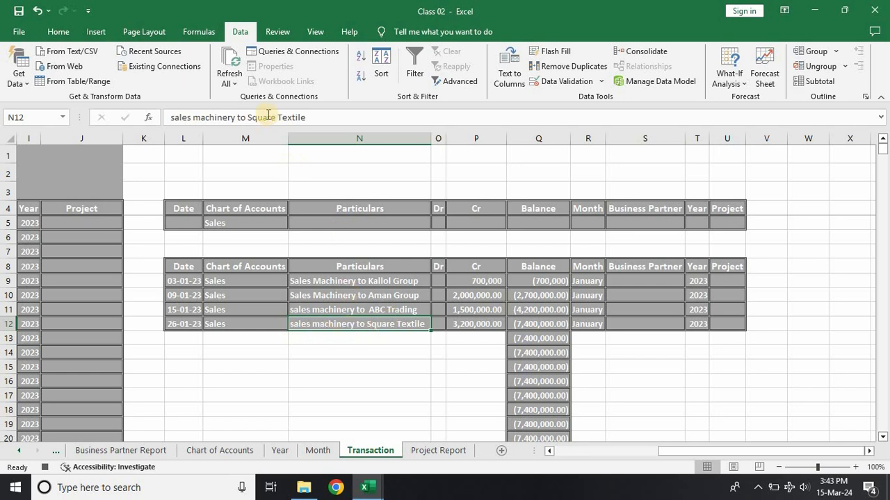
{"action": "left_click", "coordinate": [44, 471]}
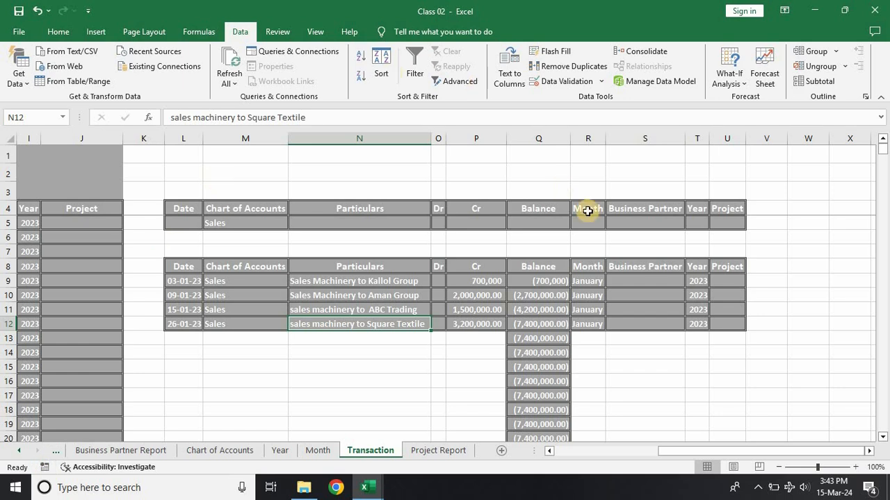
Step: Draw an oval about 1.06" wide and 0.48" high beside the criteria range, spanning columns V to X around rows 3 and 4
{"action": "left_click", "coordinate": [96, 32]}
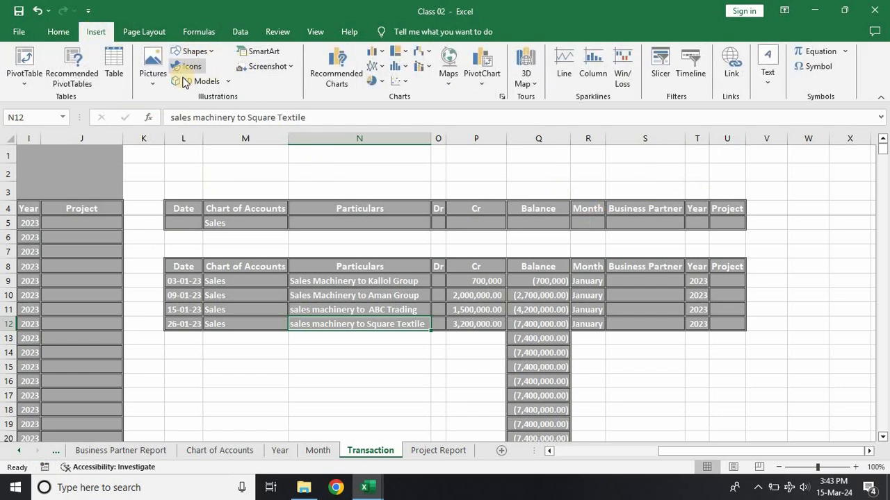
{"action": "left_click", "coordinate": [193, 51]}
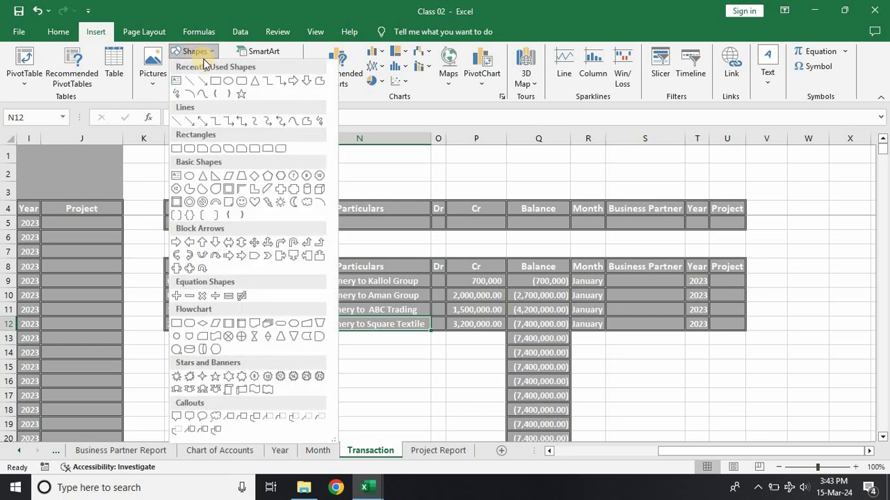
{"action": "left_click", "coordinate": [227, 82]}
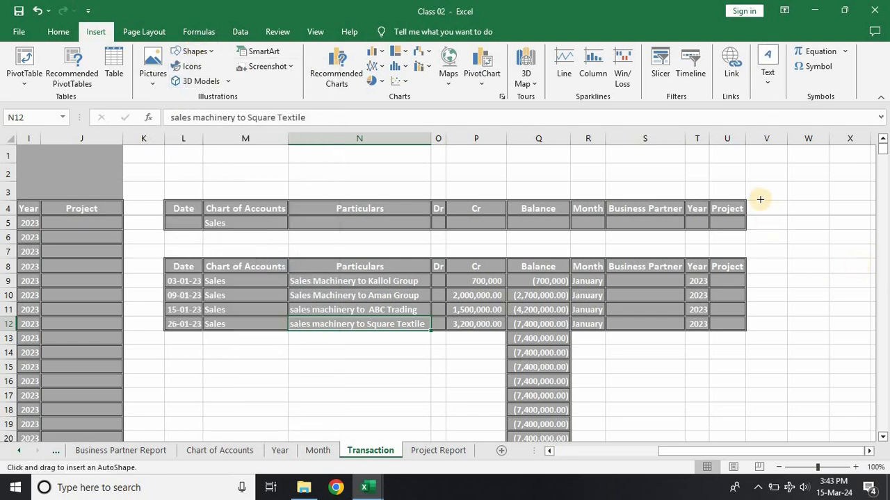
{"action": "left_click_drag", "start_coordinate": [779, 185], "coordinate": [846, 215]}
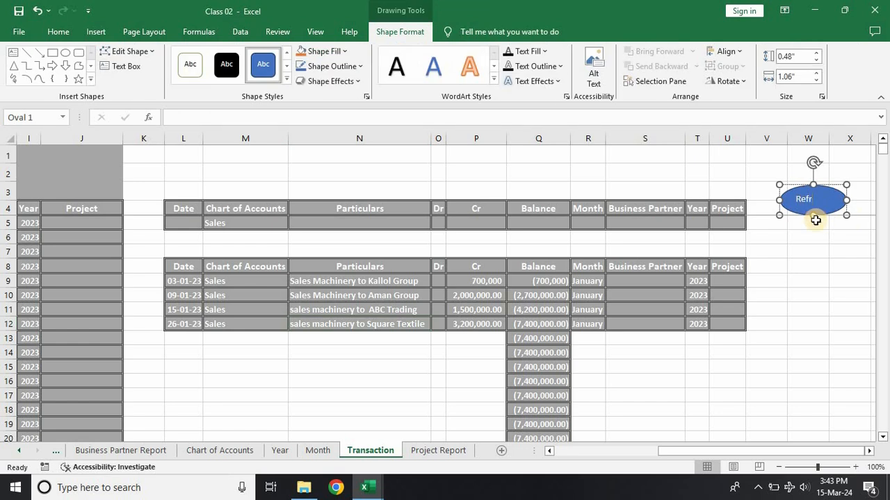
Step: Label the oval shape "Refresh" and finish editing its text
{"action": "type", "text": "Refresh"}
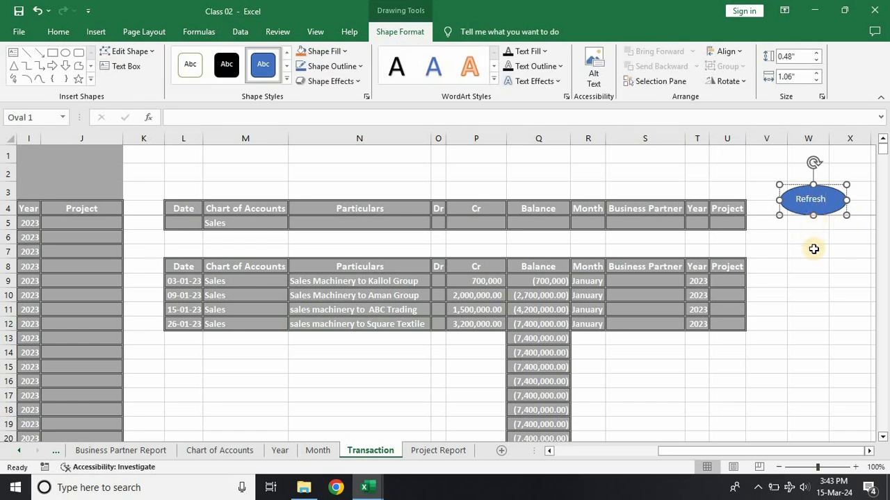
{"action": "left_click", "coordinate": [813, 249]}
{"action": "left_click", "coordinate": [813, 211]}
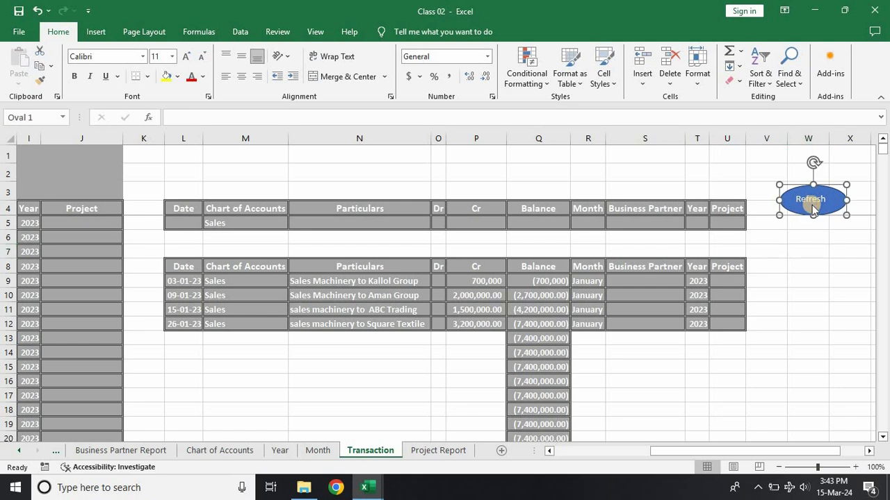
Step: Start assigning a macro to the Refresh oval, limiting the list to This Workbook and choosing Macro1
{"action": "right_click", "coordinate": [814, 210]}
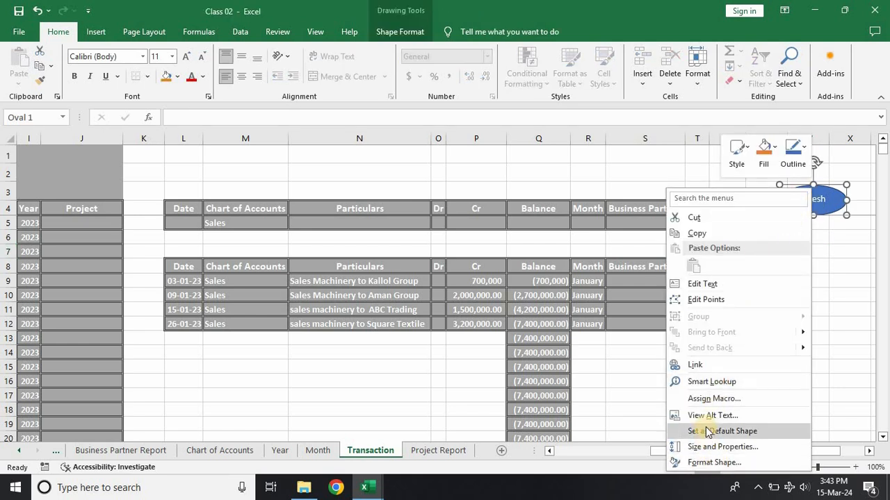
{"action": "left_click", "coordinate": [713, 398]}
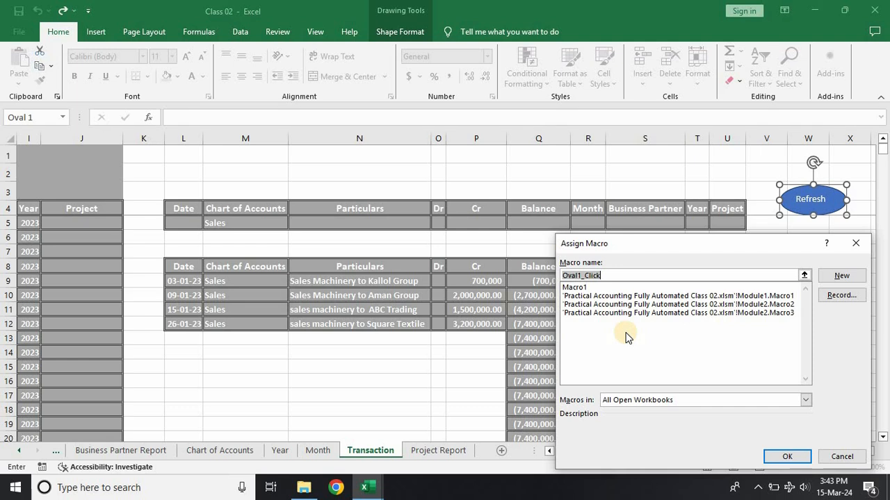
{"action": "left_click", "coordinate": [574, 287]}
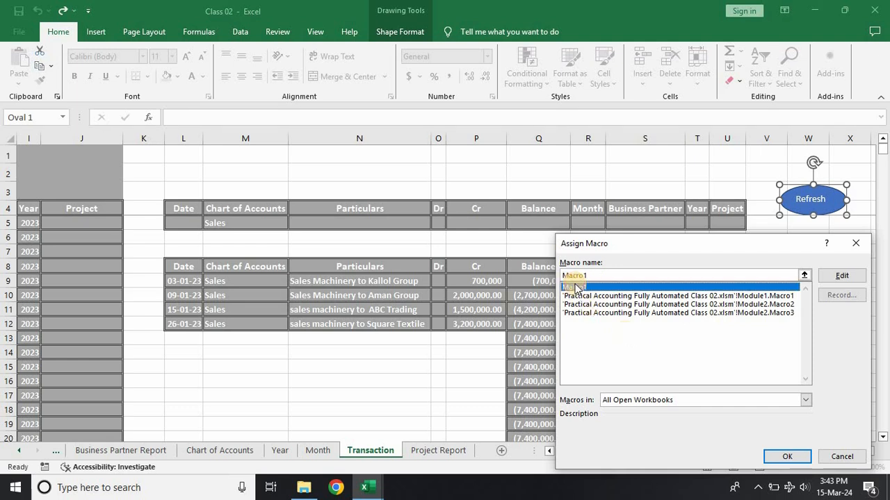
{"action": "left_click", "coordinate": [805, 401]}
{"action": "left_click", "coordinate": [670, 419]}
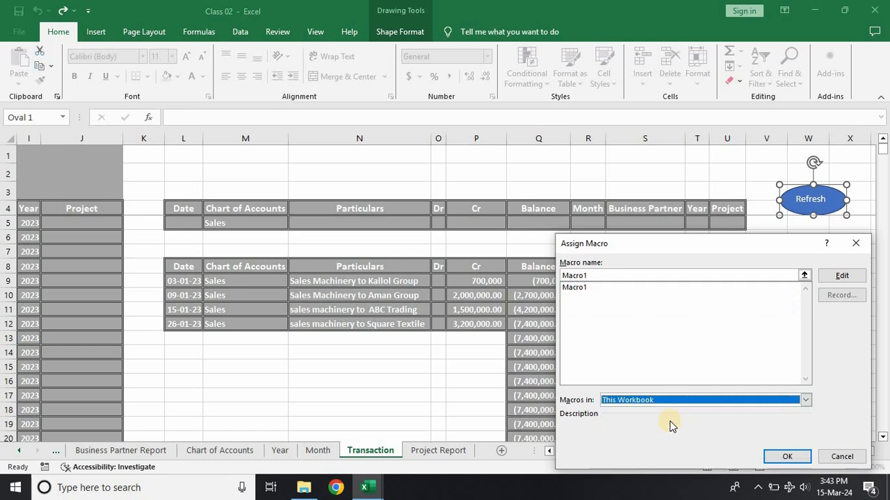
{"action": "left_click", "coordinate": [566, 287]}
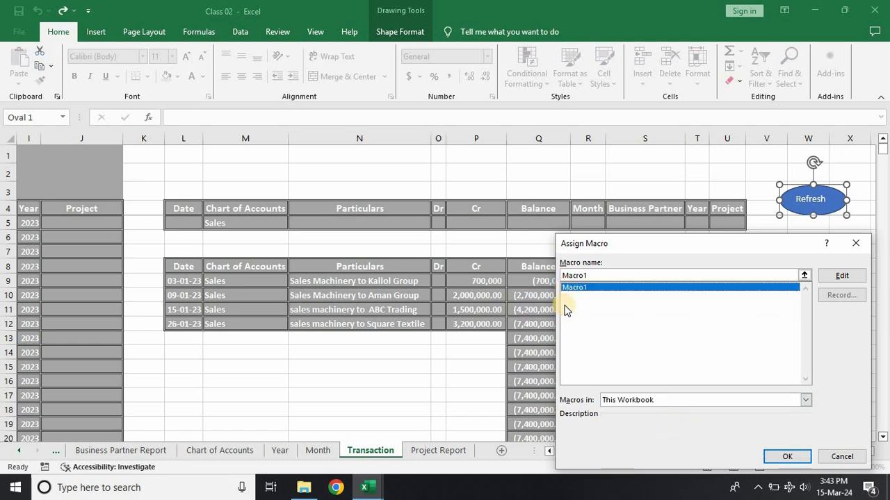
Step: Compare the macros available in All Open Workbooks with those in This Workbook, returning the list to This Workbook
{"action": "mouse_move", "coordinate": [369, 495]}
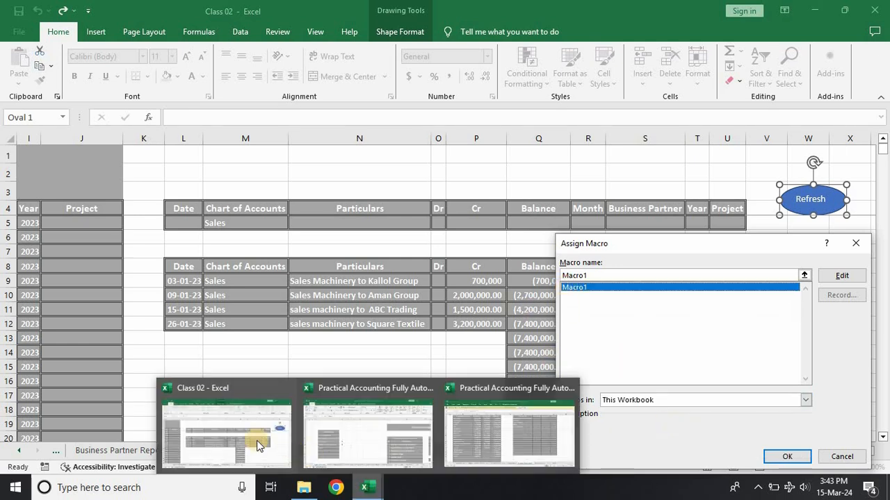
{"action": "mouse_move", "coordinate": [479, 427]}
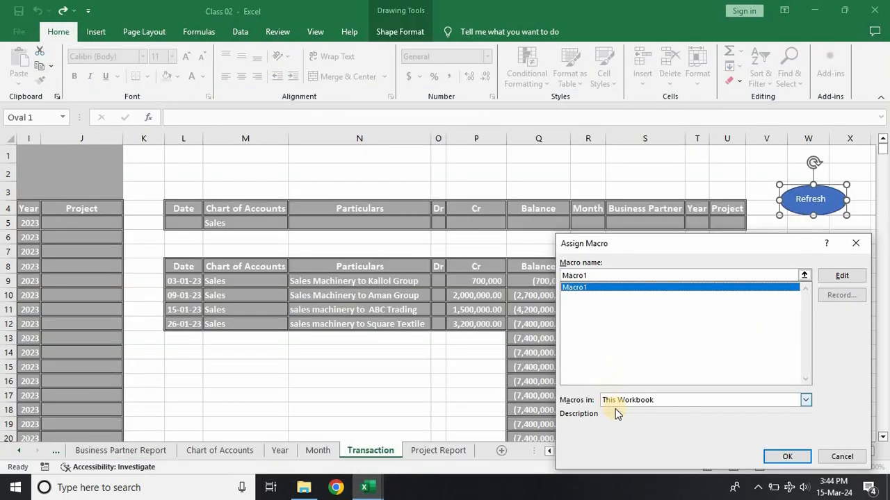
{"action": "left_click", "coordinate": [623, 407]}
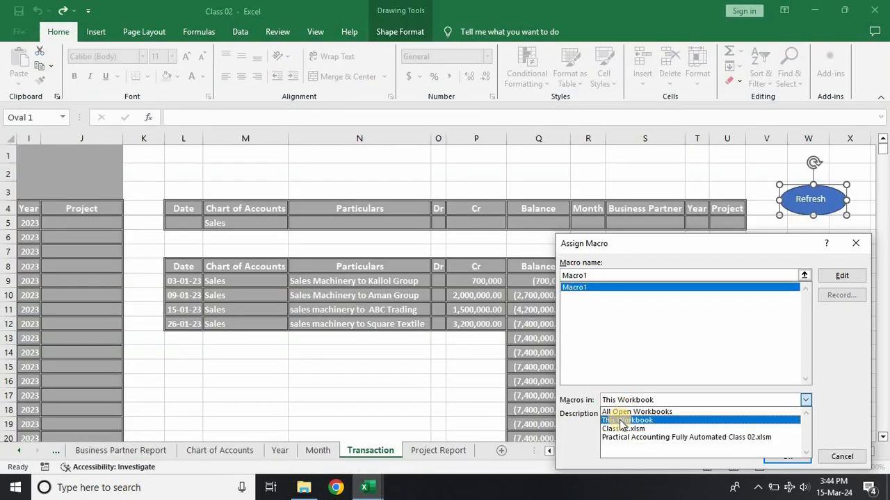
{"action": "left_click", "coordinate": [617, 412]}
{"action": "left_click", "coordinate": [634, 401]}
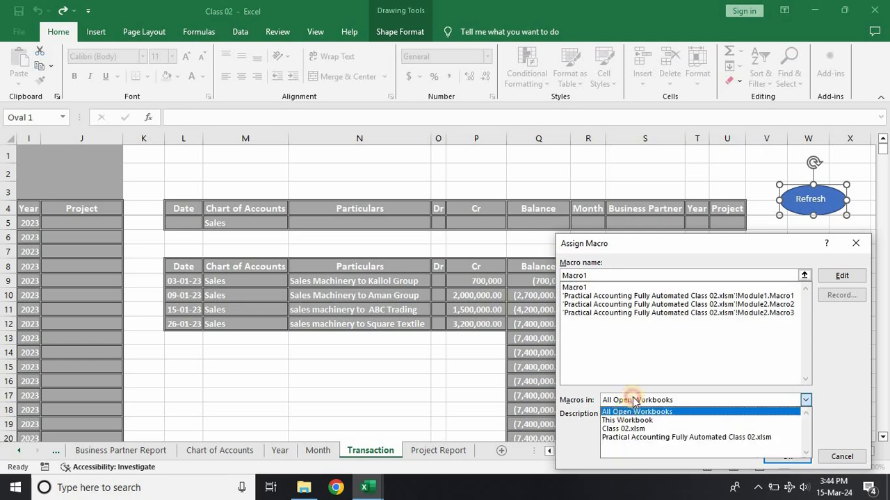
{"action": "left_click", "coordinate": [622, 420]}
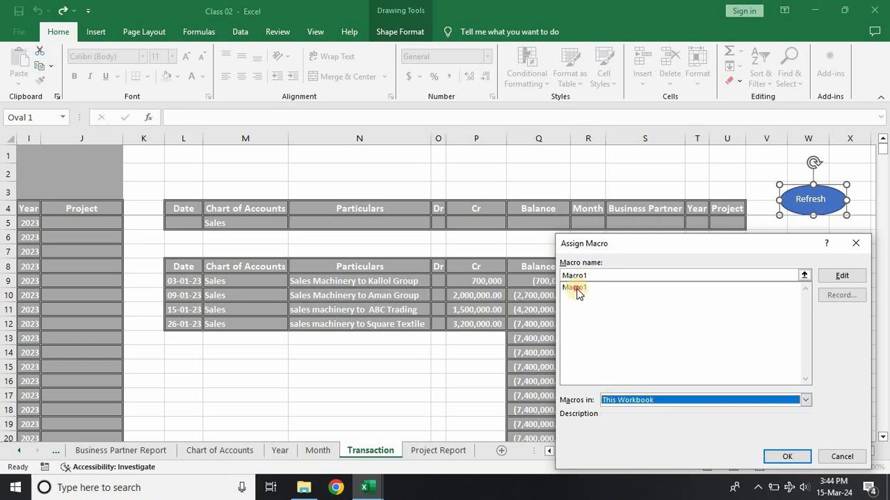
Step: Assign Macro1 to the Refresh oval and deselect the shape
{"action": "left_click", "coordinate": [576, 288]}
{"action": "left_click", "coordinate": [781, 459]}
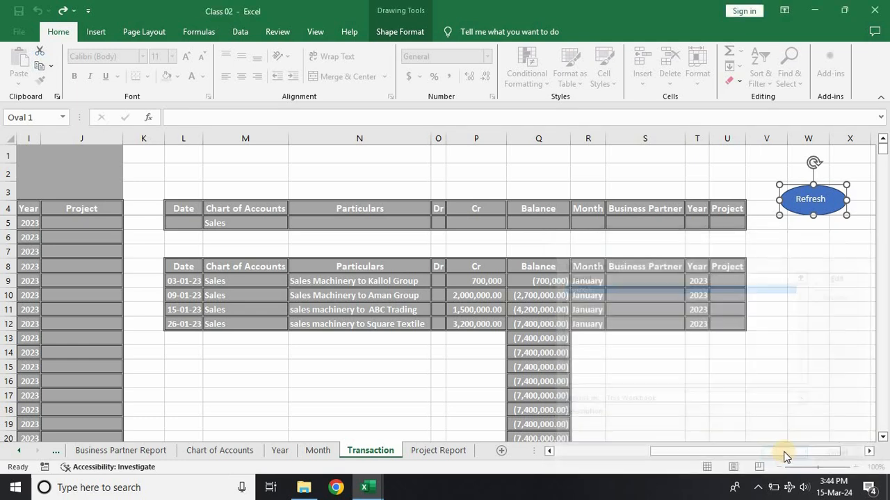
{"action": "left_click", "coordinate": [775, 319]}
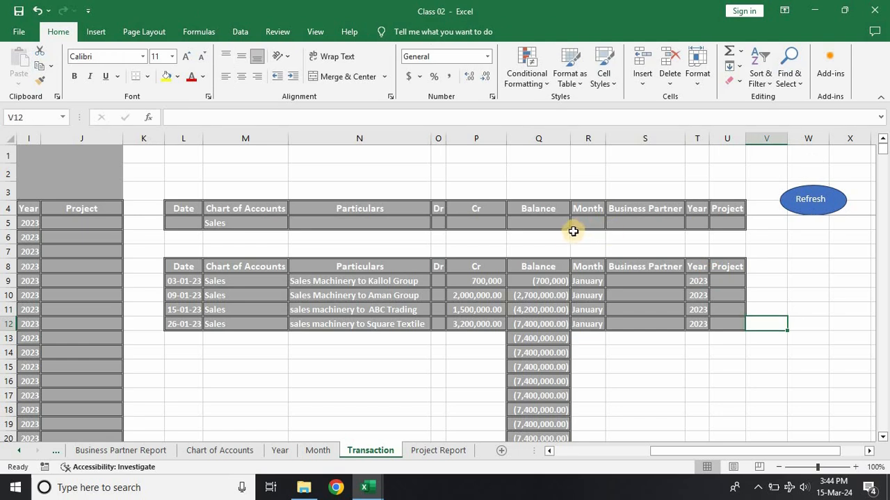
Step: Set the Chart of Accounts criterion in M5 to Cost of Goods Sold and run the Refresh button's macro
{"action": "left_click", "coordinate": [283, 221]}
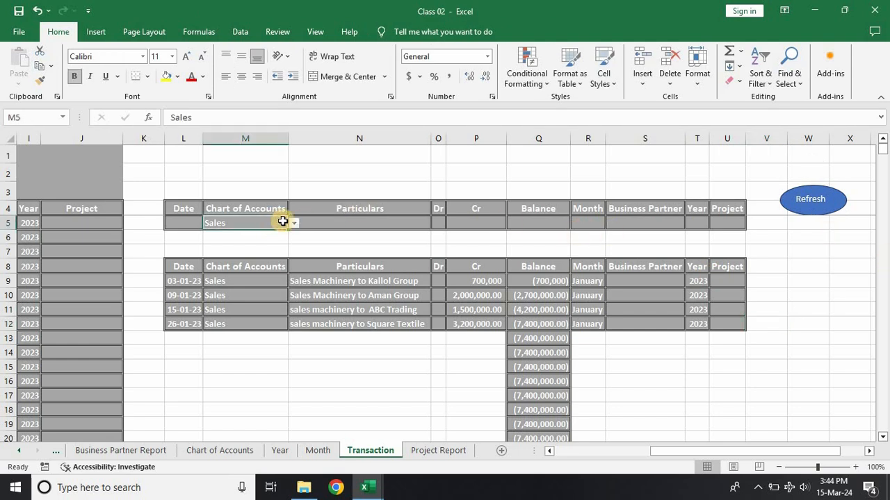
{"action": "left_click", "coordinate": [294, 225]}
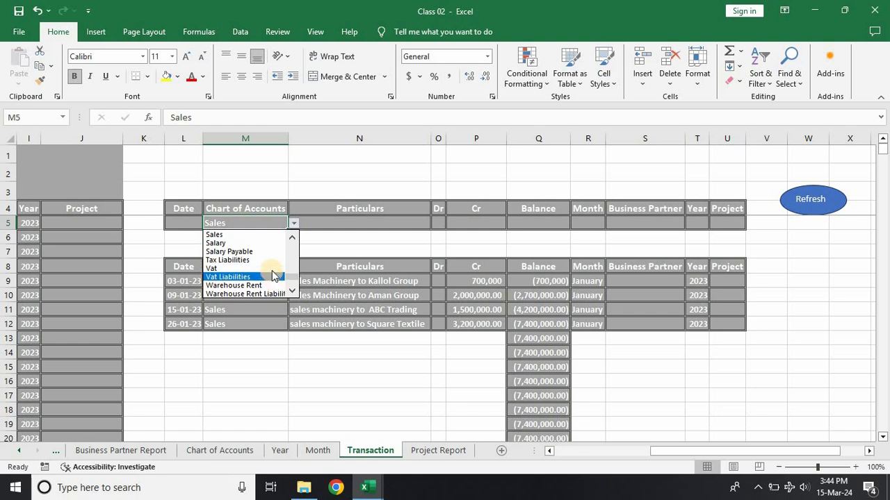
{"action": "left_click_drag", "start_coordinate": [292, 276], "coordinate": [291, 256]}
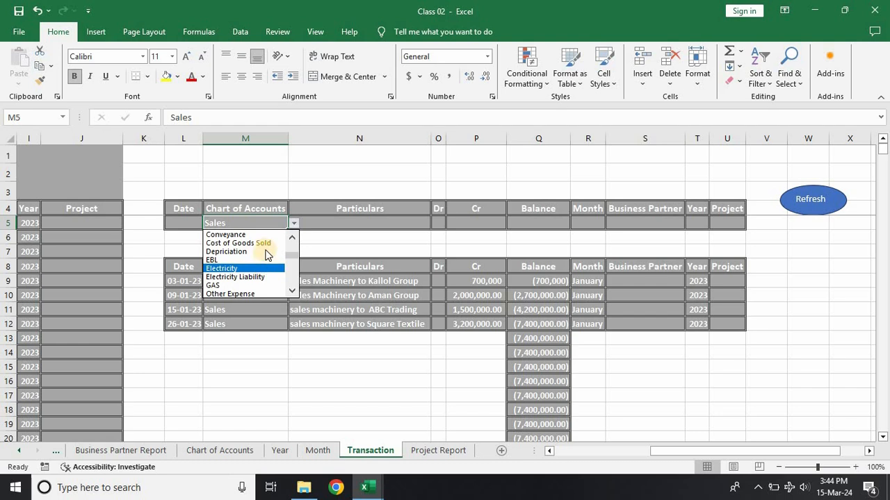
{"action": "left_click", "coordinate": [261, 243]}
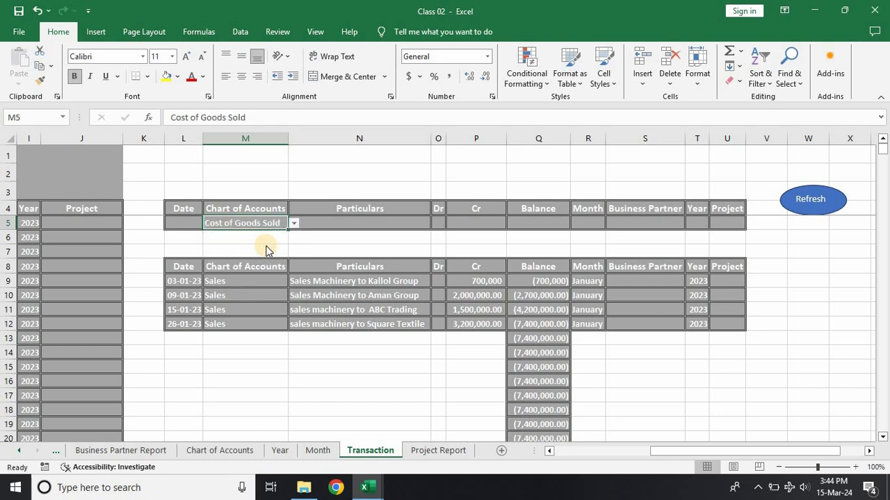
{"action": "left_click", "coordinate": [806, 209]}
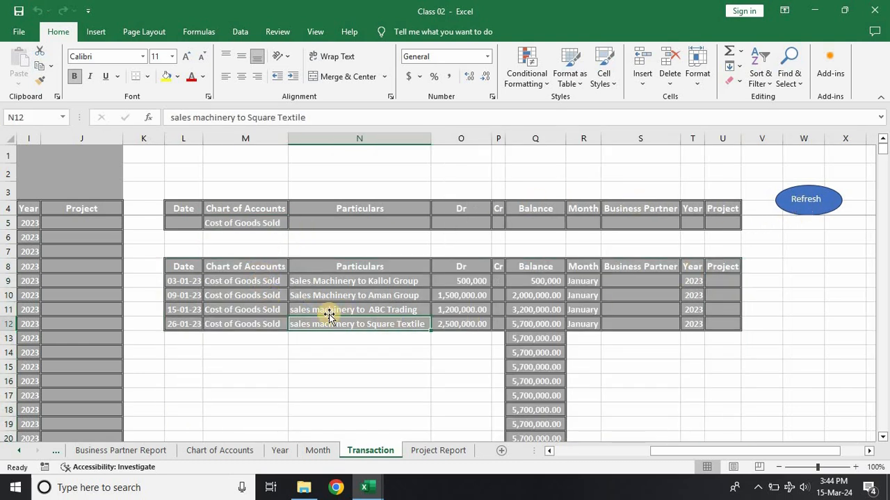
Step: Set the Chart of Accounts criterion in M5 to Inventory and refresh the filtered ledger with the oval button
{"action": "left_click", "coordinate": [280, 220]}
{"action": "left_click", "coordinate": [294, 222]}
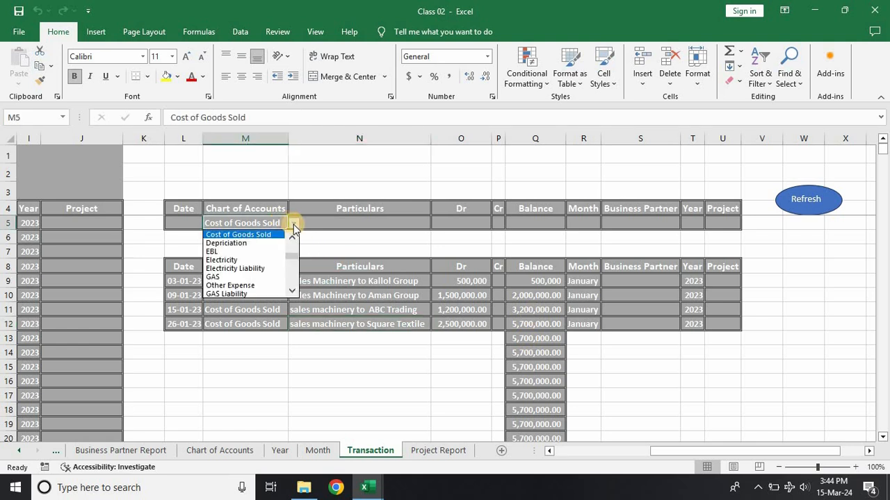
{"action": "left_click_drag", "start_coordinate": [293, 261], "coordinate": [290, 269]}
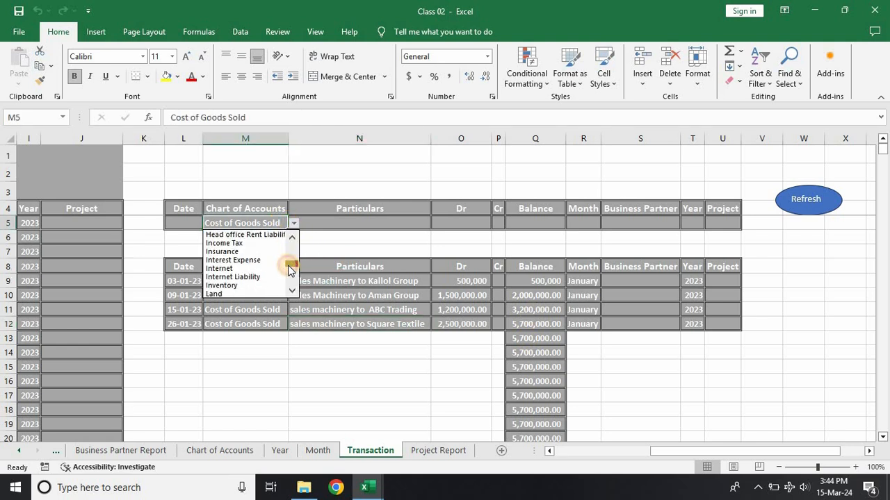
{"action": "left_click", "coordinate": [240, 285]}
{"action": "left_click", "coordinate": [799, 193]}
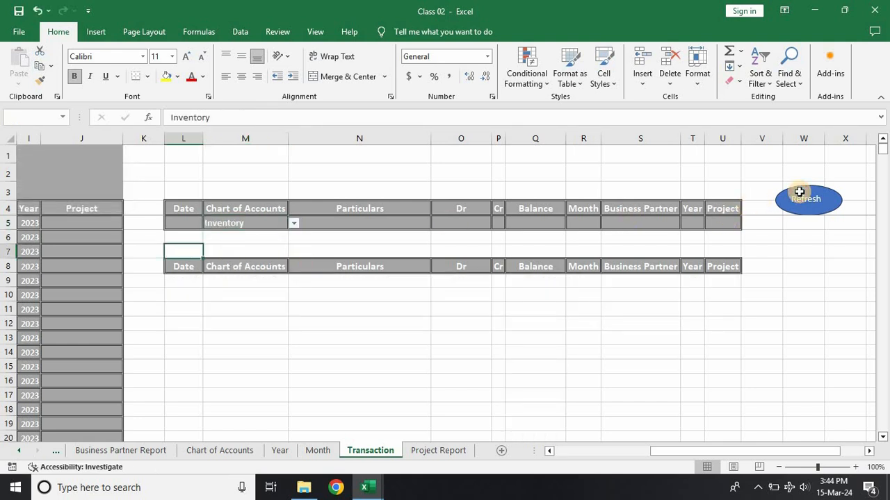
Step: Save the Class 02 workbook, then close it and the Practical Accounting Fully Automated Class 02 and Class-04 workbooks
{"action": "left_click", "coordinate": [174, 171]}
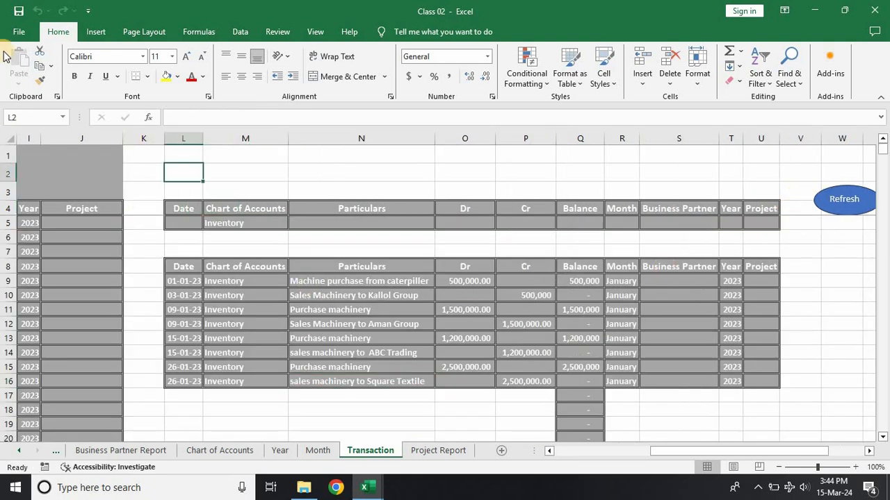
{"action": "left_click", "coordinate": [15, 12]}
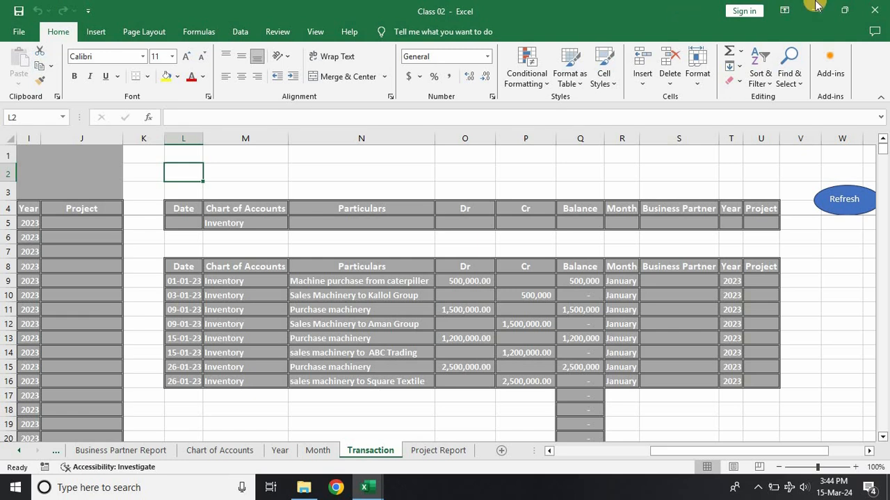
{"action": "left_click", "coordinate": [887, 4]}
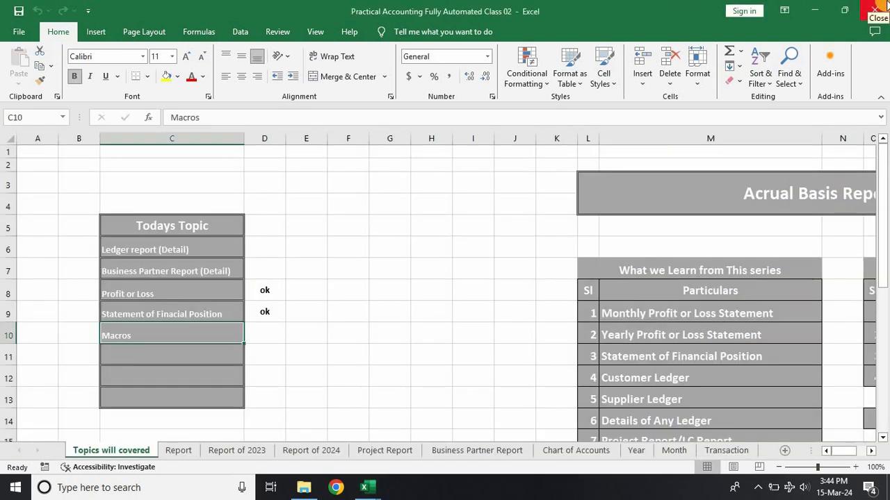
{"action": "left_click", "coordinate": [880, 5]}
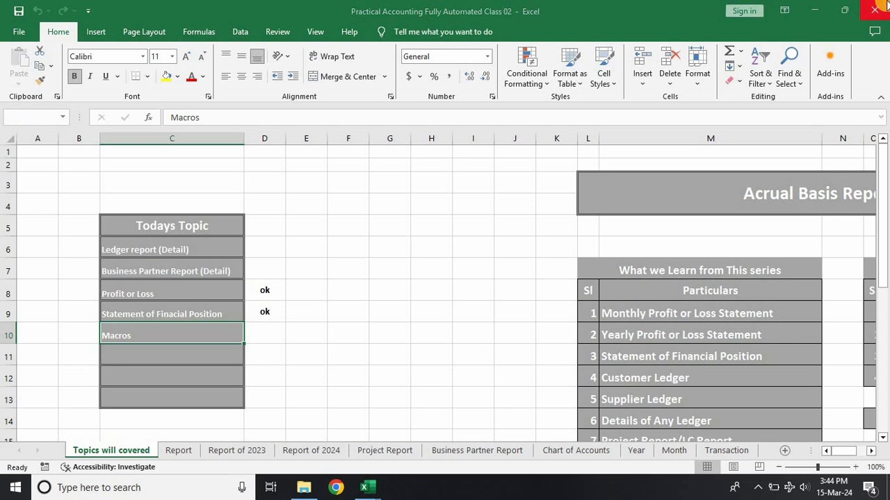
{"action": "left_click", "coordinate": [518, 274]}
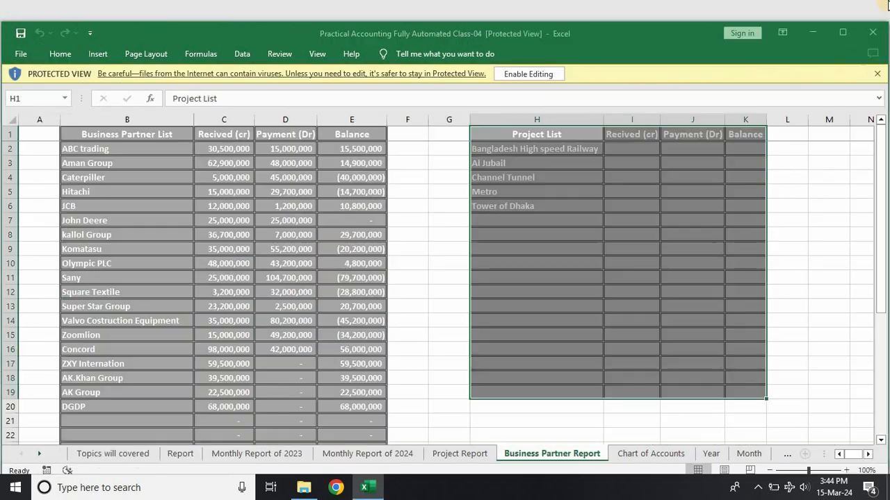
{"action": "left_click", "coordinate": [875, 34]}
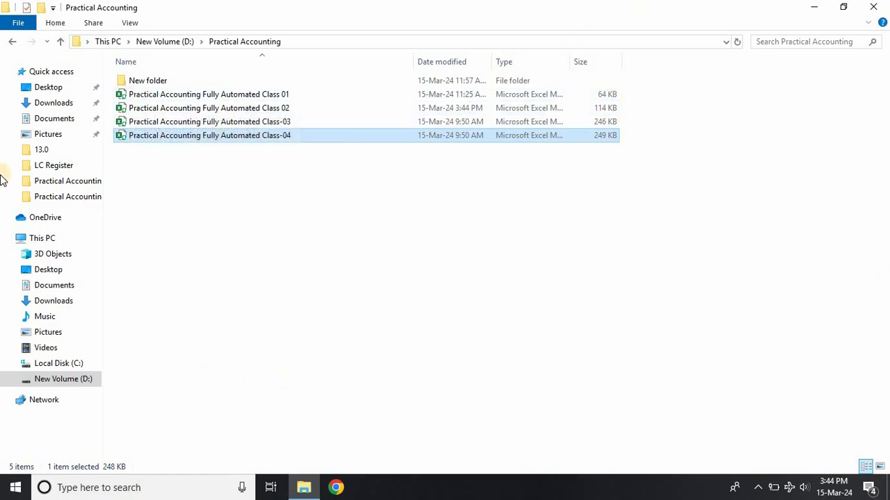
Step: Check the Practical Accounting folder and its New folder, then return to New Volume (D:)
{"action": "left_click", "coordinate": [61, 42]}
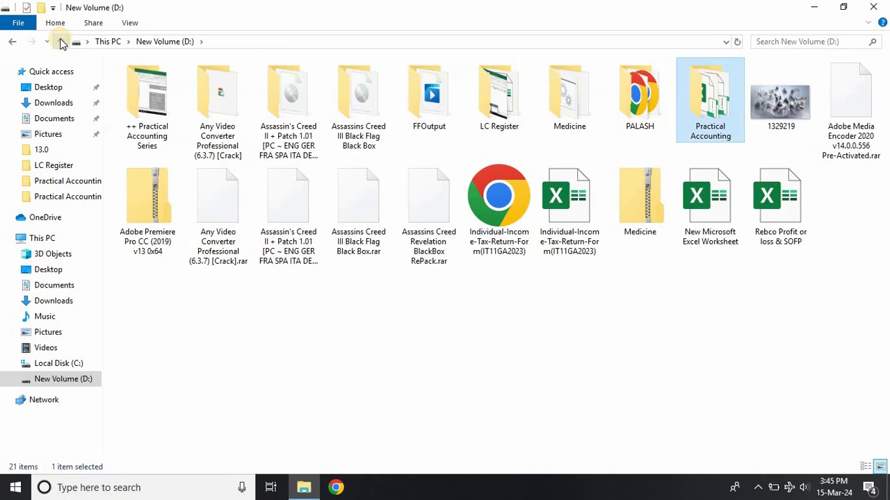
{"action": "double_click", "coordinate": [703, 117]}
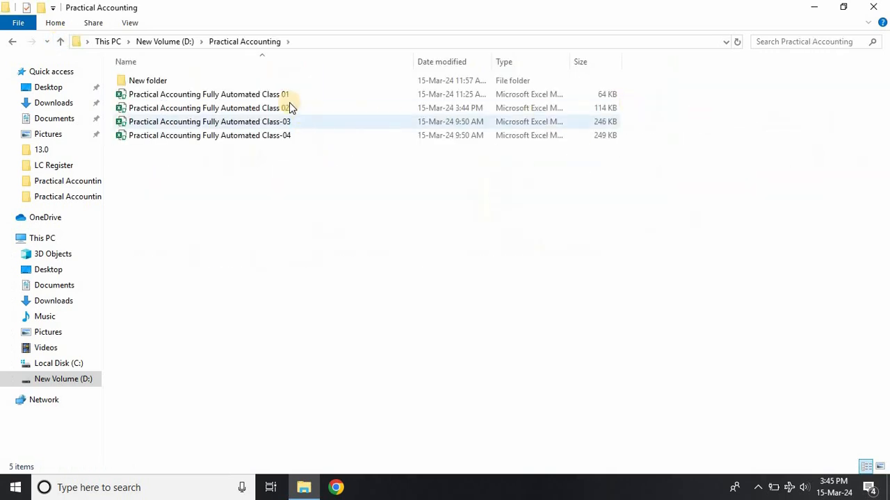
{"action": "left_click", "coordinate": [275, 83]}
{"action": "double_click", "coordinate": [276, 84]}
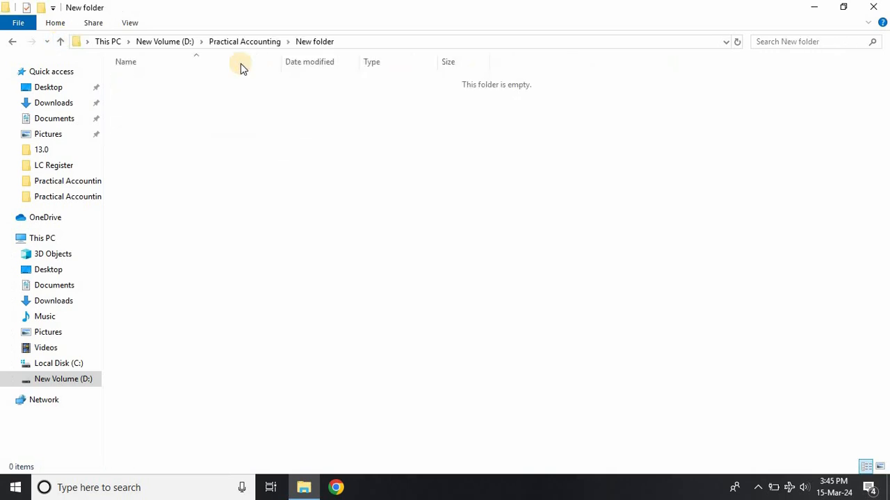
{"action": "left_click", "coordinate": [61, 44]}
{"action": "left_click", "coordinate": [60, 45]}
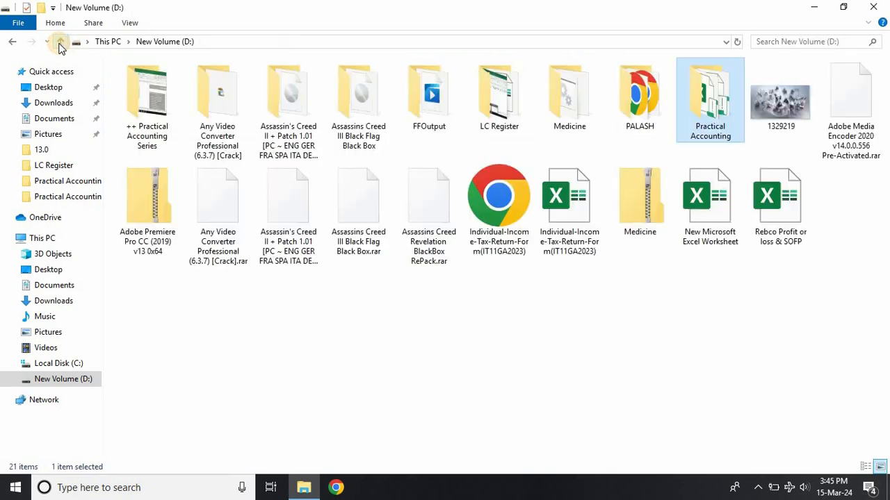
Step: Open the Practical Accounting Series Class 01 folder inside ++ Practical Accounting Series and select the Class 02 workbook
{"action": "double_click", "coordinate": [142, 111]}
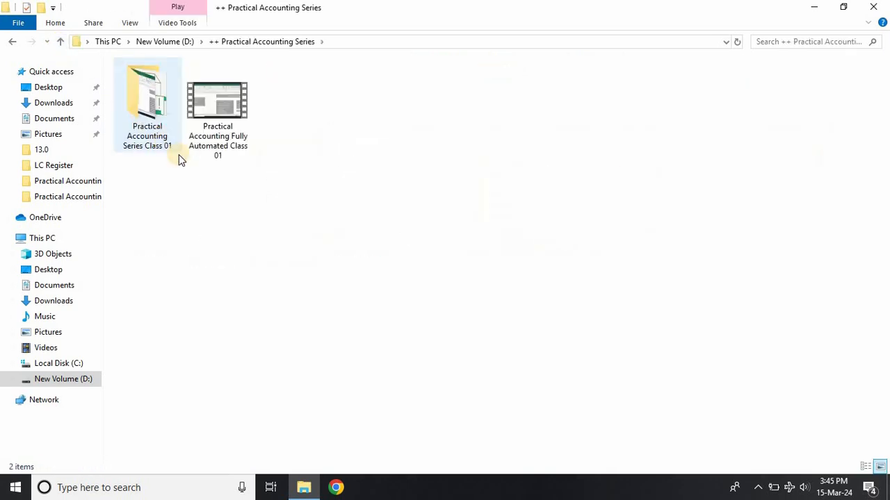
{"action": "double_click", "coordinate": [146, 137]}
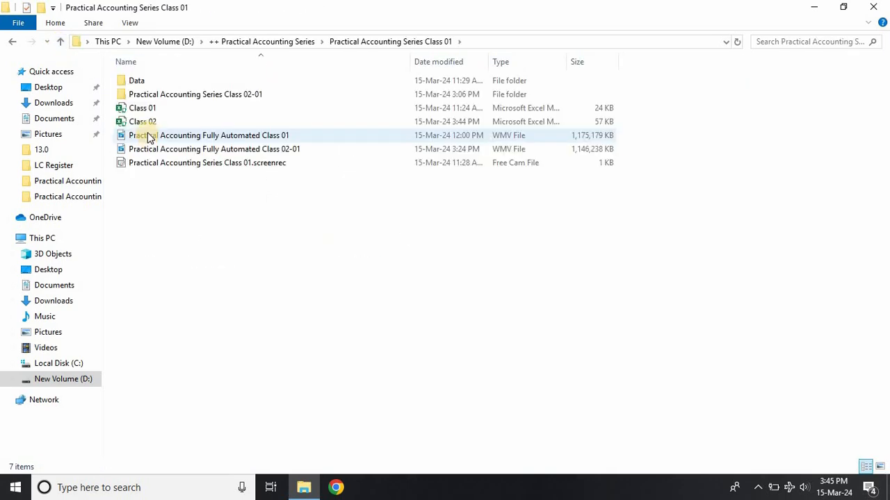
{"action": "left_click", "coordinate": [161, 124]}
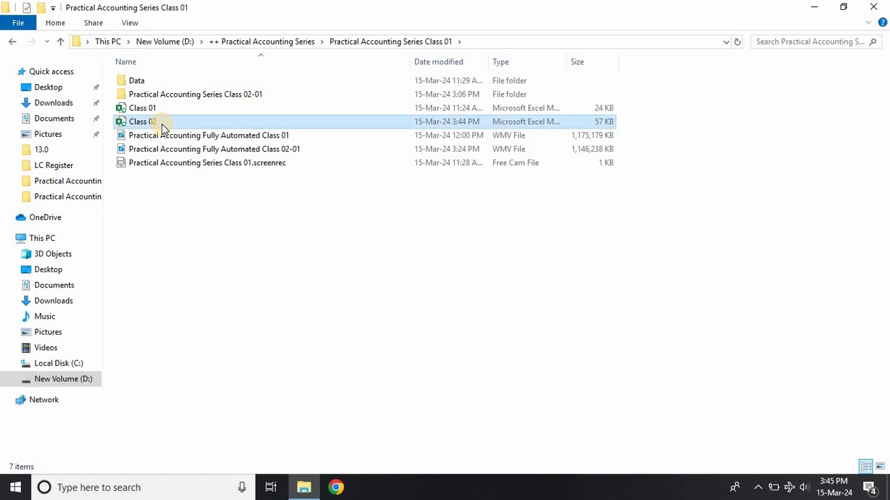
Step: Open the Class 02 workbook, enable its macro content, and dismiss the licence notice
{"action": "double_click", "coordinate": [162, 127]}
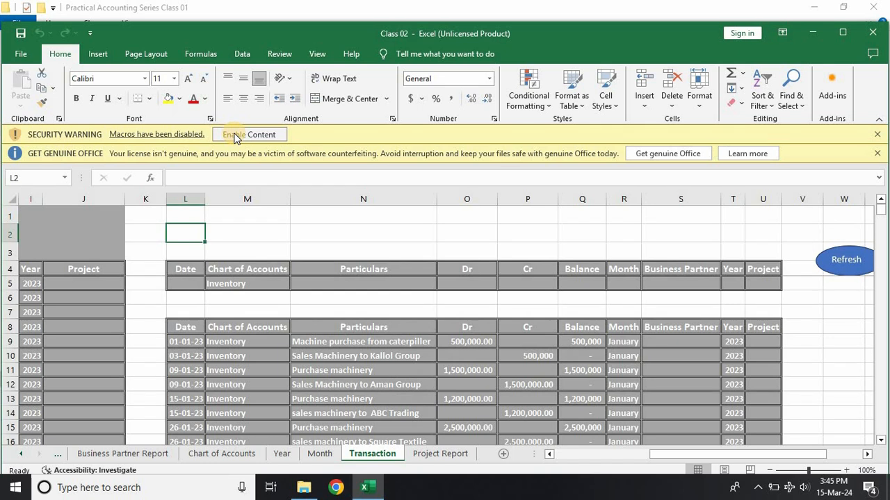
{"action": "left_click", "coordinate": [234, 136]}
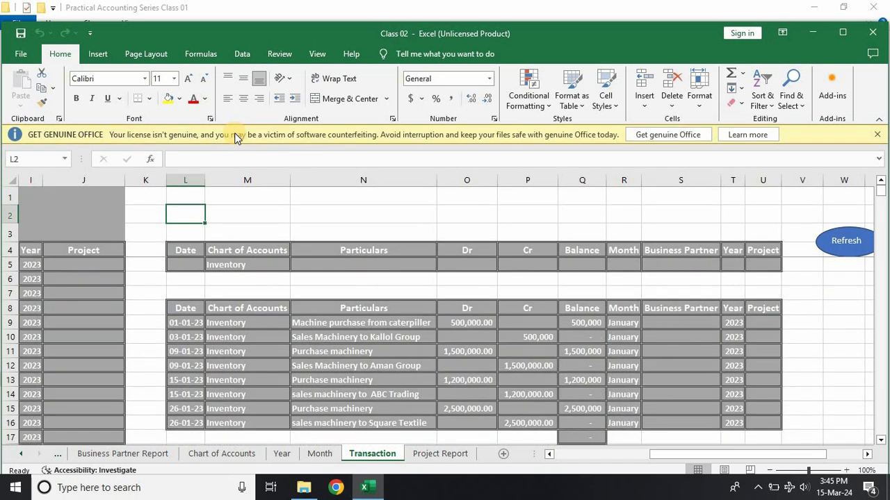
{"action": "left_click", "coordinate": [877, 136]}
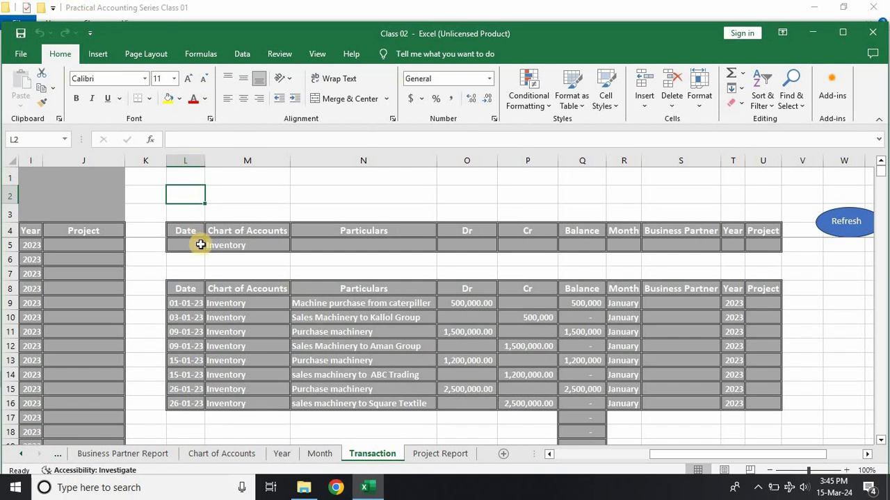
Step: Set the Chart of Accounts criterion in M5 to Loan A/C and refresh the filtered ledger with the oval button
{"action": "left_click", "coordinate": [283, 247]}
{"action": "left_click", "coordinate": [295, 246]}
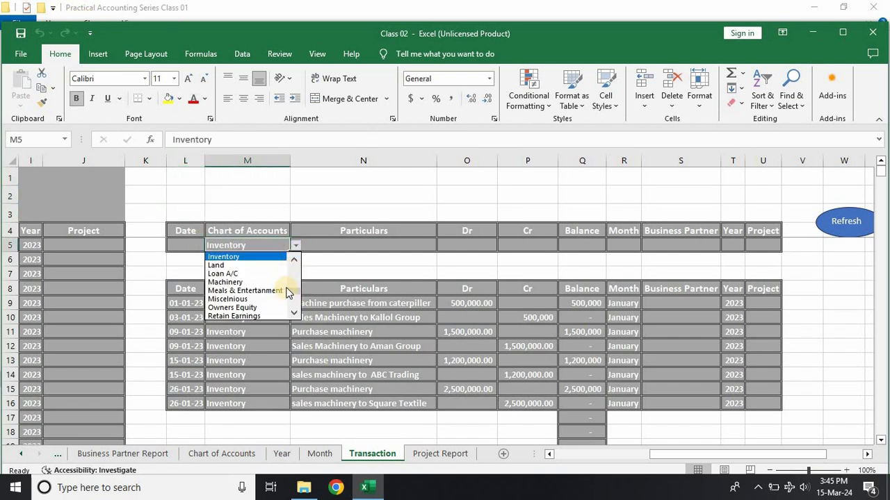
{"action": "left_click", "coordinate": [285, 244]}
{"action": "left_click", "coordinate": [294, 247]}
{"action": "left_click", "coordinate": [240, 273]}
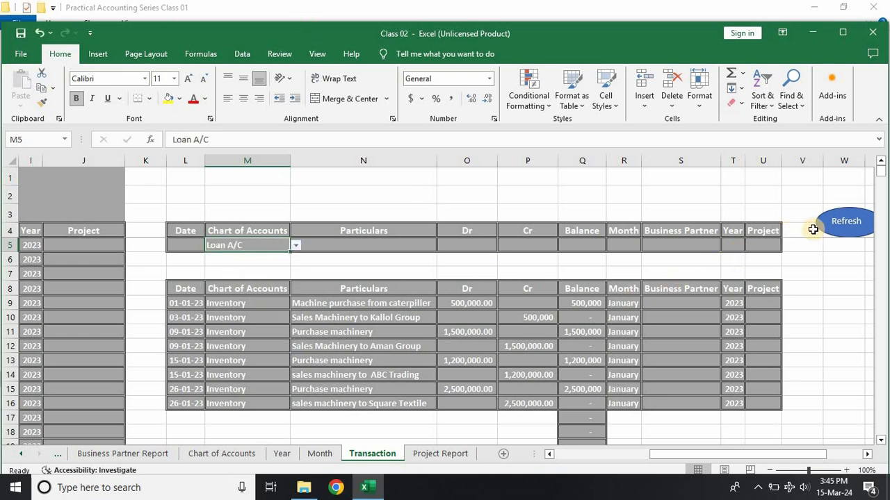
{"action": "left_click", "coordinate": [834, 228]}
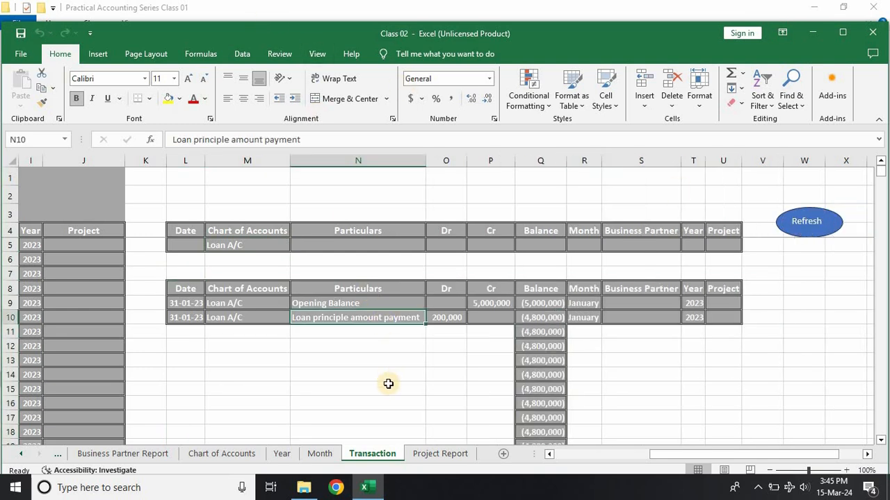
Step: Check the main Books of Accounts table on the Transaction sheet
{"action": "left_click", "coordinate": [352, 405]}
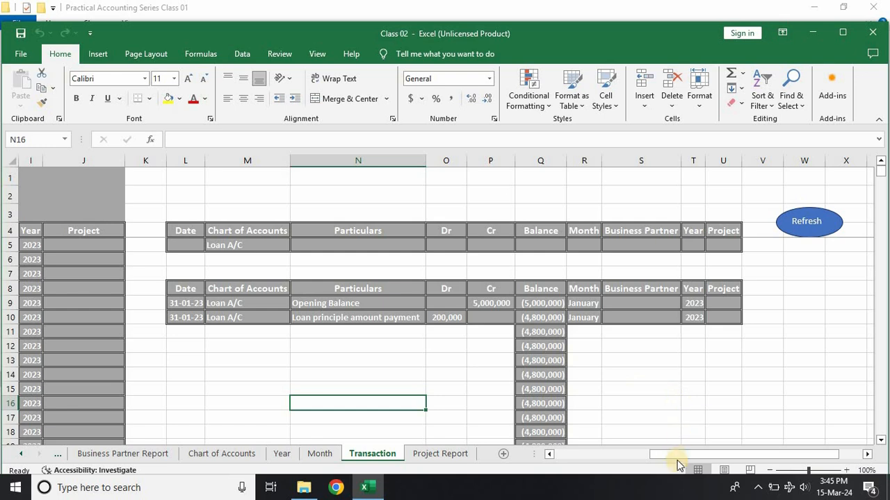
{"action": "left_click_drag", "start_coordinate": [673, 457], "coordinate": [558, 459]}
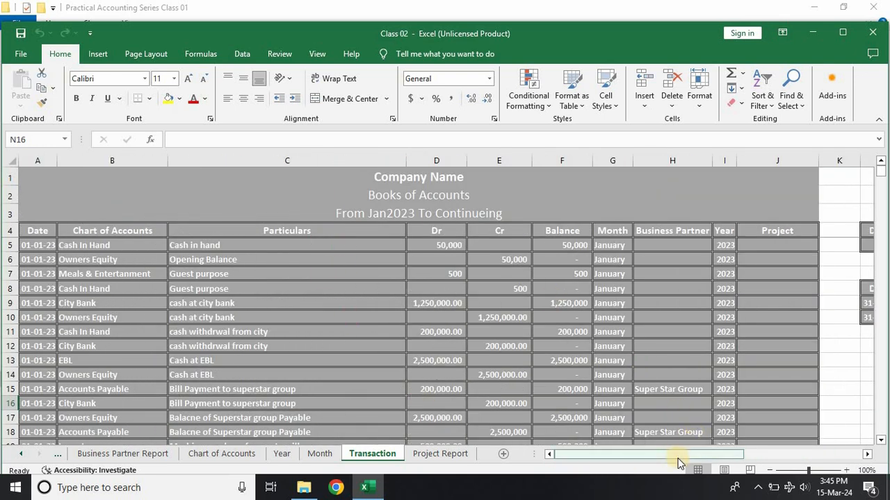
{"action": "left_click_drag", "start_coordinate": [678, 454], "coordinate": [656, 491]}
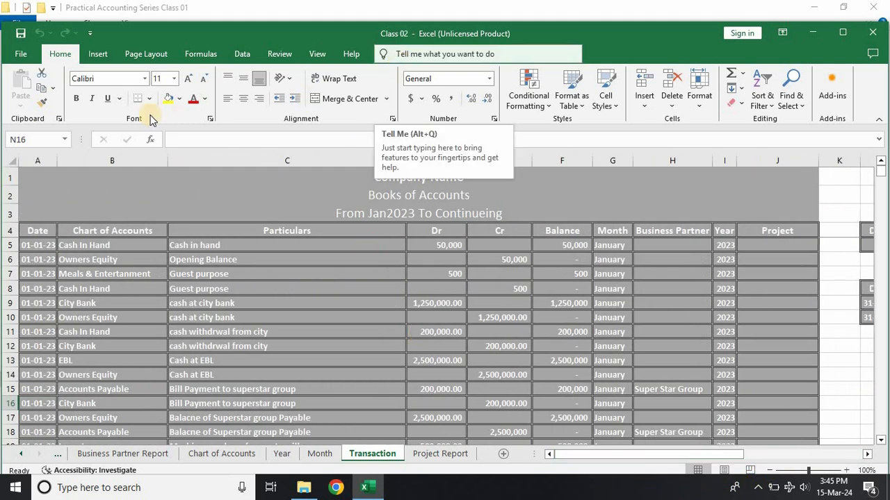
Step: Switch to File Explorer and open Practical Accounting Fully Automated Class 02 from the Practical Accounting folder on New Volume (D:)
{"action": "left_click", "coordinate": [300, 489]}
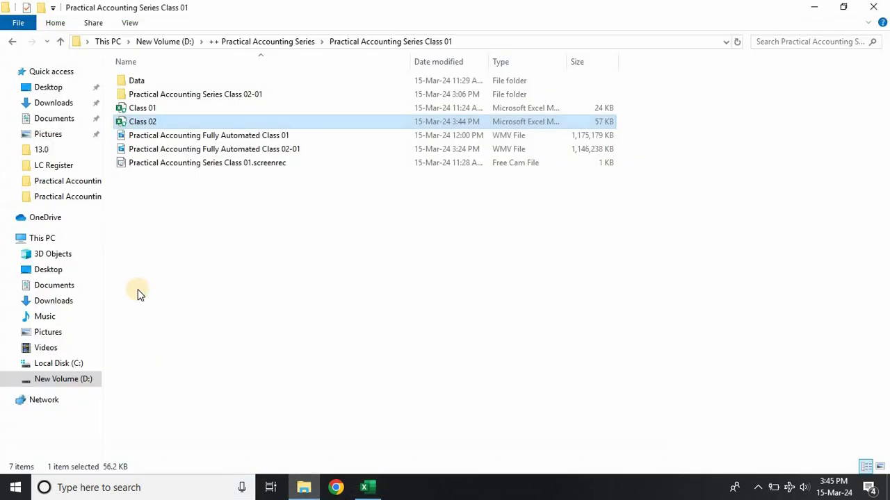
{"action": "left_click", "coordinate": [60, 44]}
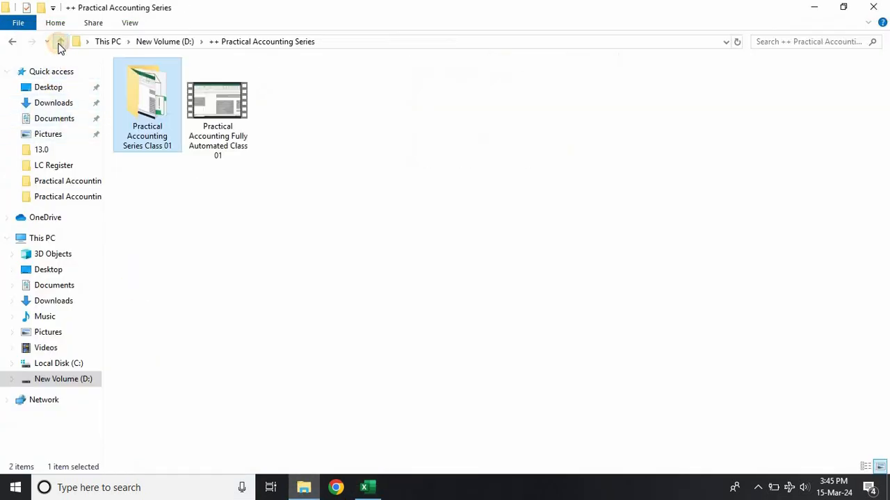
{"action": "left_click", "coordinate": [59, 43]}
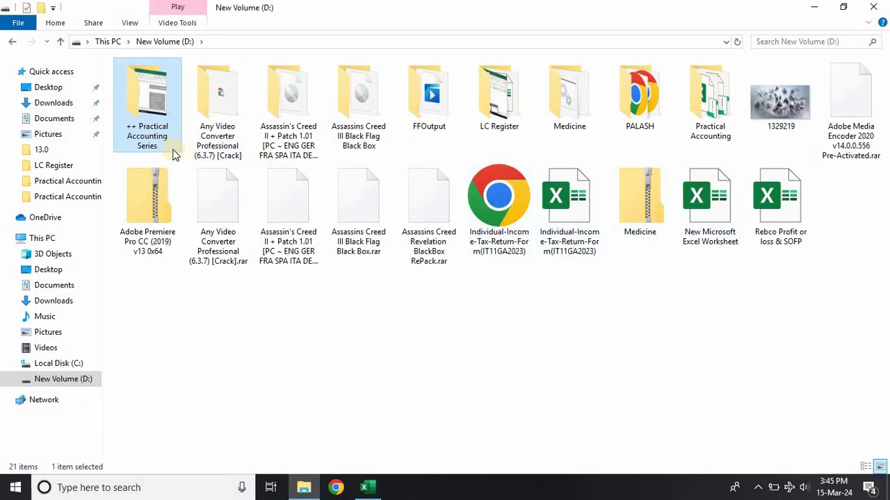
{"action": "double_click", "coordinate": [710, 117]}
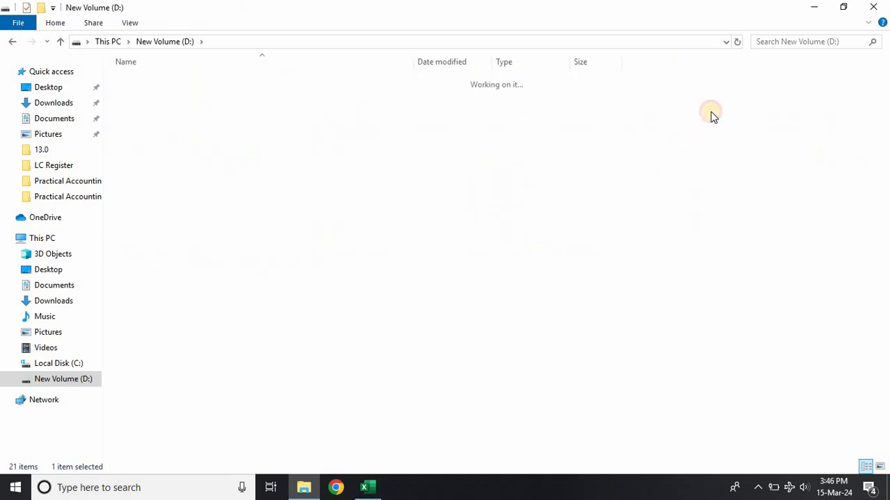
{"action": "left_click", "coordinate": [304, 111]}
{"action": "double_click", "coordinate": [306, 117]}
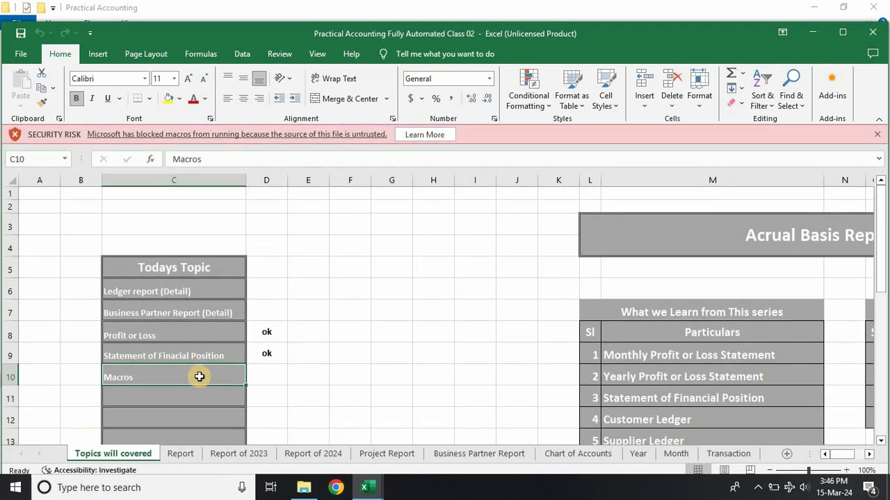
Step: Review the Todays Topic list and the Transaction sheet's ledger entries, then close Practical Accounting Fully Automated Class 02
{"action": "left_click", "coordinate": [263, 287]}
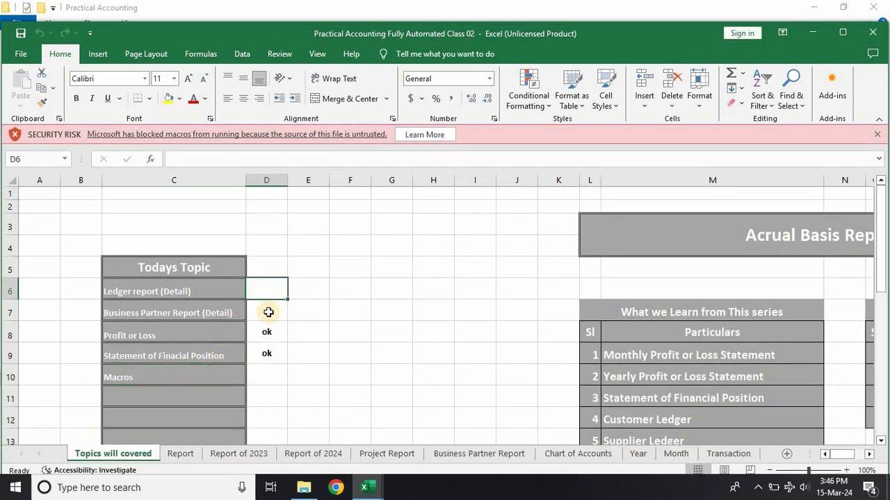
{"action": "left_click", "coordinate": [271, 309]}
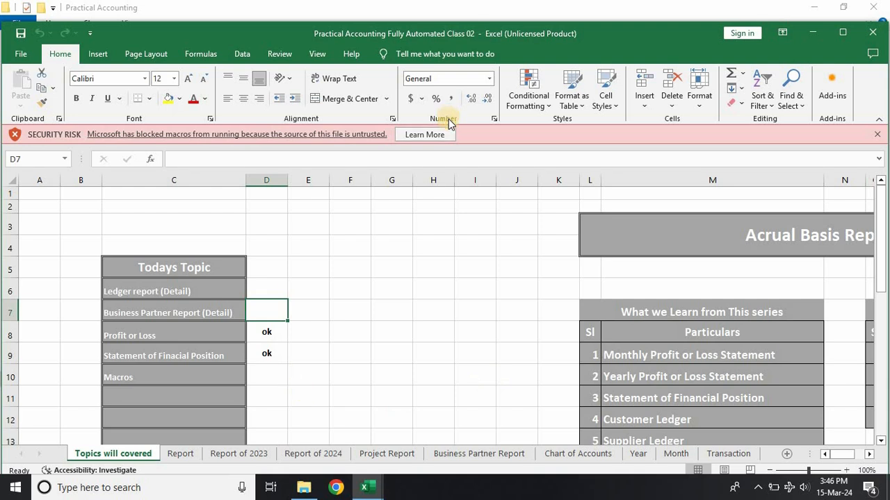
{"action": "left_click", "coordinate": [723, 454]}
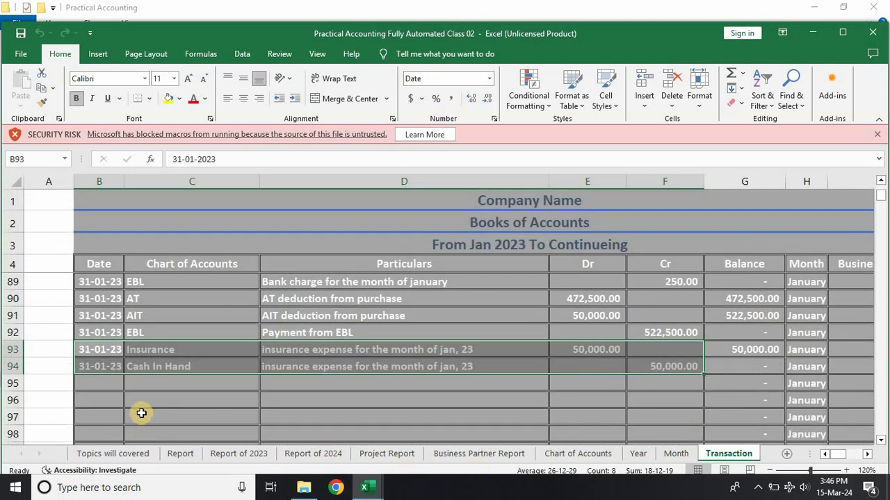
{"action": "left_click", "coordinate": [316, 404]}
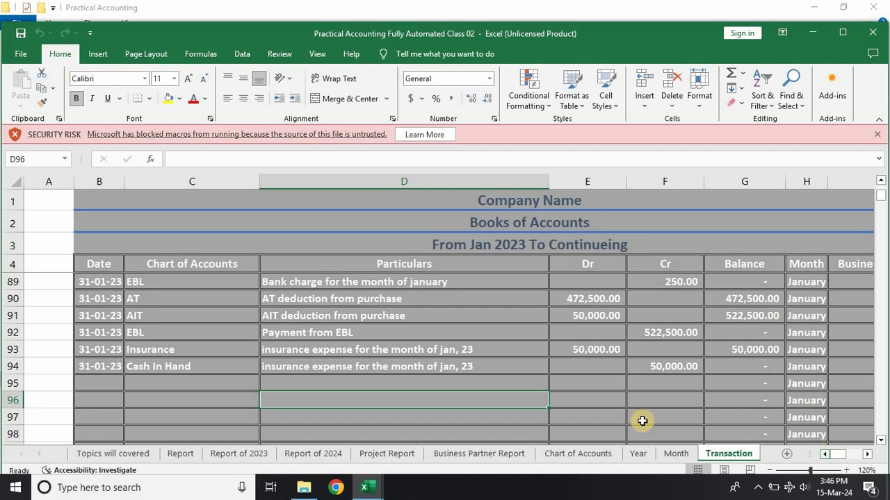
{"action": "scroll", "coordinate": [583, 415], "scroll_direction": "up", "scroll_amount": 8}
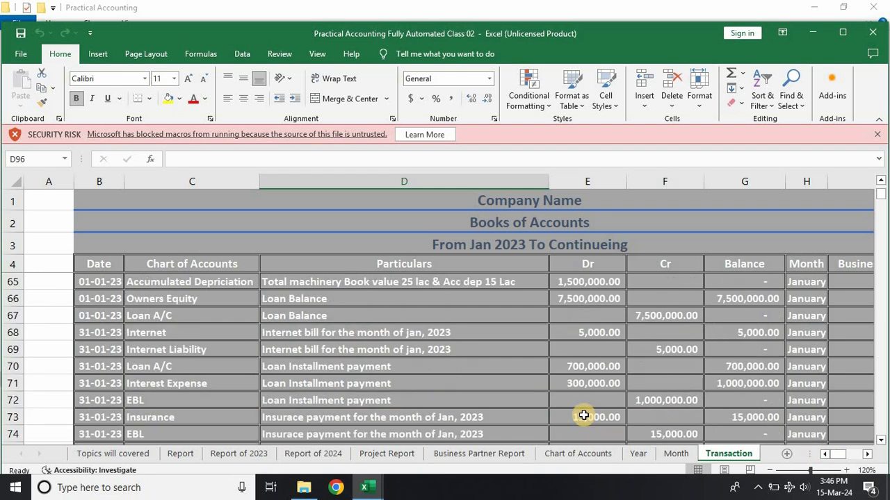
{"action": "scroll", "coordinate": [584, 415], "scroll_direction": "up", "scroll_amount": 16}
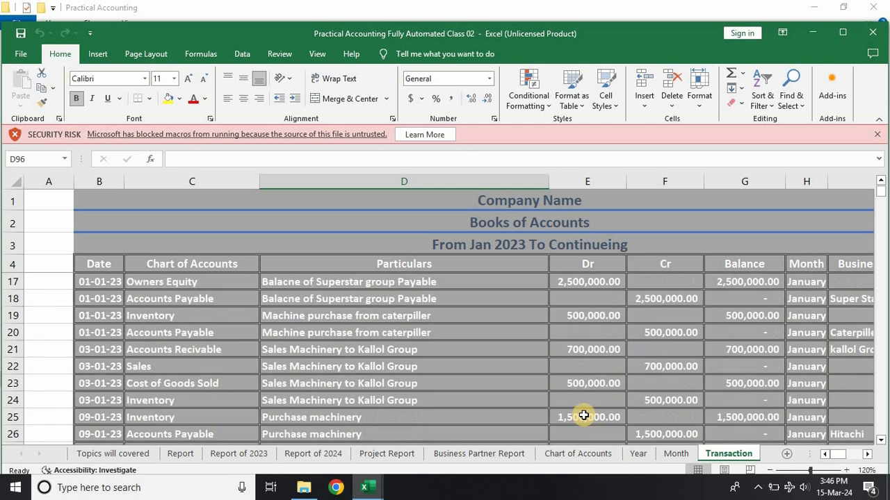
{"action": "scroll", "coordinate": [584, 415], "scroll_direction": "up", "scroll_amount": 4}
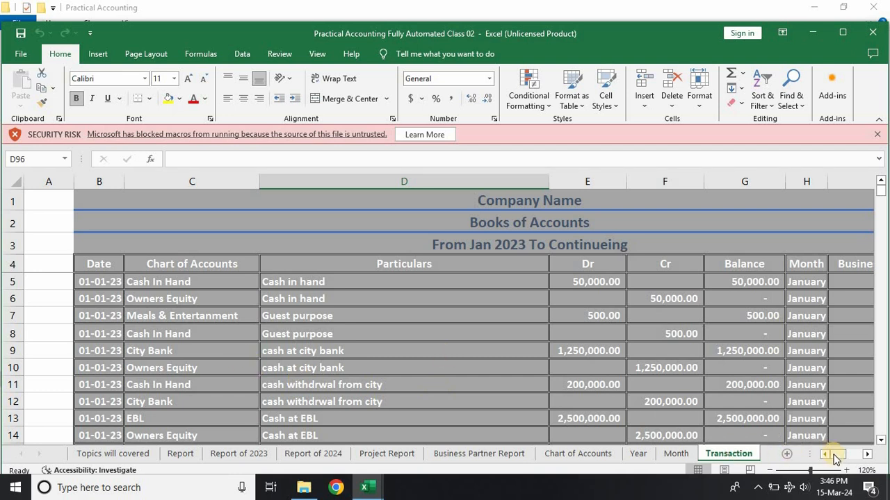
{"action": "left_click_drag", "start_coordinate": [837, 455], "coordinate": [817, 471]}
{"action": "scroll", "coordinate": [419, 323], "scroll_direction": "down", "scroll_amount": 14}
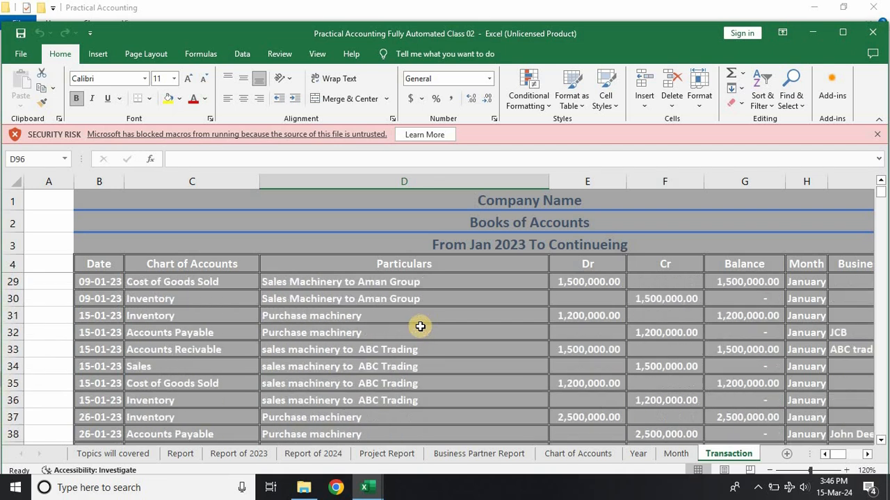
{"action": "scroll", "coordinate": [420, 327], "scroll_direction": "down", "scroll_amount": 14}
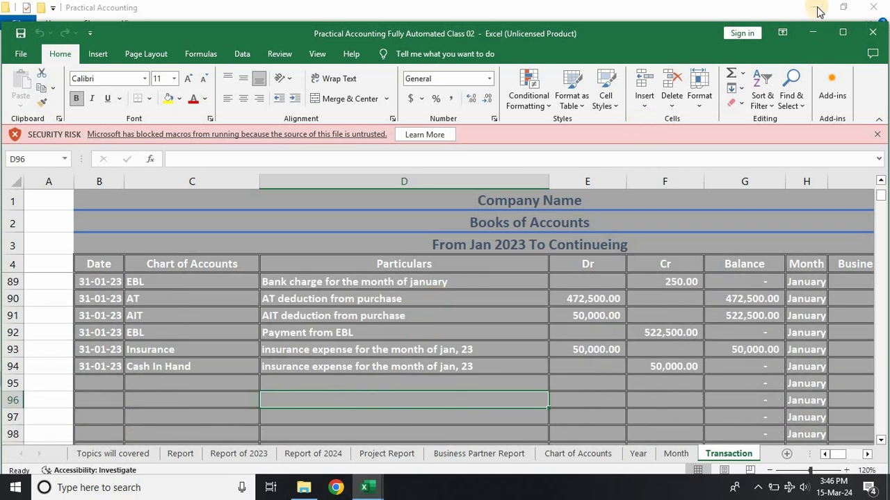
{"action": "left_click", "coordinate": [869, 34]}
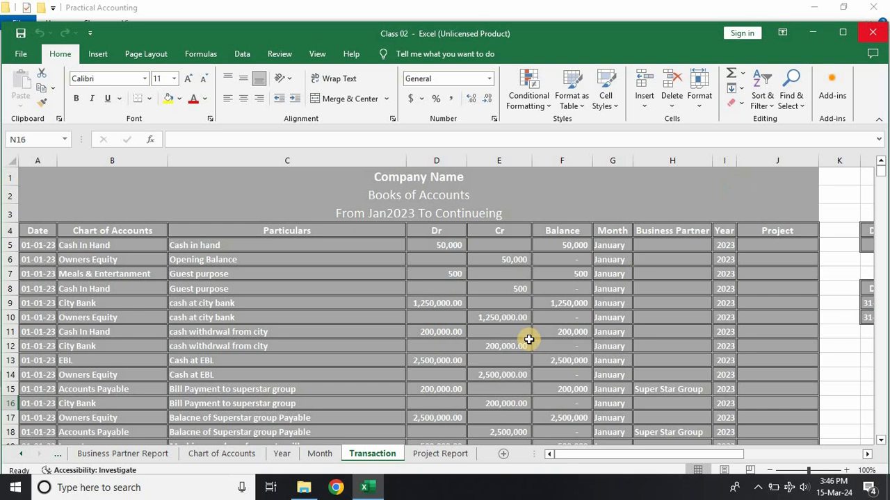
Step: Open Practical Accounting Fully Automated Class-04 from the Practical Accounting folder and enable editing
{"action": "left_click", "coordinate": [300, 488]}
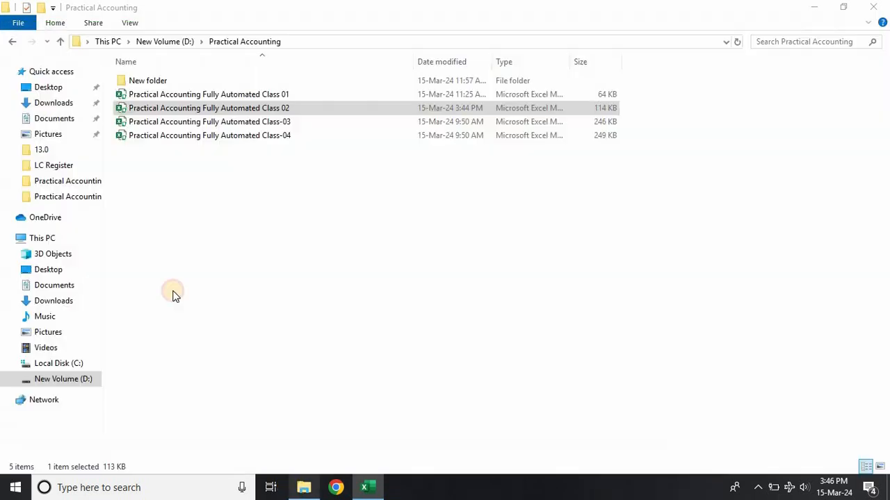
{"action": "double_click", "coordinate": [213, 136]}
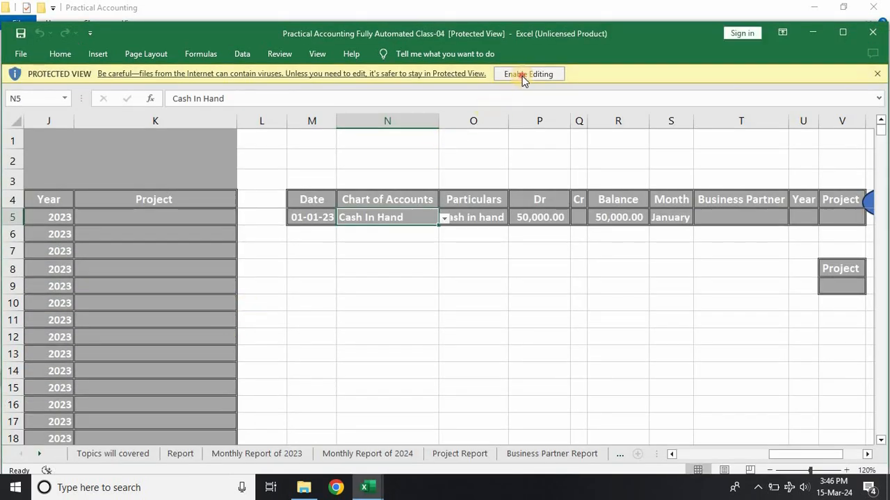
{"action": "left_click", "coordinate": [523, 75]}
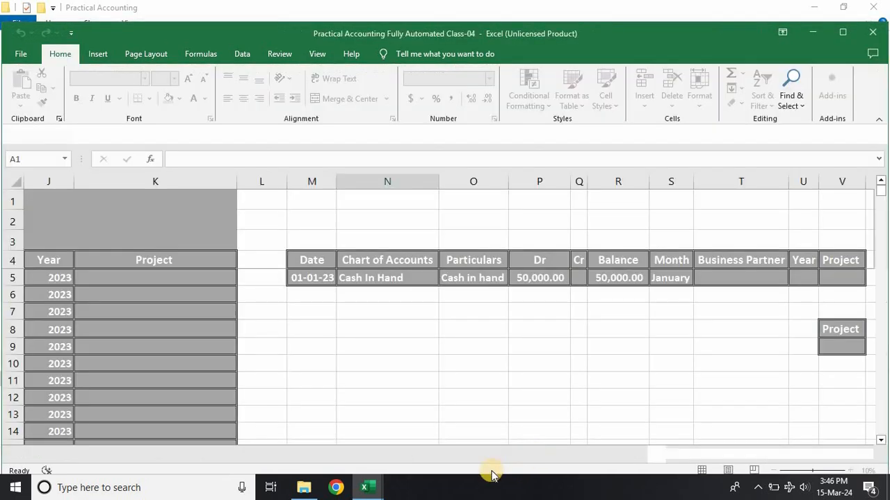
Step: Examine the February and March 2023 entries in the Books of Accounts ledger of the Class-04 workbook
{"action": "left_click_drag", "start_coordinate": [763, 458], "coordinate": [670, 461]}
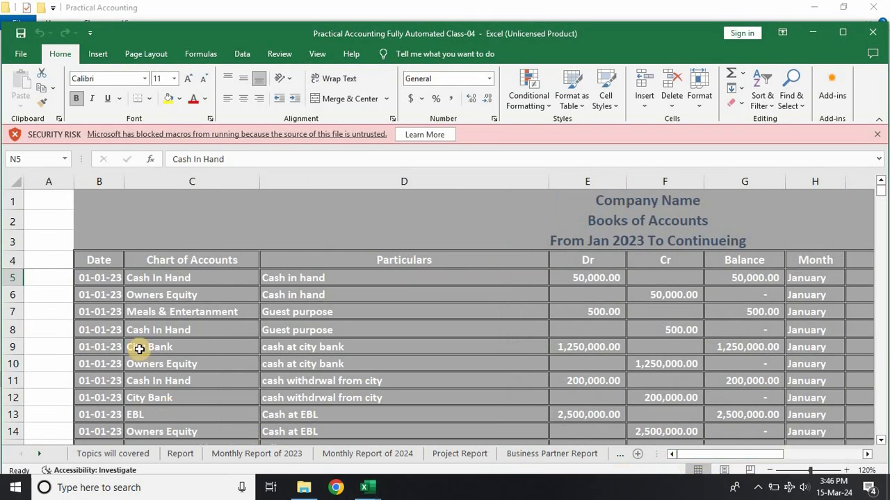
{"action": "scroll", "coordinate": [269, 377], "scroll_direction": "down", "scroll_amount": 5}
{"action": "scroll", "coordinate": [699, 360], "scroll_direction": "down", "scroll_amount": 4}
{"action": "scroll", "coordinate": [751, 357], "scroll_direction": "down", "scroll_amount": 4}
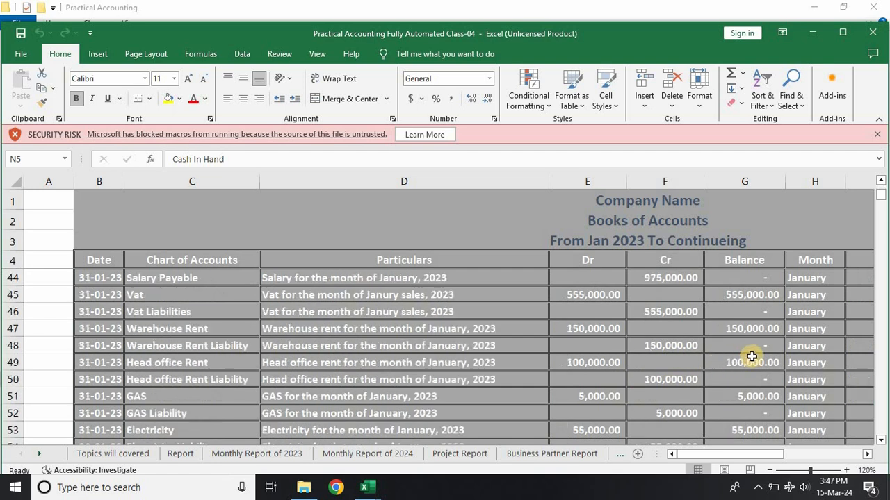
{"action": "scroll", "coordinate": [752, 357], "scroll_direction": "down", "scroll_amount": 16}
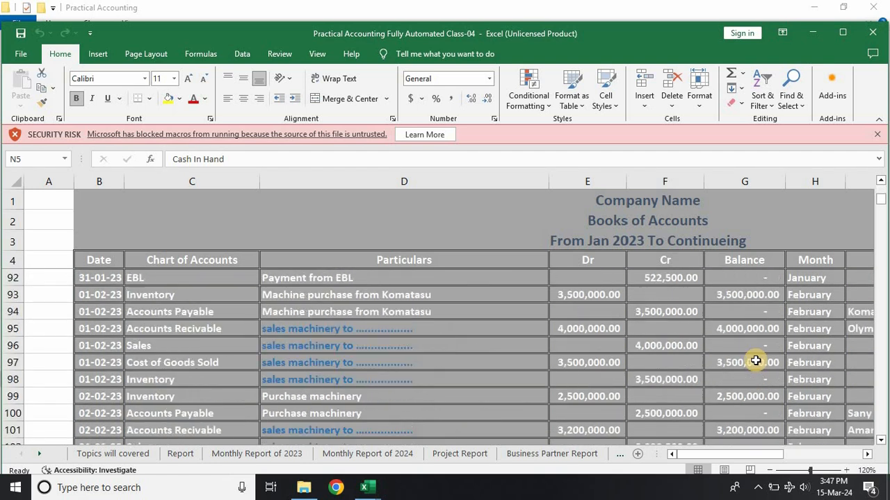
{"action": "scroll", "coordinate": [755, 361], "scroll_direction": "down", "scroll_amount": 14}
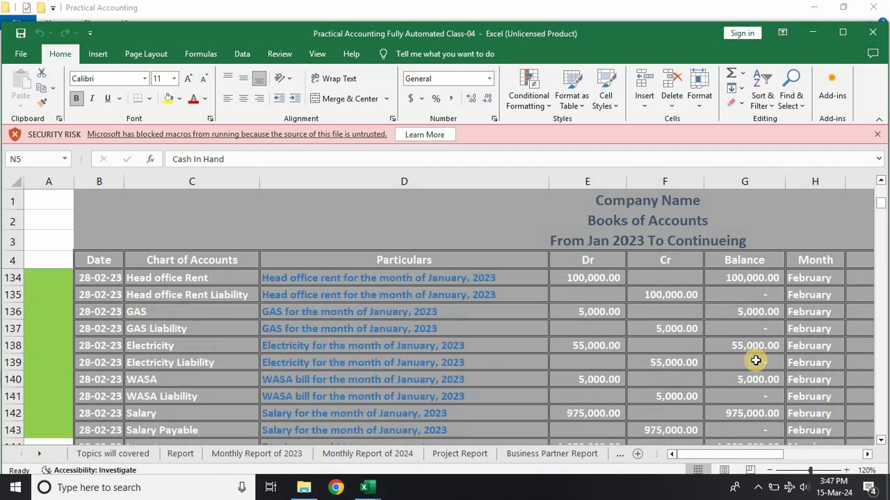
{"action": "scroll", "coordinate": [755, 361], "scroll_direction": "down", "scroll_amount": 3}
{"action": "scroll", "coordinate": [755, 360], "scroll_direction": "up", "scroll_amount": 2}
{"action": "scroll", "coordinate": [755, 361], "scroll_direction": "down", "scroll_amount": 1}
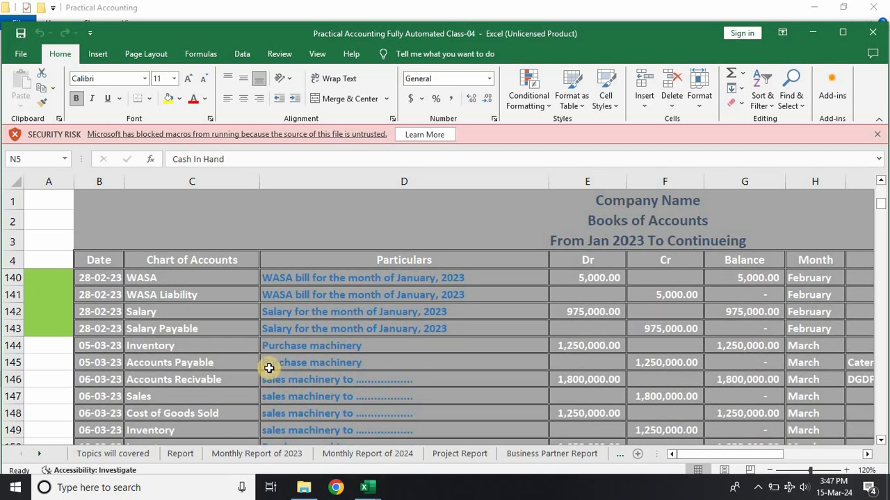
{"action": "scroll", "coordinate": [268, 368], "scroll_direction": "down", "scroll_amount": 6}
{"action": "scroll", "coordinate": [269, 369], "scroll_direction": "down", "scroll_amount": 13}
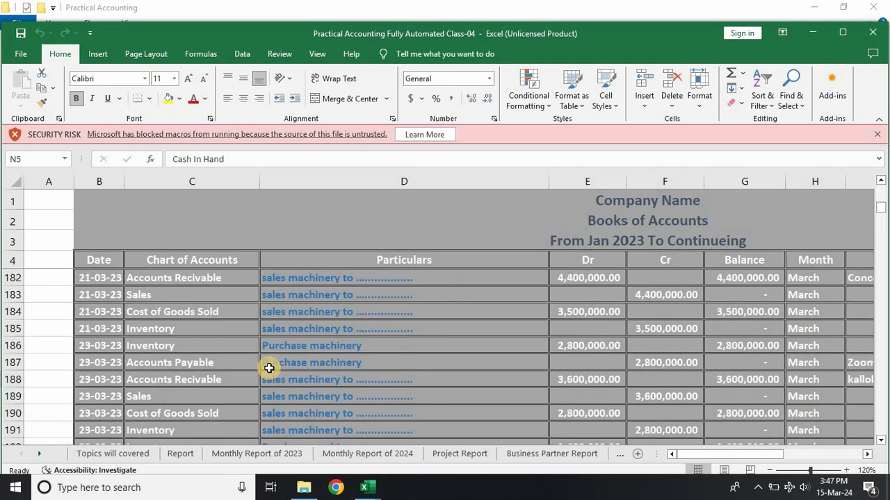
{"action": "scroll", "coordinate": [269, 368], "scroll_direction": "down", "scroll_amount": 4}
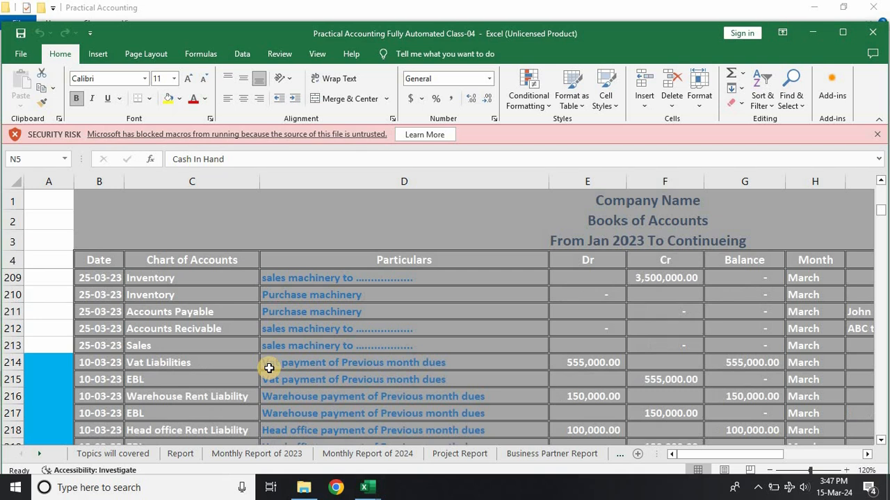
{"action": "scroll", "coordinate": [269, 368], "scroll_direction": "up", "scroll_amount": 20}
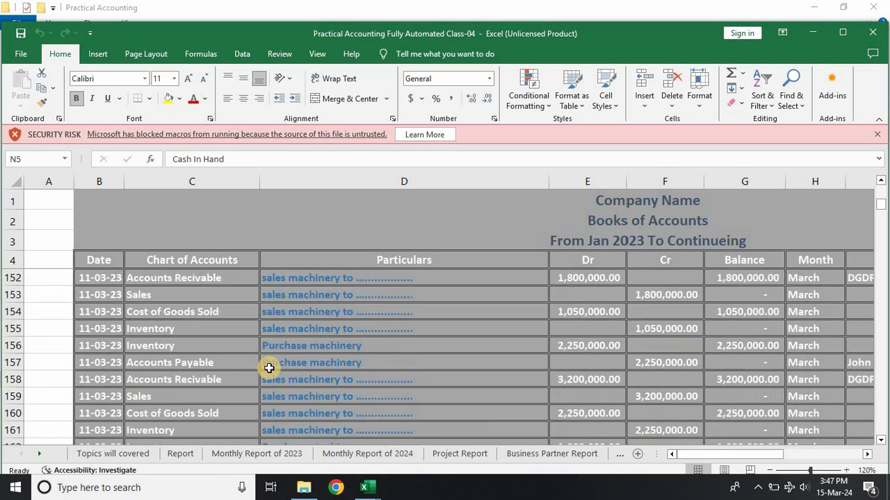
Step: Copy the Class-04 ledger entries in C144:H2248, covering the Chart of Accounts through Month columns
{"action": "scroll", "coordinate": [268, 368], "scroll_direction": "down", "scroll_amount": 2}
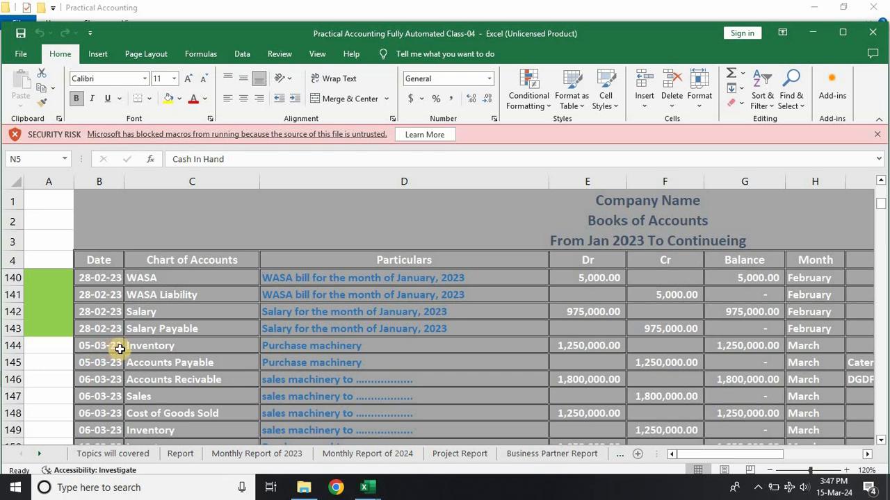
{"action": "left_click_drag", "start_coordinate": [142, 348], "coordinate": [818, 498]}
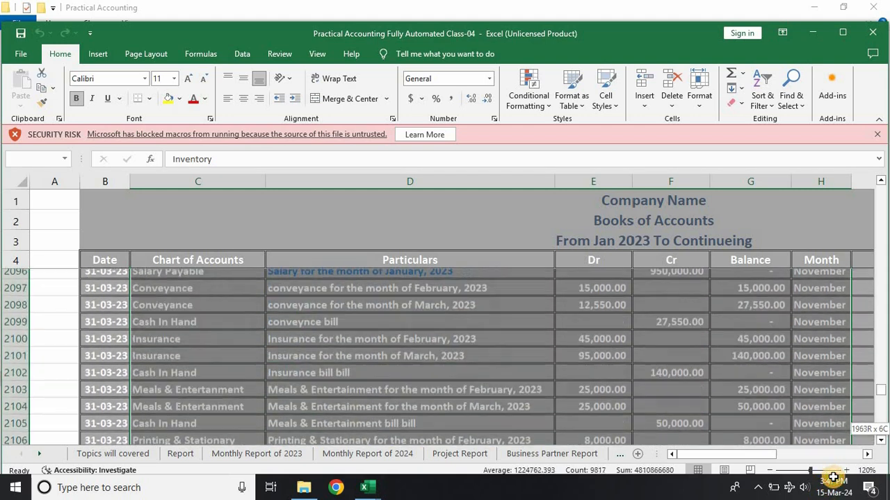
{"action": "left_click_drag", "start_coordinate": [833, 478], "coordinate": [832, 383]}
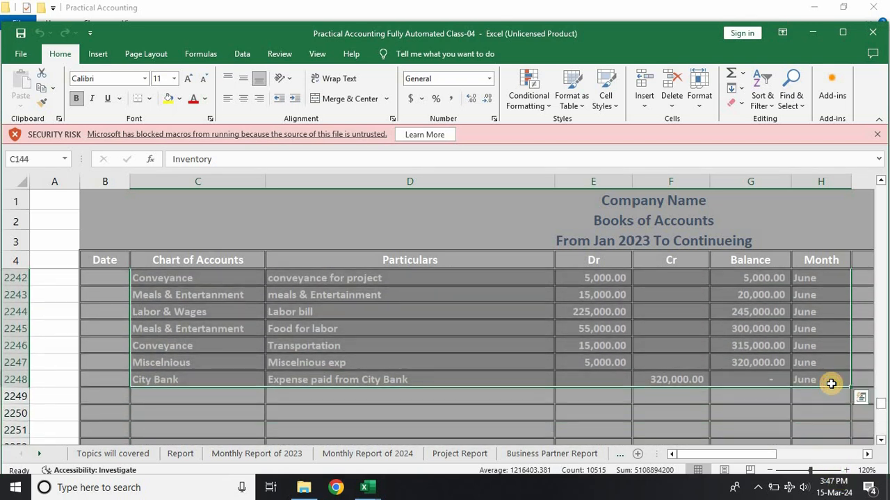
{"action": "key", "text": "ctrl+c"}
Step: Switch to the Class 02 workbook and paste the copied entries into the Transaction sheet starting at B81, below the last Internet Liability entry
{"action": "key", "text": "alt+Tab"}
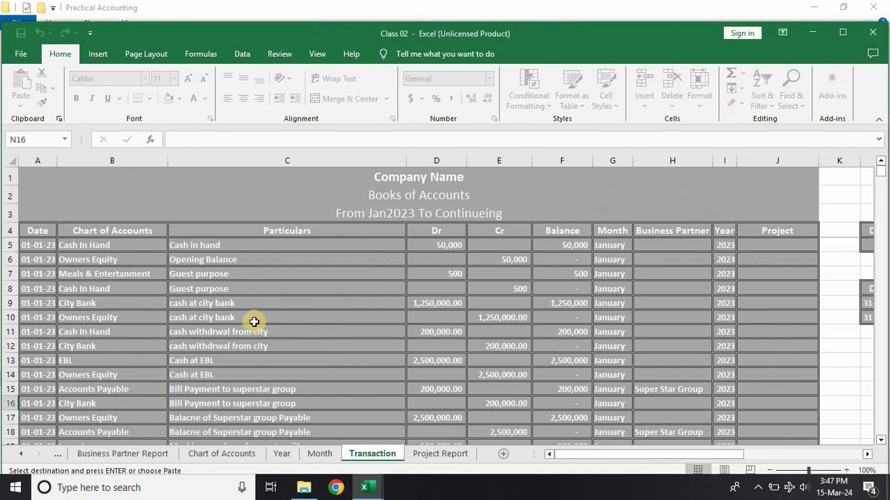
{"action": "left_click", "coordinate": [109, 366]}
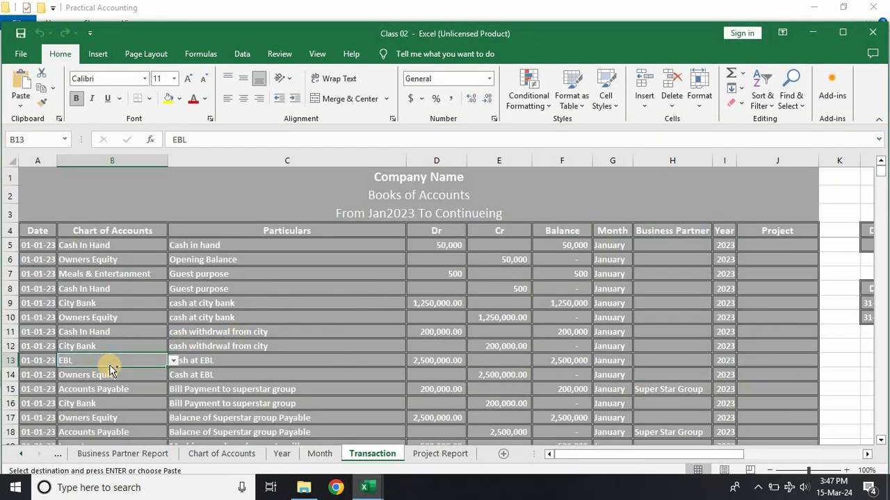
{"action": "key", "text": "ctrl+Down"}
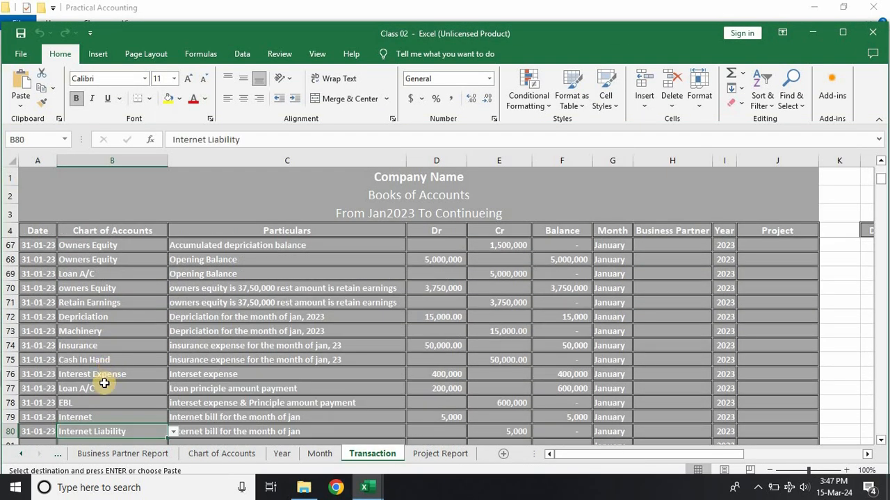
{"action": "scroll", "coordinate": [92, 335], "scroll_direction": "down", "scroll_amount": 5}
{"action": "scroll", "coordinate": [85, 310], "scroll_direction": "up", "scroll_amount": 2}
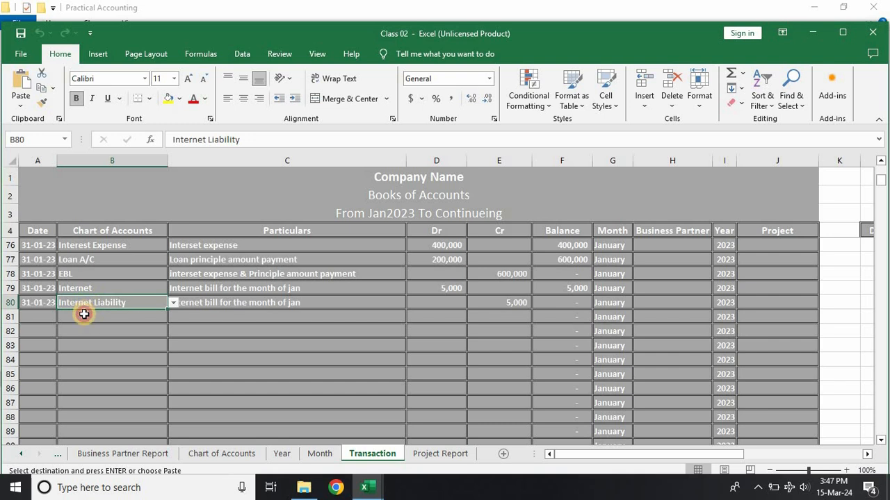
{"action": "left_click", "coordinate": [84, 314]}
{"action": "key", "text": "ctrl+v"}
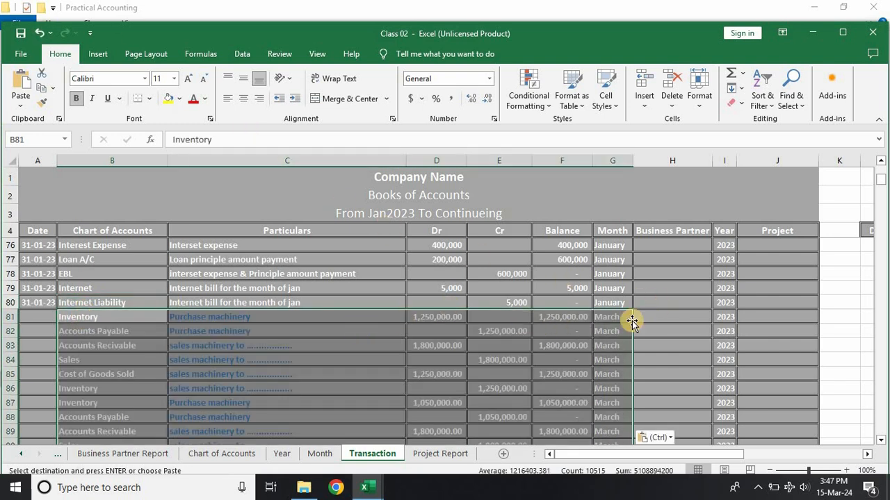
Step: Fill the Balance formula from F76 down through the pasted rows of the Transaction sheet and check the entries to the last row
{"action": "left_click", "coordinate": [41, 315]}
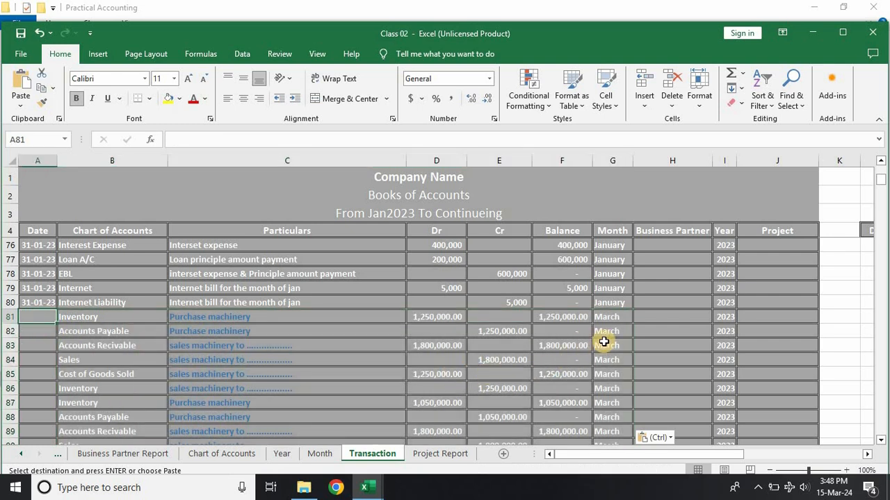
{"action": "left_click", "coordinate": [566, 249]}
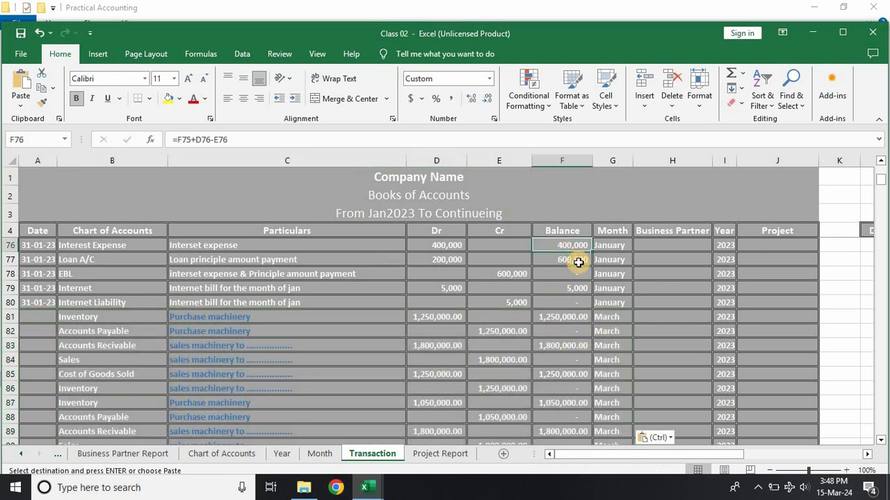
{"action": "double_click", "coordinate": [591, 252]}
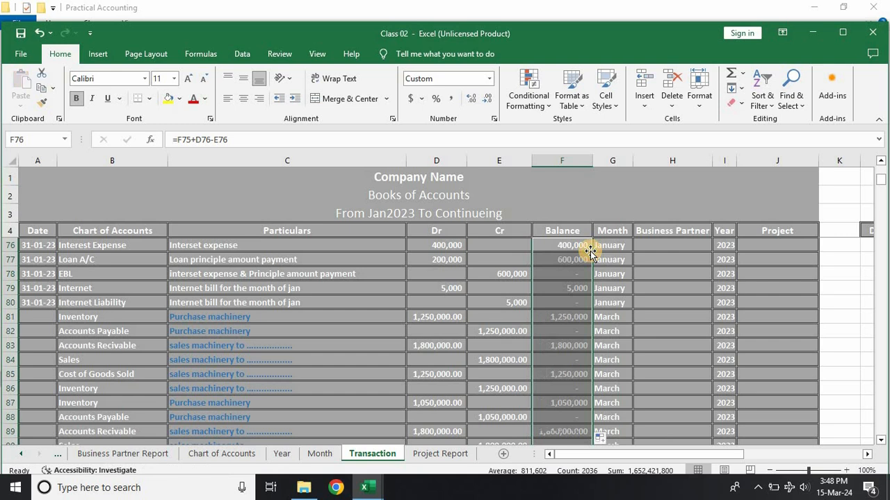
{"action": "scroll", "coordinate": [581, 348], "scroll_direction": "down", "scroll_amount": 13}
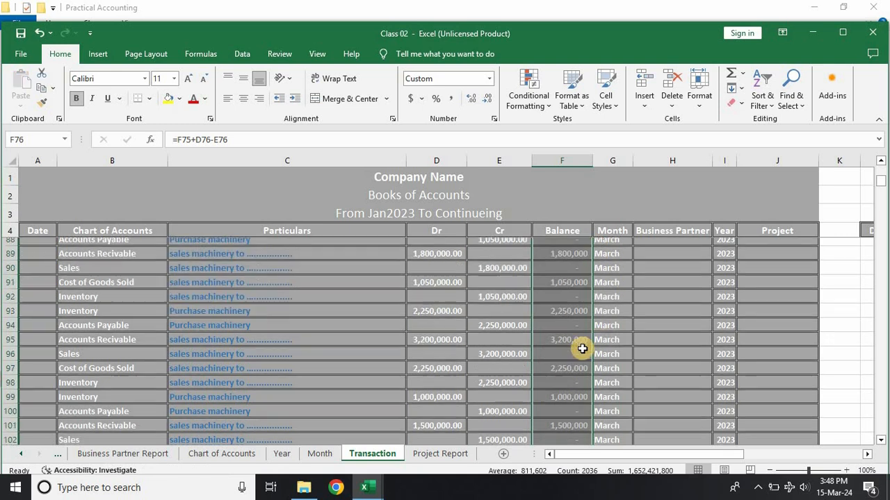
{"action": "scroll", "coordinate": [582, 348], "scroll_direction": "down", "scroll_amount": 19}
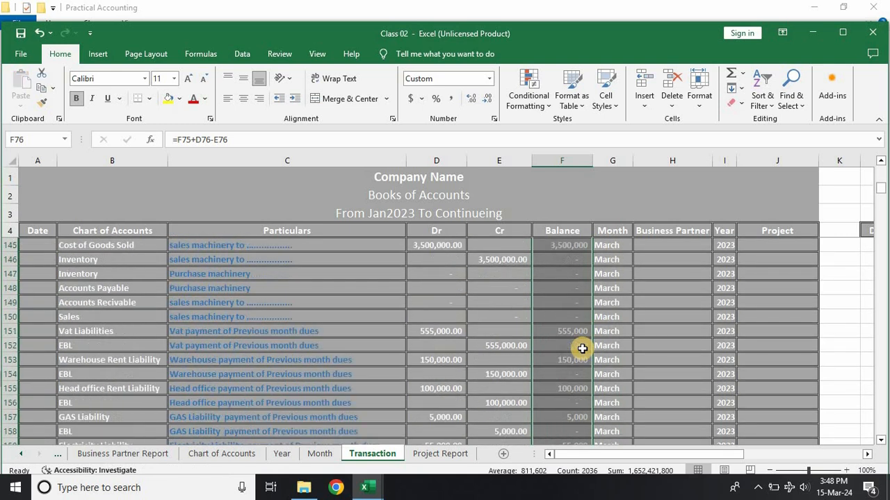
{"action": "scroll", "coordinate": [582, 353], "scroll_direction": "down", "scroll_amount": 12}
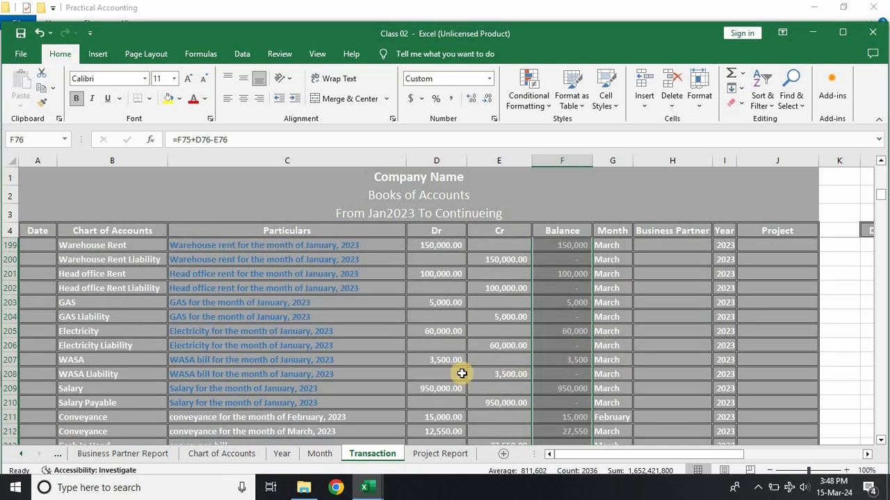
{"action": "left_click", "coordinate": [308, 342]}
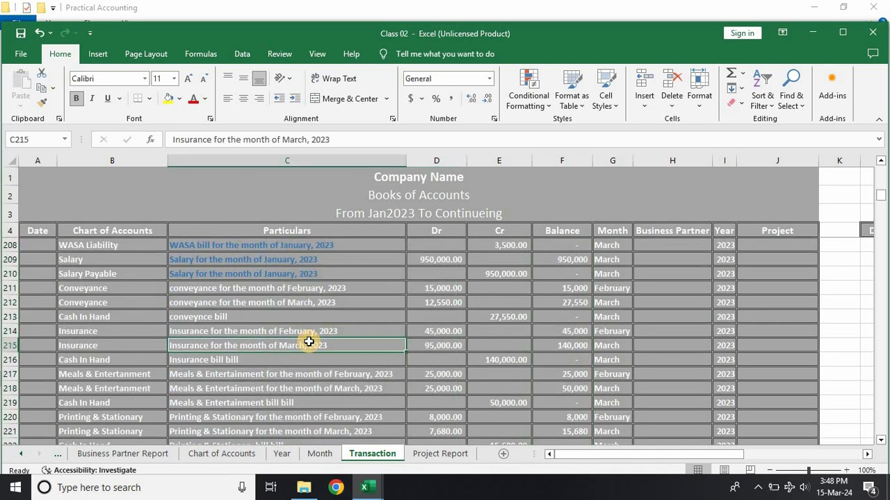
{"action": "key", "text": "ctrl+Down"}
{"action": "scroll", "coordinate": [310, 342], "scroll_direction": "down", "scroll_amount": 3}
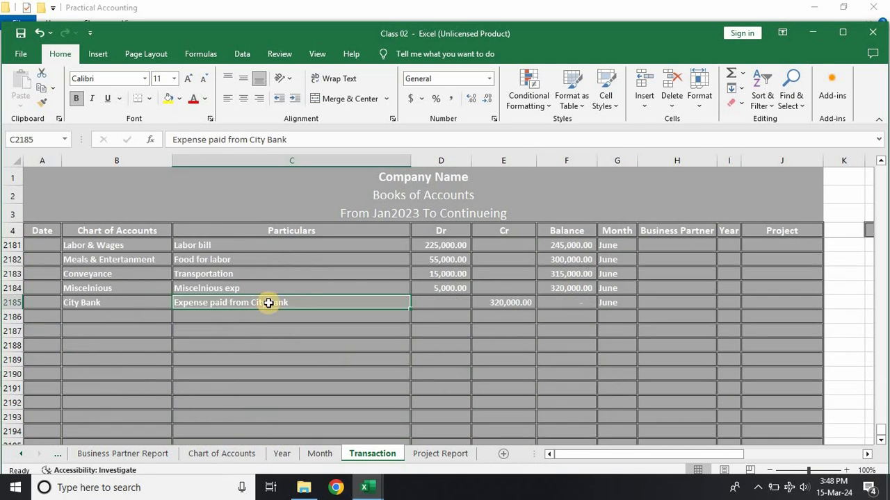
{"action": "left_click", "coordinate": [619, 301]}
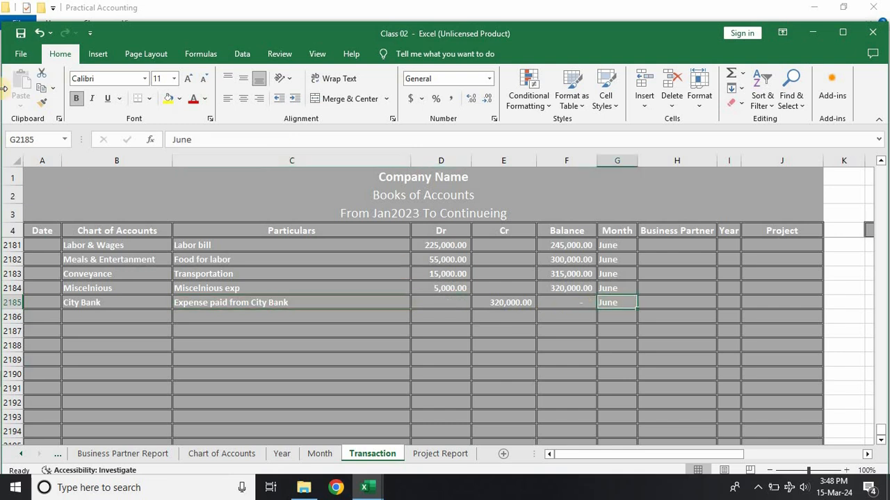
{"action": "left_click", "coordinate": [726, 304]}
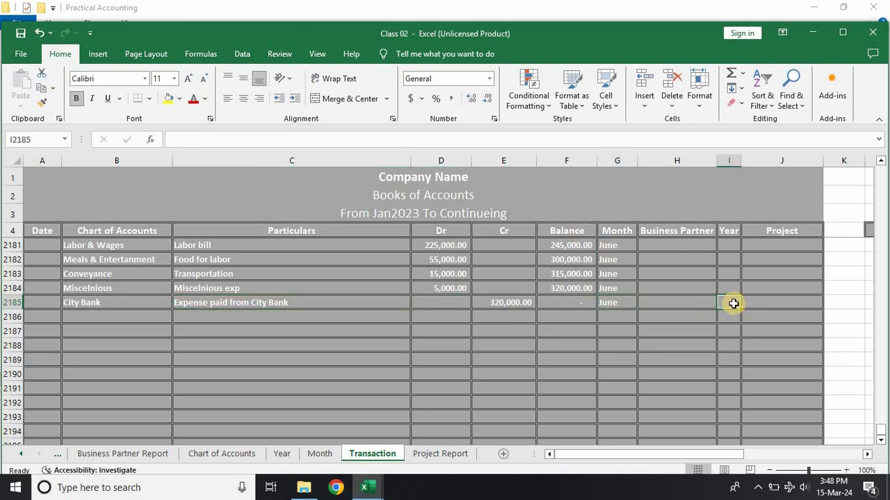
{"action": "key", "text": "ctrl+Up"}
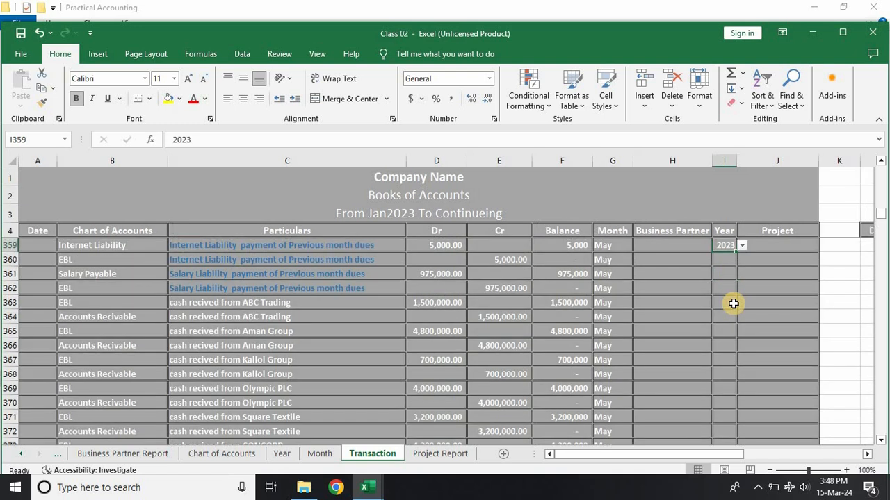
{"action": "key", "text": "ctrl+c"}
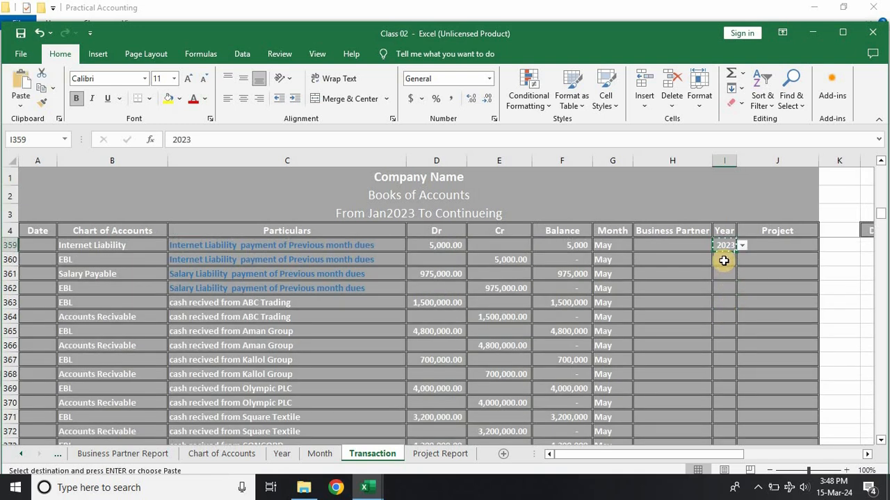
{"action": "left_click_drag", "start_coordinate": [725, 259], "coordinate": [734, 490]}
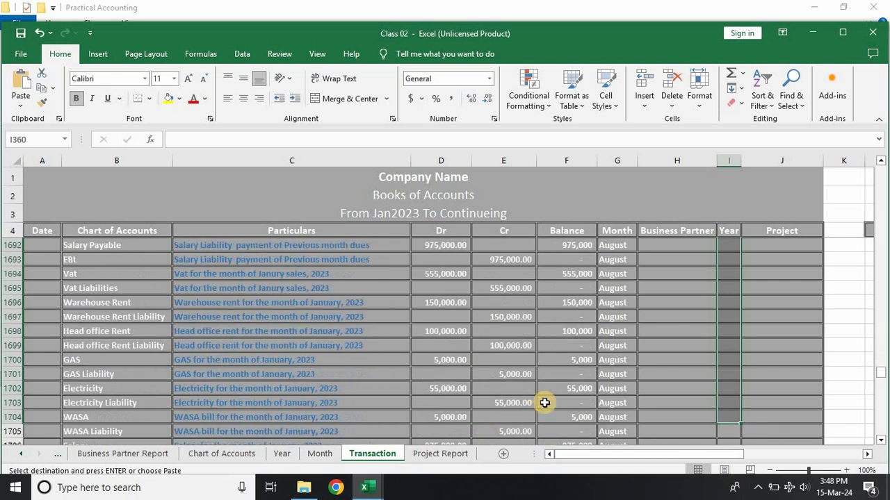
{"action": "left_click", "coordinate": [503, 389]}
Step: Switch to the Practical Accounting Fully Automated Class-04 workbook and set the ledger's zoom to 100%
{"action": "left_click", "coordinate": [372, 486]}
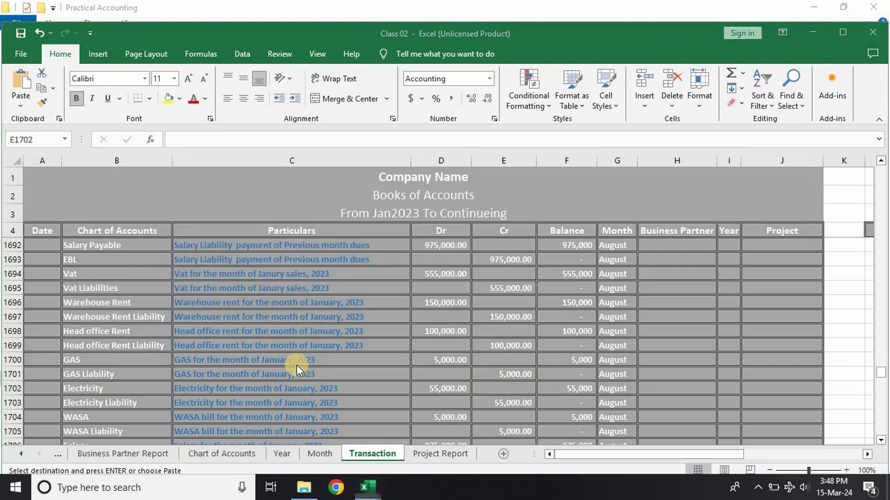
{"action": "left_click", "coordinate": [299, 369]}
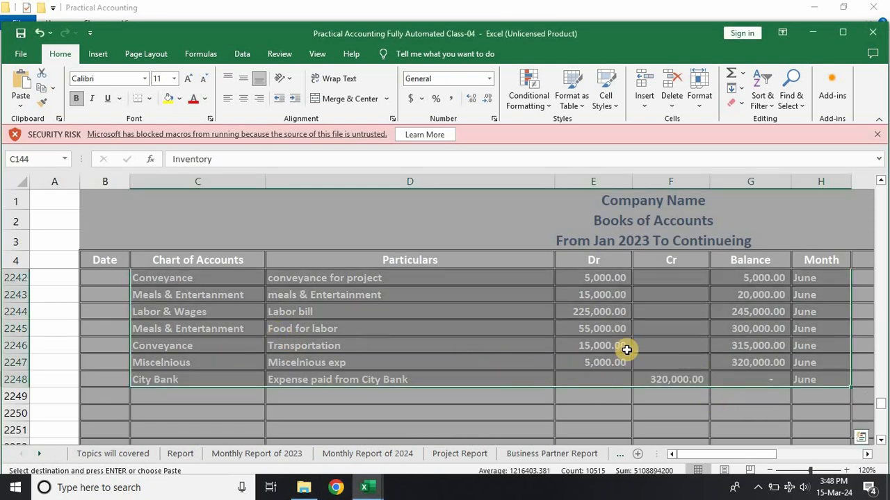
{"action": "scroll", "coordinate": [625, 349], "scroll_direction": "up", "scroll_amount": 15}
{"action": "scroll", "coordinate": [487, 298], "scroll_direction": "up", "scroll_amount": 5}
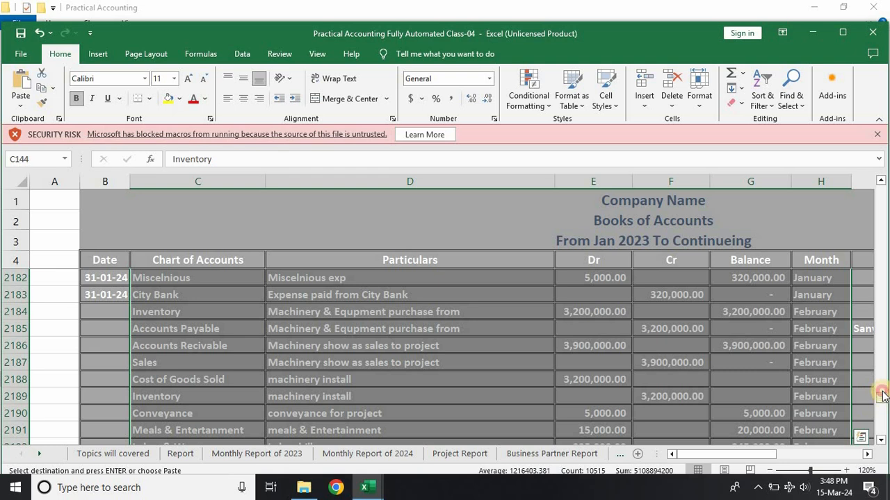
{"action": "left_click_drag", "start_coordinate": [883, 395], "coordinate": [880, 347]}
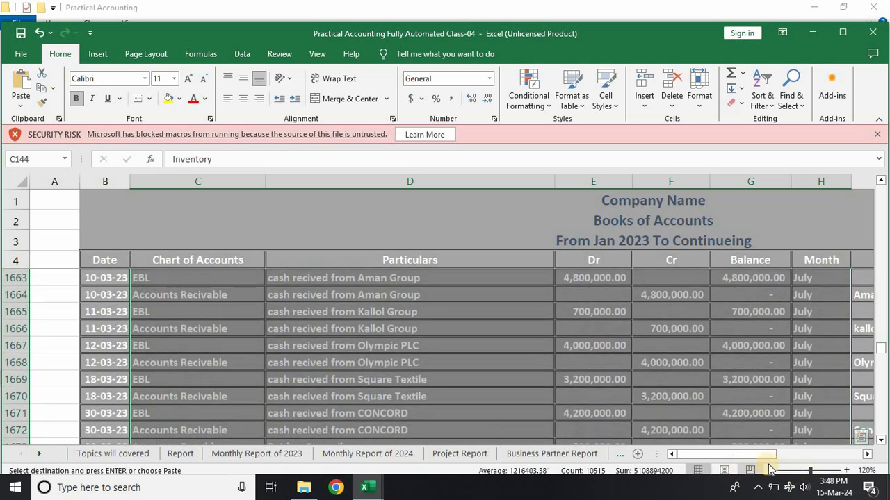
{"action": "left_click", "coordinate": [770, 472]}
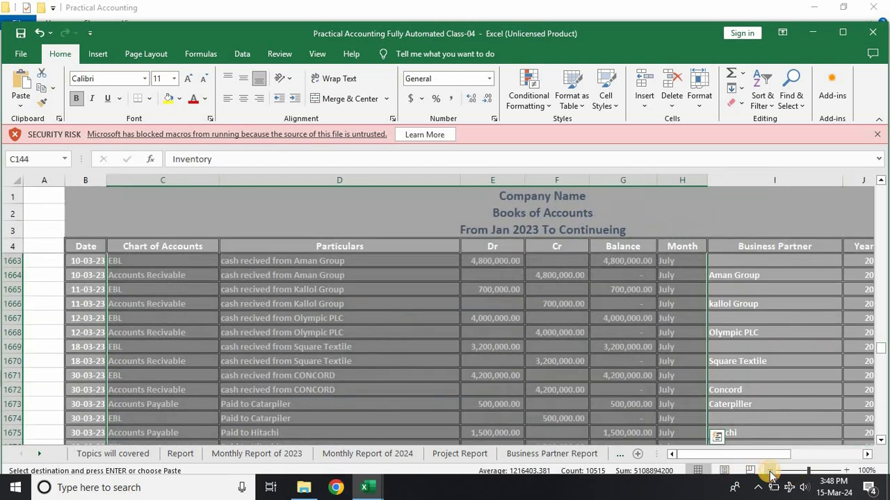
{"action": "mouse_move", "coordinate": [784, 454]}
{"action": "left_mouse_down"}
{"action": "mouse_move", "coordinate": [811, 453]}
{"action": "mouse_move", "coordinate": [788, 463]}
{"action": "left_mouse_up"}
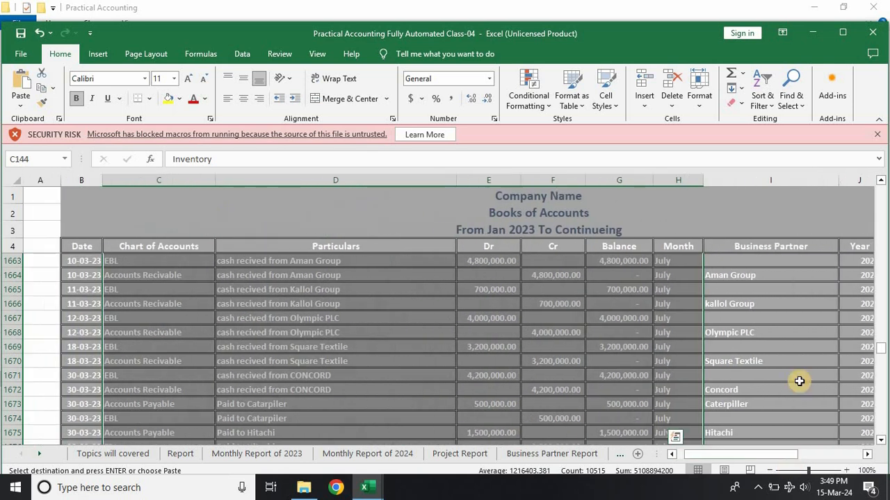
Step: Select the Class-04 ledger entries from the 05-03-23 Inventory row downward, covering Chart of Accounts through Project
{"action": "left_click_drag", "start_coordinate": [881, 353], "coordinate": [882, 205]}
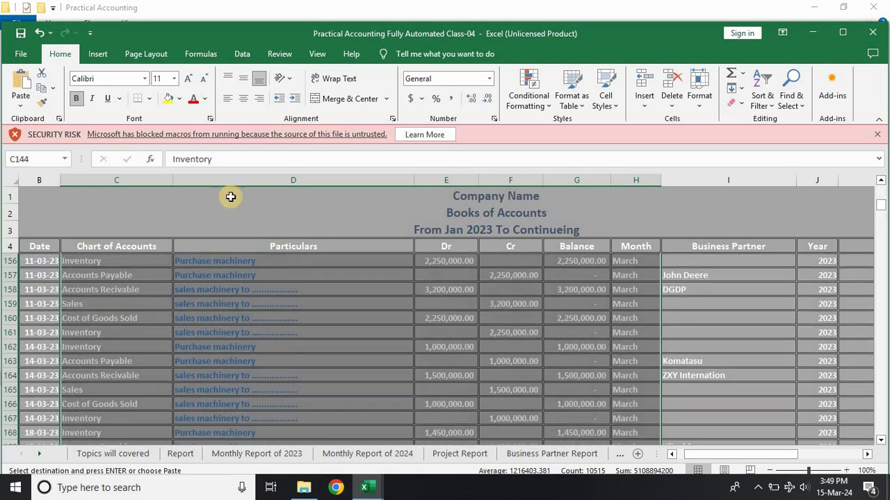
{"action": "scroll", "coordinate": [33, 377], "scroll_direction": "up", "scroll_amount": 3}
{"action": "scroll", "coordinate": [68, 375], "scroll_direction": "up", "scroll_amount": 3}
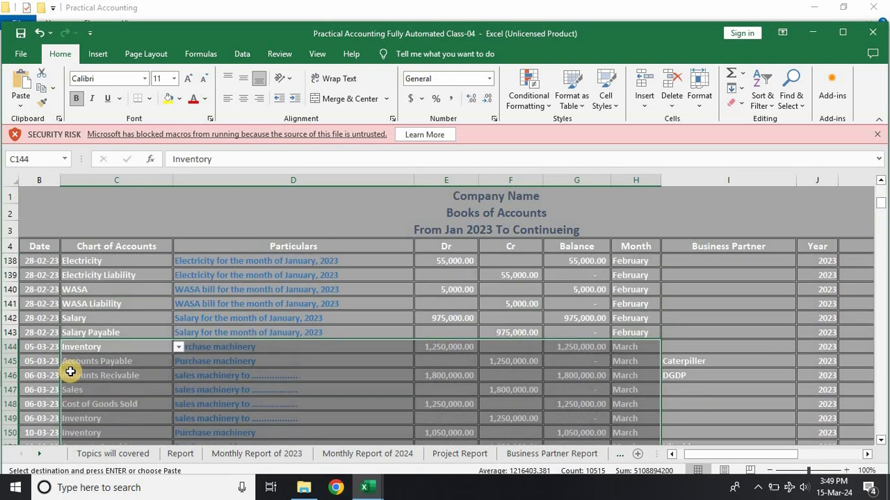
{"action": "left_click_drag", "start_coordinate": [69, 346], "coordinate": [729, 426]}
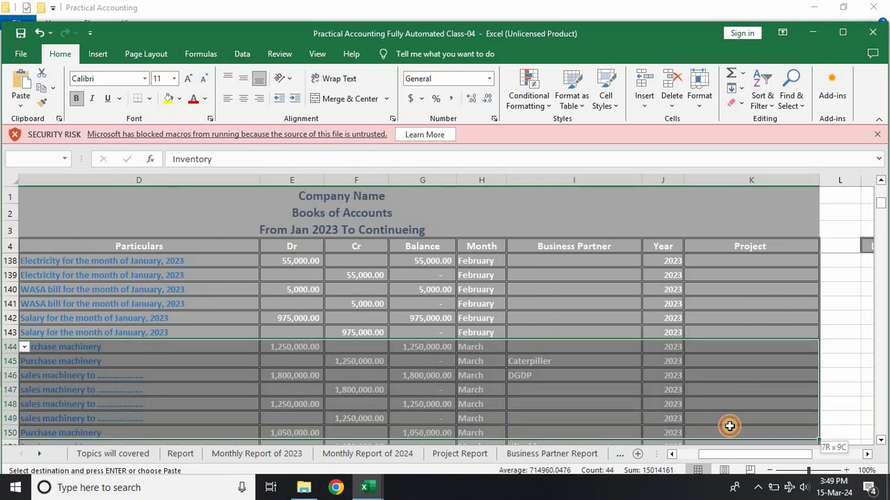
{"action": "left_click_drag", "start_coordinate": [744, 470], "coordinate": [747, 495]}
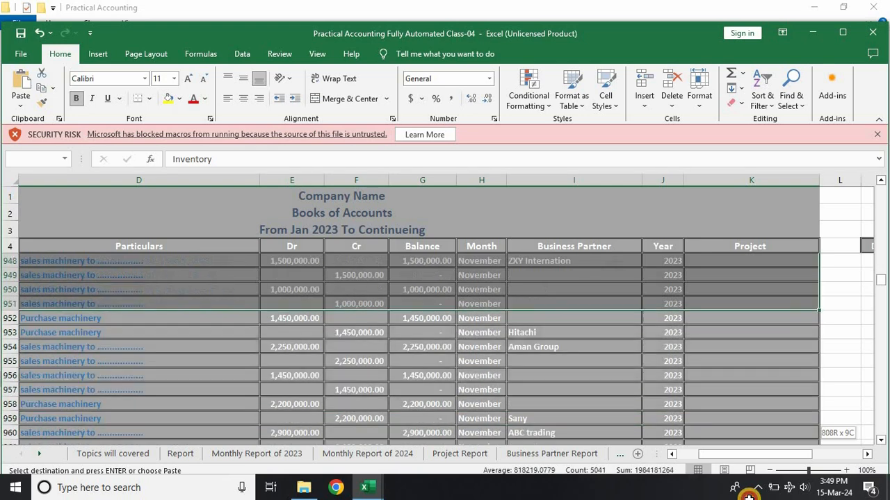
{"action": "left_click_drag", "start_coordinate": [749, 499], "coordinate": [749, 498]}
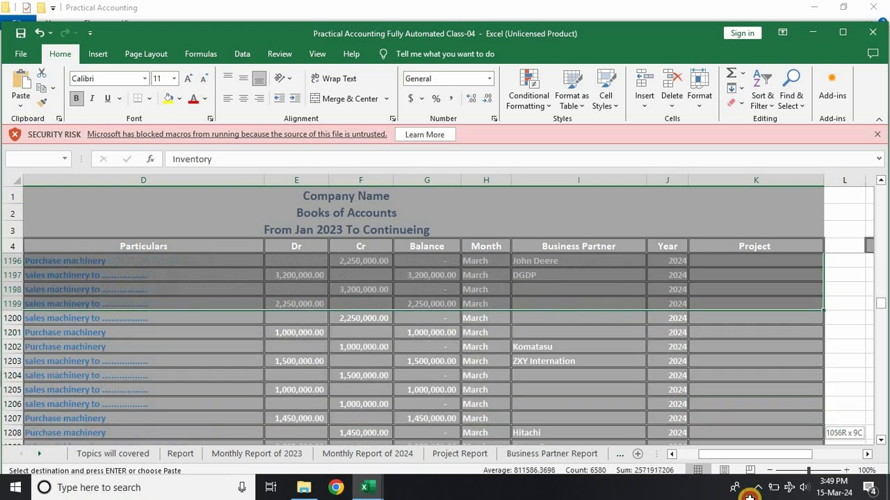
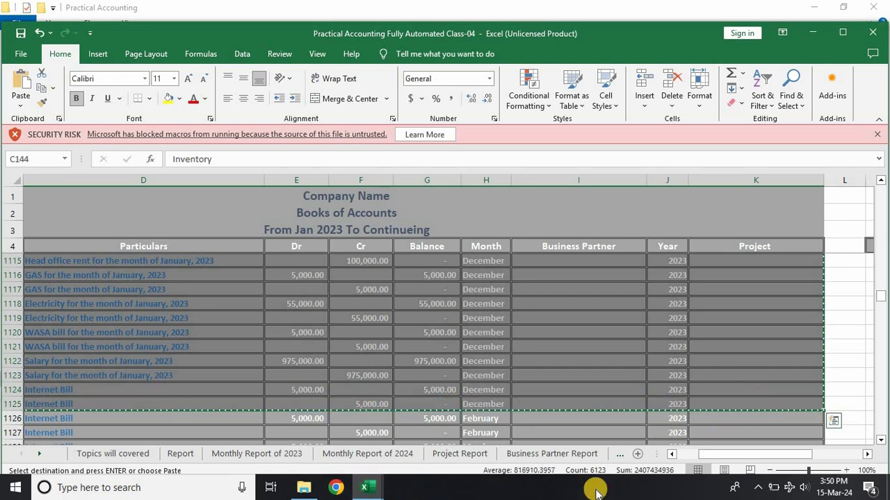
Step: Switch to the Class 02 workbook and paste the copied Class-04 entries over the Transaction sheet rows starting at B81
{"action": "left_click_drag", "start_coordinate": [694, 456], "coordinate": [646, 458]}
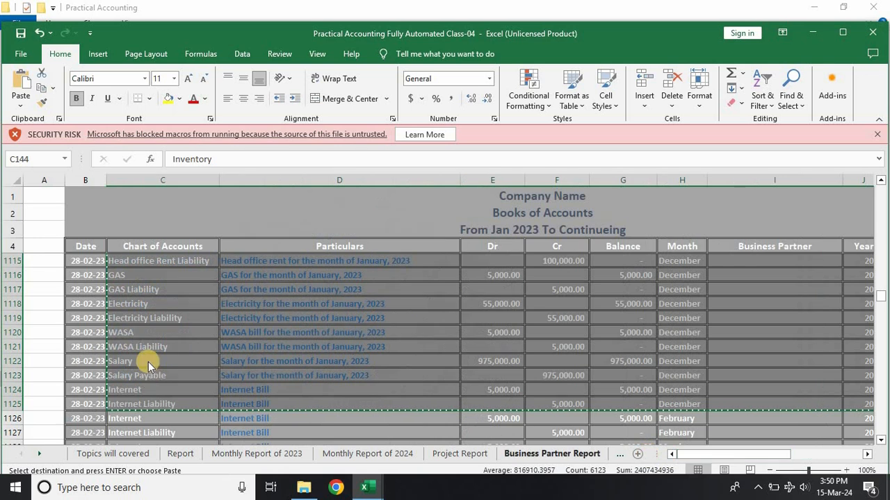
{"action": "key", "text": "alt+Tab"}
{"action": "scroll", "coordinate": [142, 347], "scroll_direction": "down", "scroll_amount": 7}
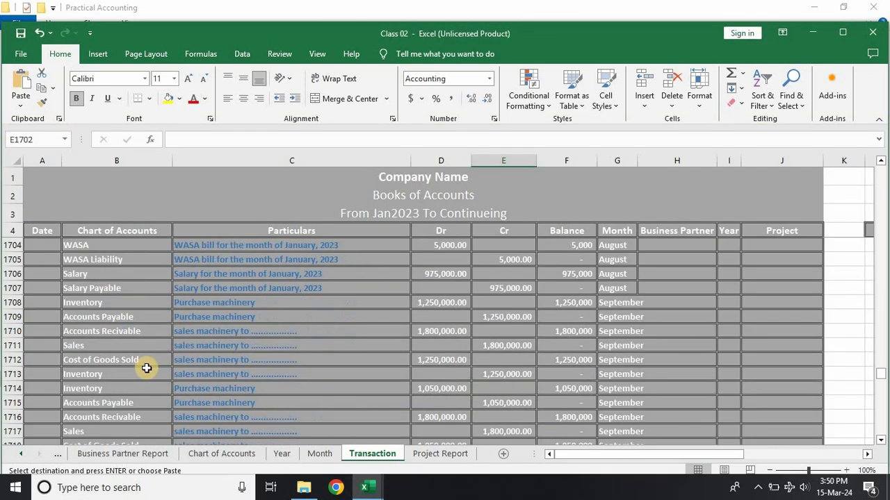
{"action": "scroll", "coordinate": [173, 319], "scroll_direction": "up", "scroll_amount": 15}
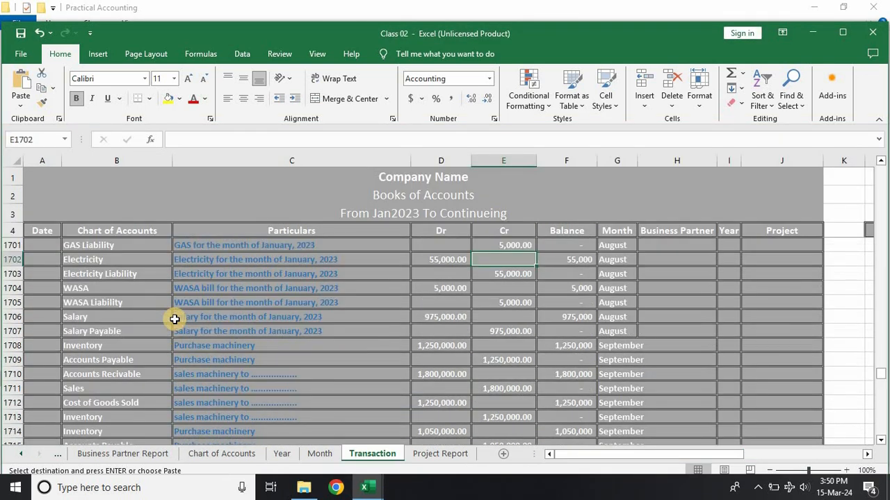
{"action": "scroll", "coordinate": [174, 319], "scroll_direction": "up", "scroll_amount": 20}
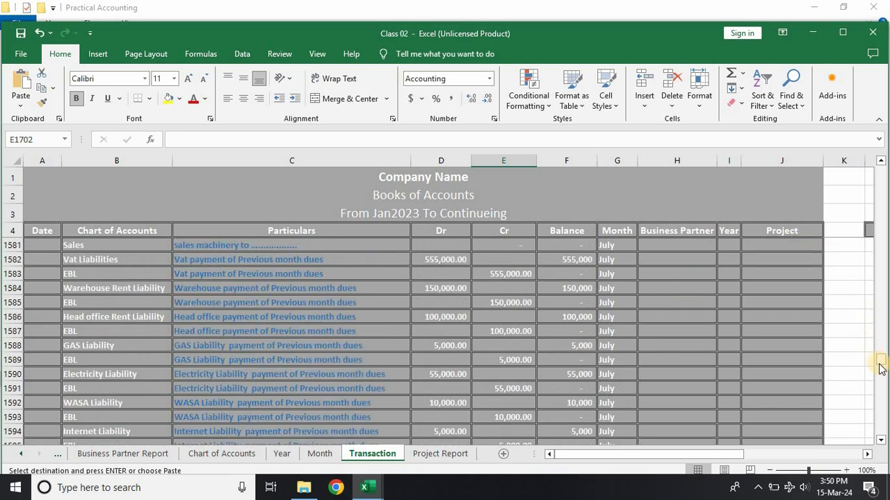
{"action": "left_click_drag", "start_coordinate": [880, 369], "coordinate": [885, 244]}
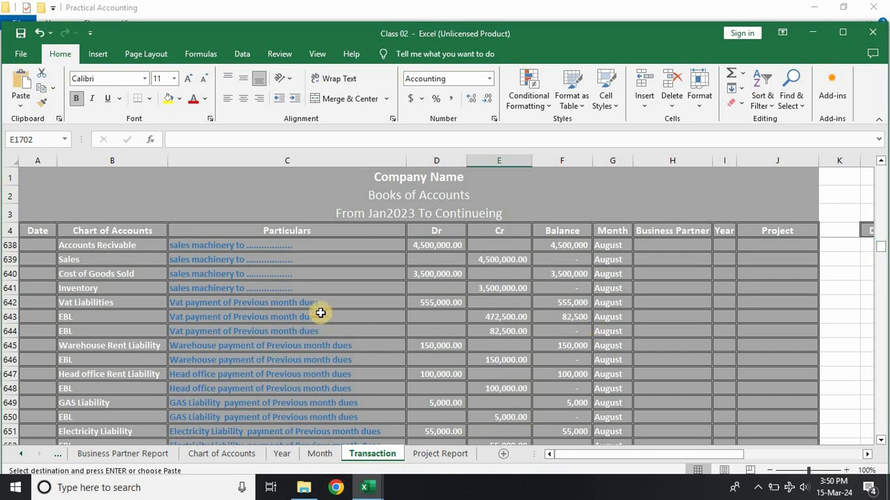
{"action": "scroll", "coordinate": [325, 306], "scroll_direction": "up", "scroll_amount": 11}
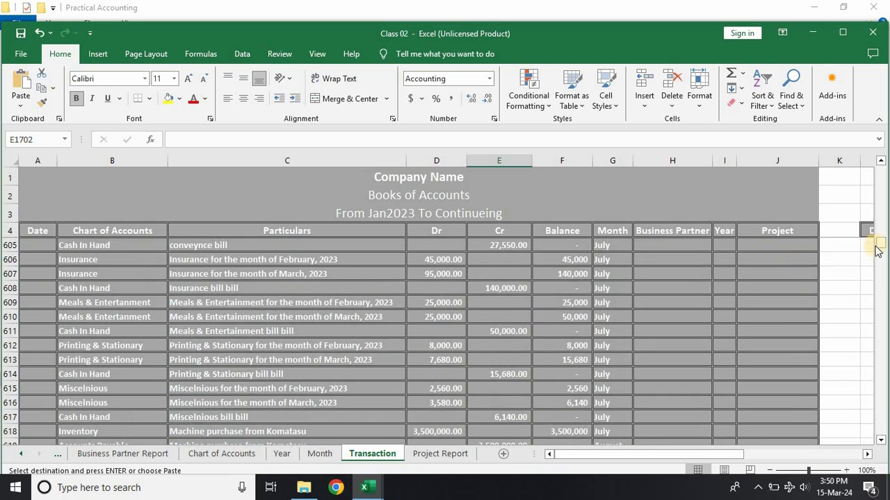
{"action": "left_click_drag", "start_coordinate": [880, 244], "coordinate": [879, 170]}
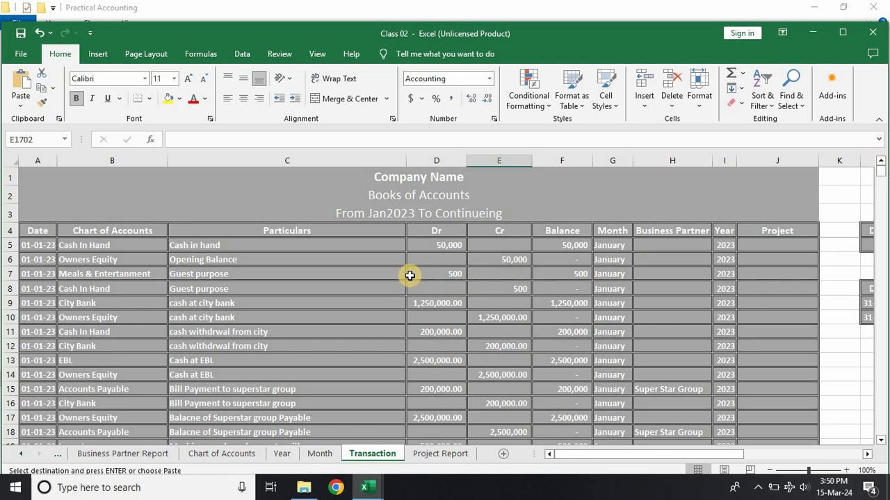
{"action": "scroll", "coordinate": [156, 313], "scroll_direction": "down", "scroll_amount": 7}
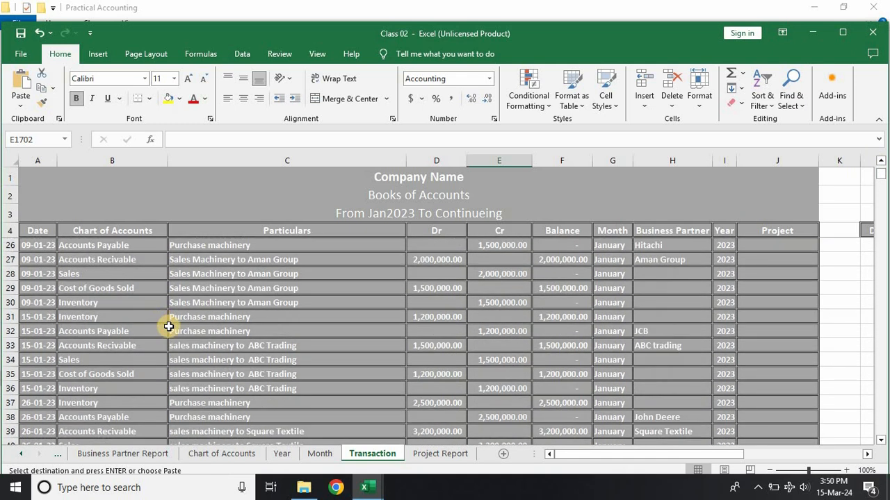
{"action": "scroll", "coordinate": [169, 327], "scroll_direction": "down", "scroll_amount": 17}
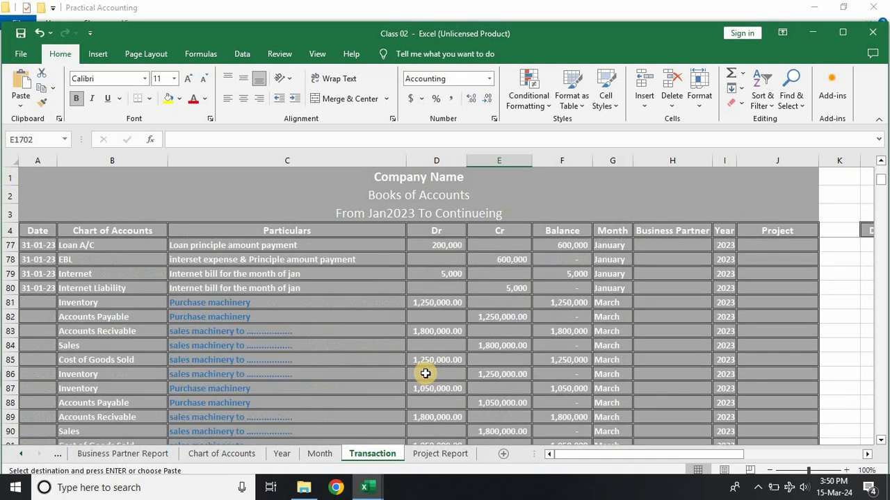
{"action": "scroll", "coordinate": [426, 374], "scroll_direction": "down", "scroll_amount": 1}
{"action": "scroll", "coordinate": [424, 372], "scroll_direction": "up", "scroll_amount": 1}
{"action": "left_click", "coordinate": [609, 303]}
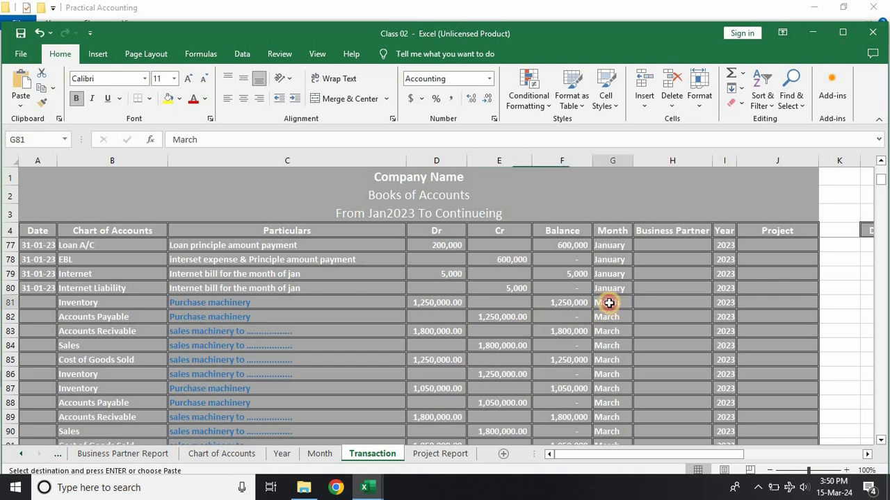
{"action": "left_click", "coordinate": [94, 302]}
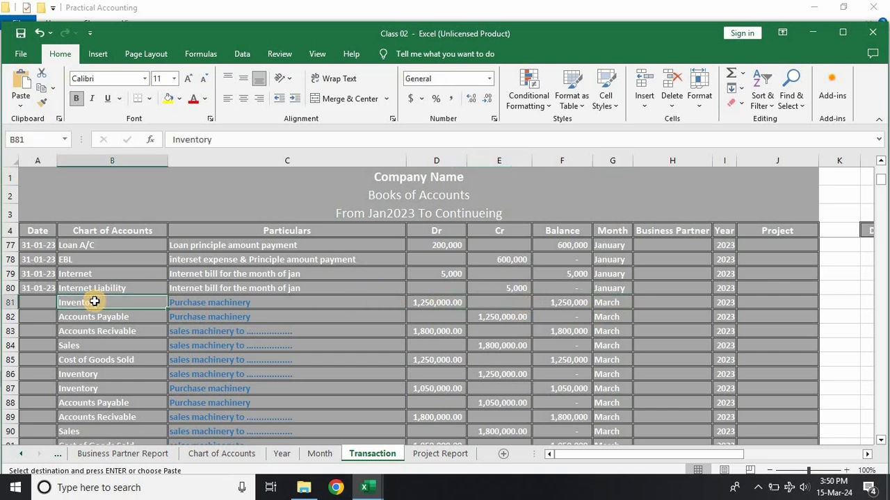
{"action": "key", "text": "ctrl+v"}
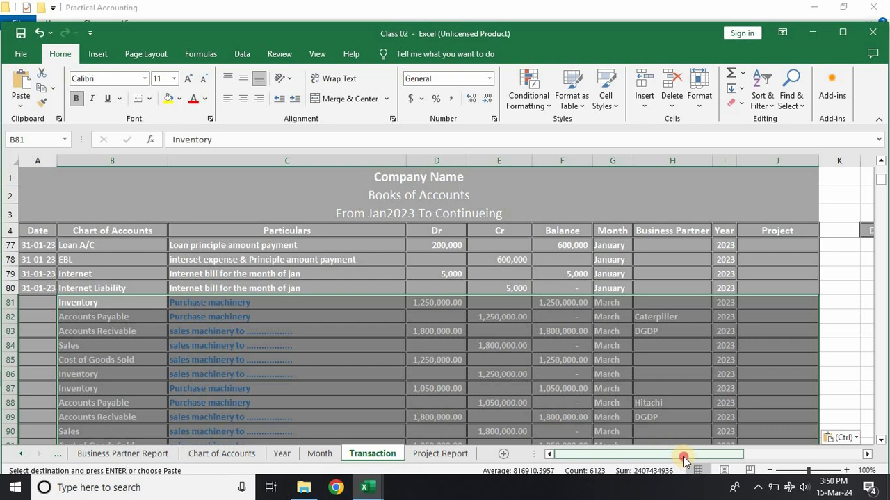
{"action": "left_click_drag", "start_coordinate": [683, 456], "coordinate": [698, 487]}
{"action": "left_click", "coordinate": [214, 344]}
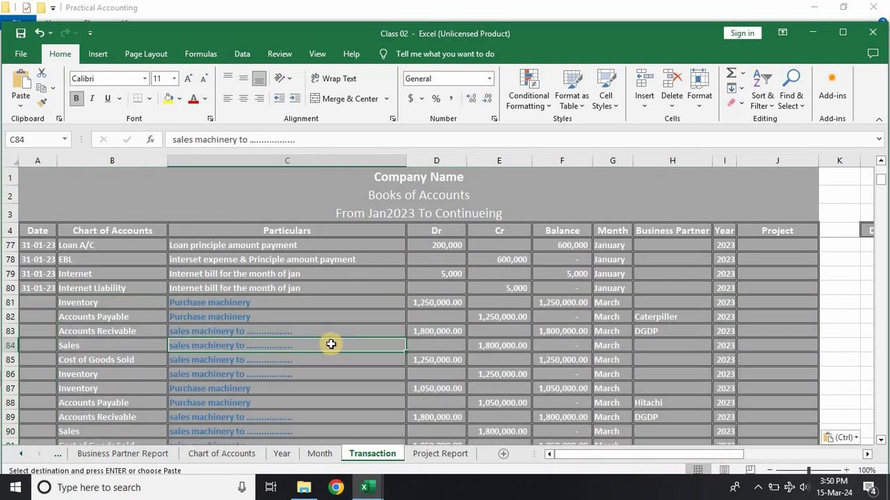
Step: Refresh the filtered ledger beside the Transaction entries with Loan A/C as the account criterion
{"action": "left_click_drag", "start_coordinate": [699, 455], "coordinate": [781, 453]}
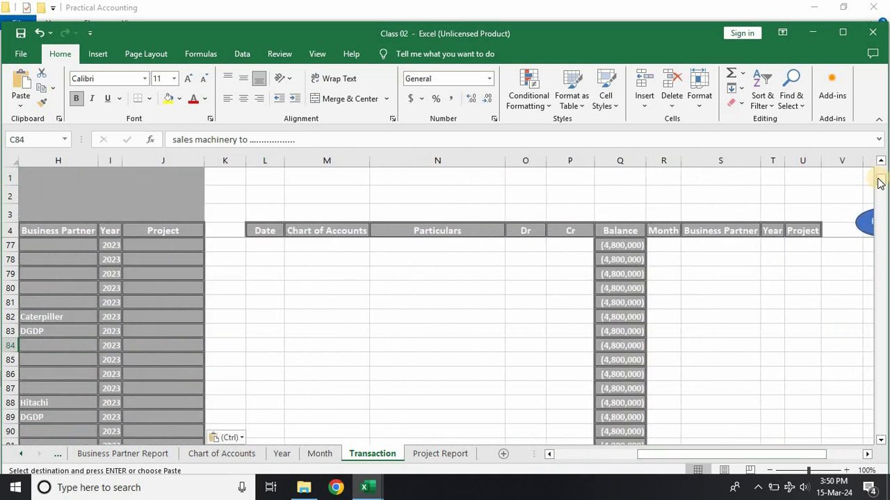
{"action": "left_click_drag", "start_coordinate": [880, 179], "coordinate": [880, 169]}
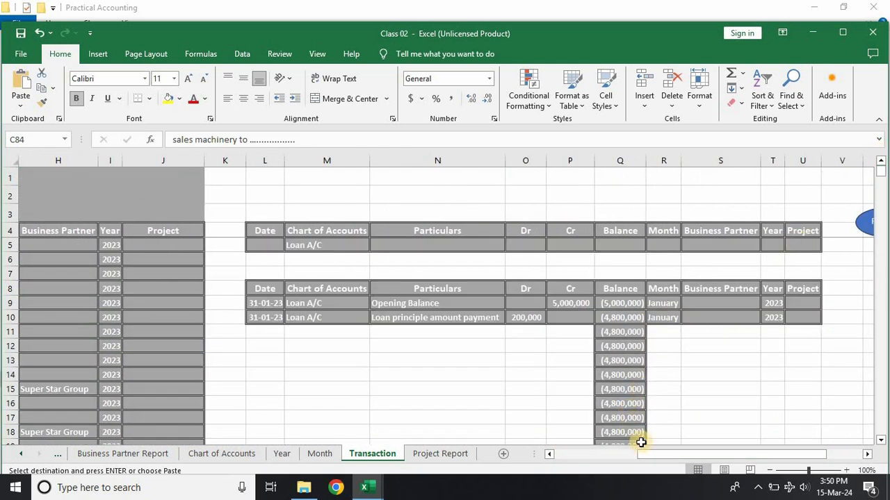
{"action": "left_click_drag", "start_coordinate": [707, 464], "coordinate": [721, 464]}
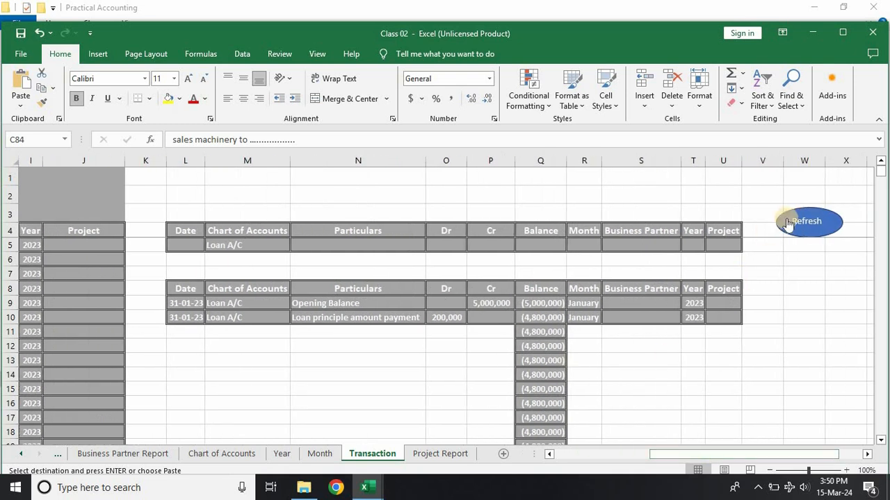
{"action": "left_click", "coordinate": [799, 221]}
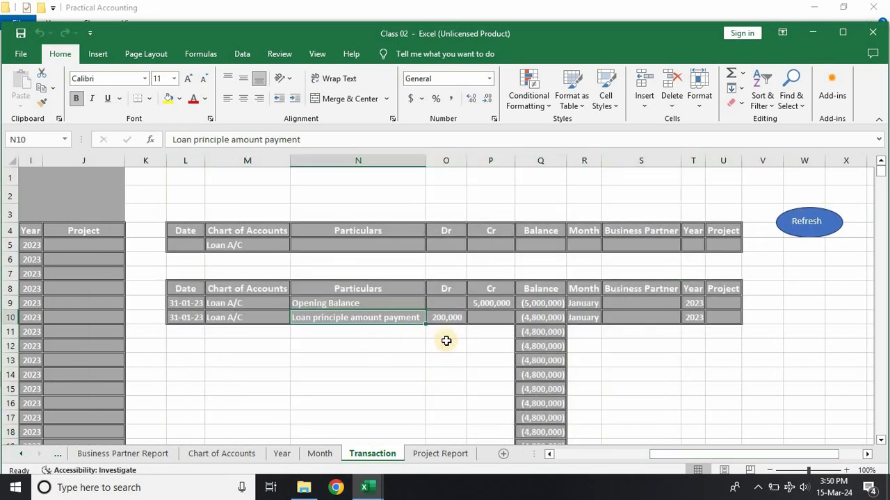
Step: Set the Chart of Accounts criterion in M5 to Sales and refresh the filtered ledger
{"action": "left_click", "coordinate": [249, 246]}
{"action": "left_click", "coordinate": [295, 245]}
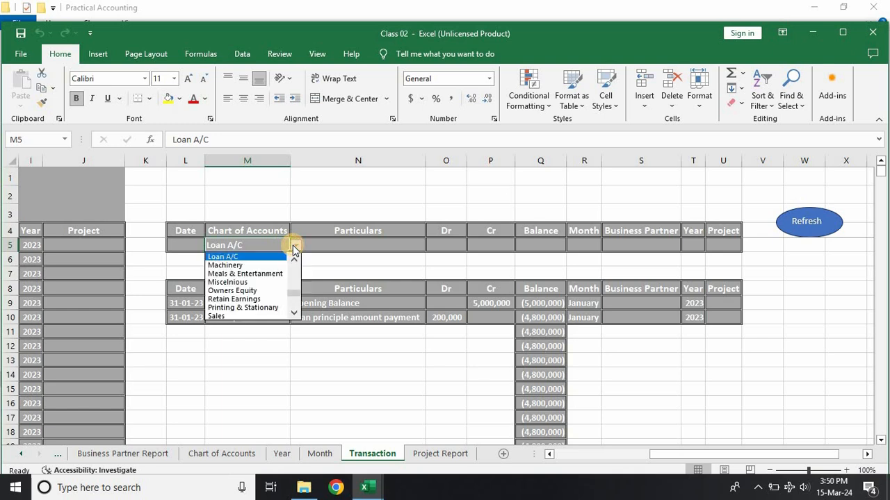
{"action": "mouse_move", "coordinate": [290, 292]}
{"action": "left_mouse_down"}
{"action": "mouse_move", "coordinate": [292, 256]}
{"action": "mouse_move", "coordinate": [293, 292]}
{"action": "left_mouse_up"}
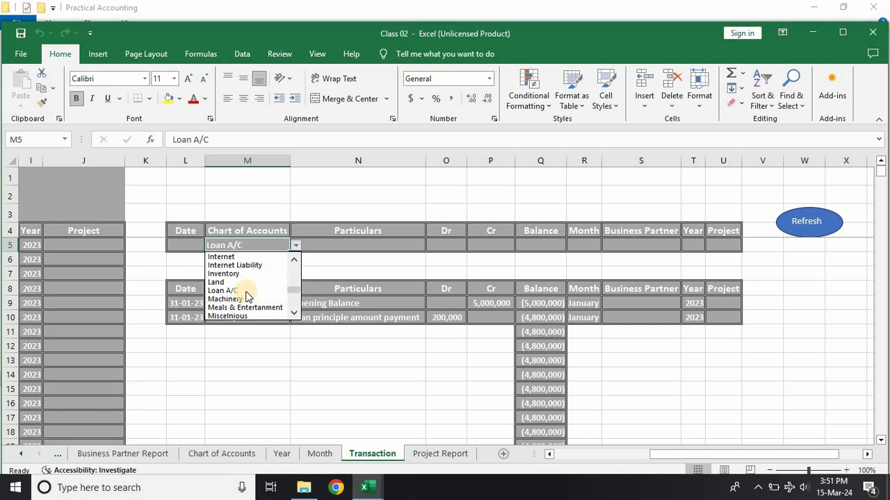
{"action": "left_click", "coordinate": [294, 314]}
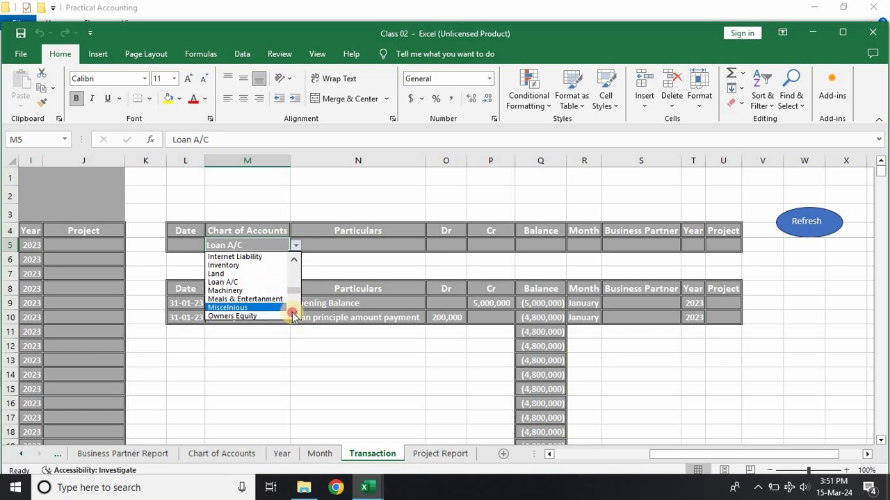
{"action": "left_click", "coordinate": [293, 313]}
{"action": "left_click", "coordinate": [292, 314]}
{"action": "left_click", "coordinate": [293, 314]}
{"action": "left_click", "coordinate": [292, 314]}
{"action": "scroll", "coordinate": [239, 309], "scroll_direction": "down", "scroll_amount": 1}
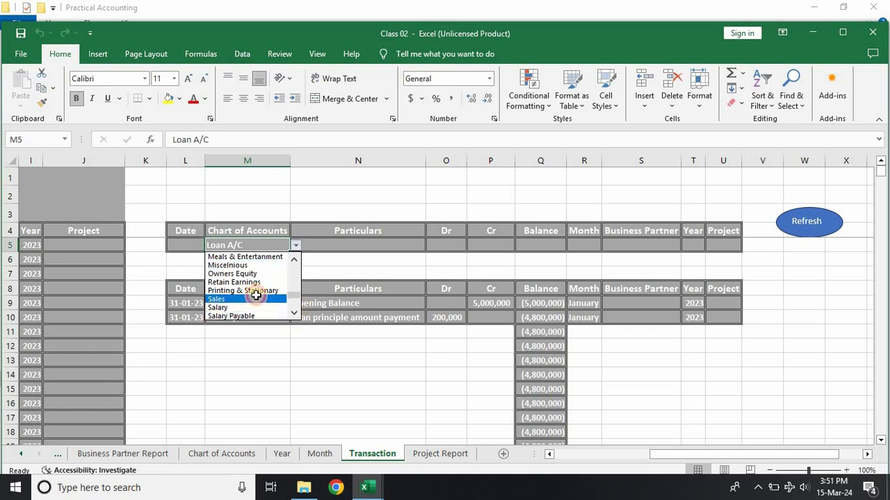
{"action": "left_click", "coordinate": [236, 303]}
{"action": "left_click", "coordinate": [807, 221]}
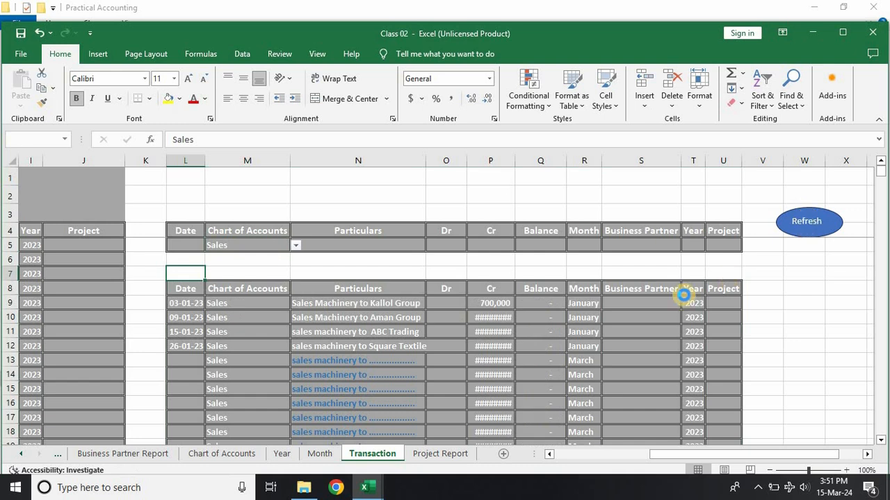
Step: Examine the last rows of the filtered Sales ledger and the running balance formula in Q163
{"action": "scroll", "coordinate": [483, 345], "scroll_direction": "up", "scroll_amount": 6}
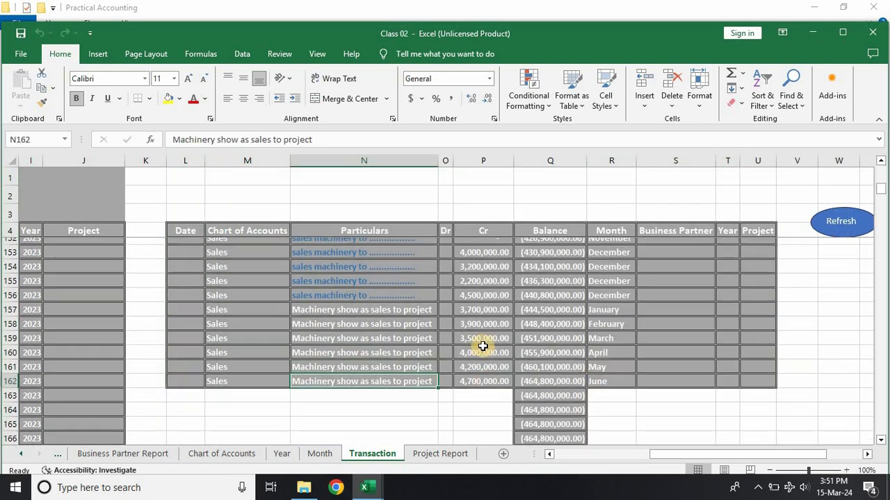
{"action": "scroll", "coordinate": [483, 346], "scroll_direction": "down", "scroll_amount": 5}
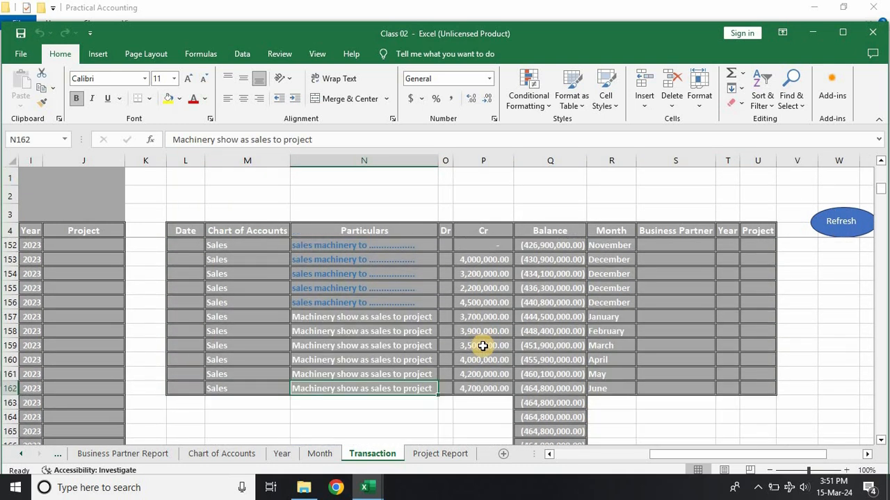
{"action": "scroll", "coordinate": [482, 345], "scroll_direction": "up", "scroll_amount": 1}
{"action": "scroll", "coordinate": [541, 316], "scroll_direction": "down", "scroll_amount": 5}
{"action": "scroll", "coordinate": [541, 317], "scroll_direction": "up", "scroll_amount": 2}
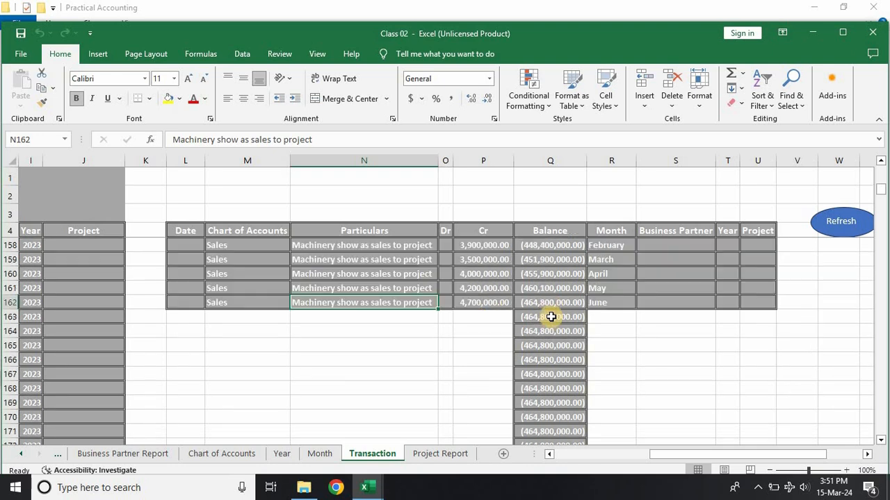
{"action": "left_click", "coordinate": [538, 317]}
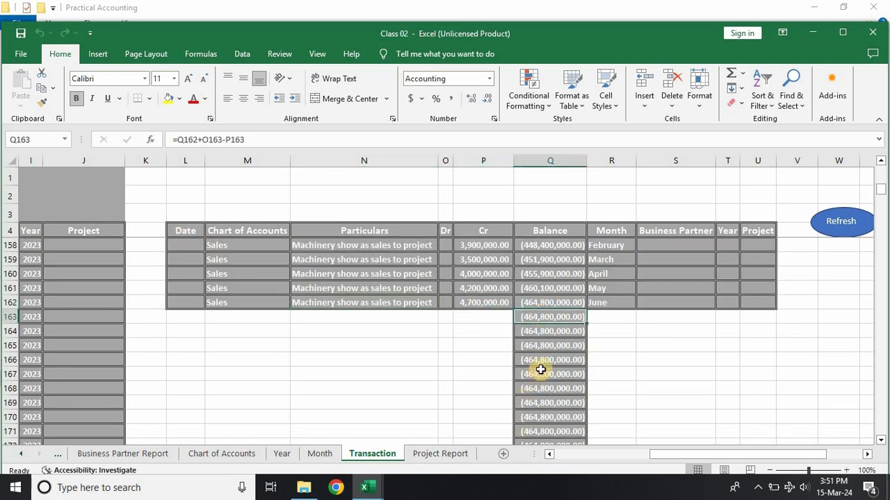
Step: Widen the Amount column of the Report sheet's Profit or Loss statement and check the Sales amount in I5
{"action": "left_click", "coordinate": [21, 455]}
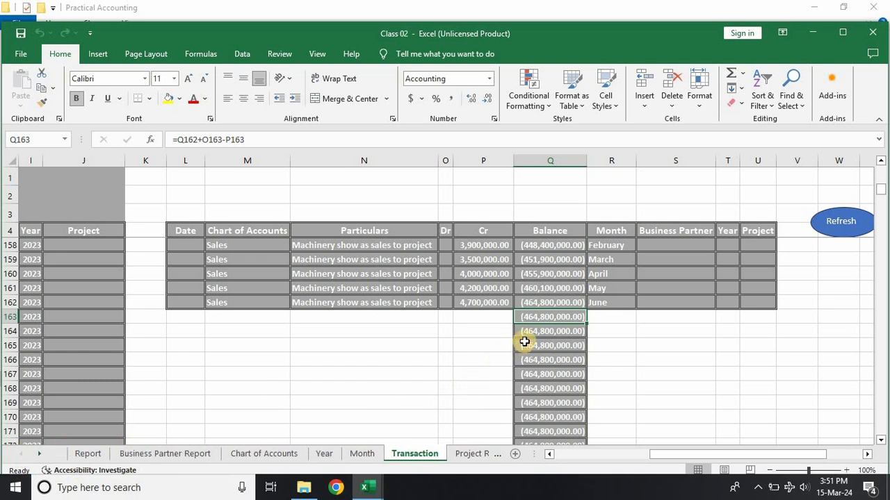
{"action": "left_click", "coordinate": [87, 453]}
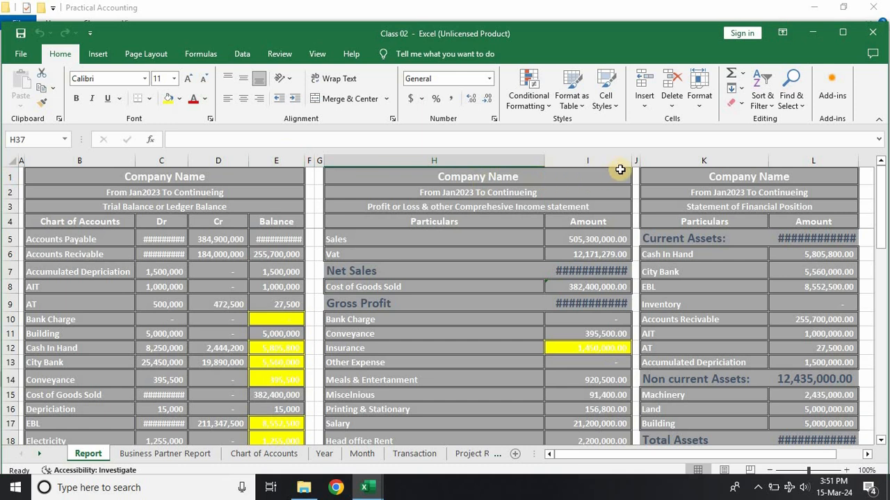
{"action": "left_click_drag", "start_coordinate": [627, 162], "coordinate": [636, 162]}
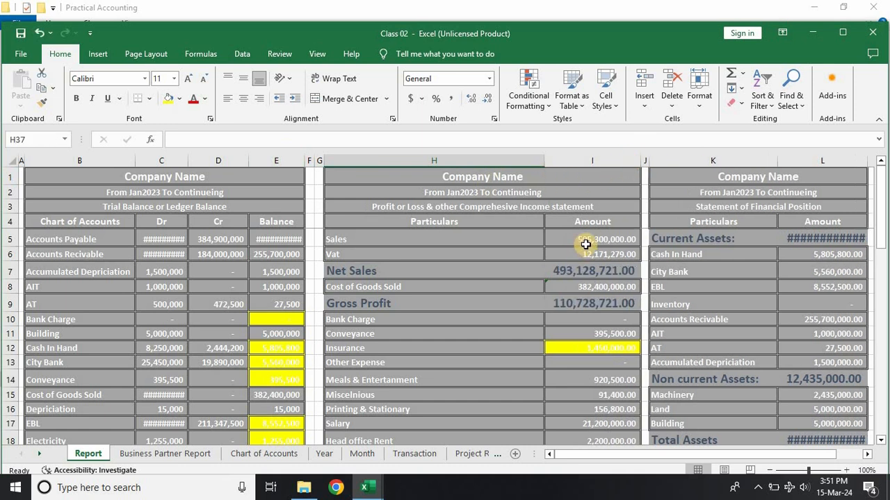
{"action": "left_click", "coordinate": [614, 239]}
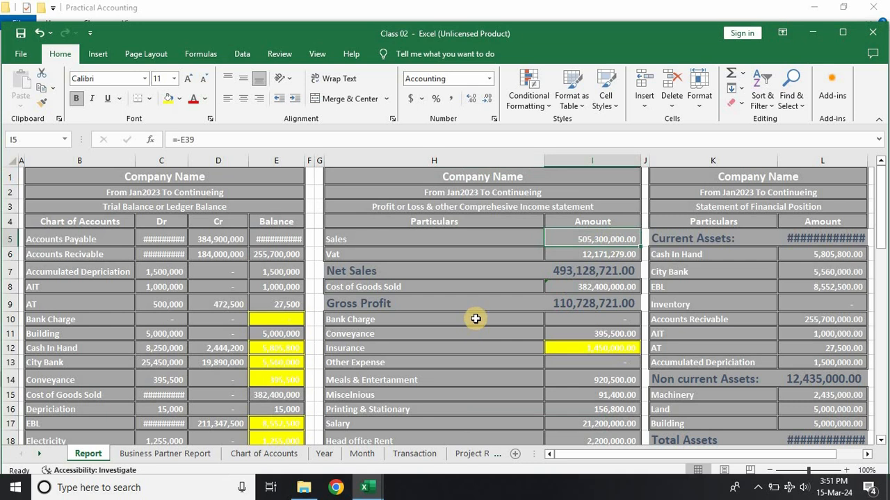
Step: View the Project Report sheet, and move the Transaction sheet after it to the end of the workbook
{"action": "left_click", "coordinate": [462, 456]}
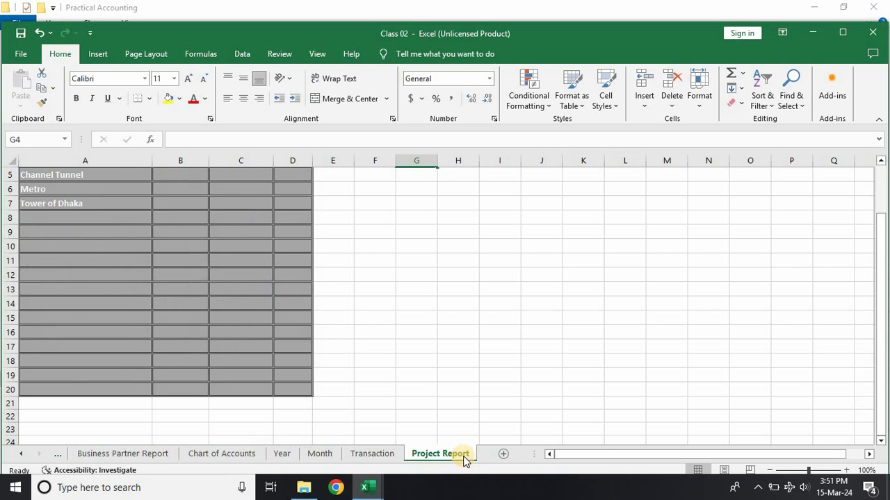
{"action": "left_click", "coordinate": [382, 455]}
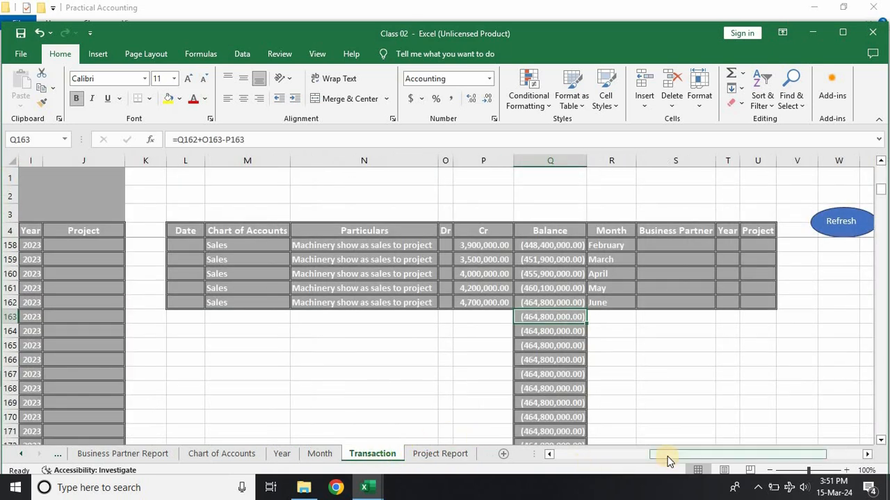
{"action": "left_click_drag", "start_coordinate": [444, 453], "coordinate": [345, 452]}
{"action": "left_click", "coordinate": [439, 454]}
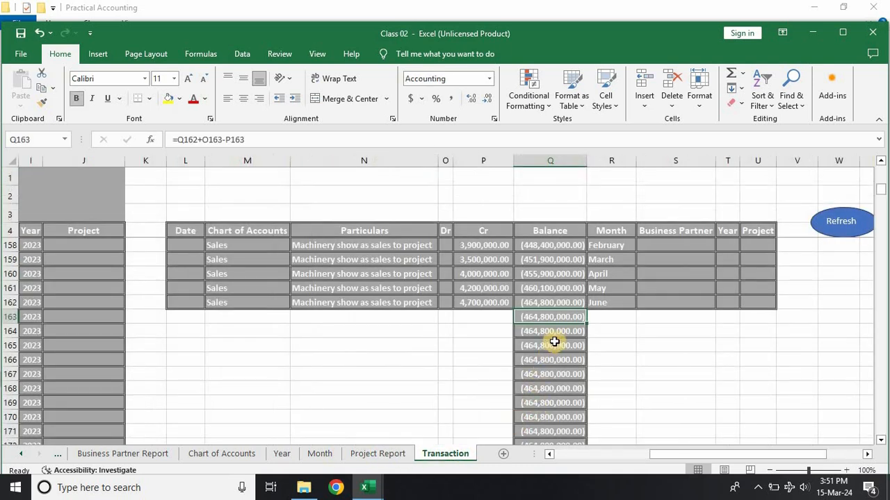
Step: Check the total of the Cr amounts in the filtered Sales ledger, from P9 down to its last entry
{"action": "scroll", "coordinate": [369, 355], "scroll_direction": "up", "scroll_amount": 2}
{"action": "scroll", "coordinate": [368, 353], "scroll_direction": "down", "scroll_amount": 2}
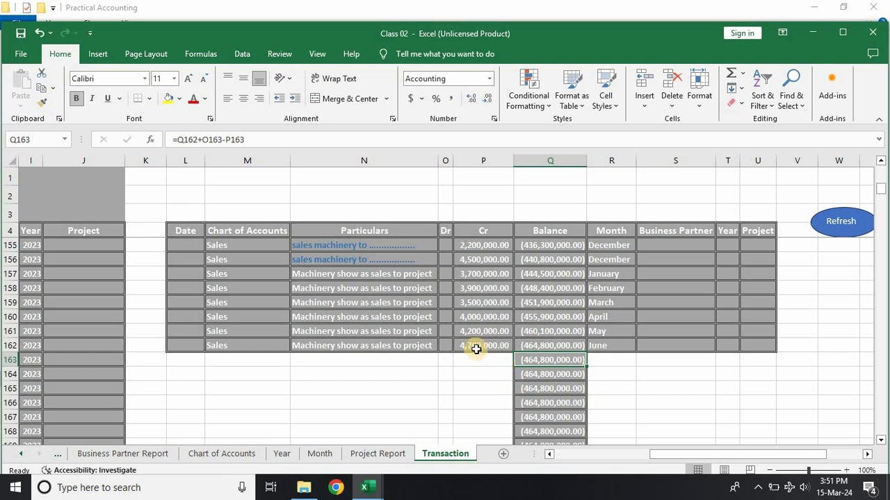
{"action": "left_click", "coordinate": [478, 359]}
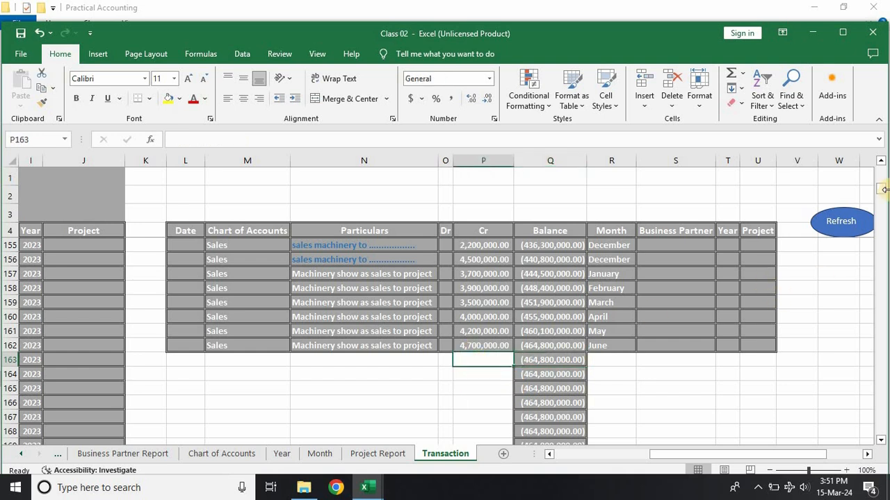
{"action": "left_click_drag", "start_coordinate": [883, 196], "coordinate": [883, 173]}
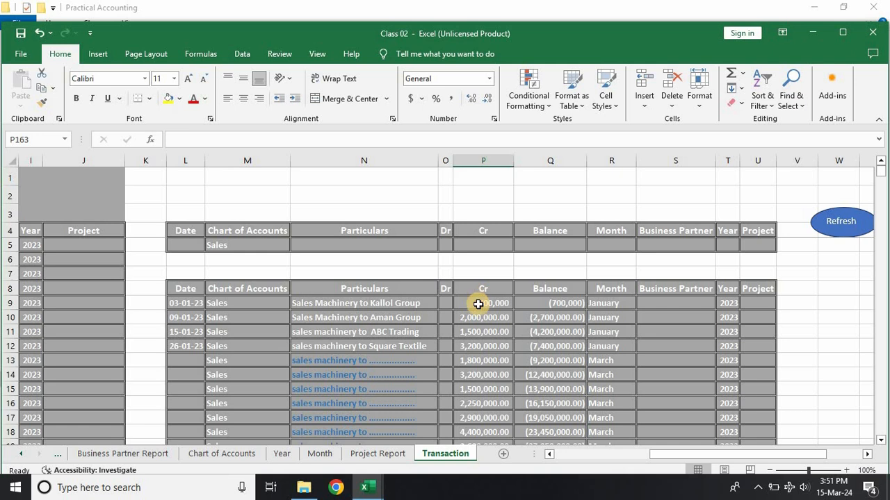
{"action": "left_click", "coordinate": [478, 304]}
{"action": "key", "text": "ctrl+shift+Down"}
{"action": "scroll", "coordinate": [487, 323], "scroll_direction": "down", "scroll_amount": 14}
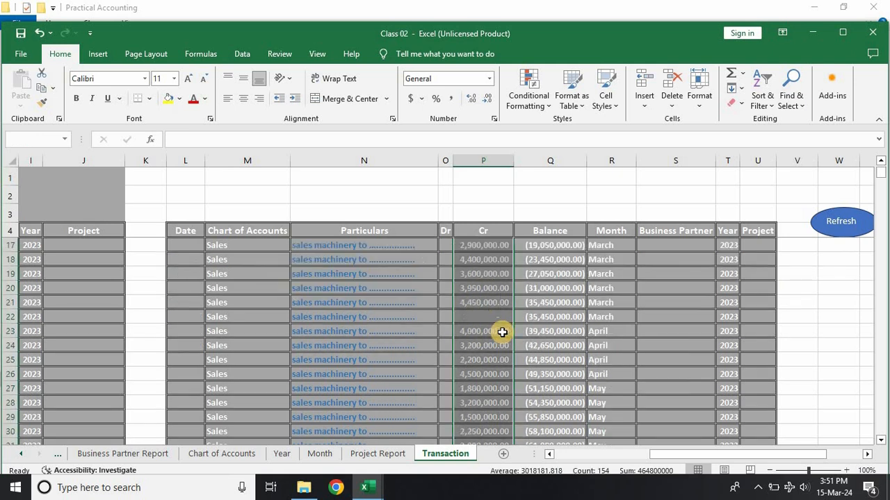
{"action": "scroll", "coordinate": [504, 335], "scroll_direction": "down", "scroll_amount": 17}
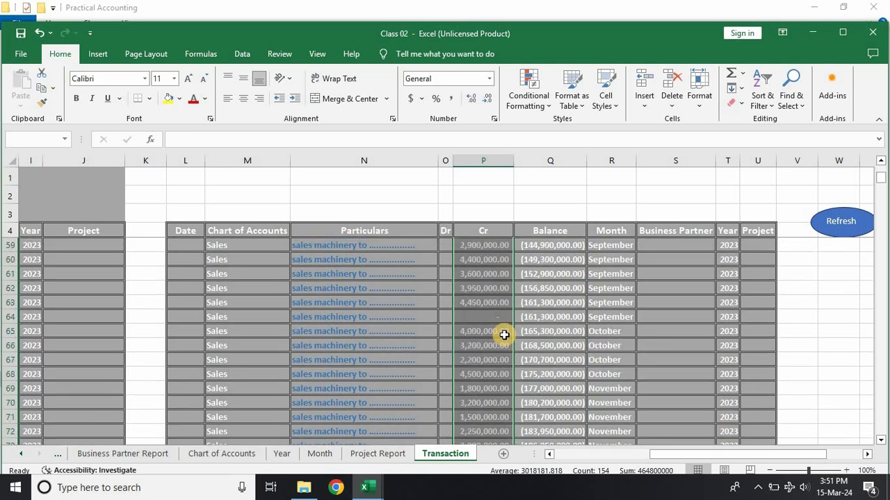
{"action": "scroll", "coordinate": [504, 336], "scroll_direction": "down", "scroll_amount": 18}
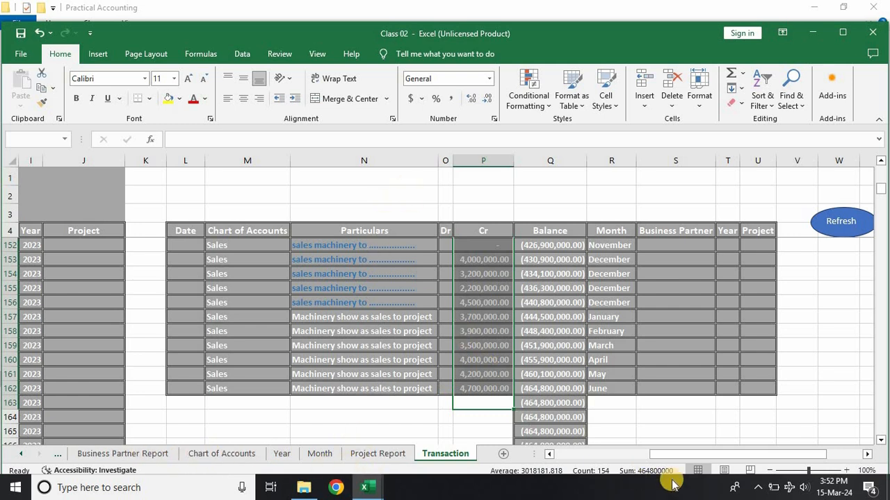
Step: Widen the Amount column of the Report sheet's Statement of Financial Position and check the Diff formula in L39
{"action": "left_click_drag", "start_coordinate": [680, 459], "coordinate": [542, 473]}
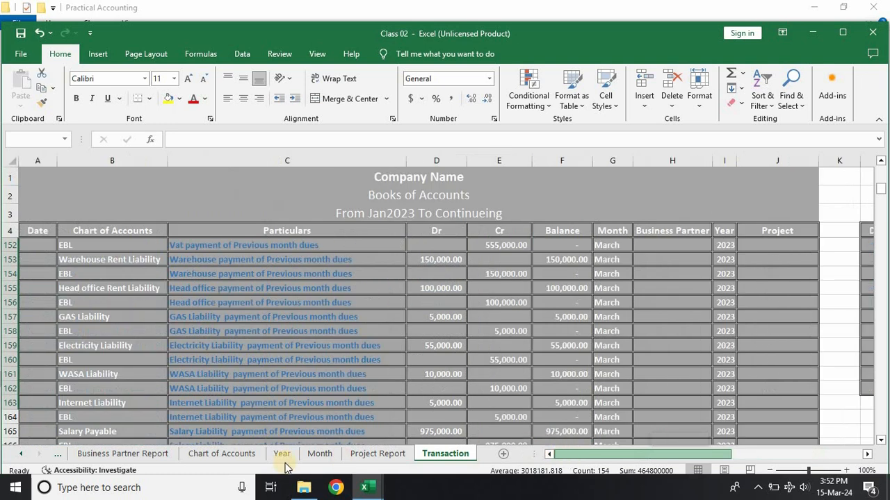
{"action": "left_click", "coordinate": [23, 455]}
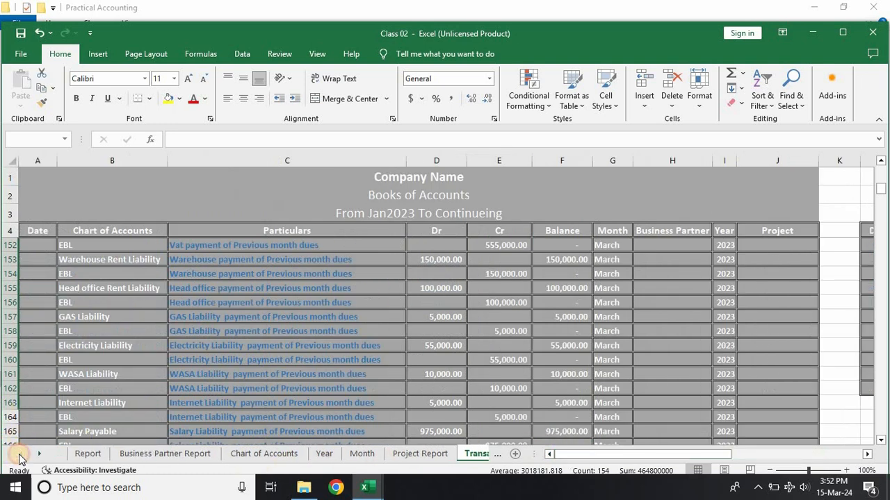
{"action": "left_click", "coordinate": [88, 453]}
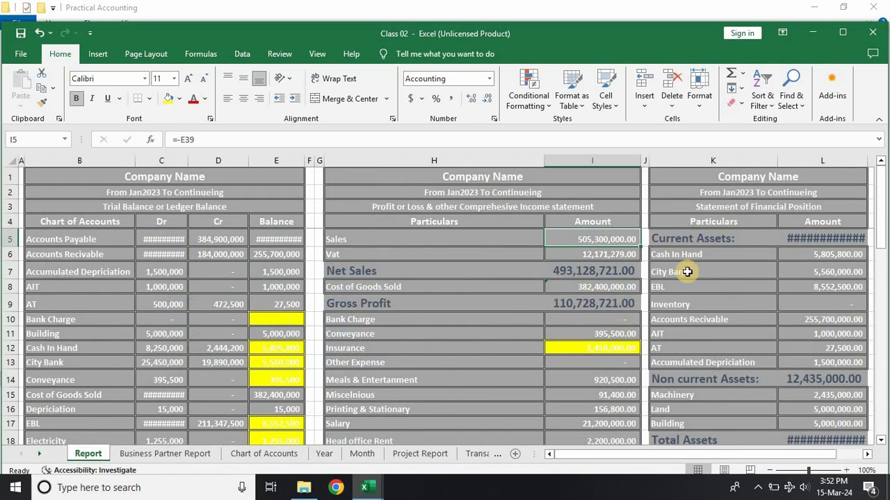
{"action": "left_click_drag", "start_coordinate": [722, 456], "coordinate": [748, 457]}
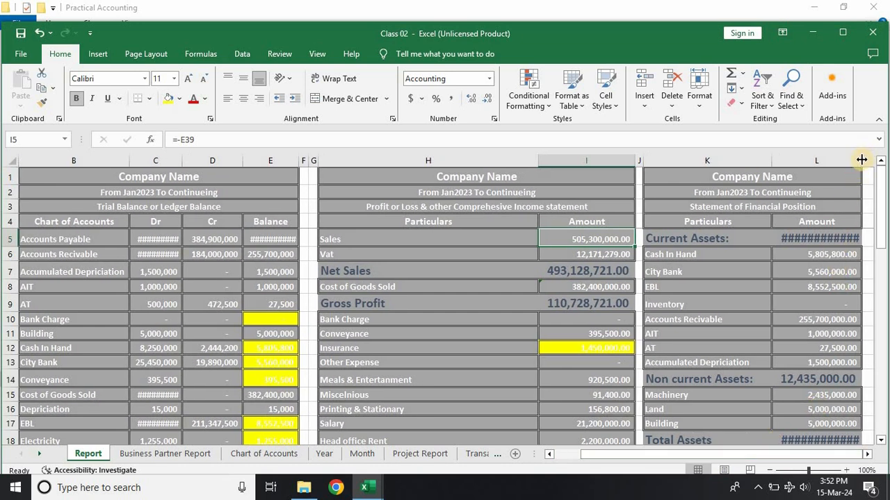
{"action": "left_click_drag", "start_coordinate": [861, 160], "coordinate": [867, 160]}
{"action": "scroll", "coordinate": [794, 318], "scroll_direction": "down", "scroll_amount": 8}
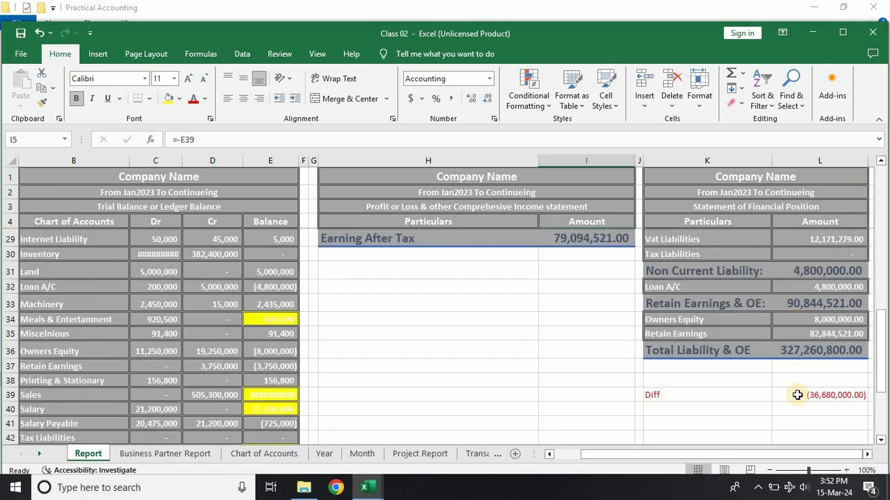
{"action": "left_click", "coordinate": [825, 396]}
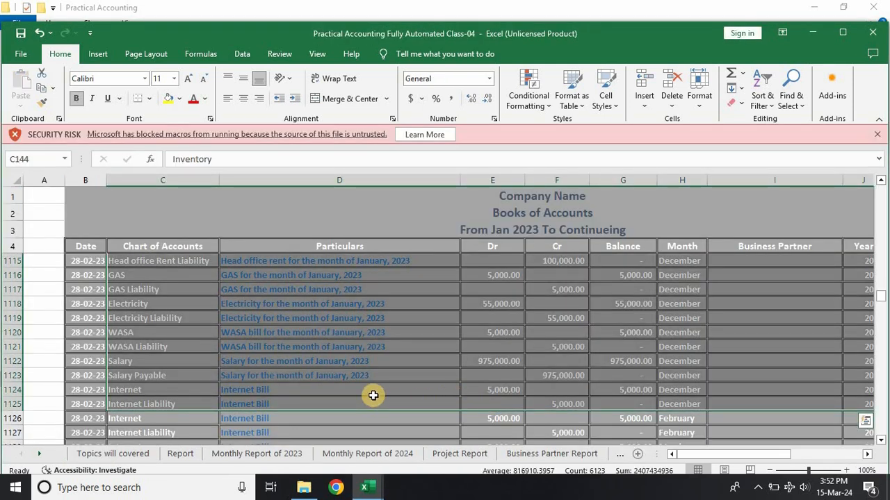
Step: Save and close the Practical Accounting Fully Automated Class-04 workbook
{"action": "scroll", "coordinate": [497, 352], "scroll_direction": "down", "scroll_amount": 4}
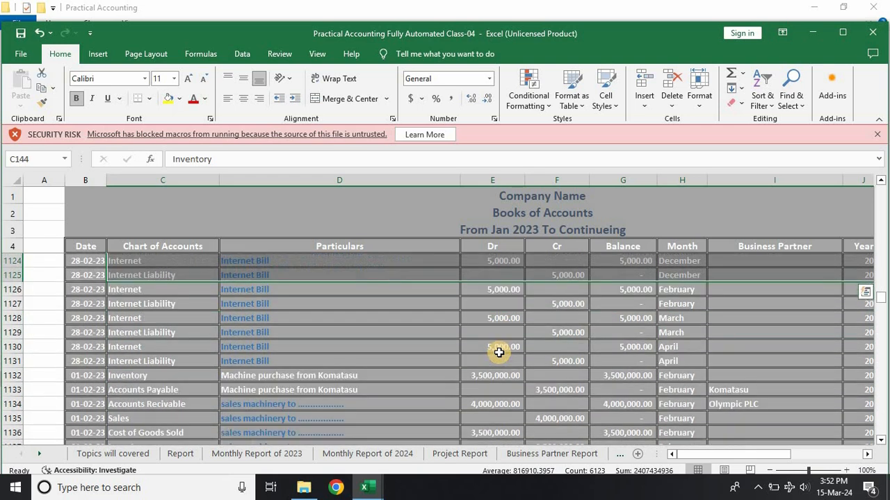
{"action": "scroll", "coordinate": [498, 352], "scroll_direction": "up", "scroll_amount": 2}
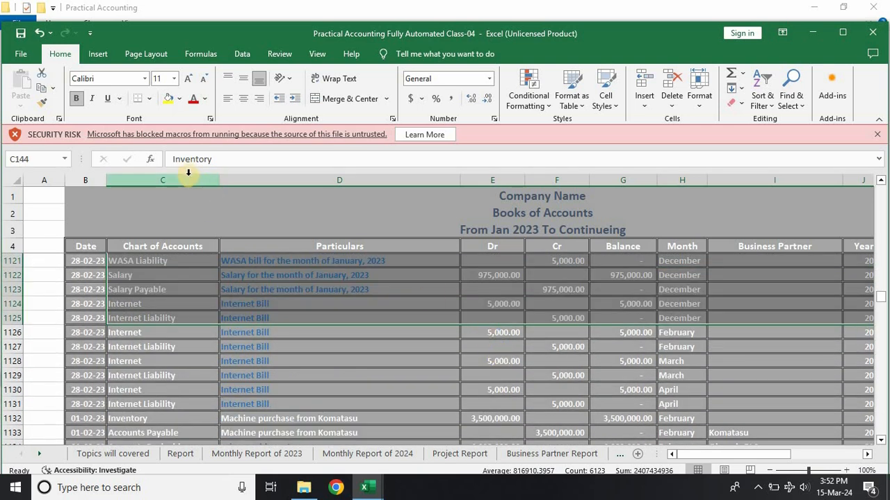
{"action": "left_click", "coordinate": [21, 35]}
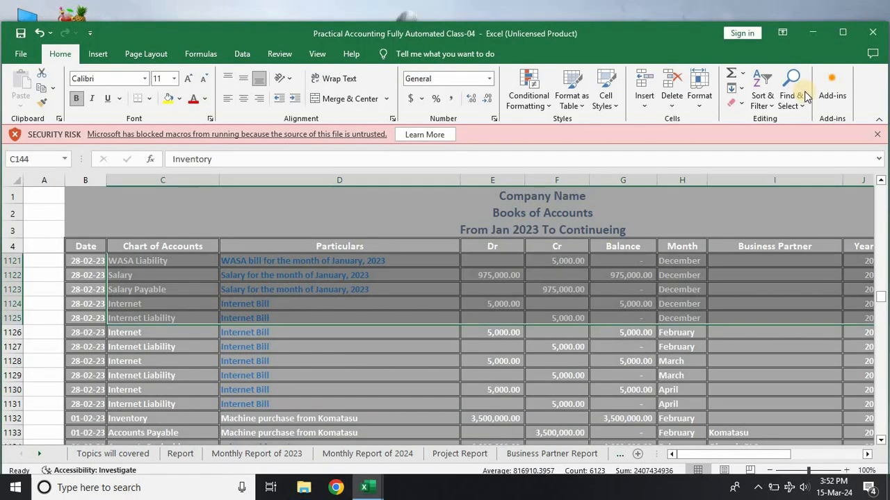
{"action": "left_click", "coordinate": [875, 33]}
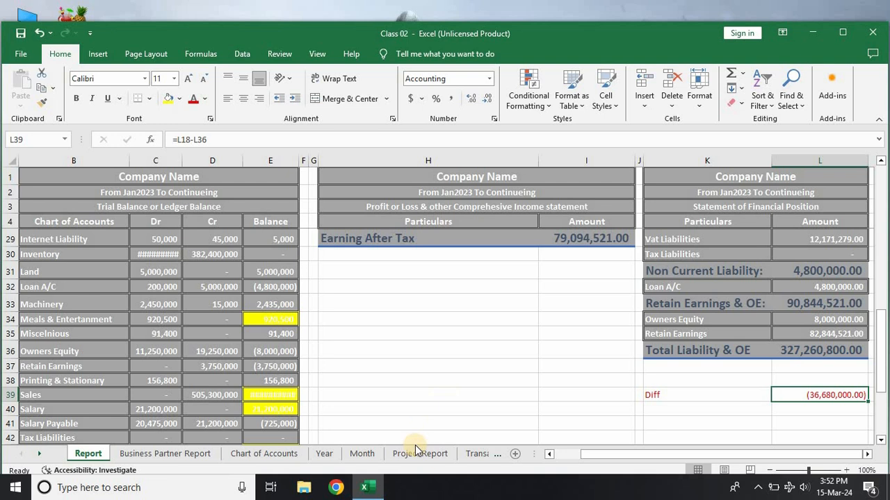
Step: Undo the recent column width changes on the Report sheet of Class 02 and return to the Transaction sheet
{"action": "left_click", "coordinate": [475, 454]}
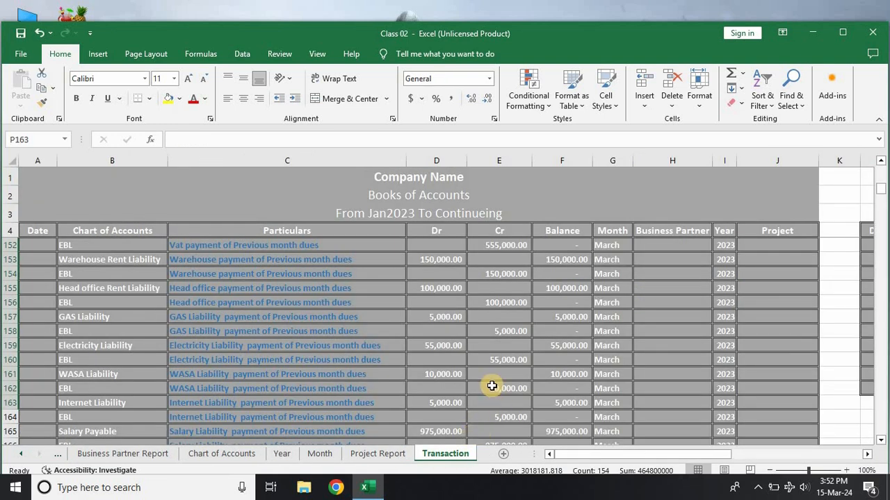
{"action": "key", "text": "ctrl+z"}
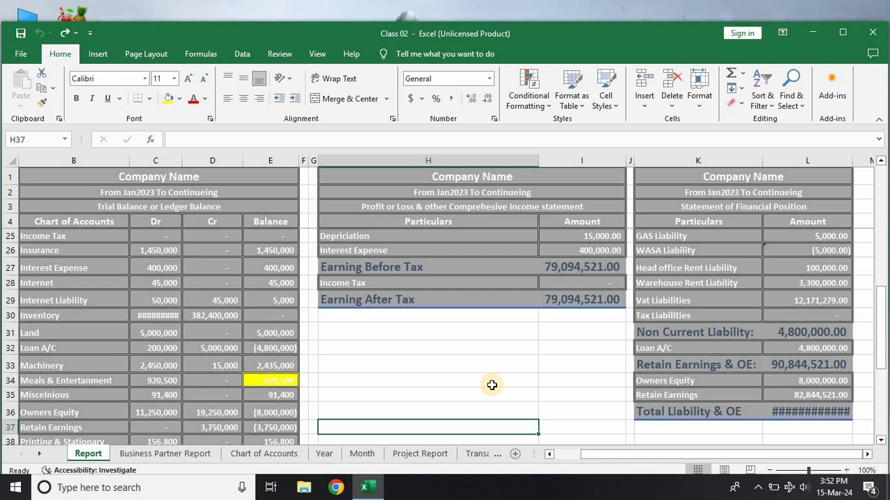
{"action": "left_click", "coordinate": [478, 453]}
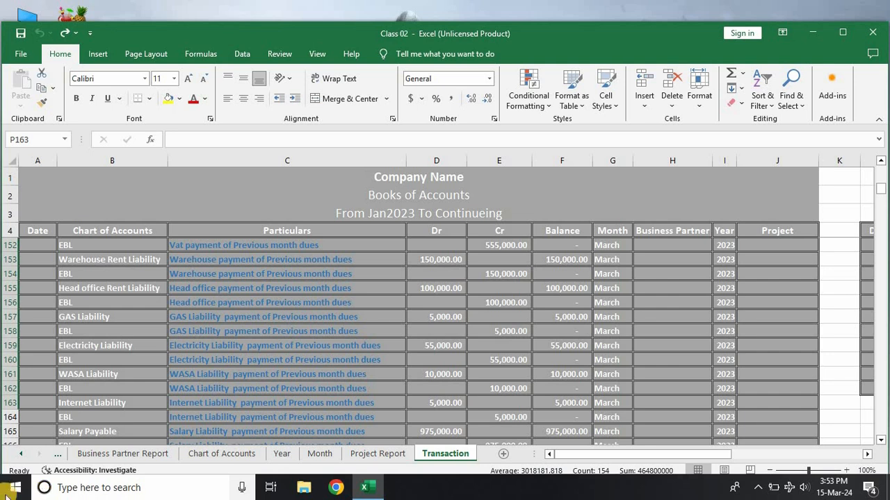
Step: Clear the contents of the Transaction sheet's Date through Business Partner columns from row 81 down to the last row
{"action": "left_click", "coordinate": [881, 165]}
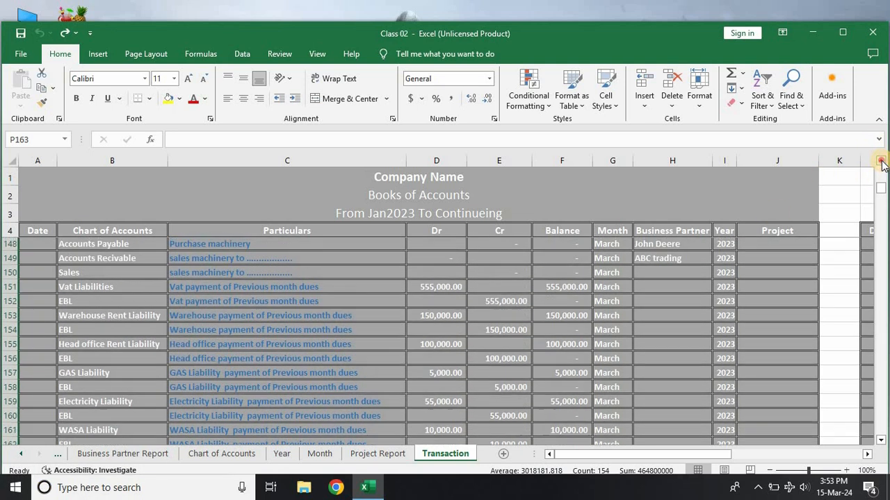
{"action": "left_click", "coordinate": [881, 163]}
{"action": "left_click", "coordinate": [881, 164]}
{"action": "left_click", "coordinate": [881, 163]}
{"action": "left_click", "coordinate": [881, 163]}
{"action": "left_click", "coordinate": [881, 163]}
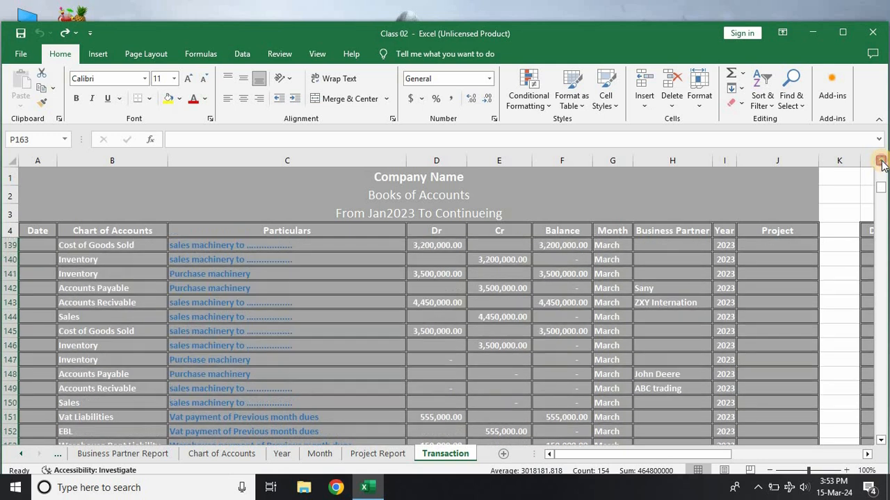
{"action": "left_click", "coordinate": [882, 163]}
{"action": "left_click", "coordinate": [882, 163]}
{"action": "left_click_drag", "start_coordinate": [881, 164], "coordinate": [882, 164]}
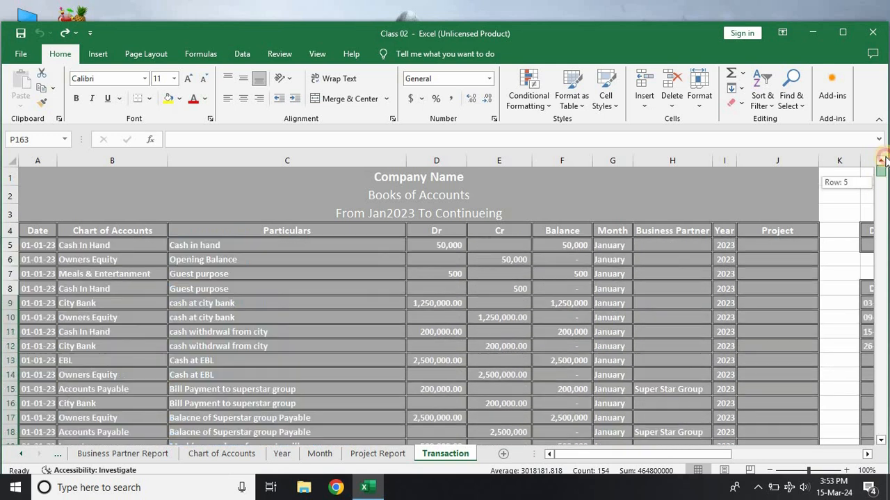
{"action": "scroll", "coordinate": [512, 356], "scroll_direction": "down", "scroll_amount": 10}
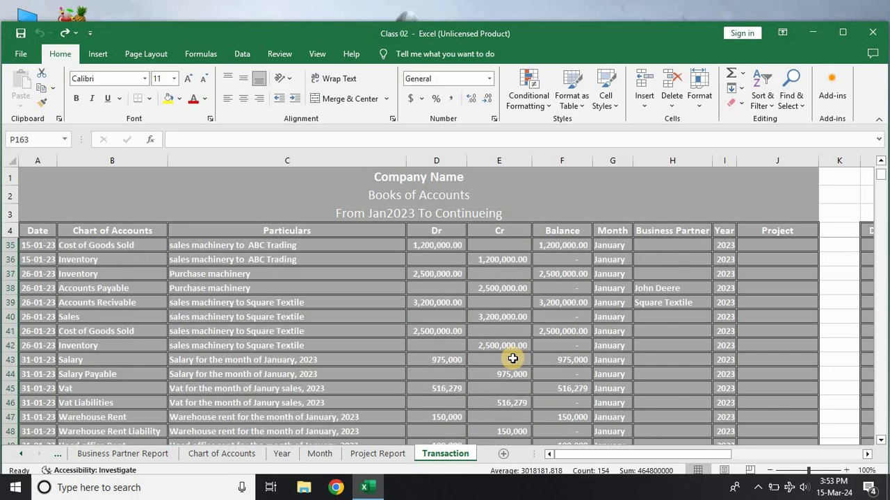
{"action": "scroll", "coordinate": [306, 392], "scroll_direction": "down", "scroll_amount": 19}
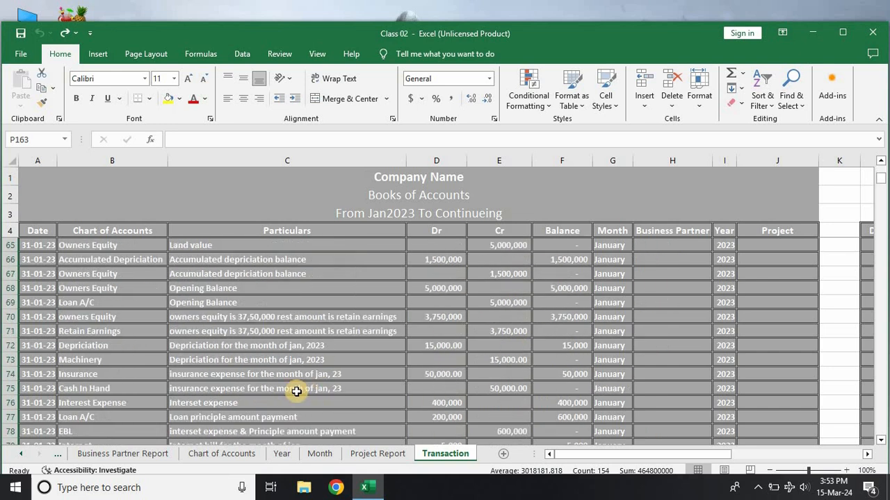
{"action": "scroll", "coordinate": [70, 317], "scroll_direction": "up", "scroll_amount": 5}
{"action": "left_click_drag", "start_coordinate": [35, 302], "coordinate": [649, 375]}
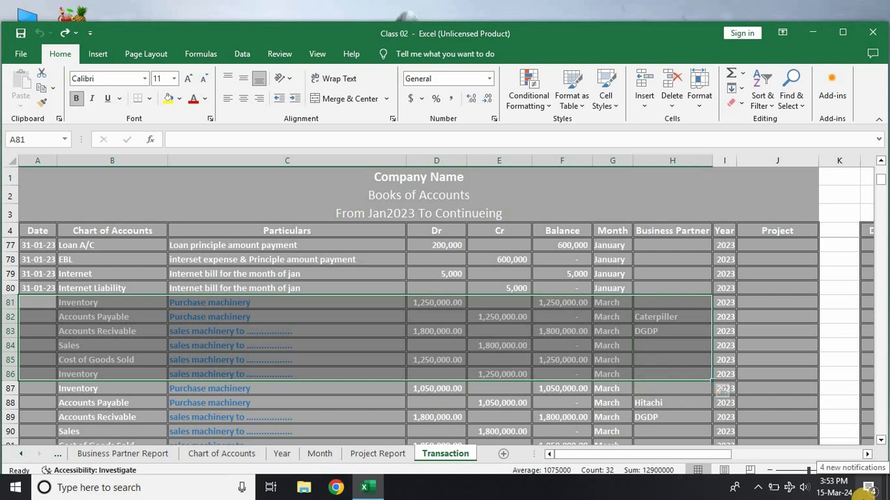
{"action": "key", "text": "ctrl+shift+Down"}
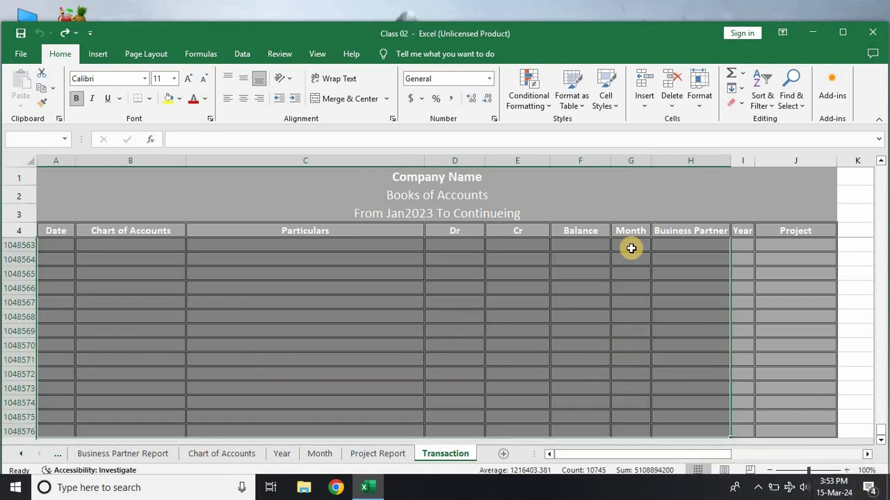
{"action": "left_click", "coordinate": [738, 107]}
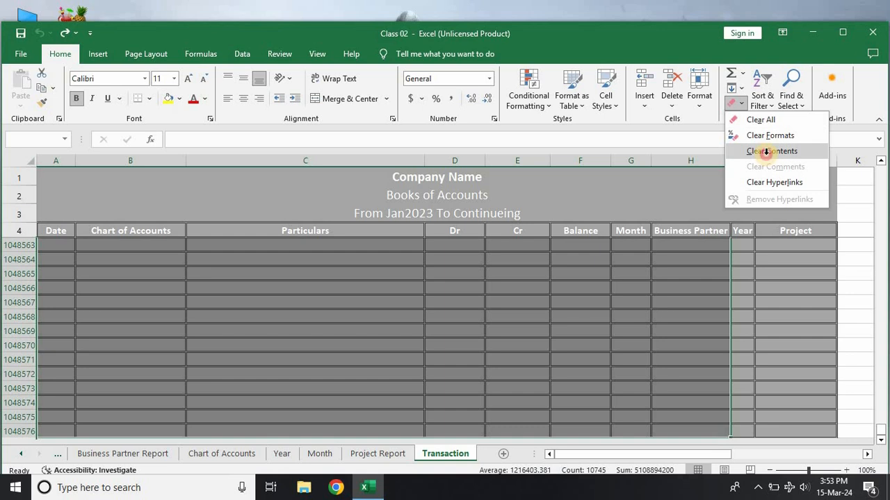
{"action": "left_click", "coordinate": [770, 151]}
Step: Examine the remaining January 2023 entries from row 80 upward, including the Accounts Payable and Accounts Recivable entries in B38:B39
{"action": "left_click", "coordinate": [280, 316]}
{"action": "key", "text": "ctrl+Up"}
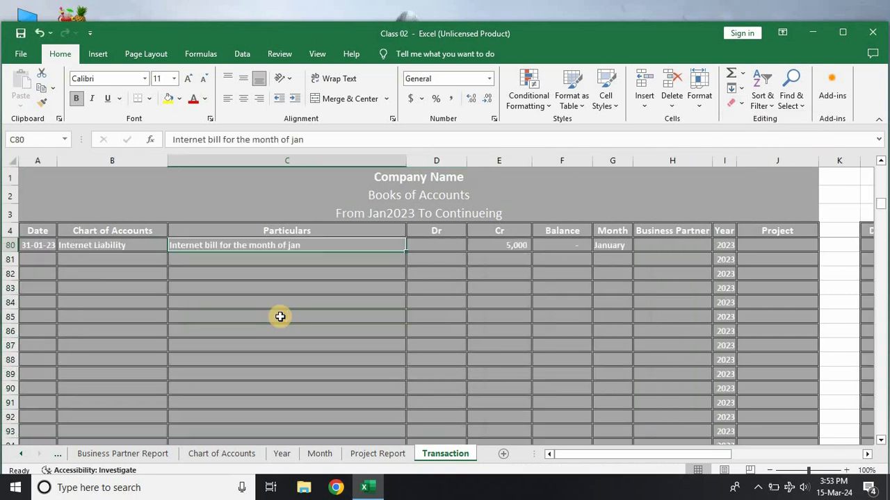
{"action": "key", "text": "Down"}
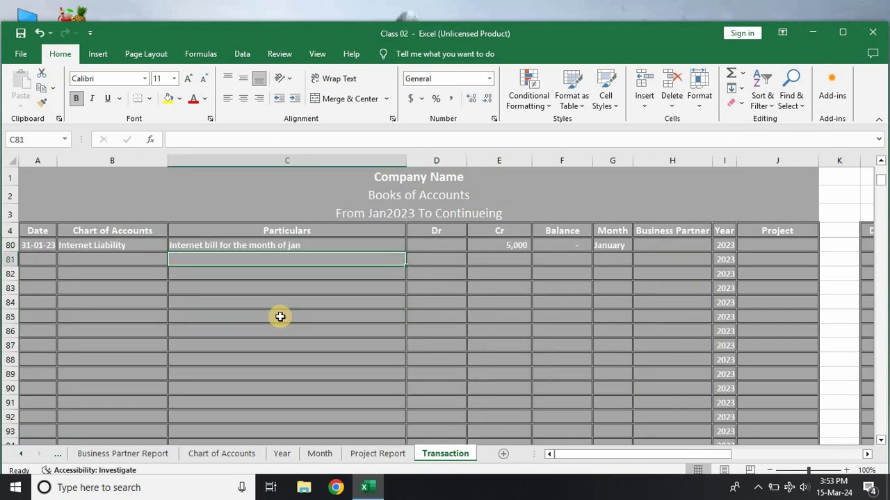
{"action": "scroll", "coordinate": [280, 317], "scroll_direction": "up", "scroll_amount": 4}
{"action": "scroll", "coordinate": [280, 317], "scroll_direction": "down", "scroll_amount": 1}
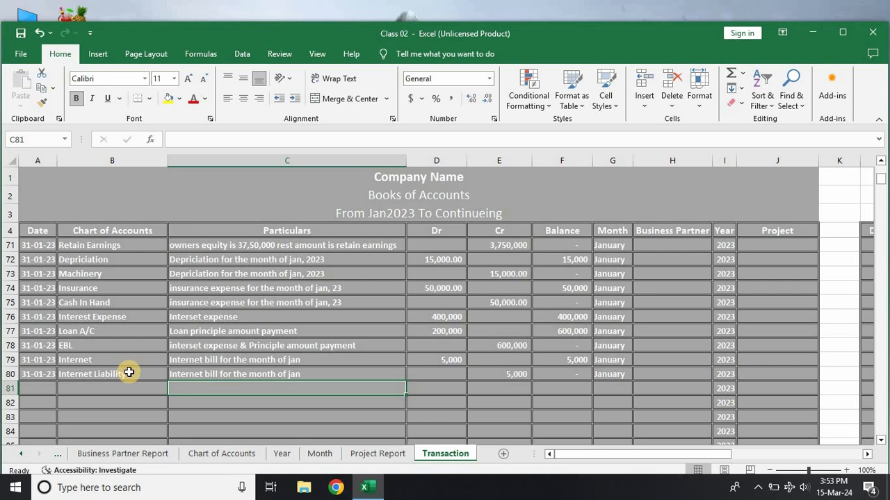
{"action": "scroll", "coordinate": [129, 373], "scroll_direction": "up", "scroll_amount": 5}
{"action": "scroll", "coordinate": [128, 373], "scroll_direction": "down", "scroll_amount": 3}
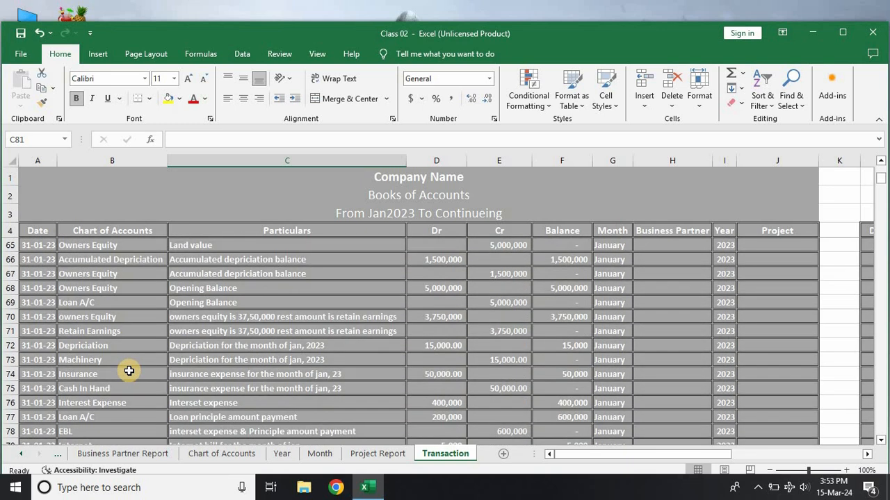
{"action": "scroll", "coordinate": [129, 371], "scroll_direction": "up", "scroll_amount": 3}
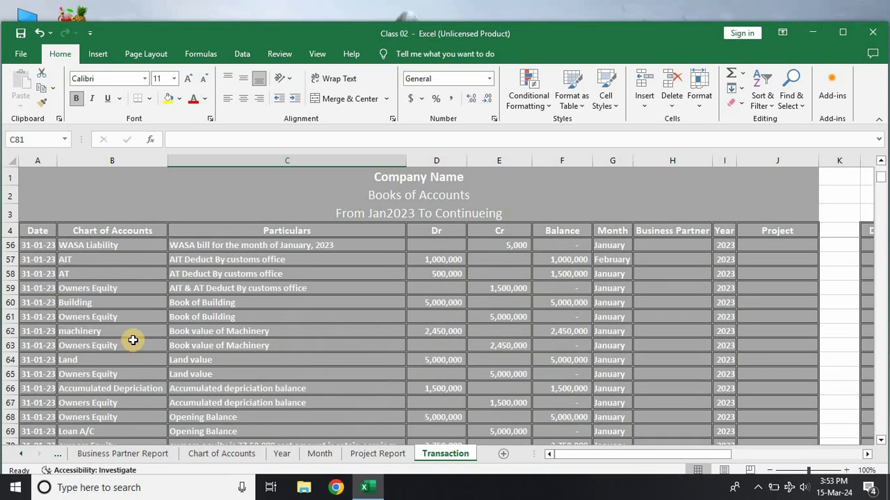
{"action": "scroll", "coordinate": [130, 320], "scroll_direction": "up", "scroll_amount": 3}
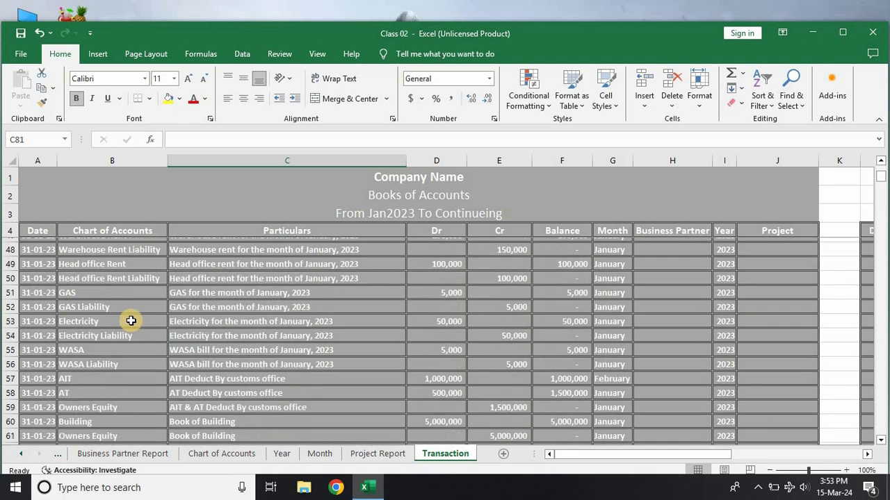
{"action": "scroll", "coordinate": [131, 320], "scroll_direction": "up", "scroll_amount": 4}
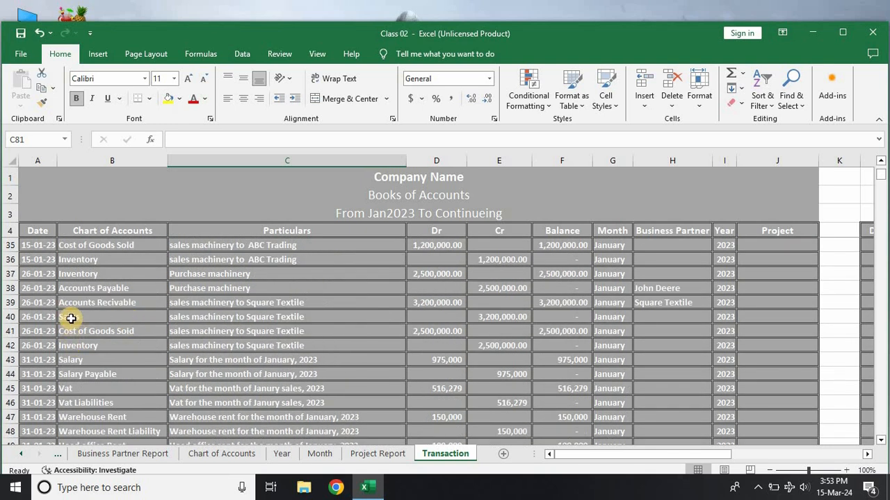
{"action": "left_click_drag", "start_coordinate": [70, 288], "coordinate": [124, 299]}
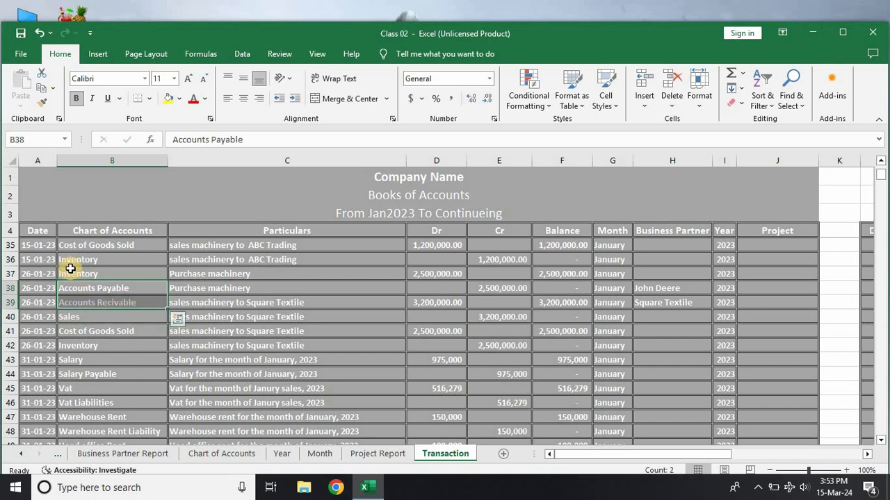
Step: Copy the machinery purchase and sale entries in B37:E42 of the Transaction sheet to the blank rows starting at B81
{"action": "left_click_drag", "start_coordinate": [70, 269], "coordinate": [328, 348]}
{"action": "left_click_drag", "start_coordinate": [446, 350], "coordinate": [469, 348]}
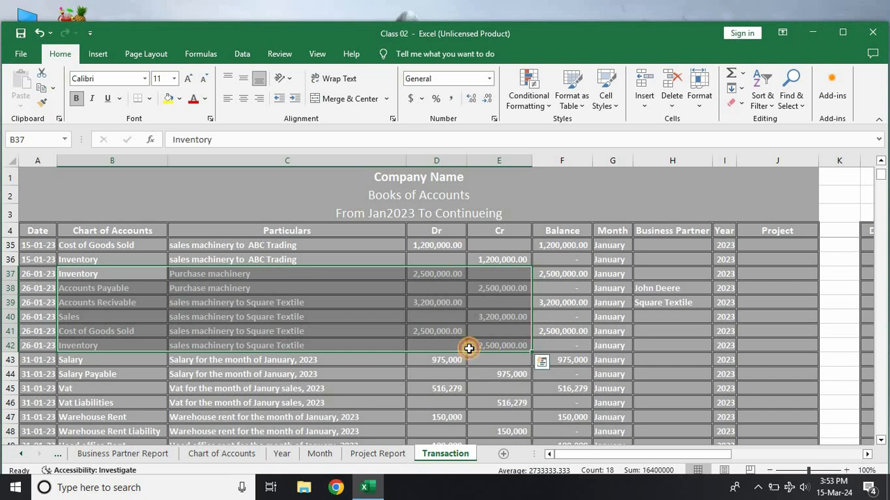
{"action": "key", "text": "ctrl+c"}
{"action": "scroll", "coordinate": [237, 398], "scroll_direction": "down", "scroll_amount": 15}
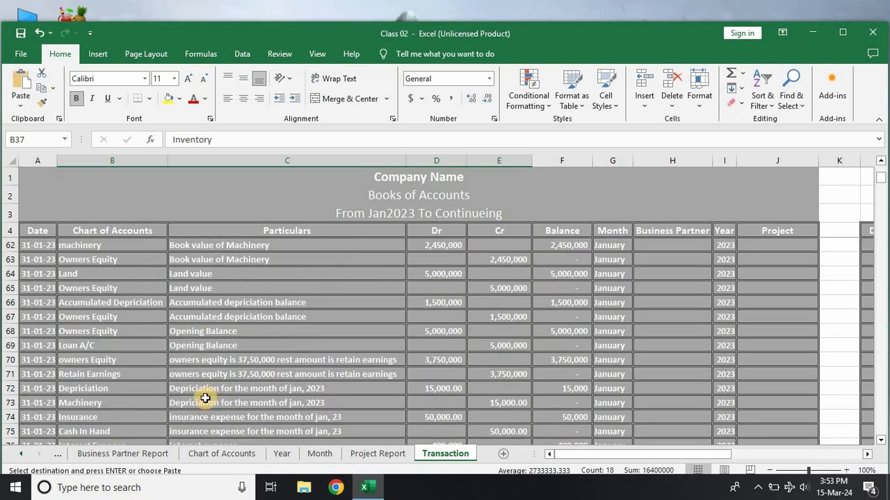
{"action": "scroll", "coordinate": [139, 303], "scroll_direction": "up", "scroll_amount": 1}
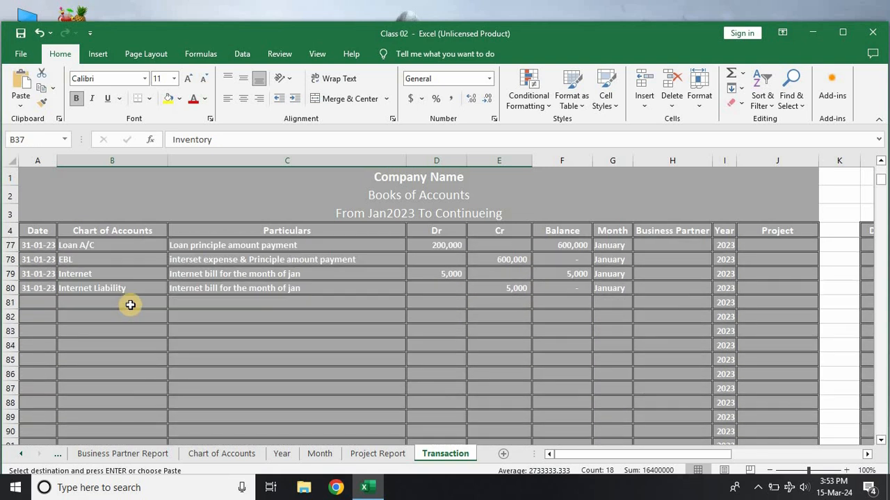
{"action": "left_click", "coordinate": [130, 304]}
{"action": "key", "text": "ctrl+v"}
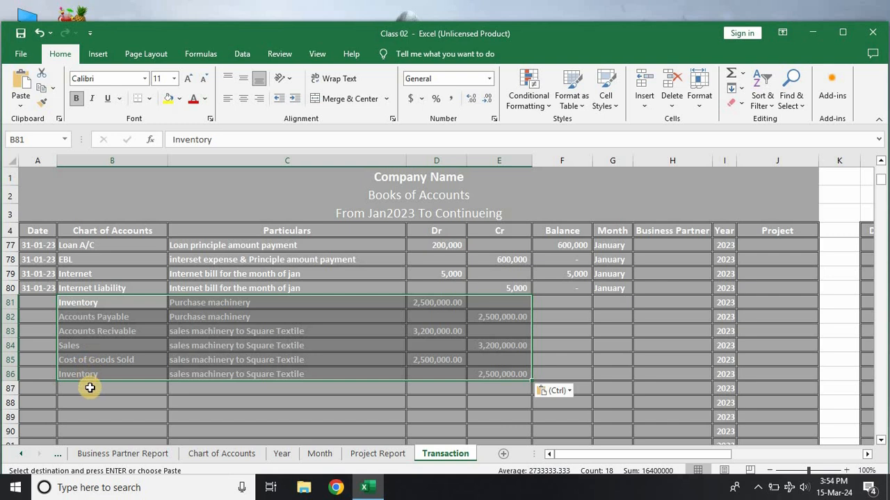
Step: Paste the same six-row block of entries four more times, at B87, B93, B99 and B105
{"action": "left_click", "coordinate": [89, 387]}
{"action": "key", "text": "ctrl+v"}
{"action": "scroll", "coordinate": [103, 384], "scroll_direction": "down", "scroll_amount": 4}
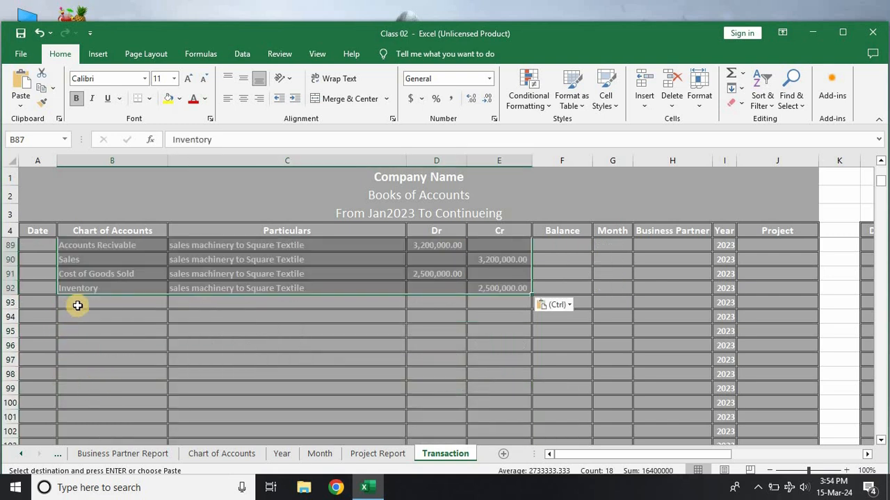
{"action": "left_click", "coordinate": [76, 304]}
{"action": "key", "text": "ctrl+v"}
{"action": "left_click", "coordinate": [75, 389]}
{"action": "key", "text": "ctrl+v"}
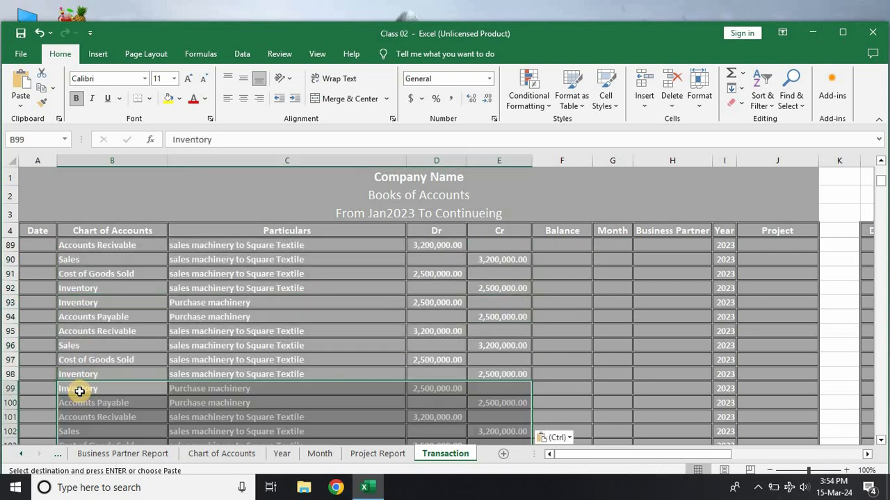
{"action": "scroll", "coordinate": [79, 371], "scroll_direction": "down", "scroll_amount": 3}
{"action": "left_click", "coordinate": [84, 347]}
{"action": "key", "text": "ctrl+v"}
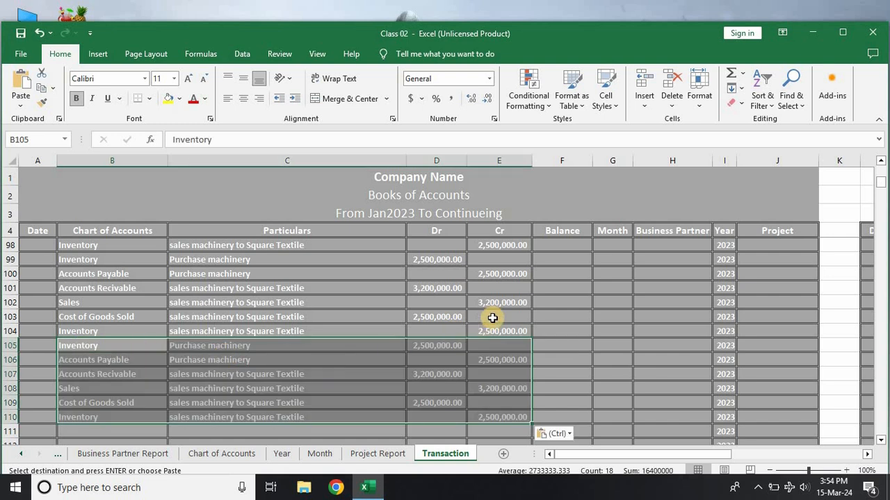
Step: Fill the Balance formula from F80 down to row 1954 and return to the end of the entries in Particulars
{"action": "scroll", "coordinate": [494, 312], "scroll_direction": "up", "scroll_amount": 10}
{"action": "scroll", "coordinate": [494, 312], "scroll_direction": "down", "scroll_amount": 1}
{"action": "scroll", "coordinate": [544, 310], "scroll_direction": "down", "scroll_amount": 3}
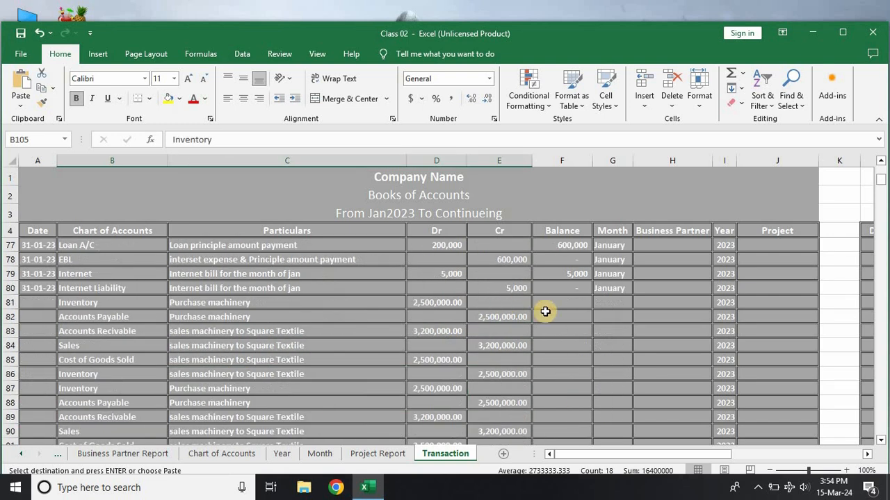
{"action": "scroll", "coordinate": [562, 348], "scroll_direction": "up", "scroll_amount": 1}
{"action": "left_click", "coordinate": [578, 333]}
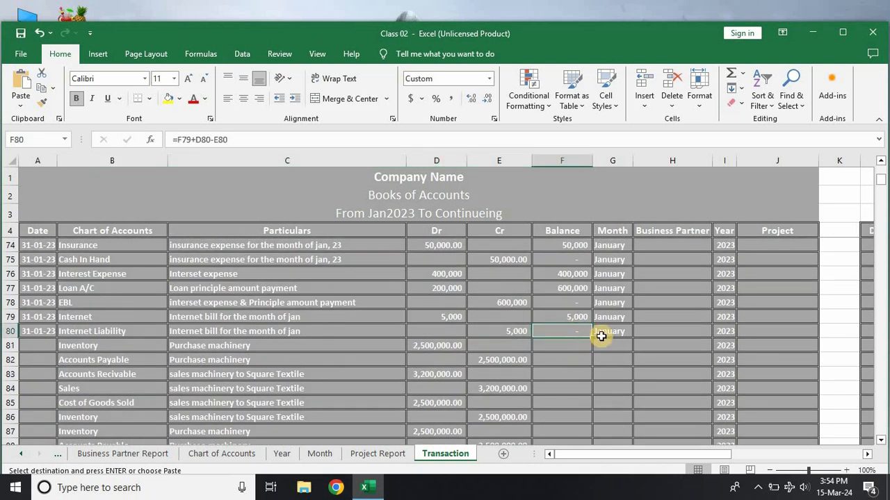
{"action": "left_click_drag", "start_coordinate": [590, 337], "coordinate": [591, 485]}
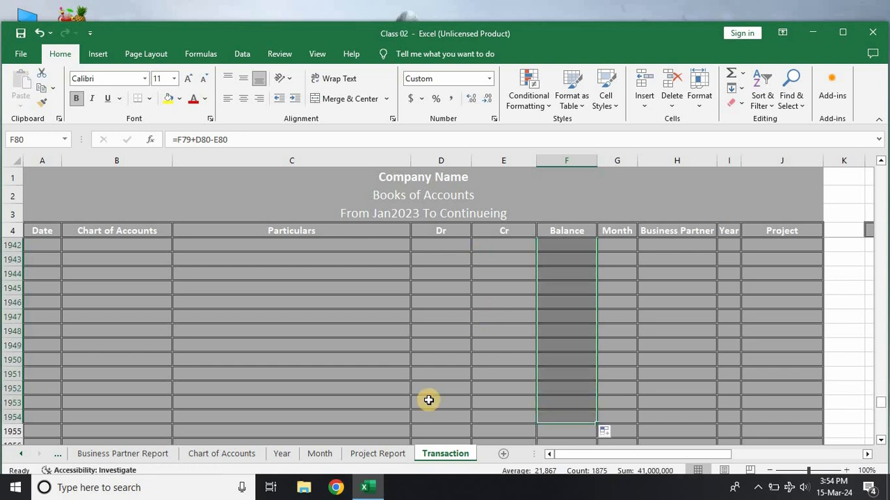
{"action": "left_click", "coordinate": [285, 387]}
{"action": "key", "text": "ctrl+Up"}
{"action": "key", "text": "Down"}
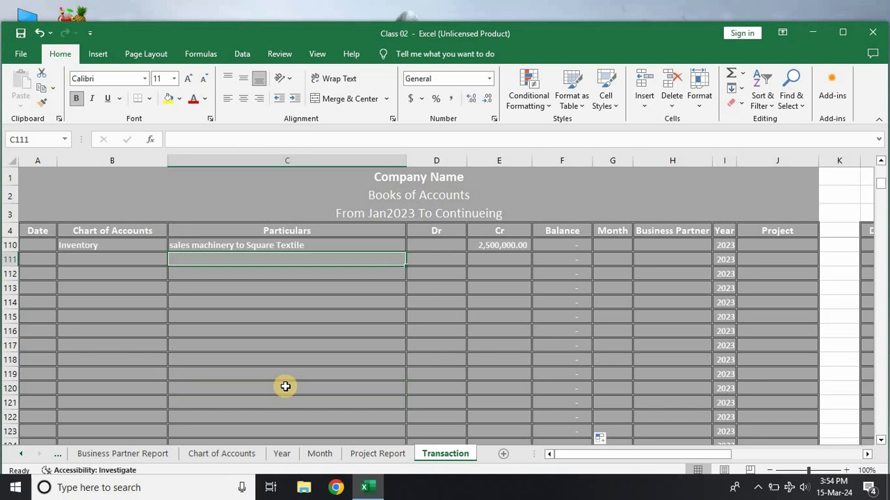
Step: Extend the Month series from G80 by one row to put February in G81
{"action": "scroll", "coordinate": [288, 361], "scroll_direction": "up", "scroll_amount": 4}
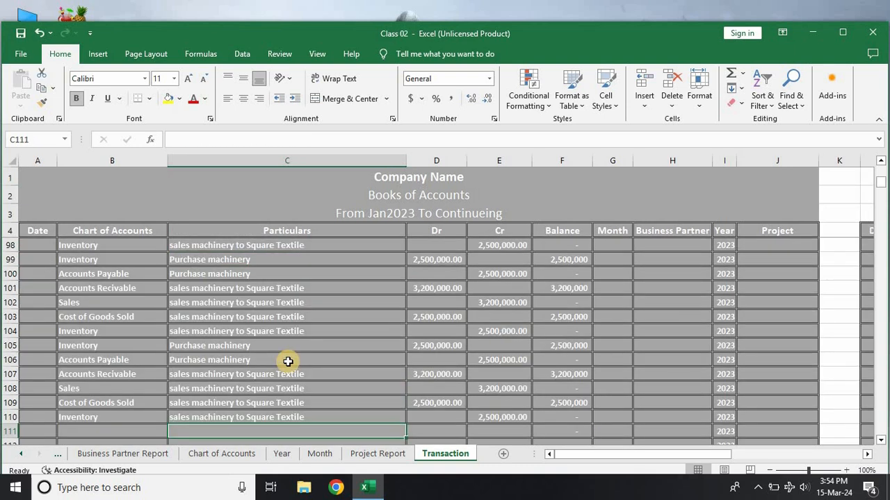
{"action": "scroll", "coordinate": [288, 361], "scroll_direction": "up", "scroll_amount": 2}
{"action": "scroll", "coordinate": [345, 344], "scroll_direction": "up", "scroll_amount": 5}
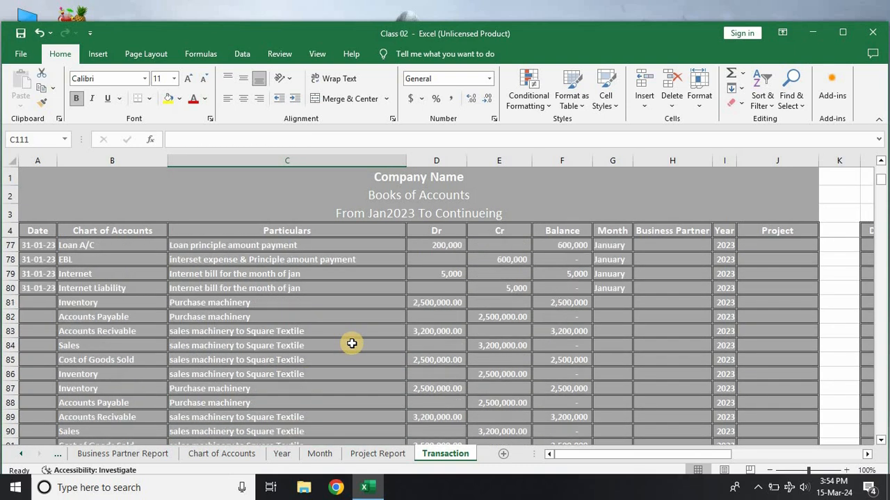
{"action": "left_click", "coordinate": [628, 305]}
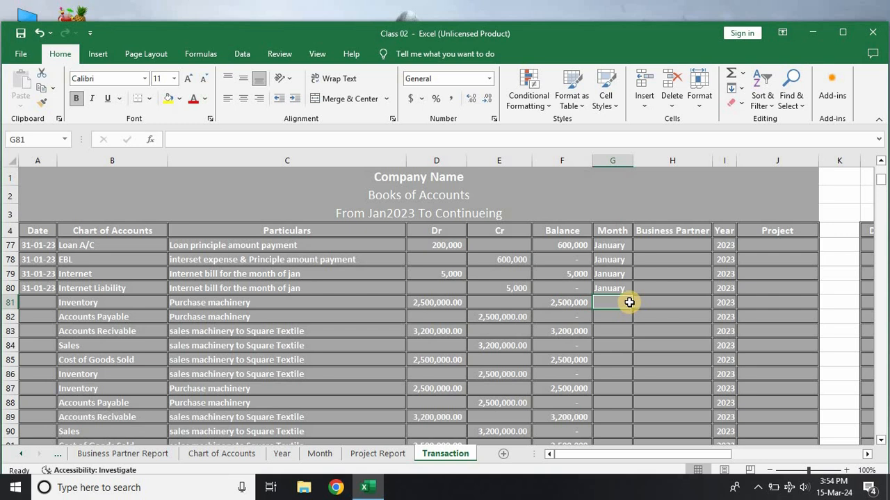
{"action": "left_click", "coordinate": [618, 283]}
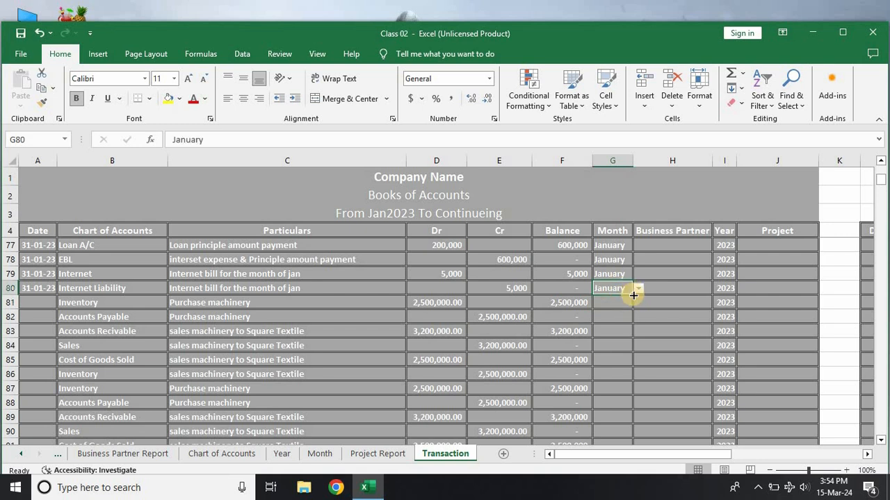
{"action": "left_click_drag", "start_coordinate": [633, 296], "coordinate": [626, 301]}
{"action": "left_click", "coordinate": [625, 303]}
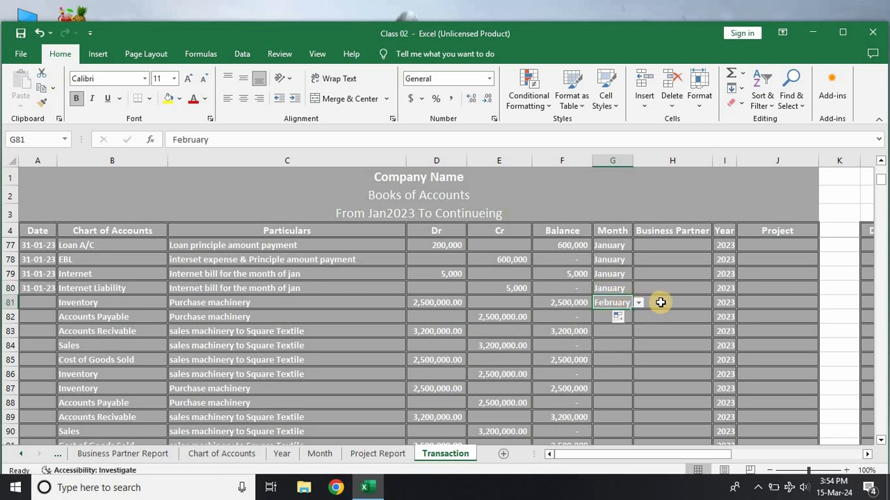
Step: Copy February from G81 into the Month cells G82:G228
{"action": "left_click", "coordinate": [661, 302]}
{"action": "left_click", "coordinate": [670, 285]}
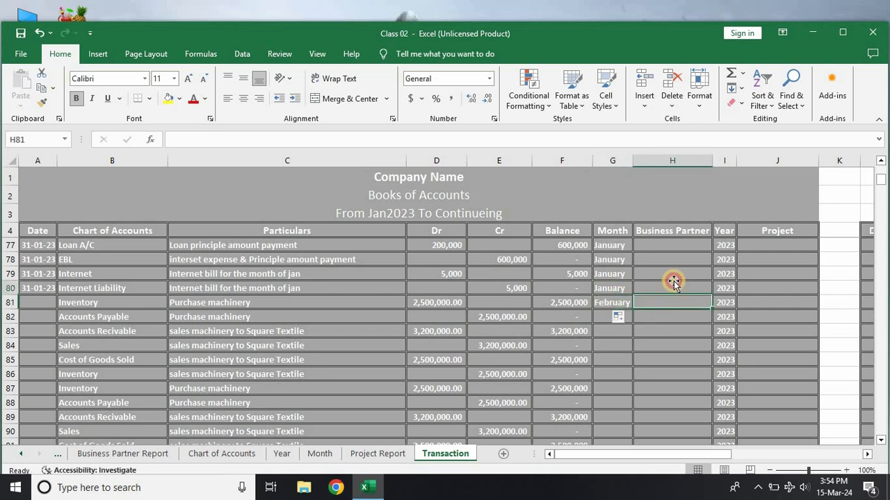
{"action": "left_click", "coordinate": [622, 304]}
{"action": "key", "text": "ctrl+c"}
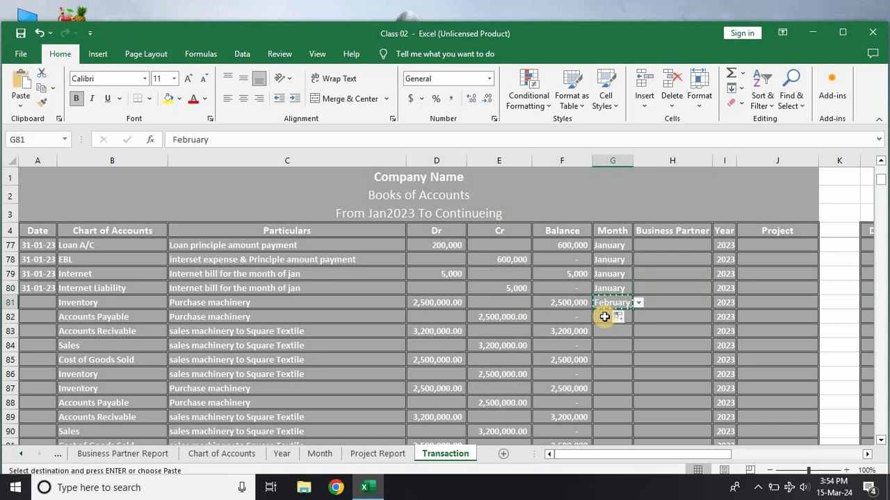
{"action": "left_click_drag", "start_coordinate": [601, 313], "coordinate": [604, 419]}
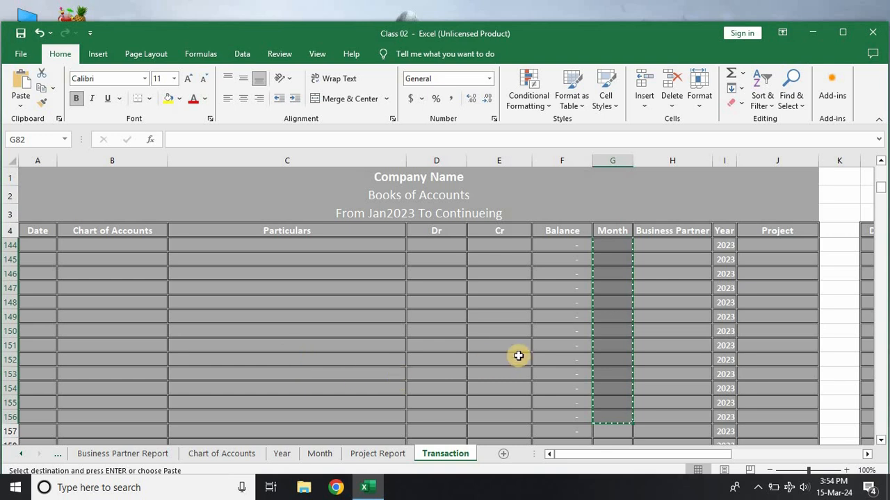
{"action": "scroll", "coordinate": [589, 325], "scroll_direction": "up", "scroll_amount": 5}
{"action": "scroll", "coordinate": [590, 325], "scroll_direction": "up", "scroll_amount": 19}
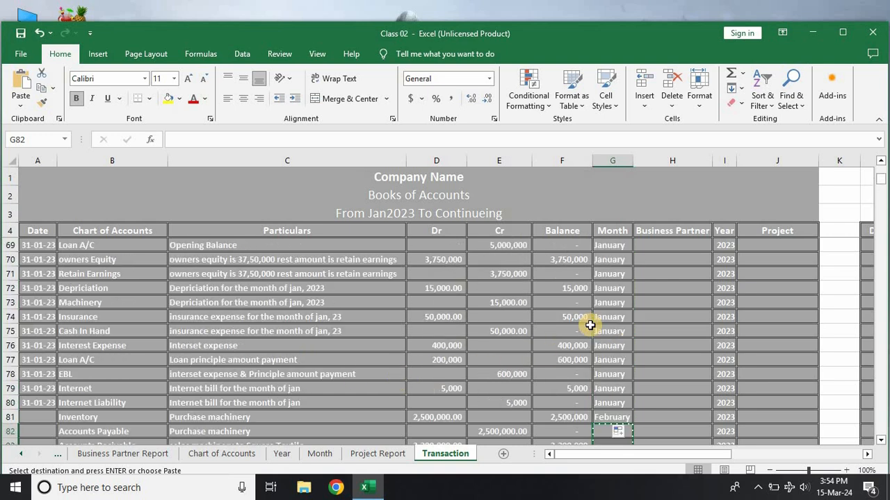
{"action": "left_click", "coordinate": [609, 377]}
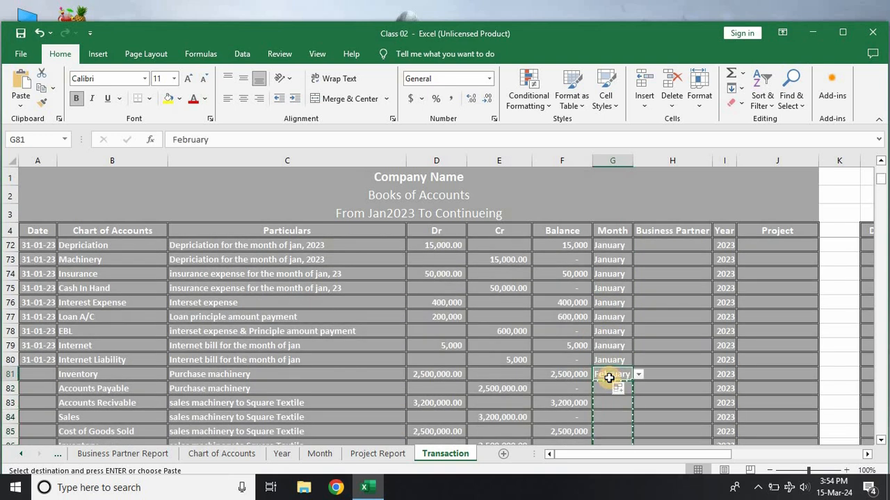
{"action": "left_click_drag", "start_coordinate": [603, 385], "coordinate": [553, 485]}
{"action": "key", "text": "ctrl+v"}
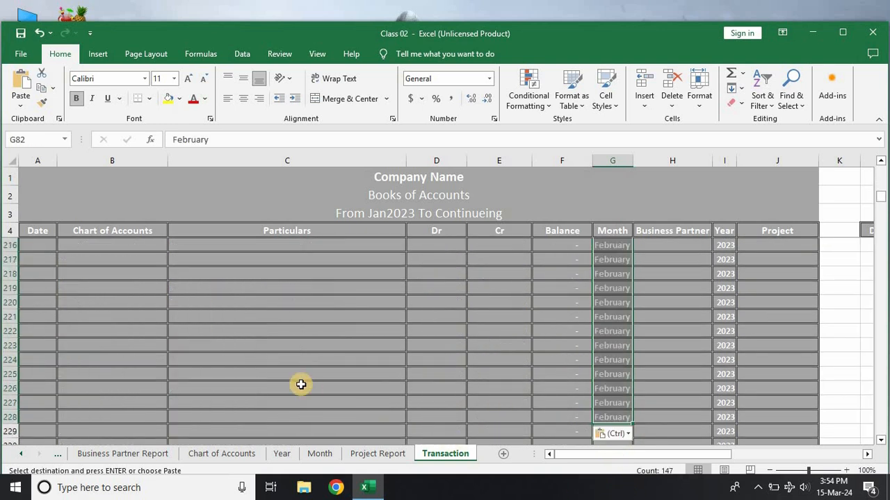
Step: Examine the pasted February entries in rows 81 to 110 and the January entries just above them
{"action": "left_click", "coordinate": [301, 383]}
{"action": "key", "text": "ctrl+Up"}
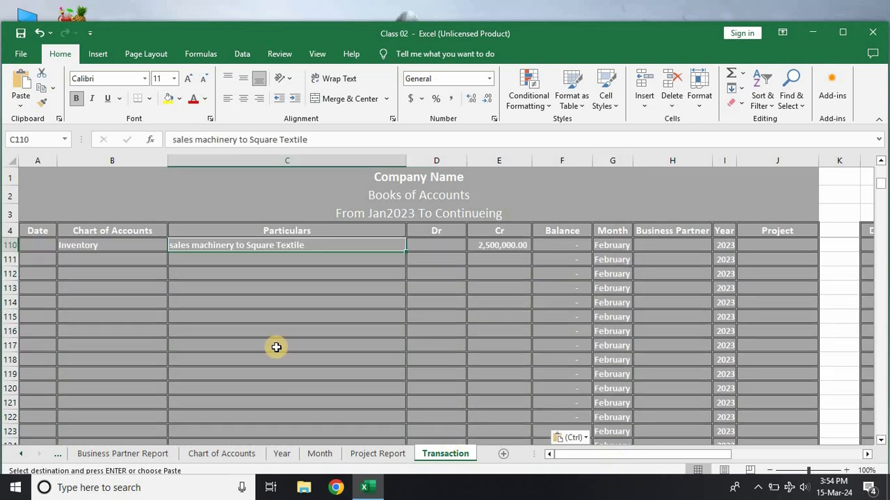
{"action": "scroll", "coordinate": [275, 346], "scroll_direction": "up", "scroll_amount": 4}
{"action": "scroll", "coordinate": [192, 368], "scroll_direction": "down", "scroll_amount": 1}
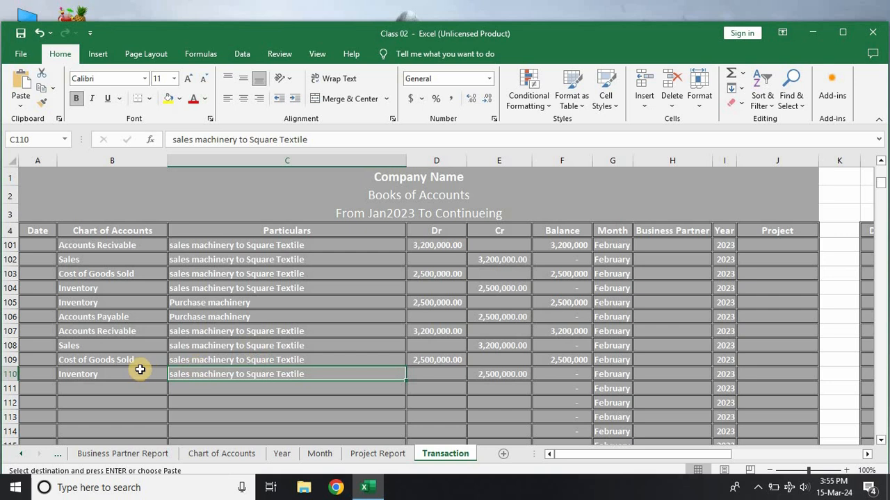
{"action": "scroll", "coordinate": [139, 368], "scroll_direction": "up", "scroll_amount": 1}
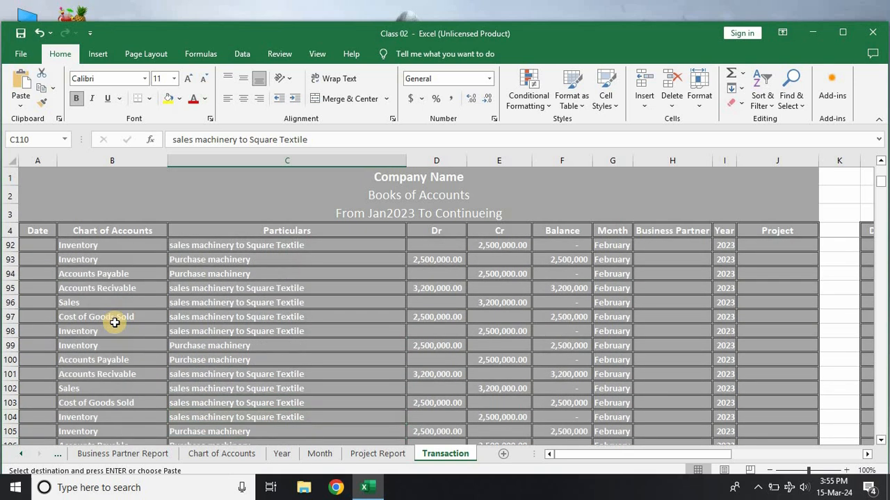
{"action": "scroll", "coordinate": [114, 321], "scroll_direction": "up", "scroll_amount": 4}
{"action": "scroll", "coordinate": [115, 323], "scroll_direction": "up", "scroll_amount": 4}
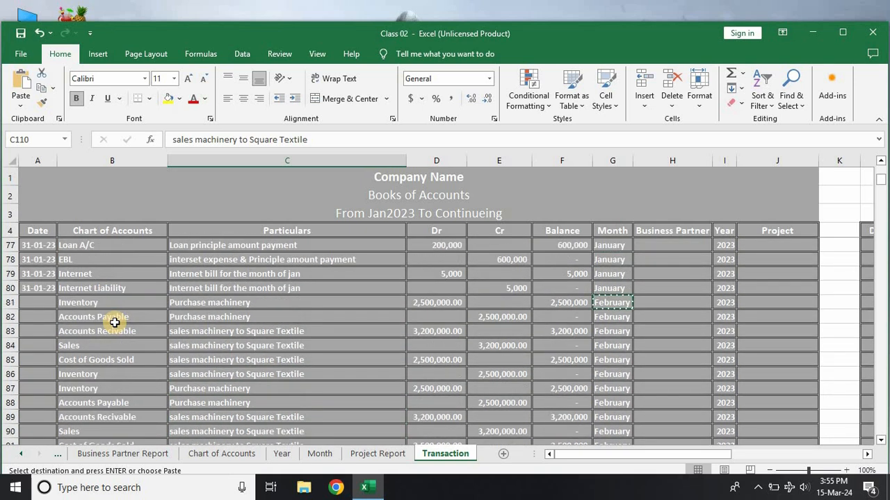
{"action": "scroll", "coordinate": [115, 323], "scroll_direction": "up", "scroll_amount": 1}
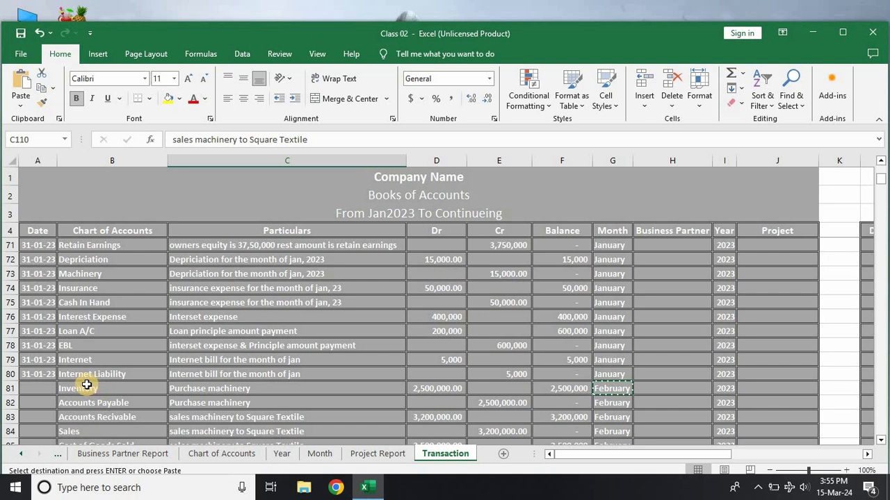
{"action": "left_click_drag", "start_coordinate": [85, 378], "coordinate": [257, 319]}
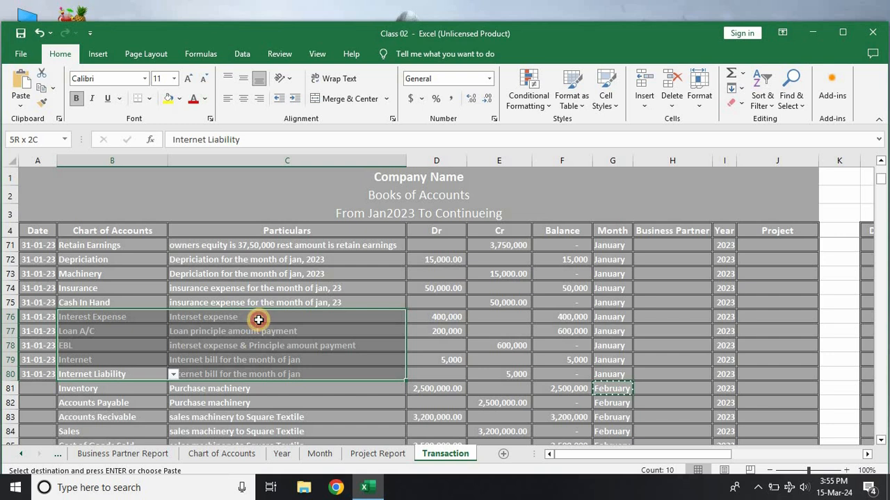
{"action": "scroll", "coordinate": [258, 319], "scroll_direction": "down", "scroll_amount": 11}
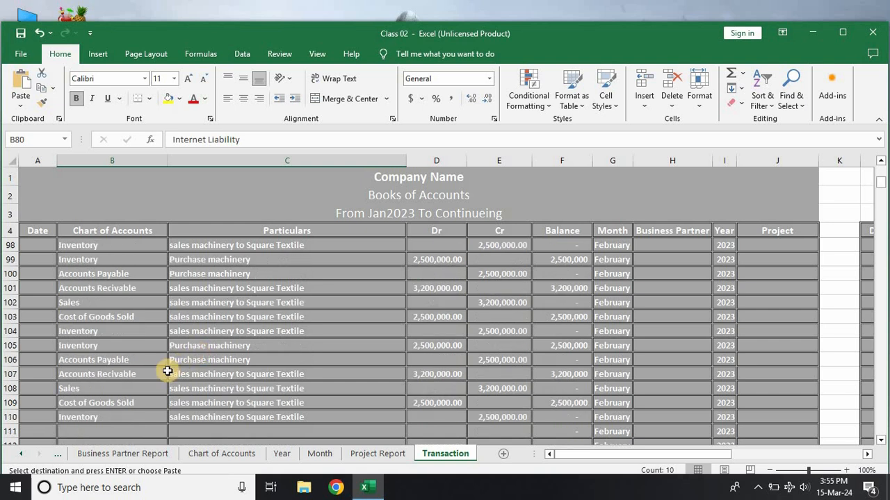
{"action": "left_click", "coordinate": [104, 347]}
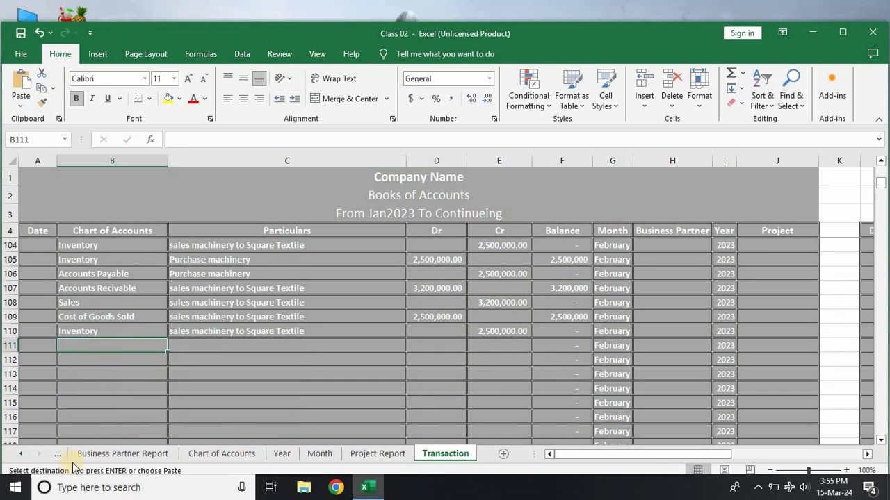
Step: Make all the sheet tabs visible by widening the tab area, and maximize the workbook window
{"action": "left_click", "coordinate": [24, 454]}
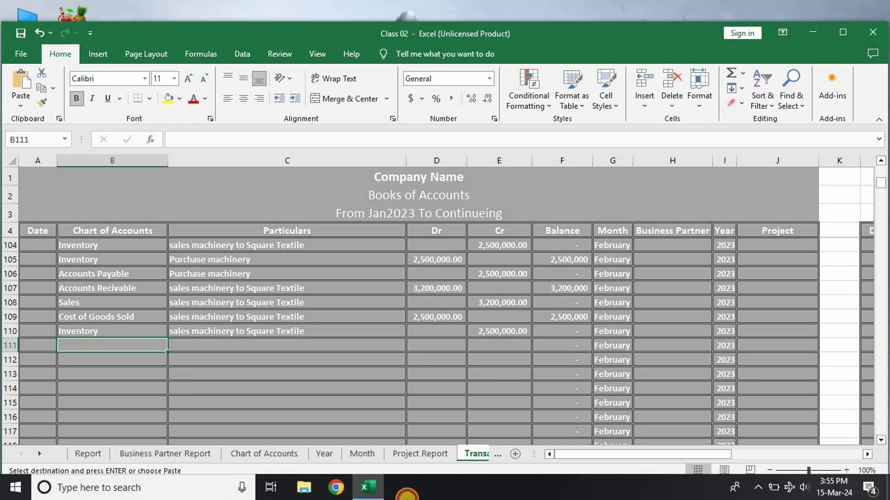
{"action": "left_click_drag", "start_coordinate": [540, 454], "coordinate": [686, 454]}
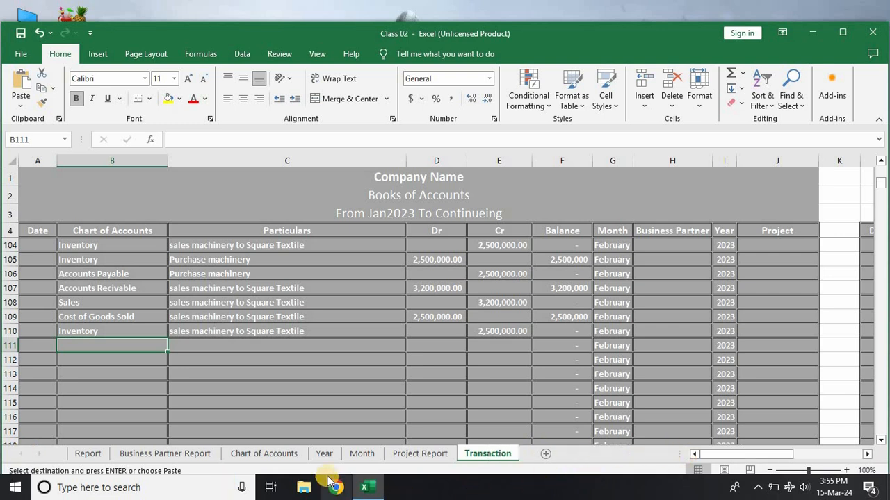
{"action": "left_click", "coordinate": [841, 33]}
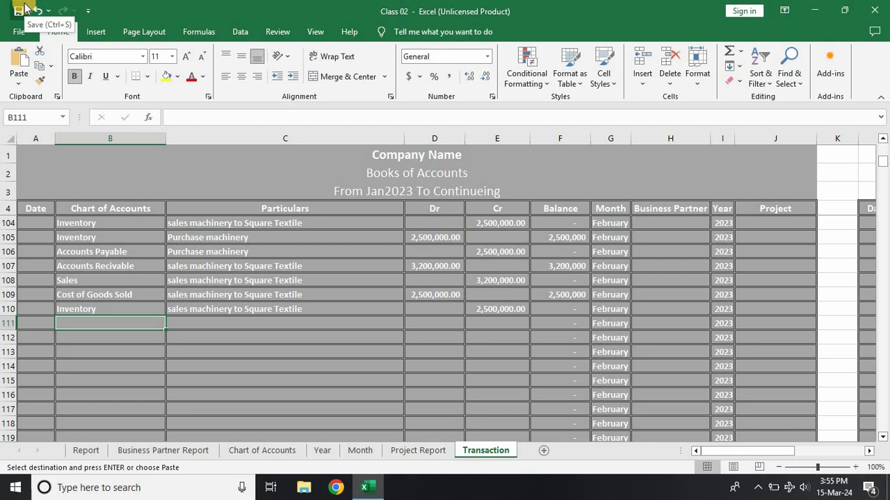
Step: Open the Report sheet and examine its trial balance, income statement and financial position from the first accounts
{"action": "left_click", "coordinate": [87, 452]}
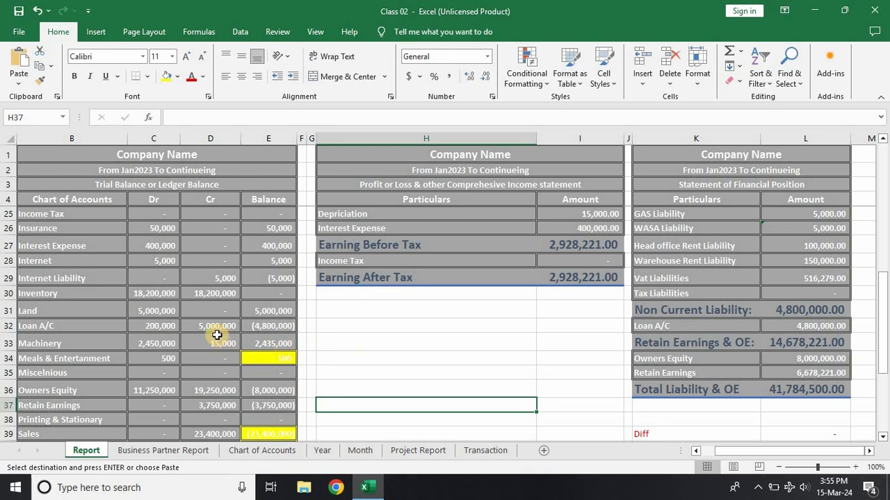
{"action": "scroll", "coordinate": [217, 335], "scroll_direction": "up", "scroll_amount": 4}
{"action": "scroll", "coordinate": [696, 359], "scroll_direction": "up", "scroll_amount": 3}
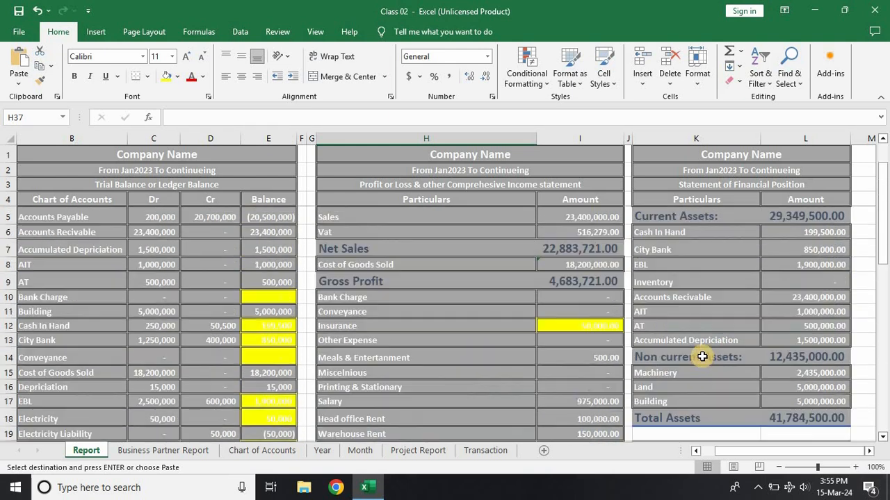
Step: Examine the liabilities on the Report sheet from Accounts Payable, and Caterpiller's balance in the Business Partner Report
{"action": "scroll", "coordinate": [705, 357], "scroll_direction": "down", "scroll_amount": 5}
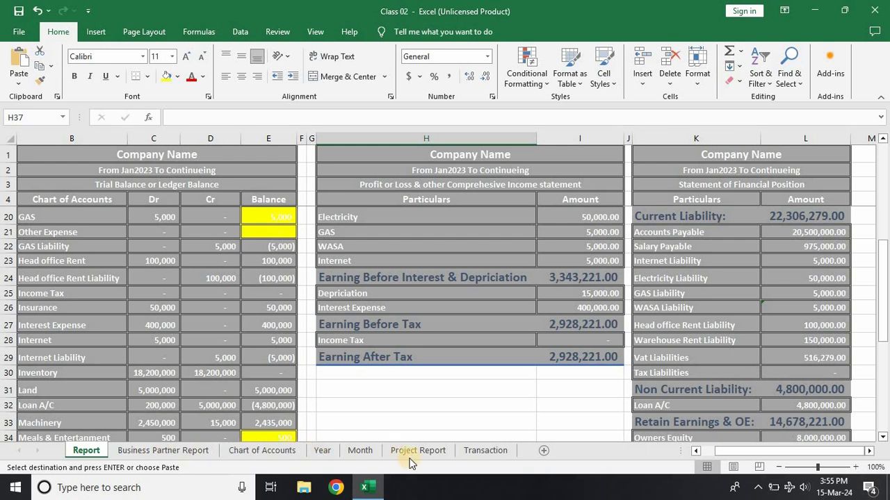
{"action": "left_click", "coordinate": [662, 235]}
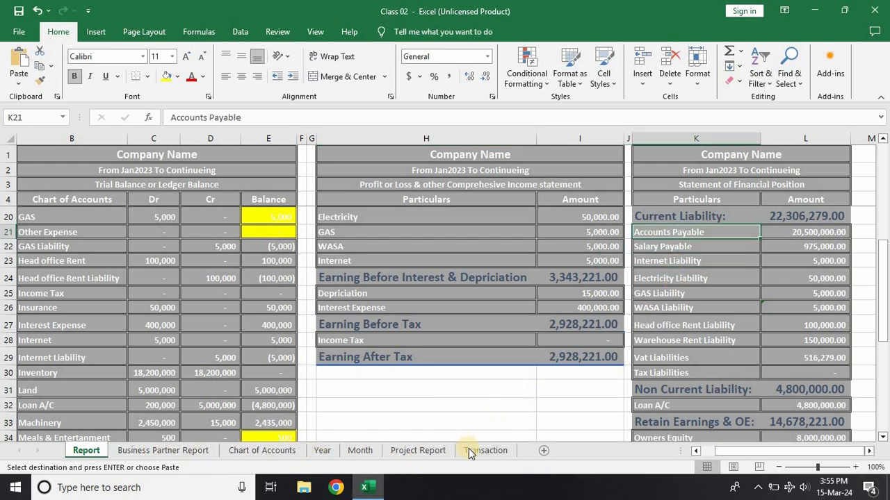
{"action": "left_click", "coordinate": [168, 451]}
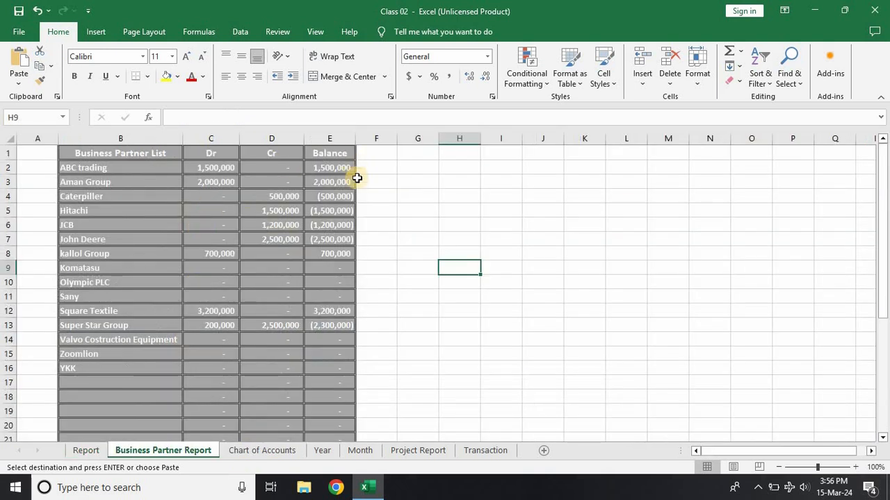
{"action": "left_click", "coordinate": [330, 200]}
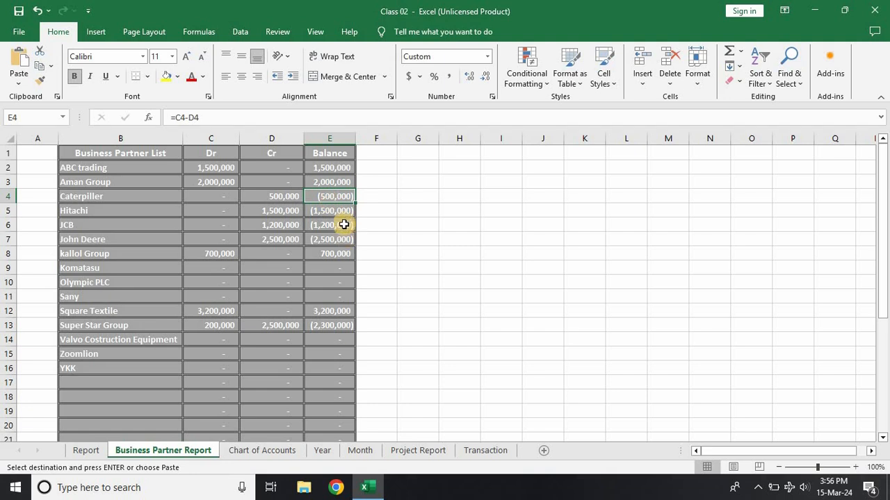
Step: In row 111 of the Transaction sheet, enter the account Accounts Payable with the particulars "caterpiller 5 lac paid from EBL"
{"action": "left_click", "coordinate": [471, 453]}
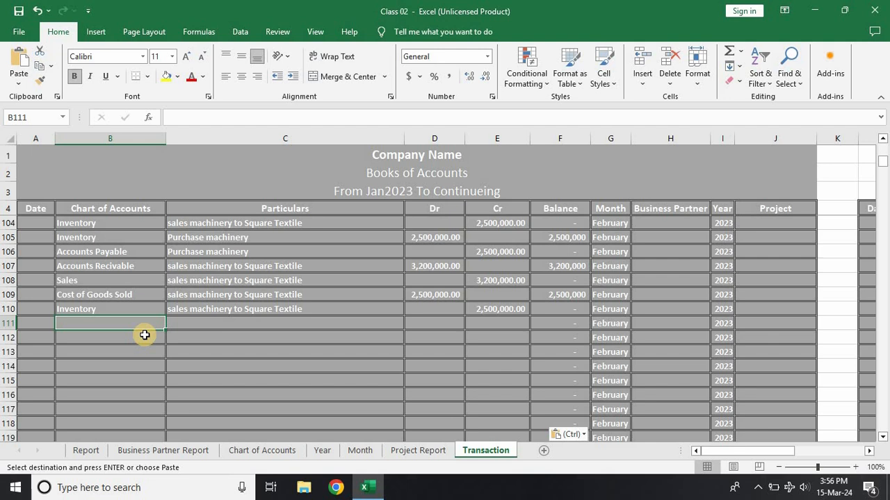
{"action": "type", "text": "accounts"}
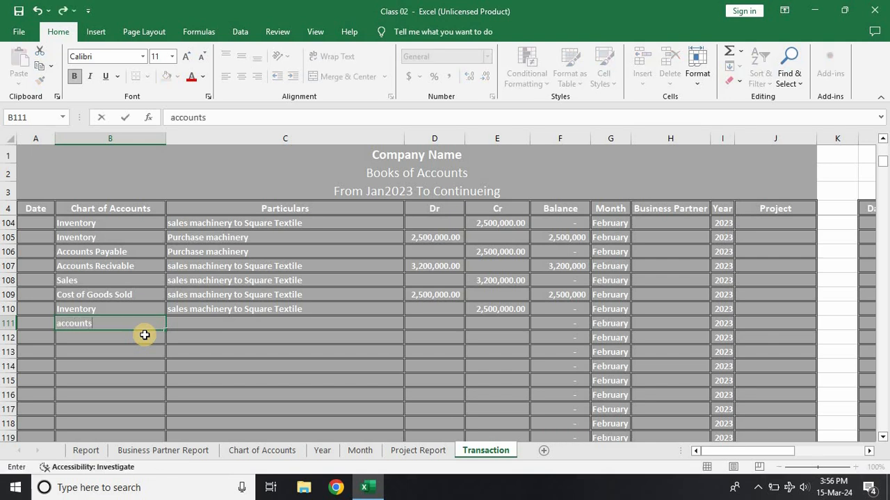
{"action": "type", "text": " payable"}
{"action": "key", "text": "Tab"}
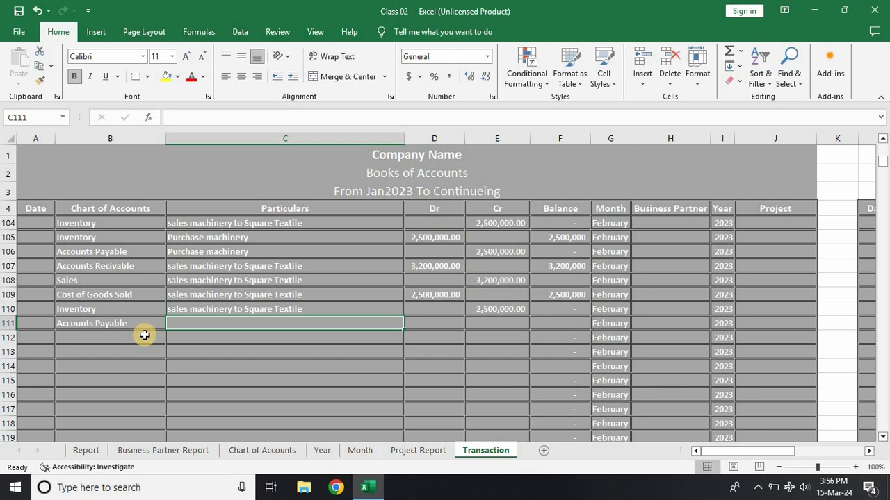
{"action": "type", "text": "caterpiller 5 lac paid from EBL"}
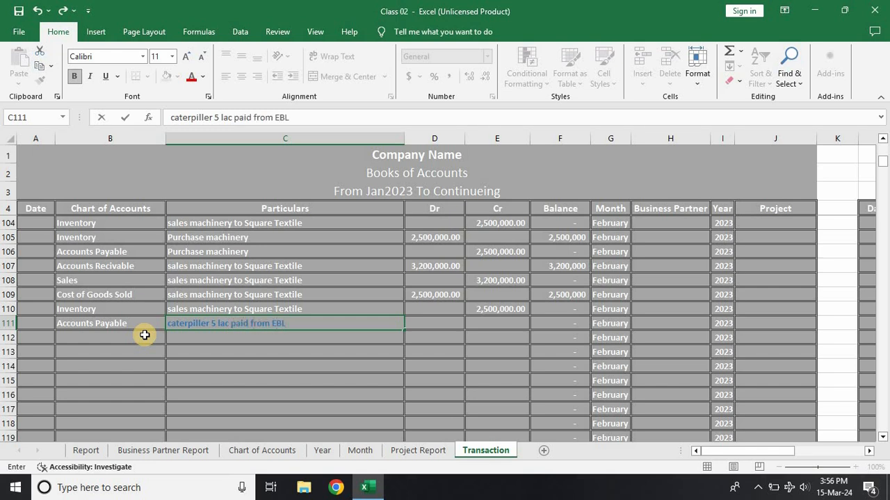
Step: Enter the account EBL in row 112 and repeat the particulars of row 111 there
{"action": "left_click", "coordinate": [145, 335]}
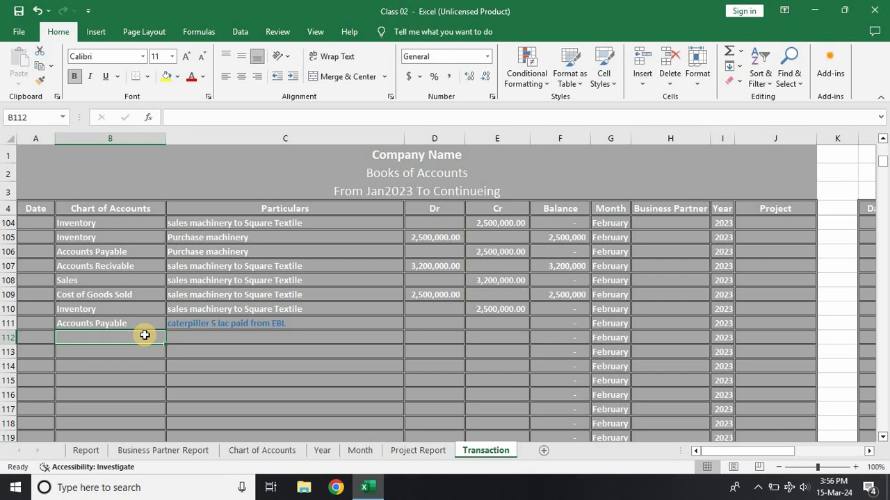
{"action": "type", "text": "EBL"}
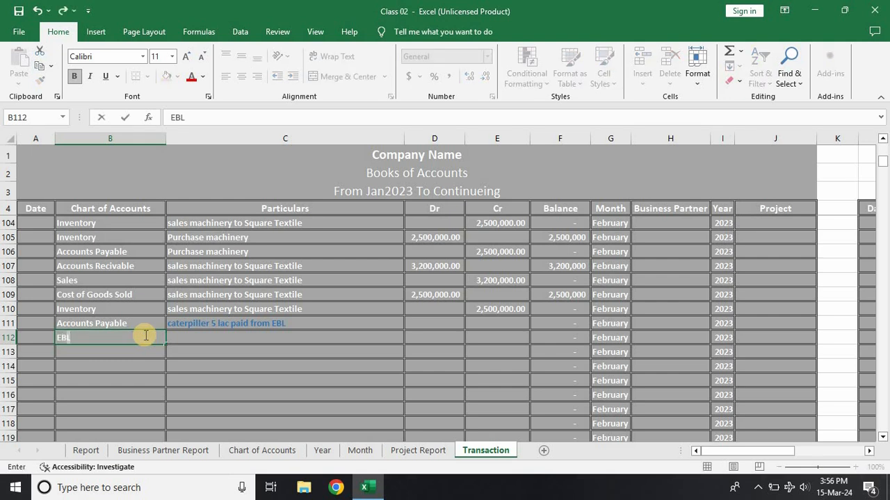
{"action": "key", "text": "Tab"}
{"action": "key", "text": "ctrl+d"}
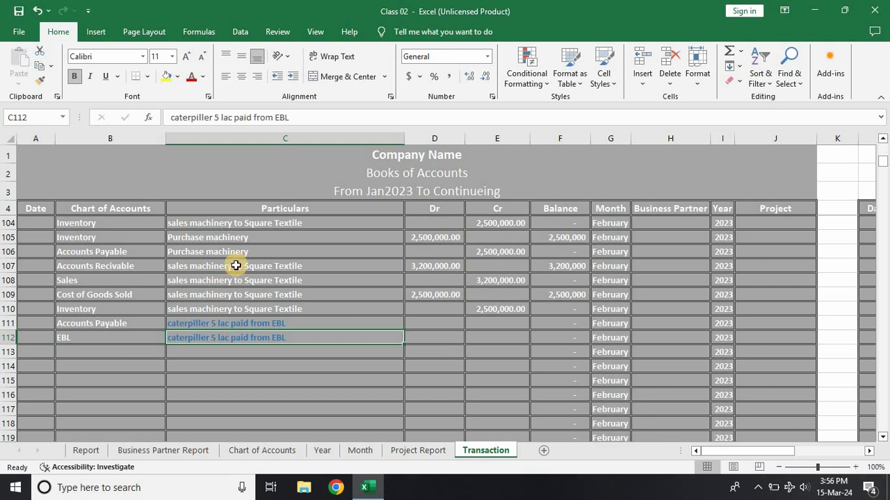
Step: Copy the text formatting of Particulars cell C107 to the cells below it with Format Painter, including rows 111 and 112
{"action": "left_click", "coordinate": [236, 266]}
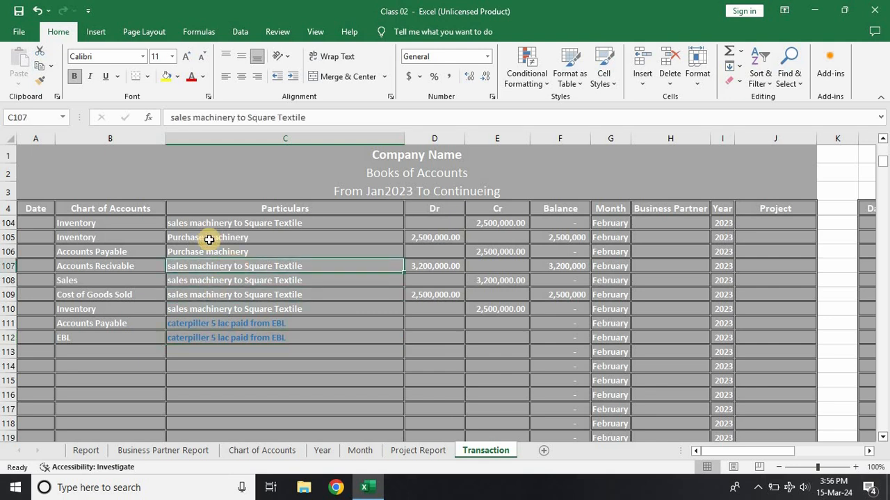
{"action": "left_click", "coordinate": [39, 79]}
{"action": "mouse_move", "coordinate": [215, 296]}
{"action": "left_mouse_down"}
{"action": "mouse_move", "coordinate": [248, 387]}
{"action": "mouse_move", "coordinate": [264, 495]}
{"action": "mouse_move", "coordinate": [270, 488]}
{"action": "left_mouse_up"}
{"action": "left_click", "coordinate": [282, 396]}
{"action": "key", "text": "ctrl+Up"}
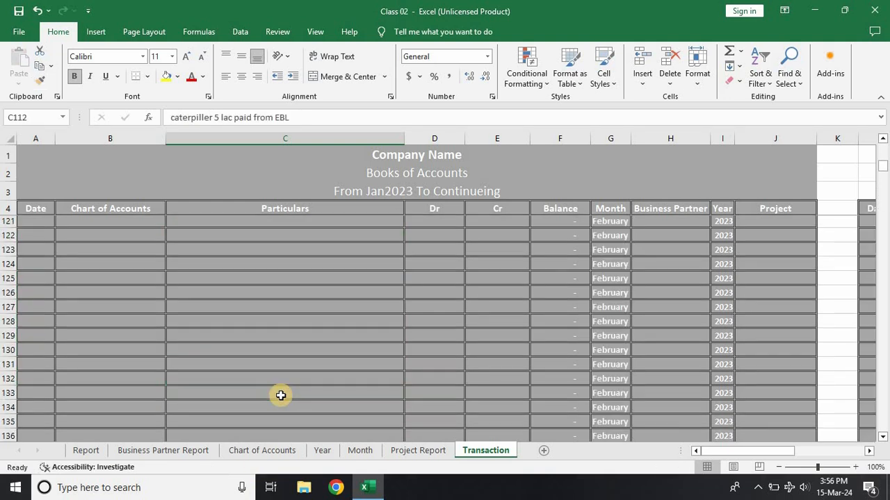
Step: Enter a debit of 500,000 for Accounts Payable in D111 and a credit of 500,000 for EBL in E112
{"action": "scroll", "coordinate": [308, 332], "scroll_direction": "up", "scroll_amount": 2}
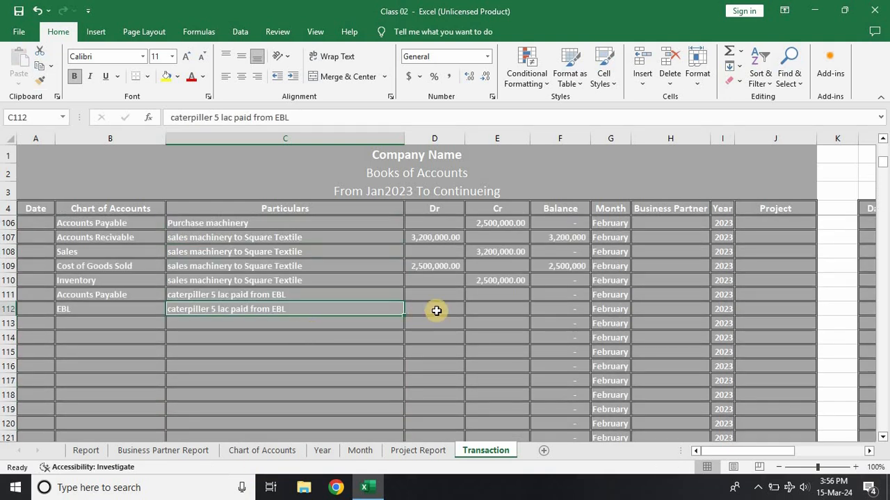
{"action": "left_click", "coordinate": [435, 293]}
{"action": "type", "text": "500000"}
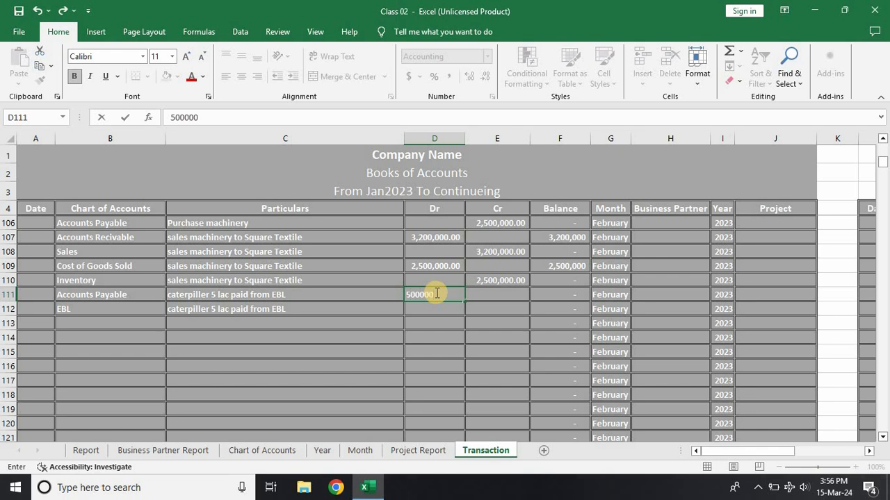
{"action": "key", "text": "Return"}
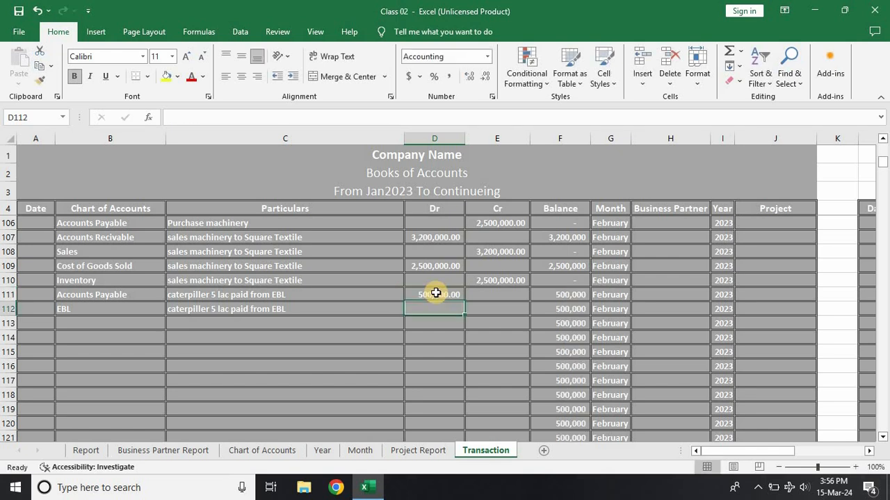
{"action": "key", "text": "Right"}
{"action": "type", "text": "50"}
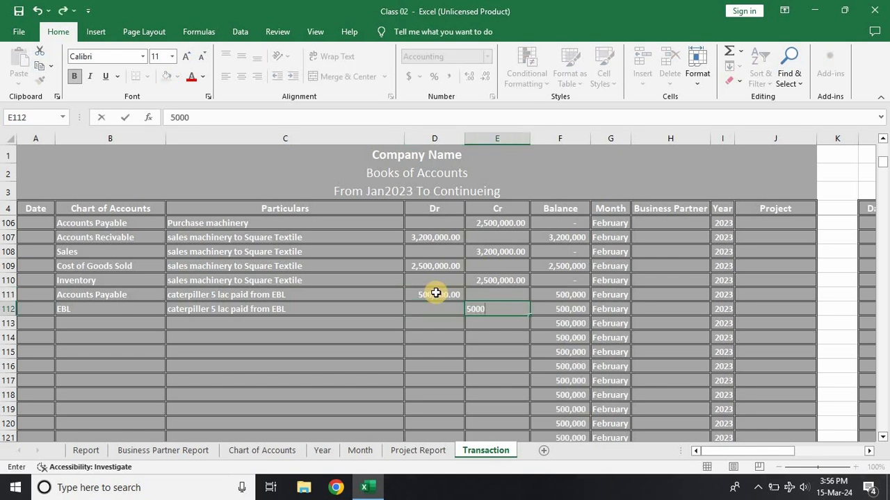
{"action": "key", "text": "Right"}
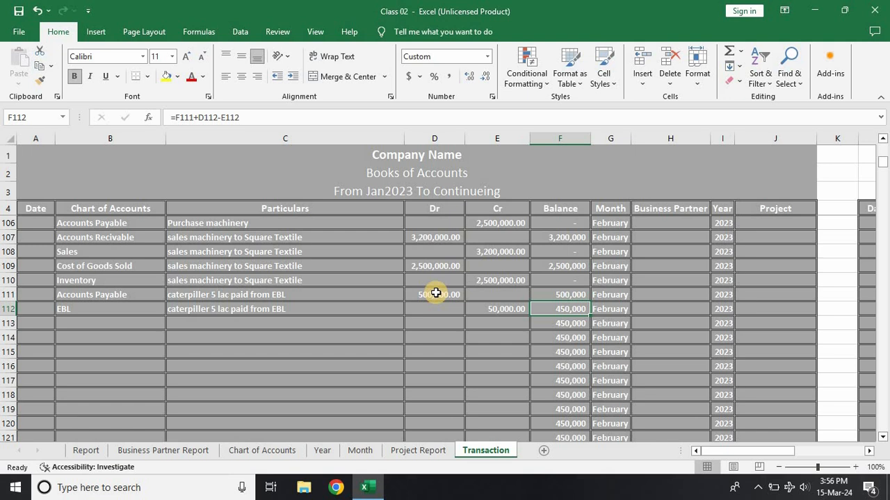
{"action": "key", "text": "Left"}
{"action": "type", "text": "5"}
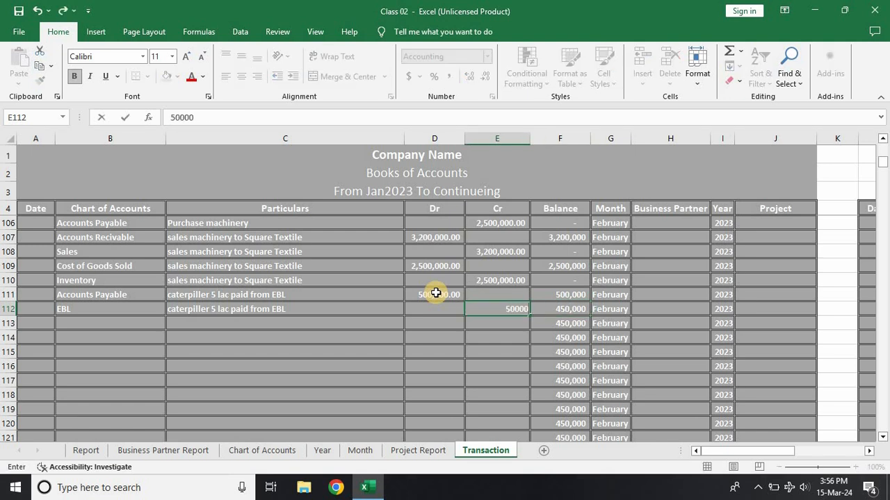
{"action": "key", "text": "Right"}
{"action": "key", "text": "Right"}
{"action": "key", "text": "Right"}
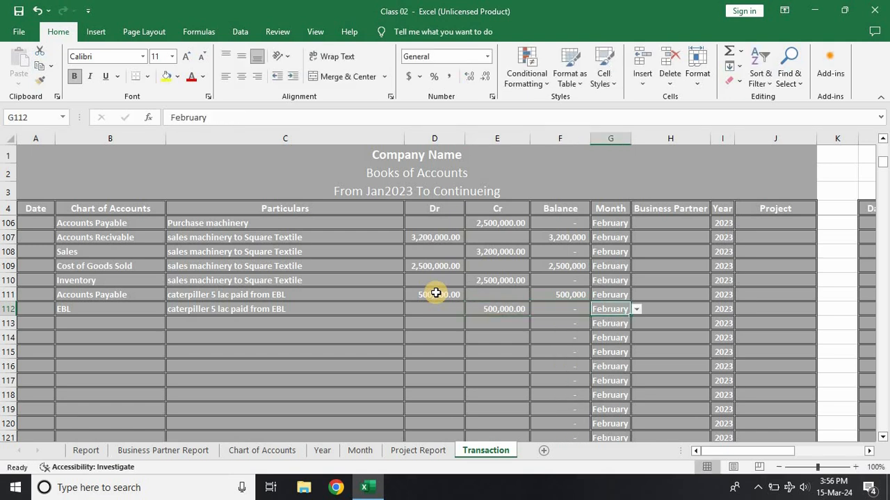
Step: Set the Business Partner of the Accounts Payable entry in row 111 to Caterpiller
{"action": "key", "text": "Up"}
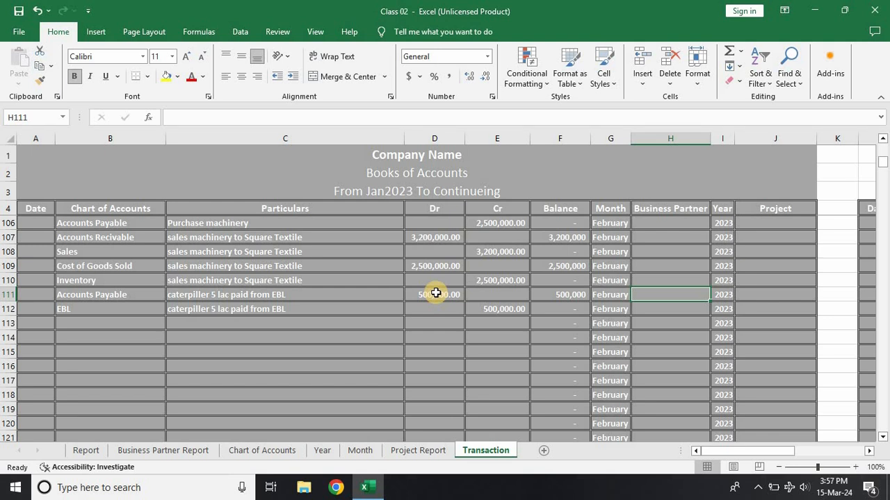
{"action": "type", "text": "Caterpiller"}
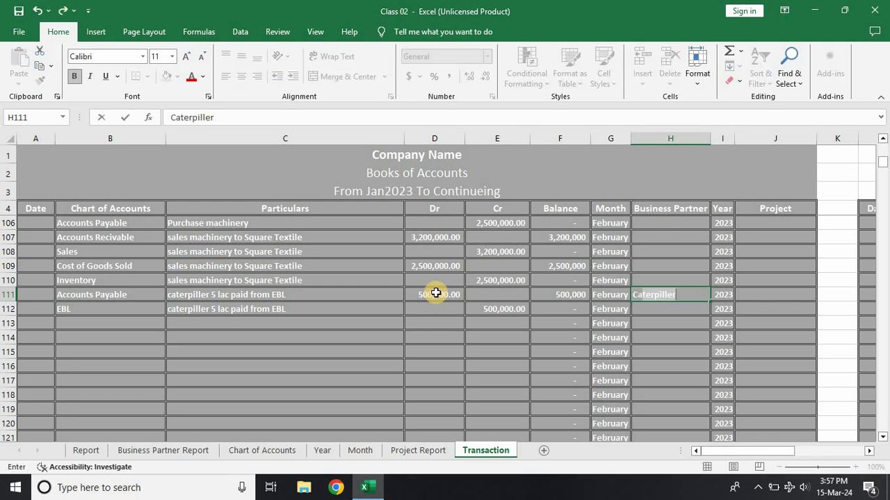
{"action": "key", "text": "Return"}
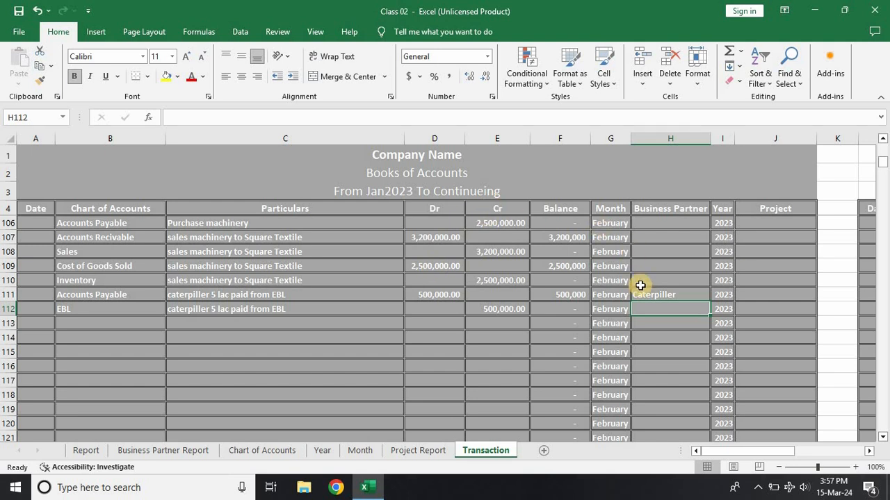
Step: Fill the blank Business Partner cell H47, with its drop-down list, down the column to H1115
{"action": "left_click", "coordinate": [659, 284]}
{"action": "key", "text": "Up"}
{"action": "key", "text": "Up"}
{"action": "key", "text": "Up"}
{"action": "key", "text": "Up"}
{"action": "key", "text": "Up"}
{"action": "key", "text": "Up"}
{"action": "key", "text": "Up"}
{"action": "key", "text": "Up"}
{"action": "key", "text": "Up"}
{"action": "scroll", "coordinate": [667, 285], "scroll_direction": "up", "scroll_amount": 6}
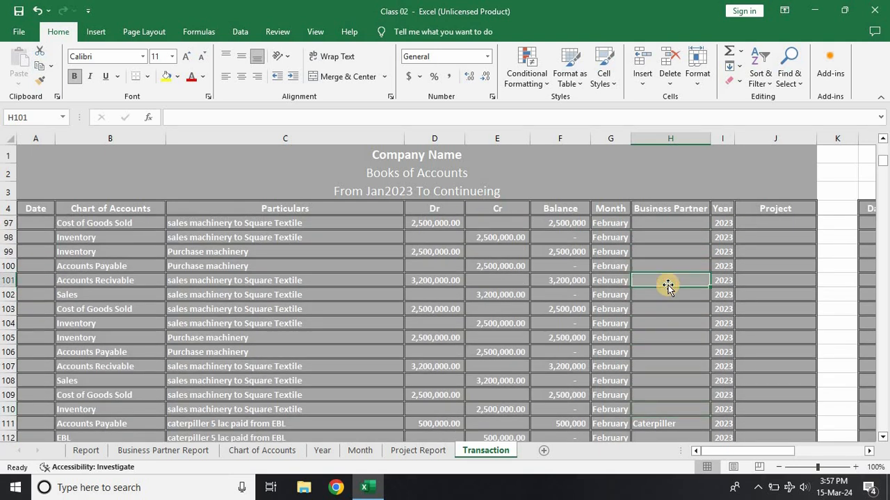
{"action": "scroll", "coordinate": [667, 285], "scroll_direction": "up", "scroll_amount": 13}
{"action": "left_click", "coordinate": [668, 284]}
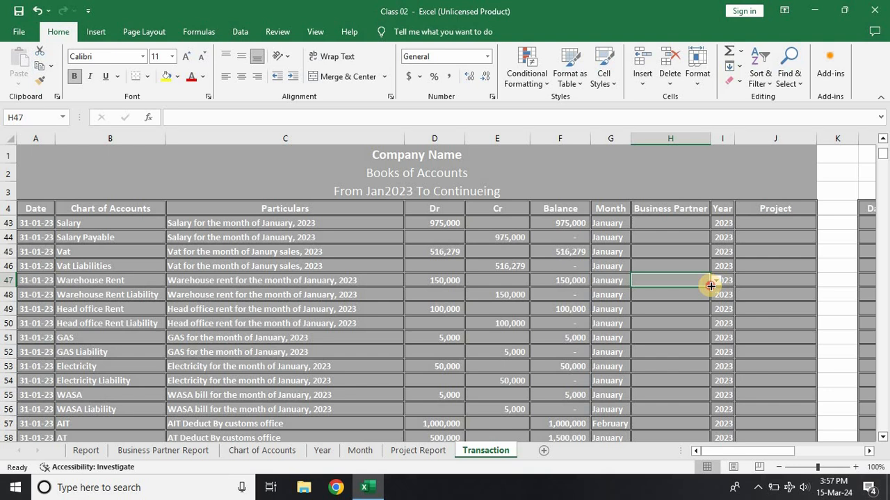
{"action": "left_click_drag", "start_coordinate": [710, 286], "coordinate": [614, 431]}
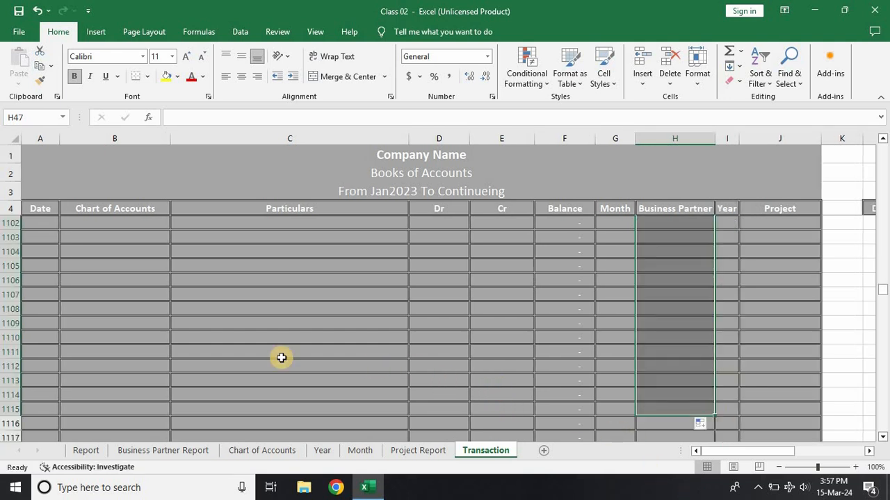
Step: Set the Business Partner of the EBL entry in row 112 to Caterpiller
{"action": "left_click", "coordinate": [258, 353]}
{"action": "key", "text": "ctrl+Up"}
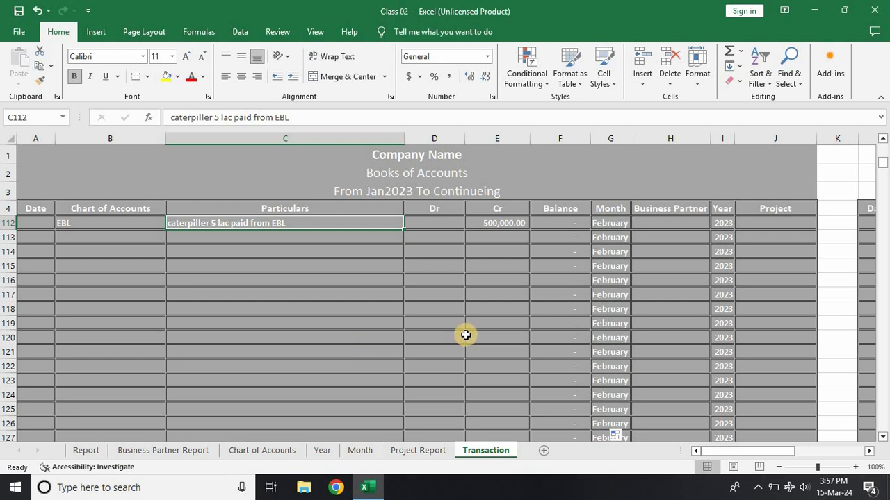
{"action": "scroll", "coordinate": [479, 336], "scroll_direction": "up", "scroll_amount": 4}
{"action": "scroll", "coordinate": [499, 389], "scroll_direction": "down", "scroll_amount": 1}
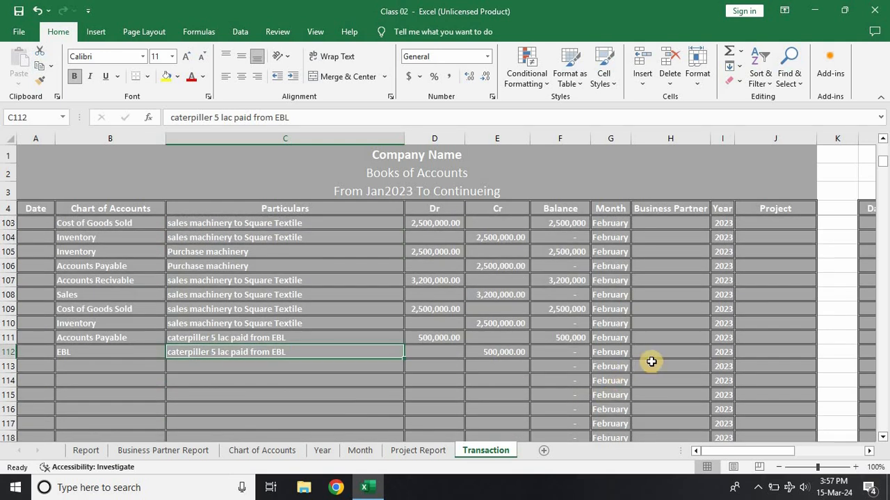
{"action": "left_click", "coordinate": [679, 355]}
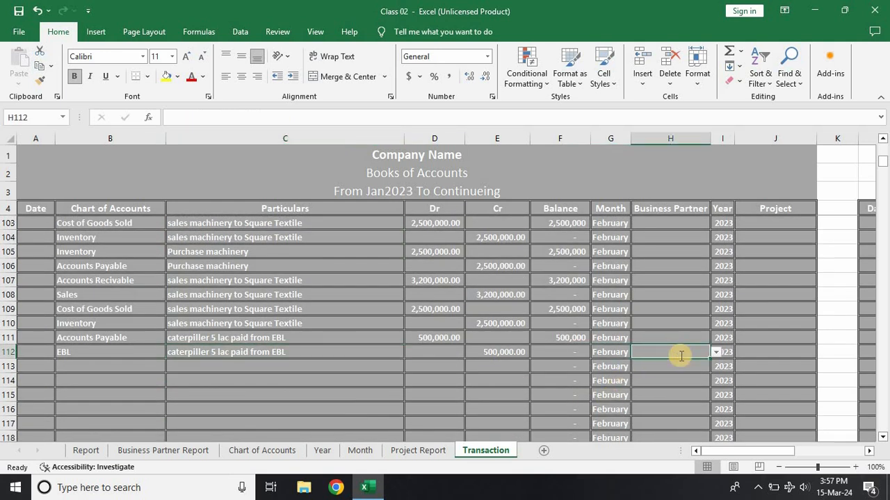
{"action": "type", "text": "Caterpiller"}
{"action": "key", "text": "Return"}
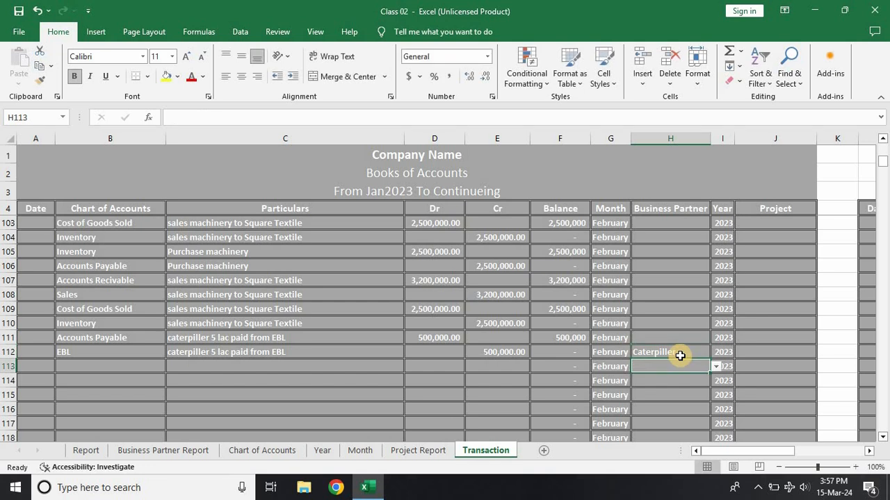
Step: Check Caterpiller's credit and balance in the Business Partner Report against the payment entries in rows 111 and 112 of the Transaction sheet
{"action": "left_click", "coordinate": [165, 455]}
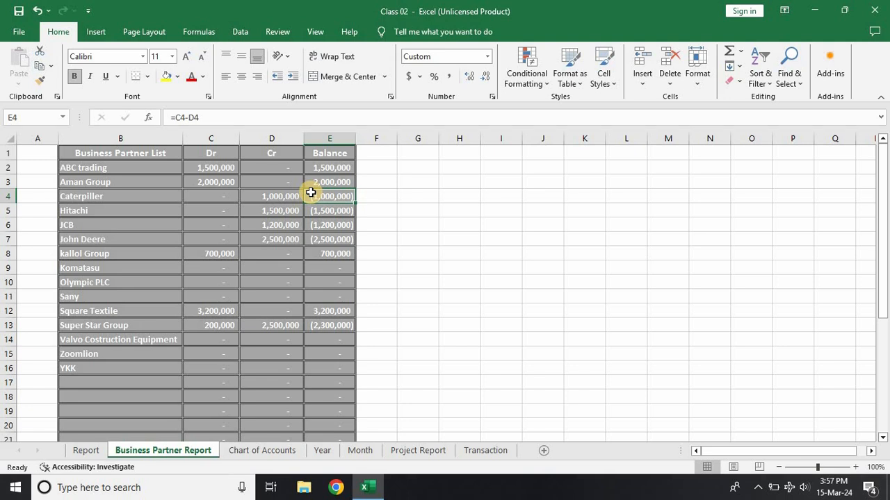
{"action": "left_click", "coordinate": [270, 197]}
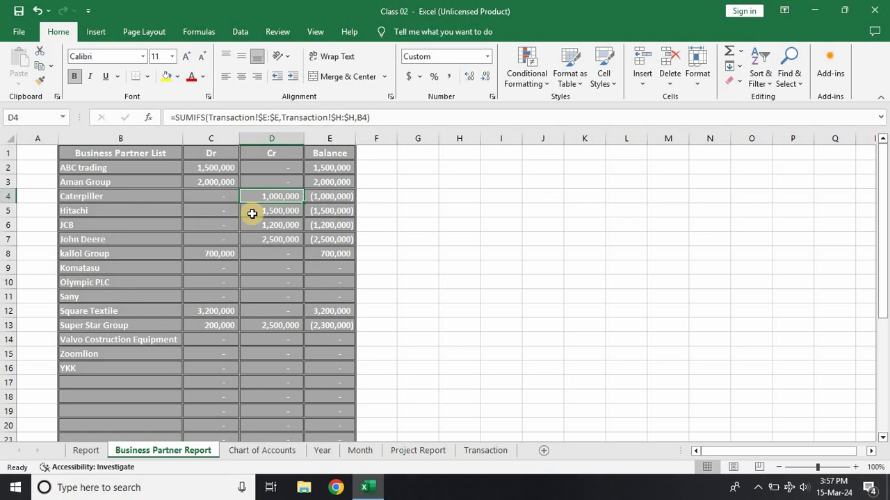
{"action": "left_click", "coordinate": [490, 449]}
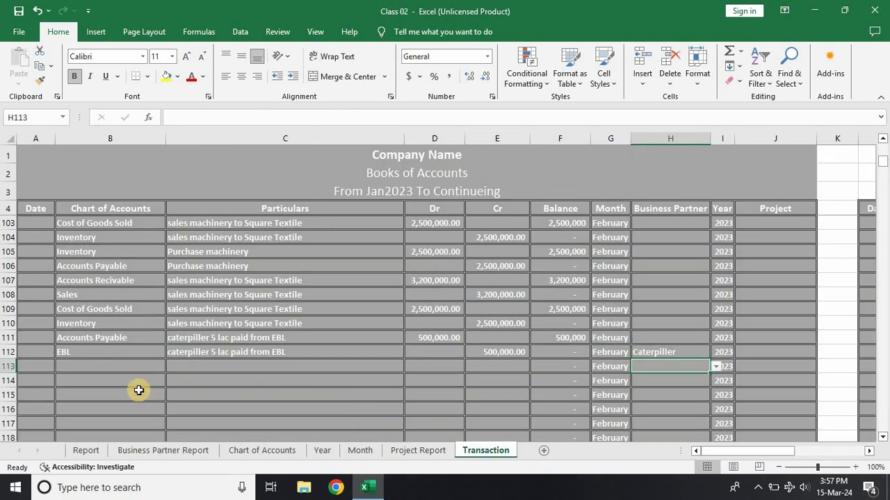
{"action": "left_click", "coordinate": [143, 339]}
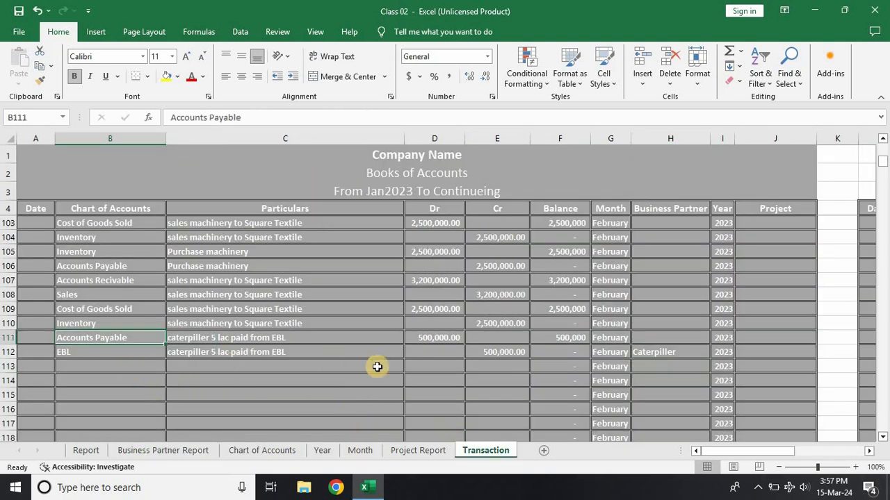
{"action": "left_click", "coordinate": [417, 338]}
{"action": "left_click", "coordinate": [495, 353]}
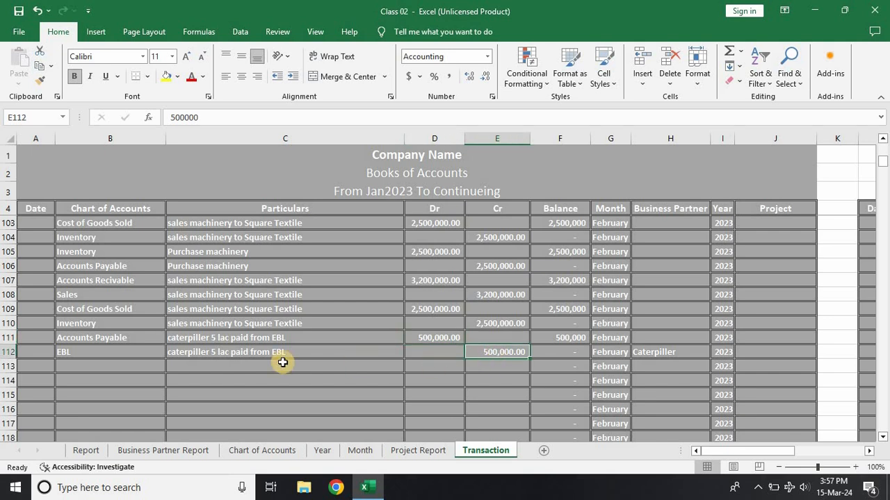
Step: Review the machinery purchase in rows 93–94 and the January Caterpiller purchase in rows 19–20, including which account line carries the Business Partner
{"action": "scroll", "coordinate": [199, 343], "scroll_direction": "up", "scroll_amount": 3}
{"action": "scroll", "coordinate": [199, 346], "scroll_direction": "up", "scroll_amount": 1}
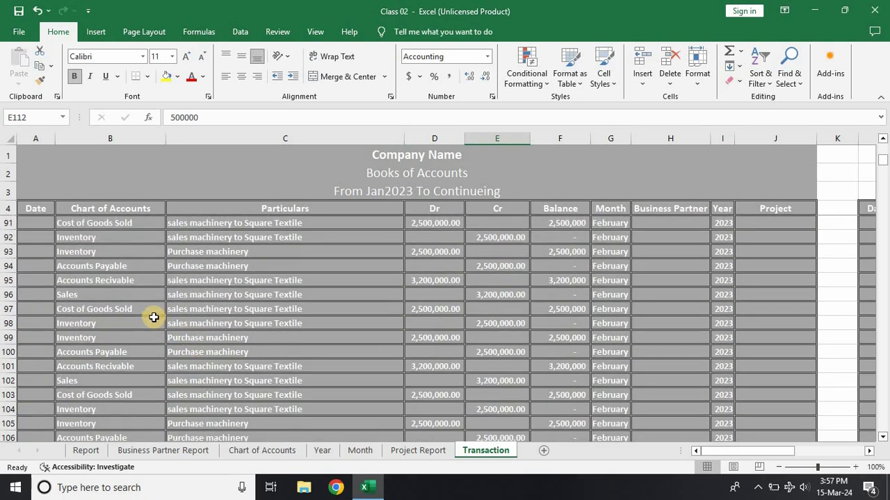
{"action": "left_click", "coordinate": [246, 268]}
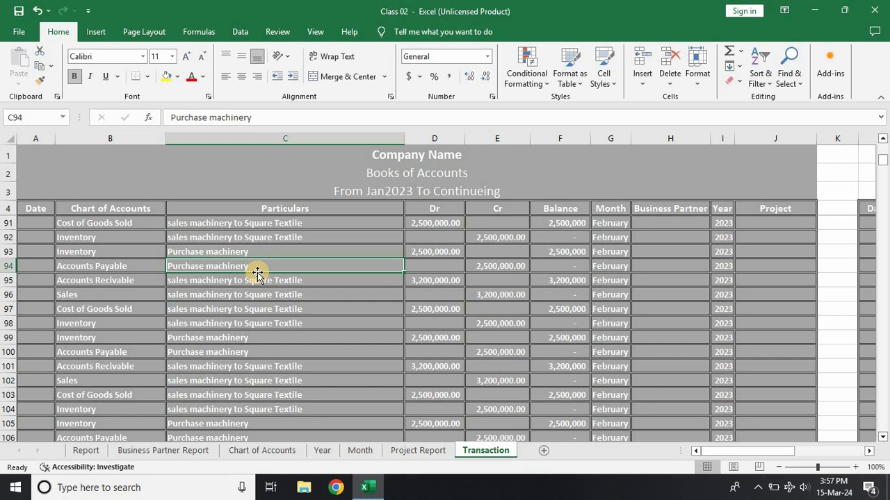
{"action": "left_click", "coordinate": [436, 253]}
{"action": "left_click", "coordinate": [493, 268]}
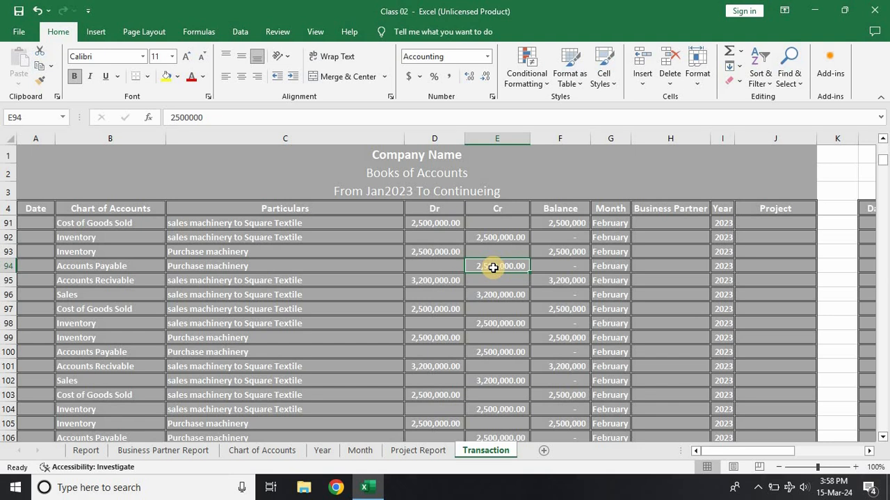
{"action": "scroll", "coordinate": [493, 268], "scroll_direction": "up", "scroll_amount": 20}
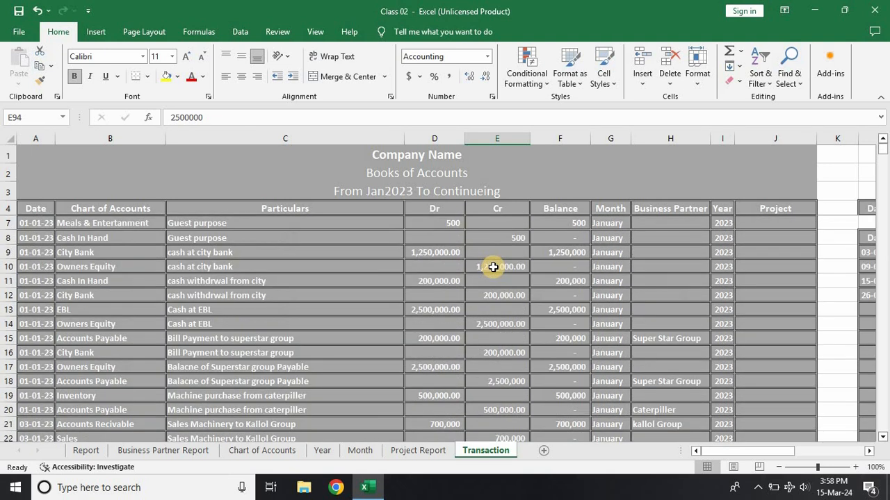
{"action": "scroll", "coordinate": [493, 268], "scroll_direction": "down", "scroll_amount": 3}
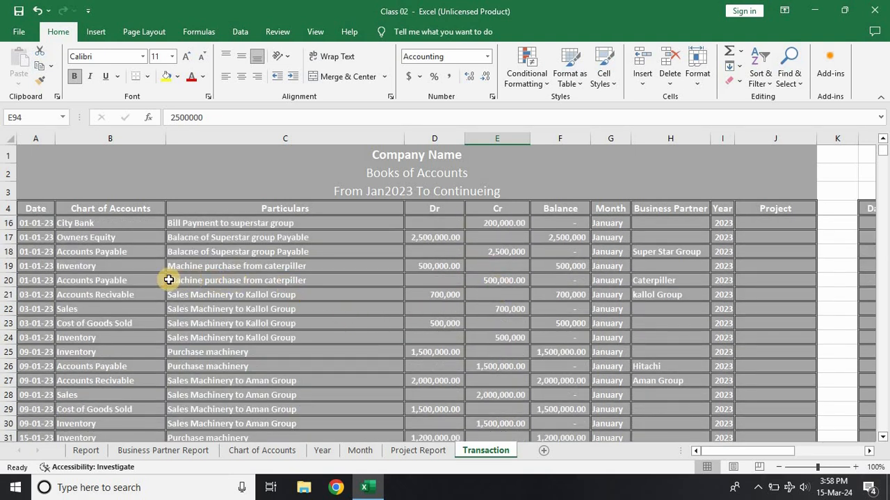
{"action": "left_click", "coordinate": [125, 267]}
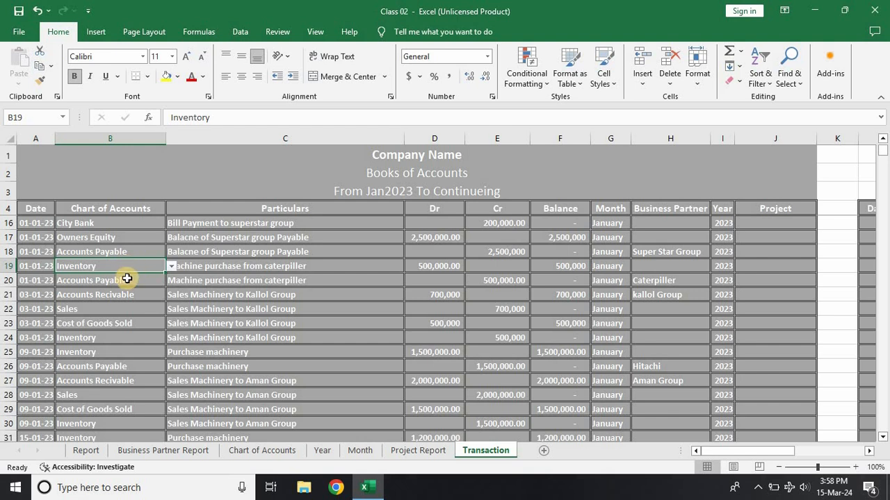
{"action": "left_click", "coordinate": [127, 279]}
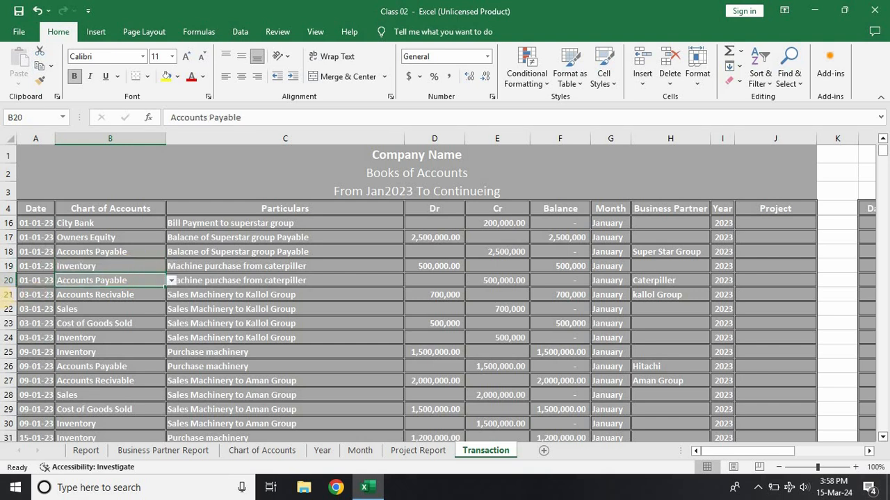
{"action": "left_click", "coordinate": [7, 280]}
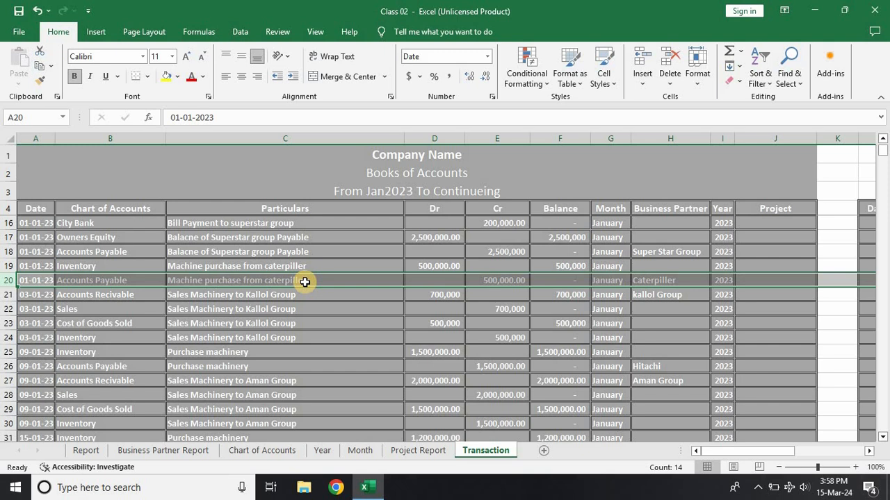
{"action": "scroll", "coordinate": [426, 334], "scroll_direction": "down", "scroll_amount": 12}
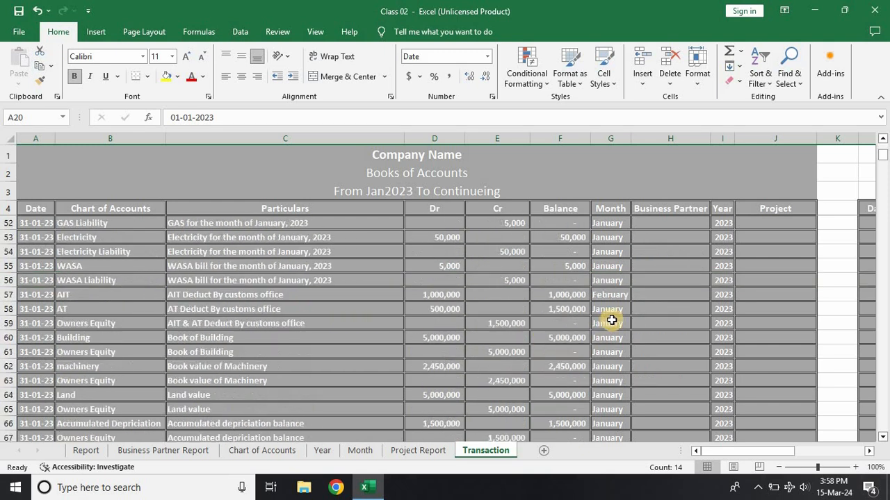
Step: Clear the Business Partner of the EBL entry in row 112 and enter Caterpiller for the Accounts Payable entry in row 111
{"action": "left_click", "coordinate": [680, 306]}
{"action": "key", "text": "ctrl+Down"}
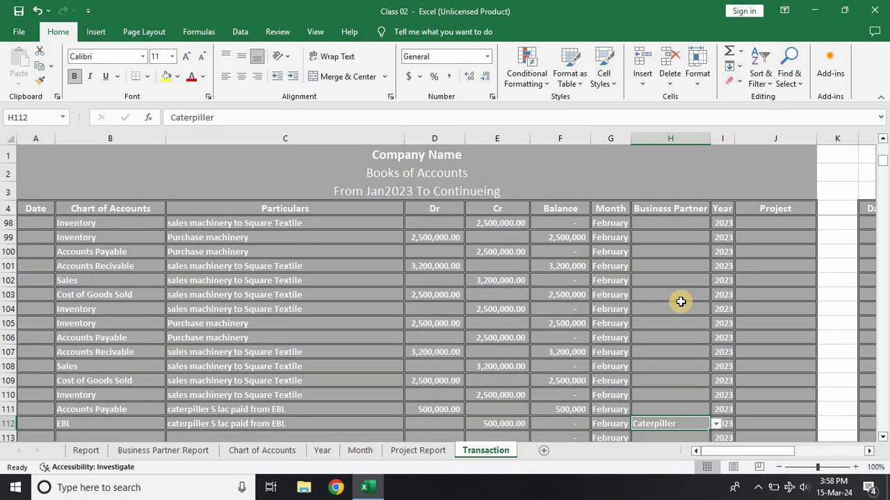
{"action": "scroll", "coordinate": [675, 322], "scroll_direction": "down", "scroll_amount": 2}
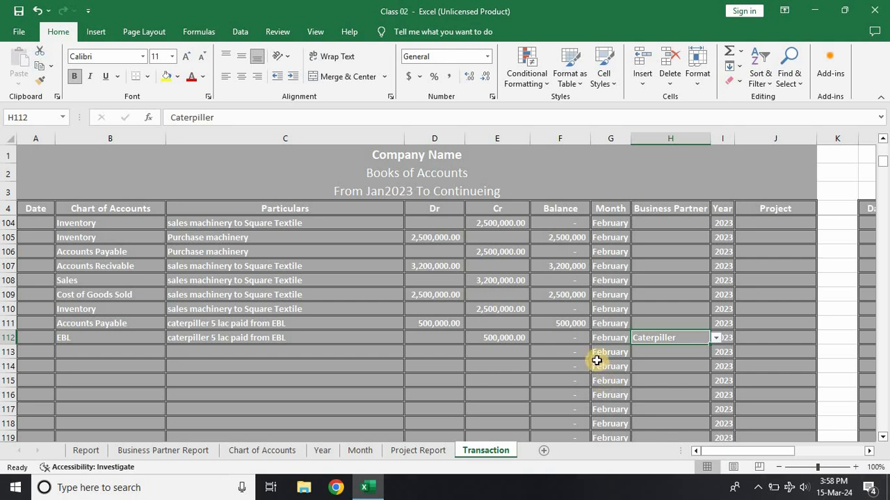
{"action": "left_click", "coordinate": [6, 338]}
{"action": "left_click", "coordinate": [665, 340]}
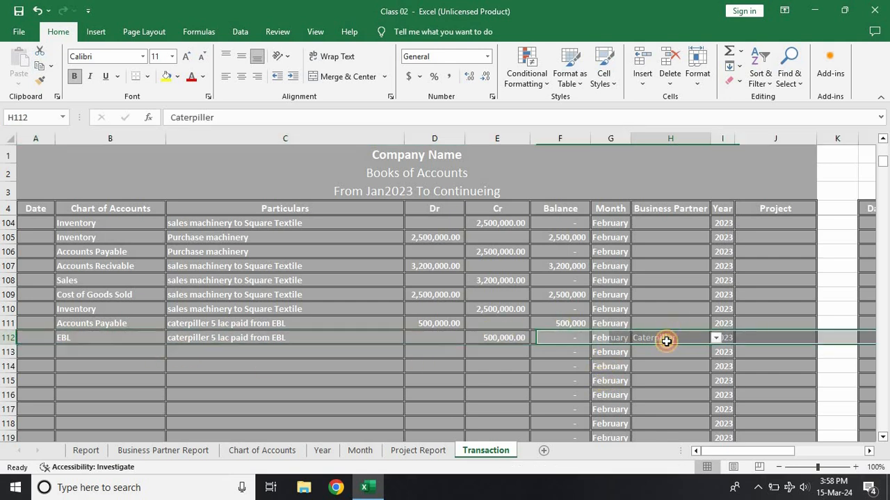
{"action": "key", "text": "BackSpace"}
{"action": "left_click", "coordinate": [662, 323]}
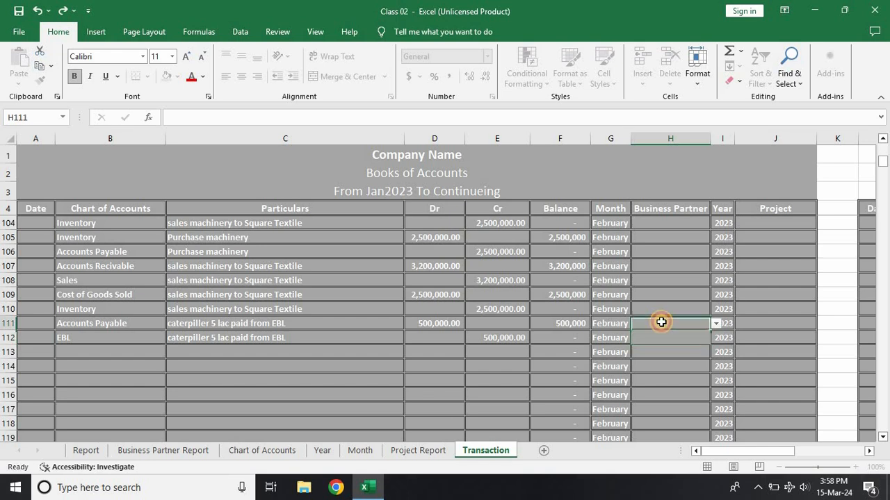
{"action": "type", "text": "Caterpiller"}
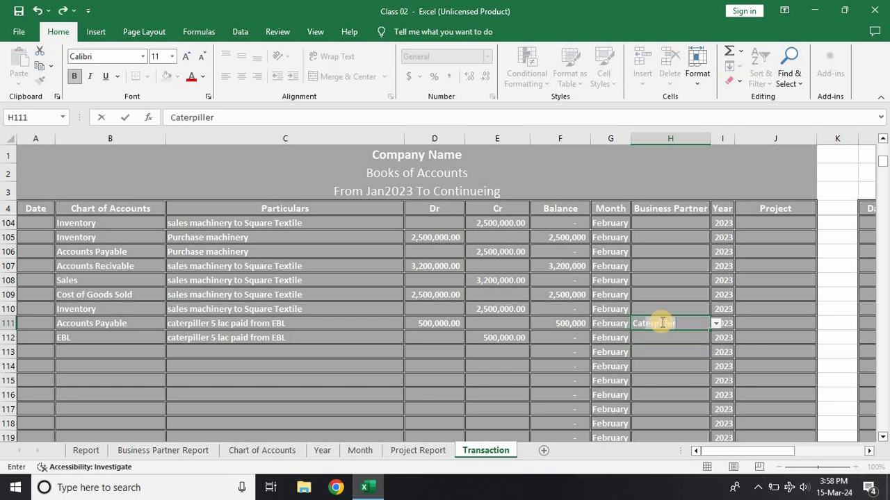
{"action": "key", "text": "Return"}
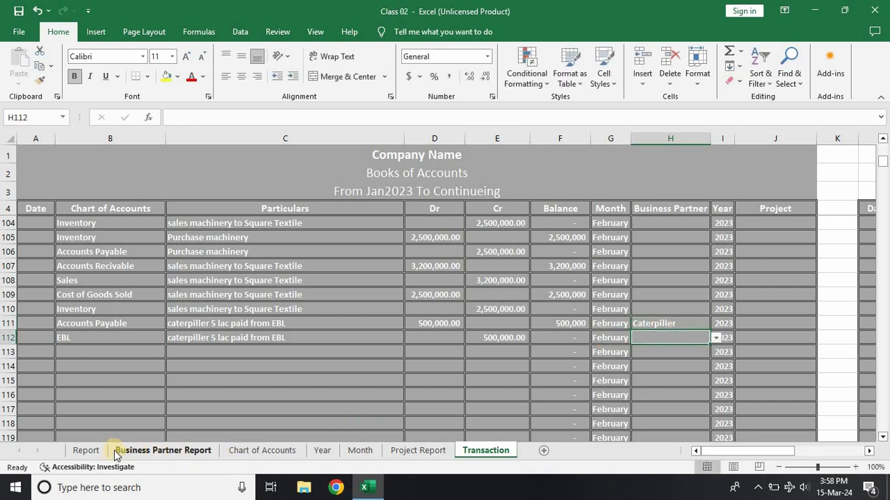
Step: Check Caterpiller's balance and Hitachi's credit in the Business Partner Report
{"action": "left_click", "coordinate": [139, 450]}
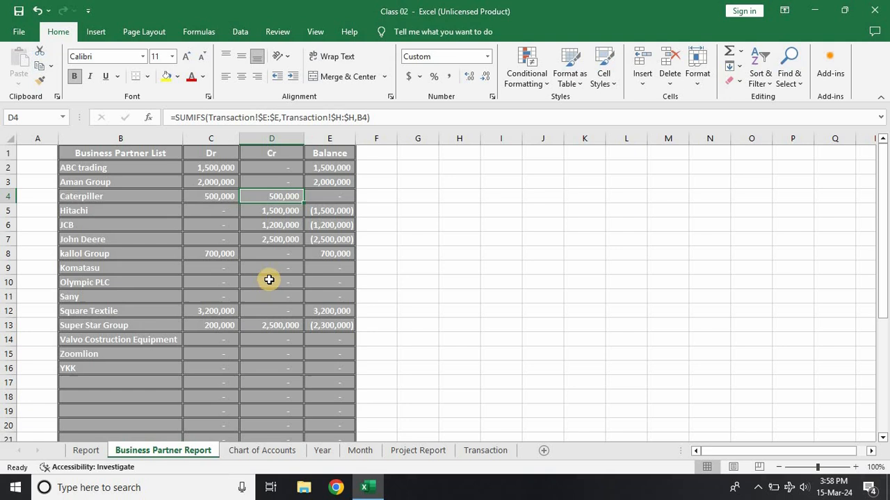
{"action": "left_click", "coordinate": [321, 199]}
{"action": "left_click", "coordinate": [287, 211]}
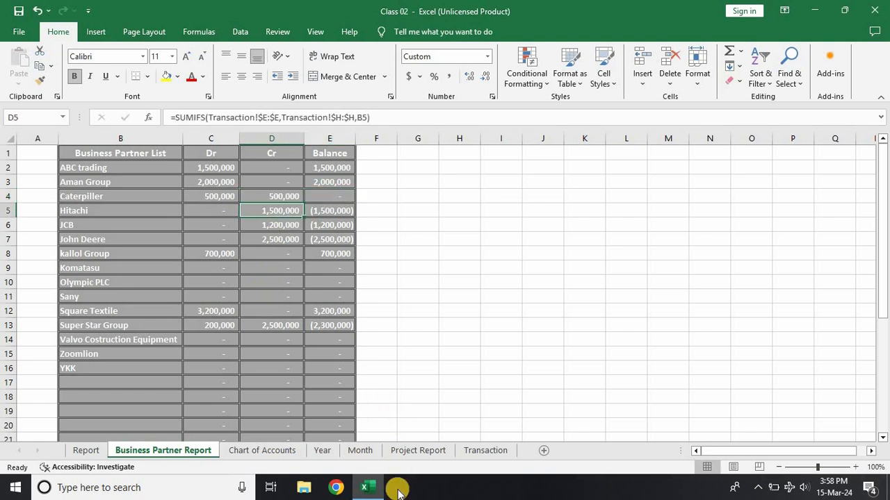
Step: Enter the particulars "Hitachi 15 lac paid from EBL" in rows 113 and 114 of the Transaction sheet, adapting the Caterpiller payment text
{"action": "left_click", "coordinate": [487, 451]}
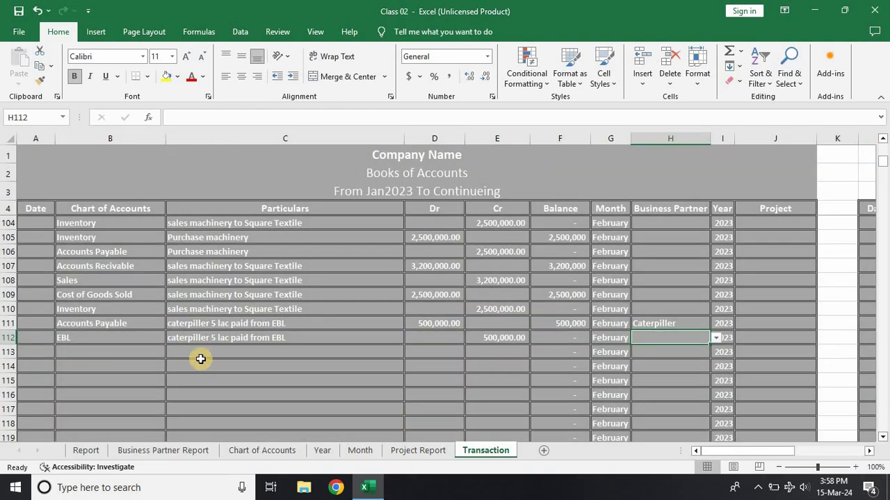
{"action": "left_click", "coordinate": [197, 361]}
{"action": "left_click", "coordinate": [201, 352]}
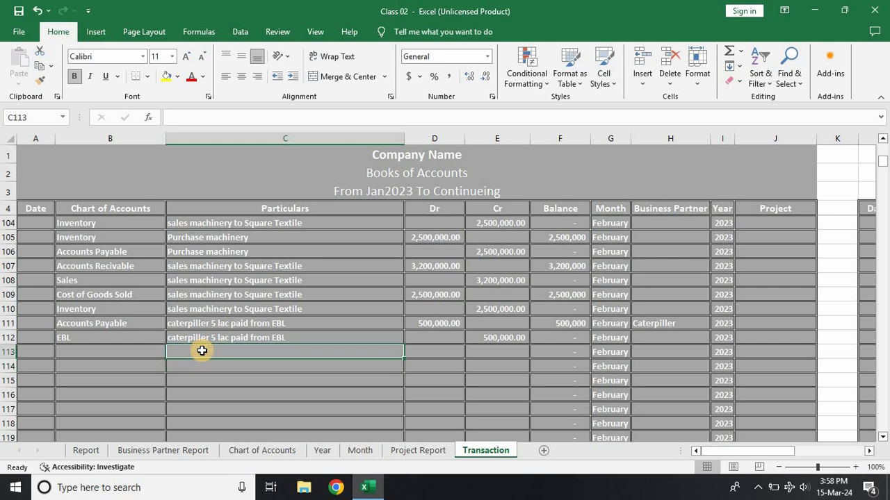
{"action": "key", "text": "ctrl+d"}
{"action": "double_click", "coordinate": [201, 352]}
{"action": "double_click", "coordinate": [200, 352]}
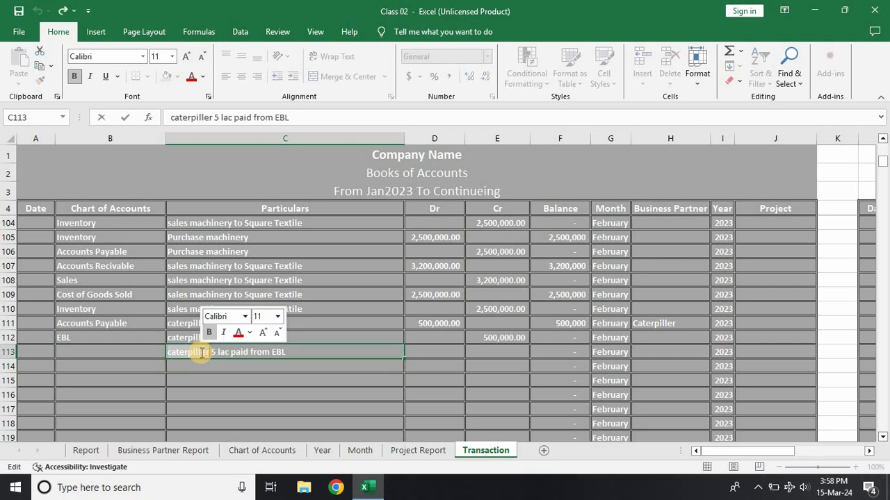
{"action": "type", "text": "Hitachi "}
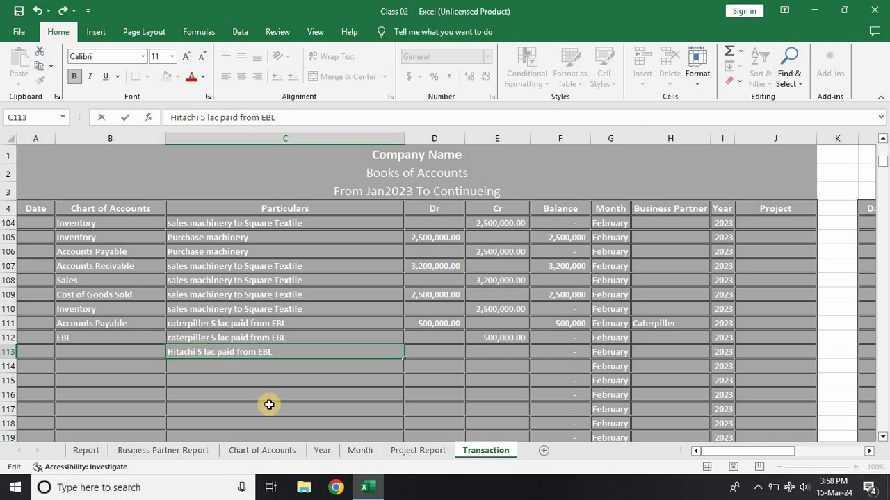
{"action": "type", "text": "1"}
{"action": "key", "text": "Return"}
{"action": "key", "text": "ctrl+d"}
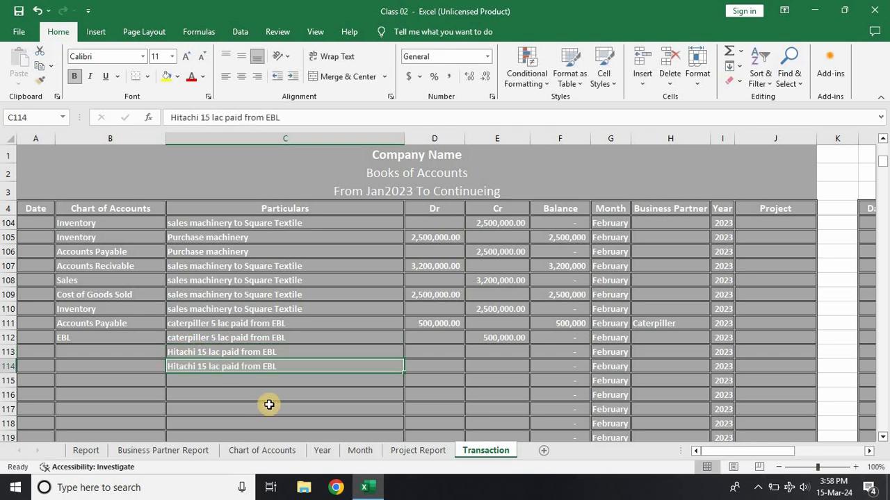
Step: Assign Accounts Payable to row 113 and EBL to row 114 as the Hitachi payment's accounts
{"action": "left_click", "coordinate": [119, 352]}
{"action": "type", "text": "accou"}
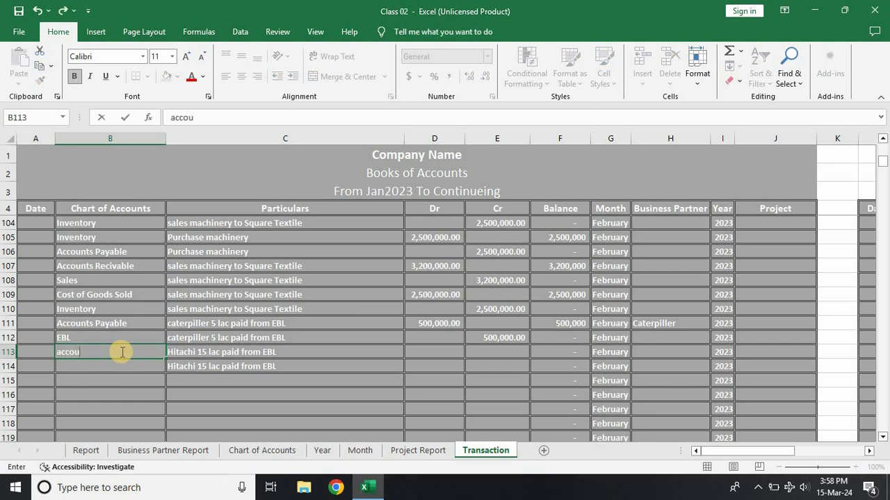
{"action": "type", "text": "nts p"}
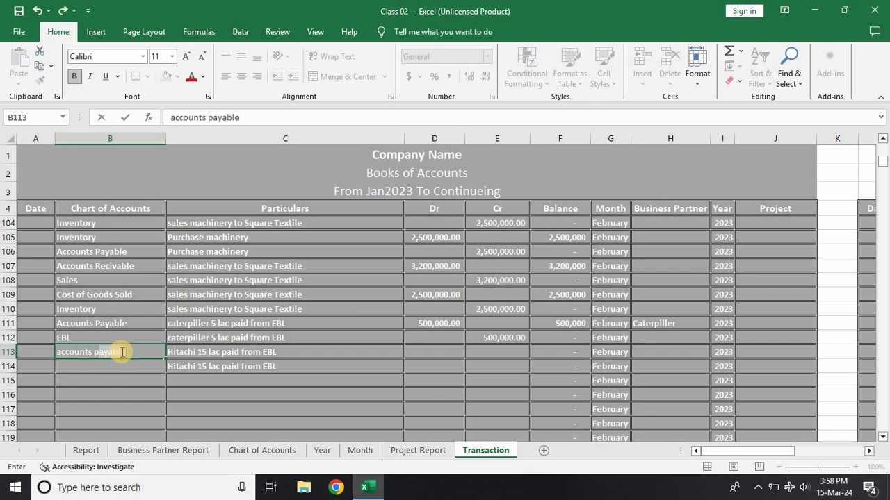
{"action": "key", "text": "Return"}
{"action": "type", "text": "eBL"}
{"action": "key", "text": "Return"}
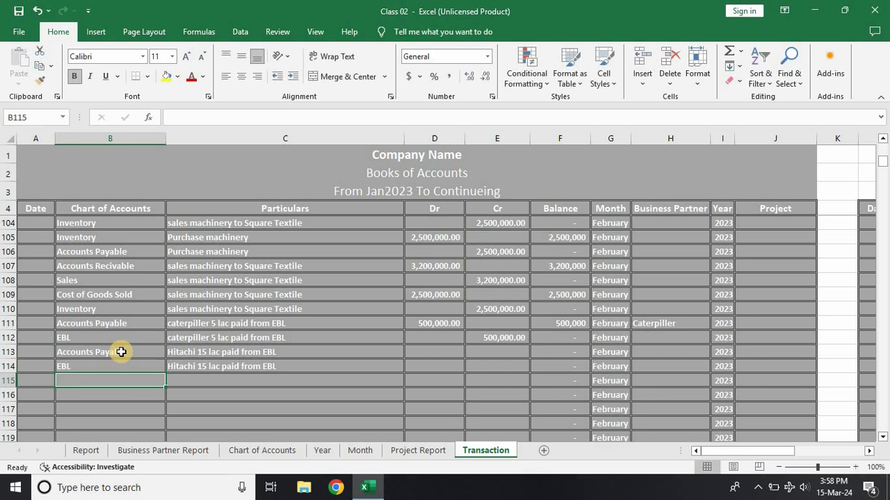
Step: Record the Hitachi payment as a 1,500,000 debit in row 113 and a 1,500,000 credit in row 114
{"action": "left_click", "coordinate": [431, 356]}
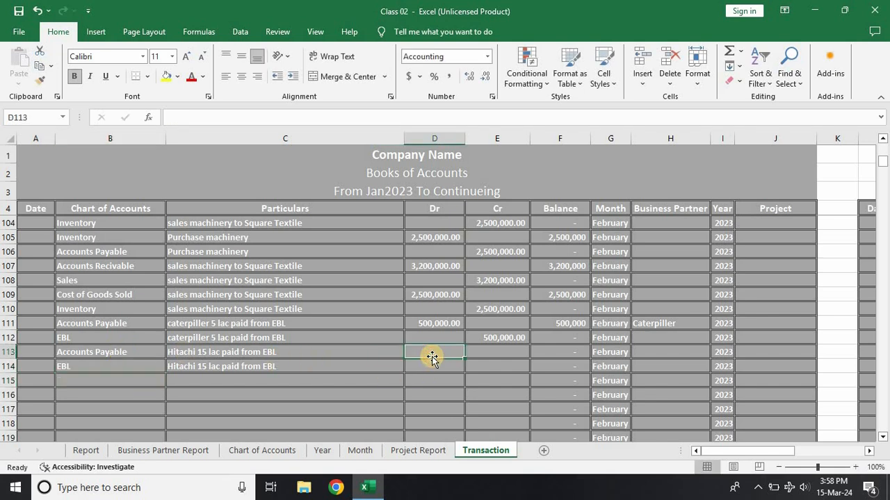
{"action": "type", "text": "1500000"}
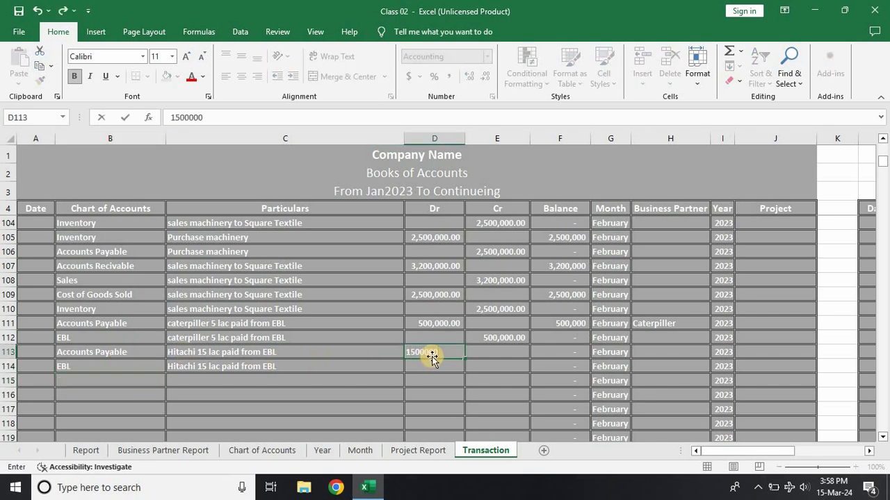
{"action": "key", "text": "Return"}
{"action": "key", "text": "Right"}
{"action": "type", "text": "15"}
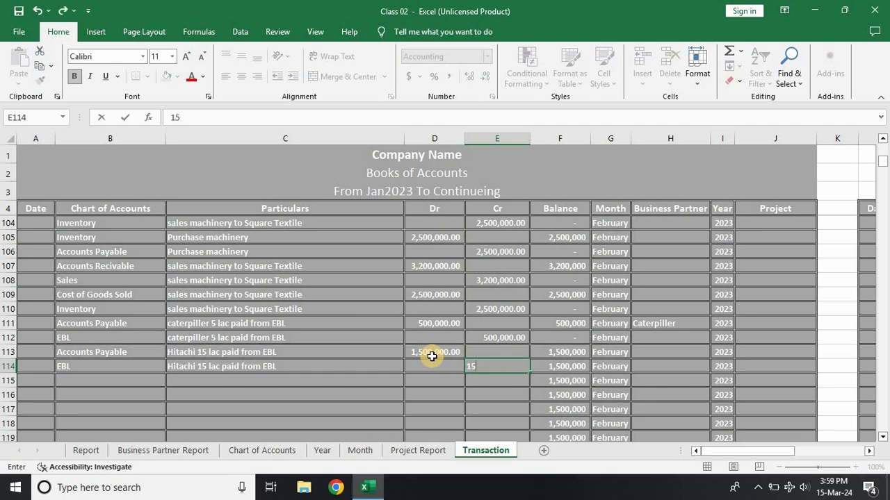
{"action": "key", "text": "Return"}
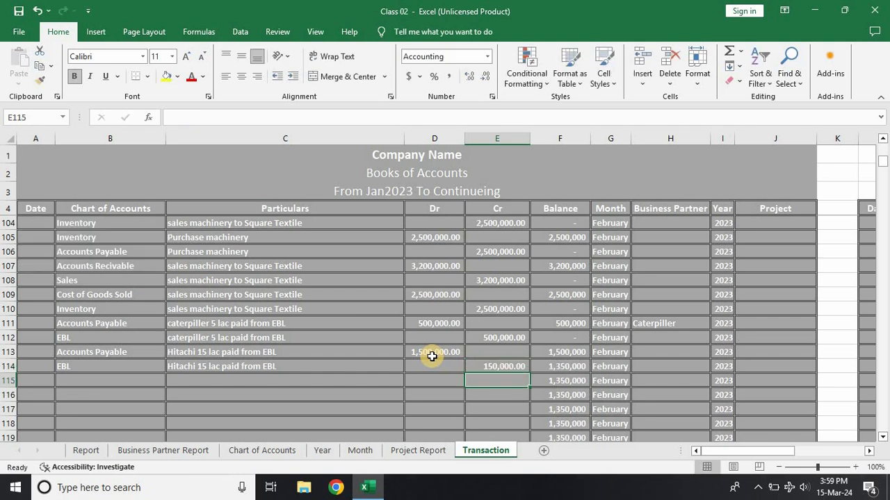
{"action": "left_click", "coordinate": [491, 363]}
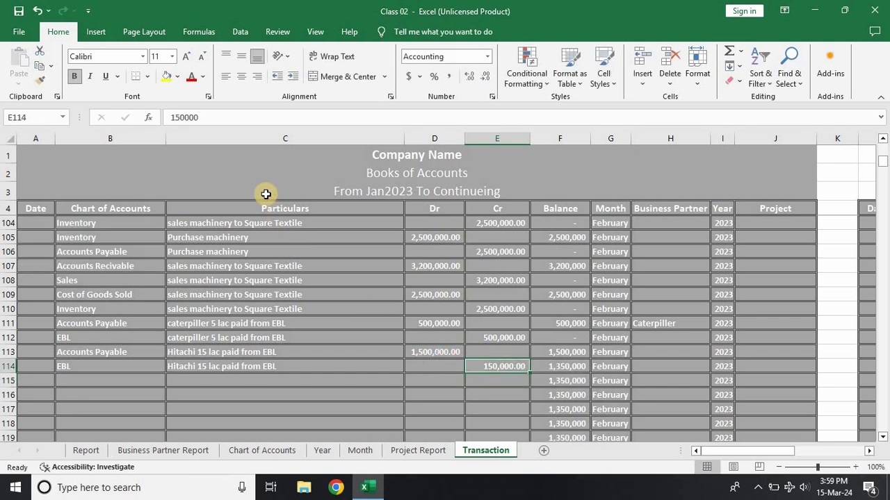
{"action": "left_click", "coordinate": [264, 114]}
{"action": "key", "text": "Return"}
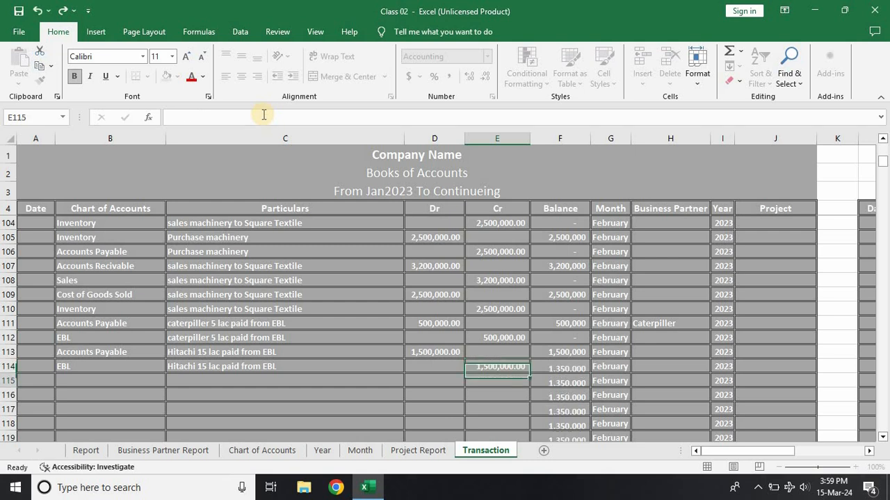
Step: Check Hitachi's figures in the Business Partner Report and assign Hitachi as the business partner in row 113 of the Transaction sheet
{"action": "left_click", "coordinate": [155, 450]}
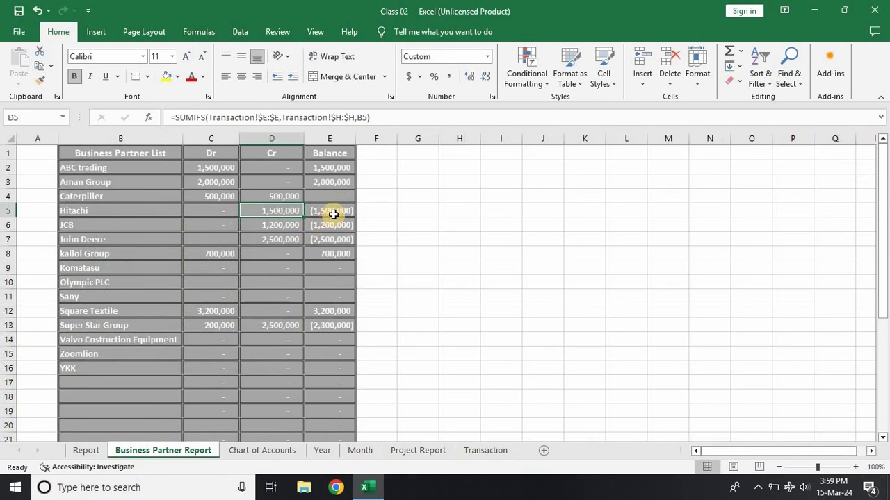
{"action": "left_click", "coordinate": [426, 223]}
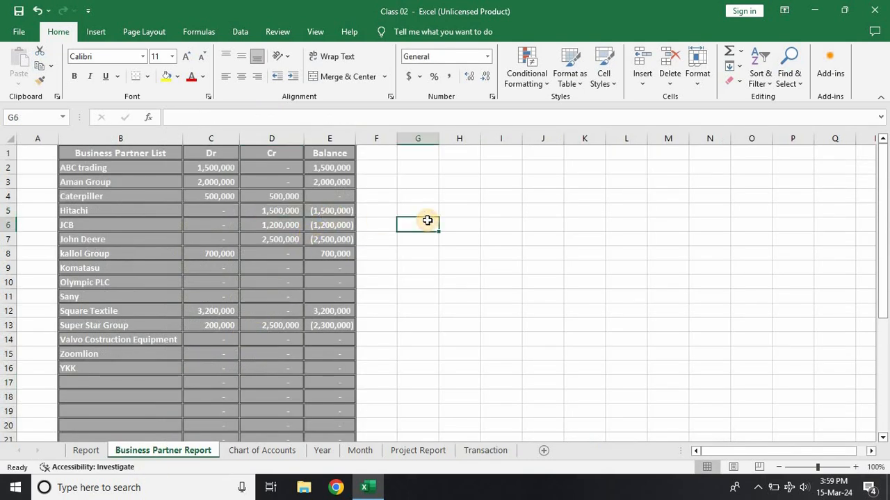
{"action": "left_click", "coordinate": [485, 450]}
{"action": "left_click", "coordinate": [651, 365]}
{"action": "left_click", "coordinate": [654, 346]}
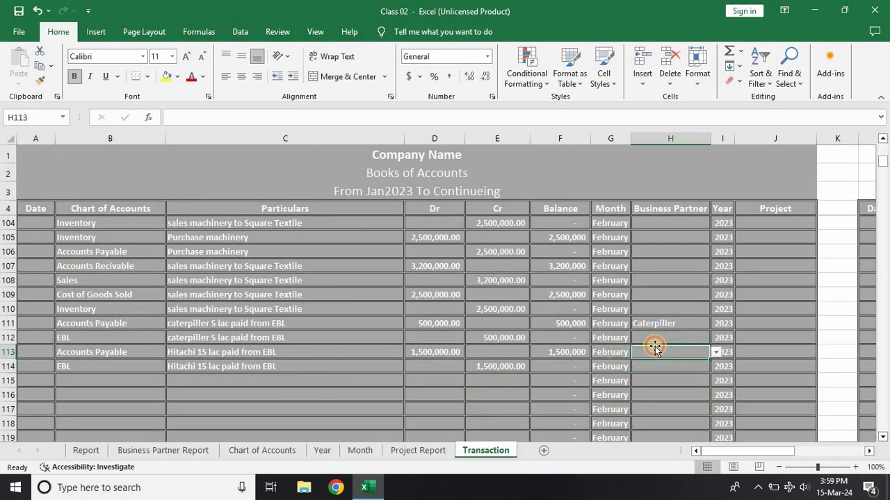
{"action": "type", "text": "hitachi"}
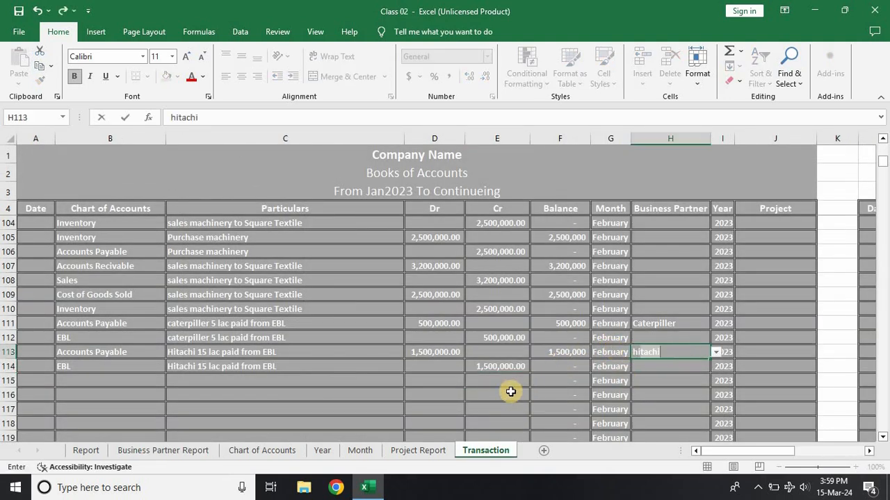
Step: Check the balances of Hitachi and Aman Group in the Business Partner Report
{"action": "left_click", "coordinate": [165, 451]}
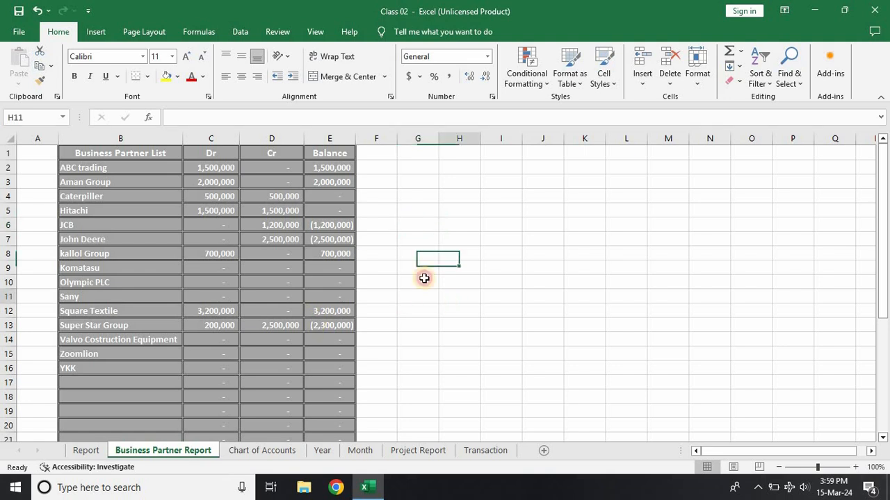
{"action": "left_click", "coordinate": [324, 209]}
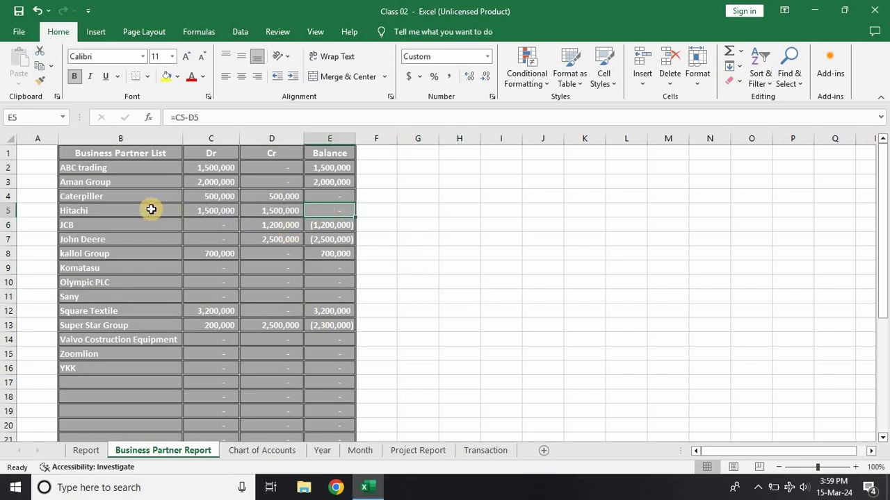
{"action": "left_click", "coordinate": [106, 182]}
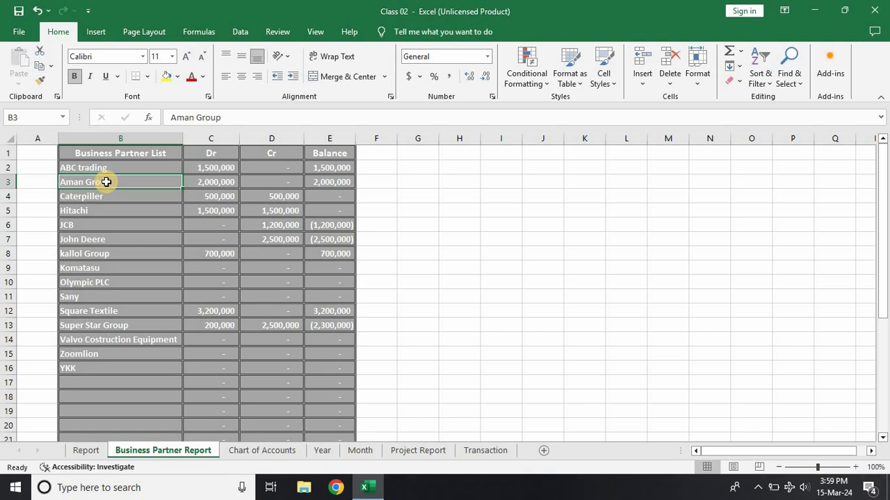
{"action": "left_click", "coordinate": [314, 181]}
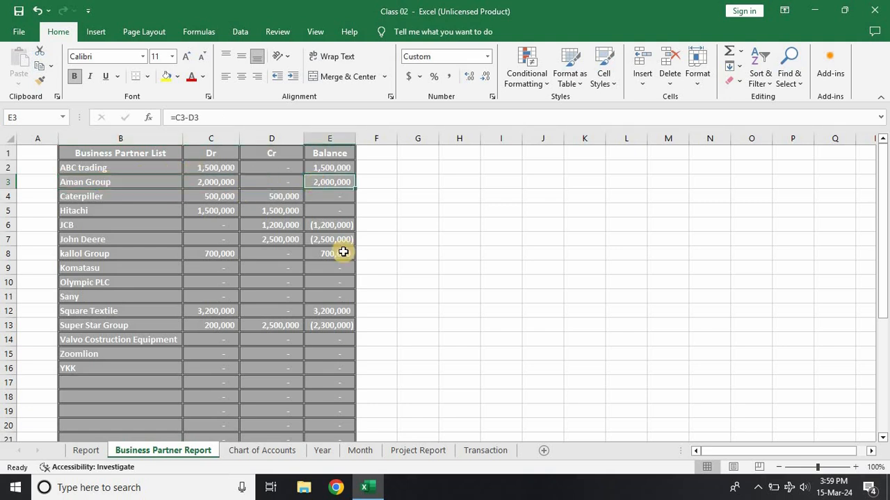
Step: Enter EBL as the account in row 115 of the Transaction sheet
{"action": "left_click", "coordinate": [480, 451]}
{"action": "scroll", "coordinate": [135, 391], "scroll_direction": "down", "scroll_amount": 2}
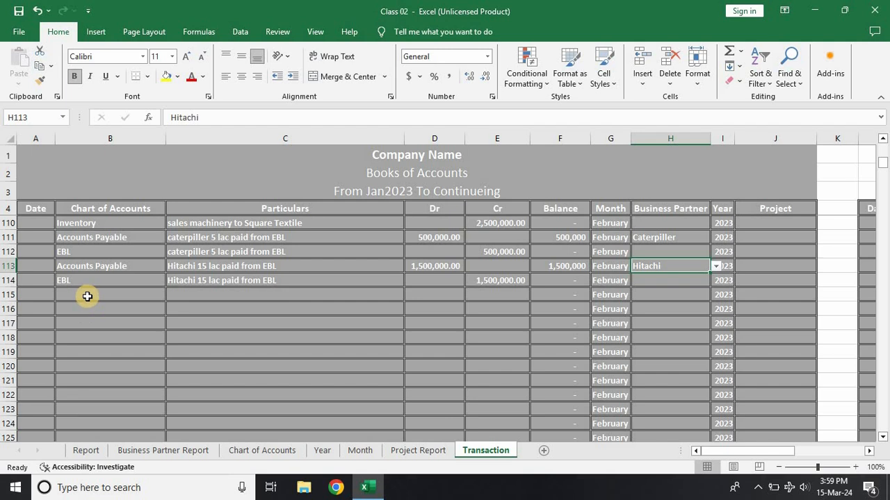
{"action": "left_click", "coordinate": [87, 296]}
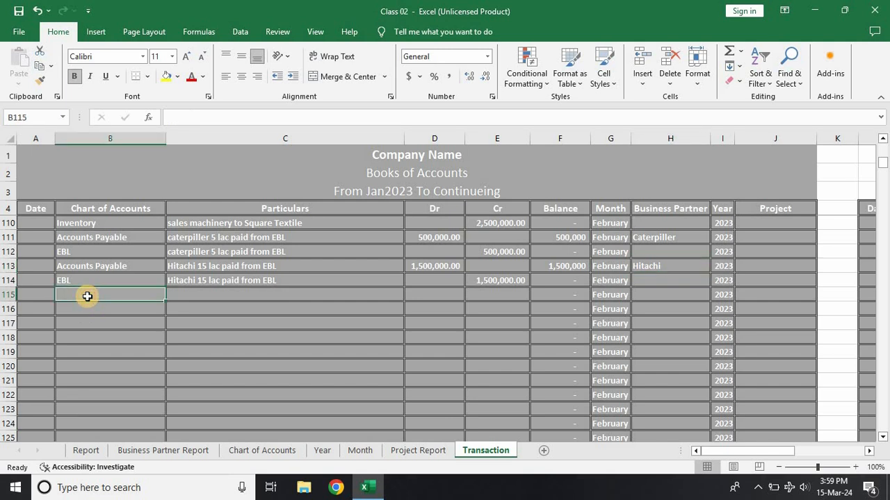
{"action": "type", "text": "EBL"}
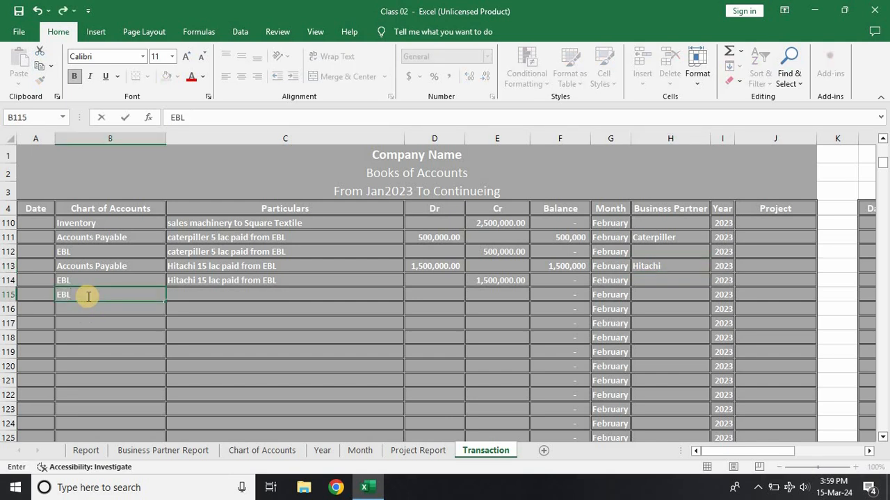
{"action": "key", "text": "Tab"}
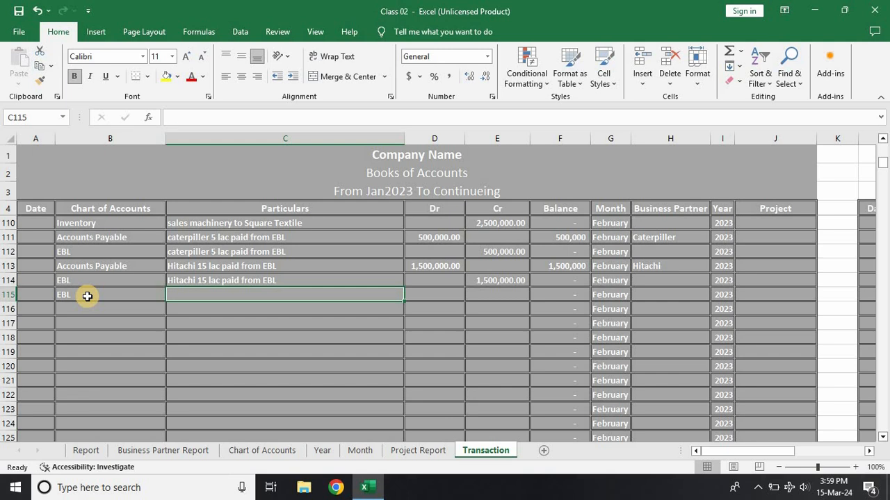
Step: Enter the particulars "Recived from Aman Group" in rows 115 and 116
{"action": "type", "text": "Recived fr"}
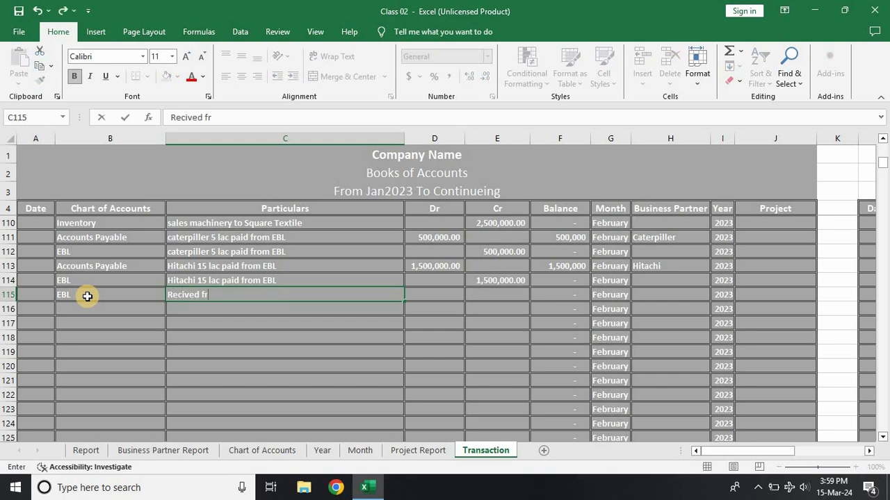
{"action": "type", "text": "om Aman Group"}
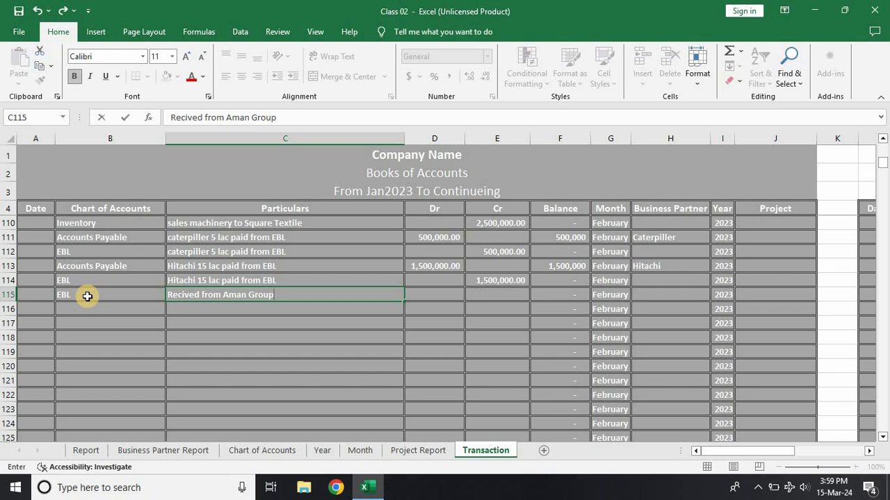
{"action": "key", "text": "Return"}
{"action": "key", "text": "ctrl+d"}
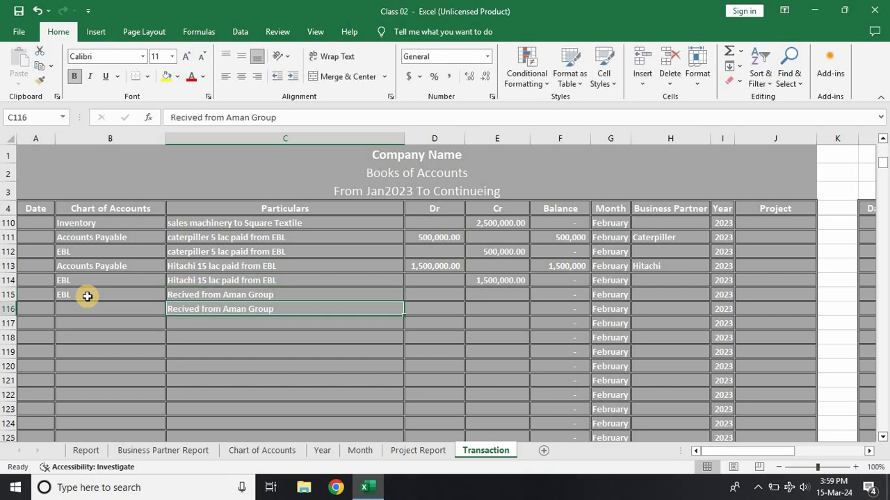
Step: Assign Accounts Recivable as the account in row 116 for the Aman Group receipt
{"action": "left_click", "coordinate": [93, 309]}
{"action": "type", "text": "a"}
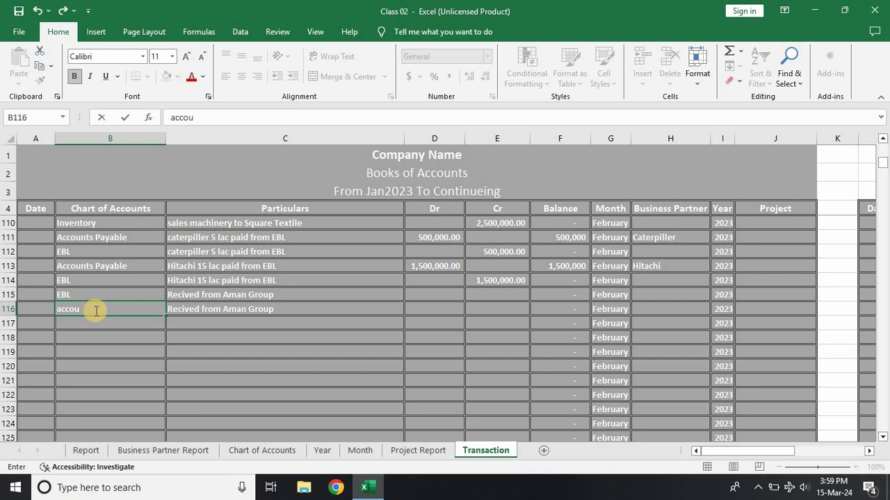
{"action": "type", "text": "recivable"}
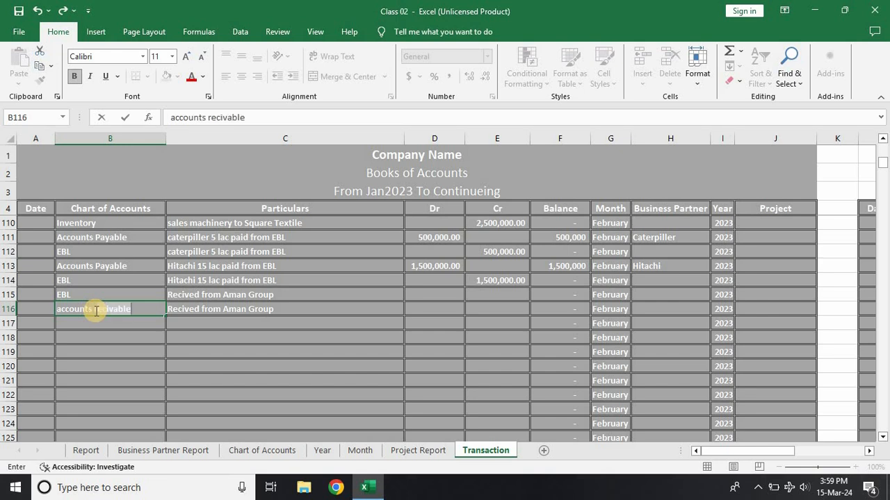
{"action": "key", "text": "Tab"}
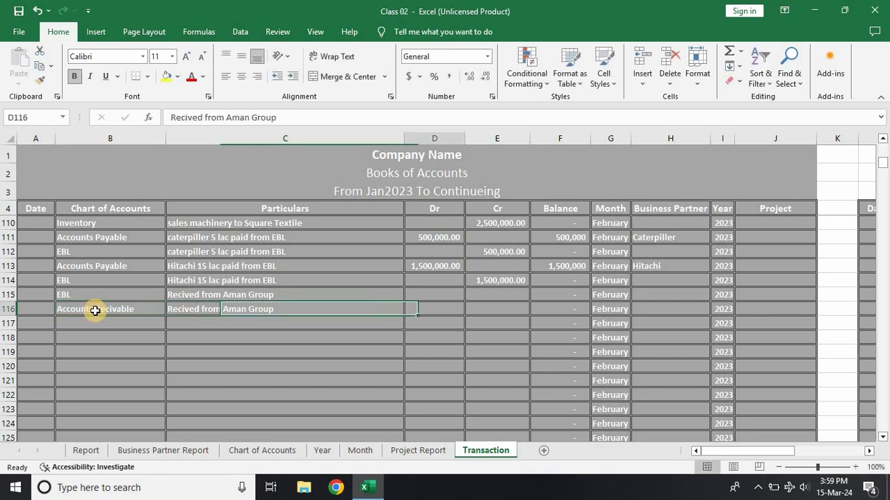
Step: Record the Aman Group receipt as a 2,000,000 debit in row 115 and a 2,000,000 credit in row 116
{"action": "key", "text": "Tab"}
{"action": "key", "text": "Up"}
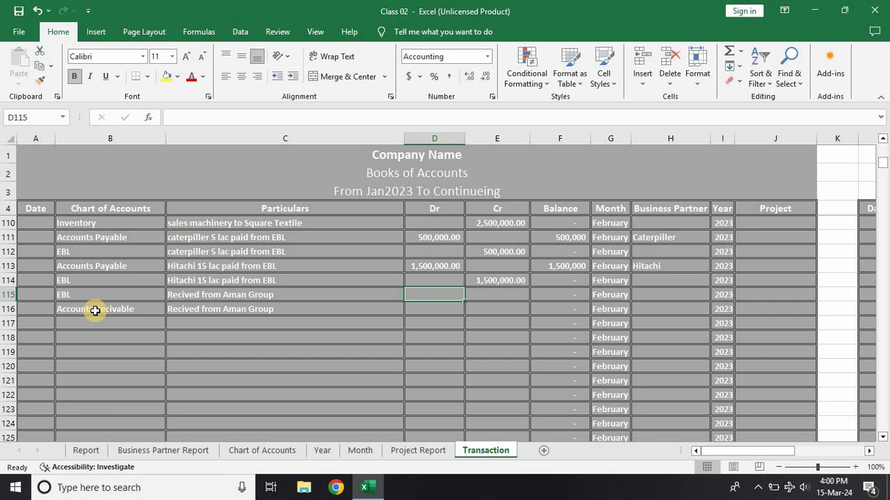
{"action": "type", "text": "15"}
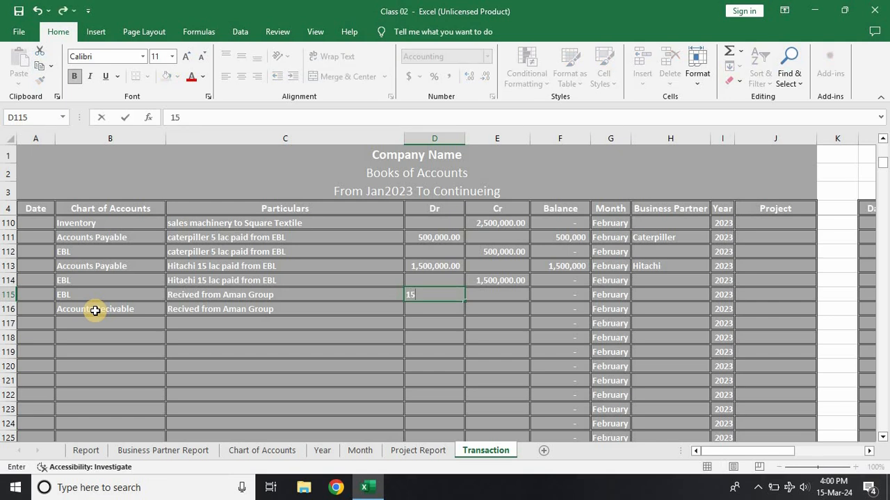
{"action": "type", "text": "20"}
{"action": "key", "text": "BackSpace"}
{"action": "key", "text": "BackSpace"}
{"action": "key", "text": "BackSpace"}
{"action": "key", "text": "BackSpace"}
{"action": "type", "text": "2000000"}
{"action": "key", "text": "Return"}
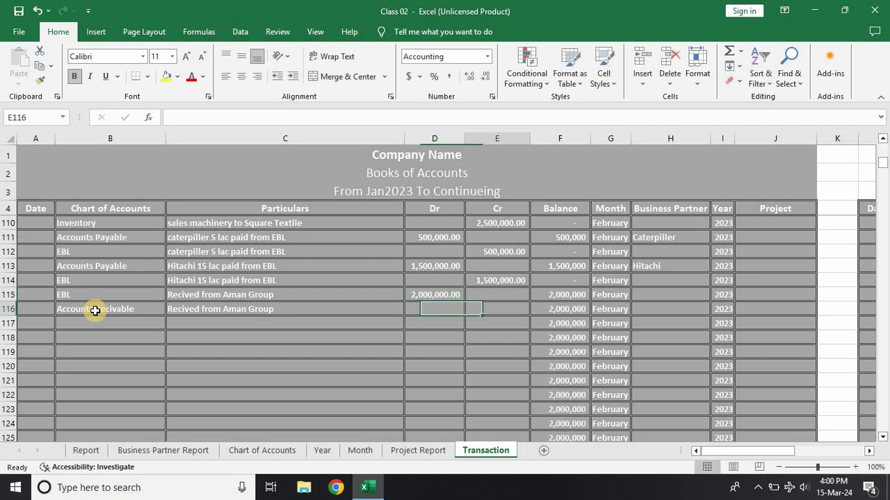
{"action": "key", "text": "Right"}
{"action": "type", "text": "2,0"}
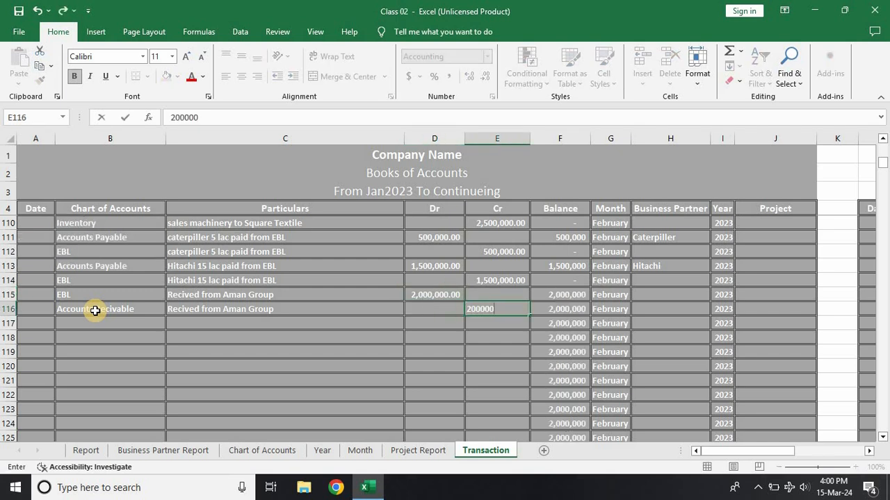
{"action": "type", "text": "00,000"}
{"action": "key", "text": "Return"}
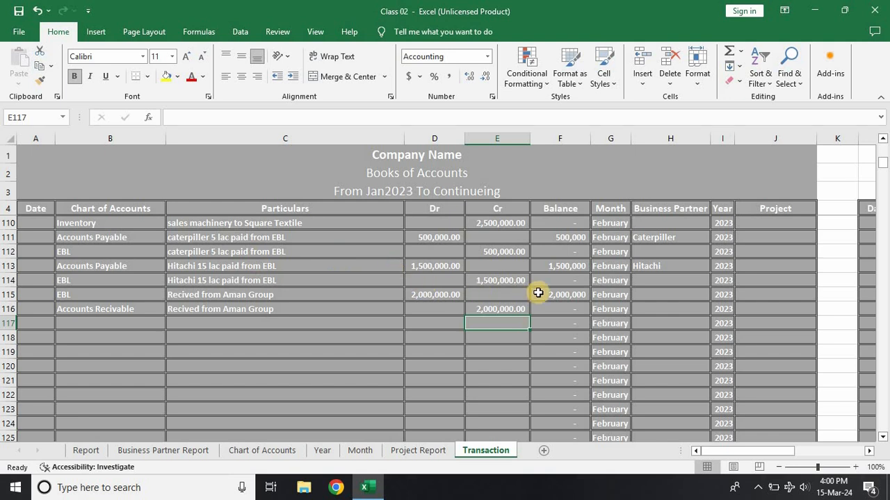
Step: Assign Aman Group as the business partner in row 116 and check the partner balances in the Business Partner Report
{"action": "left_click", "coordinate": [656, 306]}
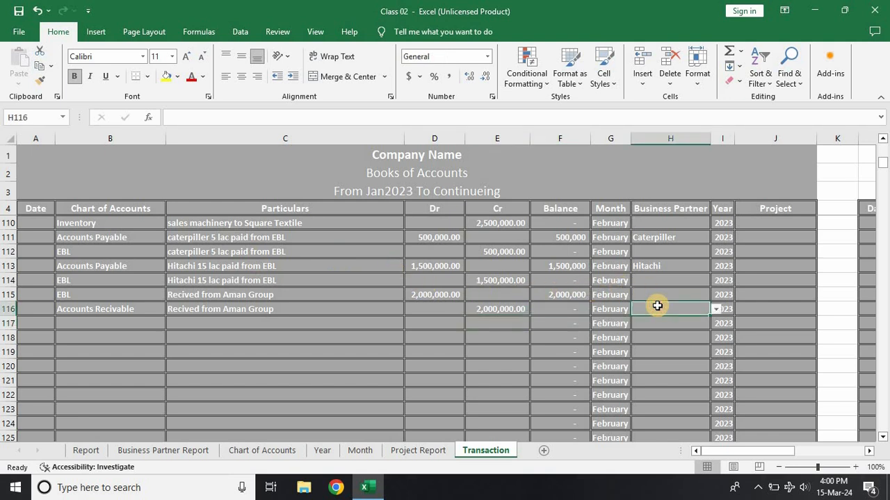
{"action": "type", "text": "Aman Group"}
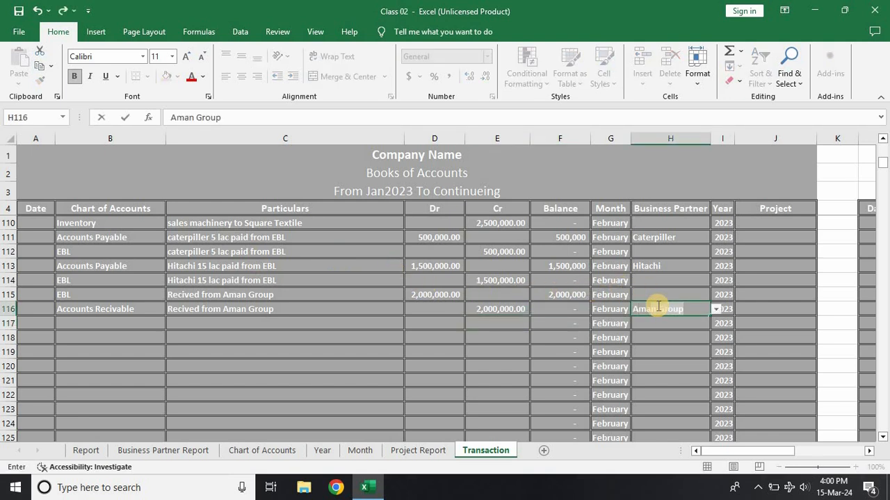
{"action": "left_click", "coordinate": [679, 349]}
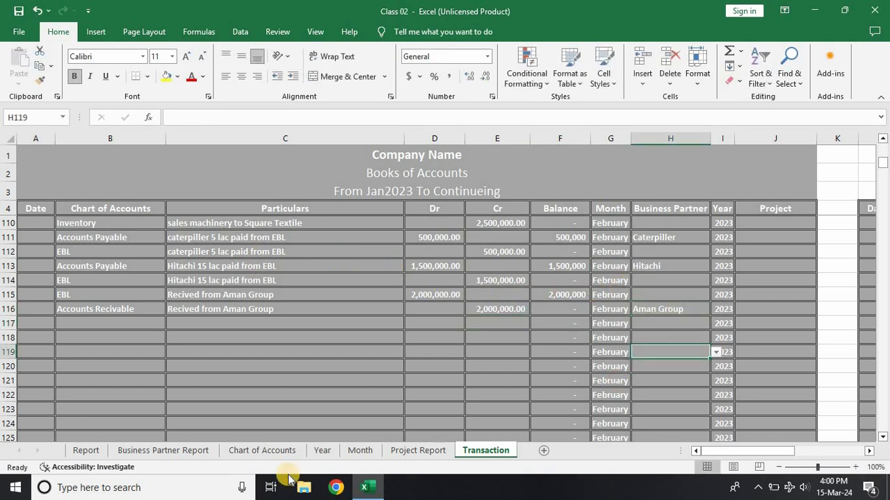
{"action": "left_click", "coordinate": [175, 453]}
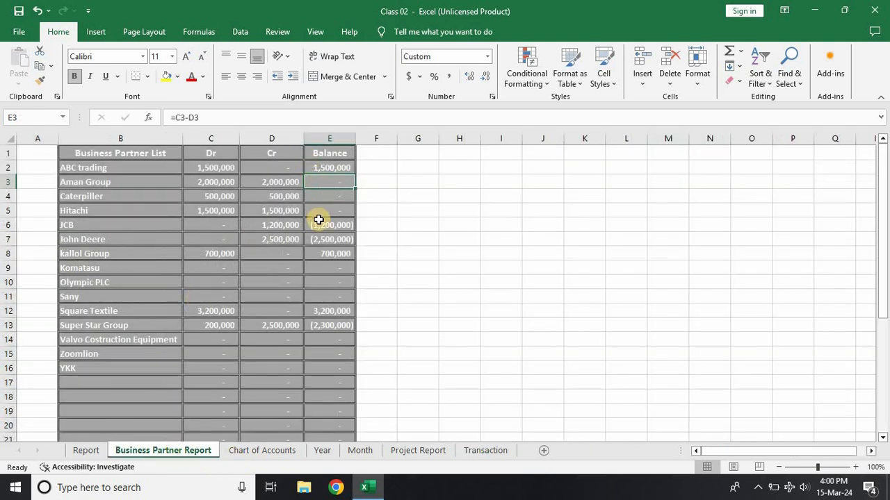
{"action": "left_click", "coordinate": [322, 312]}
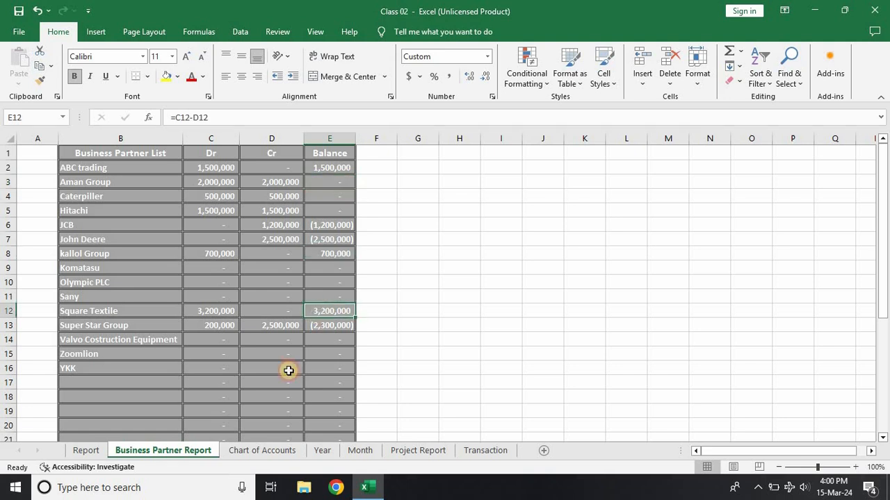
Step: Copy the EBL and Accounts Recivable account entries from rows 115 and 116 of the Transaction sheet into rows 117 and 118
{"action": "left_click", "coordinate": [481, 452]}
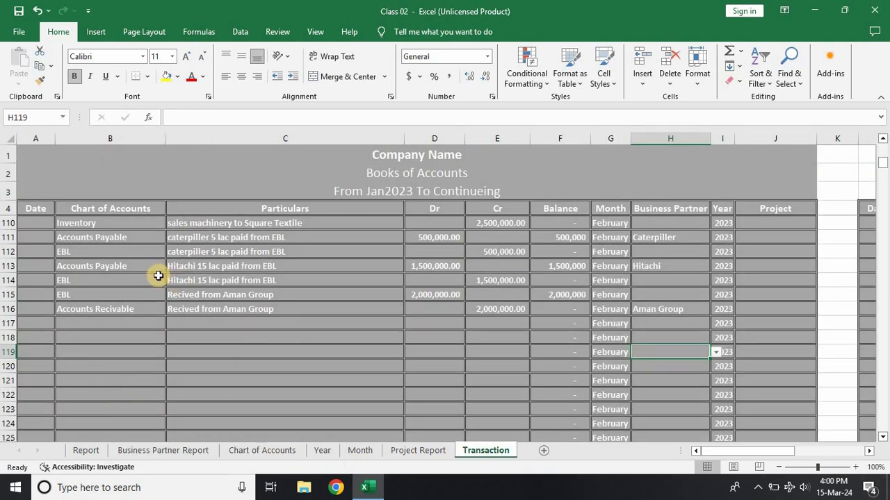
{"action": "left_click_drag", "start_coordinate": [121, 301], "coordinate": [123, 310]}
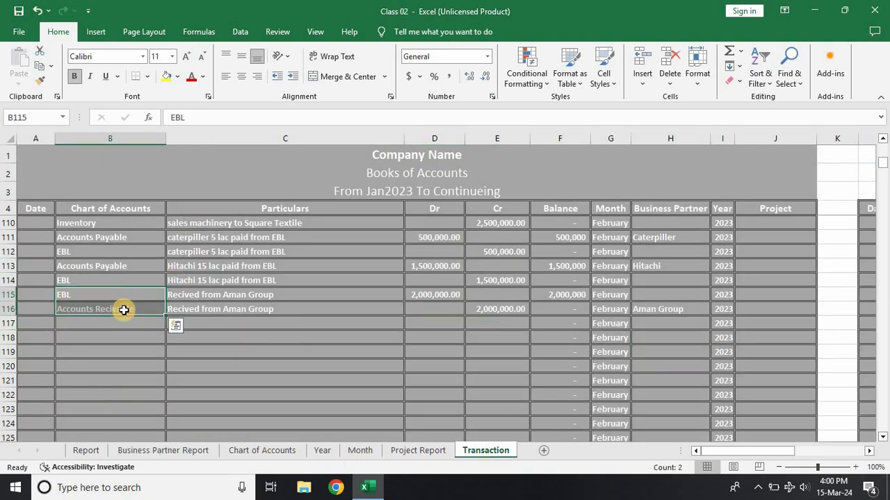
{"action": "key", "text": "ctrl+c"}
{"action": "left_click", "coordinate": [113, 324]}
{"action": "key", "text": "ctrl+v"}
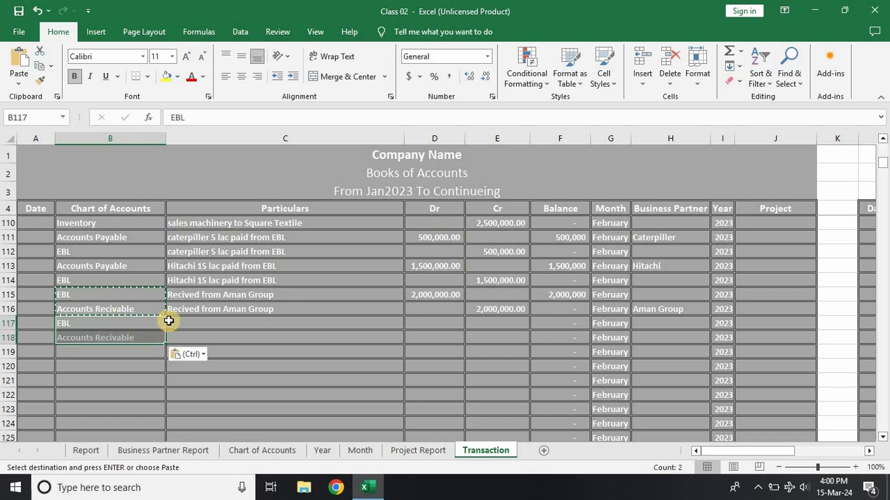
Step: Enter the particulars "Recived from Squire Textile" in rows 117 and 118, adapting the Aman Group receipt text
{"action": "left_click", "coordinate": [184, 321]}
{"action": "key", "text": "ctrl+d"}
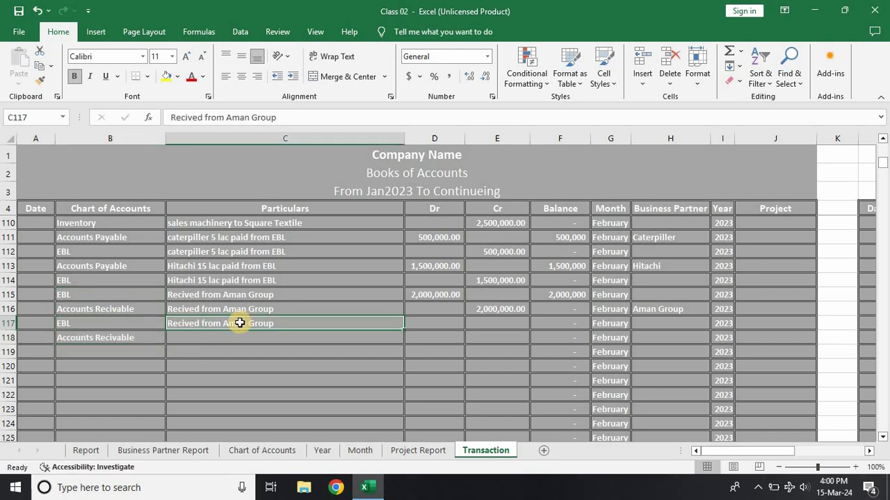
{"action": "double_click", "coordinate": [240, 323]}
{"action": "key", "text": "Delete"}
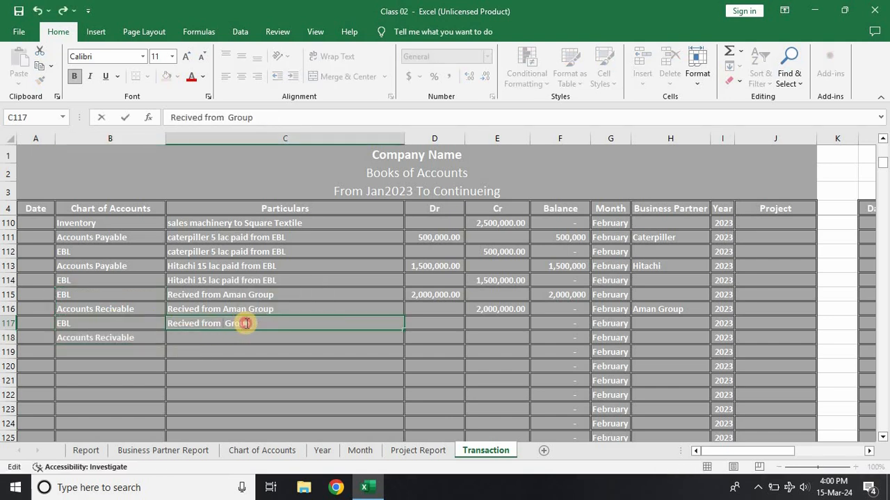
{"action": "double_click", "coordinate": [247, 323]}
{"action": "type", "text": "S"}
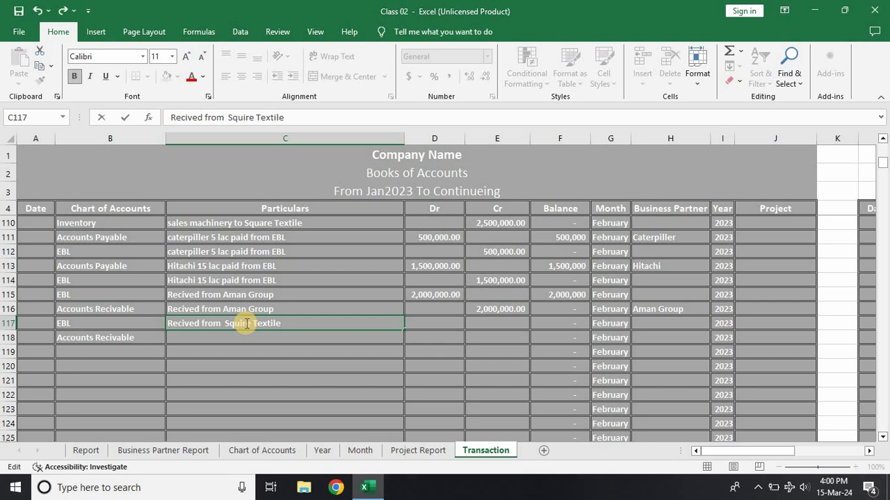
{"action": "type", "text": "quire Textile"}
{"action": "key", "text": "Return"}
{"action": "key", "text": "ctrl+d"}
{"action": "key", "text": "Right"}
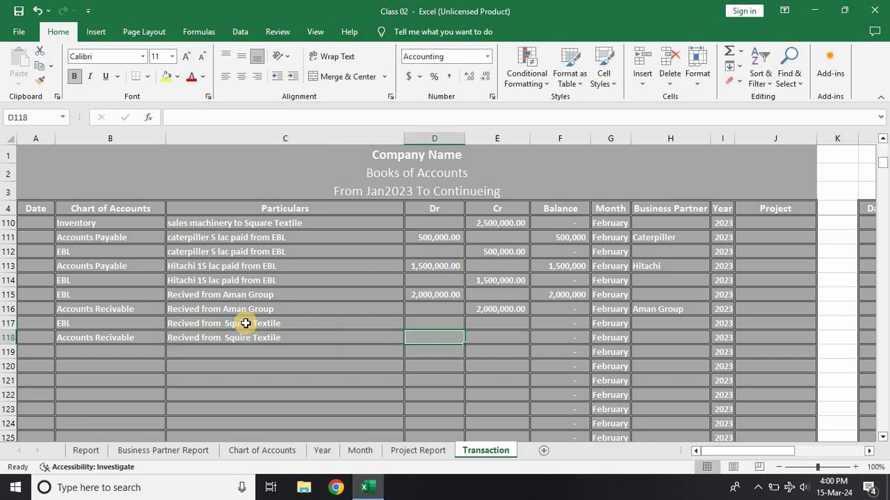
Step: Record the Squire Textile receipt as a 3,200,000 debit in row 117 and a 3,200,000 credit in row 118
{"action": "key", "text": "Up"}
{"action": "type", "text": "320000"}
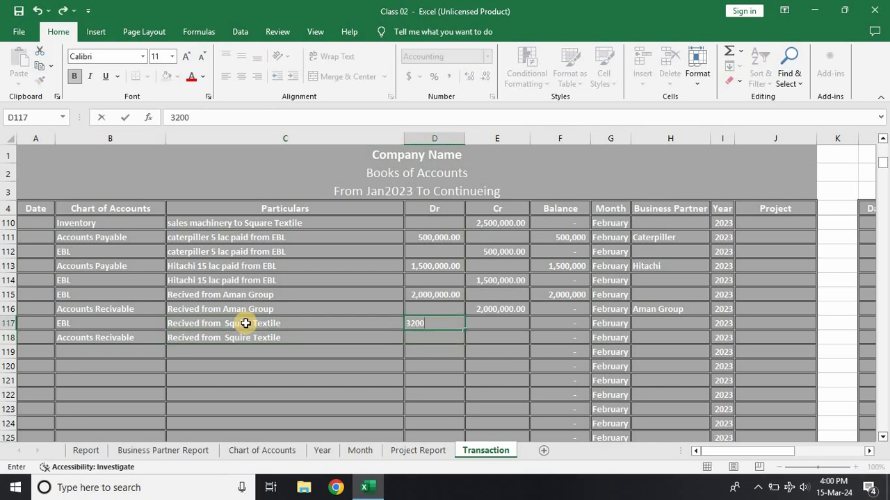
{"action": "key", "text": "Return"}
{"action": "key", "text": "Right"}
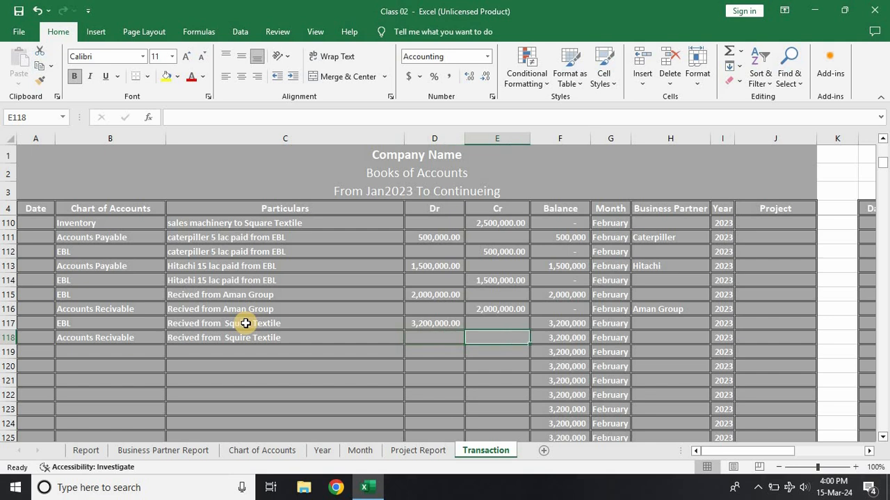
{"action": "type", "text": "3,2"}
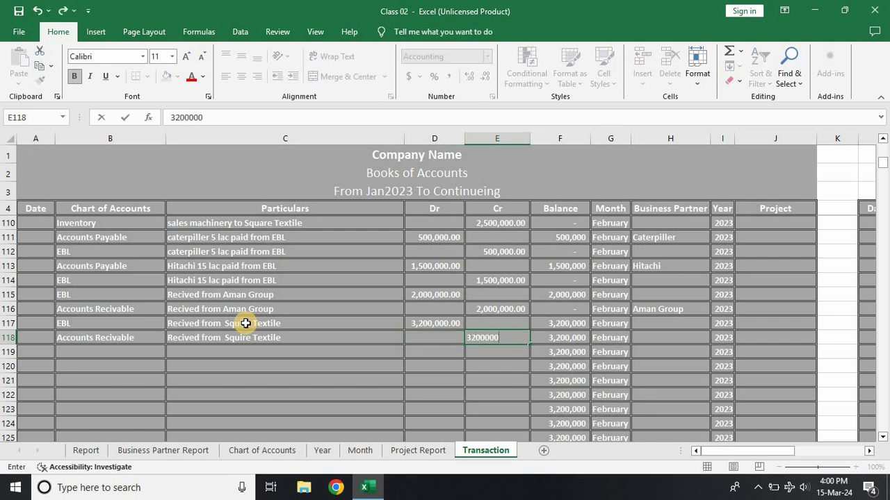
{"action": "type", "text": "00,000"}
{"action": "key", "text": "ctrl+Return"}
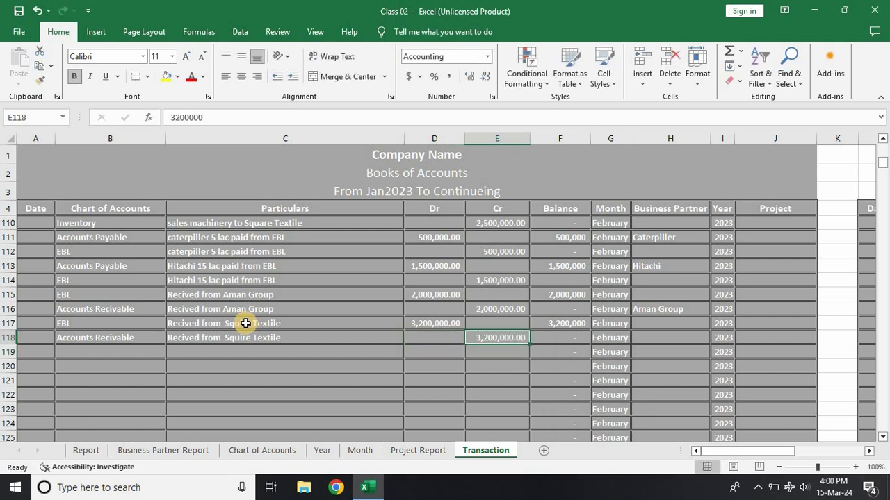
Step: Assign Square Textile as the business partner in row 118 and check its balance in the Business Partner Report
{"action": "key", "text": "Right"}
{"action": "key", "text": "Right"}
{"action": "key", "text": "Right"}
{"action": "type", "text": "s"}
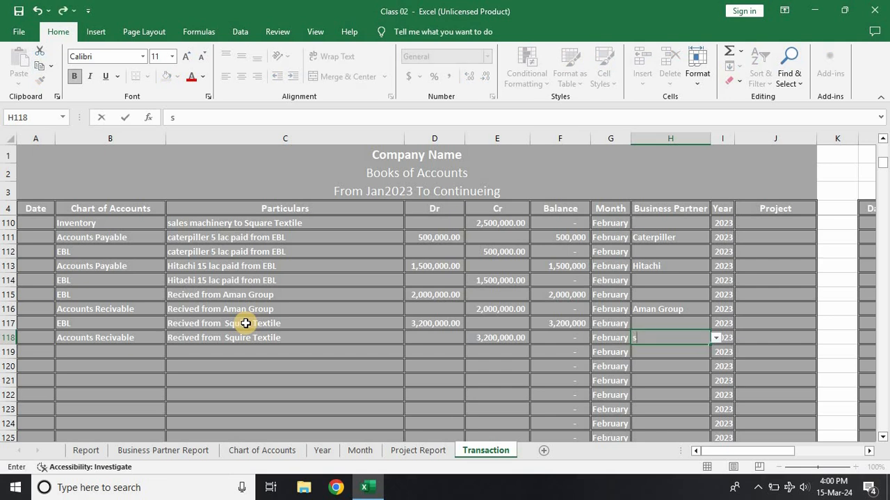
{"action": "key", "text": "Return"}
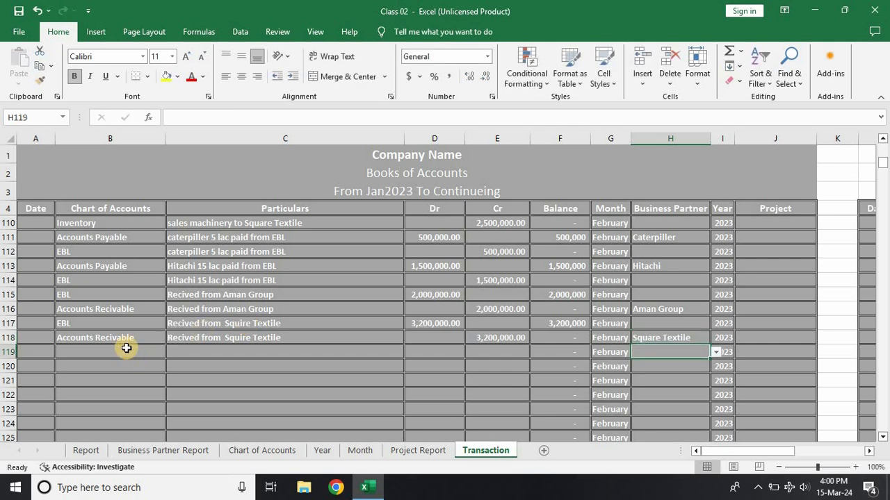
{"action": "left_click", "coordinate": [182, 452]}
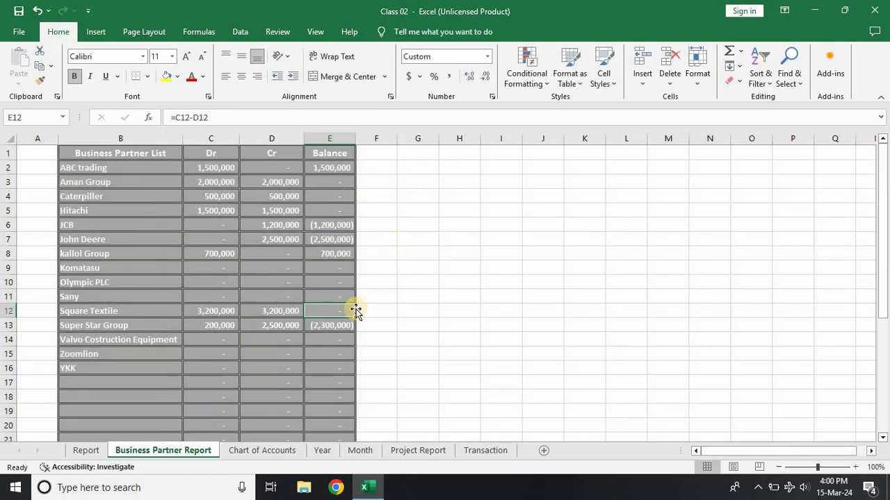
{"action": "left_click", "coordinate": [402, 298]}
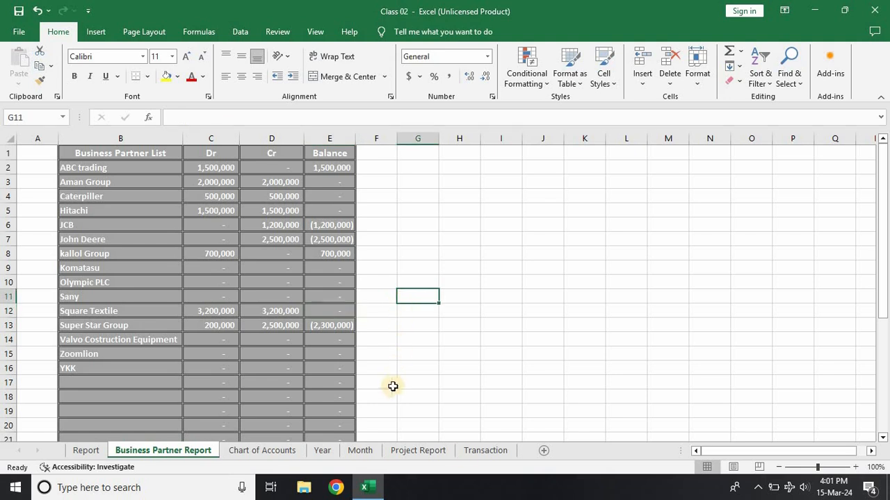
Step: Set the Chart of Accounts criterion of the Transaction sheet's filtered ledger to Accounts Recivable
{"action": "left_click", "coordinate": [472, 451]}
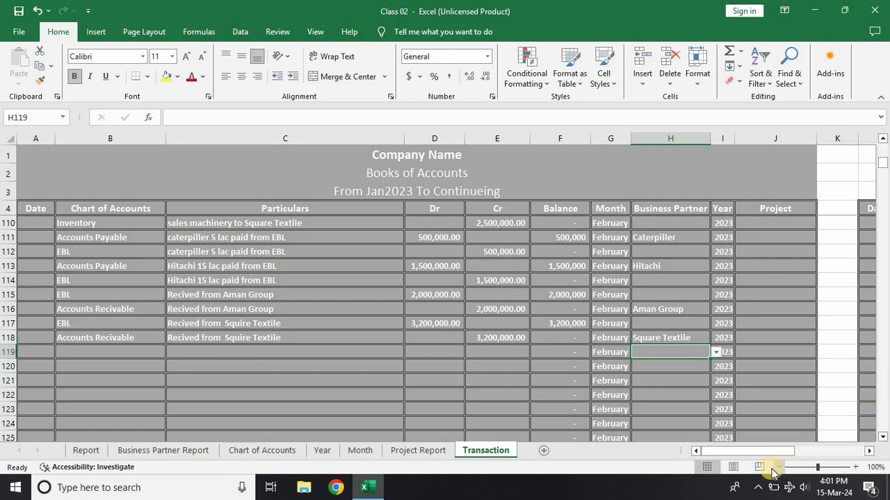
{"action": "left_click_drag", "start_coordinate": [742, 452], "coordinate": [852, 415]}
{"action": "left_click_drag", "start_coordinate": [881, 169], "coordinate": [882, 146]}
{"action": "left_click", "coordinate": [93, 223]}
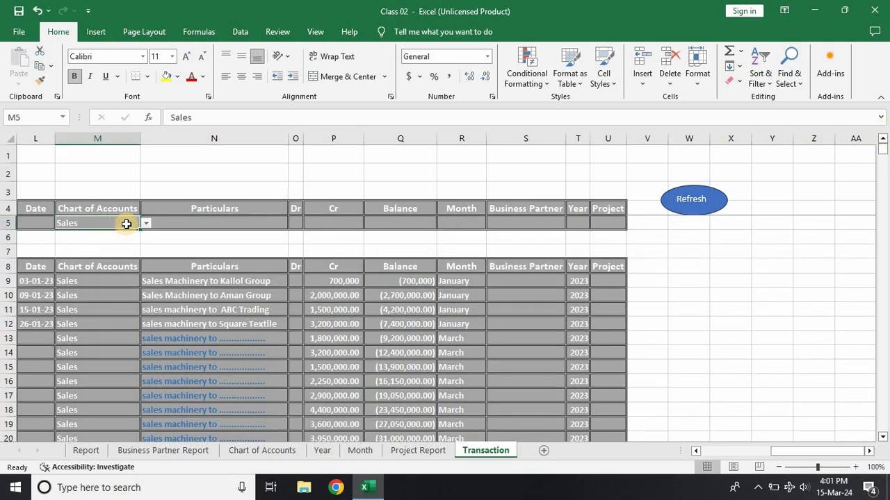
{"action": "left_click", "coordinate": [146, 223]}
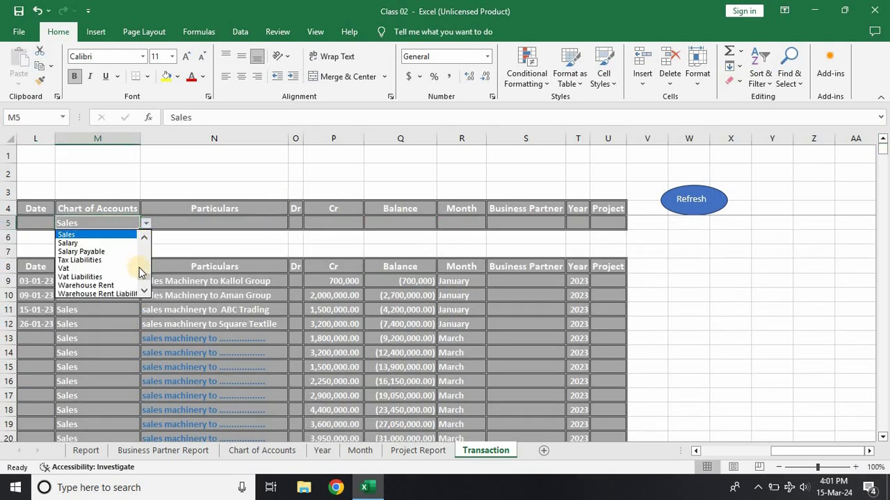
{"action": "left_click_drag", "start_coordinate": [143, 280], "coordinate": [141, 238]}
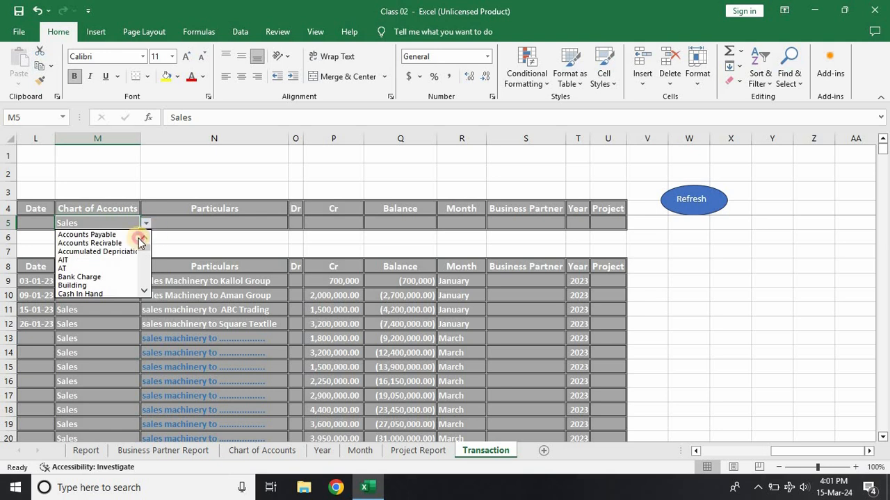
{"action": "left_click", "coordinate": [358, 244]}
Step: Set the ledger's Business Partner criterion to Square Textile and refresh the filtered entries
{"action": "left_click", "coordinate": [528, 223]}
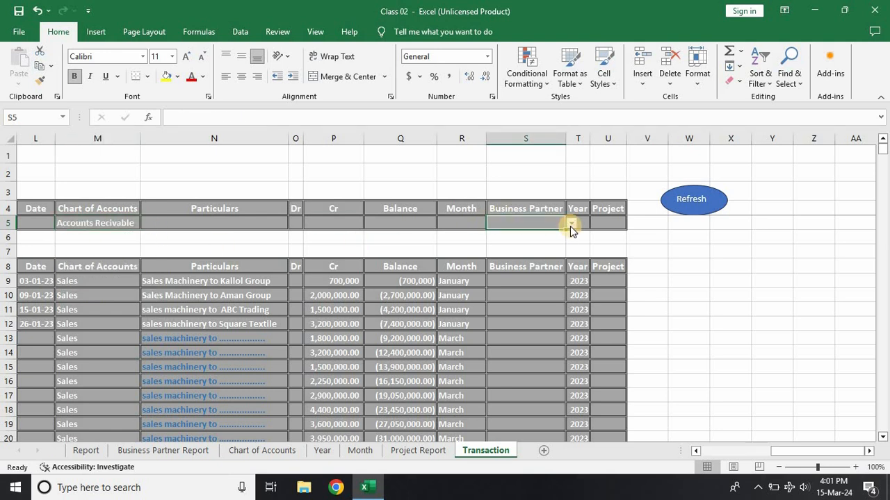
{"action": "left_click", "coordinate": [571, 223]}
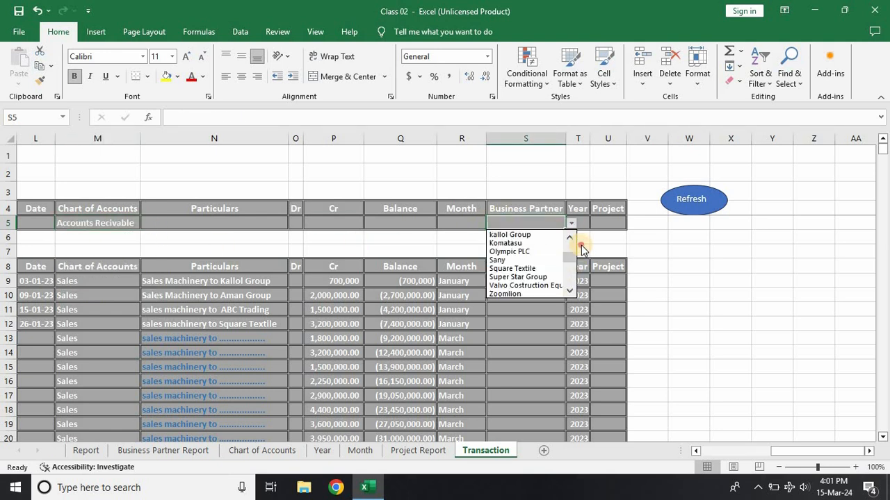
{"action": "left_click", "coordinate": [520, 268]}
{"action": "left_click", "coordinate": [685, 199]}
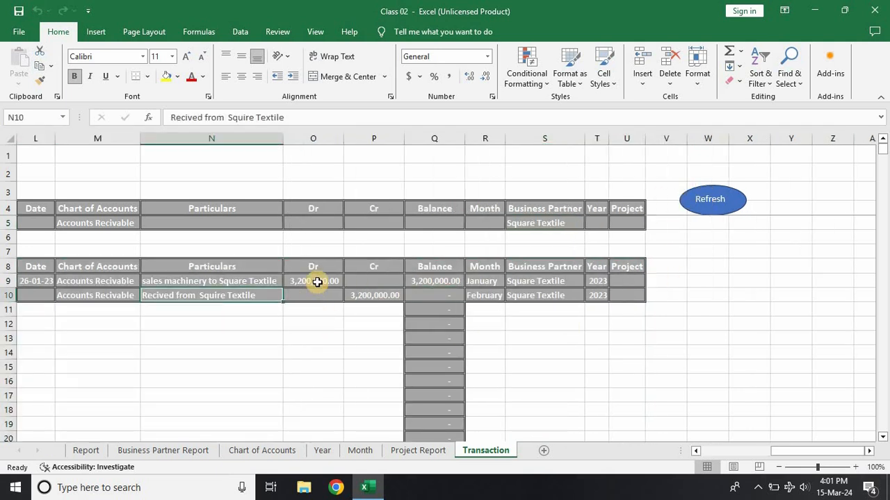
Step: Examine the debit and credit entries in the Square Textile ledger and compare them with the Business Partner Report
{"action": "left_click", "coordinate": [333, 285]}
{"action": "left_click", "coordinate": [369, 296]}
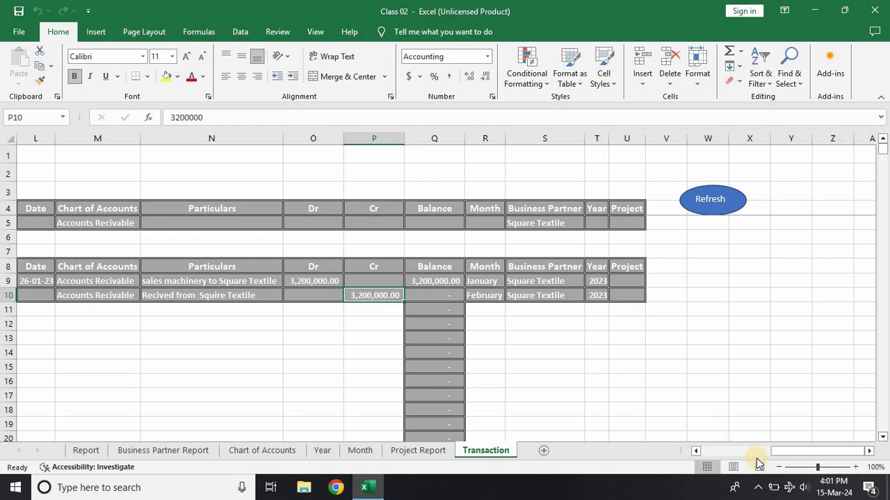
{"action": "left_click_drag", "start_coordinate": [787, 453], "coordinate": [747, 449]}
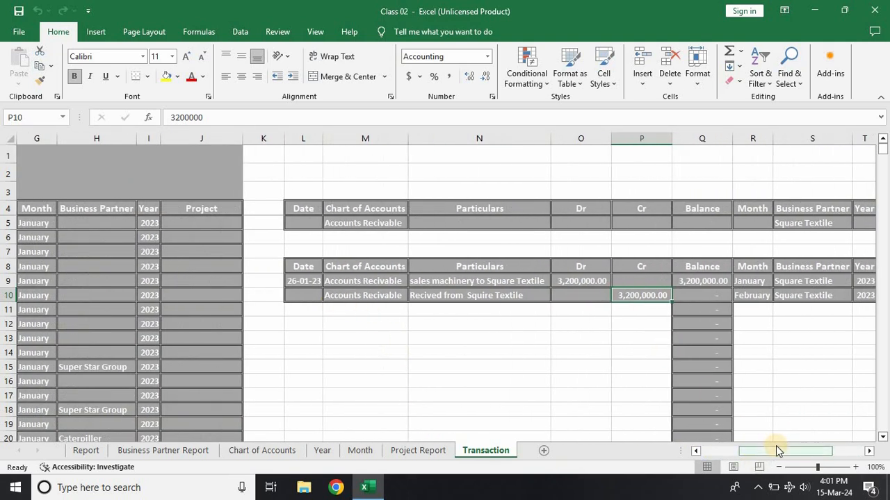
{"action": "left_click_drag", "start_coordinate": [774, 451], "coordinate": [781, 450]}
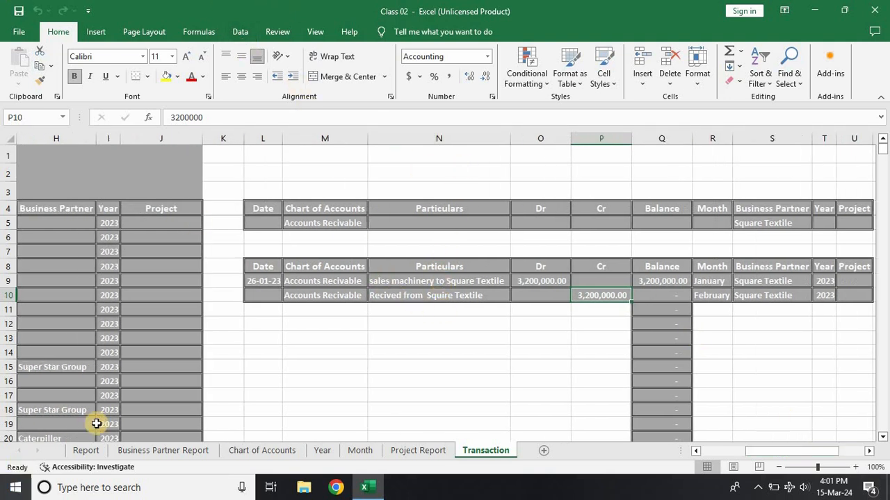
{"action": "left_click", "coordinate": [170, 452]}
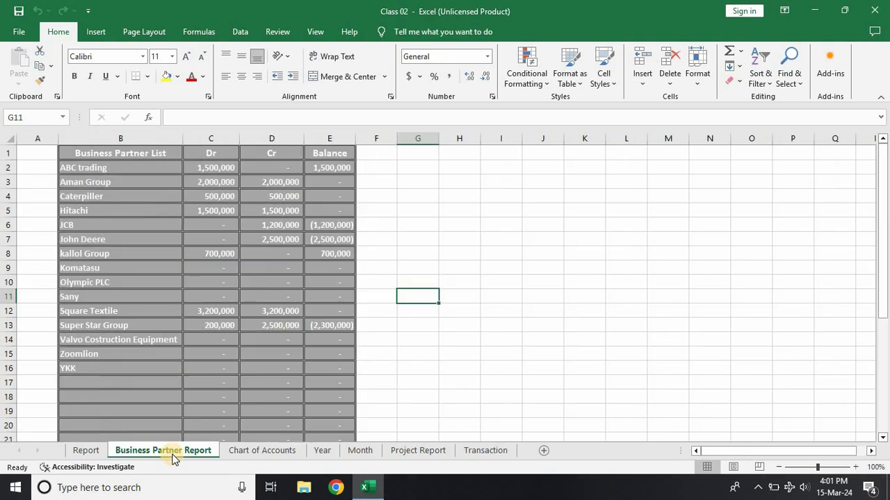
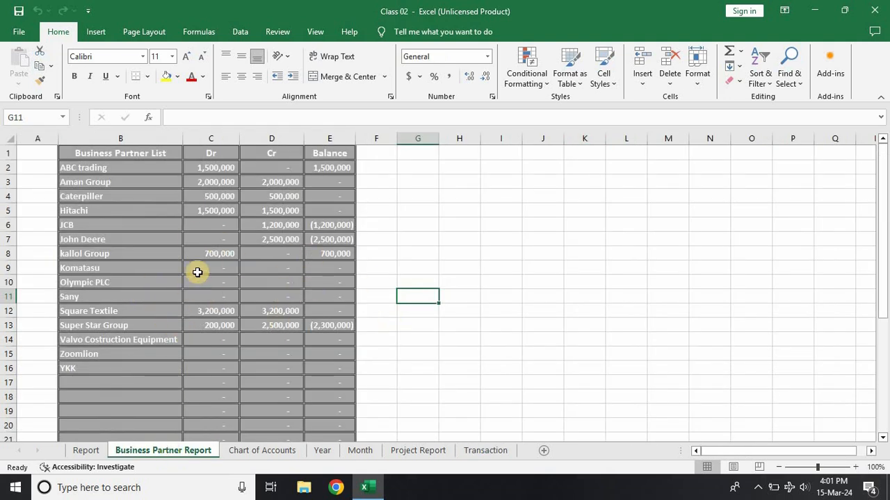
Step: View the choices offered for the Project criterion of the Transaction sheet's filtered ledger, leaving the criterion blank
{"action": "left_click", "coordinate": [482, 453]}
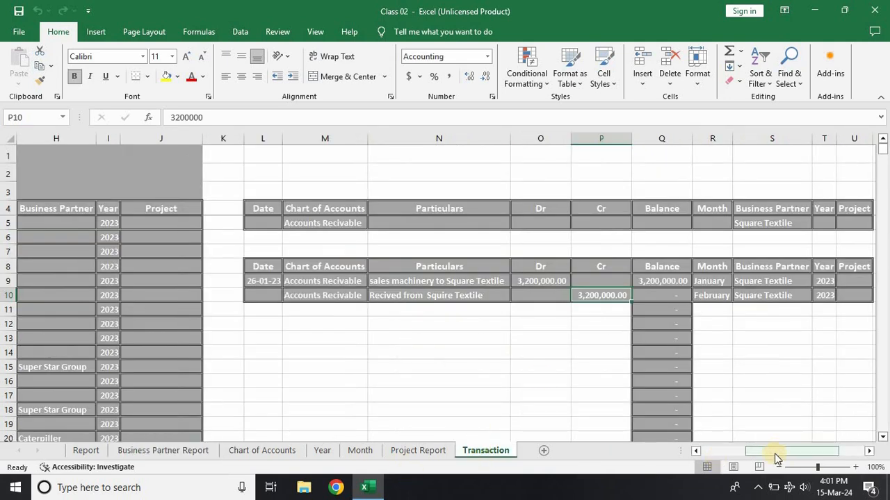
{"action": "left_click_drag", "start_coordinate": [777, 457], "coordinate": [801, 456]}
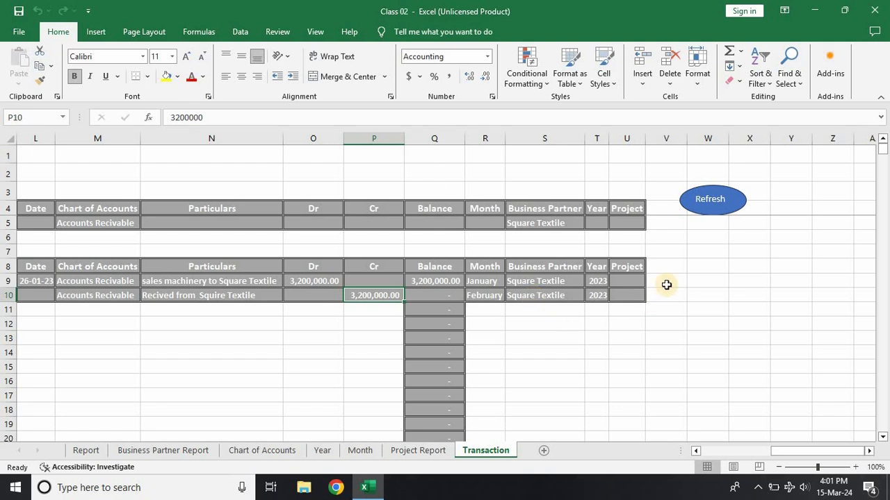
{"action": "left_click", "coordinate": [631, 282]}
{"action": "left_click", "coordinate": [635, 232]}
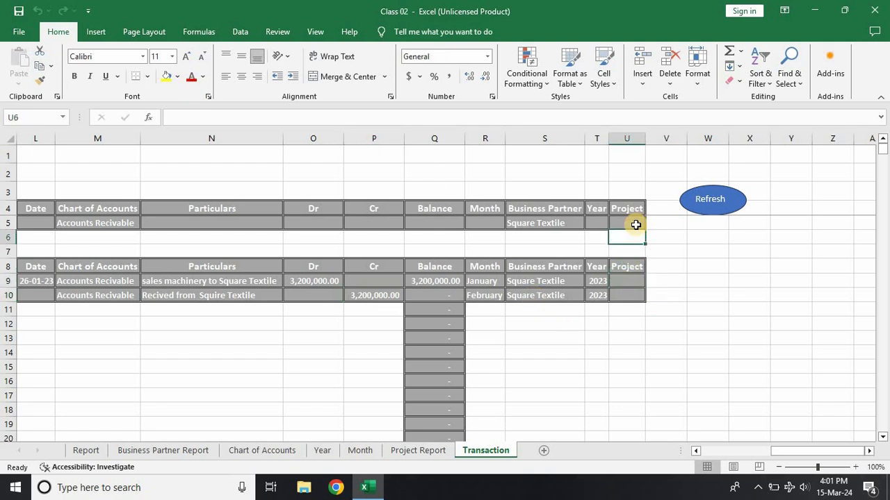
{"action": "left_click", "coordinate": [635, 224]}
{"action": "left_click", "coordinate": [650, 224]}
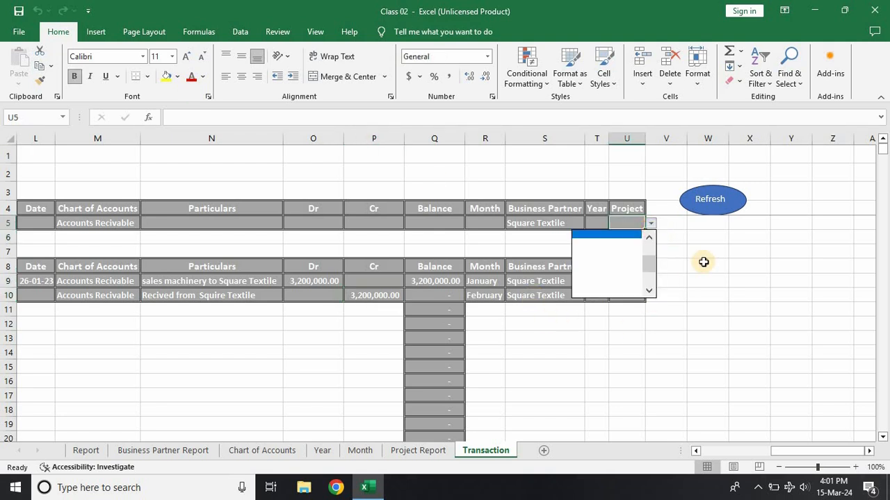
{"action": "key", "text": "Escape"}
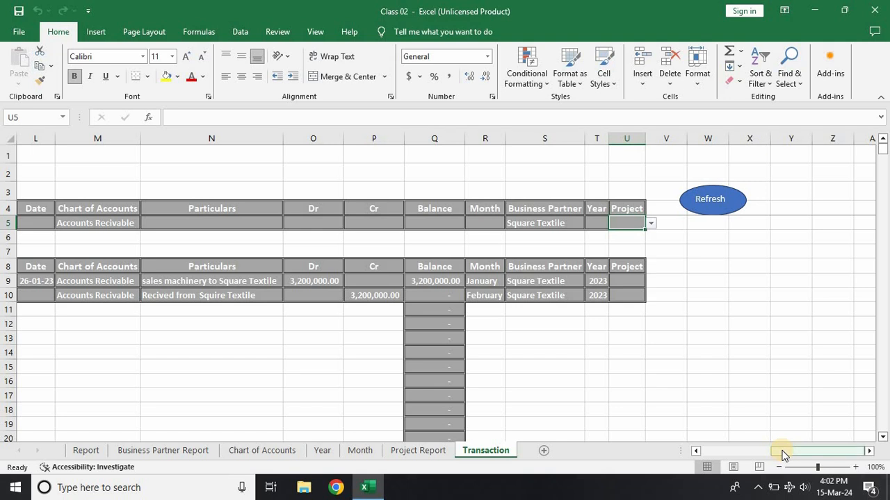
Step: Check the Salary Payable amount under Current Liability in the Report sheet's Statement of Financial Position
{"action": "left_click_drag", "start_coordinate": [782, 455], "coordinate": [706, 470]}
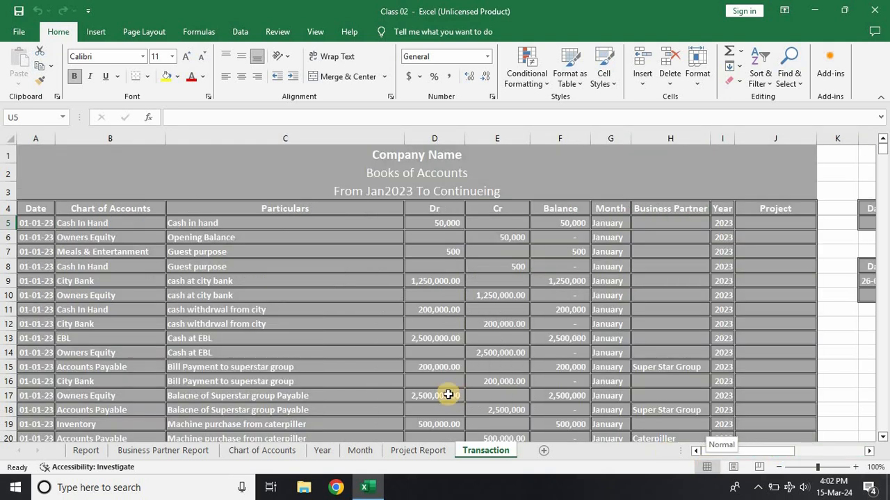
{"action": "scroll", "coordinate": [241, 315], "scroll_direction": "down", "scroll_amount": 4}
{"action": "scroll", "coordinate": [241, 314], "scroll_direction": "down", "scroll_amount": 8}
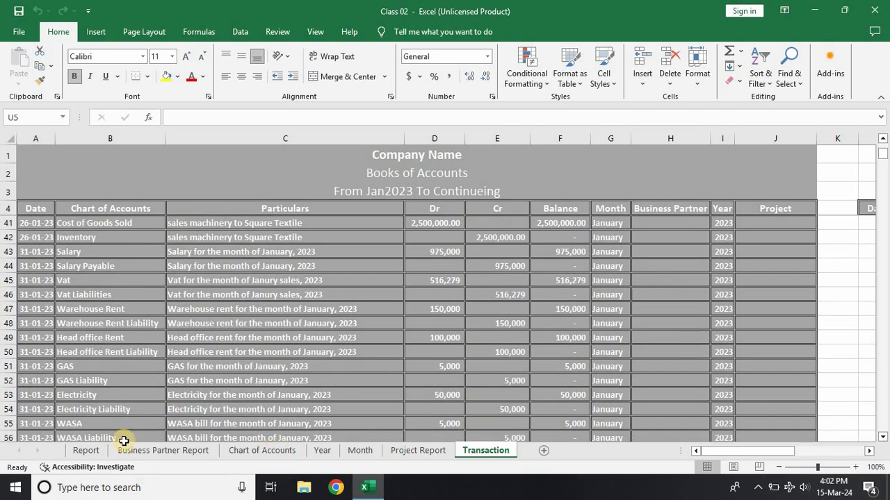
{"action": "left_click", "coordinate": [88, 451]}
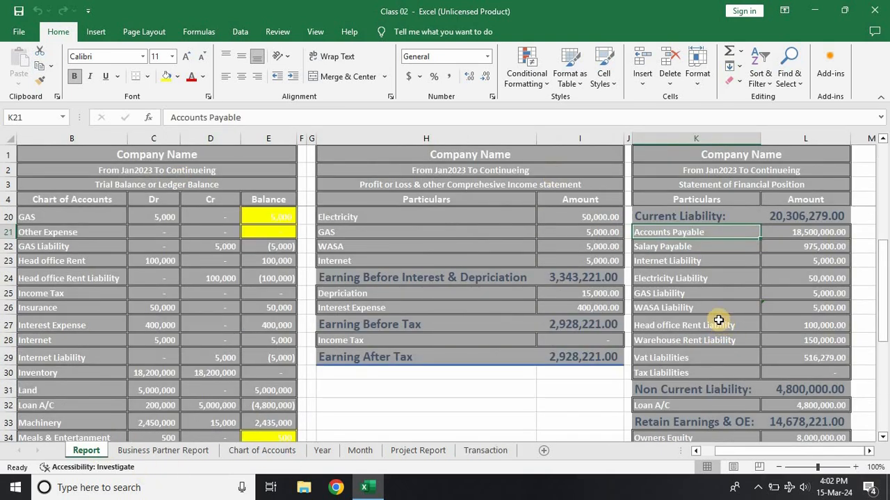
{"action": "left_click", "coordinate": [698, 263]}
{"action": "left_click", "coordinate": [814, 244]}
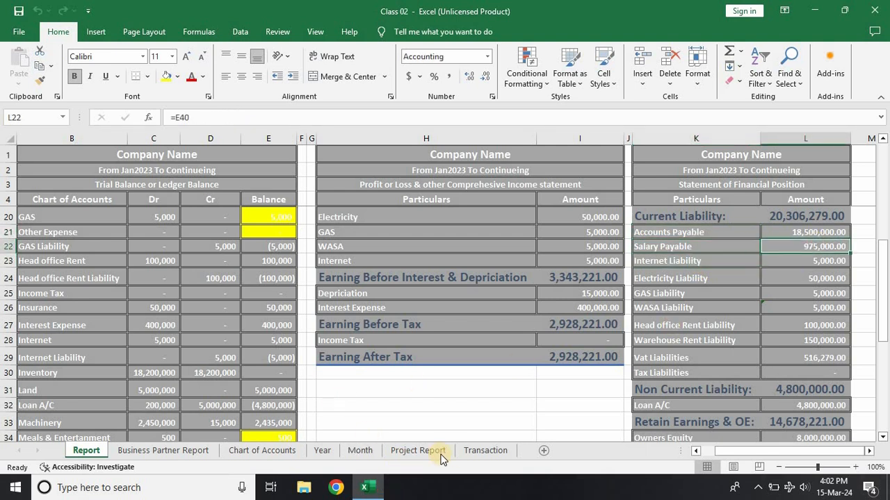
Step: Enter Salary Payable as the account in row 119, the first empty row of the Transaction sheet's journal
{"action": "left_click", "coordinate": [485, 450]}
{"action": "left_click", "coordinate": [116, 393]}
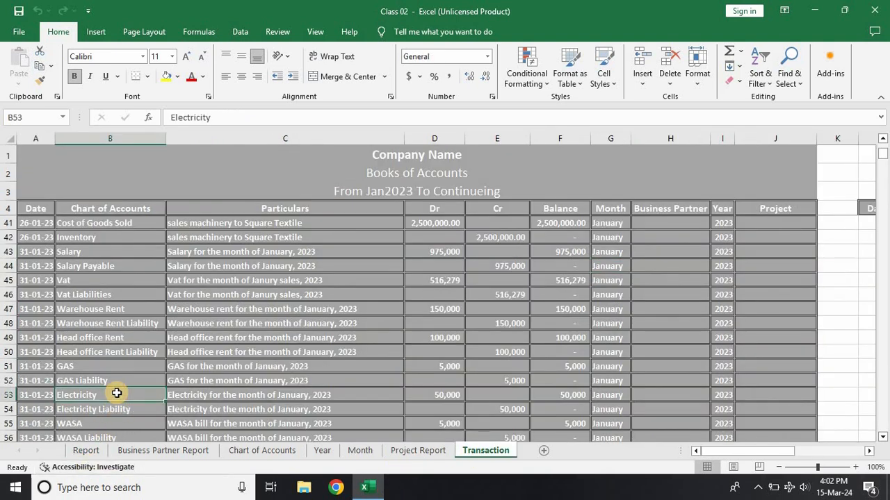
{"action": "key", "text": "ctrl+Down"}
{"action": "scroll", "coordinate": [118, 389], "scroll_direction": "down", "scroll_amount": 4}
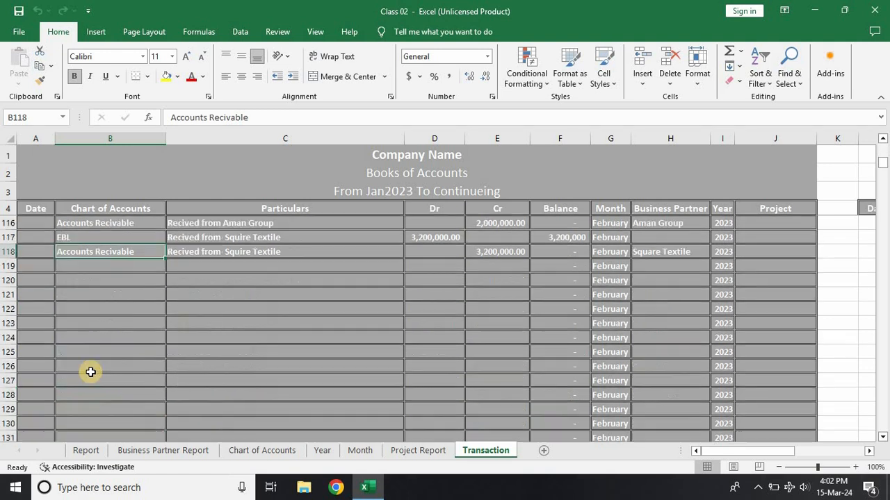
{"action": "left_click", "coordinate": [92, 267]}
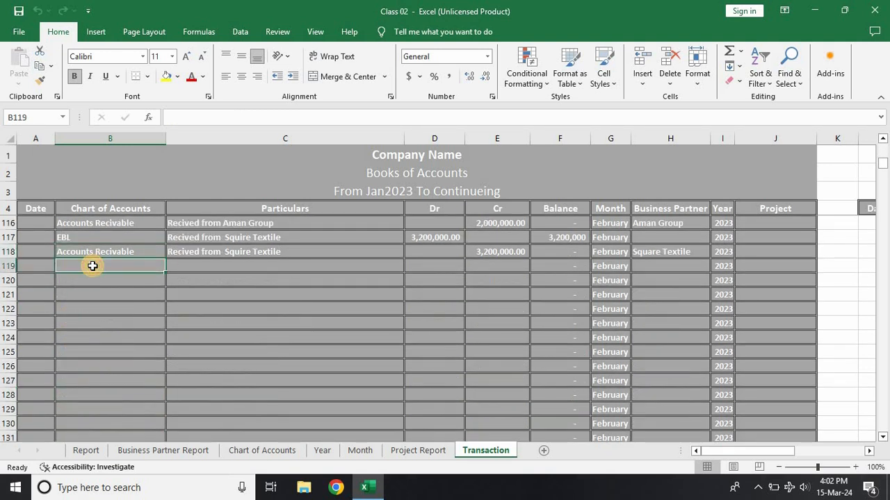
{"action": "type", "text": "Sala"}
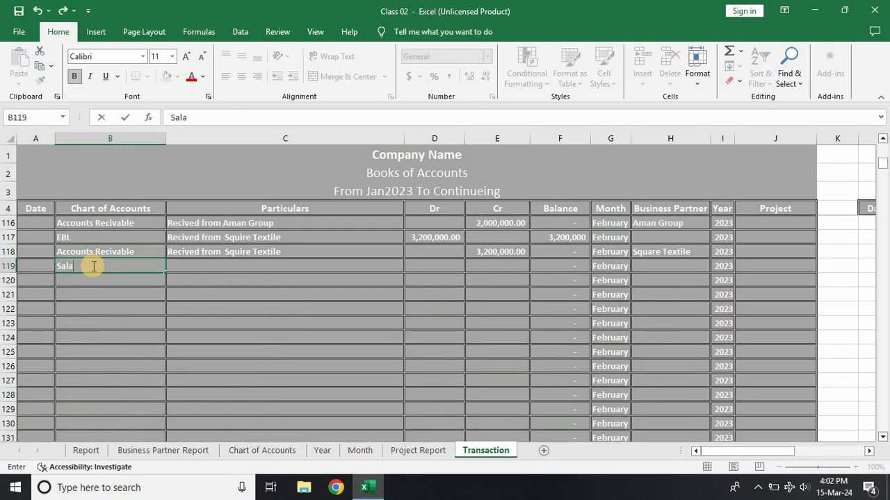
{"action": "type", "text": "ry Payable"}
{"action": "key", "text": "Tab"}
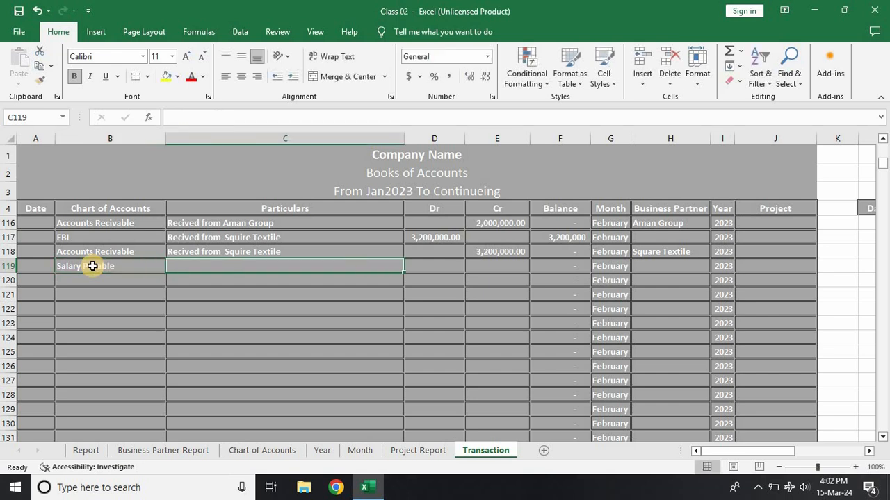
Step: Fill in row 119 with the particulars "Salary payment from Ebl" and a debit of 975,000
{"action": "type", "text": "Sal"}
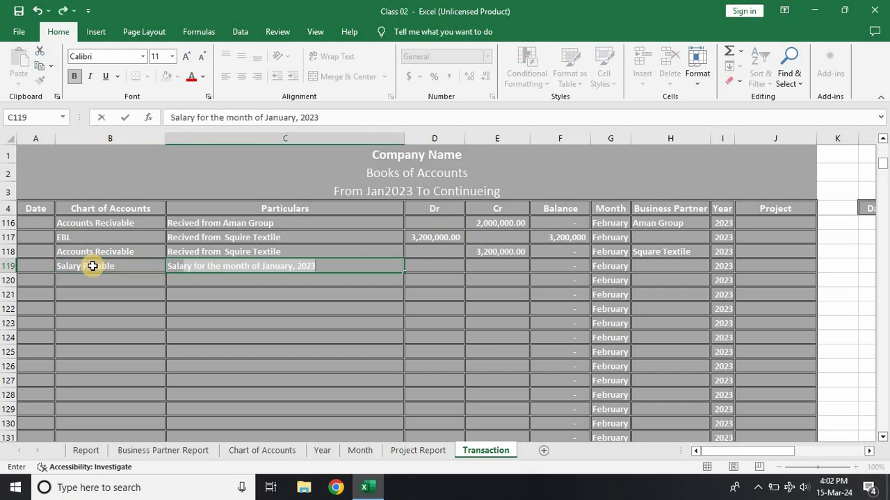
{"action": "type", "text": "ary pay"}
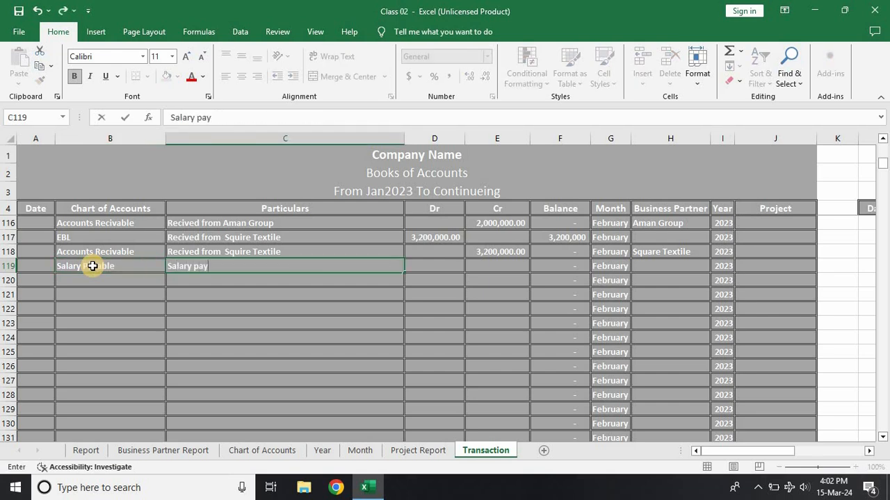
{"action": "type", "text": "ment from"}
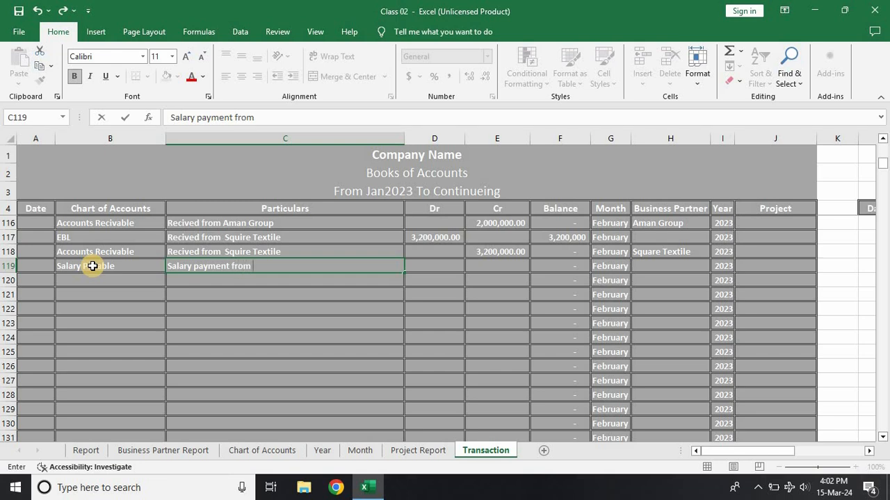
{"action": "type", "text": " EBl"}
{"action": "key", "text": "Tab"}
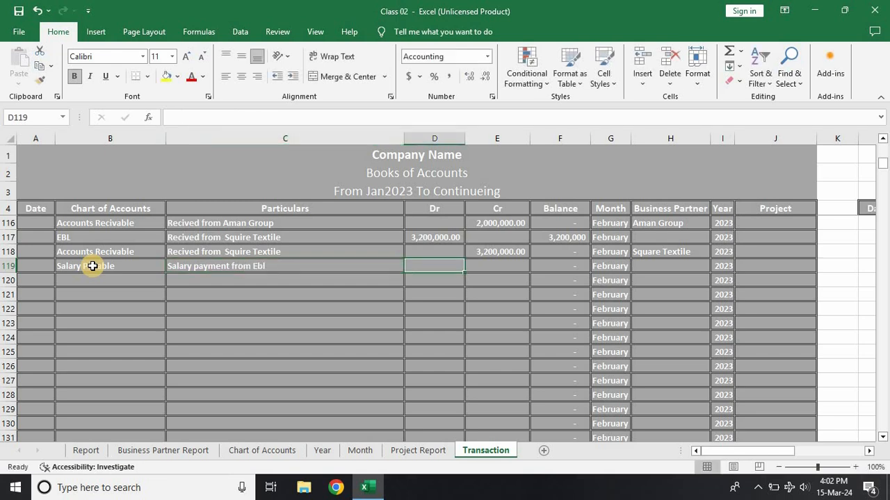
{"action": "type", "text": "975,000"}
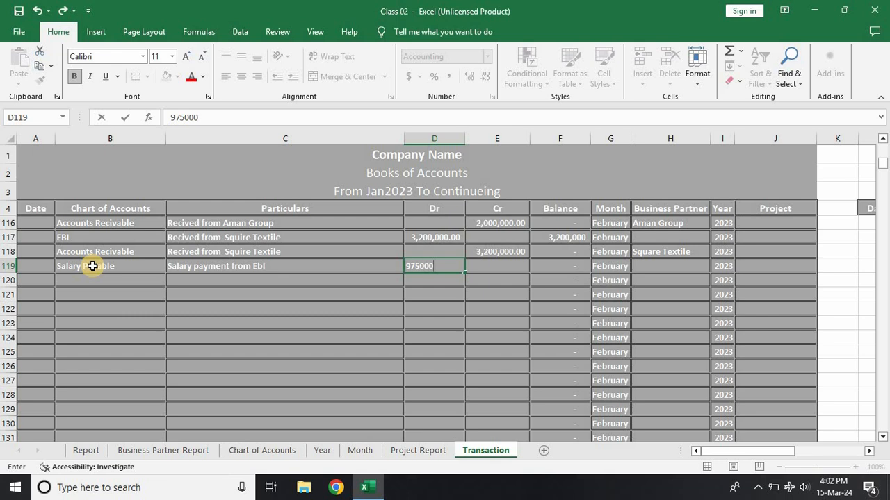
{"action": "key", "text": "Return"}
Step: Record the matching credit of 975,000 to EBL in row 120, with the particulars copied from the row above
{"action": "key", "text": "Right"}
{"action": "type", "text": "97"}
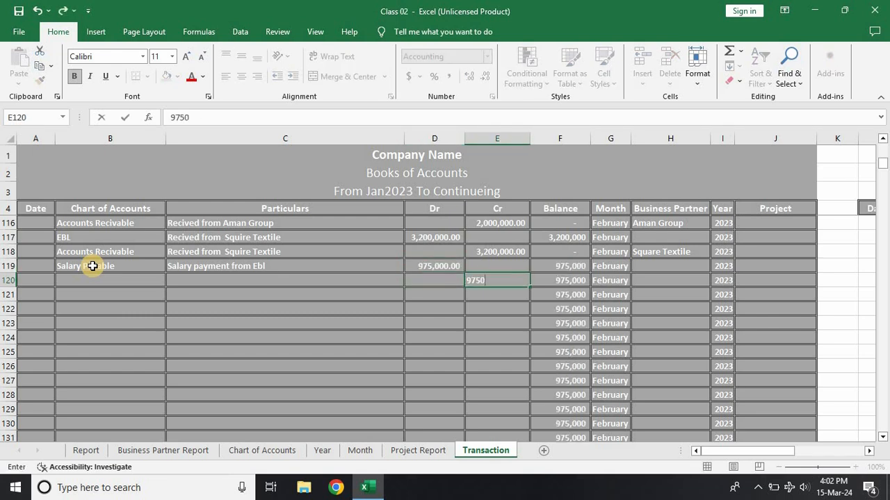
{"action": "key", "text": "Left"}
{"action": "key", "text": "Left"}
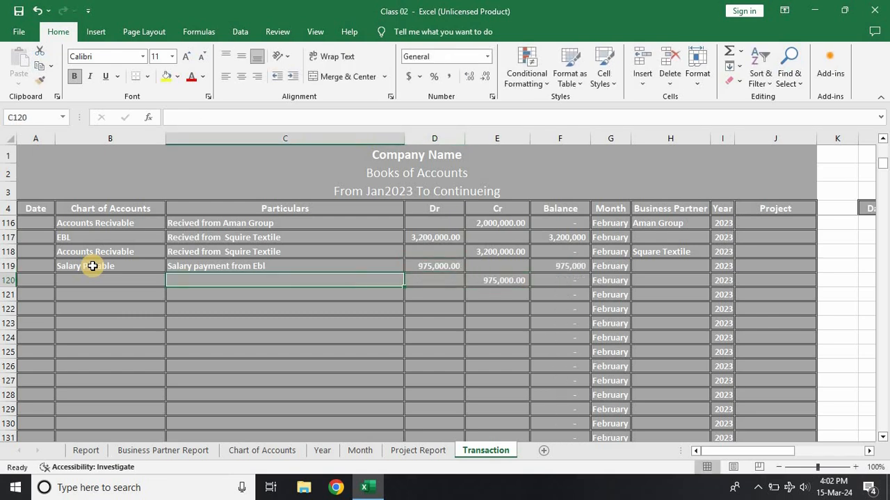
{"action": "key", "text": "ctrl+d"}
{"action": "key", "text": "Left"}
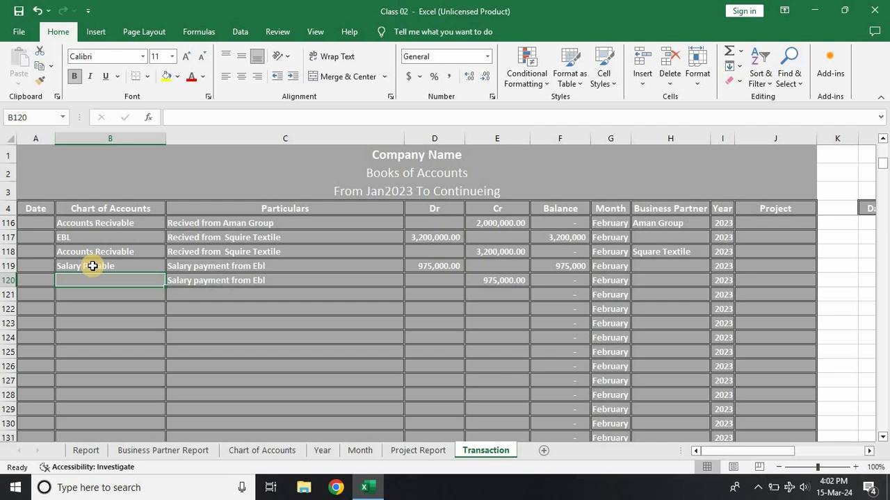
{"action": "type", "text": "EBL"}
{"action": "key", "text": "Return"}
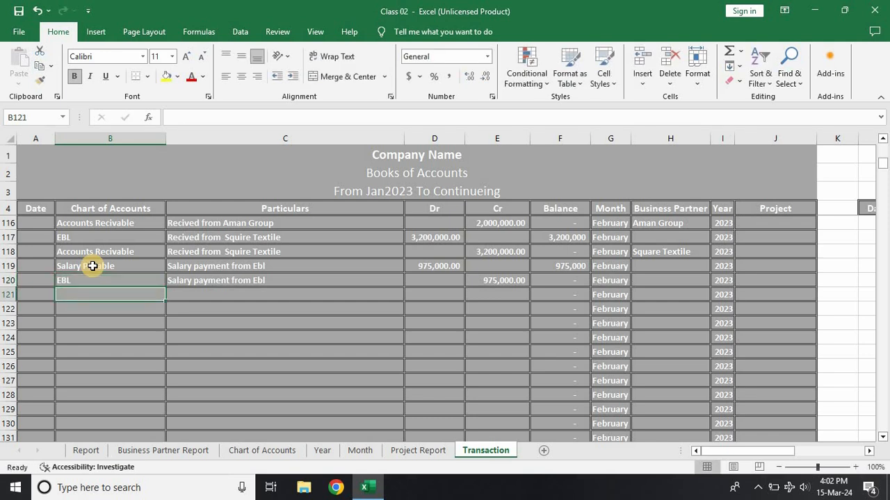
Step: Check the Internet Liability amount in the Report sheet and return to the Transaction sheet
{"action": "left_click", "coordinate": [92, 450]}
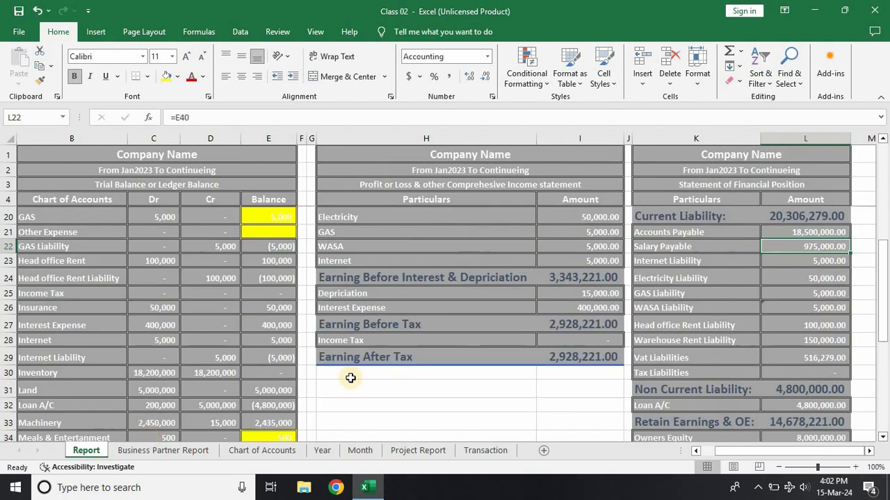
{"action": "left_click", "coordinate": [802, 267]}
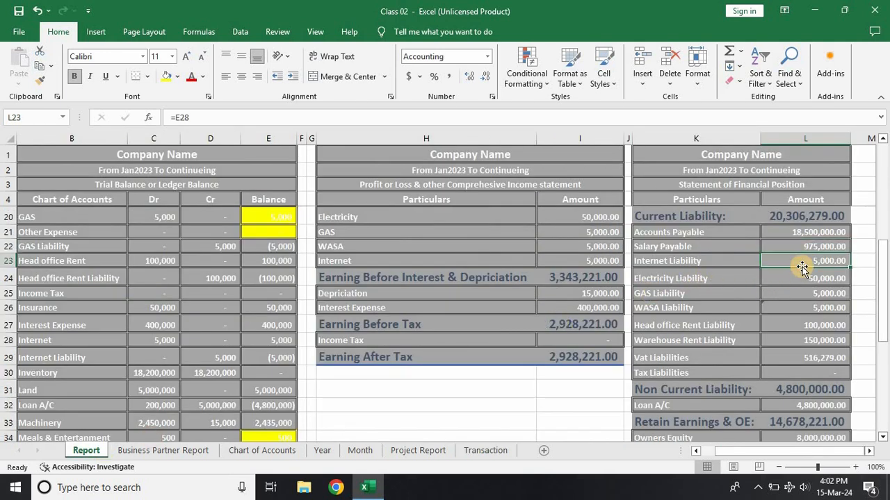
{"action": "left_click", "coordinate": [485, 450]}
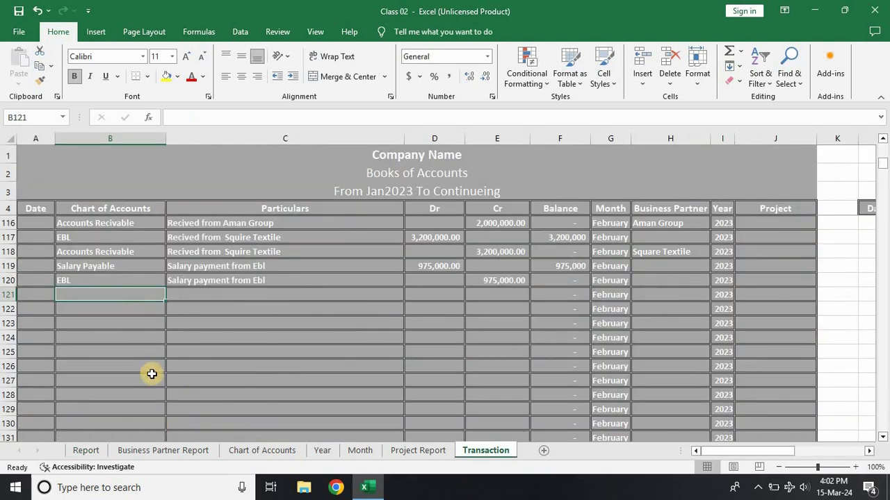
Step: Record an Internet Liability entry in row 121 with the particulars "Bill payment" and a debit of 5,000
{"action": "type", "text": "Internet"}
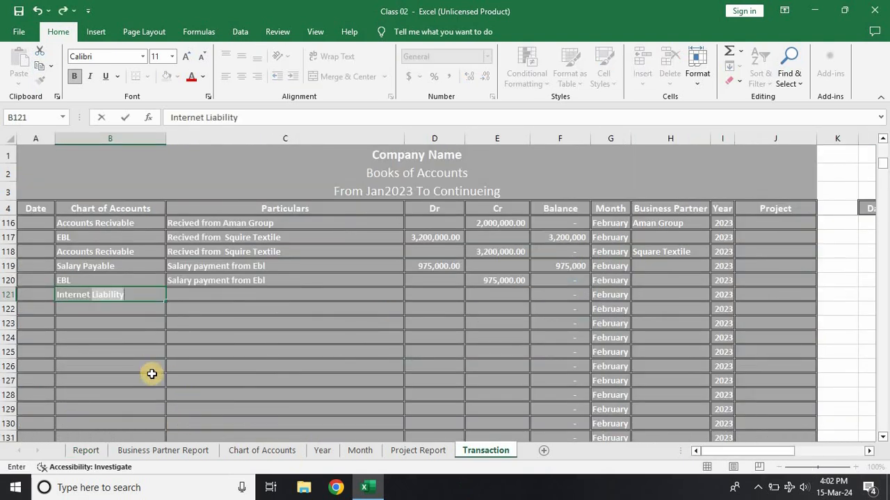
{"action": "key", "text": "Tab"}
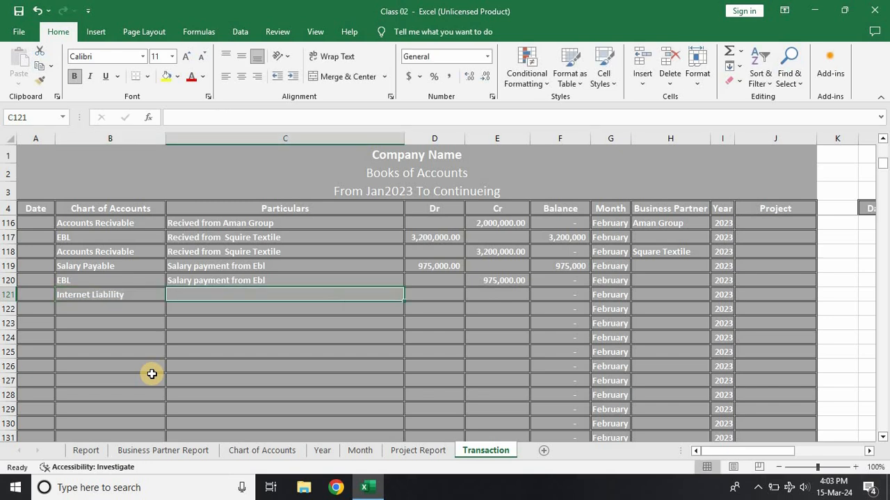
{"action": "type", "text": "Bi"}
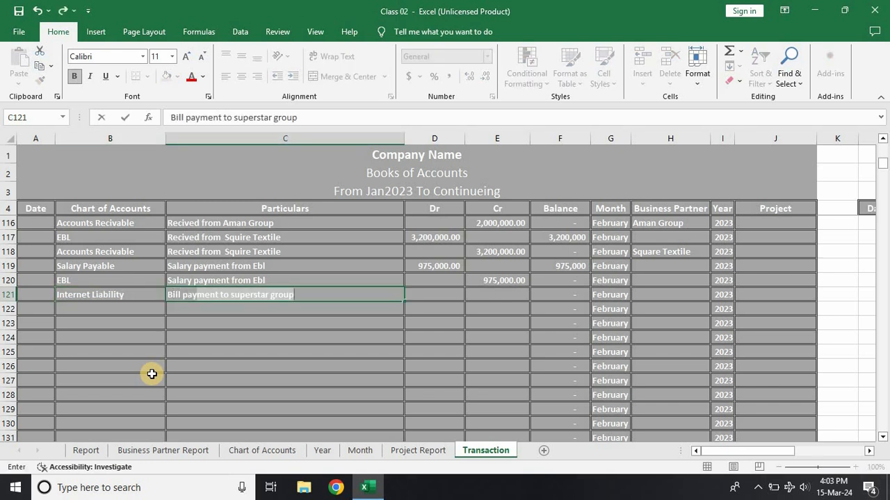
{"action": "type", "text": "ll payment"}
{"action": "key", "text": "Delete"}
{"action": "key", "text": "Tab"}
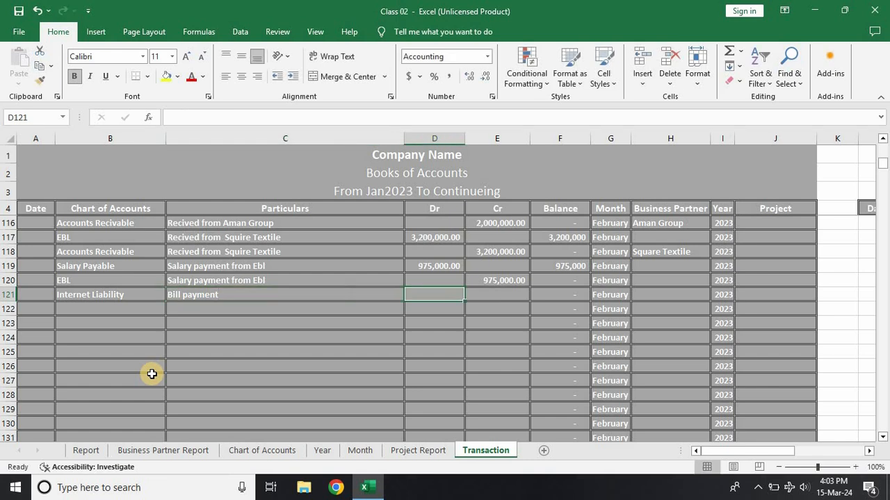
{"action": "type", "text": "5000"}
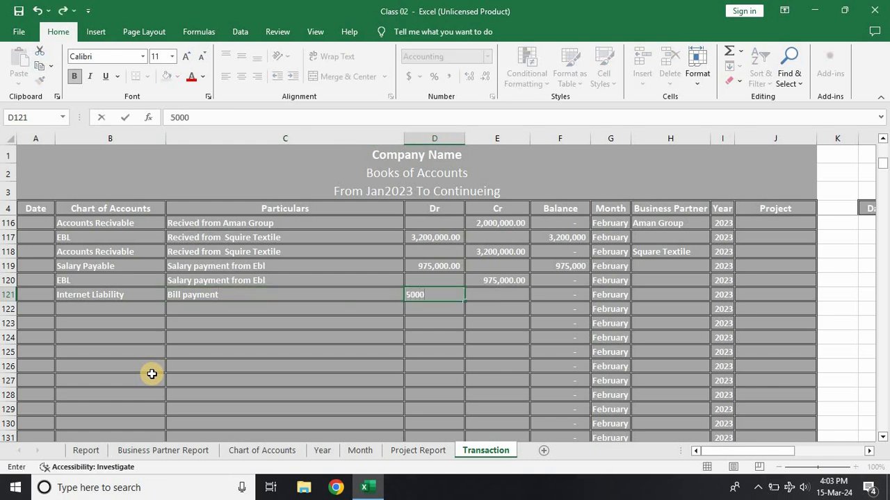
{"action": "key", "text": "Return"}
Step: Record the matching credit of 5,000 to Cash In Hand in row 122, with the particulars copied from the row above
{"action": "key", "text": "Tab"}
{"action": "type", "text": "500"}
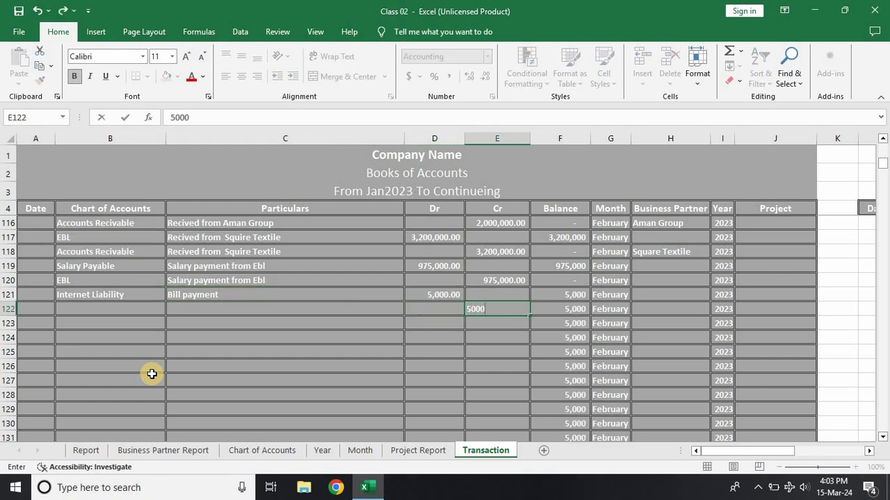
{"action": "key", "text": "Left"}
{"action": "key", "text": "Left"}
{"action": "key", "text": "ctrl+d"}
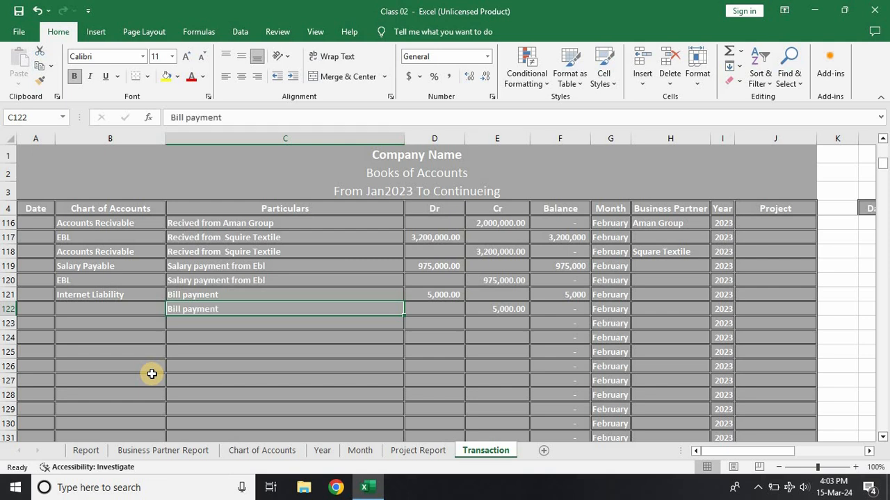
{"action": "key", "text": "Left"}
{"action": "type", "text": "ca"}
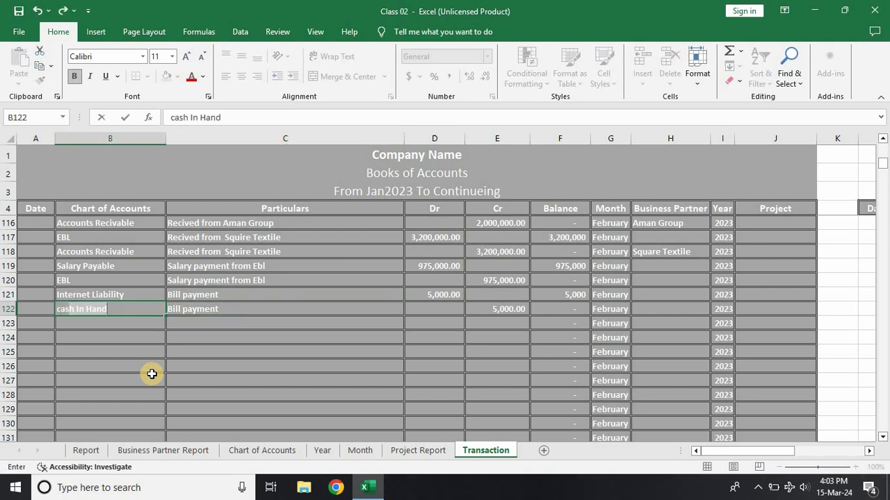
{"action": "key", "text": "Return"}
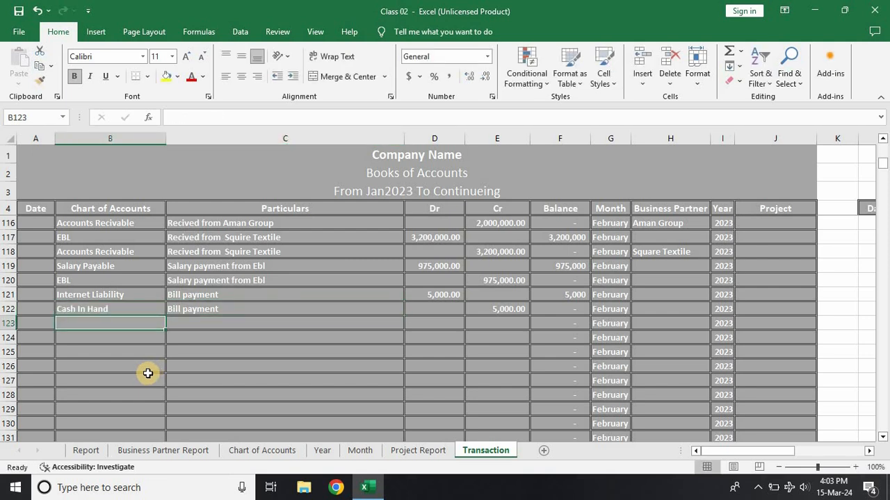
Step: Check the utility liabilities in the Report sheet's Statement of Financial Position and return to the Transaction sheet
{"action": "left_click", "coordinate": [86, 450]}
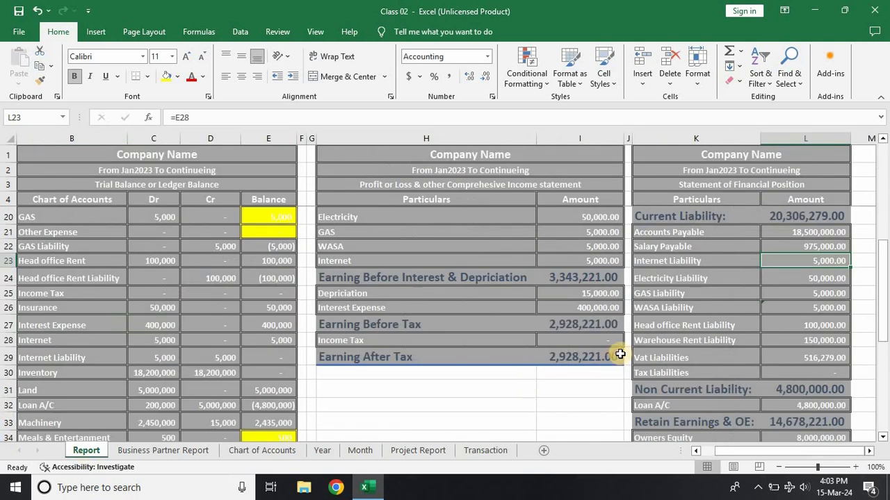
{"action": "left_click", "coordinate": [678, 306]}
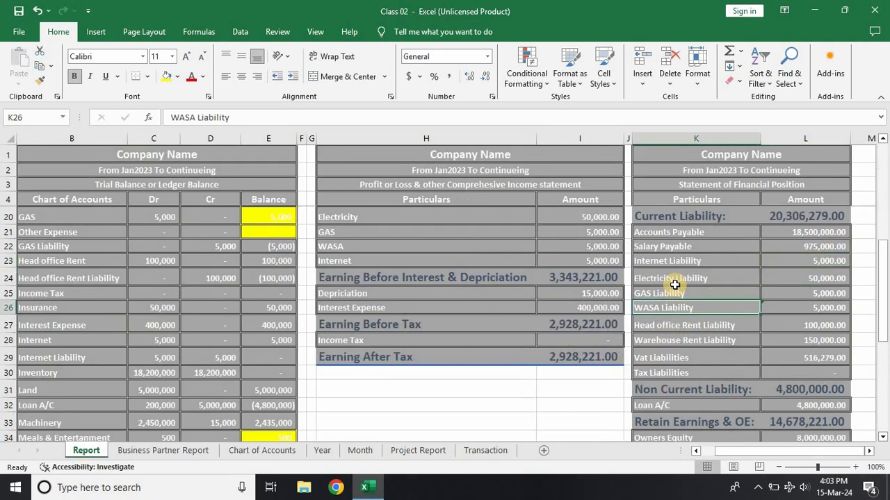
{"action": "left_click", "coordinate": [476, 451]}
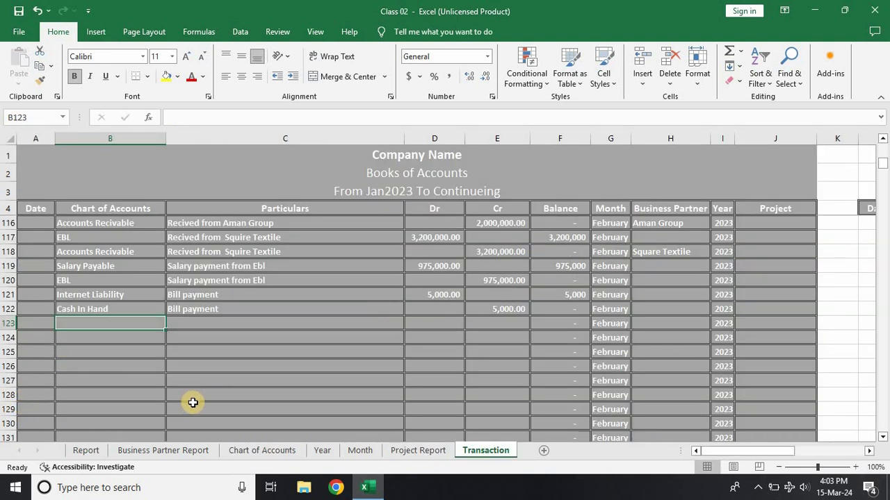
Step: Enter the account Electricity Liability in row 123 and its offsetting account ebl in row 124
{"action": "type", "text": "Electrici"}
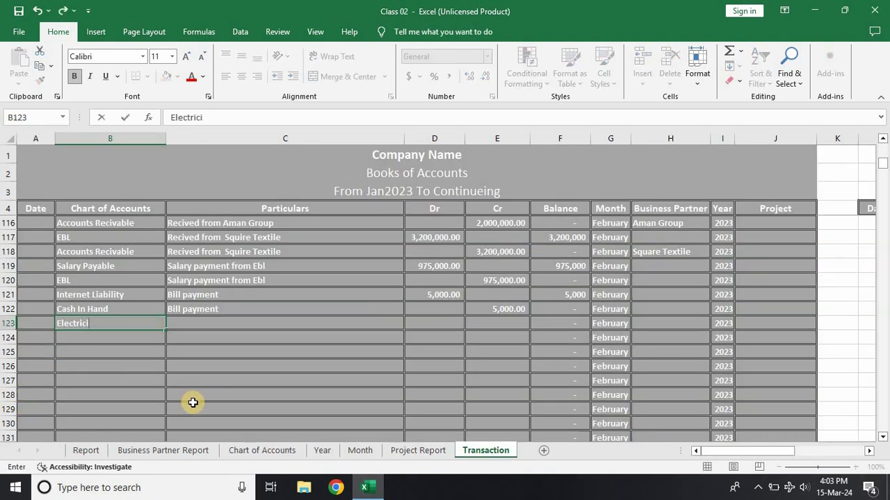
{"action": "type", "text": "ty"}
{"action": "key", "text": "Return"}
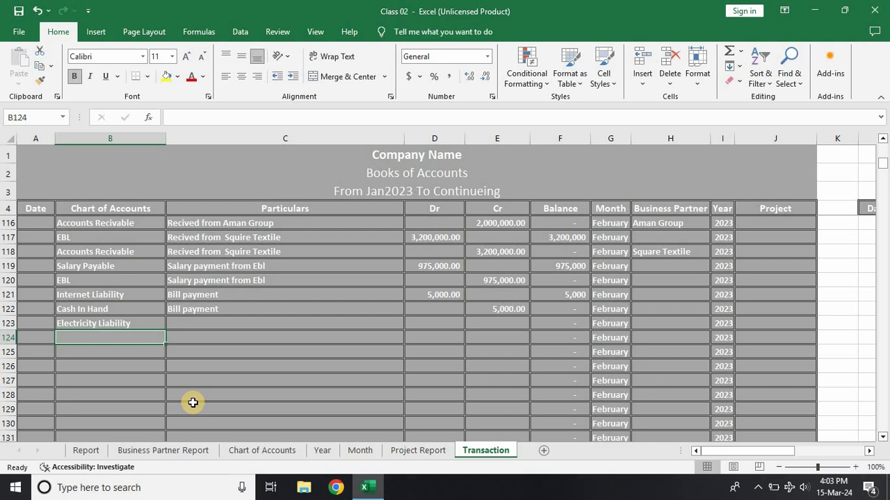
{"action": "type", "text": "ebl"}
{"action": "key", "text": "Return"}
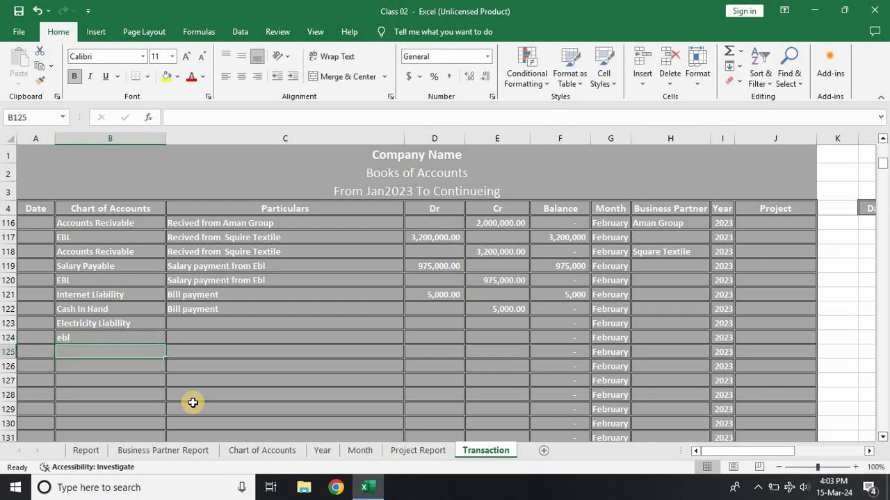
Step: Enter the account WASA Liability in row 125 and its offsetting account ebl in row 126
{"action": "type", "text": "was"}
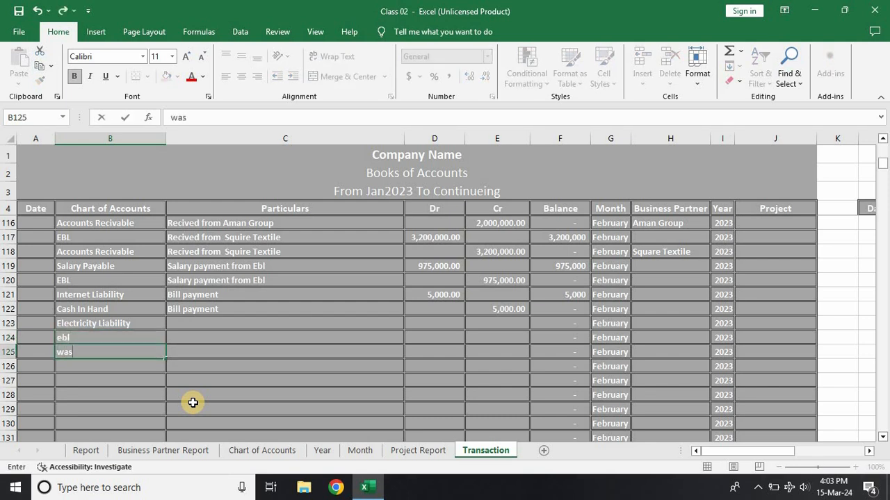
{"action": "type", "text": "a"}
{"action": "key", "text": "Return"}
{"action": "type", "text": "ebl"}
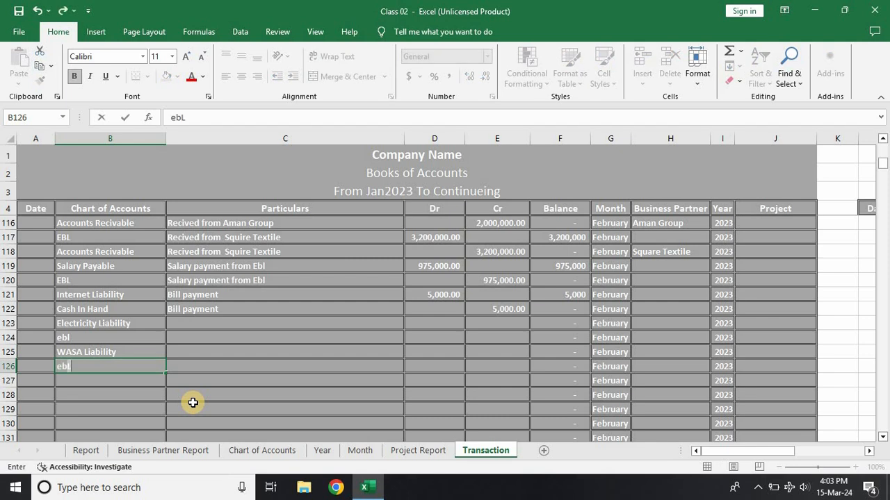
{"action": "key", "text": "Return"}
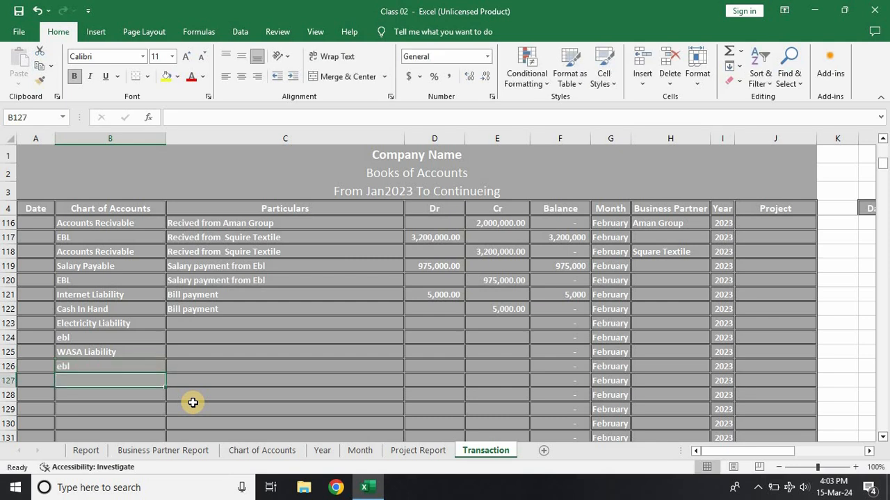
Step: Enter the account GAS Liability in row 127 and its offsetting account EBL in row 128
{"action": "type", "text": "Gas liability"}
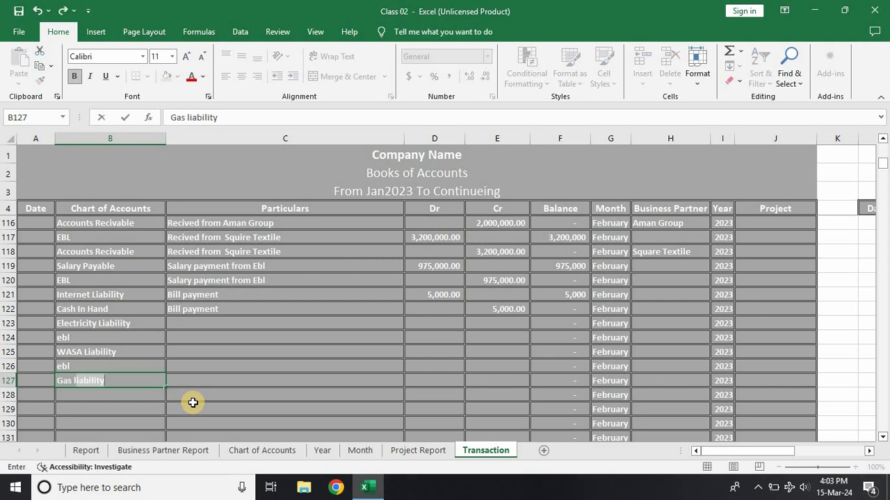
{"action": "key", "text": "Return"}
{"action": "type", "text": "ebL"}
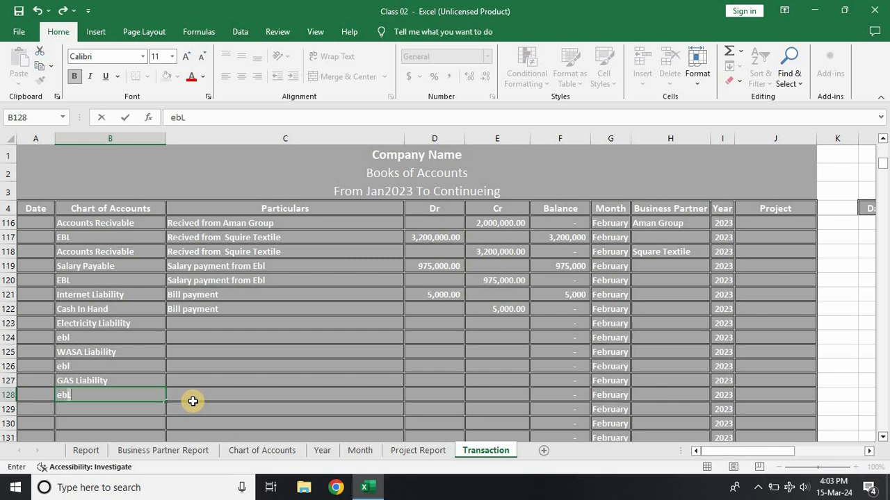
{"action": "left_click", "coordinate": [192, 399]}
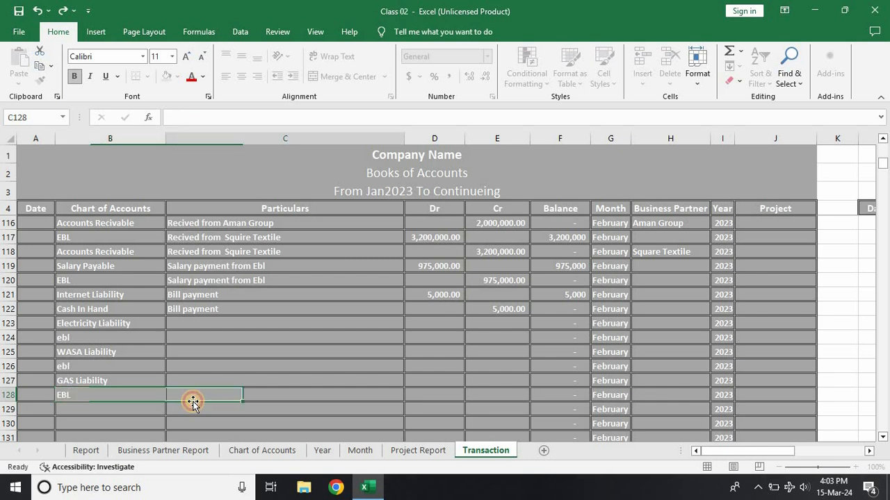
Step: Check the Electricity Liability amount in the Report sheet and return to the Transaction sheet
{"action": "left_click", "coordinate": [444, 318]}
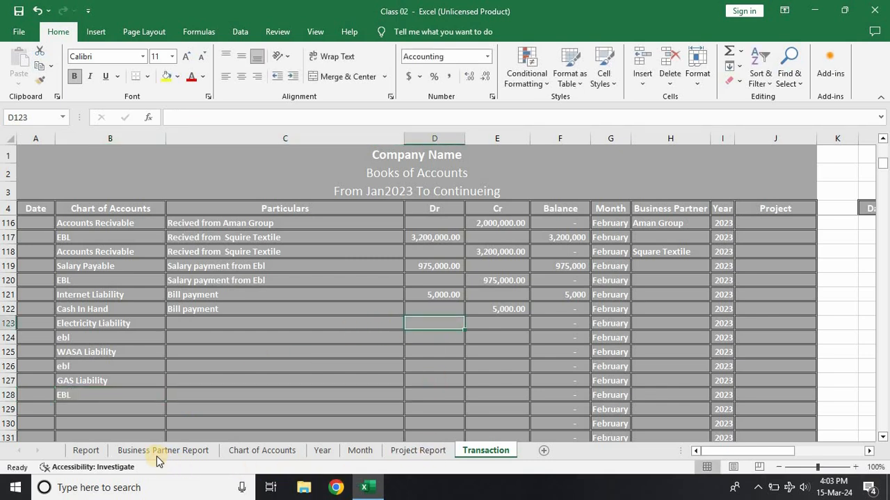
{"action": "left_click", "coordinate": [86, 451]}
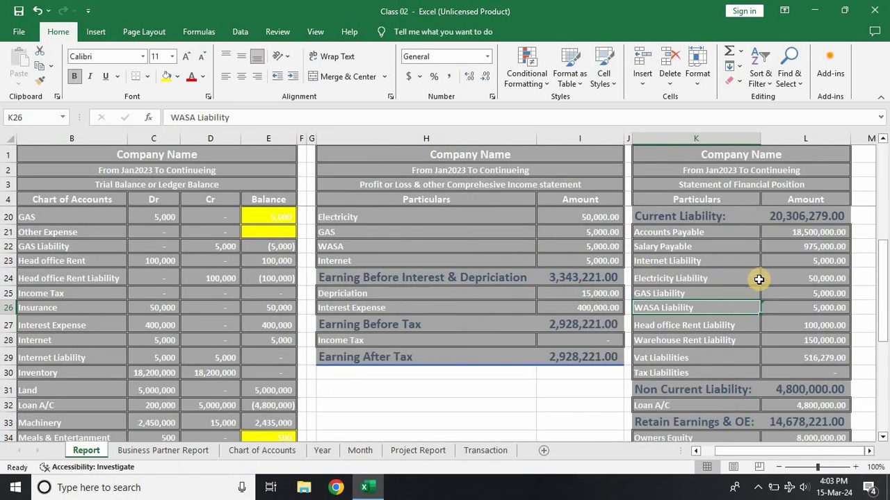
{"action": "left_click", "coordinate": [792, 278]}
{"action": "left_click", "coordinate": [456, 451]}
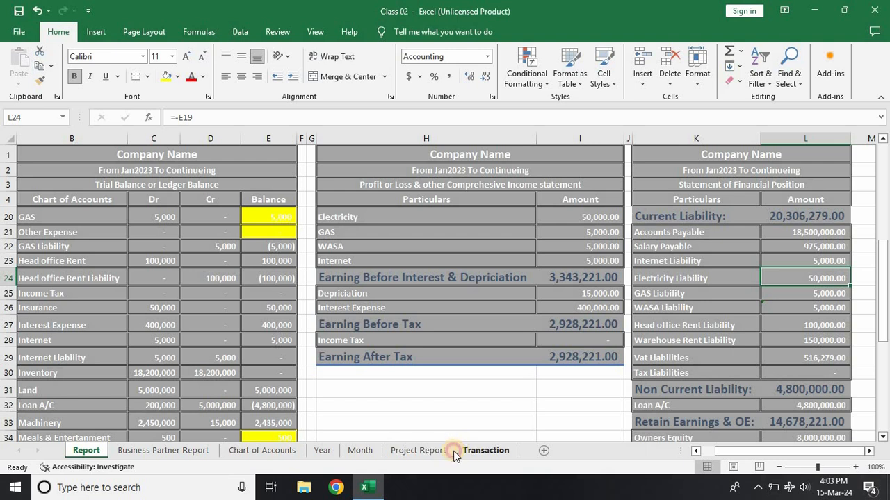
Step: Enter a debit of 50,000 for Electricity Liability in row 123 and a matching credit of 50,000 for ebl in row 124
{"action": "type", "text": "50"}
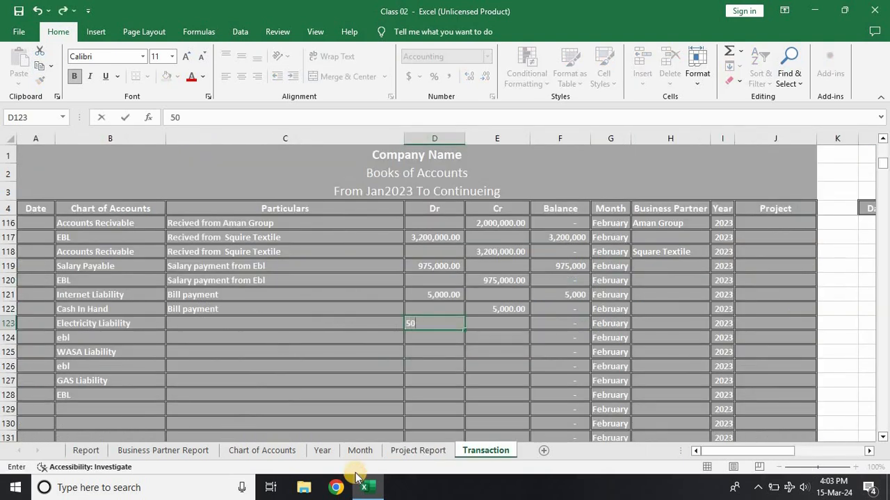
{"action": "type", "text": ",000"}
{"action": "key", "text": "Tab"}
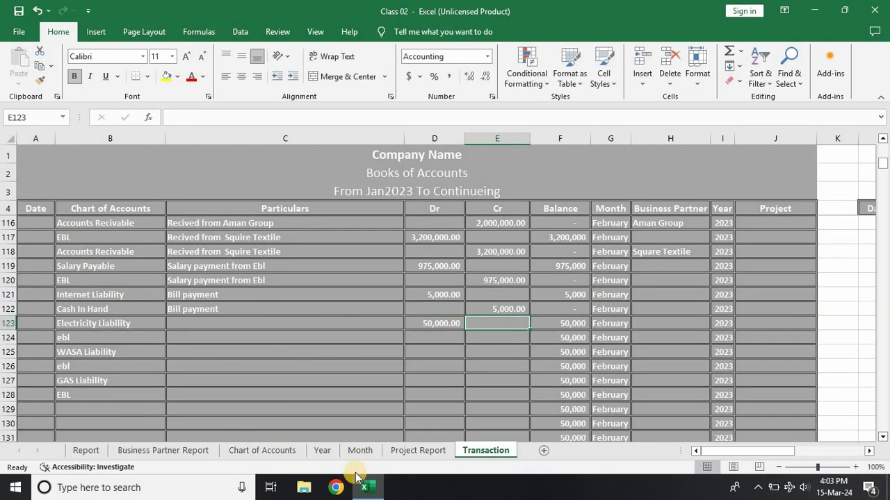
{"action": "type", "text": "50"}
{"action": "key", "text": "BackSpace"}
{"action": "key", "text": "BackSpace"}
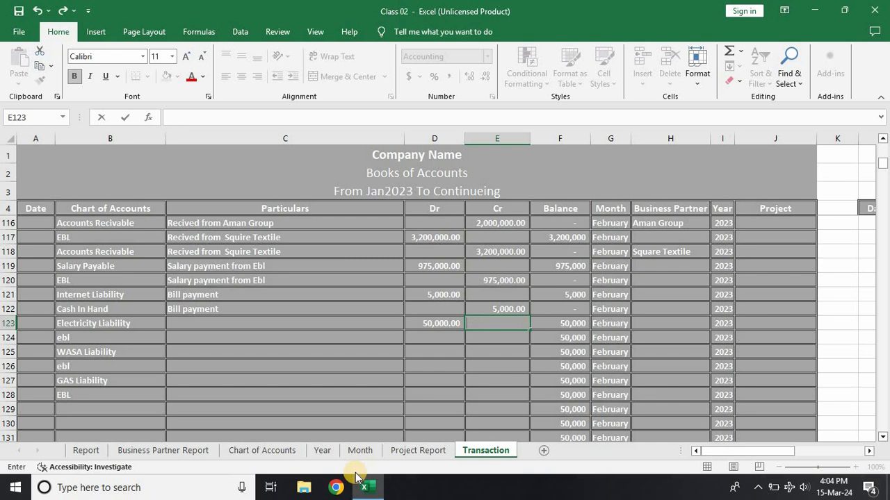
{"action": "key", "text": "Return"}
{"action": "type", "text": "50,0"}
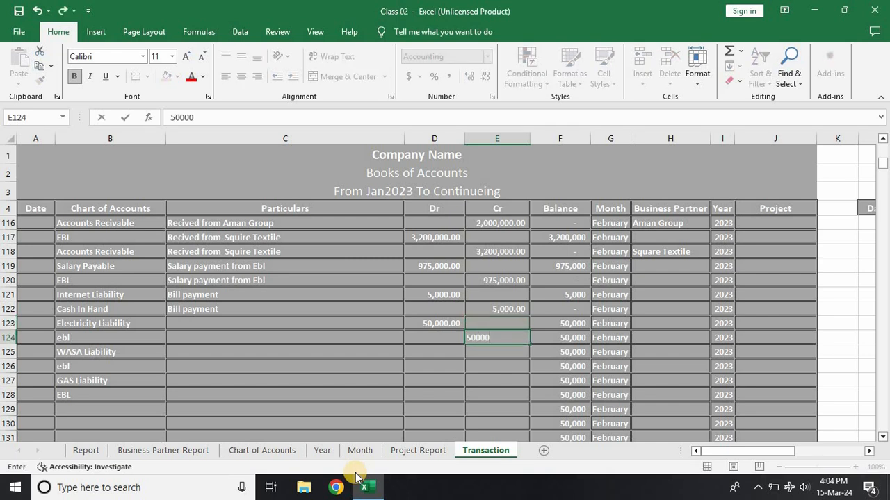
{"action": "type", "text": "00"}
{"action": "key", "text": "Return"}
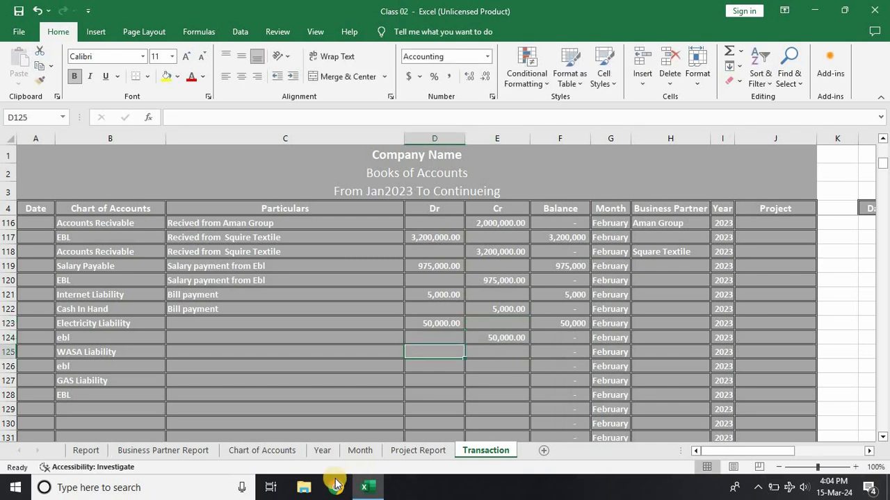
Step: Check the liabilities in the Report sheet, and record a 5,000 debit for WASA Liability in row 125 with a matching ebl credit in row 126
{"action": "left_click", "coordinate": [97, 453]}
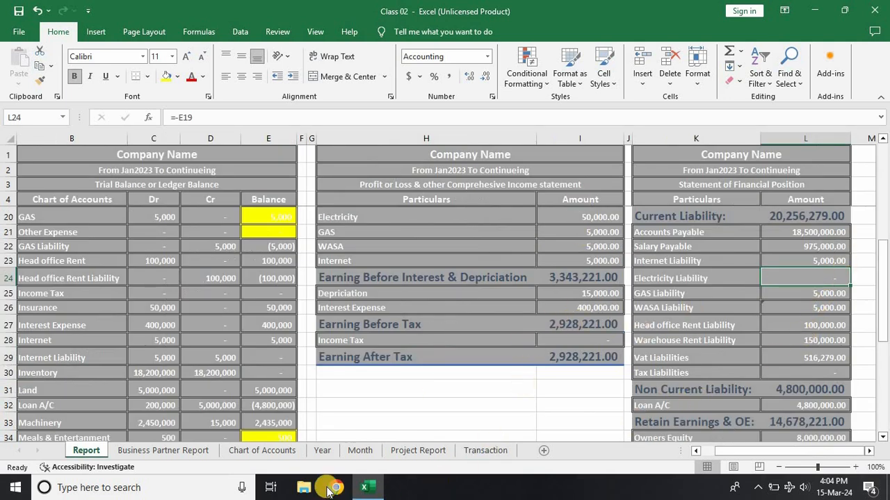
{"action": "left_click", "coordinate": [466, 450]}
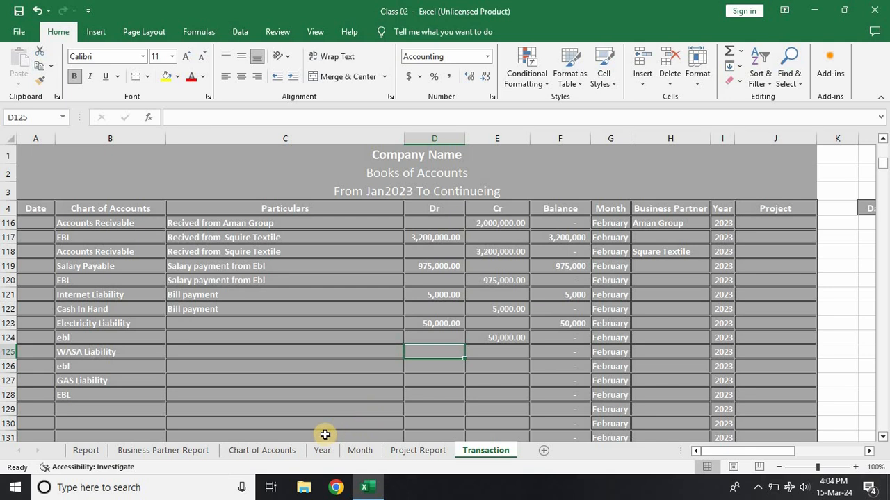
{"action": "type", "text": "5000"}
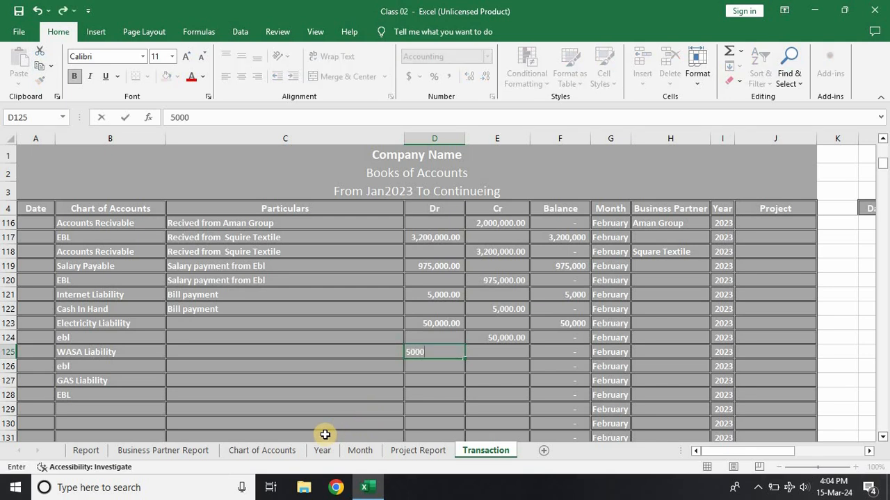
{"action": "key", "text": "Return"}
{"action": "key", "text": "Right"}
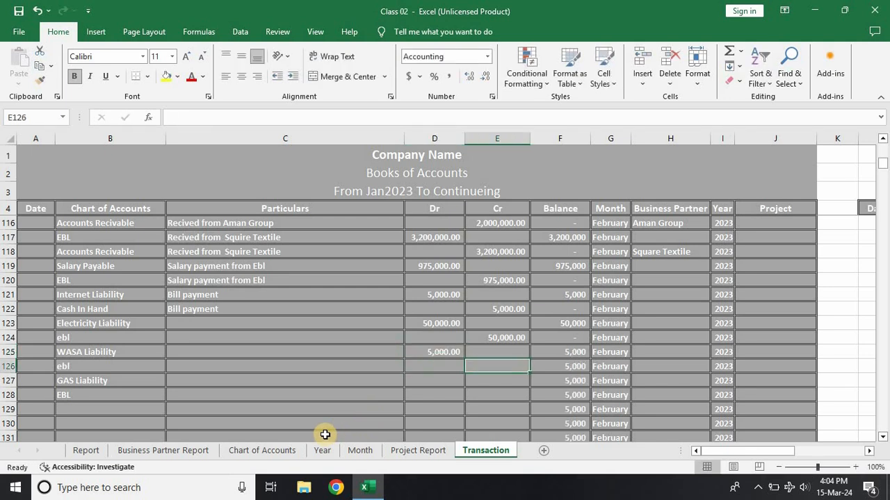
{"action": "type", "text": "5,00"}
{"action": "type", "text": "000"}
{"action": "key", "text": "Return"}
Step: Enter a debit of 5,000 for GAS Liability in row 127 and a matching credit of 5,000 for EBL in row 128
{"action": "key", "text": "Down"}
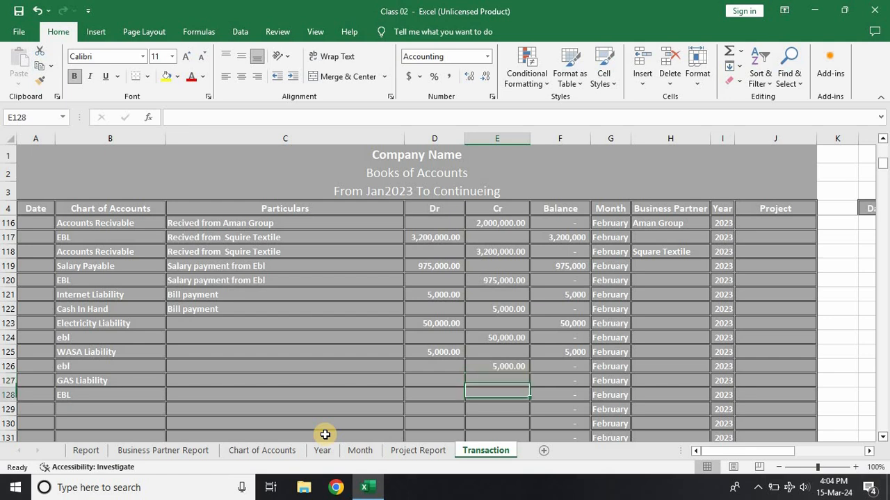
{"action": "key", "text": "Left"}
{"action": "type", "text": "50"}
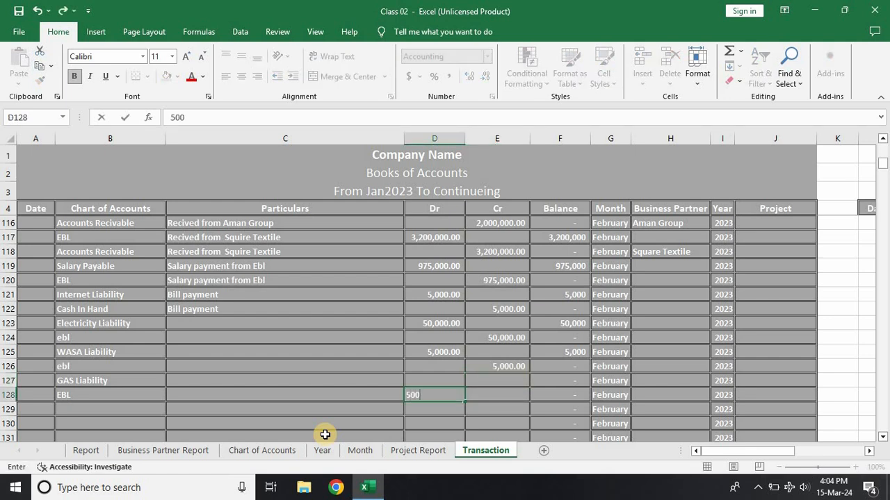
{"action": "key", "text": "Up"}
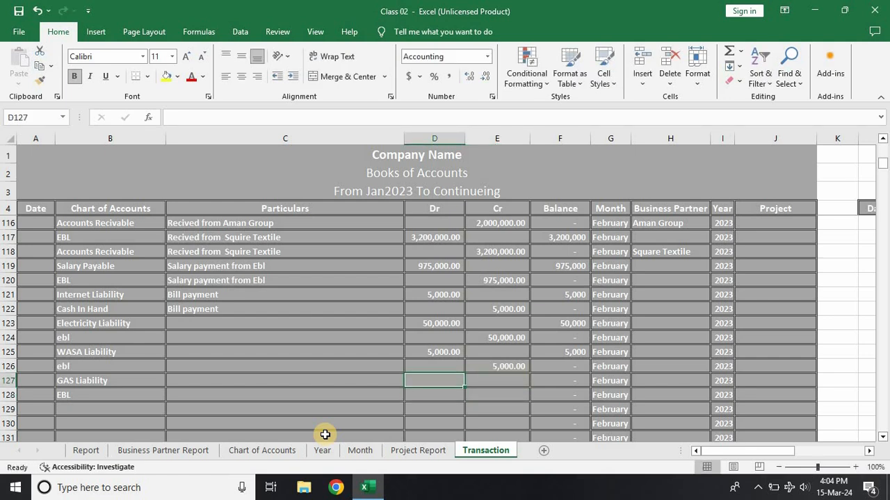
{"action": "type", "text": "5000"}
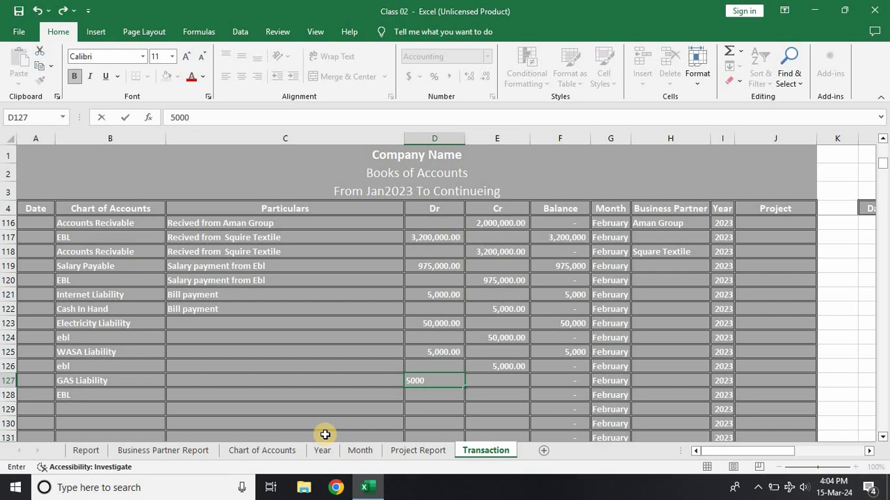
{"action": "key", "text": "Return"}
{"action": "key", "text": "Right"}
{"action": "type", "text": "50"}
{"action": "key", "text": "Return"}
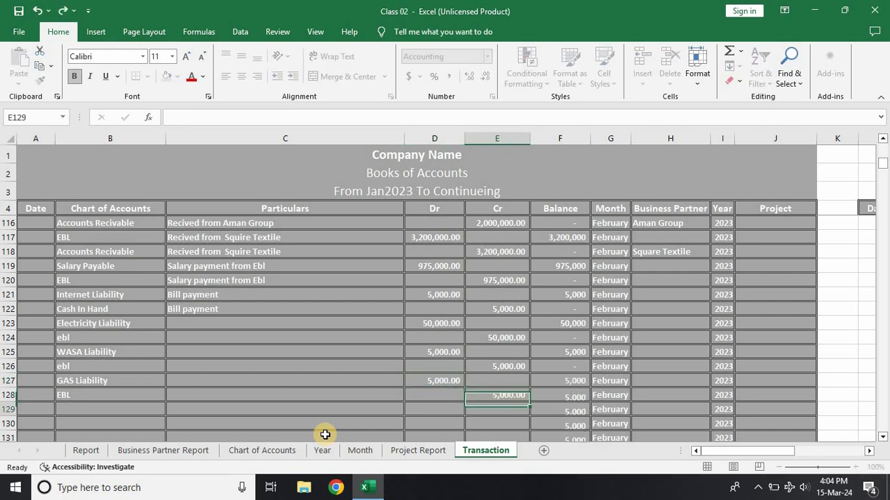
Step: Enter the account Head office Rent Liability in row 129 and its offsetting account ebl in row 130
{"action": "scroll", "coordinate": [84, 402], "scroll_direction": "down", "scroll_amount": 2}
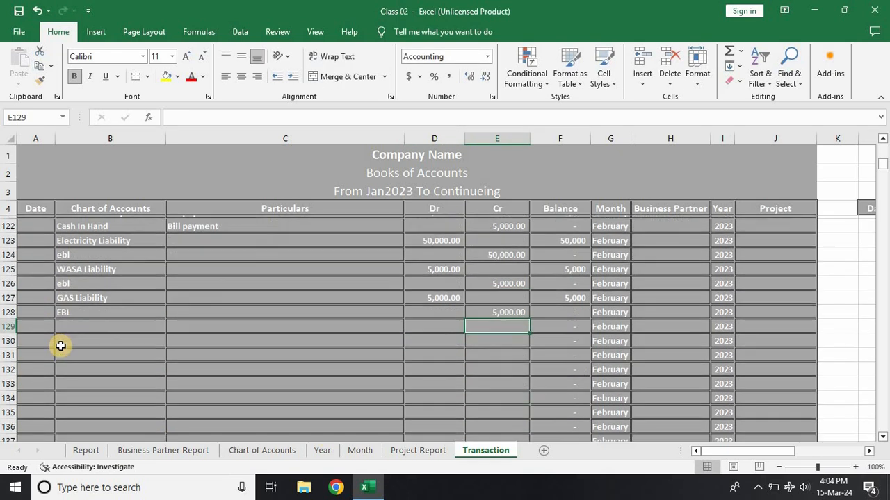
{"action": "left_click", "coordinate": [73, 326]}
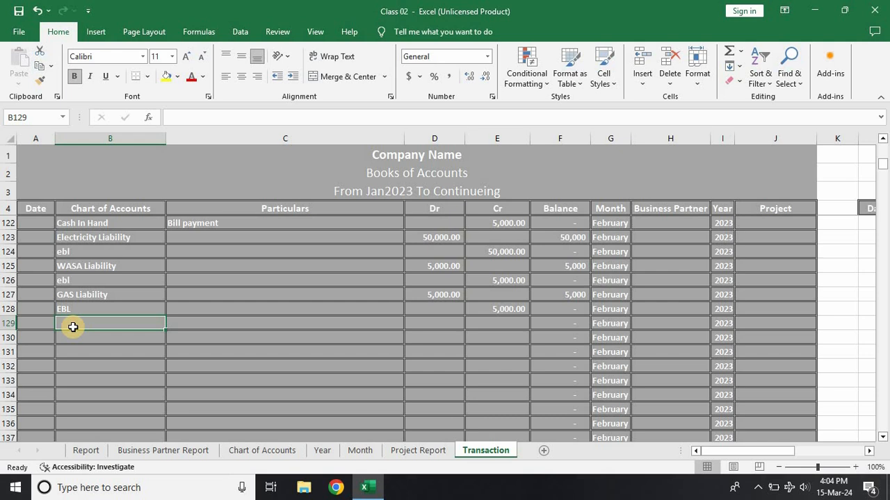
{"action": "type", "text": "Head office r"}
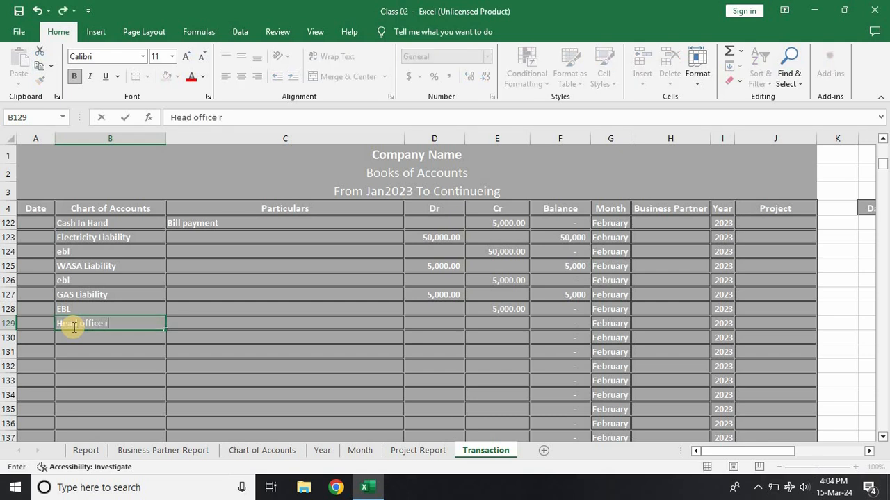
{"action": "type", "text": "ent"}
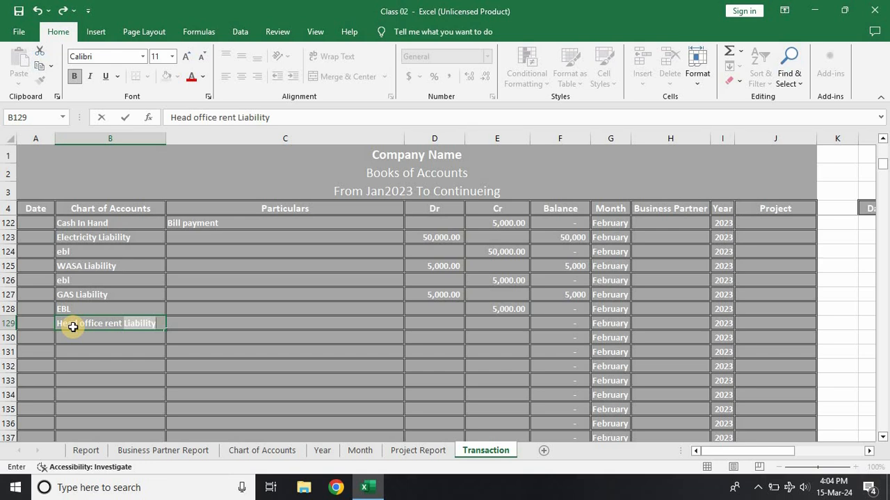
{"action": "key", "text": "Return"}
{"action": "type", "text": "ebl"}
{"action": "key", "text": "Return"}
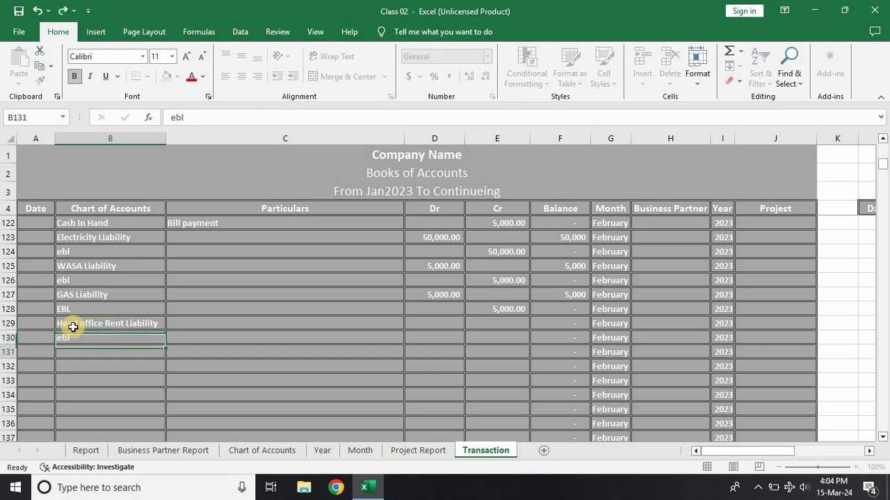
Step: Enter the account Warehouse Rent Liability in row 131 and its offsetting account ebl in row 132
{"action": "type", "text": "Warehouse"}
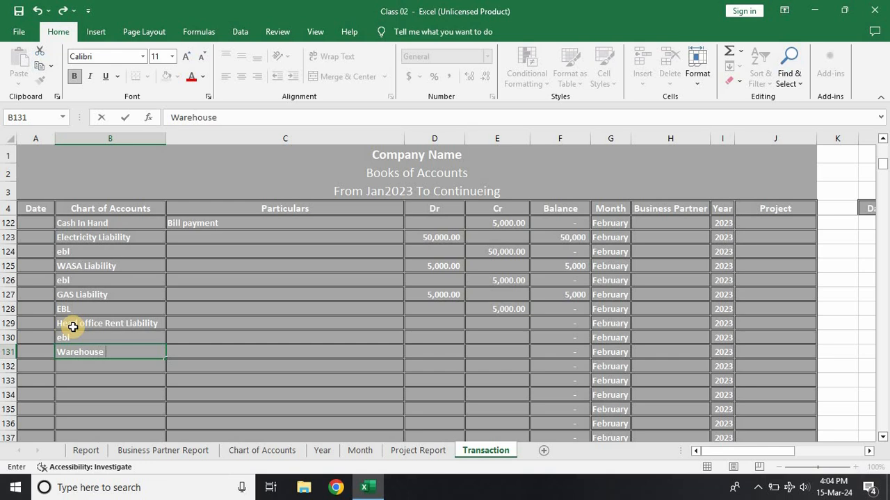
{"action": "type", "text": " rent"}
{"action": "key", "text": "Return"}
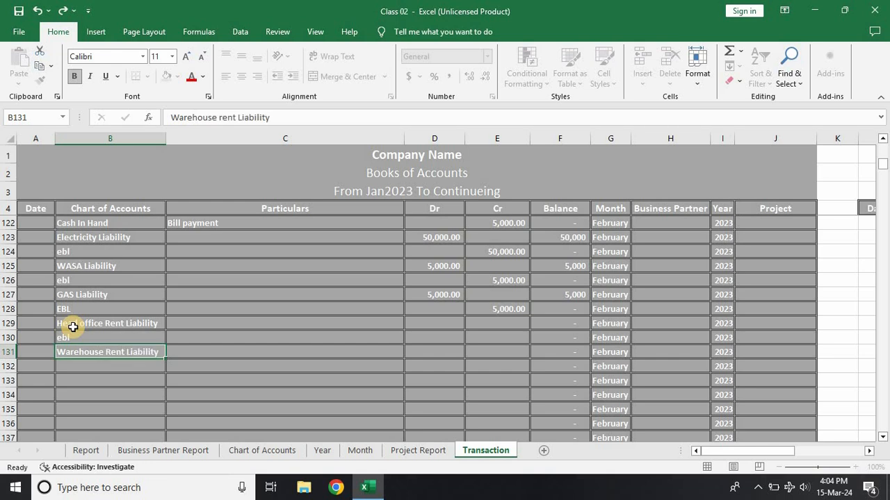
{"action": "type", "text": "ebL"}
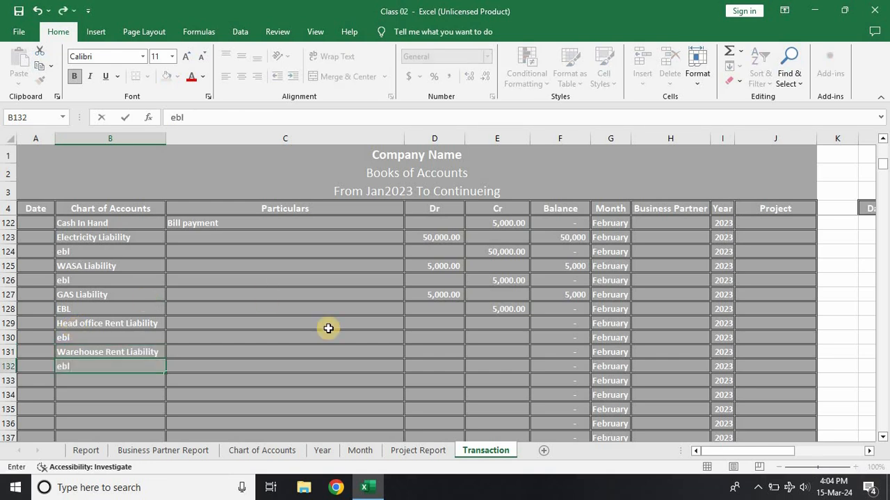
Step: Enter a debit of 100,000 for Head office Rent Liability in row 129 and a matching credit of 100,000 for ebl in row 130
{"action": "left_click", "coordinate": [427, 325]}
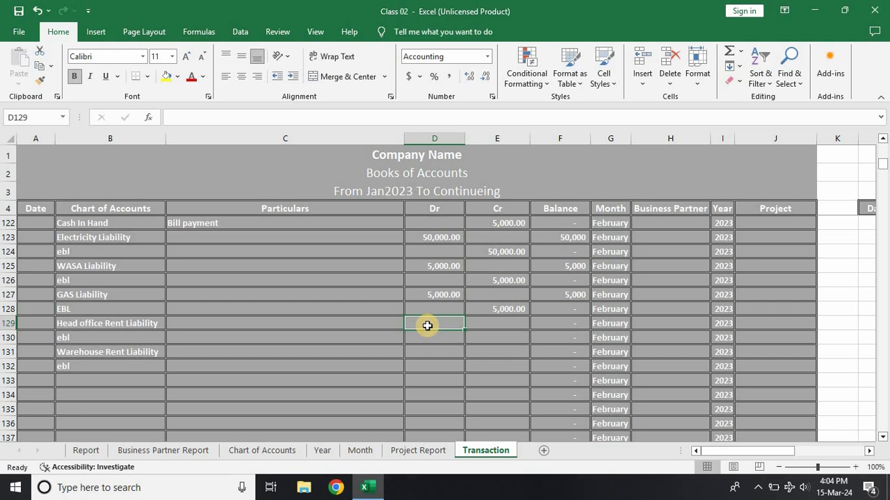
{"action": "type", "text": "100000"}
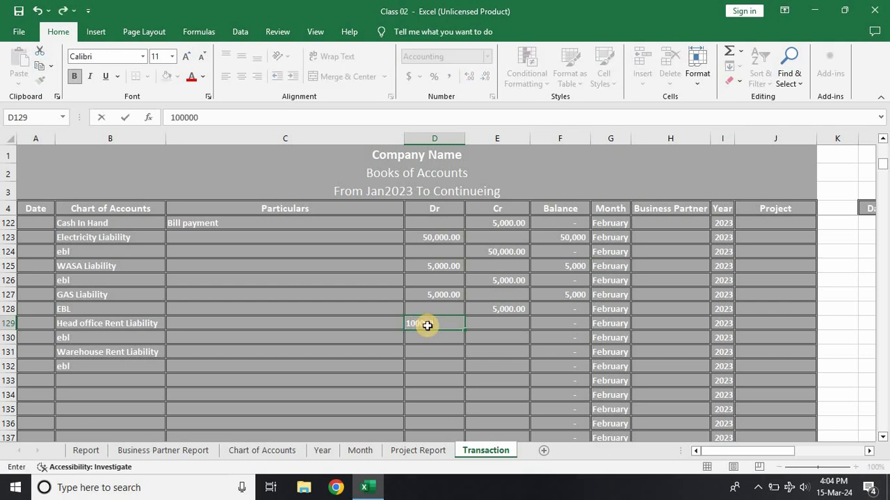
{"action": "key", "text": "Return"}
{"action": "key", "text": "Right"}
{"action": "type", "text": "1000"}
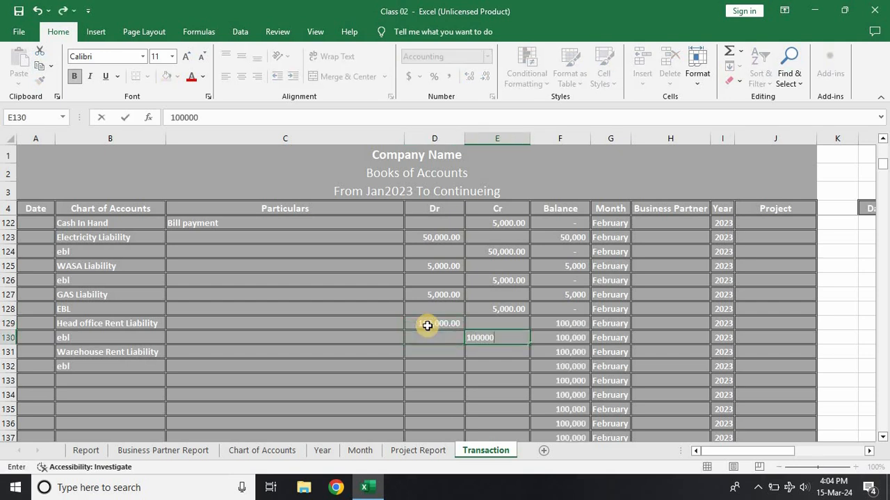
{"action": "key", "text": "Return"}
Step: Enter a debit of 150,000 for Warehouse Rent Liability in row 131 and a matching credit of 150,000 for ebl in row 132
{"action": "key", "text": "Left"}
{"action": "type", "text": "1"}
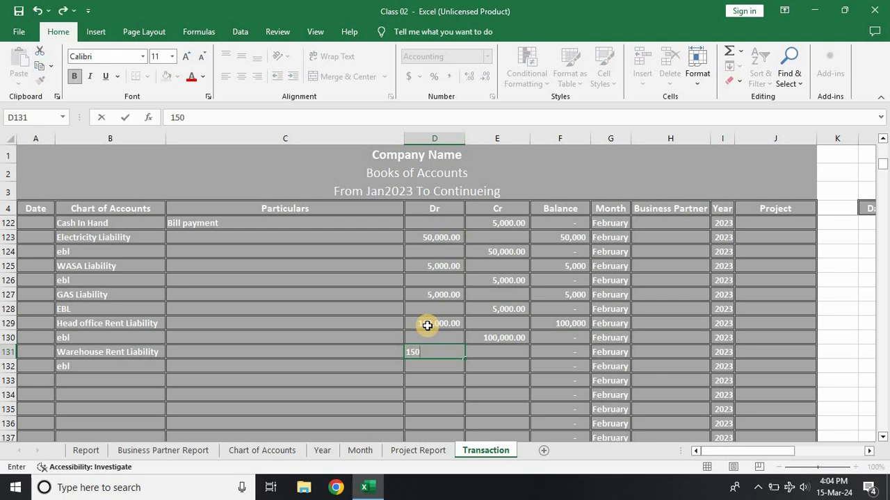
{"action": "type", "text": "50,000"}
{"action": "key", "text": "Tab"}
{"action": "type", "text": "1500"}
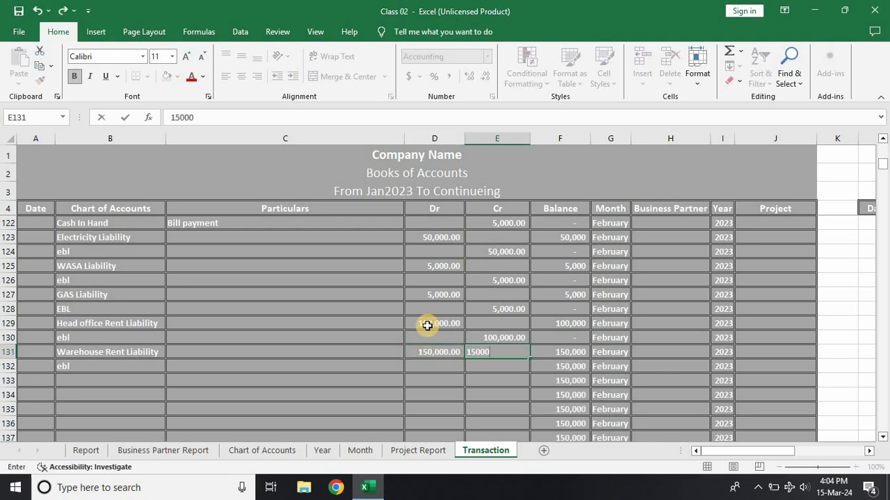
{"action": "key", "text": "BackSpace"}
{"action": "key", "text": "BackSpace"}
{"action": "key", "text": "BackSpace"}
{"action": "key", "text": "BackSpace"}
{"action": "key", "text": "Return"}
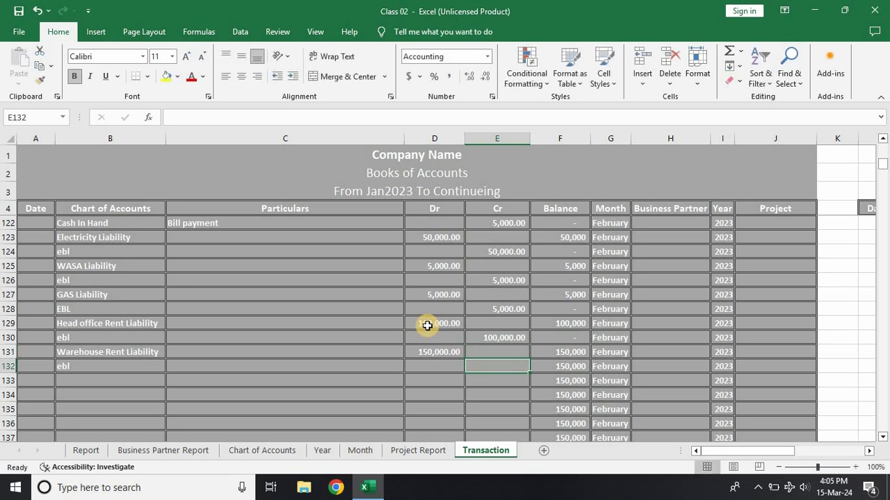
{"action": "type", "text": "1"}
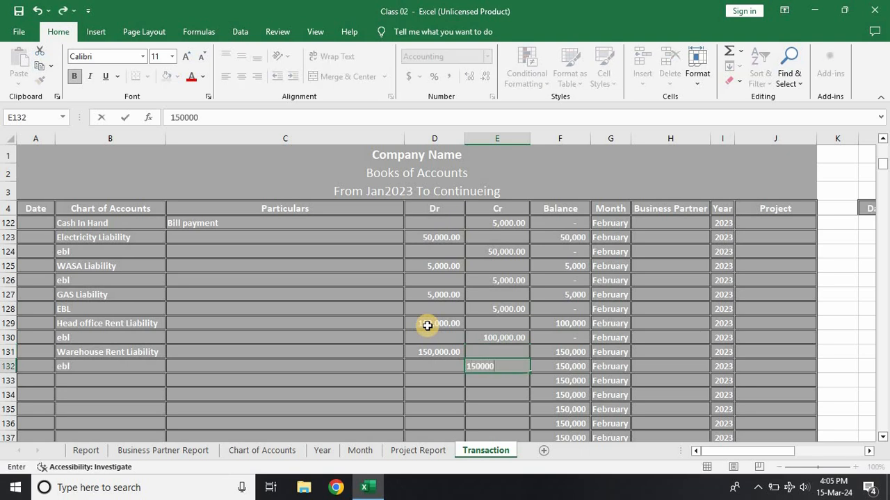
{"action": "type", "text": "50,000"}
{"action": "key", "text": "Return"}
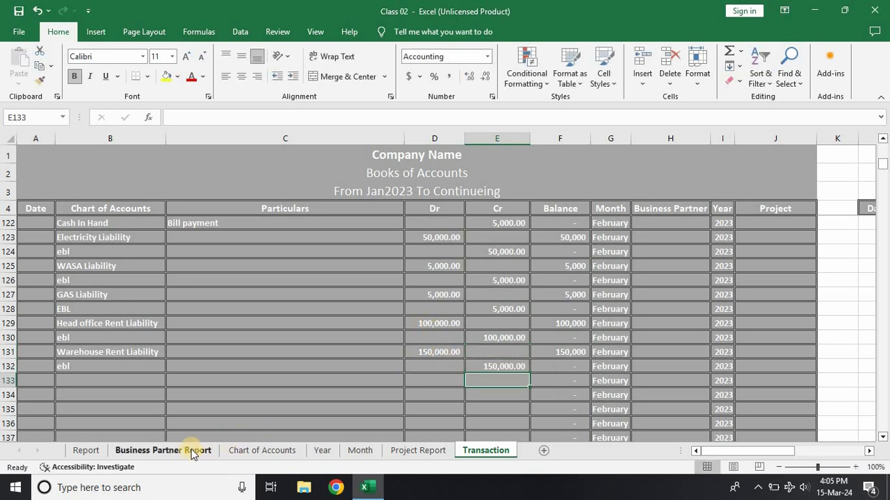
Step: Examine the Warehouse Rent Liability amount in the Report sheet and compare it with the Transaction entries in rows 131 and 132
{"action": "left_click", "coordinate": [87, 451]}
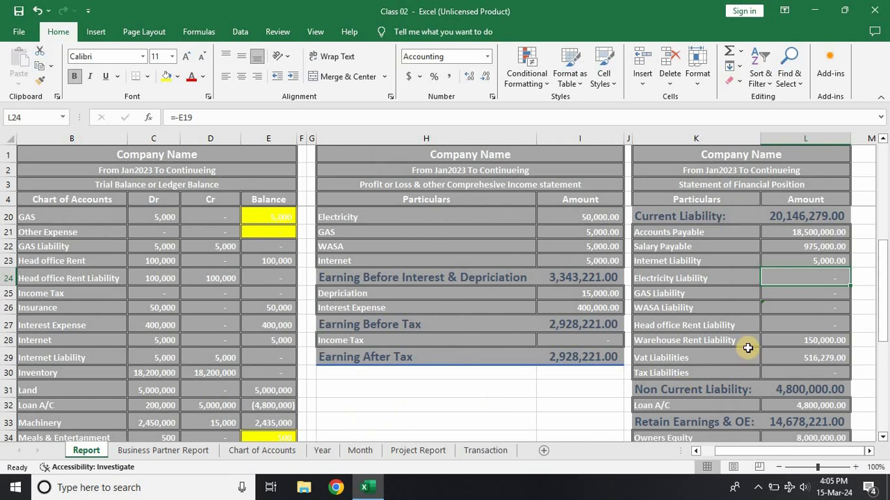
{"action": "scroll", "coordinate": [757, 369], "scroll_direction": "down", "scroll_amount": 1}
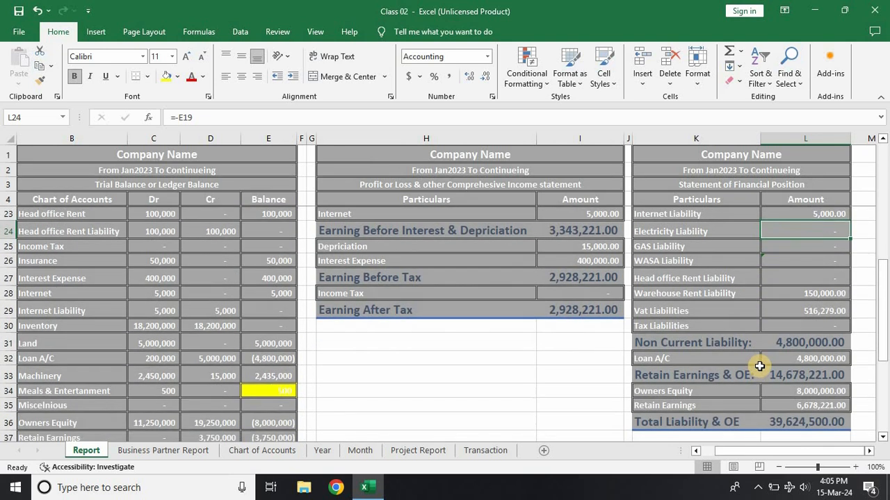
{"action": "left_click", "coordinate": [798, 292]}
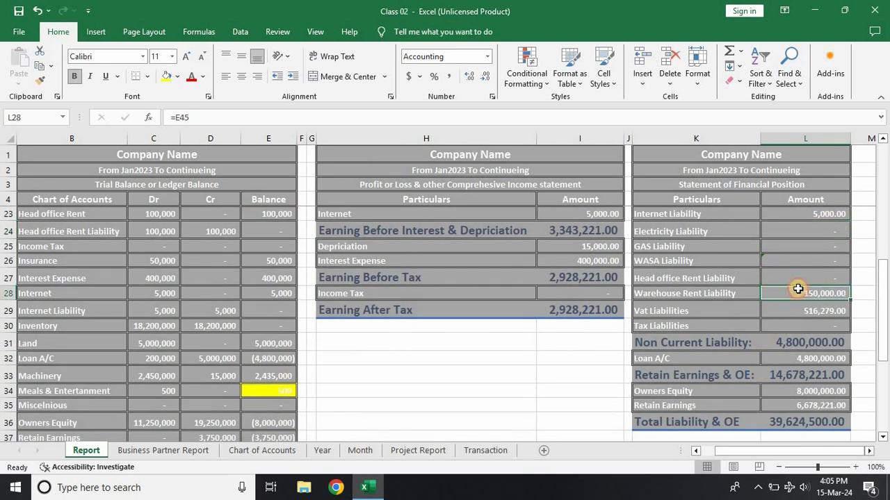
{"action": "left_click", "coordinate": [479, 452]}
{"action": "left_click", "coordinate": [111, 352]}
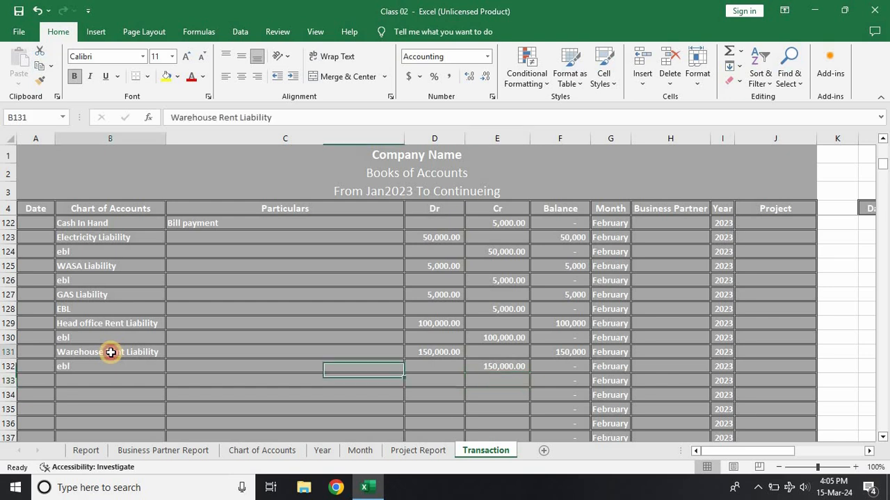
{"action": "left_click", "coordinate": [7, 352]}
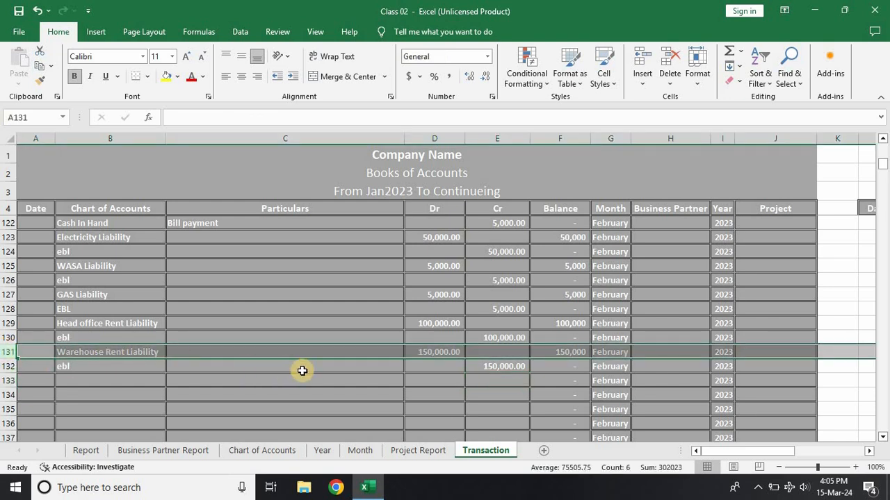
{"action": "left_click", "coordinate": [429, 351]}
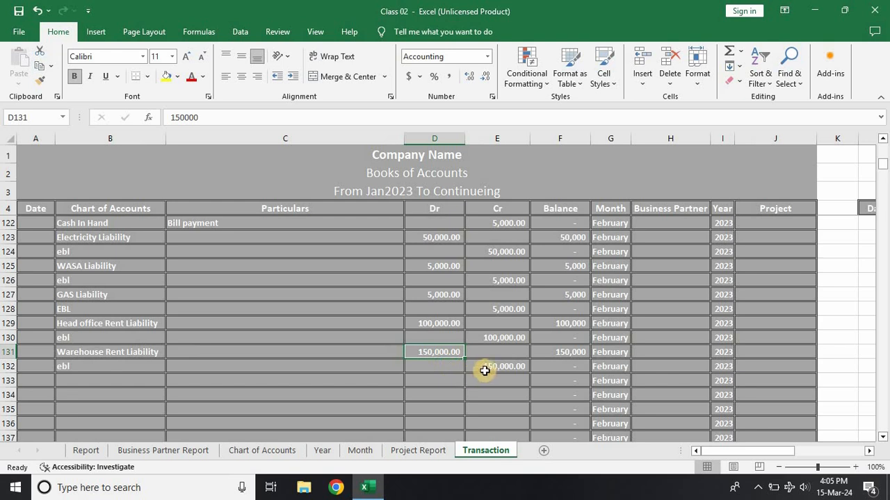
{"action": "key", "text": "ctrl+c"}
{"action": "left_click", "coordinate": [488, 369]}
{"action": "key", "text": "ctrl+v"}
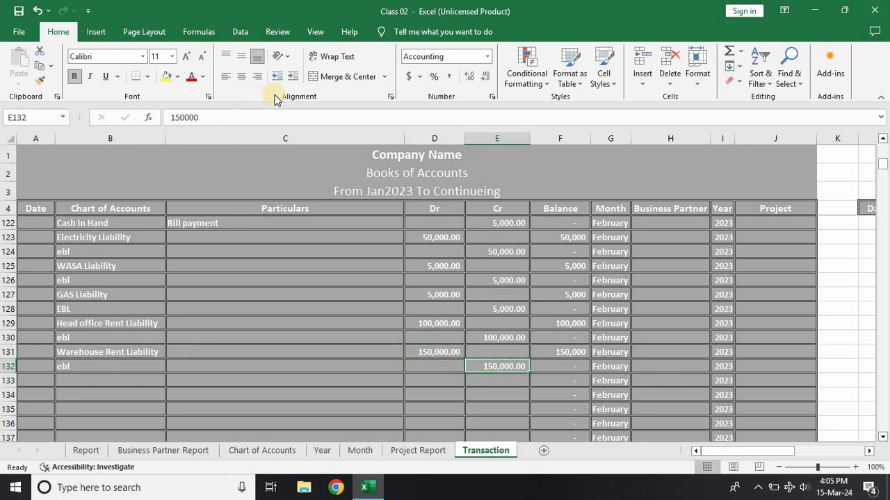
Step: Relink the Warehouse Rent Liability amount in the Report's Statement of Financial Position to the trial balance cell with the formula =E47
{"action": "left_click", "coordinate": [86, 450]}
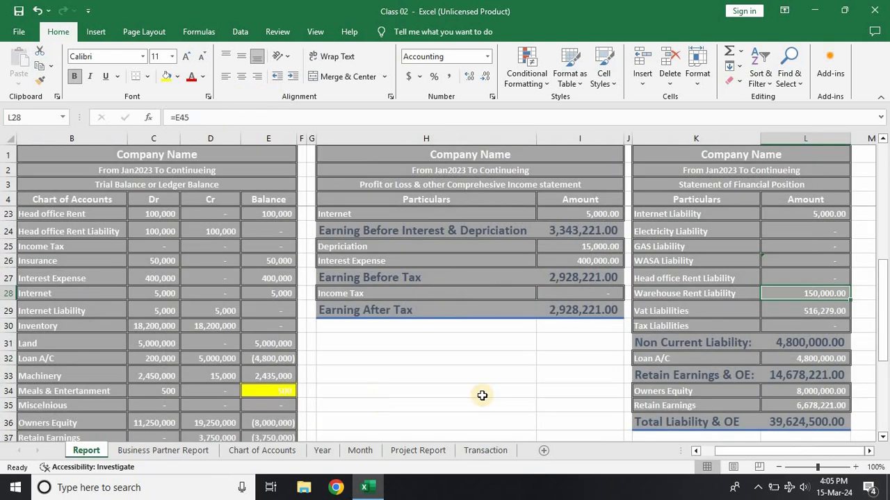
{"action": "double_click", "coordinate": [789, 295]}
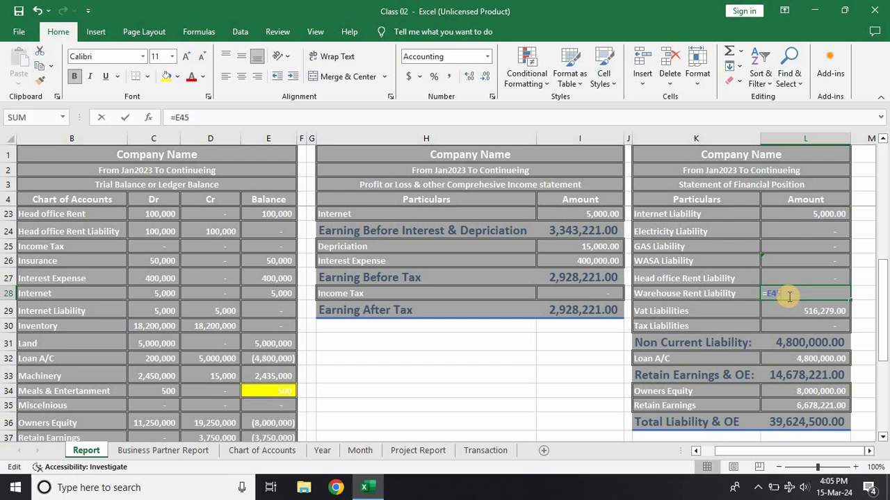
{"action": "scroll", "coordinate": [275, 381], "scroll_direction": "down", "scroll_amount": 3}
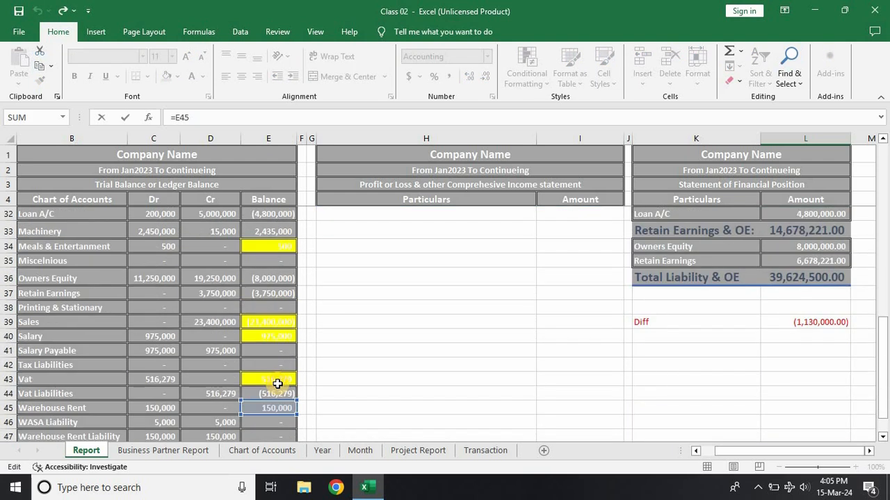
{"action": "scroll", "coordinate": [281, 421], "scroll_direction": "down", "scroll_amount": 1}
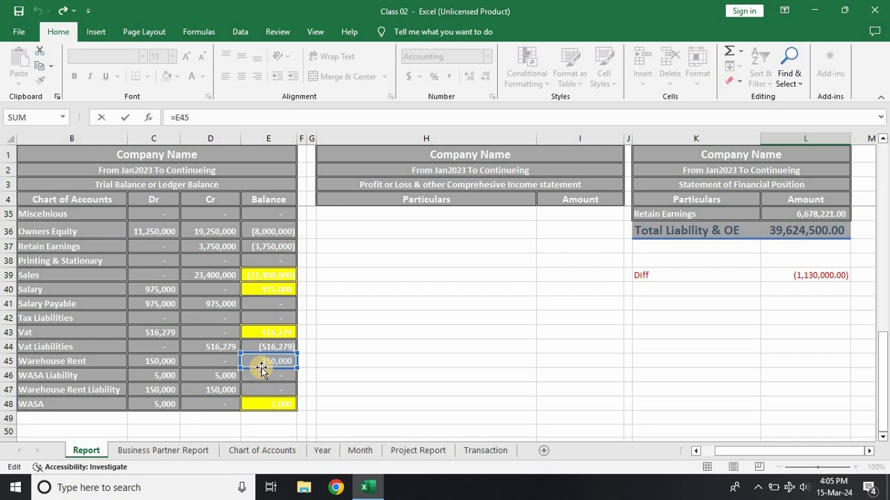
{"action": "left_click", "coordinate": [260, 388]}
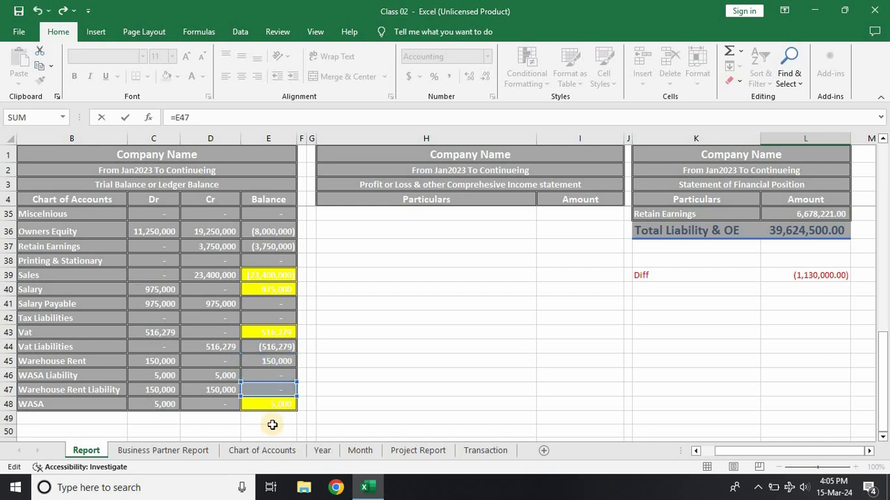
{"action": "key", "text": "Return"}
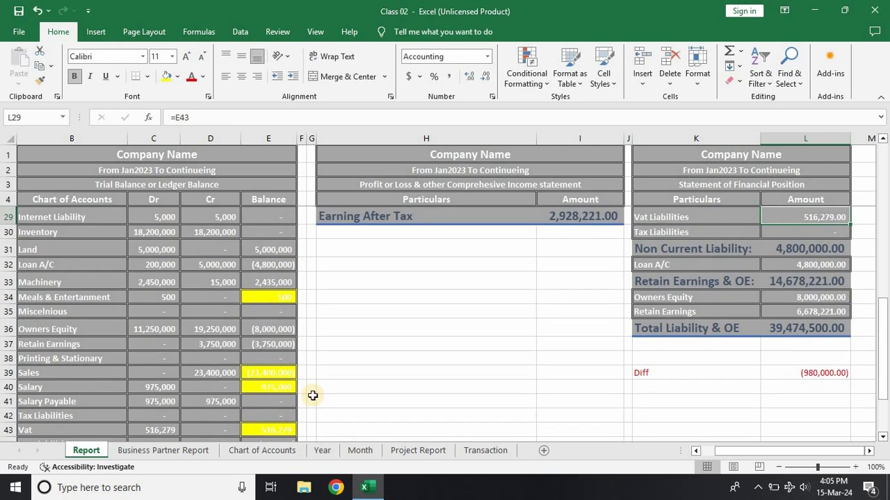
Step: Compare the Head office Rent Liability formula, and reverse the sign of the Warehouse Rent Liability formula to =-E47
{"action": "scroll", "coordinate": [602, 279], "scroll_direction": "up", "scroll_amount": 1}
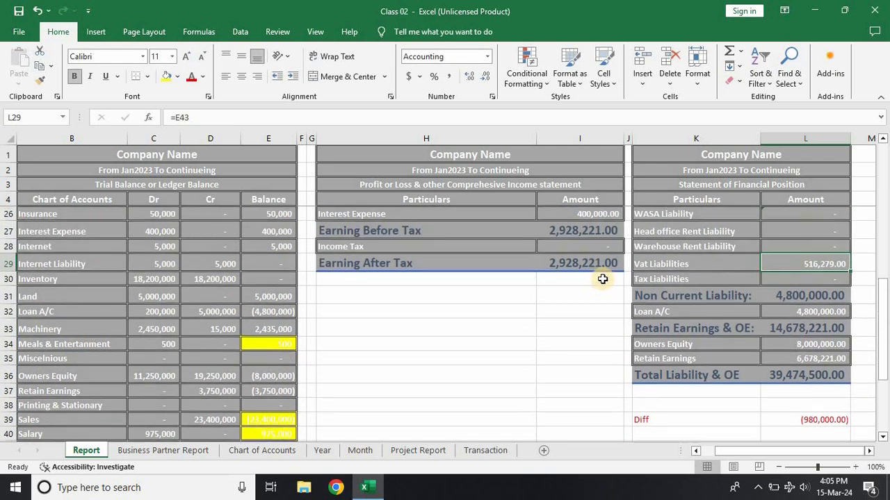
{"action": "left_click", "coordinate": [786, 248]}
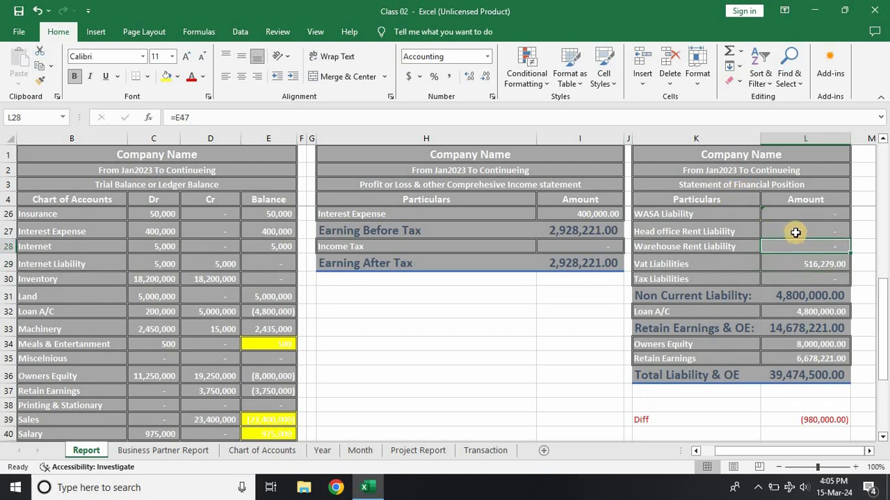
{"action": "left_click", "coordinate": [795, 232]}
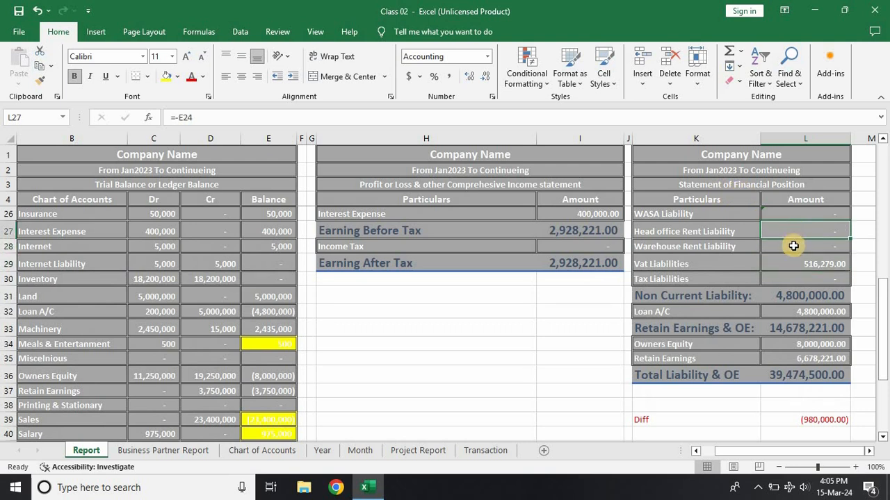
{"action": "left_click", "coordinate": [793, 246]}
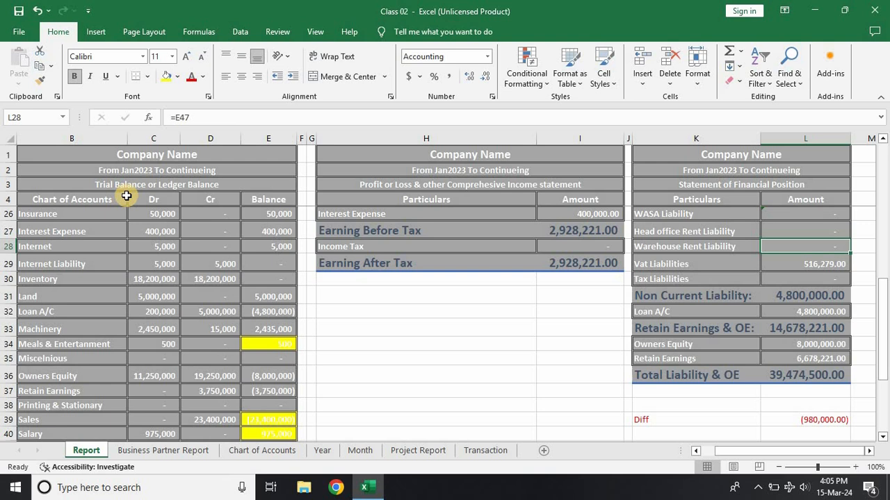
{"action": "left_click", "coordinate": [174, 117]}
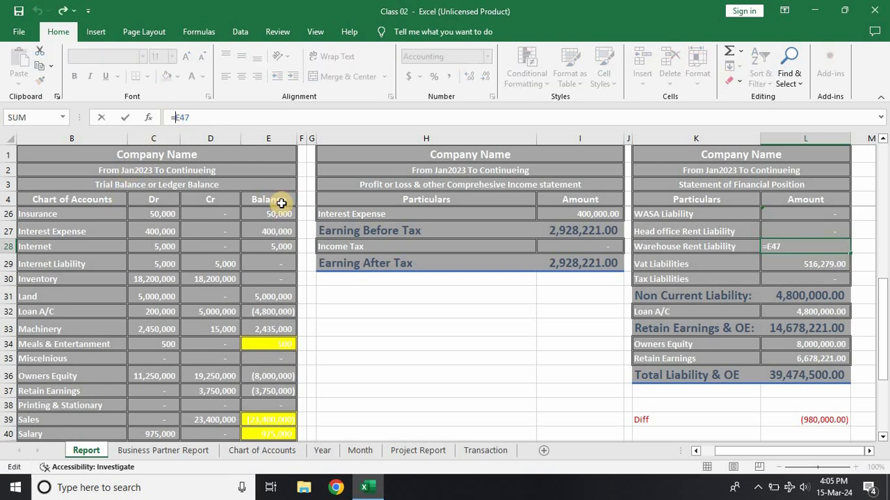
{"action": "key", "text": "Return"}
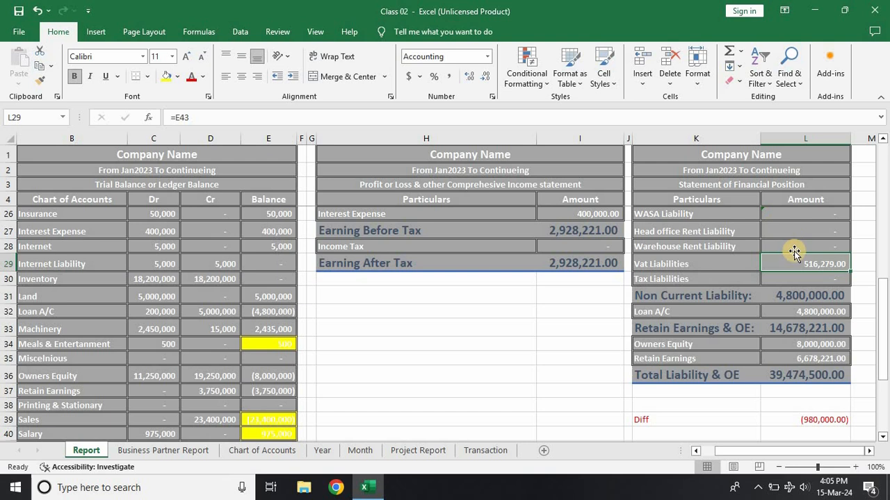
Step: Set the Warehouse Rent Liability debit in row 131 of the Transaction sheet to 0
{"action": "left_click", "coordinate": [485, 451]}
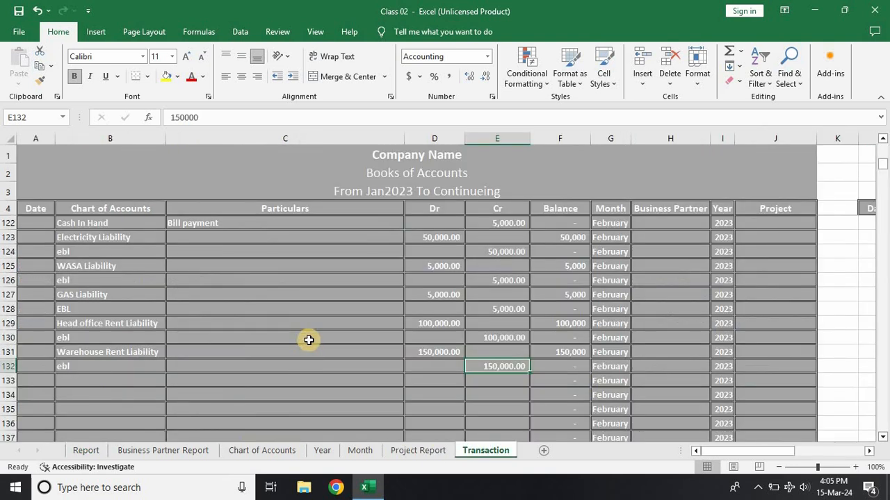
{"action": "left_click", "coordinate": [426, 352]}
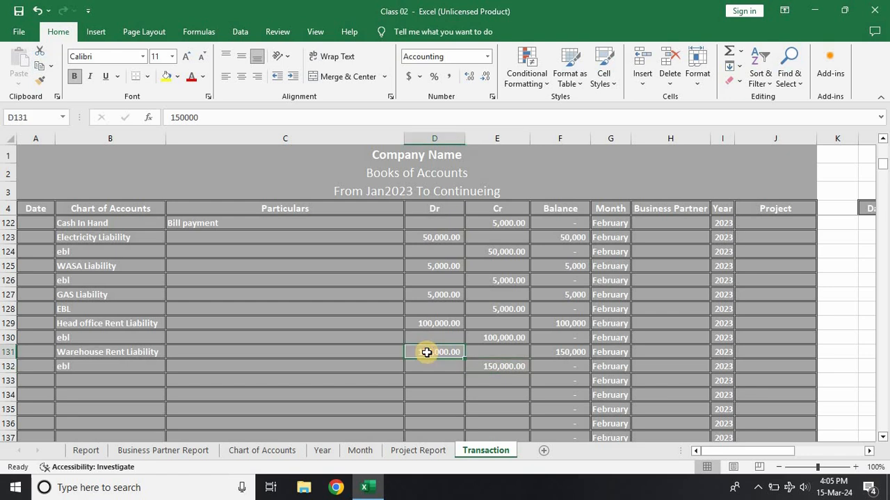
{"action": "type", "text": "0"}
{"action": "key", "text": "Return"}
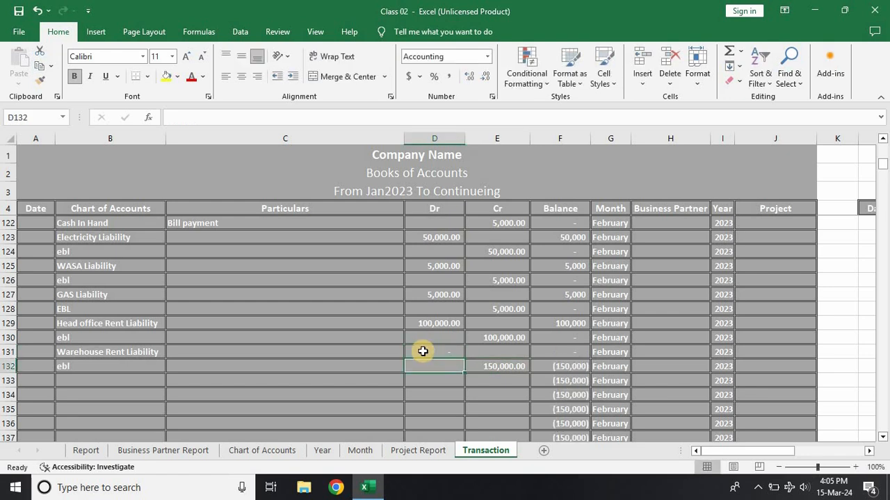
Step: Try the Warehouse Rent Liability formula in the Report sheet as =E47, and return it to =-E47
{"action": "left_click", "coordinate": [87, 451]}
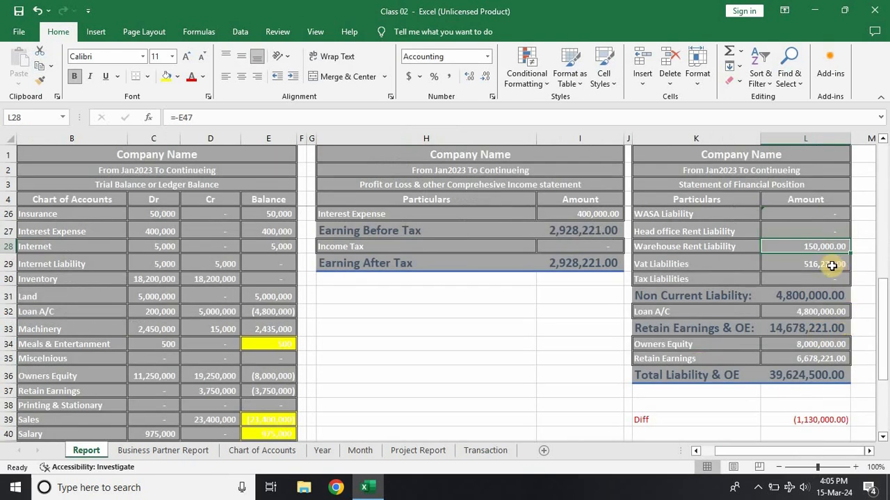
{"action": "left_click", "coordinate": [180, 117]}
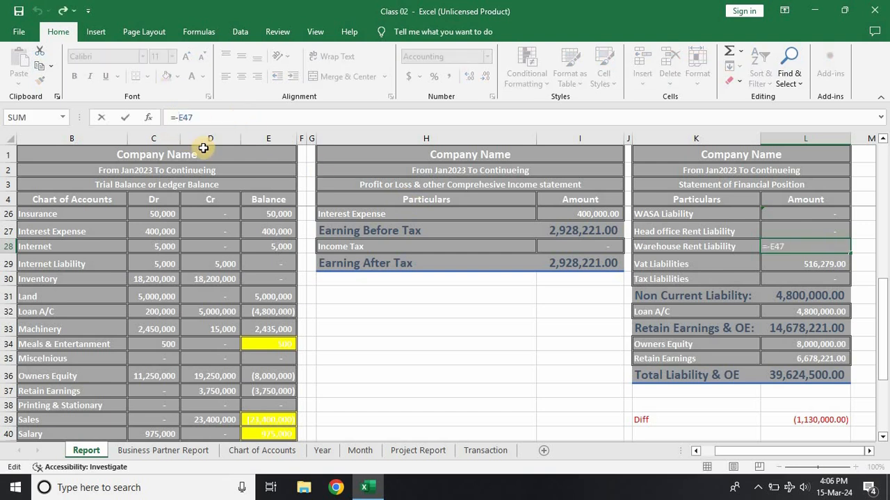
{"action": "key", "text": "Return"}
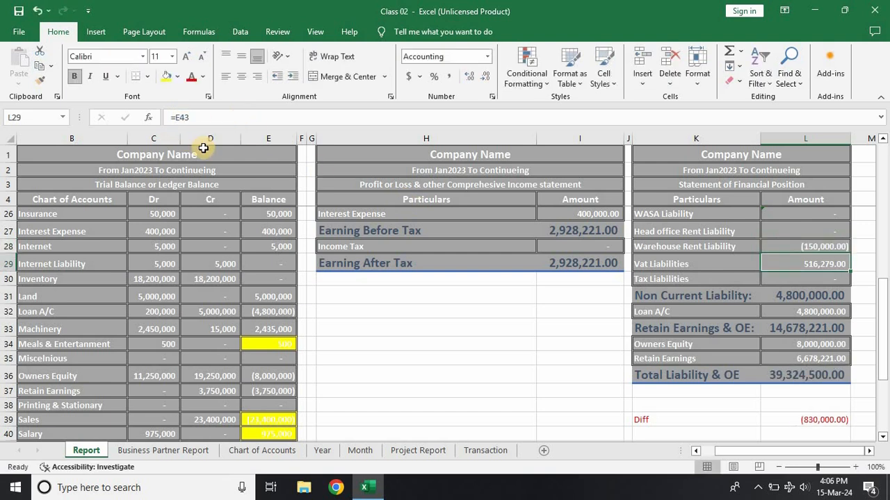
{"action": "left_click", "coordinate": [773, 242]}
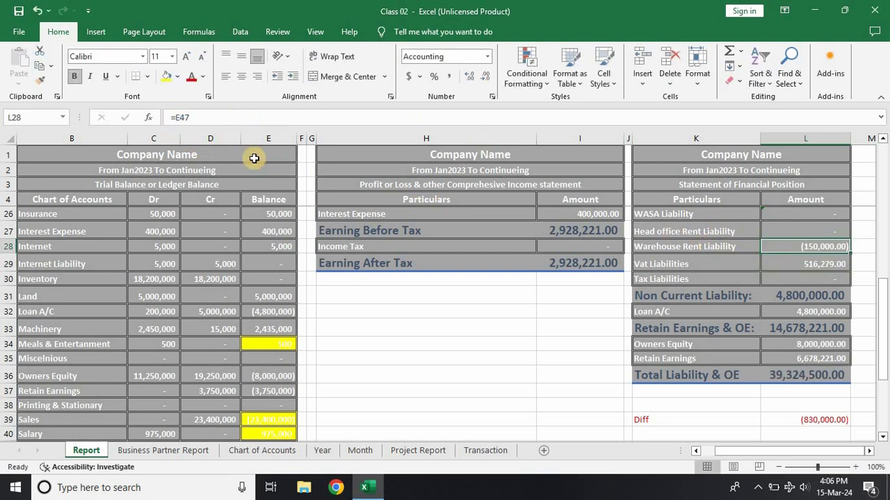
{"action": "left_click", "coordinate": [174, 116]}
{"action": "key", "text": "Delete"}
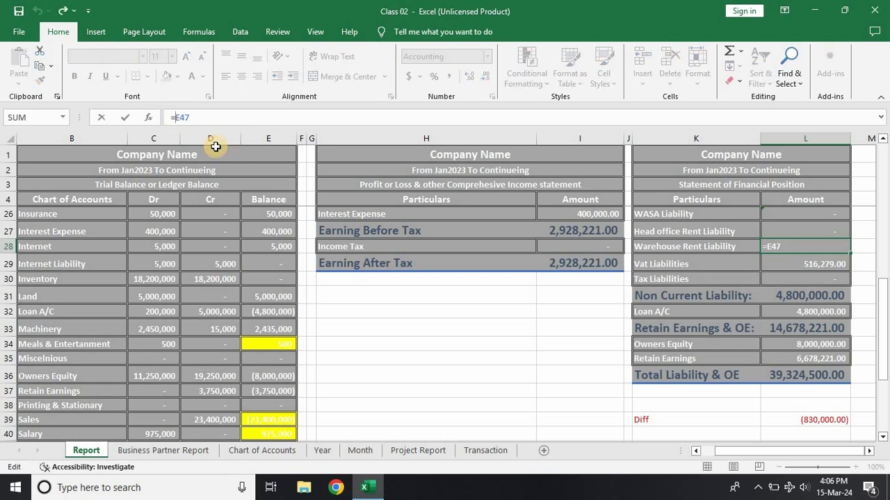
{"action": "key", "text": "Return"}
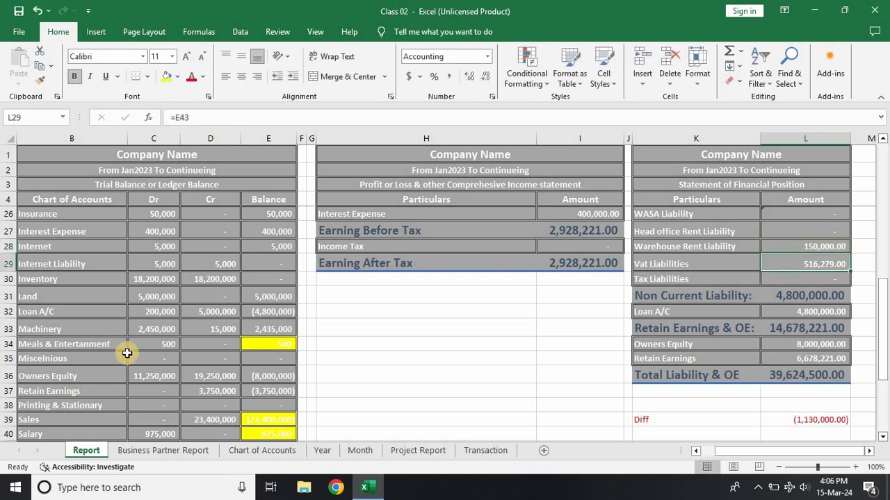
Step: Restore the Warehouse Rent Liability debit in row 131 of the Transaction sheet to 150,000
{"action": "left_click", "coordinate": [466, 452]}
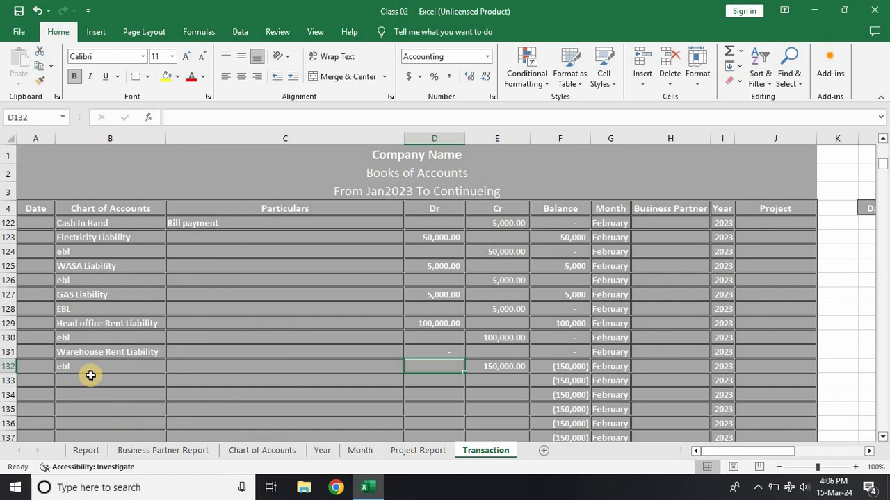
{"action": "left_click", "coordinate": [90, 375]}
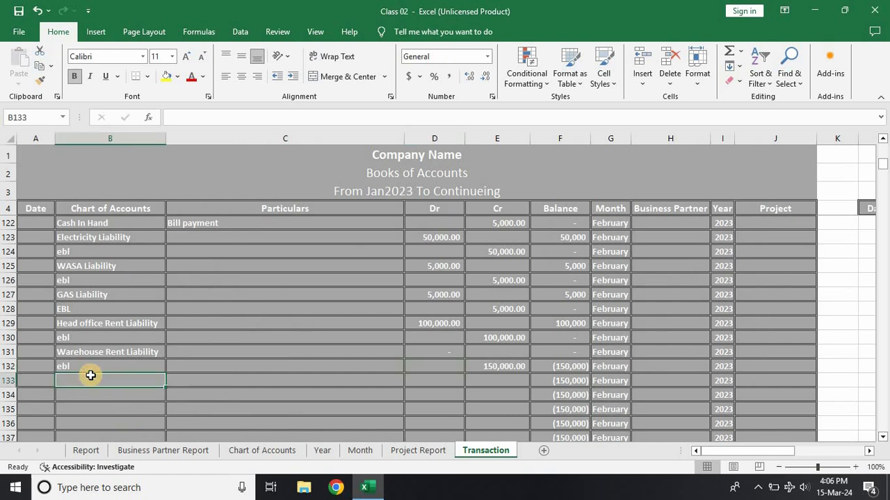
{"action": "left_click", "coordinate": [419, 352]}
{"action": "type", "text": "150,00"}
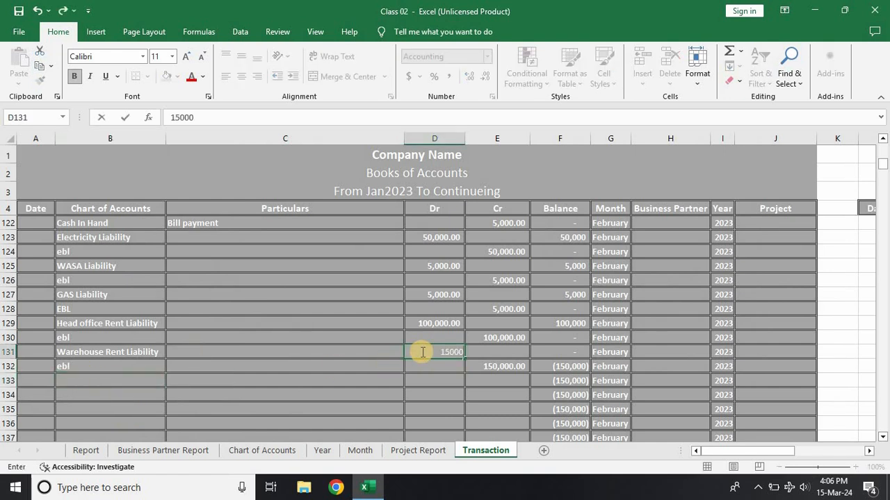
{"action": "type", "text": "0"}
{"action": "key", "text": "Return"}
Step: Enter the accounts Vat Liabilities in row 133 and AT in row 134 of the Transaction sheet
{"action": "scroll", "coordinate": [315, 377], "scroll_direction": "down", "scroll_amount": 2}
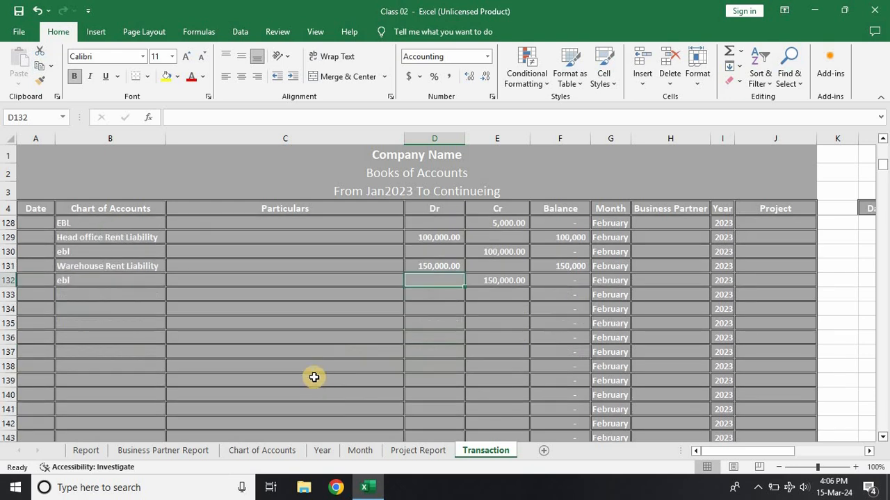
{"action": "left_click", "coordinate": [116, 296]}
{"action": "type", "text": "VA"}
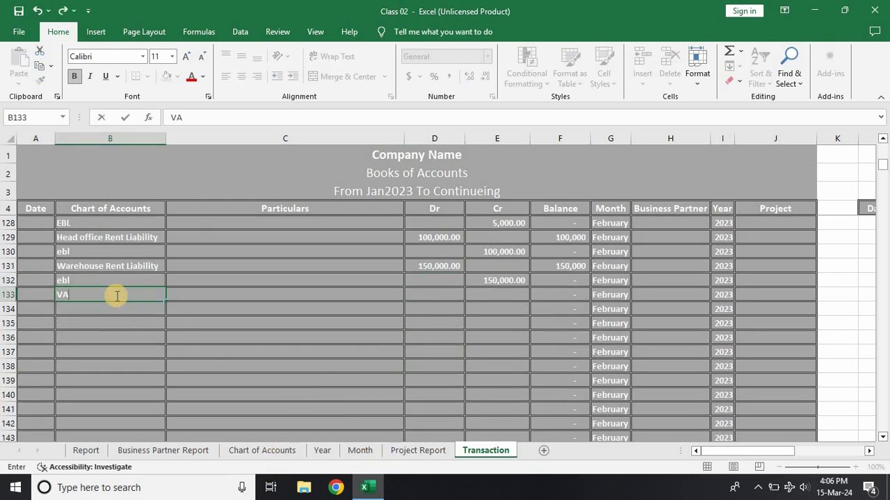
{"action": "type", "text": "T"}
{"action": "key", "text": "Return"}
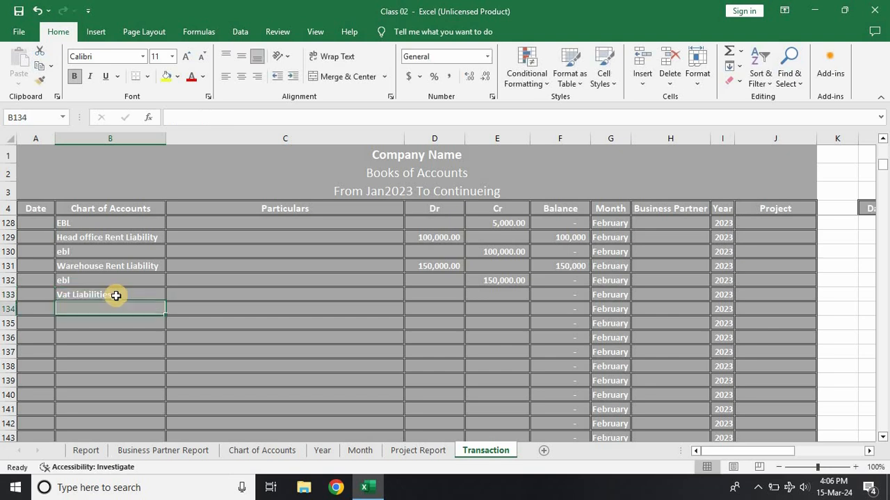
{"action": "type", "text": "AT"}
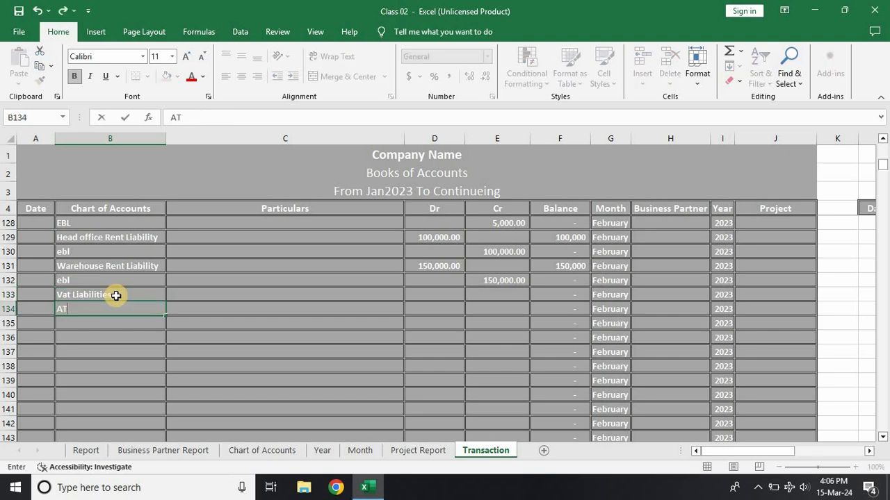
{"action": "left_click", "coordinate": [268, 410]}
Step: Check the Vat Liabilities and AT amounts in the Report sheet's Statement of Financial Position
{"action": "left_click", "coordinate": [87, 449]}
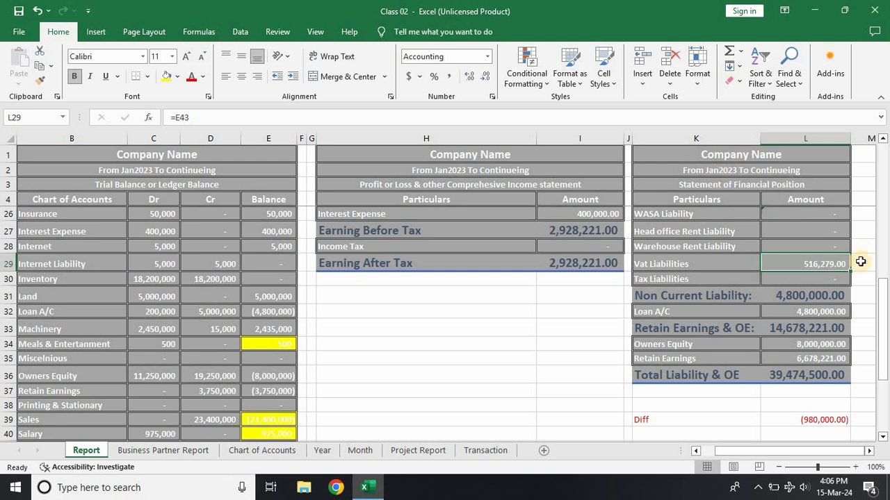
{"action": "scroll", "coordinate": [729, 264], "scroll_direction": "up", "scroll_amount": 4}
{"action": "scroll", "coordinate": [705, 275], "scroll_direction": "up", "scroll_amount": 3}
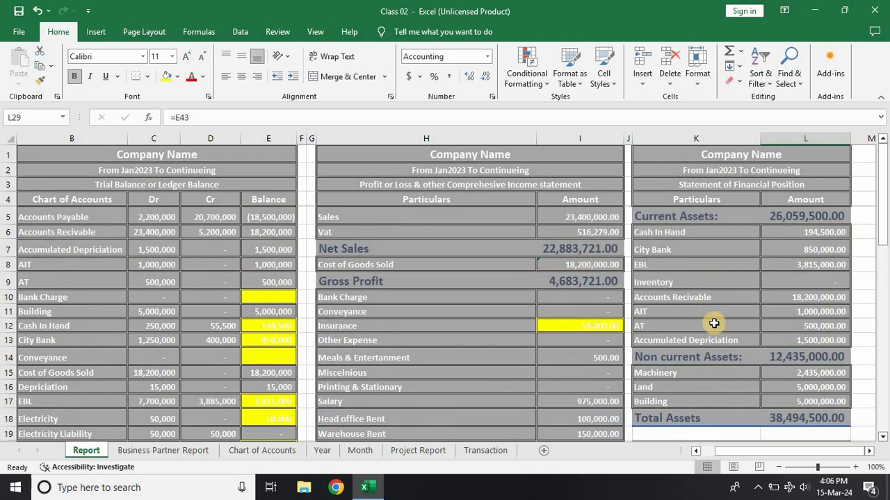
{"action": "left_click", "coordinate": [786, 327]}
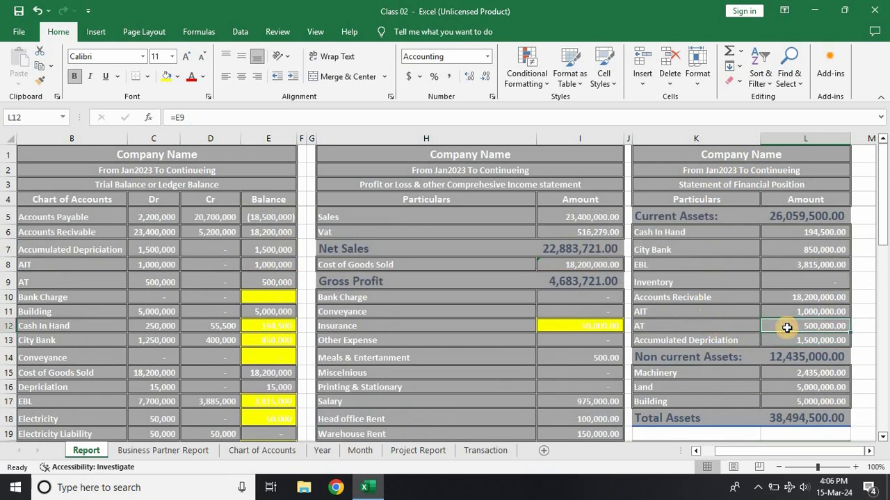
{"action": "scroll", "coordinate": [787, 328], "scroll_direction": "down", "scroll_amount": 3}
{"action": "scroll", "coordinate": [787, 328], "scroll_direction": "down", "scroll_amount": 2}
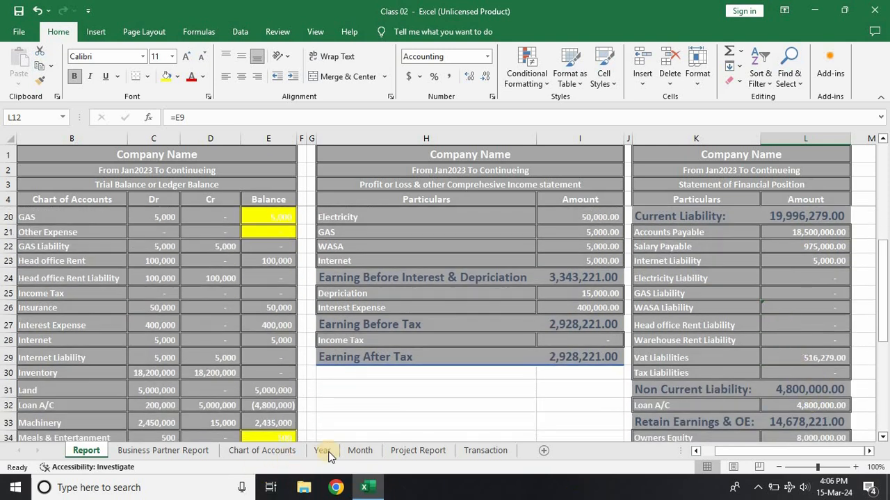
Step: Enter a debit of 516,279 for Vat Liabilities in row 133 and a credit of 500,000 for AT in row 134 of the Transaction sheet
{"action": "left_click", "coordinate": [463, 452]}
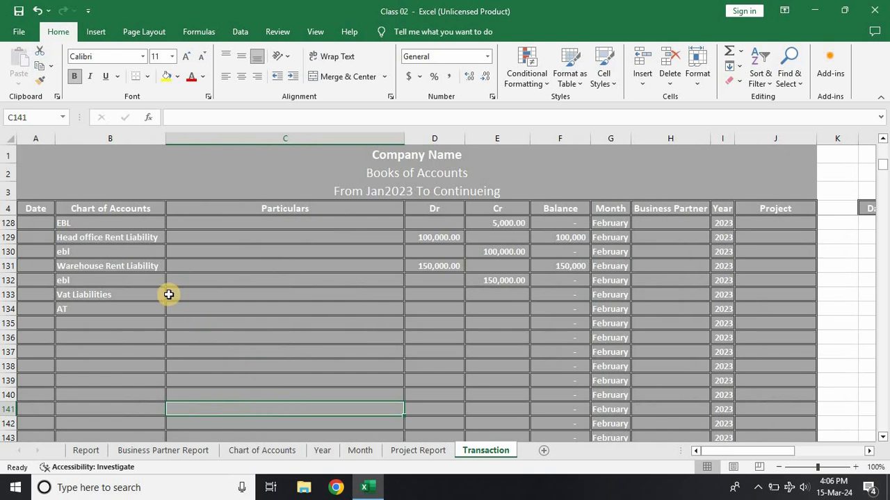
{"action": "left_click", "coordinate": [421, 294]}
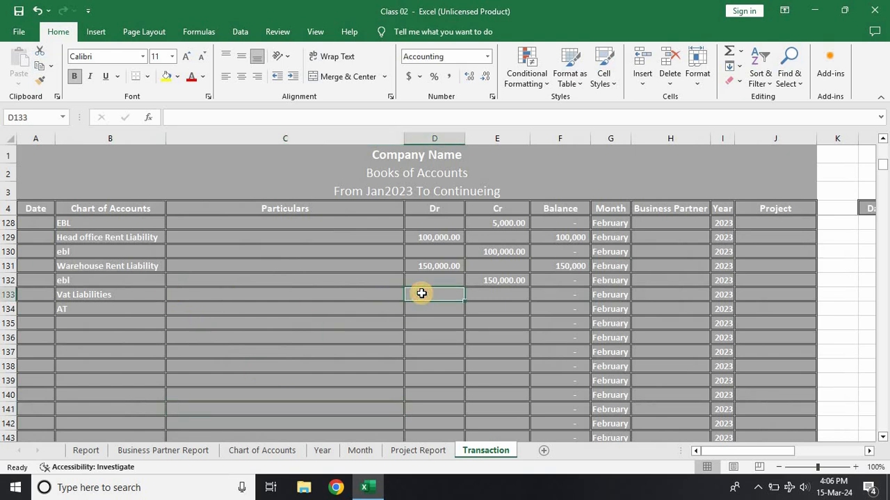
{"action": "type", "text": "51627"}
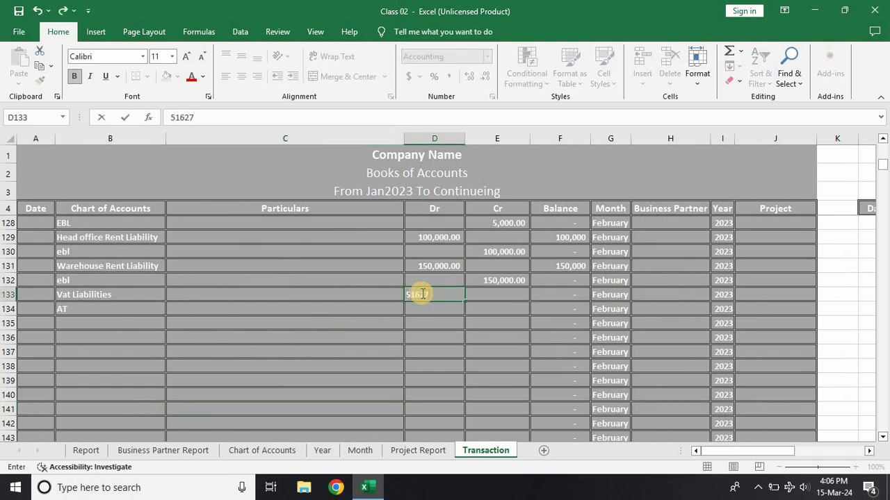
{"action": "type", "text": "6,279"}
{"action": "key", "text": "Return"}
{"action": "type", "text": "5"}
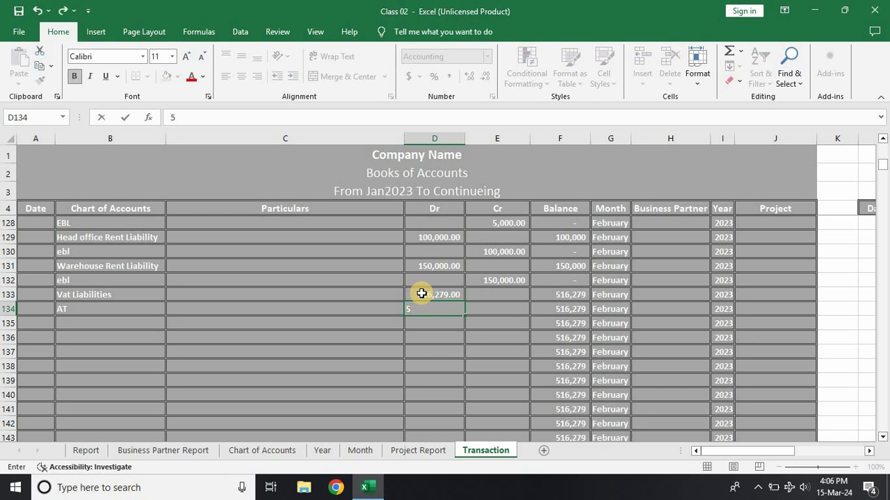
{"action": "key", "text": "Tab"}
{"action": "type", "text": "5"}
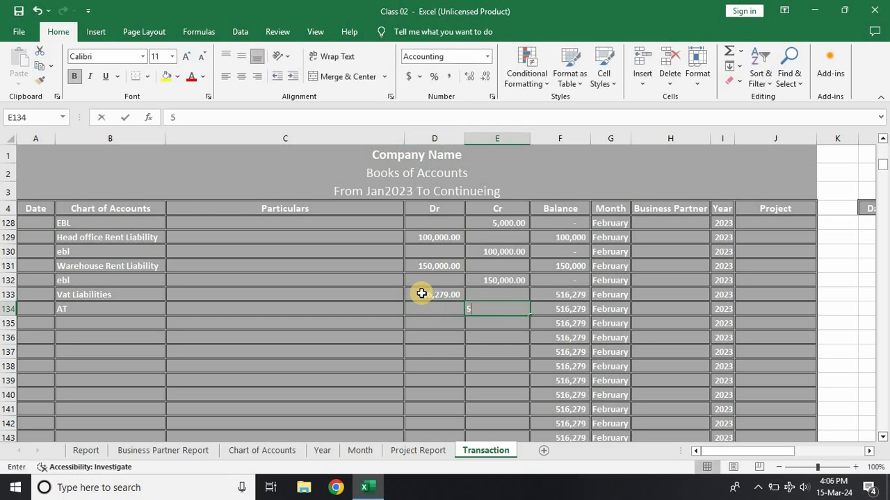
{"action": "type", "text": "00,00000"}
{"action": "key", "text": "Down"}
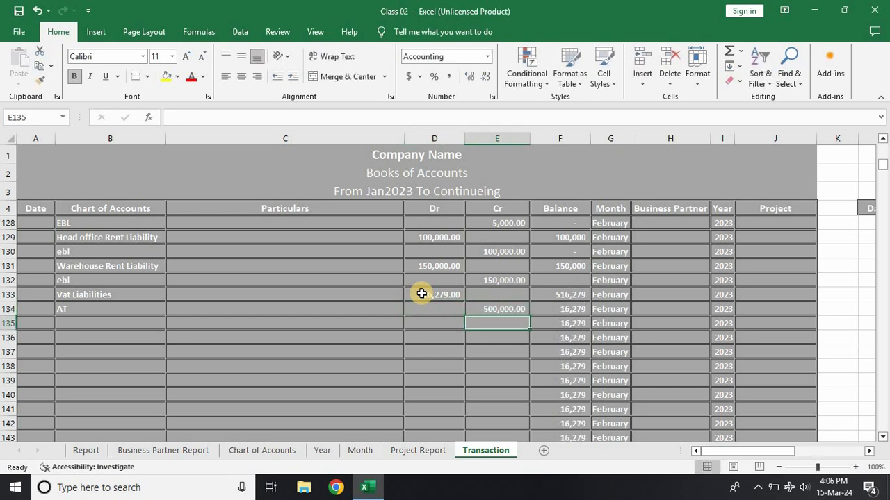
Step: Record the remaining VAT payment in row 135 as a credit of 16,279 to Cash In Hand
{"action": "type", "text": "16279"}
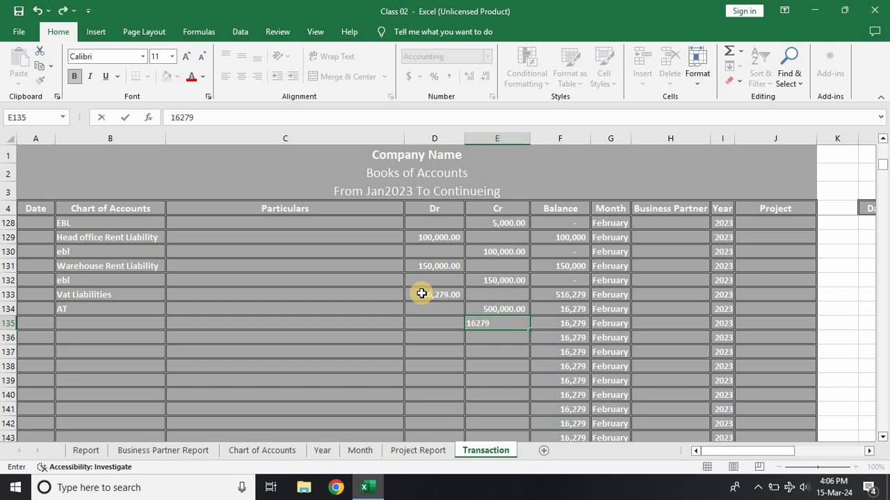
{"action": "key", "text": "Down"}
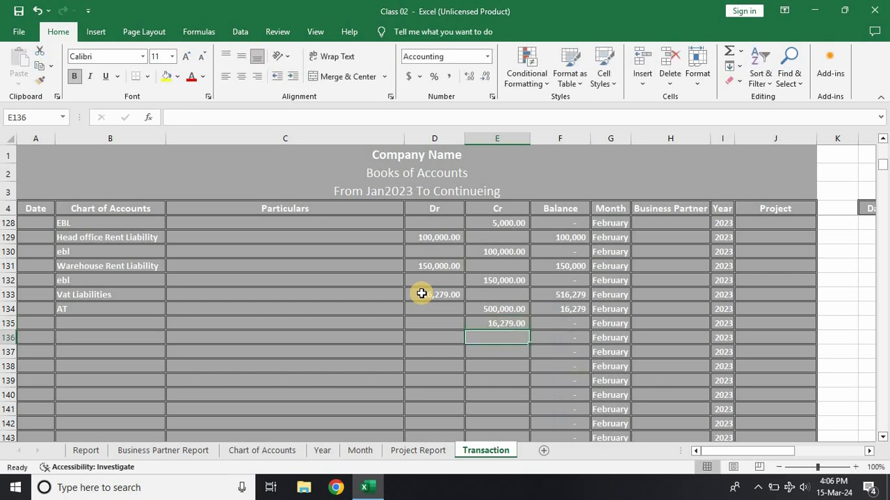
{"action": "key", "text": "Left"}
{"action": "key", "text": "Left"}
{"action": "key", "text": "Left"}
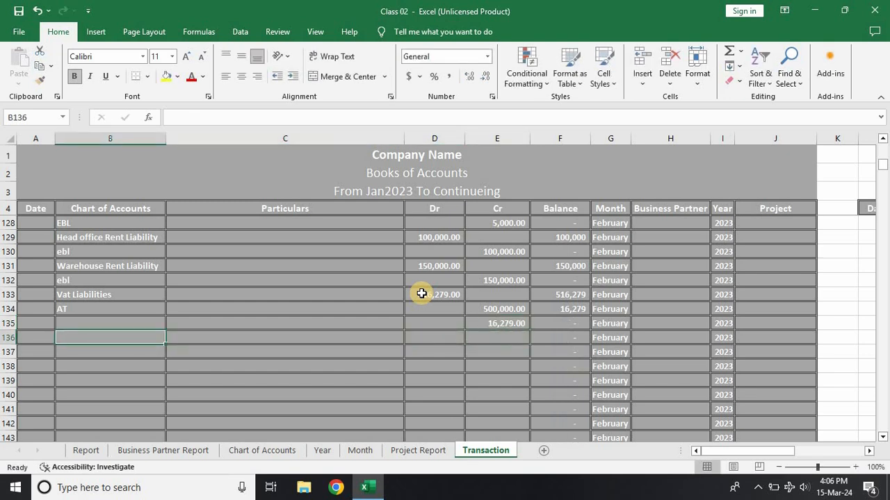
{"action": "key", "text": "Up"}
{"action": "type", "text": "C"}
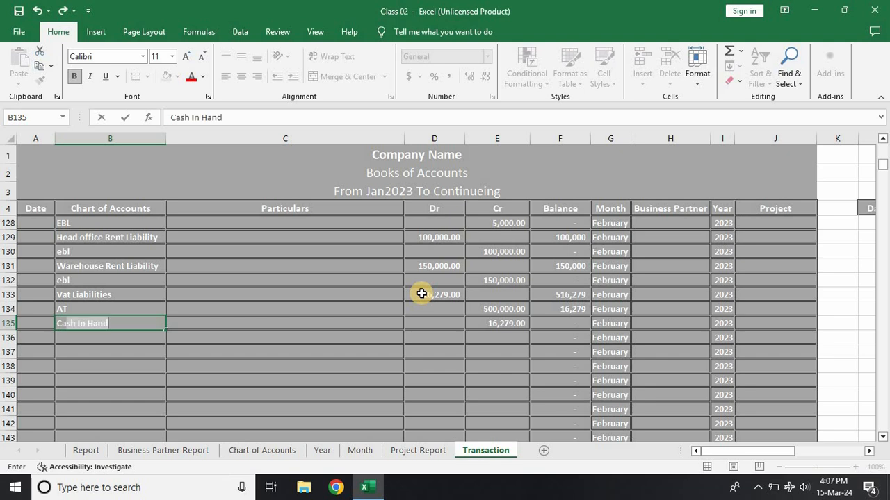
{"action": "key", "text": "Return"}
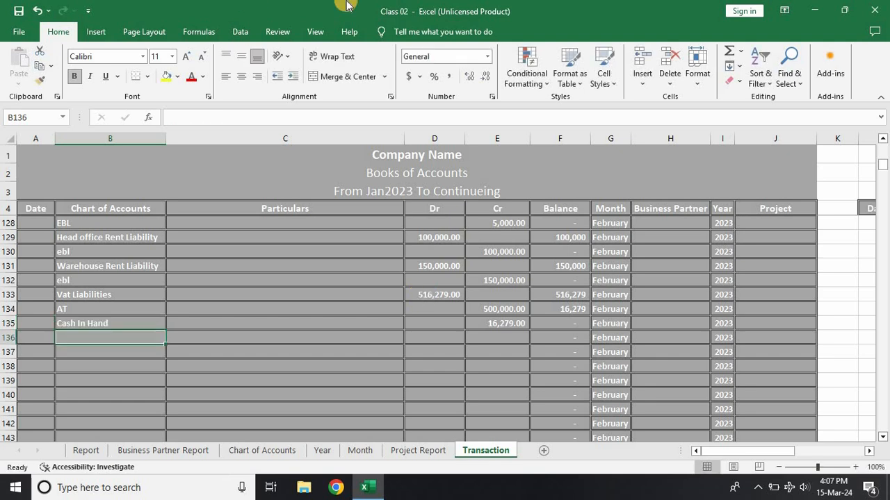
Step: Review the AT and Cash In Hand credits, and inspect the Vat Liabilities formula in the Report's Statement of Financial Position
{"action": "left_click", "coordinate": [494, 314]}
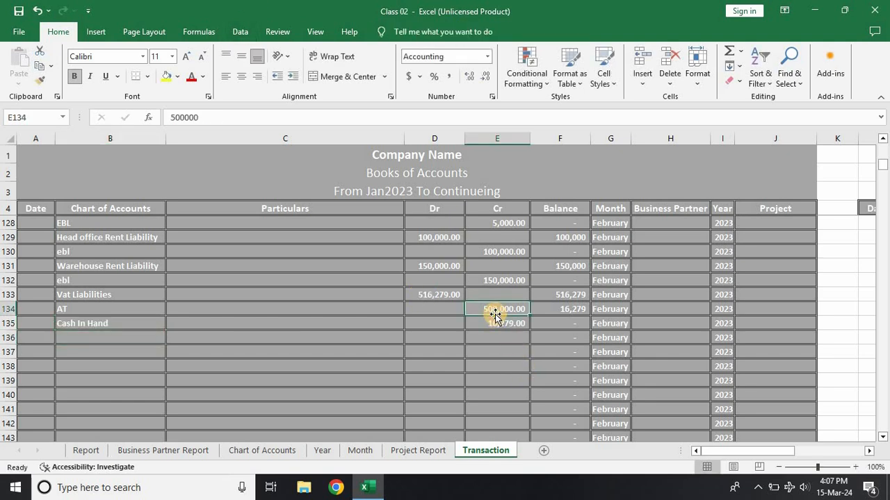
{"action": "left_click", "coordinate": [491, 326]}
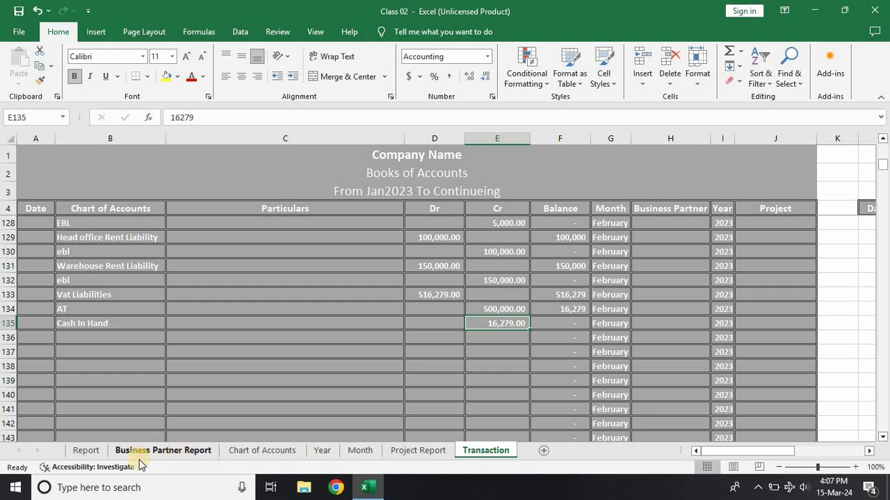
{"action": "left_click", "coordinate": [87, 451]}
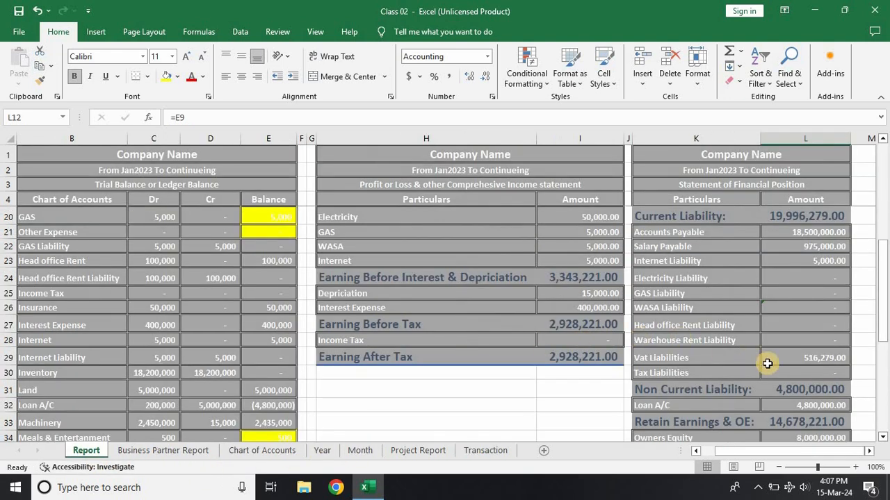
{"action": "left_click", "coordinate": [790, 357]}
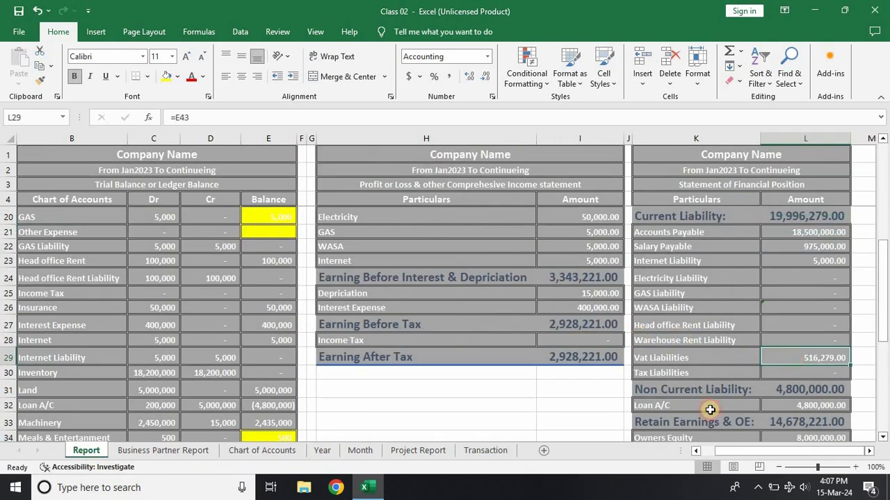
Step: Relink the Vat Liabilities amount in the Statement of Financial Position to the Vat Liabilities trial balance with reversed sign, =-E44
{"action": "double_click", "coordinate": [794, 357]}
{"action": "scroll", "coordinate": [290, 367], "scroll_direction": "down", "scroll_amount": 4}
{"action": "scroll", "coordinate": [291, 367], "scroll_direction": "down", "scroll_amount": 1}
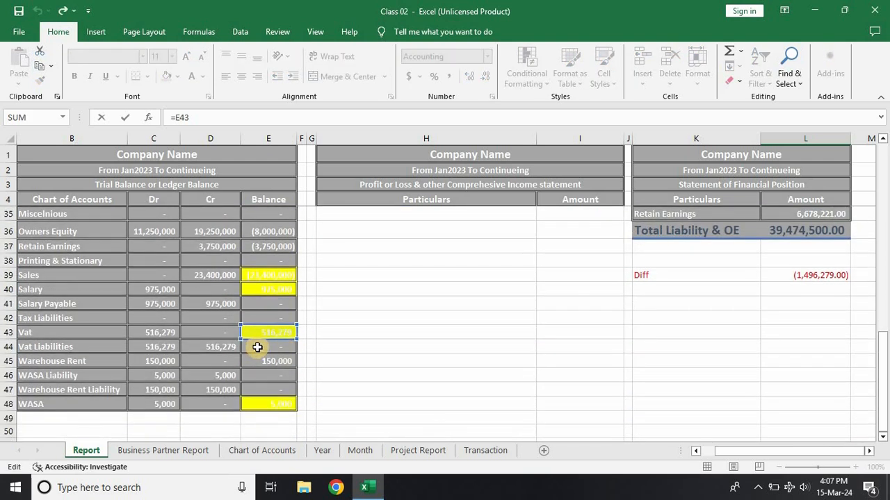
{"action": "left_click", "coordinate": [263, 349]}
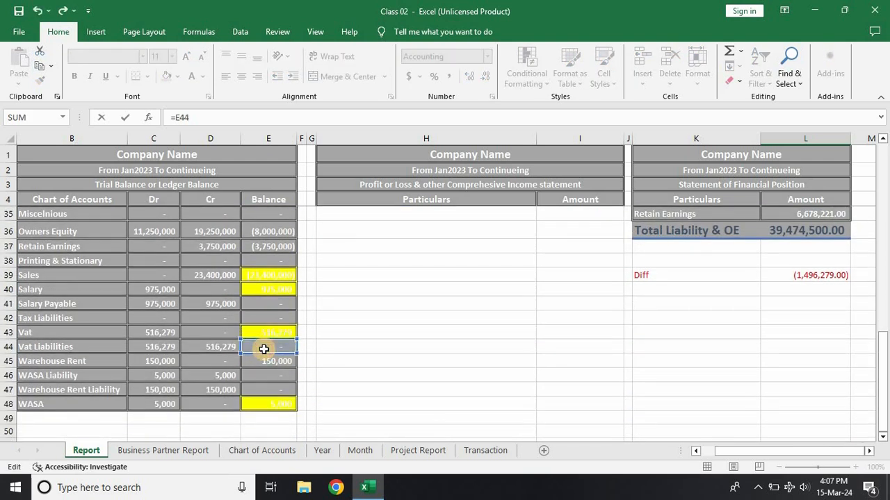
{"action": "key", "text": "Return"}
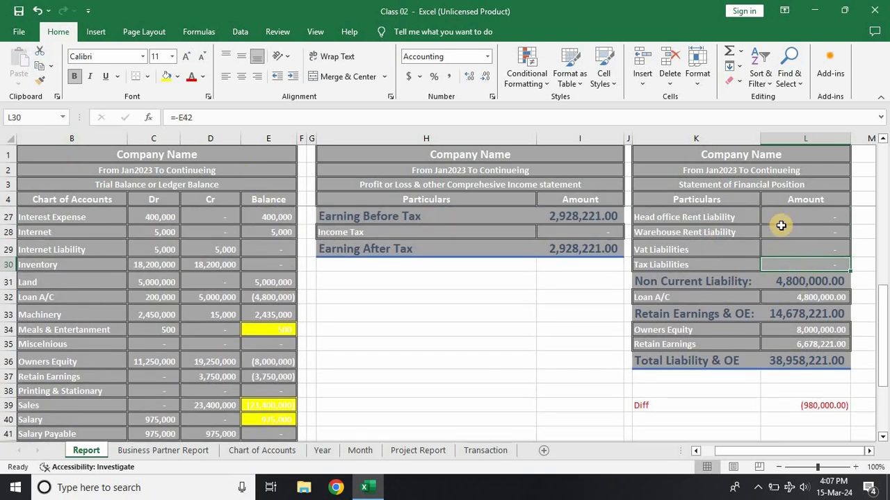
{"action": "left_click", "coordinate": [771, 244]}
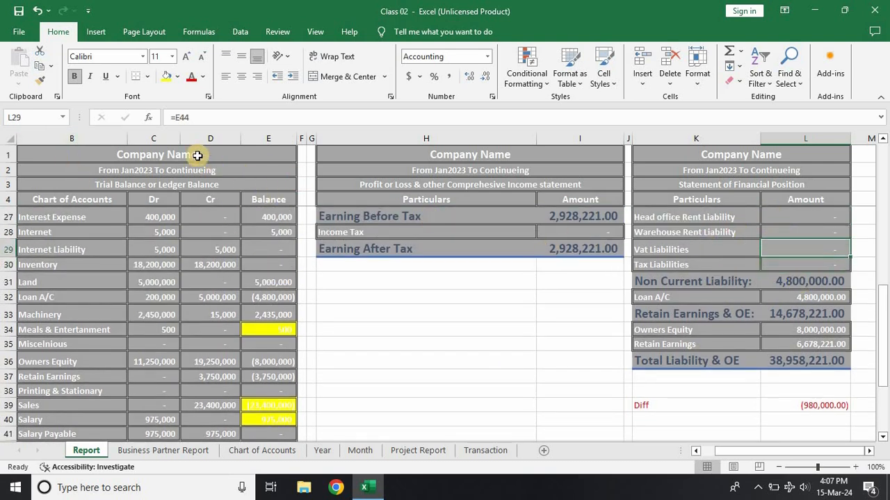
{"action": "left_click", "coordinate": [175, 118]}
{"action": "key", "text": "Return"}
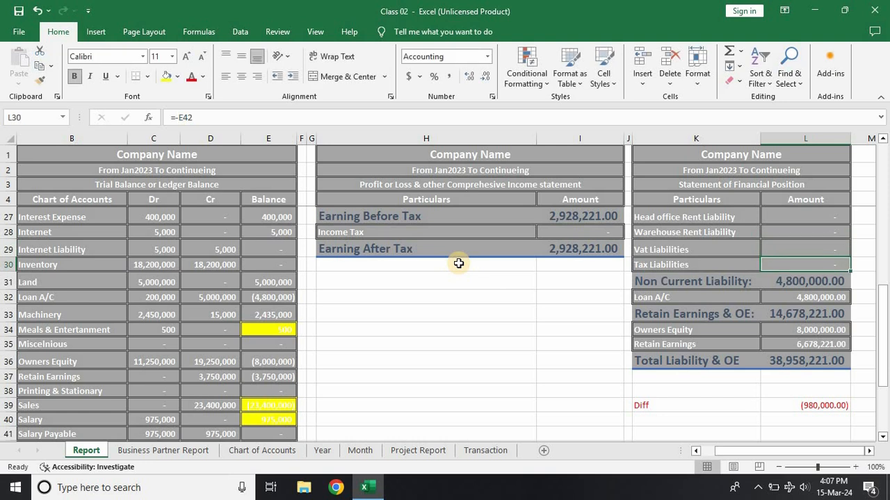
{"action": "left_click", "coordinate": [806, 245]}
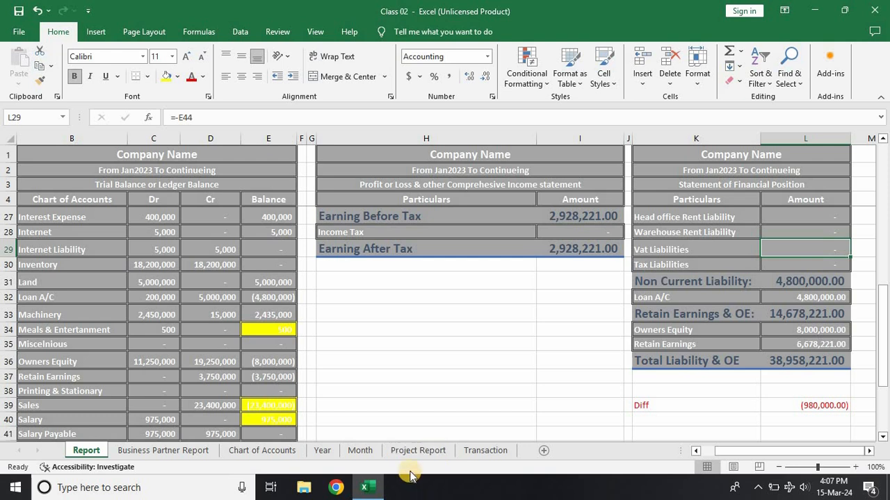
Step: Clear the Vat Liabilities account name from row 133 of the Transaction sheet and check the effect on the Report's Vat Liabilities amount
{"action": "left_click", "coordinate": [477, 450]}
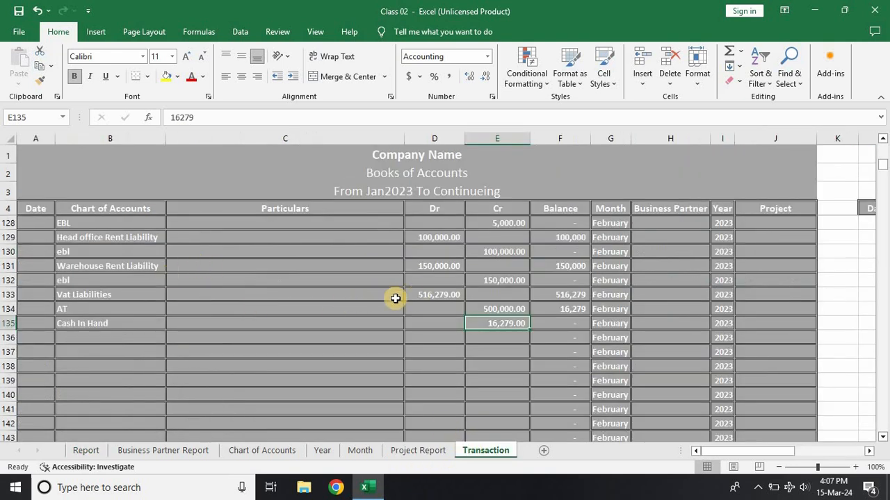
{"action": "left_click", "coordinate": [134, 294]}
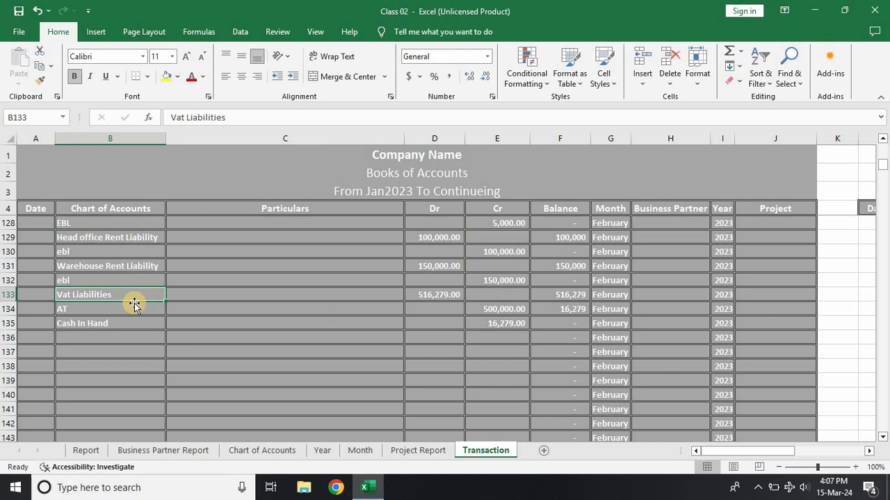
{"action": "key", "text": "BackSpace"}
{"action": "left_click", "coordinate": [110, 353]}
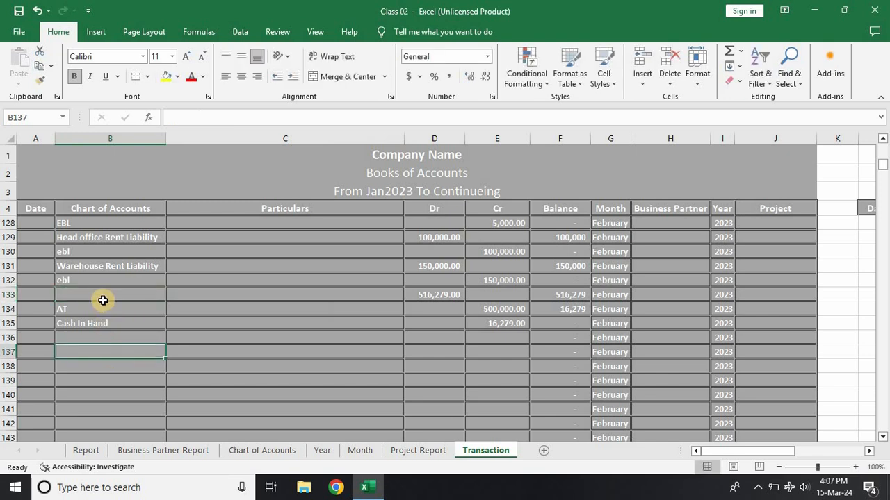
{"action": "left_click", "coordinate": [86, 450]}
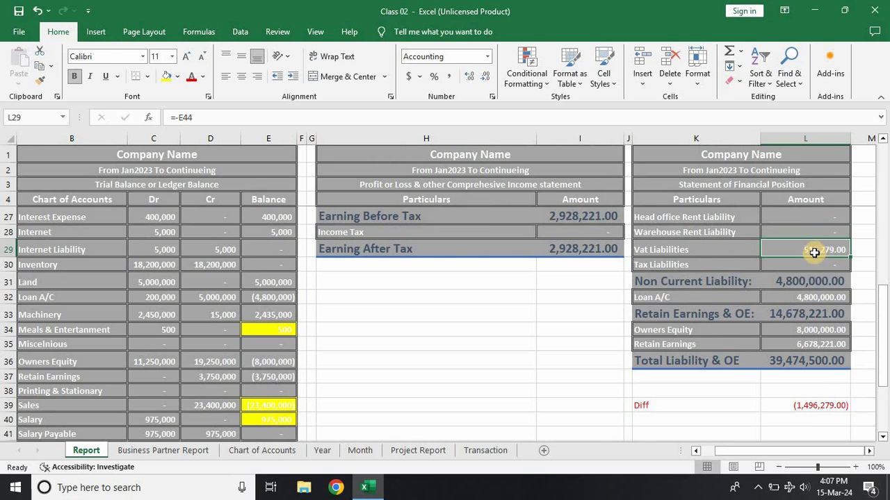
Step: Re-enter Vat Liabilities as the account in row 133 of the Transaction sheet and recheck its amount in the Report
{"action": "left_click", "coordinate": [471, 450]}
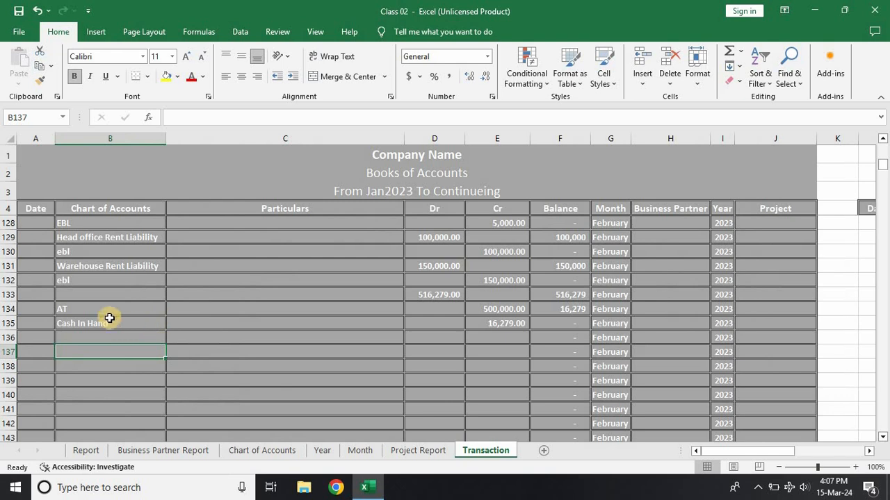
{"action": "left_click", "coordinate": [104, 295]}
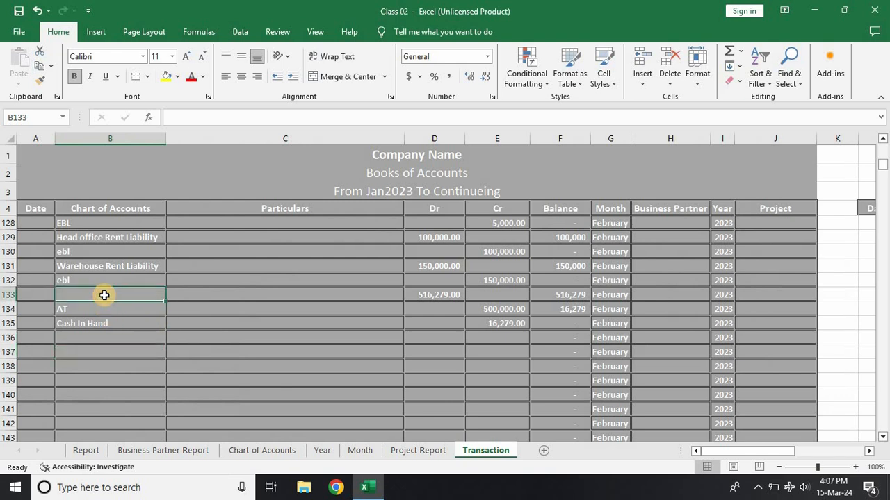
{"action": "type", "text": "vat Liabilities"}
{"action": "key", "text": "Return"}
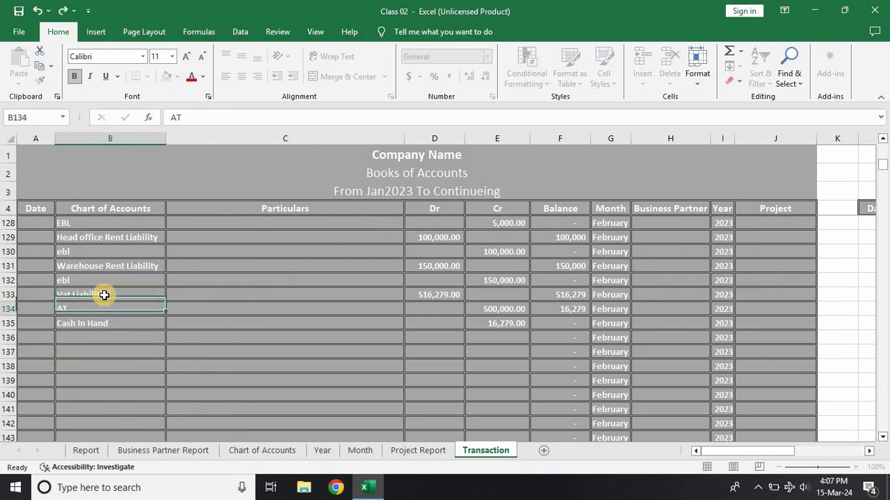
{"action": "left_click", "coordinate": [85, 451]}
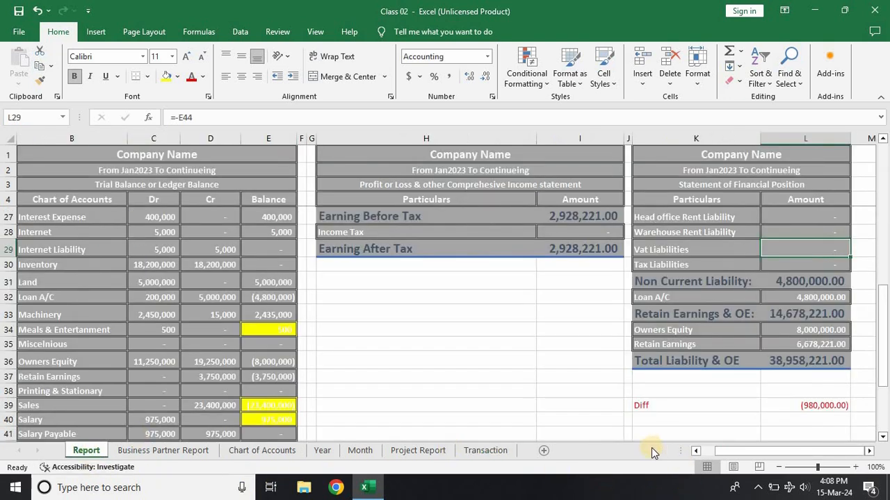
Step: Examine the Transaction sheet entries around the last dated January row and on through the February purchases, sales and liability payments
{"action": "left_click", "coordinate": [468, 453]}
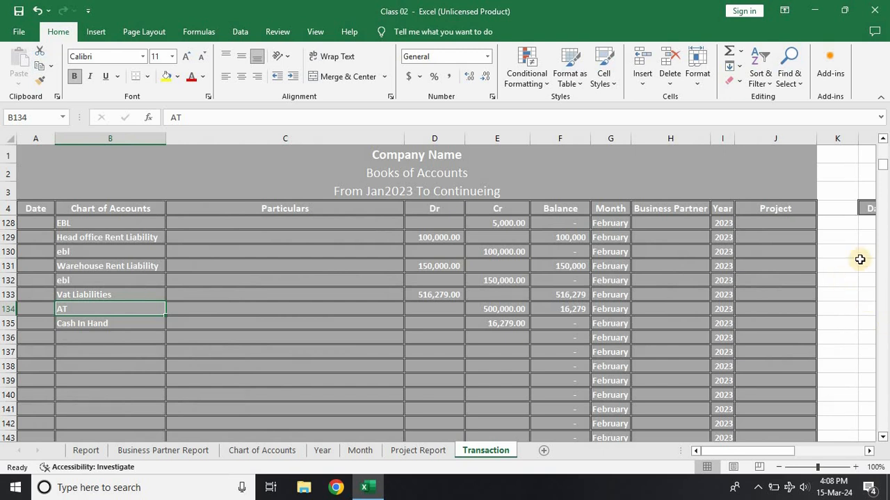
{"action": "scroll", "coordinate": [109, 241], "scroll_direction": "down", "scroll_amount": 5}
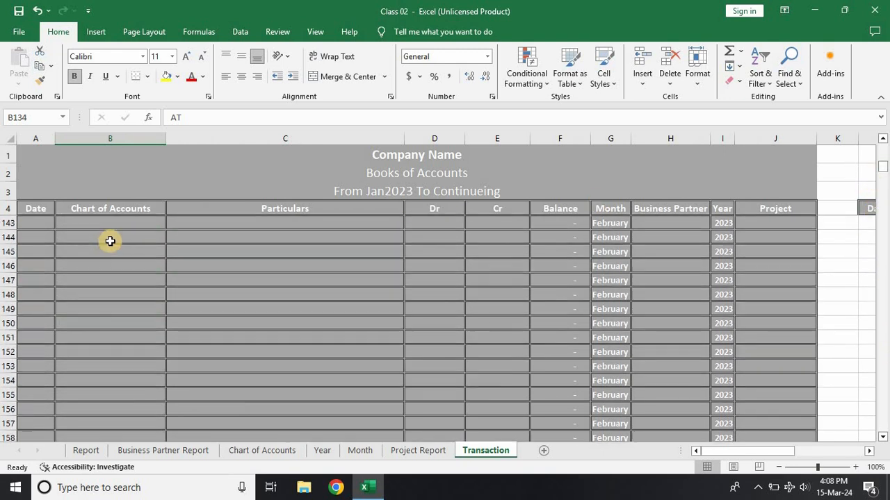
{"action": "left_click", "coordinate": [45, 326]}
{"action": "key", "text": "ctrl+Up"}
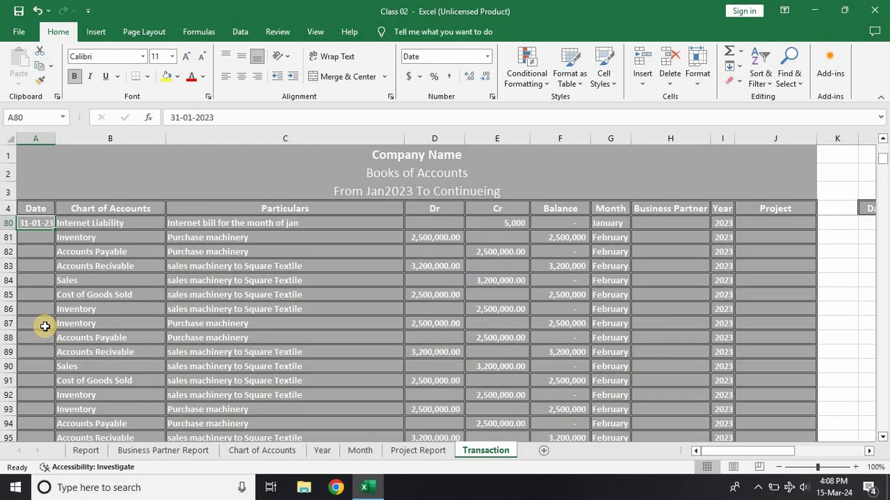
{"action": "scroll", "coordinate": [42, 316], "scroll_direction": "up", "scroll_amount": 4}
{"action": "scroll", "coordinate": [44, 314], "scroll_direction": "down", "scroll_amount": 2}
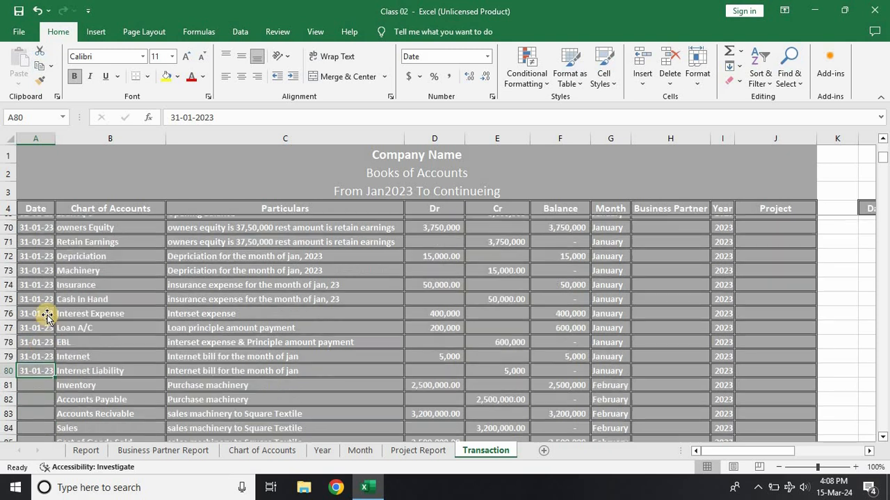
{"action": "scroll", "coordinate": [70, 305], "scroll_direction": "up", "scroll_amount": 2}
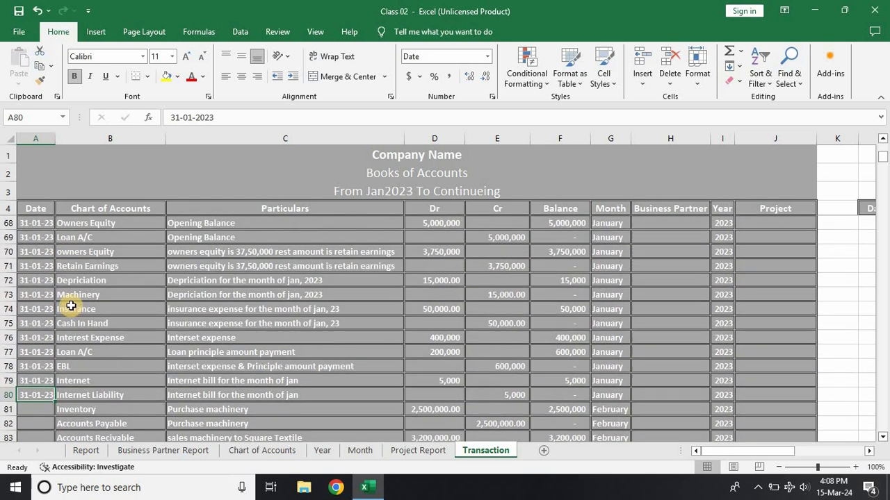
{"action": "scroll", "coordinate": [75, 266], "scroll_direction": "up", "scroll_amount": 1}
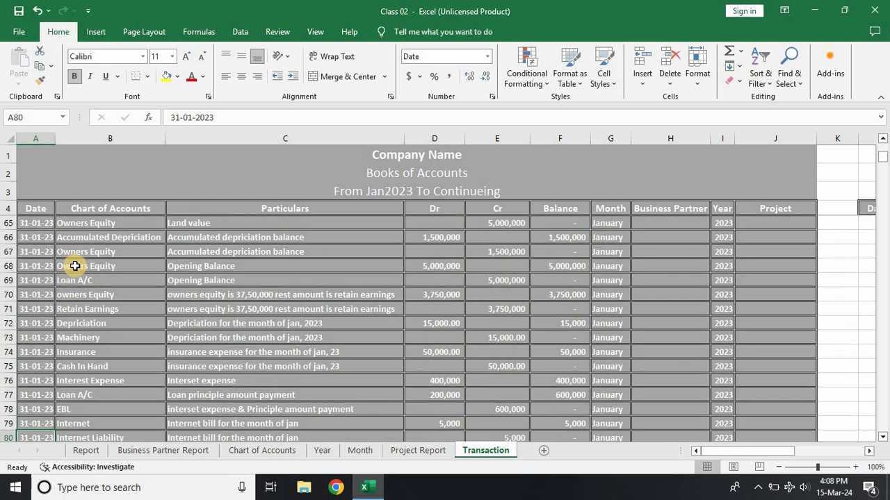
{"action": "scroll", "coordinate": [74, 266], "scroll_direction": "down", "scroll_amount": 1}
{"action": "scroll", "coordinate": [74, 266], "scroll_direction": "down", "scroll_amount": 1}
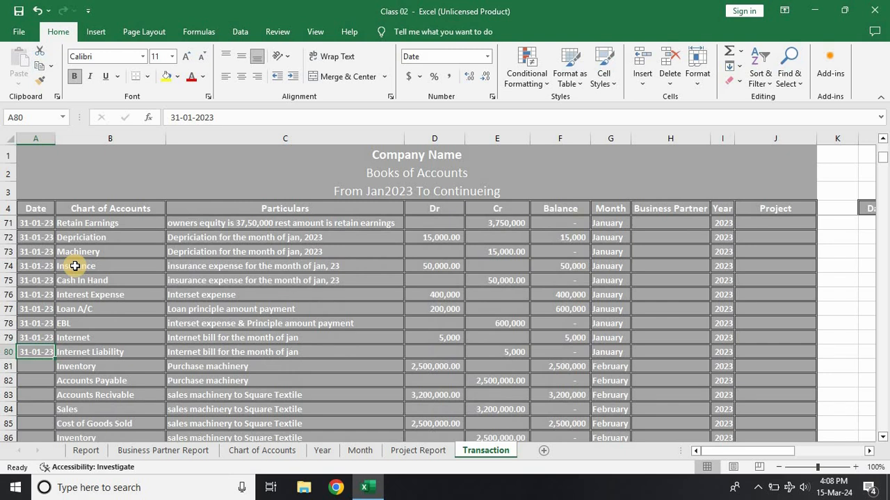
{"action": "scroll", "coordinate": [74, 267], "scroll_direction": "down", "scroll_amount": 3}
{"action": "scroll", "coordinate": [75, 266], "scroll_direction": "up", "scroll_amount": 4}
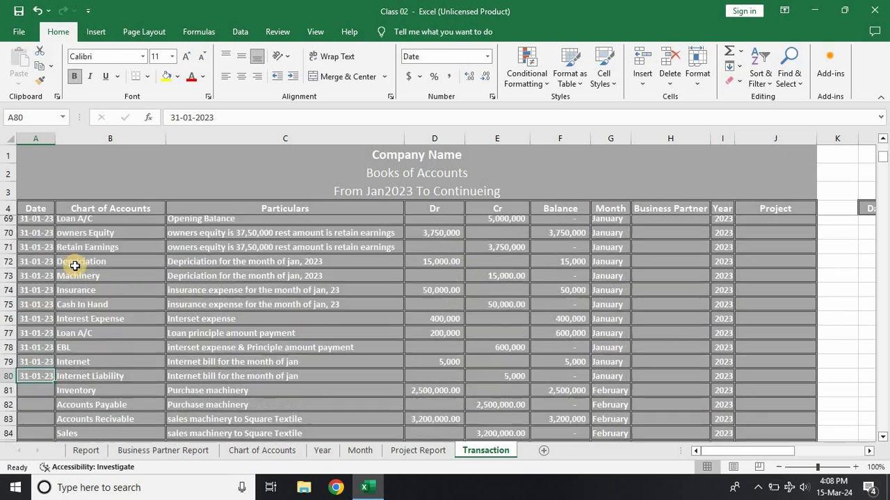
{"action": "scroll", "coordinate": [74, 266], "scroll_direction": "up", "scroll_amount": 1}
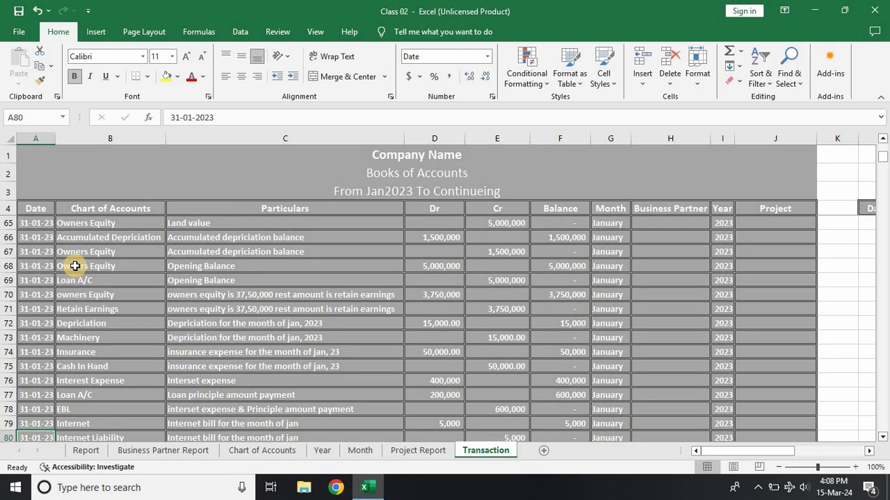
{"action": "scroll", "coordinate": [75, 266], "scroll_direction": "up", "scroll_amount": 1}
{"action": "scroll", "coordinate": [100, 301], "scroll_direction": "down", "scroll_amount": 3}
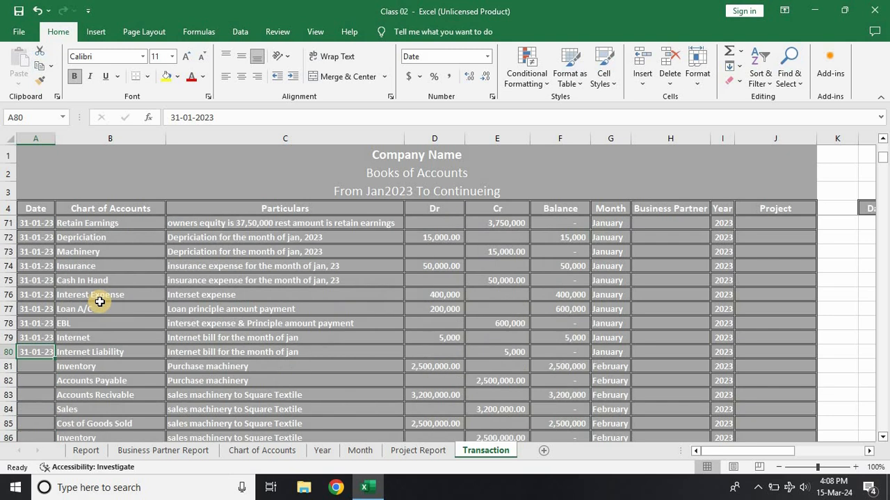
{"action": "scroll", "coordinate": [105, 374], "scroll_direction": "down", "scroll_amount": 1}
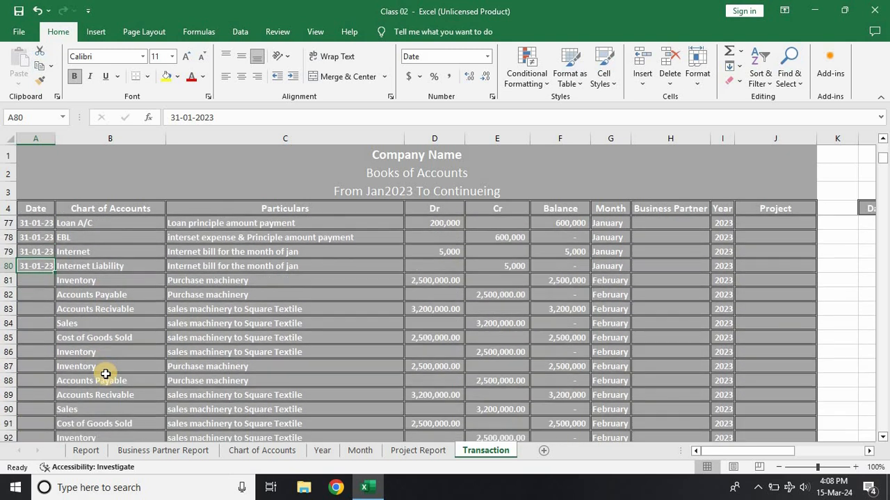
{"action": "scroll", "coordinate": [105, 374], "scroll_direction": "down", "scroll_amount": 2}
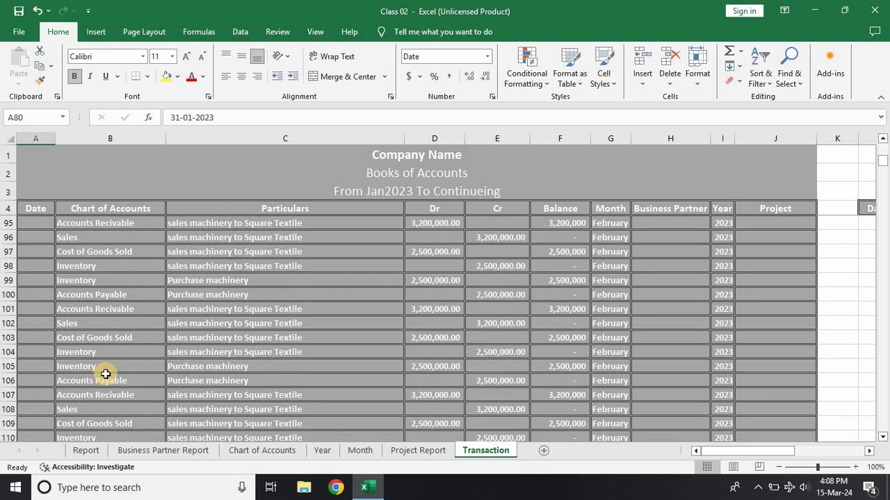
{"action": "scroll", "coordinate": [105, 374], "scroll_direction": "down", "scroll_amount": 7}
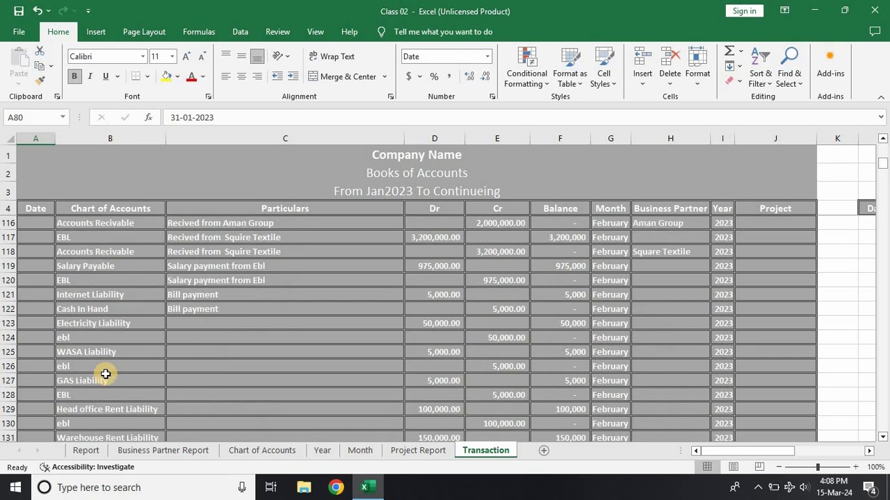
{"action": "scroll", "coordinate": [105, 374], "scroll_direction": "down", "scroll_amount": 4}
{"action": "scroll", "coordinate": [105, 374], "scroll_direction": "up", "scroll_amount": 20}
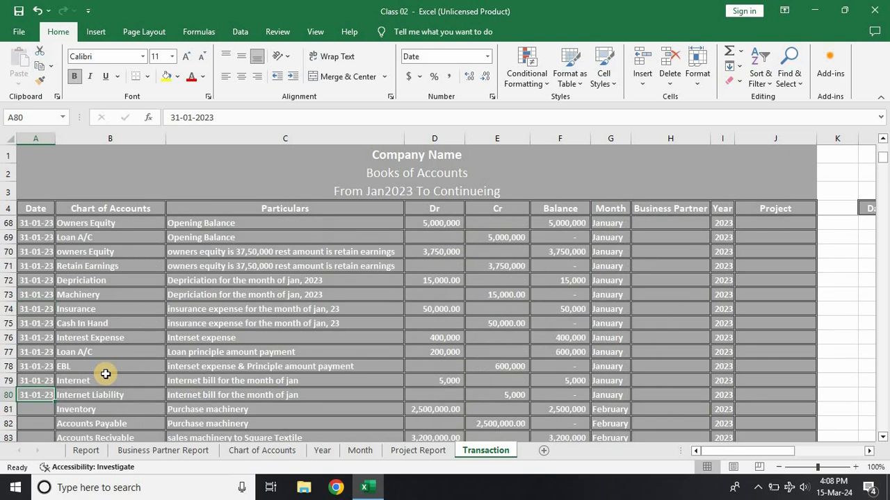
Step: Go through the January entries from the beginning to locate the Vat posting, and inspect the Vat Liabilities credit in row 46
{"action": "scroll", "coordinate": [105, 374], "scroll_direction": "up", "scroll_amount": 20}
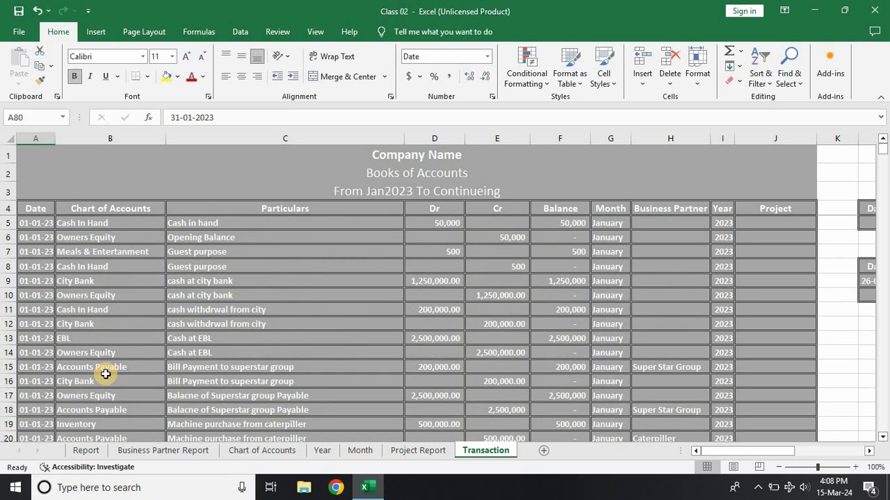
{"action": "scroll", "coordinate": [105, 374], "scroll_direction": "down", "scroll_amount": 4}
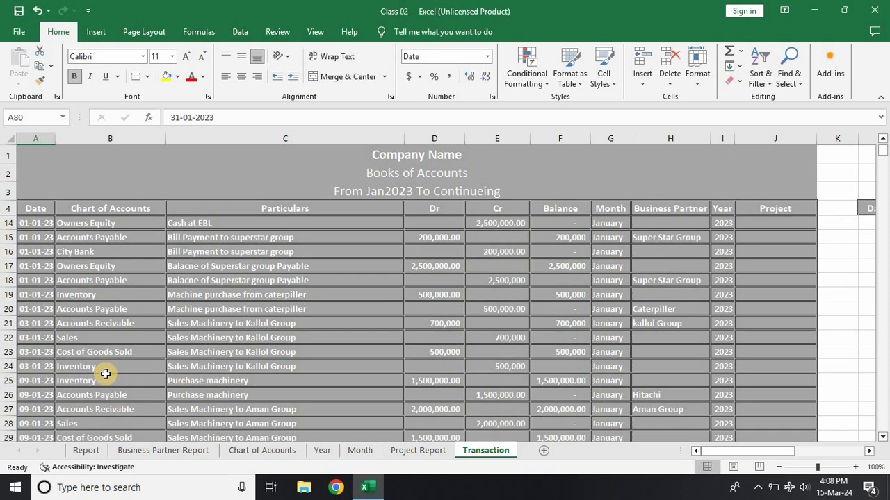
{"action": "scroll", "coordinate": [105, 374], "scroll_direction": "down", "scroll_amount": 3}
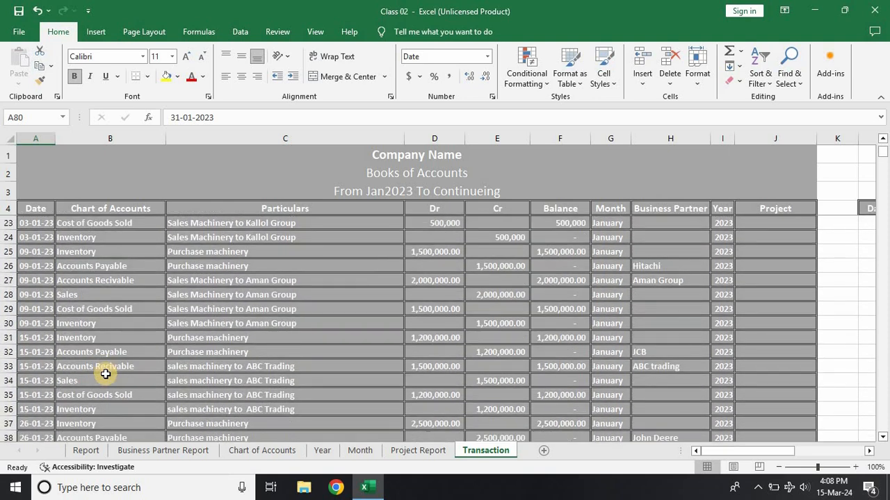
{"action": "scroll", "coordinate": [104, 374], "scroll_direction": "down", "scroll_amount": 3}
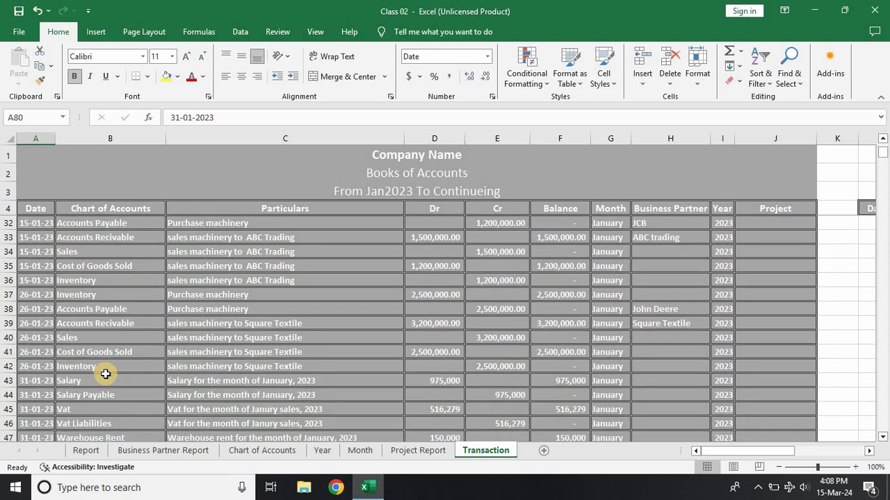
{"action": "scroll", "coordinate": [105, 374], "scroll_direction": "down", "scroll_amount": 2}
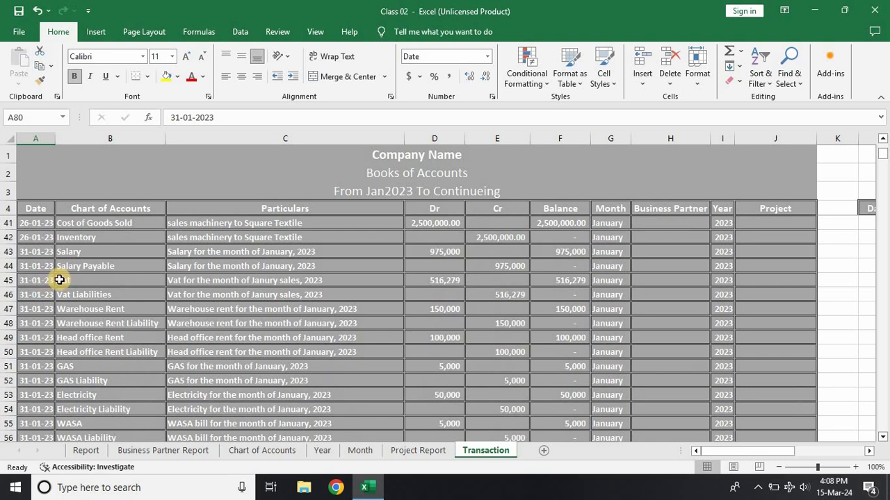
{"action": "left_click", "coordinate": [78, 283]}
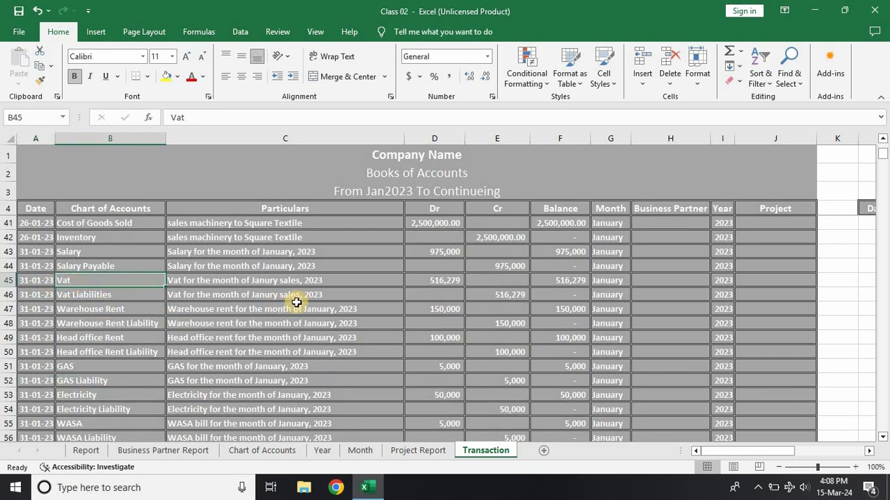
{"action": "left_click", "coordinate": [137, 297]}
{"action": "left_click", "coordinate": [503, 295]}
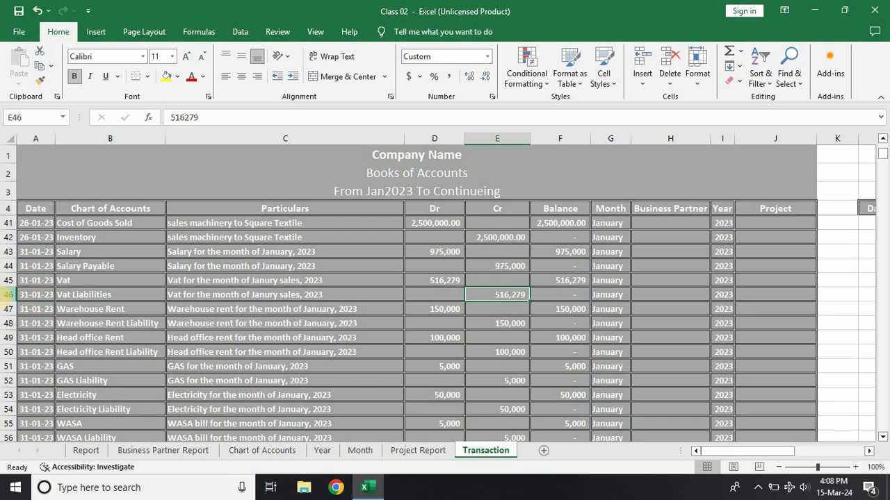
Step: Compare the January Vat Liabilities posting in row 46 with the February VAT payment entries in rows 133 to 135 of the Transaction sheet
{"action": "left_click", "coordinate": [6, 295]}
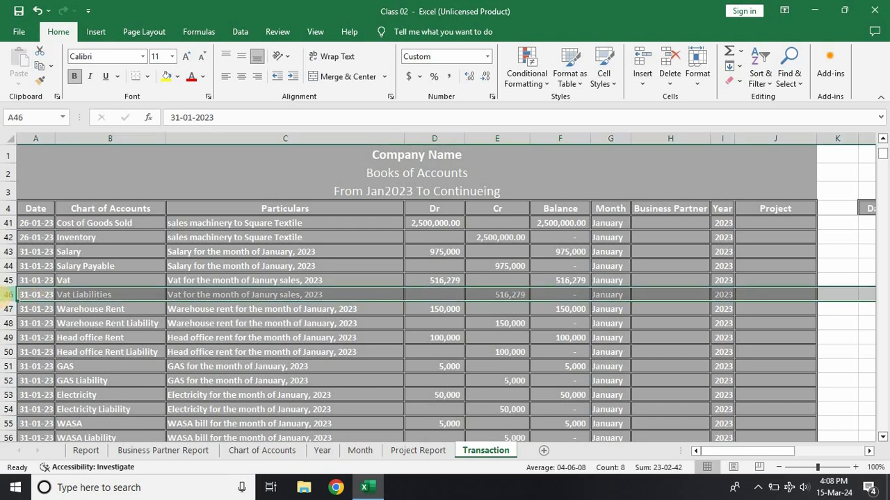
{"action": "left_click", "coordinate": [264, 364]}
{"action": "key", "text": "ctrl+Down"}
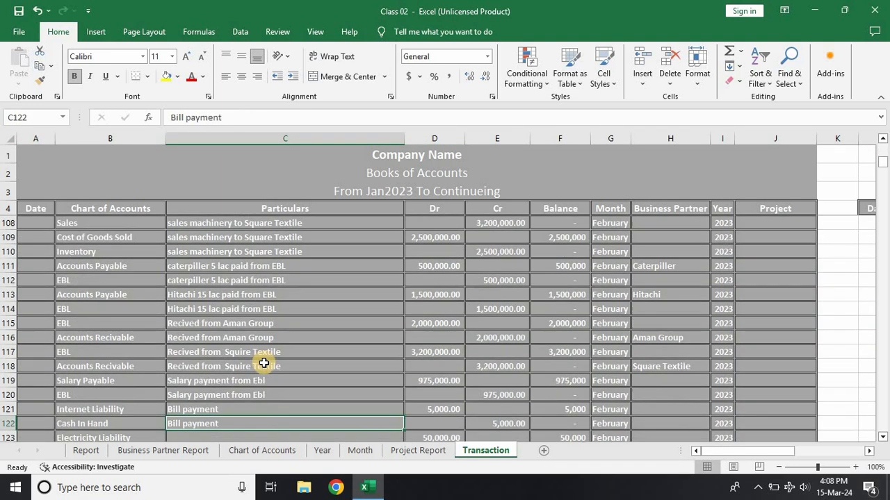
{"action": "scroll", "coordinate": [264, 363], "scroll_direction": "down", "scroll_amount": 6}
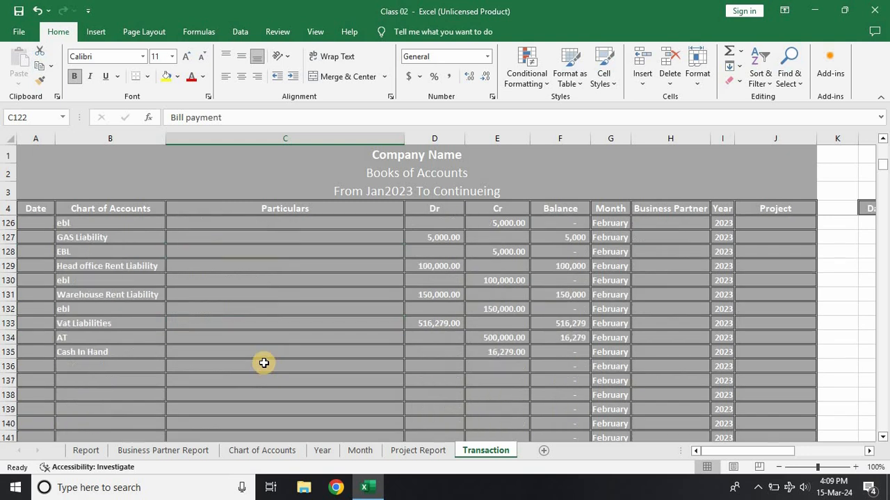
{"action": "left_click", "coordinate": [241, 324]}
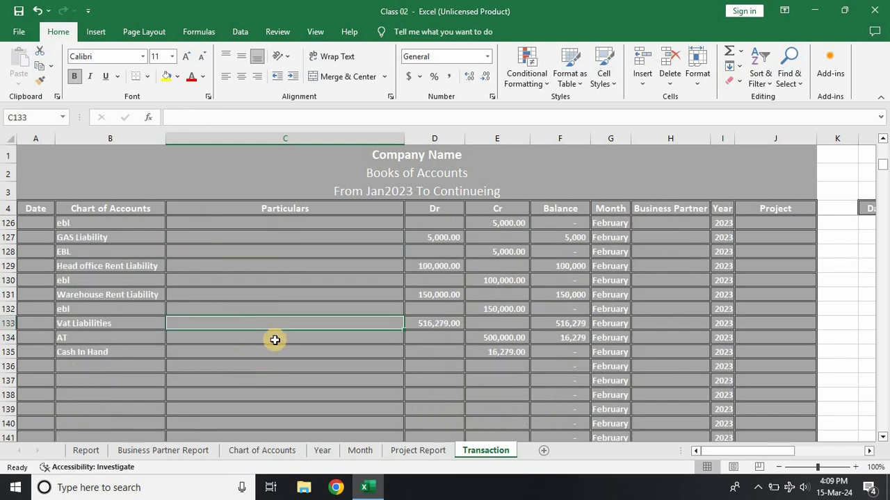
{"action": "left_click", "coordinate": [295, 349]}
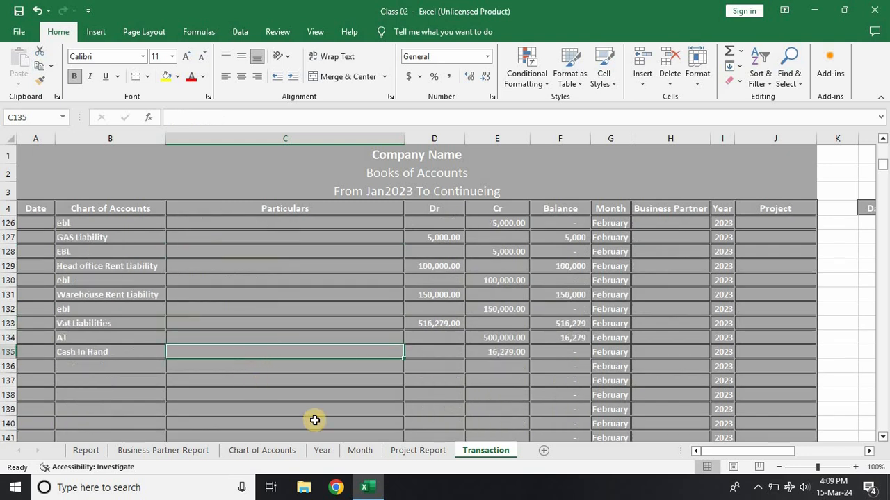
Step: In the Report, inspect the Vat Liabilities debit, credit and balance in the trial balance and the AT amount in the Statement of Financial Position
{"action": "left_click", "coordinate": [78, 451]}
{"action": "scroll", "coordinate": [173, 395], "scroll_direction": "down", "scroll_amount": 3}
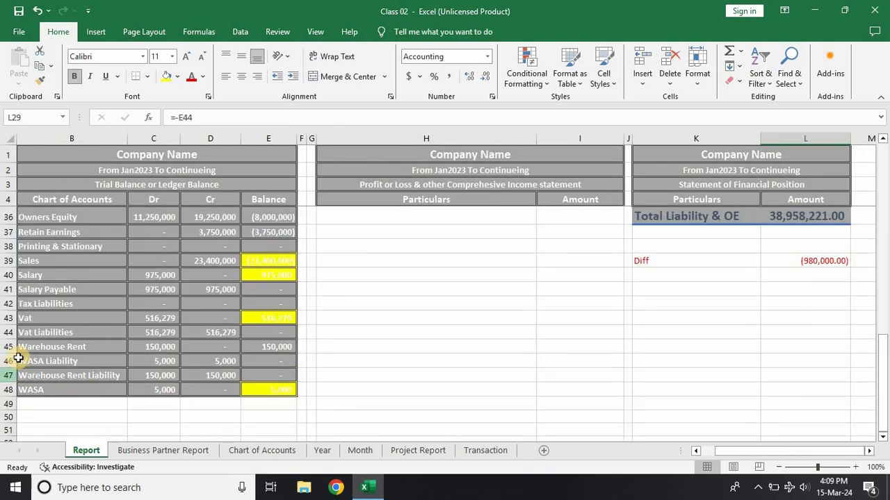
{"action": "left_click", "coordinate": [143, 332]}
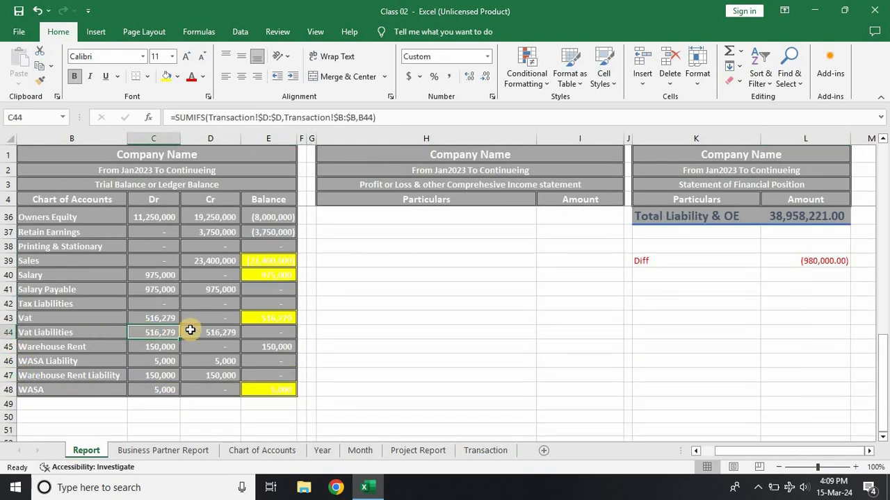
{"action": "left_click", "coordinate": [209, 332]}
{"action": "left_click", "coordinate": [280, 333]}
{"action": "scroll", "coordinate": [729, 288], "scroll_direction": "up", "scroll_amount": 3}
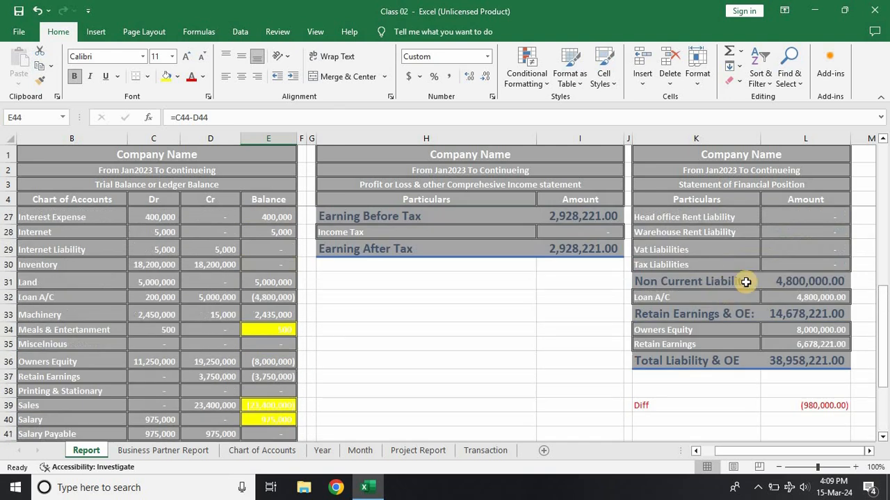
{"action": "scroll", "coordinate": [792, 264], "scroll_direction": "up", "scroll_amount": 2}
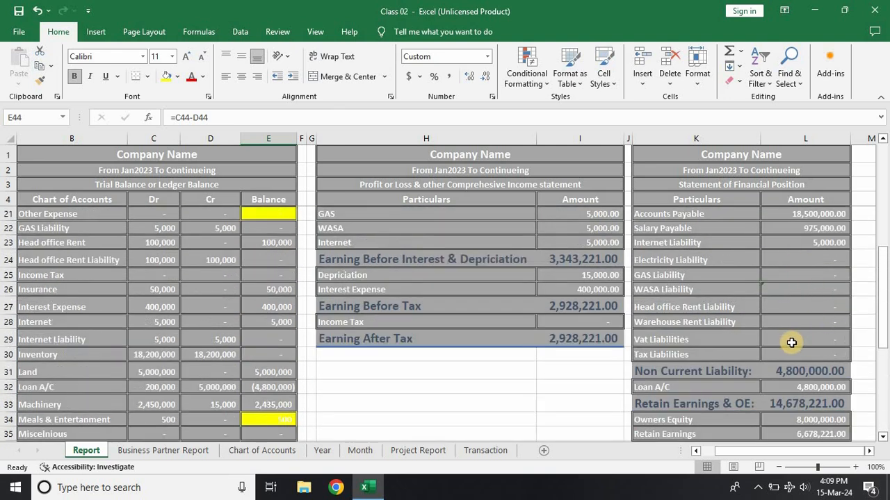
{"action": "scroll", "coordinate": [791, 334], "scroll_direction": "up", "scroll_amount": 5}
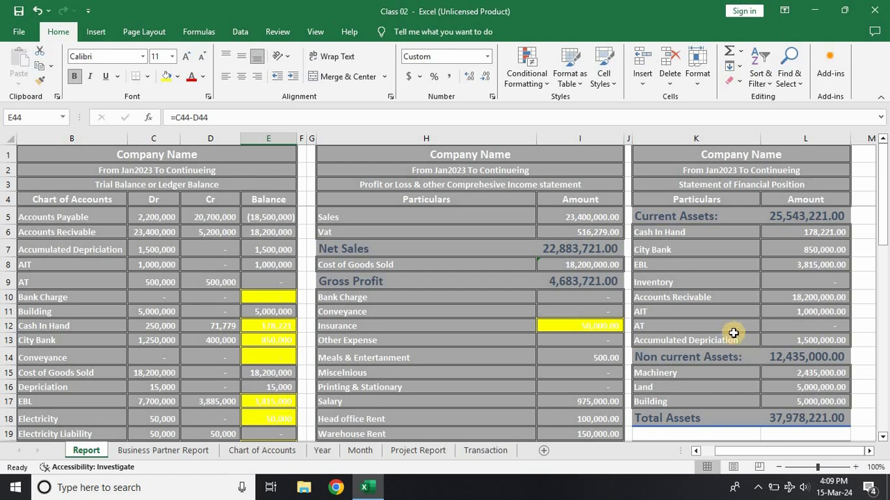
{"action": "left_click", "coordinate": [815, 326]}
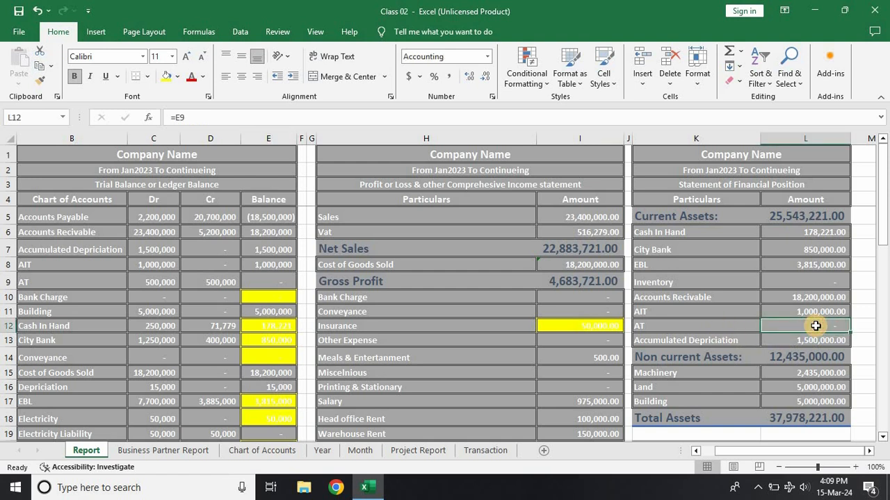
Step: Trace the Diff formula in the Statement of Financial Position to the Total Assets and Total Liability & OE cells it compares
{"action": "scroll", "coordinate": [816, 326], "scroll_direction": "down", "scroll_amount": 7}
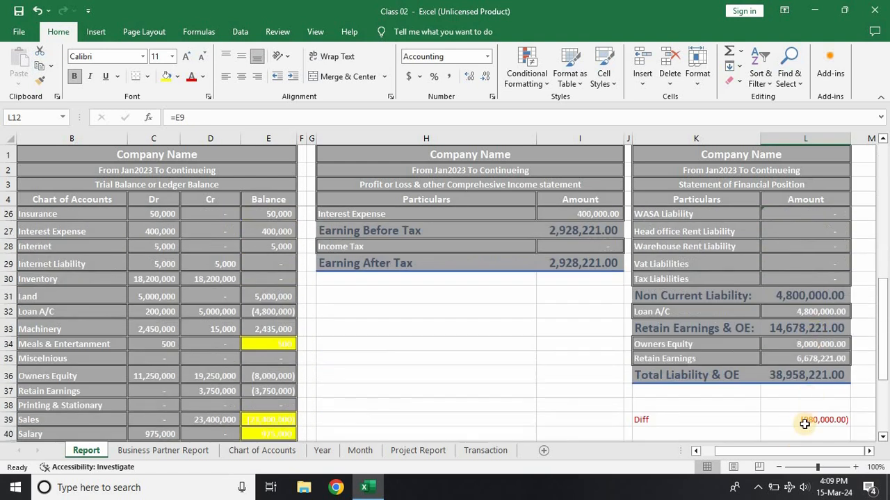
{"action": "left_click", "coordinate": [804, 423]}
{"action": "double_click", "coordinate": [808, 420]}
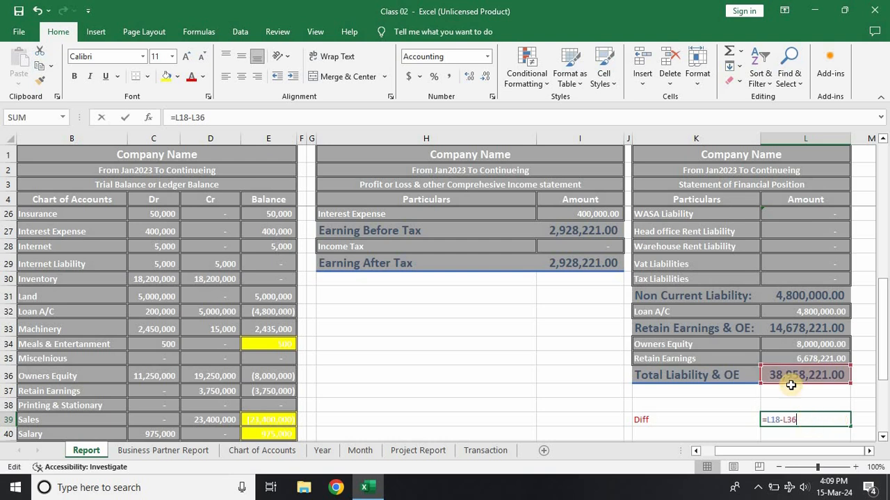
{"action": "scroll", "coordinate": [790, 385], "scroll_direction": "up", "scroll_amount": 5}
{"action": "scroll", "coordinate": [790, 385], "scroll_direction": "up", "scroll_amount": 2}
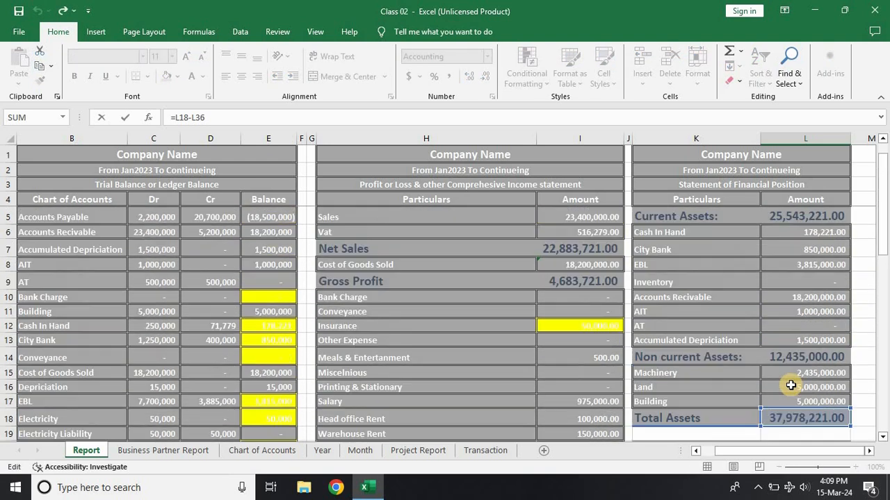
{"action": "scroll", "coordinate": [790, 385], "scroll_direction": "down", "scroll_amount": 6}
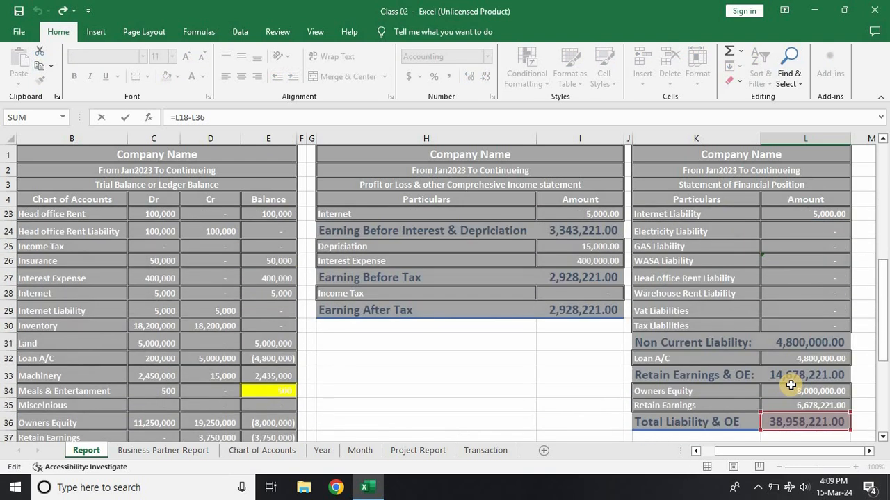
{"action": "scroll", "coordinate": [790, 385], "scroll_direction": "down", "scroll_amount": 1}
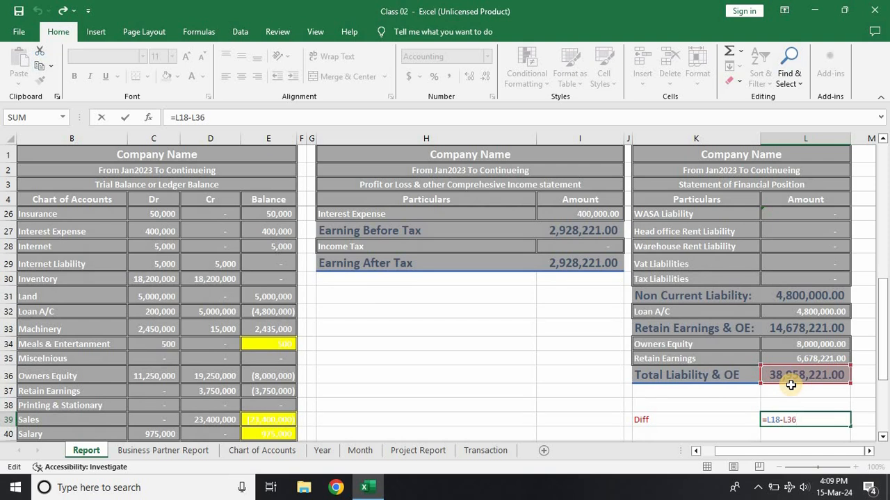
{"action": "key", "text": "Return"}
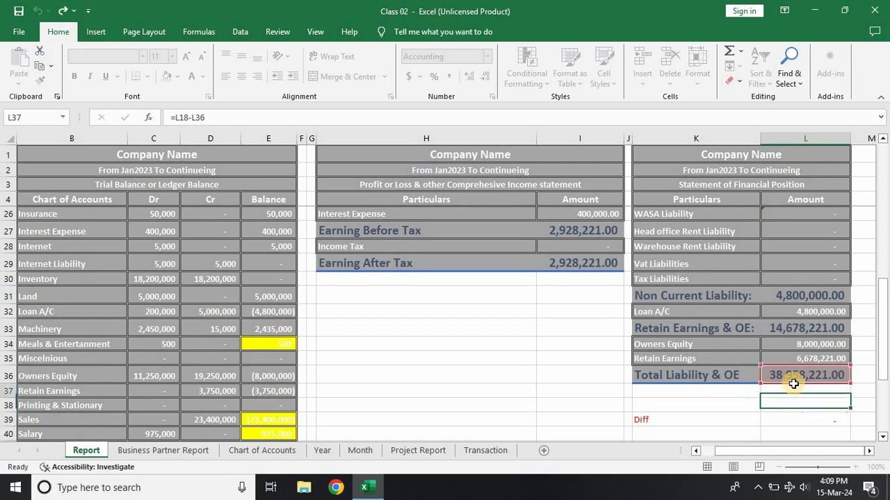
Step: Check the Electricity Liability and GAS Liability formulas in the Statement of Financial Position and re-examine the cells behind the Diff formula
{"action": "scroll", "coordinate": [790, 385], "scroll_direction": "up", "scroll_amount": 4}
{"action": "left_click", "coordinate": [793, 384]}
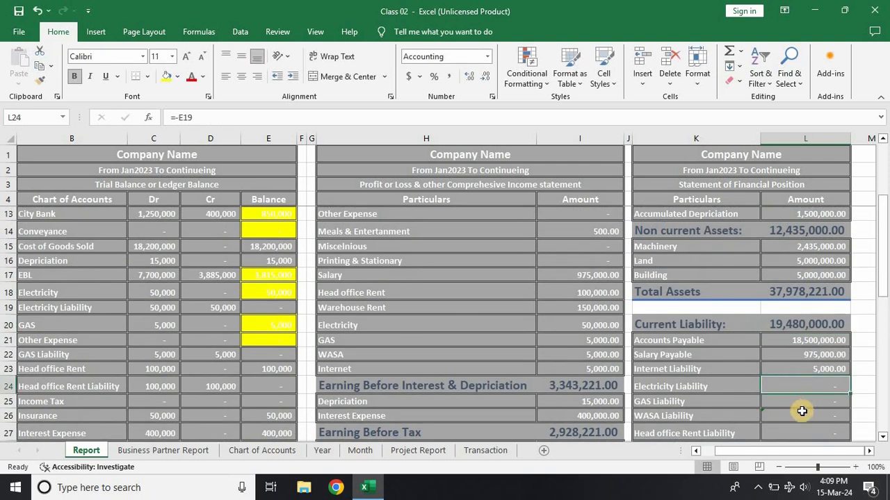
{"action": "key", "text": "Down"}
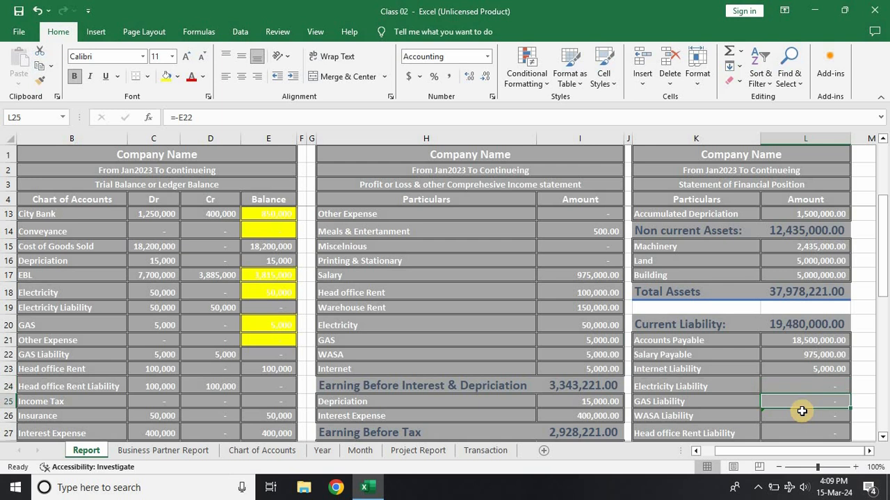
{"action": "scroll", "coordinate": [802, 412], "scroll_direction": "down", "scroll_amount": 5}
{"action": "left_click", "coordinate": [811, 394]}
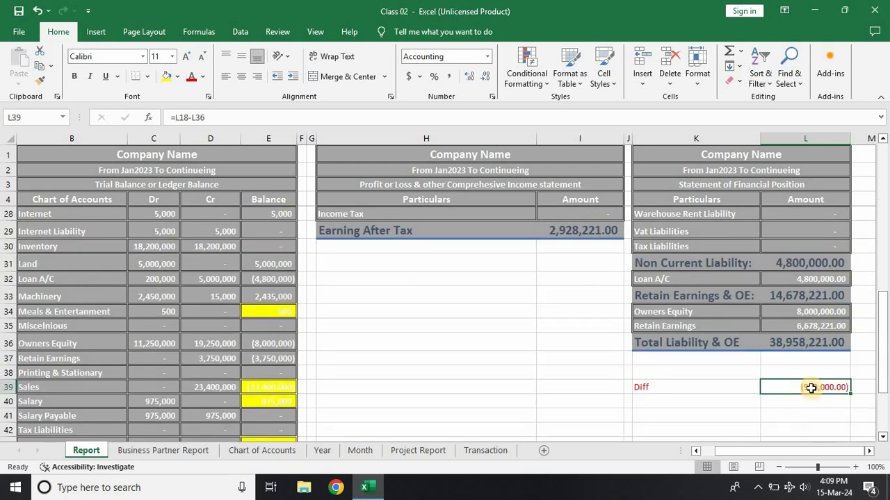
{"action": "double_click", "coordinate": [811, 389]}
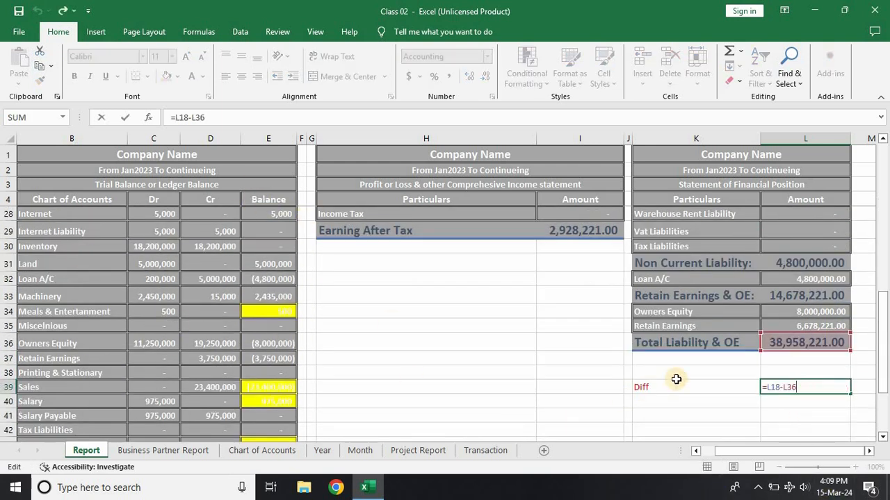
{"action": "scroll", "coordinate": [677, 378], "scroll_direction": "up", "scroll_amount": 8}
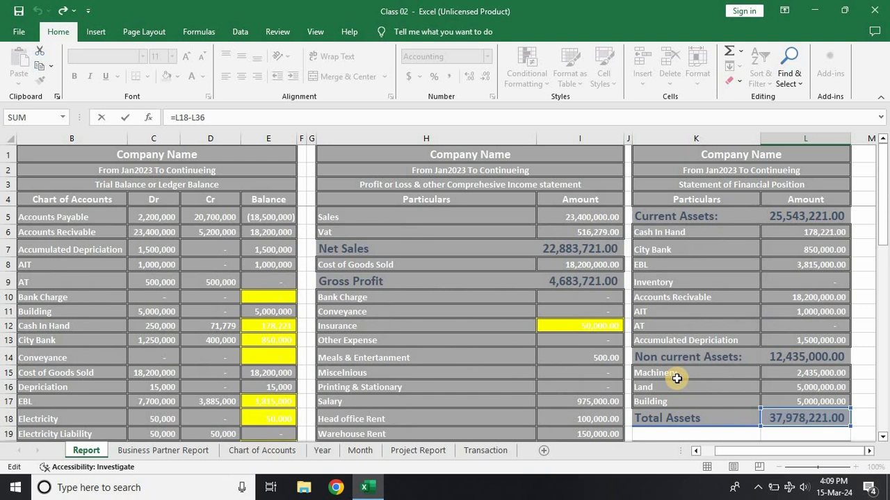
{"action": "key", "text": "Return"}
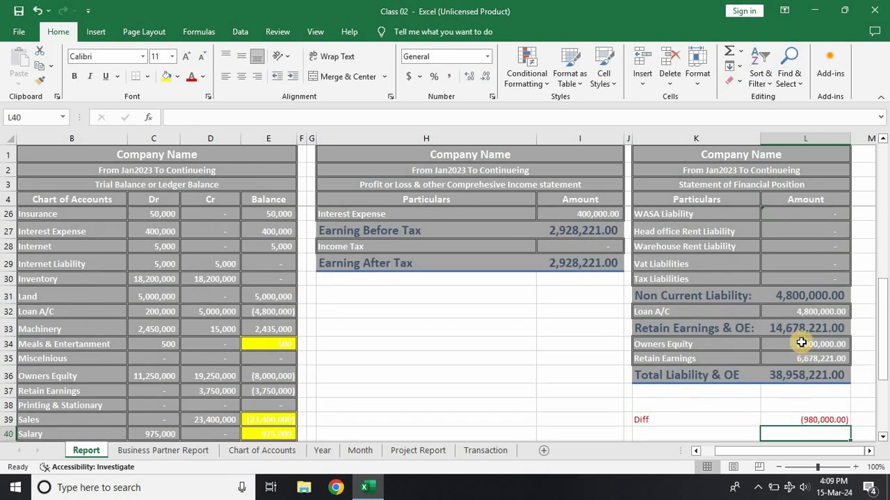
Step: Change the Vat Liabilities formula in the Statement of Financial Position to =E44 and verify which trial balance cell it references
{"action": "left_click", "coordinate": [784, 265]}
{"action": "left_click", "coordinate": [179, 117]}
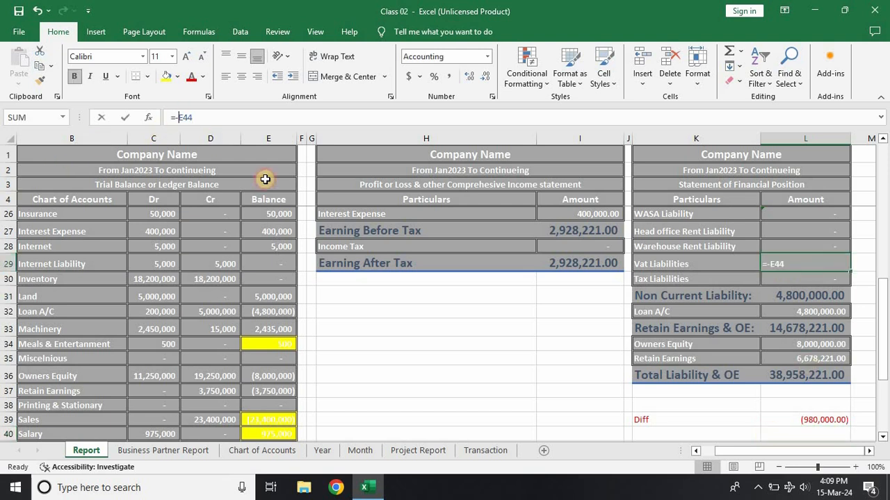
{"action": "key", "text": "Return"}
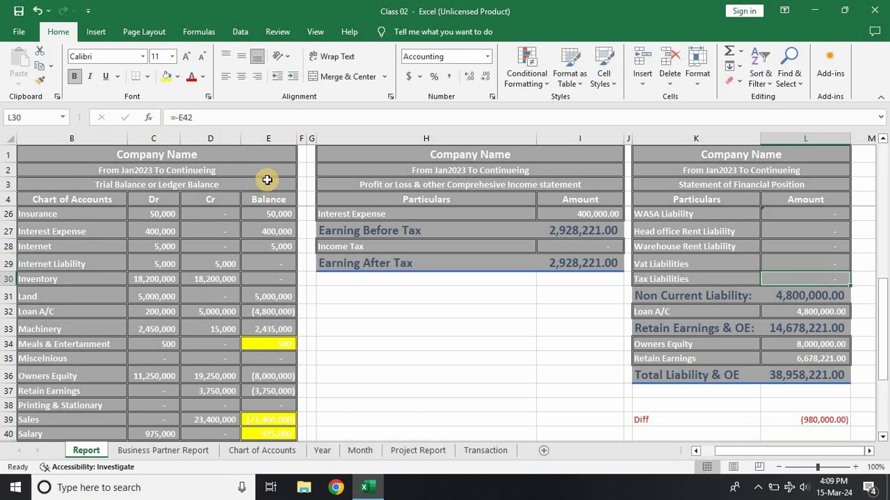
{"action": "left_click", "coordinate": [796, 258]}
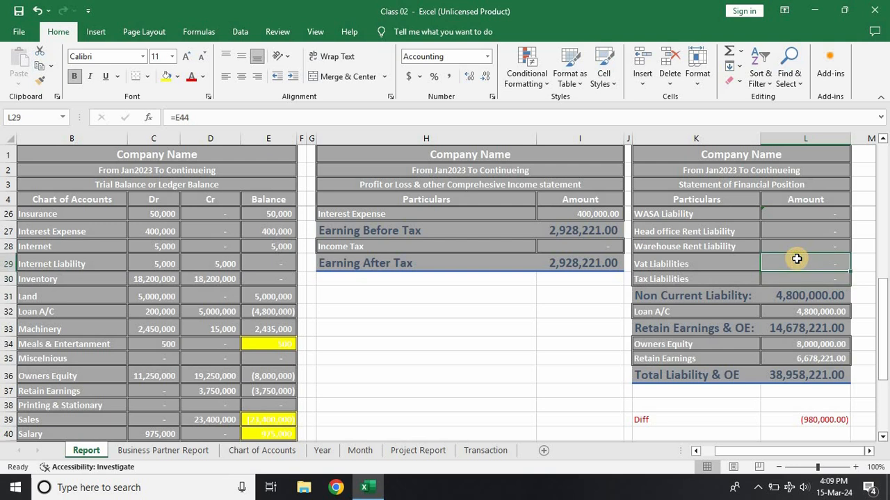
{"action": "double_click", "coordinate": [796, 258]}
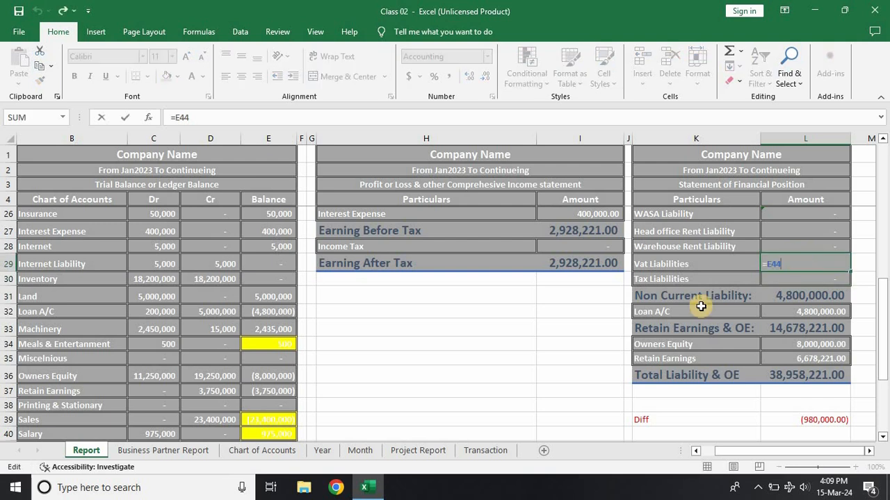
{"action": "scroll", "coordinate": [368, 349], "scroll_direction": "down", "scroll_amount": 5}
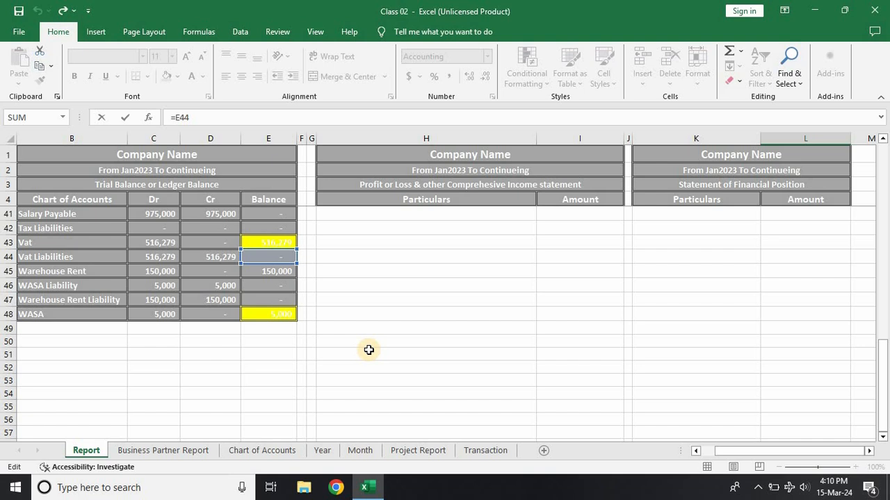
{"action": "key", "text": "Return"}
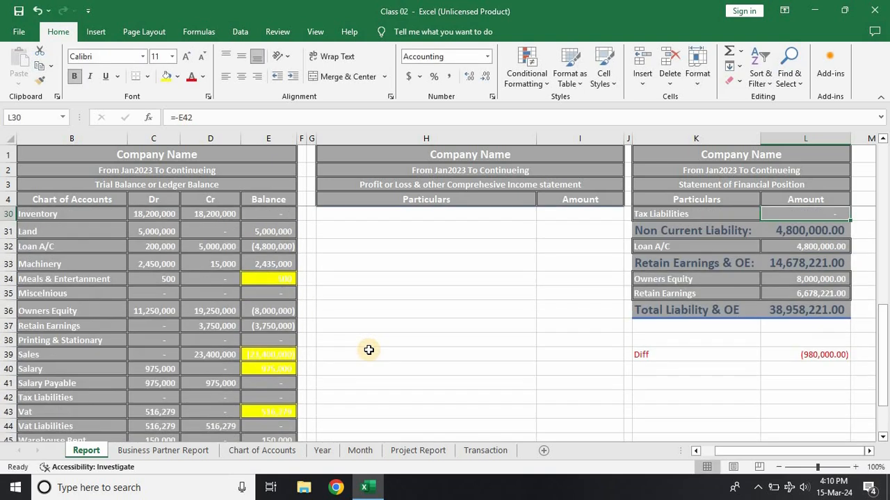
Step: Clear the account name from cell B133 of the Transaction sheet and inspect the Diff amount in the Report
{"action": "left_click", "coordinate": [475, 451]}
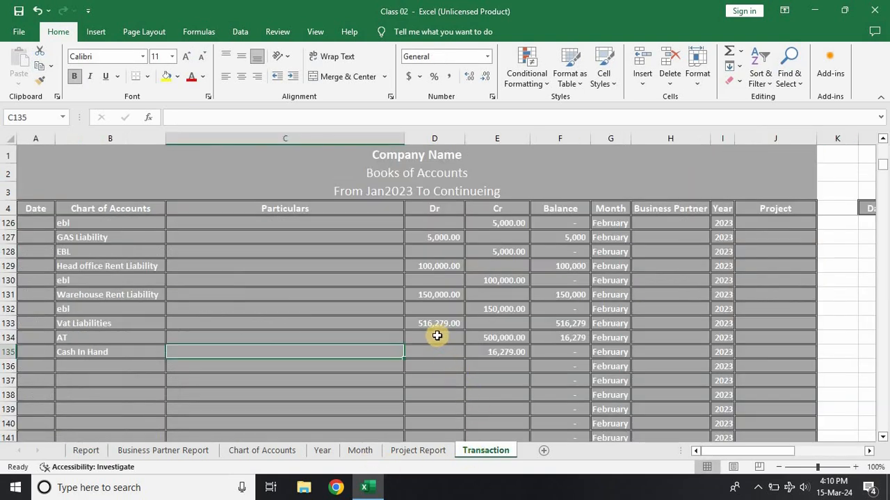
{"action": "left_click", "coordinate": [138, 325]}
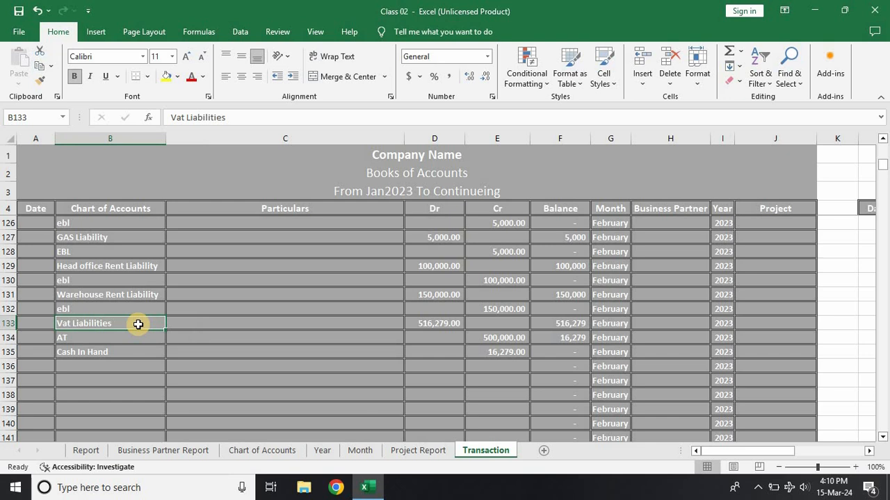
{"action": "key", "text": "BackSpace"}
{"action": "key", "text": "Return"}
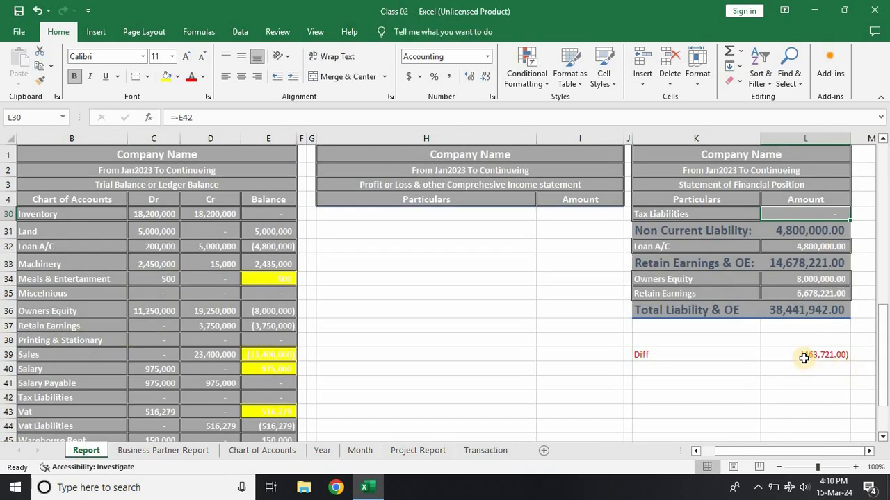
{"action": "left_click", "coordinate": [803, 357]}
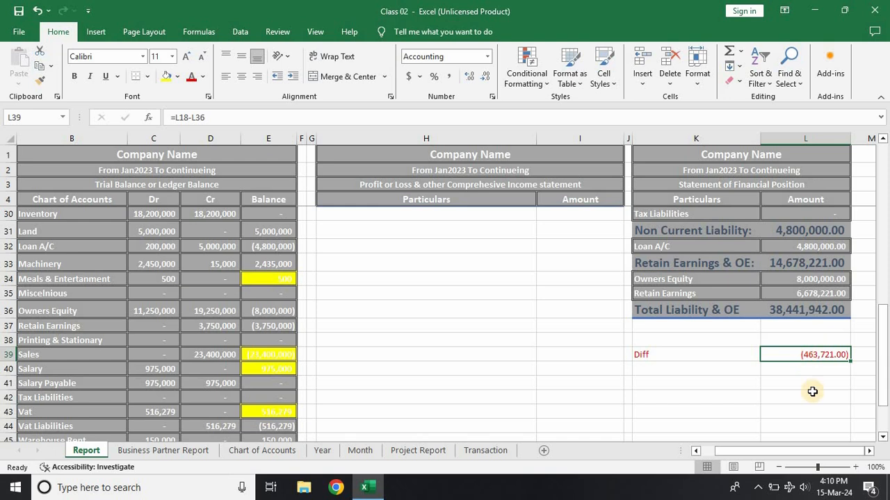
Step: Clear the AT and Cash In Hand account names from rows 134 and 135 of the Transaction sheet
{"action": "left_click", "coordinate": [485, 451]}
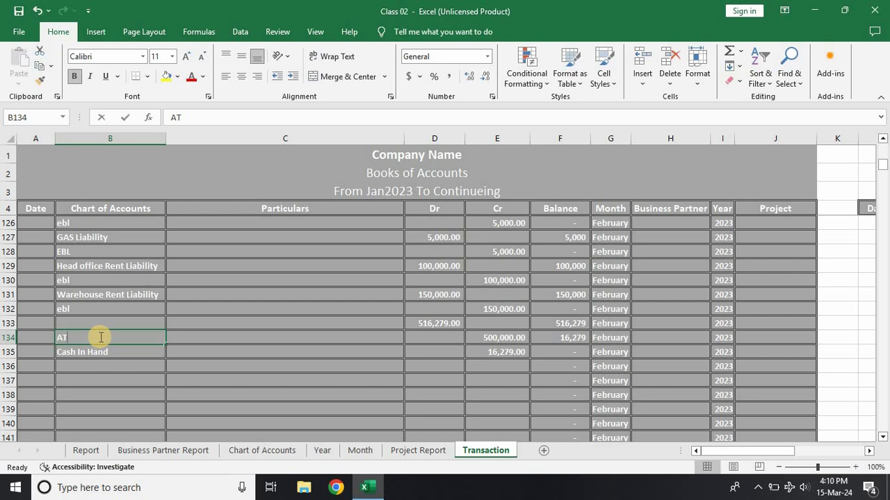
{"action": "key", "text": "BackSpace"}
{"action": "key", "text": "Return"}
{"action": "key", "text": "BackSpace"}
{"action": "key", "text": "Return"}
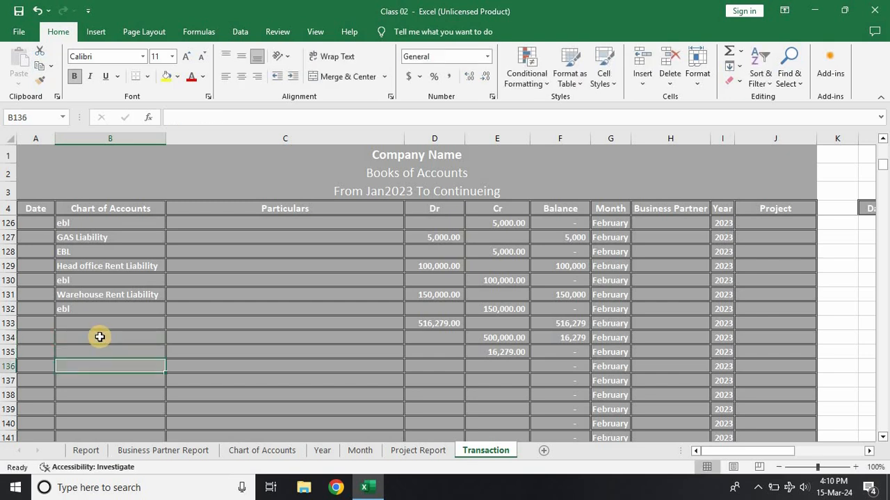
Step: Check the Diff amount in the Report against rows 133 to 135 of the Transaction sheet
{"action": "left_click", "coordinate": [137, 453]}
{"action": "left_click", "coordinate": [86, 451]}
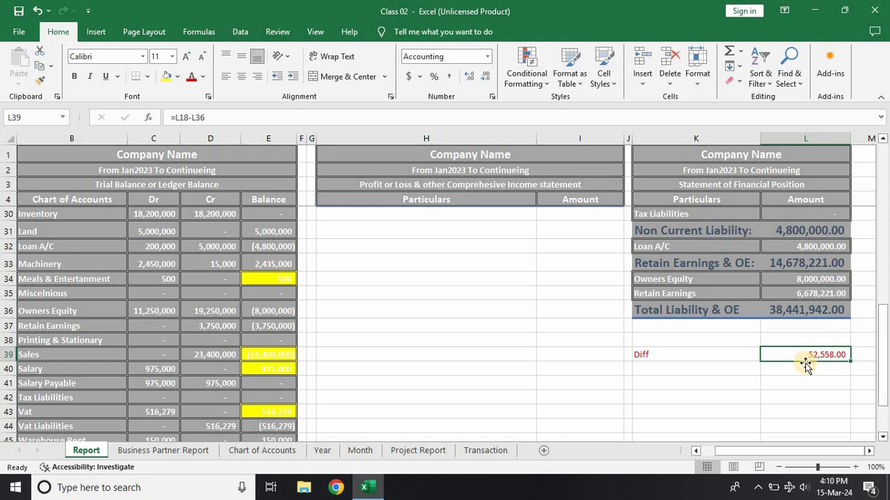
{"action": "left_click", "coordinate": [473, 454]}
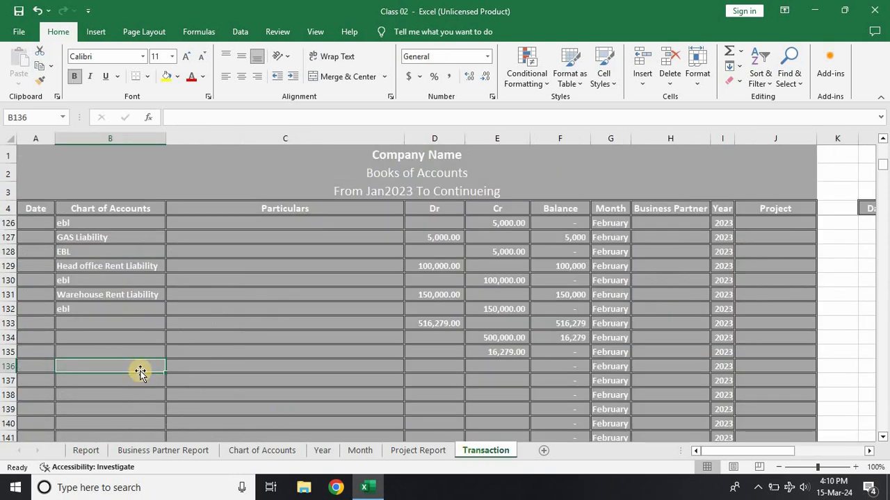
{"action": "left_click", "coordinate": [73, 452]}
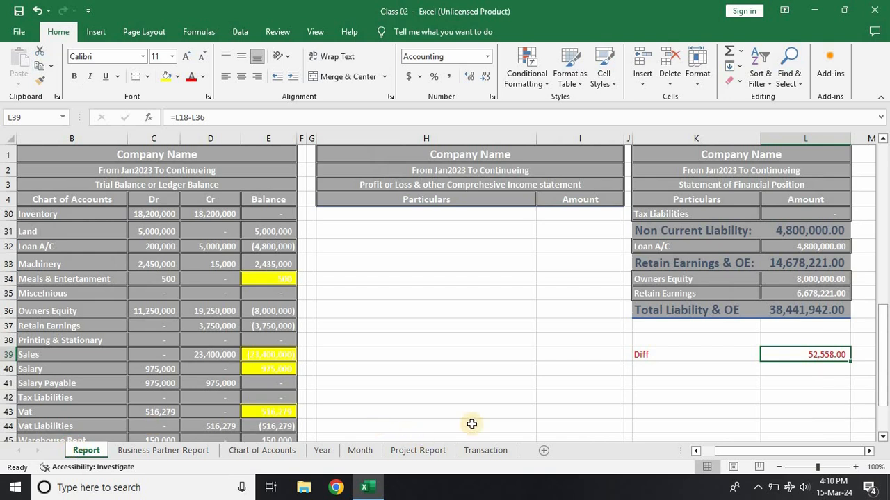
{"action": "left_click", "coordinate": [675, 401]}
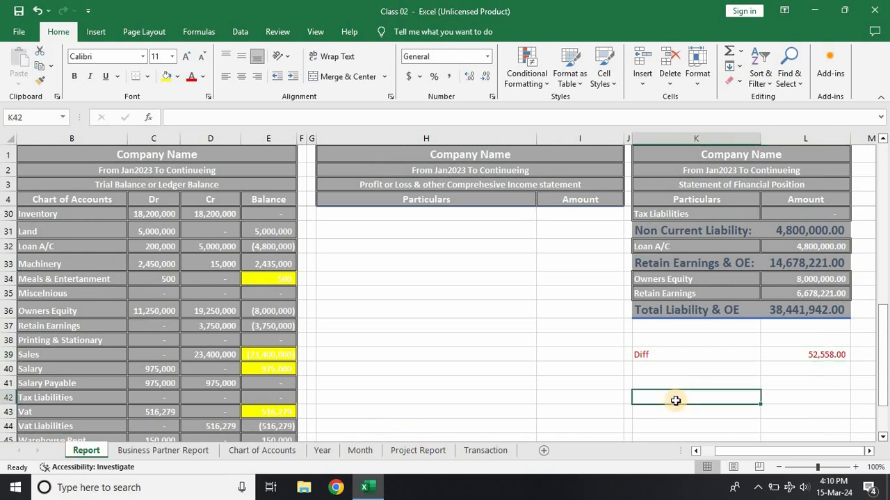
Step: Review the account names of the liability payment entries in rows 123 to 132 of the Transaction sheet
{"action": "left_click", "coordinate": [475, 451]}
{"action": "scroll", "coordinate": [66, 289], "scroll_direction": "up", "scroll_amount": 2}
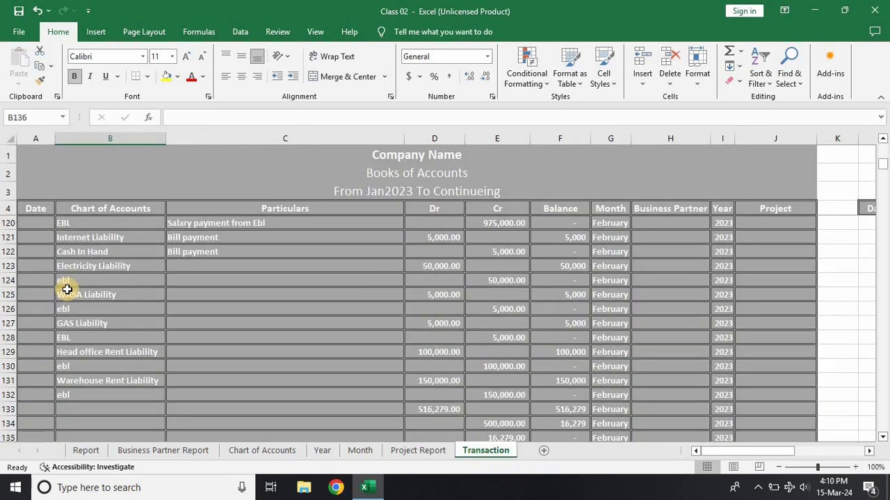
{"action": "left_click", "coordinate": [88, 267]}
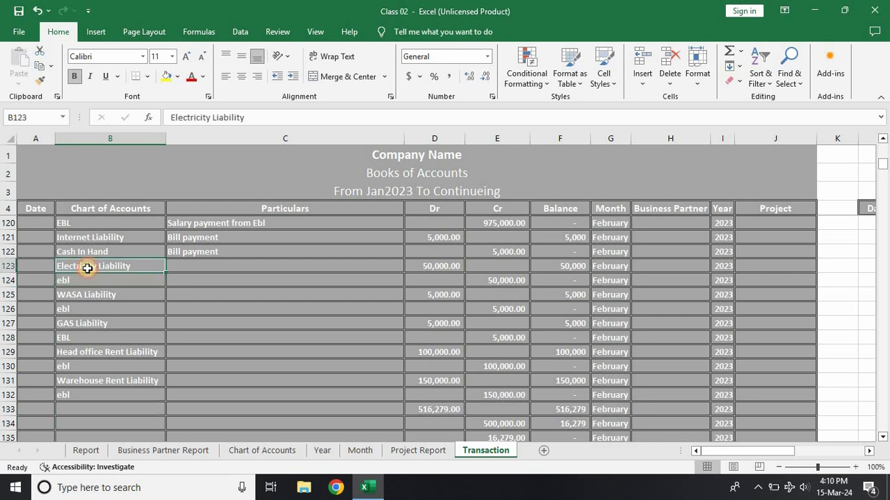
{"action": "key", "text": "Down"}
{"action": "key", "text": "Down"}
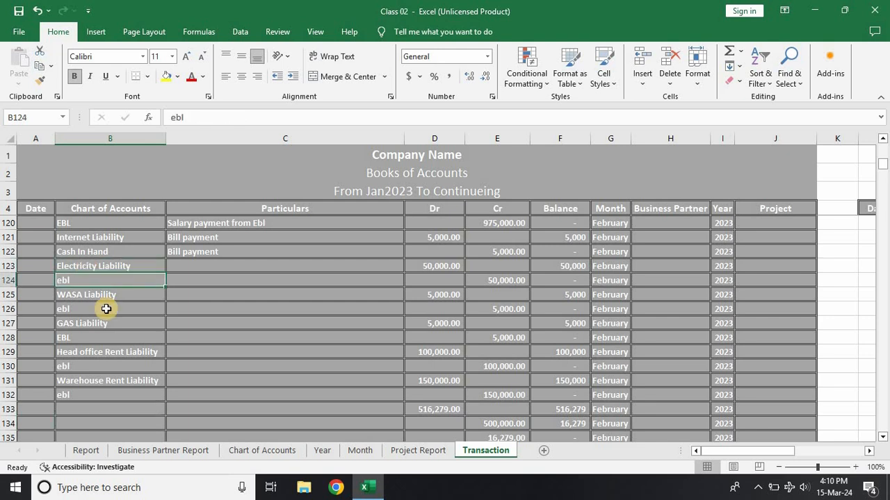
{"action": "key", "text": "Down"}
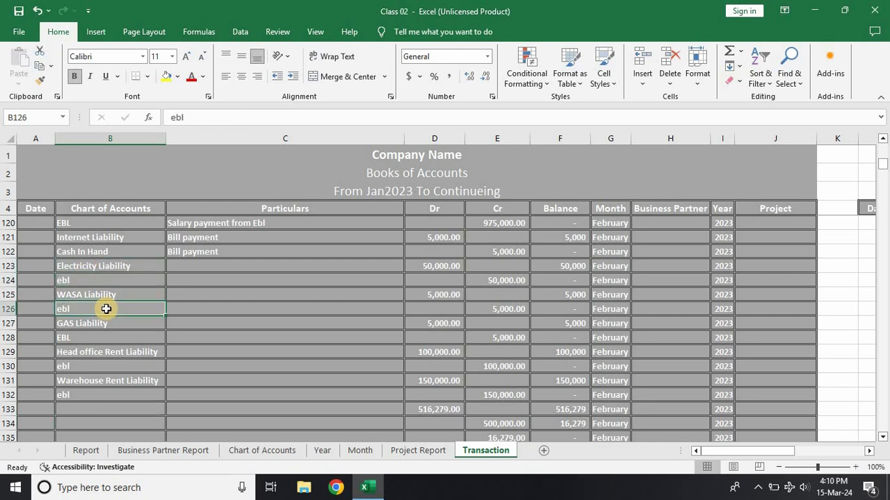
{"action": "key", "text": "Down"}
{"action": "key", "text": "Down"}
{"action": "key", "text": "Down"}
{"action": "key", "text": "Down"}
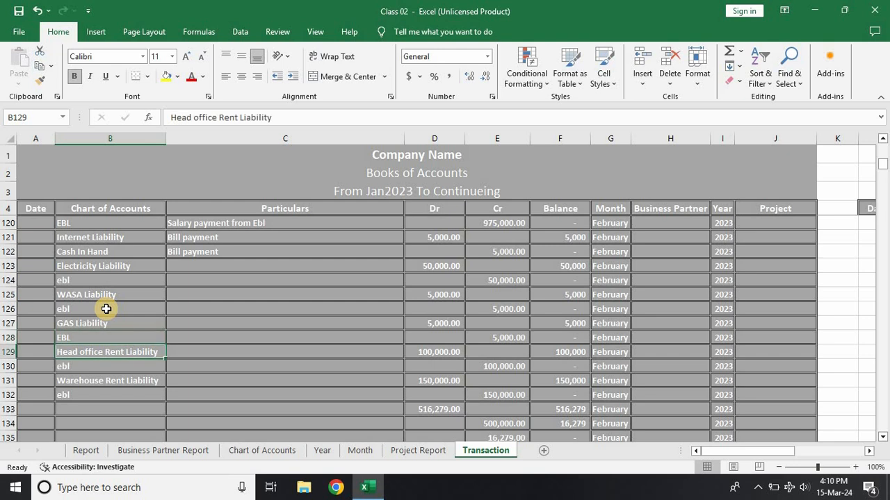
{"action": "key", "text": "Down"}
{"action": "key", "text": "Down"}
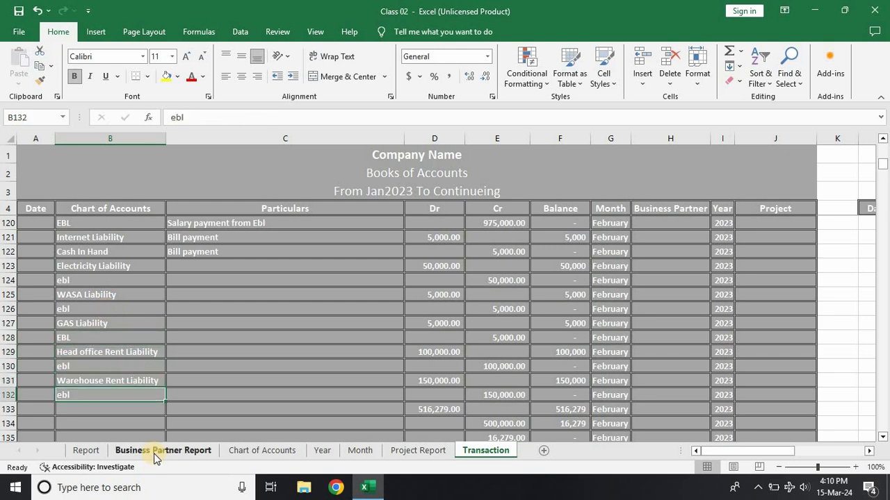
Step: Verify which trial balance cell the EBL formula in the Report's Statement of Financial Position references and look over the surrounding balances
{"action": "left_click", "coordinate": [95, 453]}
{"action": "scroll", "coordinate": [598, 291], "scroll_direction": "up", "scroll_amount": 10}
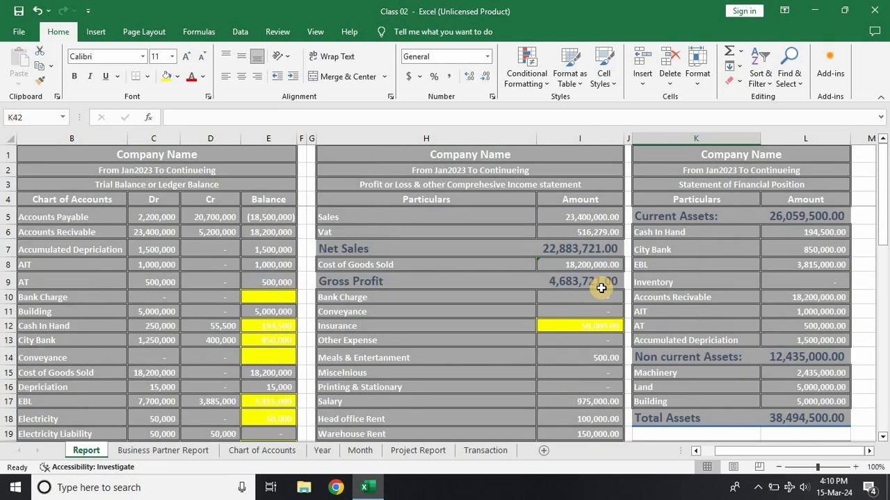
{"action": "left_click", "coordinate": [790, 264]}
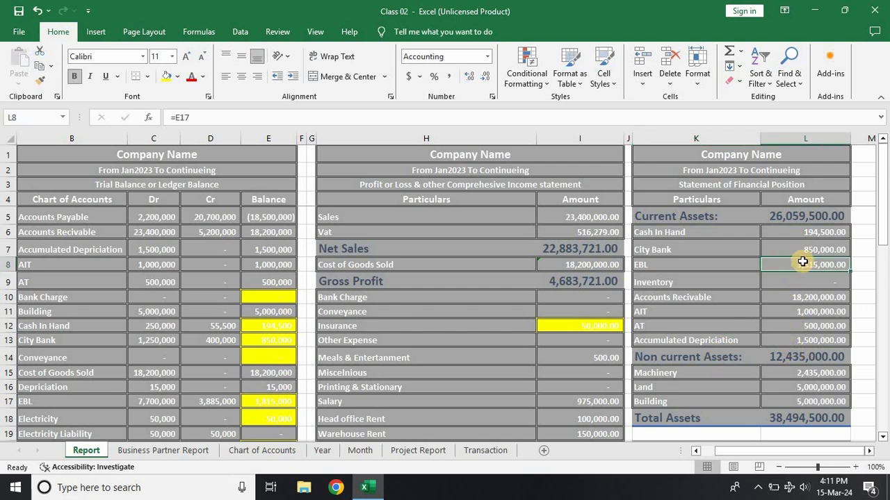
{"action": "double_click", "coordinate": [803, 263]}
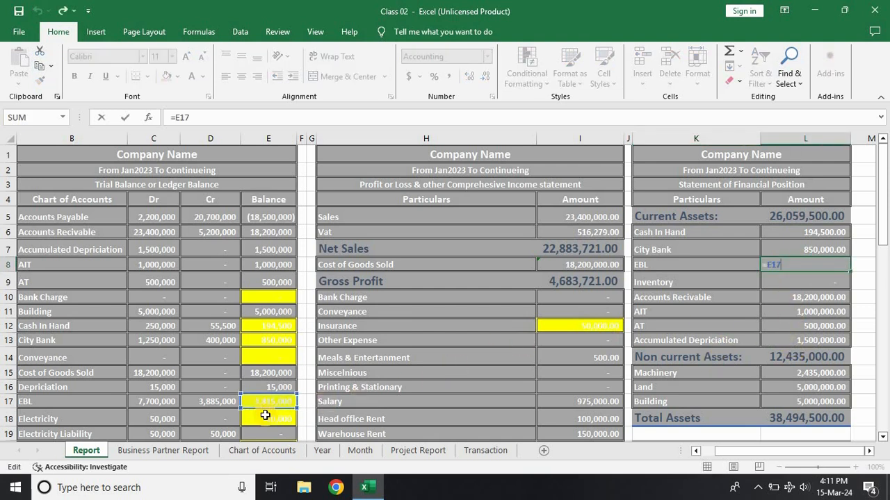
{"action": "scroll", "coordinate": [265, 415], "scroll_direction": "down", "scroll_amount": 3}
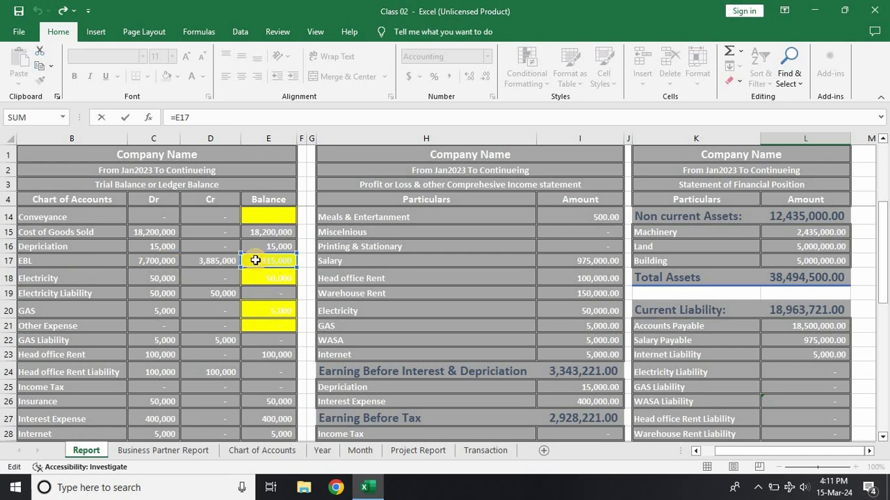
{"action": "key", "text": "Return"}
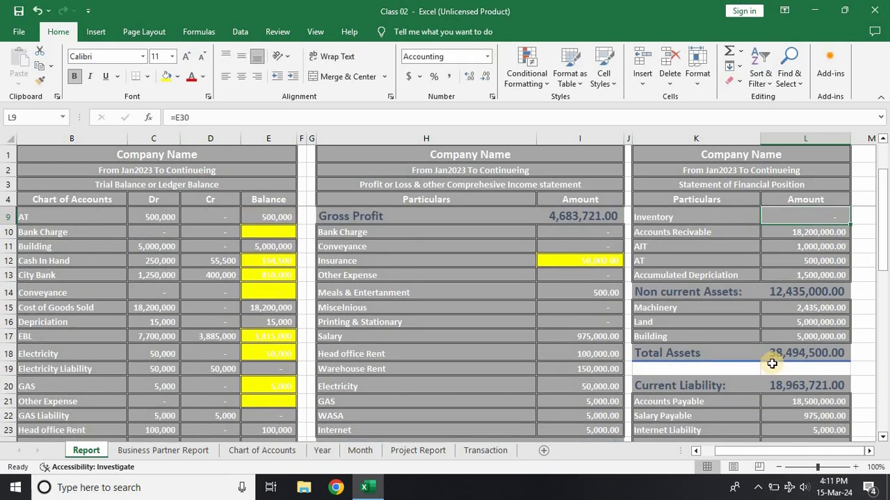
{"action": "scroll", "coordinate": [772, 363], "scroll_direction": "up", "scroll_amount": 1}
{"action": "scroll", "coordinate": [771, 363], "scroll_direction": "down", "scroll_amount": 2}
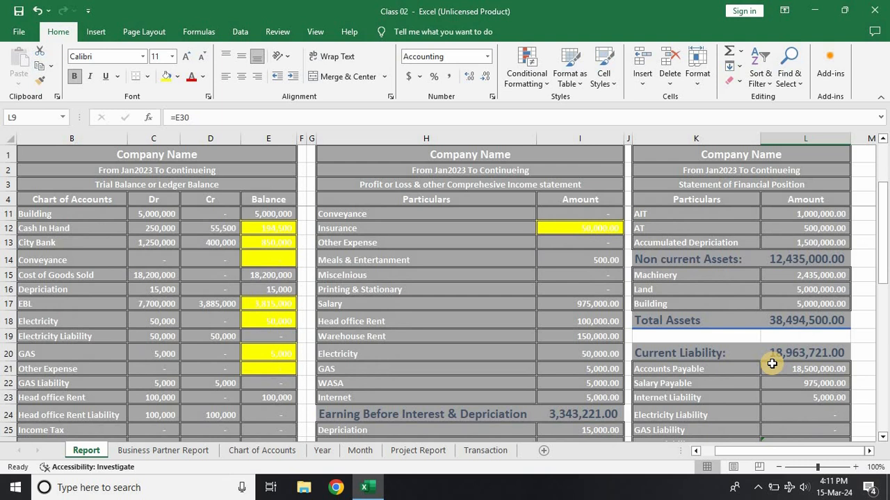
{"action": "scroll", "coordinate": [772, 363], "scroll_direction": "down", "scroll_amount": 1}
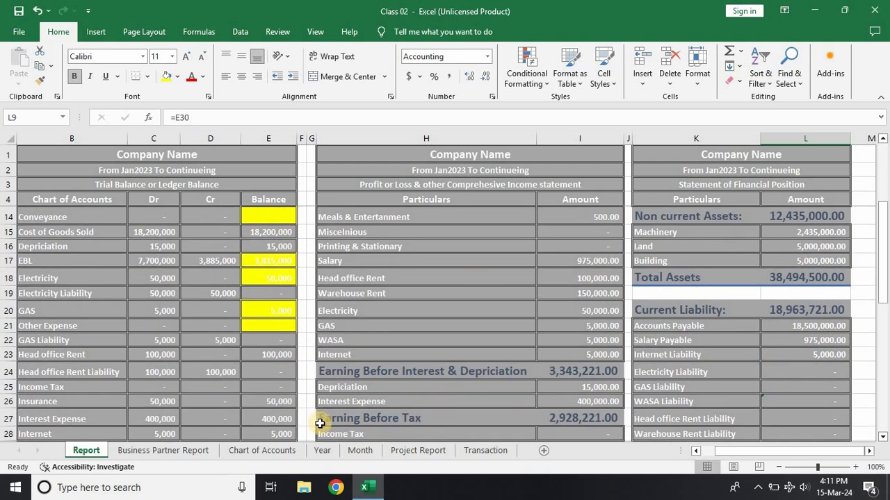
Step: Set the Chart of Accounts criterion of the Transaction sheet's filtered ledger to EBL and refresh the ledger
{"action": "left_click", "coordinate": [478, 451]}
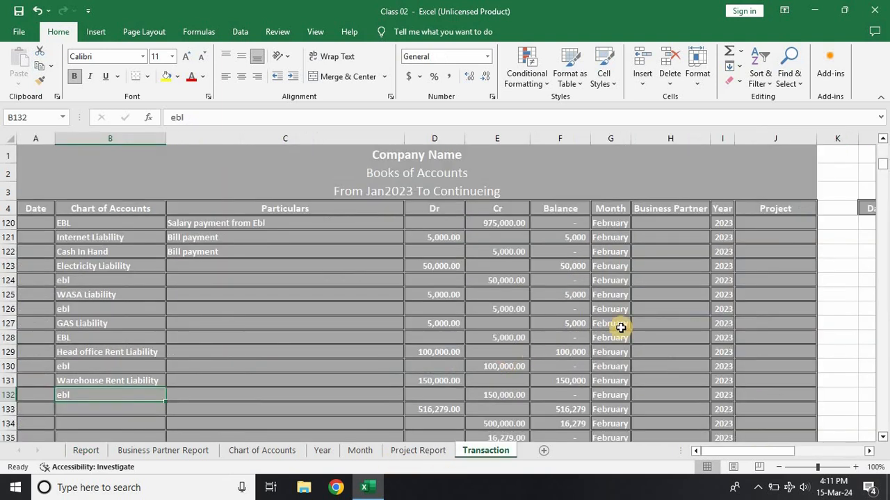
{"action": "left_click", "coordinate": [842, 206]}
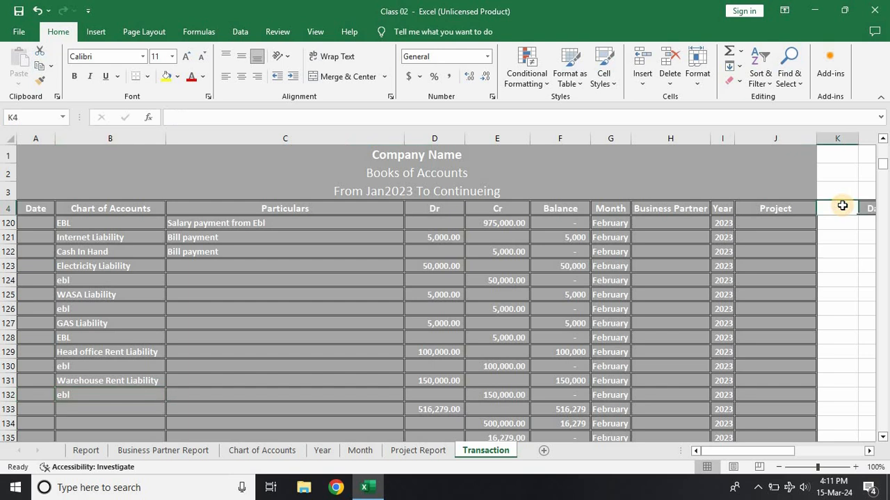
{"action": "key", "text": "Right"}
{"action": "key", "text": "Right"}
{"action": "key", "text": "Right"}
{"action": "key", "text": "Right"}
{"action": "key", "text": "Right"}
{"action": "key", "text": "Right"}
{"action": "key", "text": "Right"}
{"action": "key", "text": "Right"}
{"action": "key", "text": "Right"}
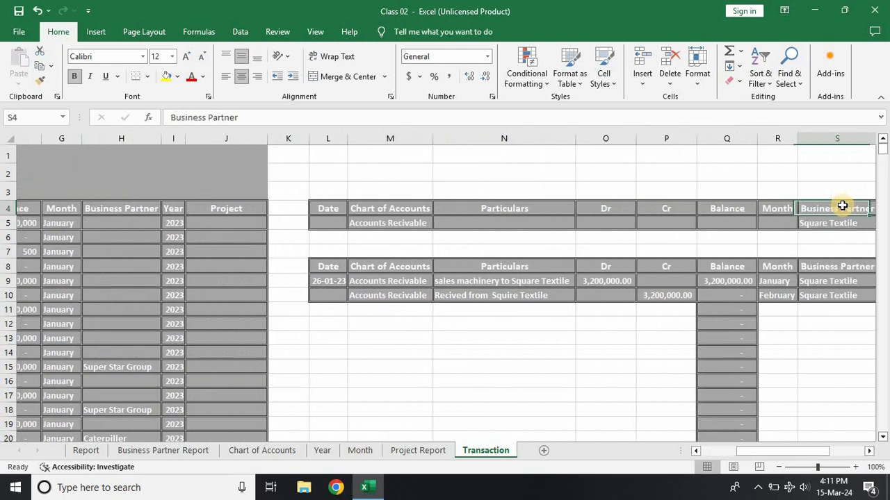
{"action": "key", "text": "Right"}
{"action": "key", "text": "Right"}
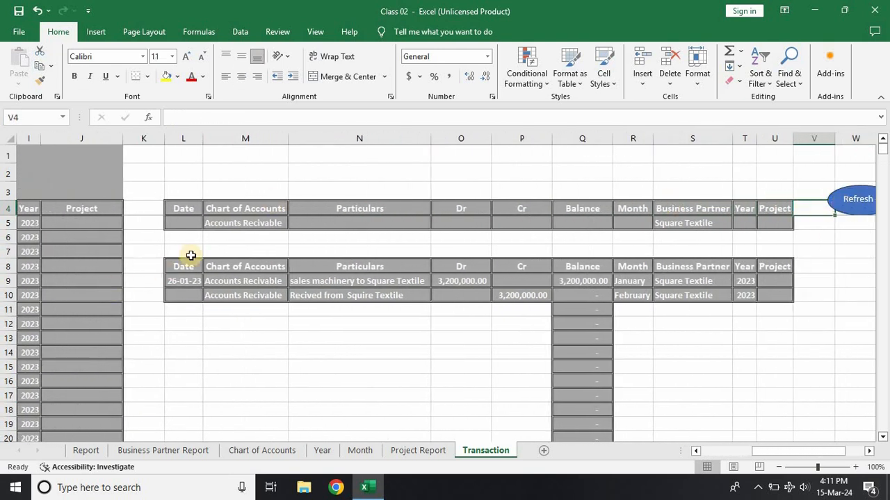
{"action": "left_click", "coordinate": [214, 226]}
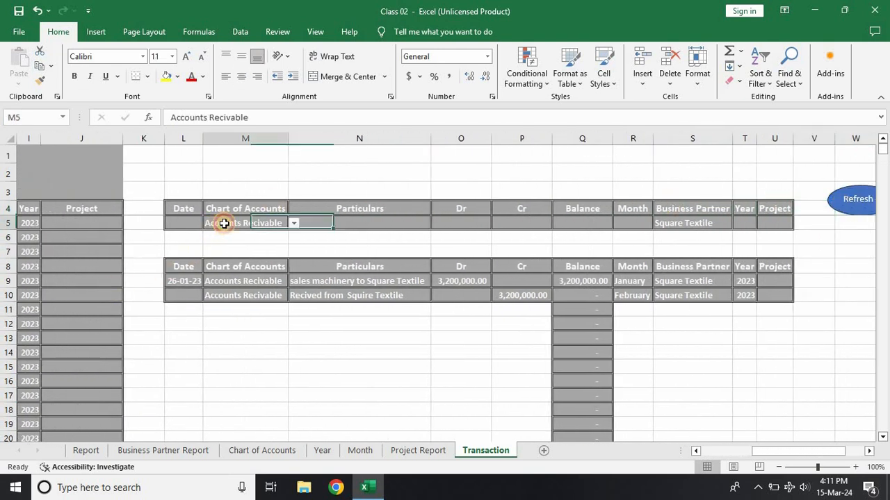
{"action": "left_click", "coordinate": [294, 225]}
{"action": "left_click", "coordinate": [292, 292]}
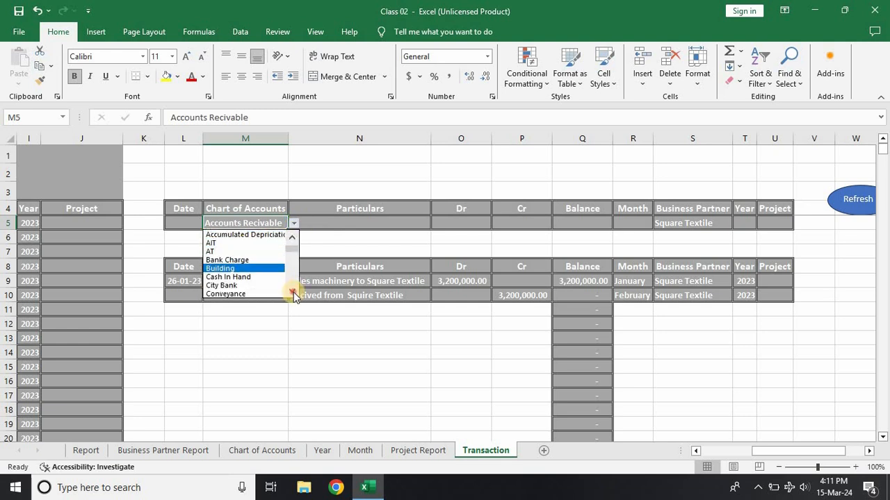
{"action": "left_click", "coordinate": [292, 292]}
{"action": "scroll", "coordinate": [254, 284], "scroll_direction": "down", "scroll_amount": 1}
{"action": "left_click", "coordinate": [250, 277]}
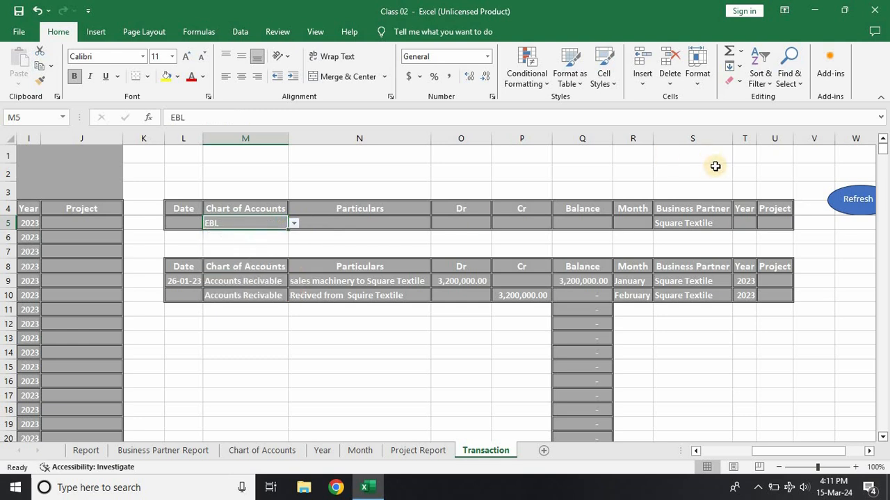
{"action": "left_click", "coordinate": [856, 201]}
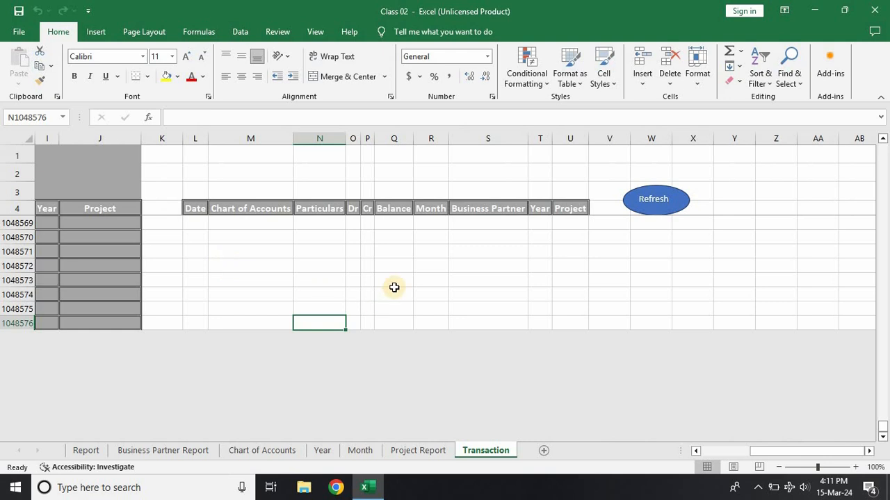
Step: Clear the Square Textile business partner criterion from the ledger filter and refresh the filtered ledger
{"action": "left_click", "coordinate": [296, 209]}
{"action": "key", "text": "Down"}
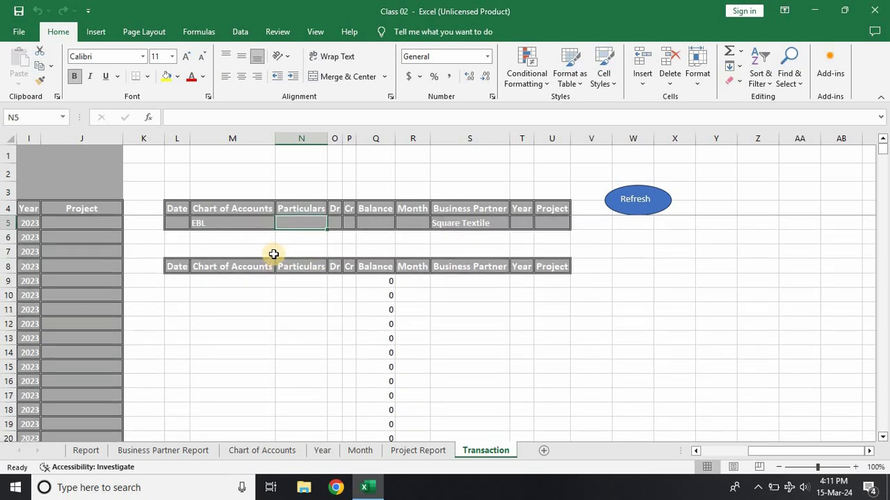
{"action": "left_click", "coordinate": [476, 223]}
{"action": "key", "text": "BackSpace"}
{"action": "left_click", "coordinate": [631, 270]}
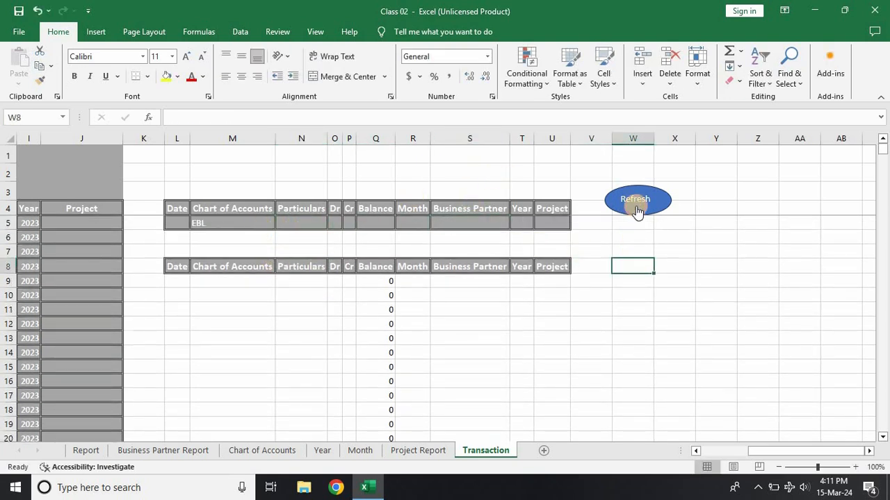
{"action": "left_click", "coordinate": [636, 203]}
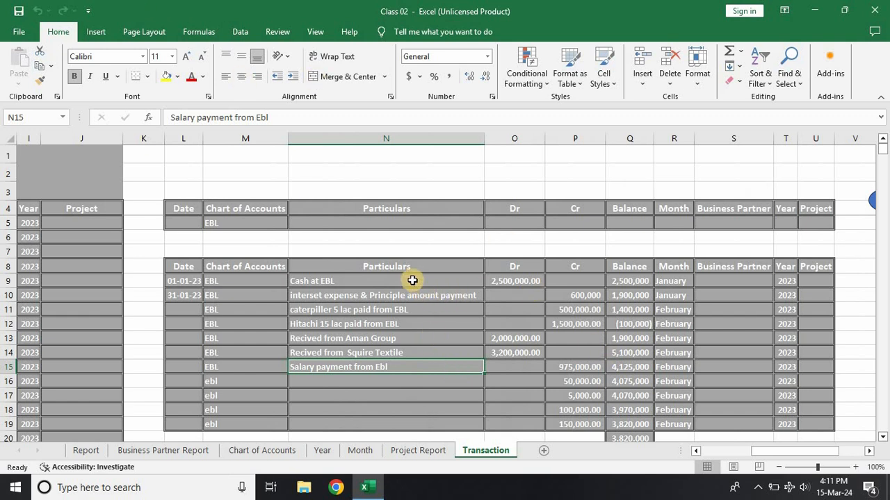
Step: Examine the individual Dr and Cr amounts of the filtered EBL ledger in rows 9 to 19
{"action": "left_click", "coordinate": [514, 280]}
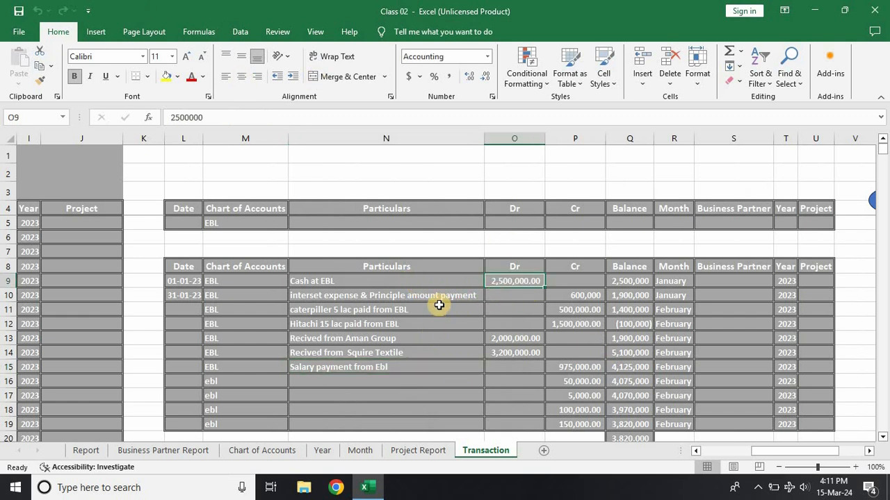
{"action": "left_click", "coordinate": [571, 308]}
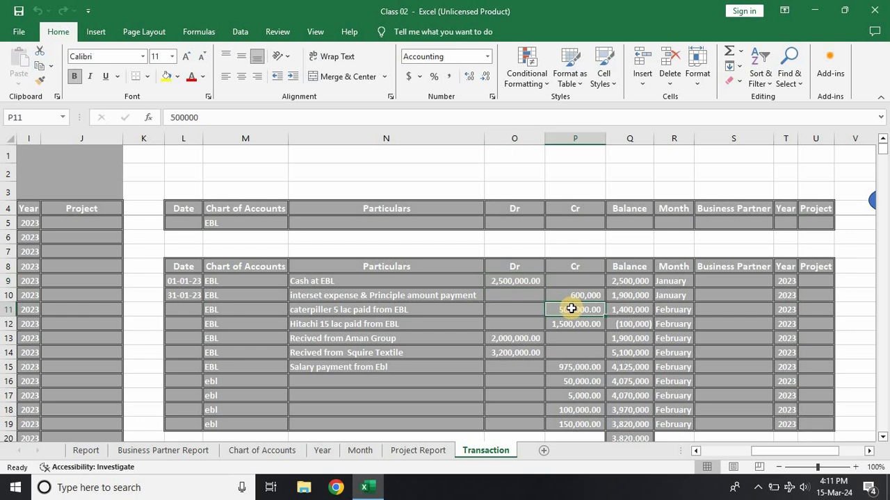
{"action": "left_click", "coordinate": [571, 325]}
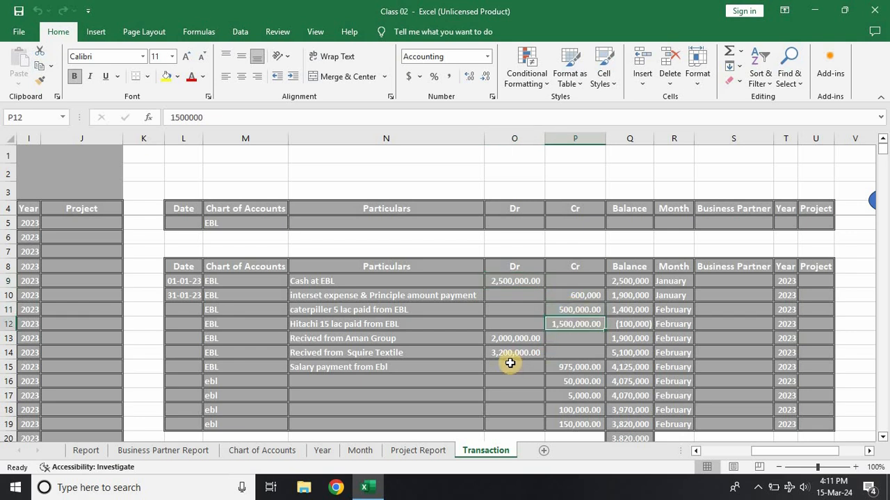
{"action": "scroll", "coordinate": [504, 357], "scroll_direction": "down", "scroll_amount": 1}
{"action": "scroll", "coordinate": [503, 357], "scroll_direction": "down", "scroll_amount": 1}
{"action": "left_click", "coordinate": [510, 309]}
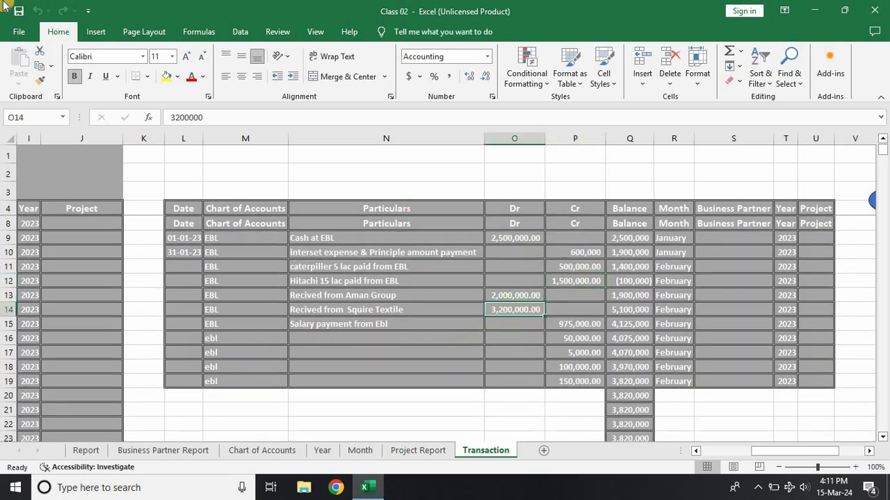
{"action": "left_click", "coordinate": [572, 326]}
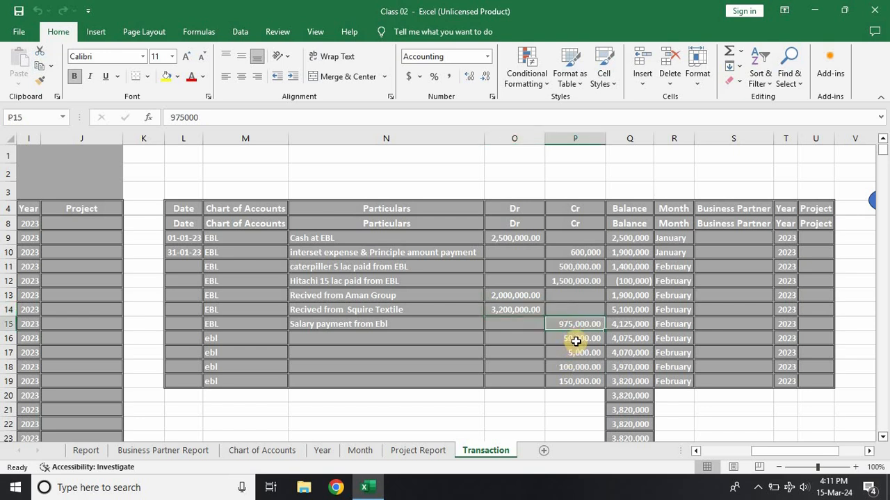
{"action": "left_click", "coordinate": [576, 341]}
{"action": "left_click", "coordinate": [573, 354]}
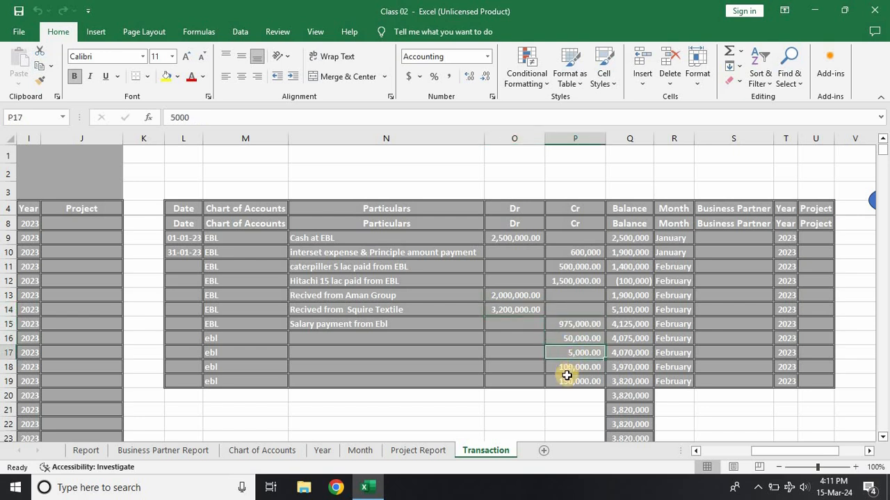
{"action": "left_click", "coordinate": [568, 368]}
{"action": "left_click", "coordinate": [569, 380]}
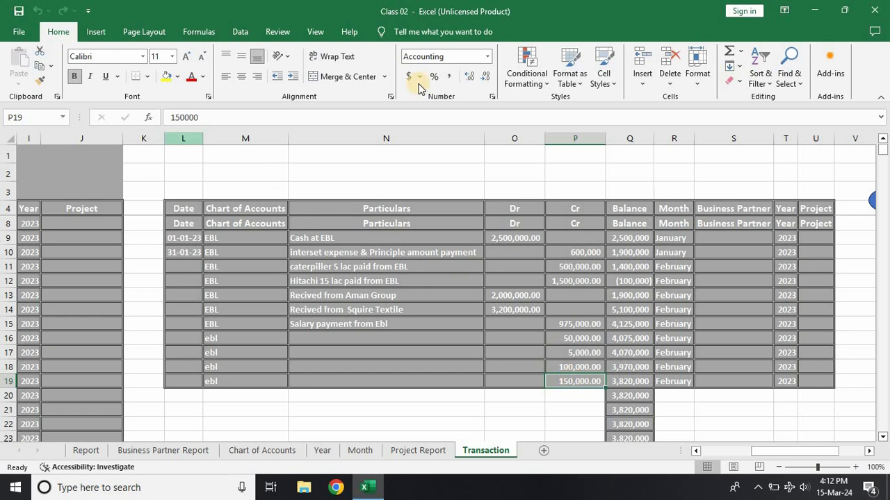
Step: Look over the filtered EBL ledger and the last February entries at the end of the Transaction journal
{"action": "scroll", "coordinate": [693, 312], "scroll_direction": "up", "scroll_amount": 1}
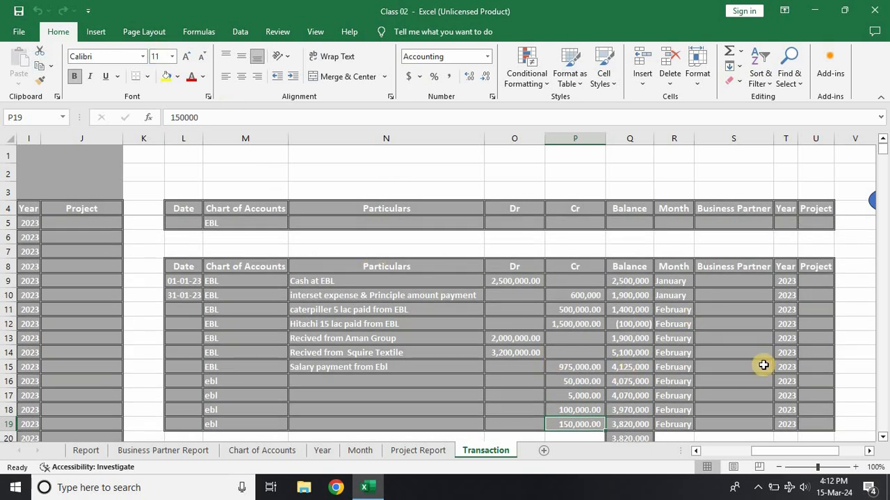
{"action": "scroll", "coordinate": [763, 365], "scroll_direction": "down", "scroll_amount": 1}
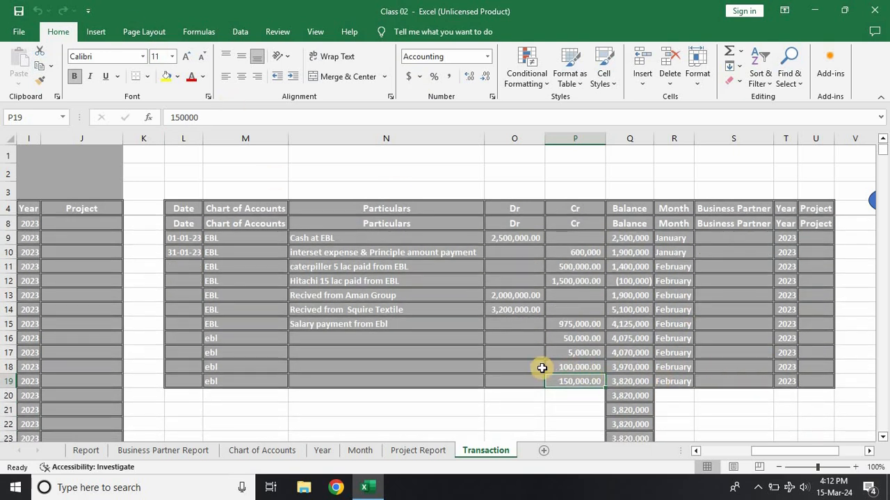
{"action": "scroll", "coordinate": [600, 405], "scroll_direction": "down", "scroll_amount": 1}
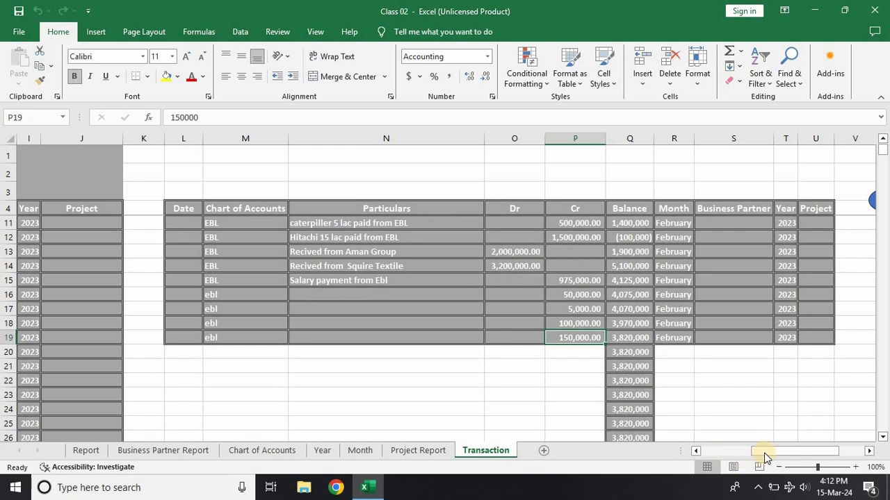
{"action": "left_click_drag", "start_coordinate": [764, 457], "coordinate": [672, 453]}
{"action": "left_click", "coordinate": [281, 341]}
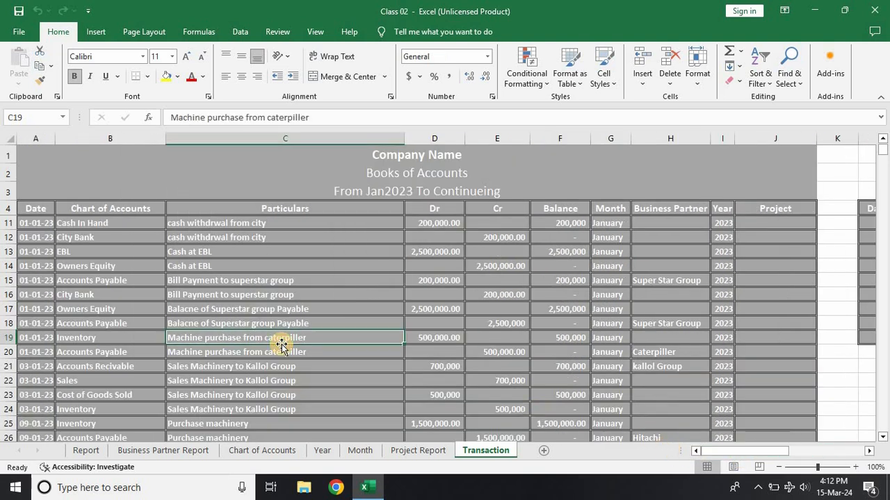
{"action": "key", "text": "ctrl+Down"}
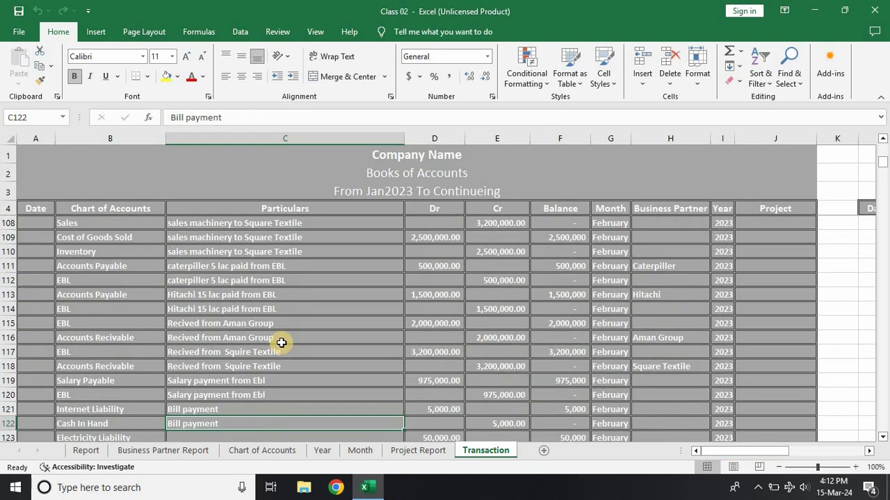
{"action": "scroll", "coordinate": [118, 375], "scroll_direction": "down", "scroll_amount": 7}
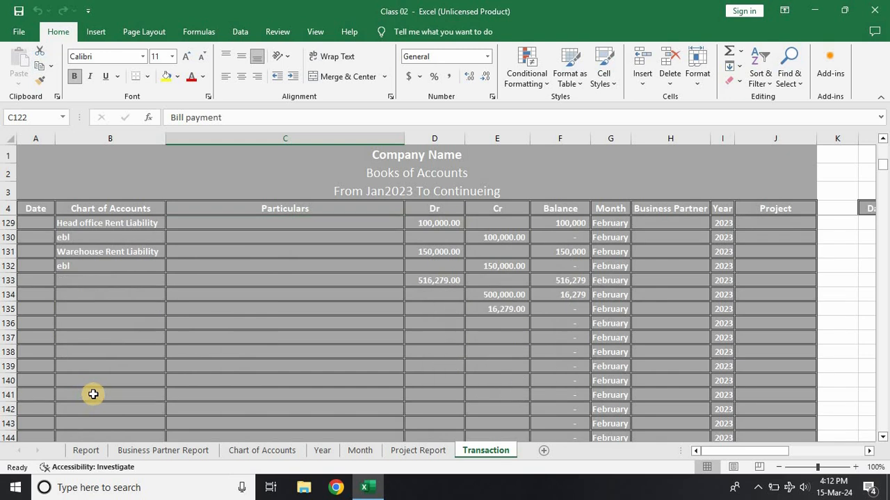
{"action": "left_click", "coordinate": [96, 377]}
{"action": "key", "text": "ctrl+Up"}
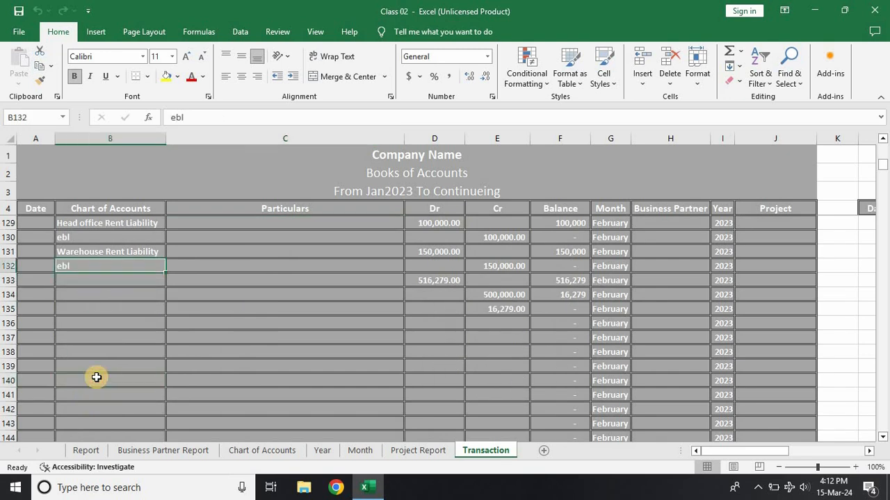
{"action": "key", "text": "ctrl+Up"}
{"action": "key", "text": "ctrl+Down"}
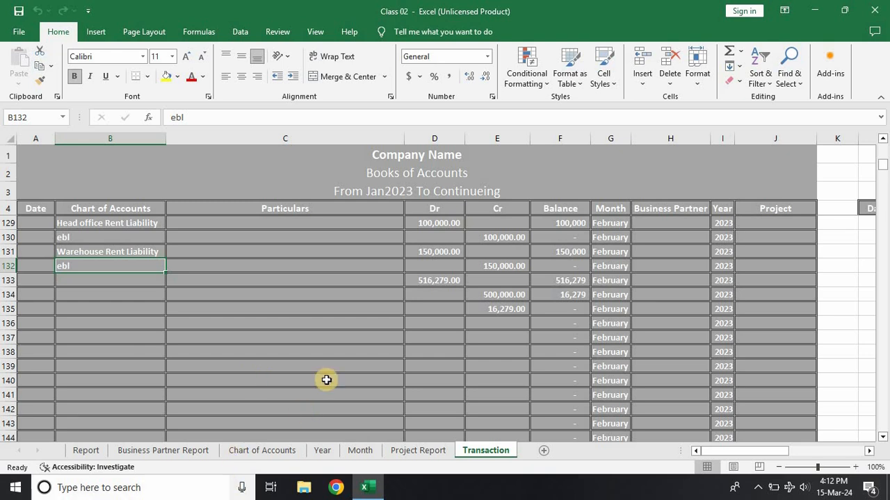
Step: Clear the leftover Dr amount in D133 and the Cr amounts in E134 and E135 that have no account
{"action": "left_click", "coordinate": [419, 280]}
{"action": "key", "text": "BackSpace"}
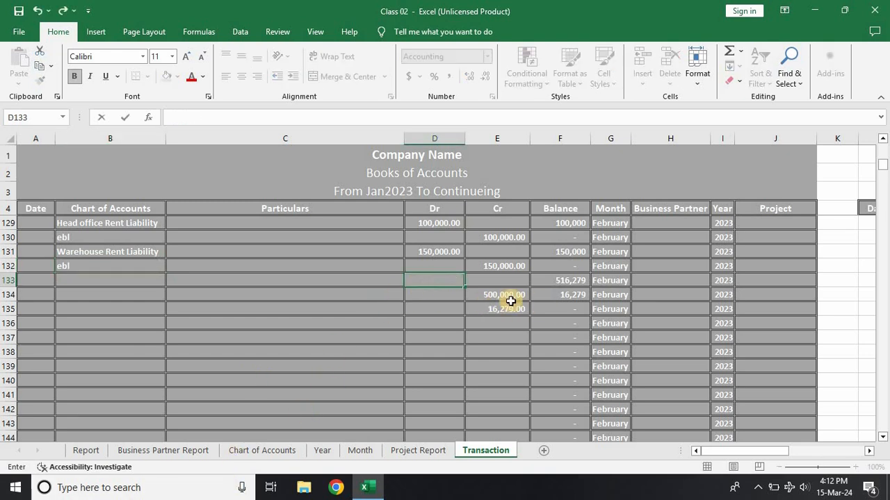
{"action": "left_click", "coordinate": [511, 300]}
{"action": "key", "text": "Delete"}
{"action": "left_click", "coordinate": [506, 309]}
{"action": "key", "text": "Delete"}
{"action": "left_click", "coordinate": [389, 349]}
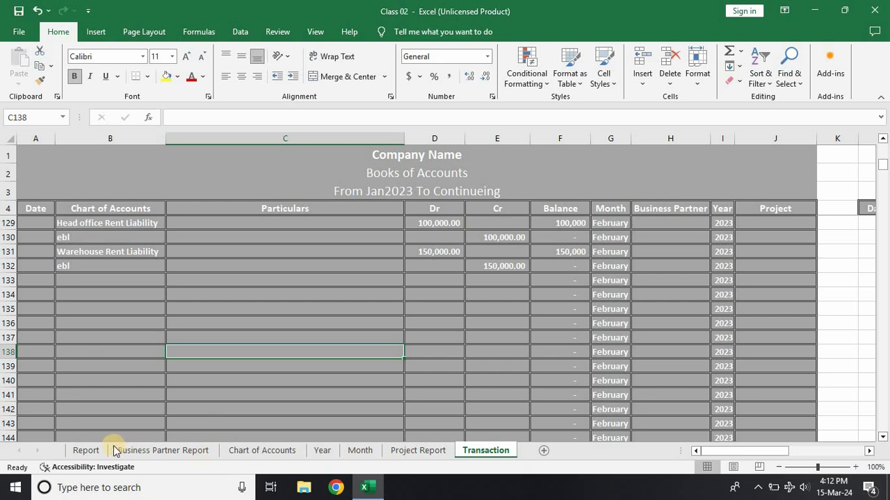
Step: Check which totals the Diff formula below the Report's Statement of Financial Position compares, and inspect both totals
{"action": "left_click", "coordinate": [82, 450]}
{"action": "scroll", "coordinate": [635, 368], "scroll_direction": "down", "scroll_amount": 8}
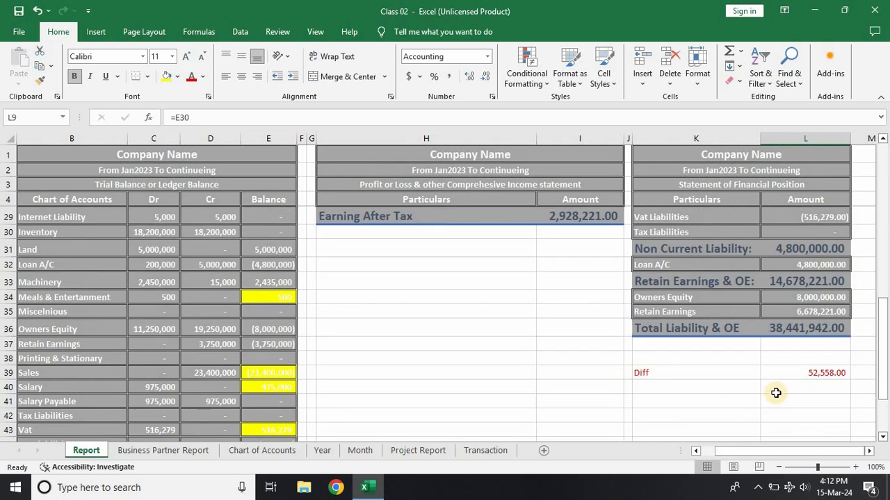
{"action": "double_click", "coordinate": [811, 374]}
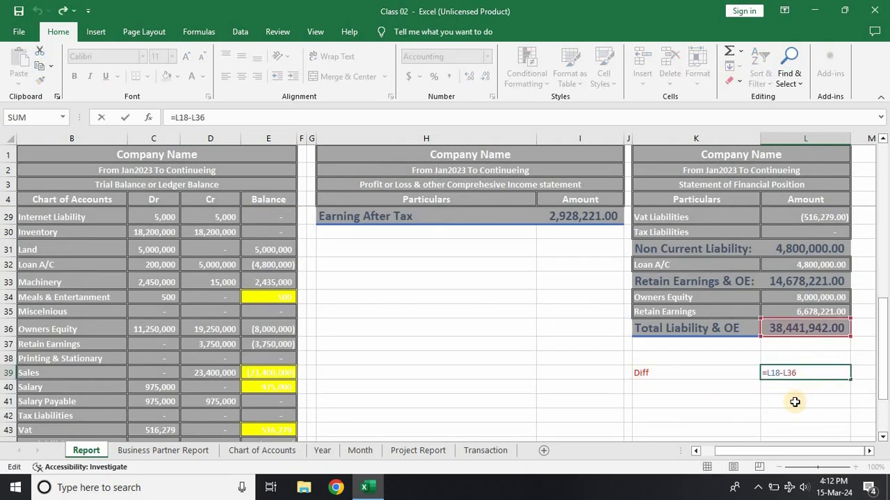
{"action": "scroll", "coordinate": [794, 396], "scroll_direction": "up", "scroll_amount": 7}
{"action": "scroll", "coordinate": [794, 402], "scroll_direction": "up", "scroll_amount": 1}
{"action": "scroll", "coordinate": [770, 435], "scroll_direction": "down", "scroll_amount": 6}
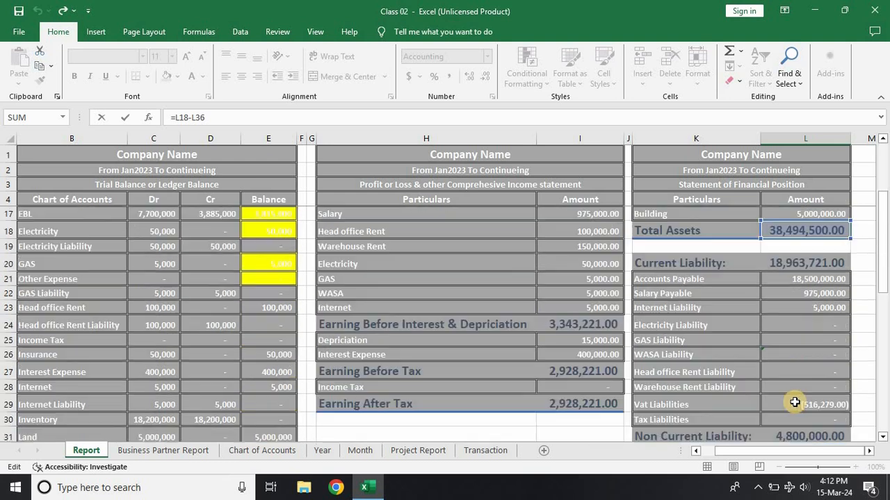
{"action": "key", "text": "Return"}
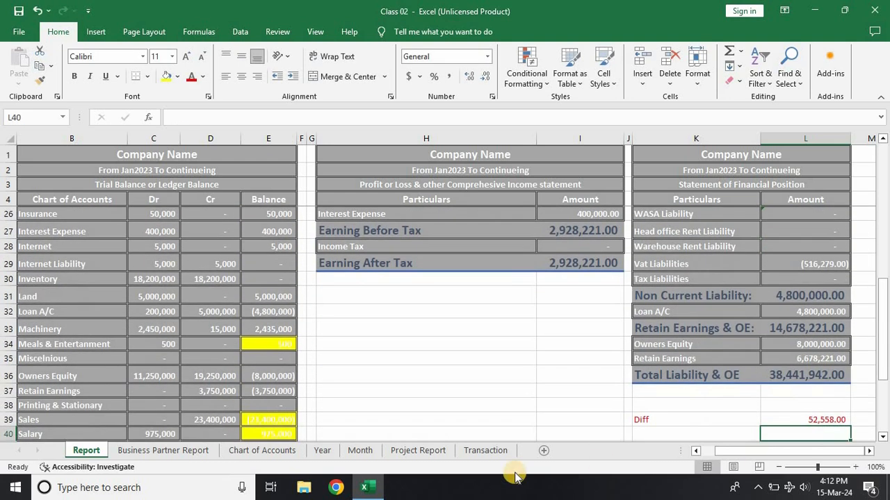
Step: Look through the Transaction journal from the latest February payments back to the opening January entries
{"action": "left_click", "coordinate": [477, 454]}
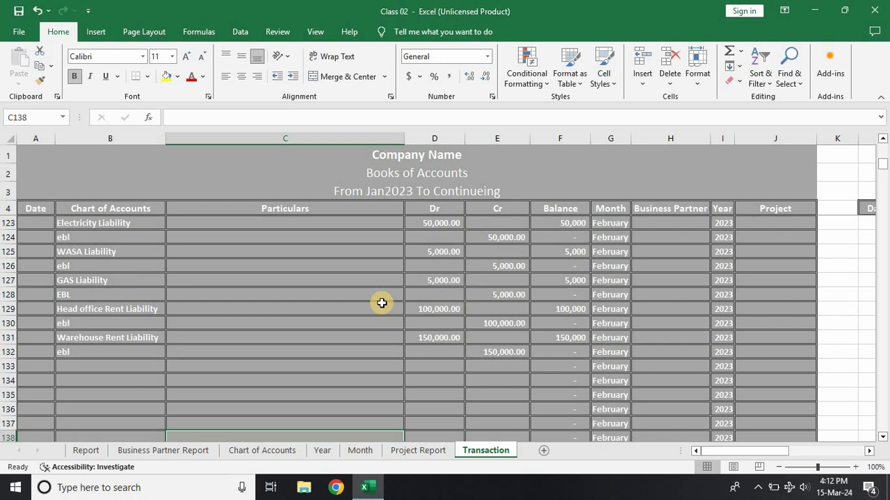
{"action": "scroll", "coordinate": [382, 303], "scroll_direction": "up", "scroll_amount": 5}
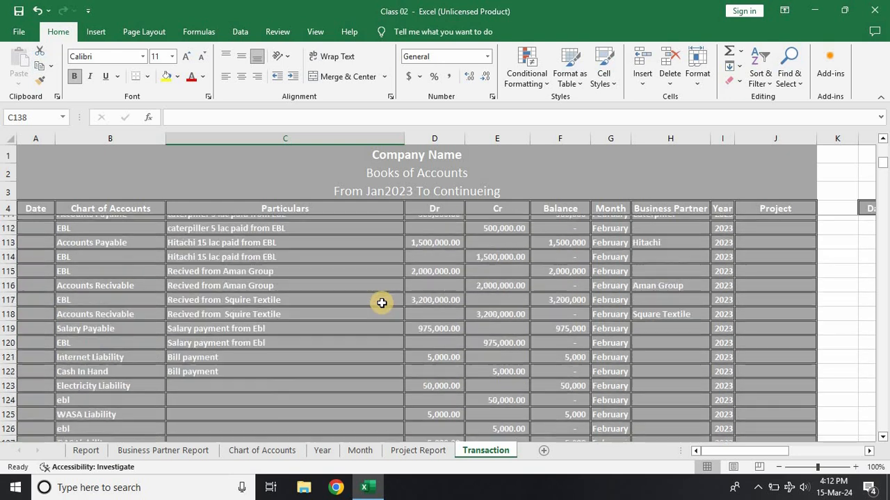
{"action": "scroll", "coordinate": [382, 303], "scroll_direction": "up", "scroll_amount": 18}
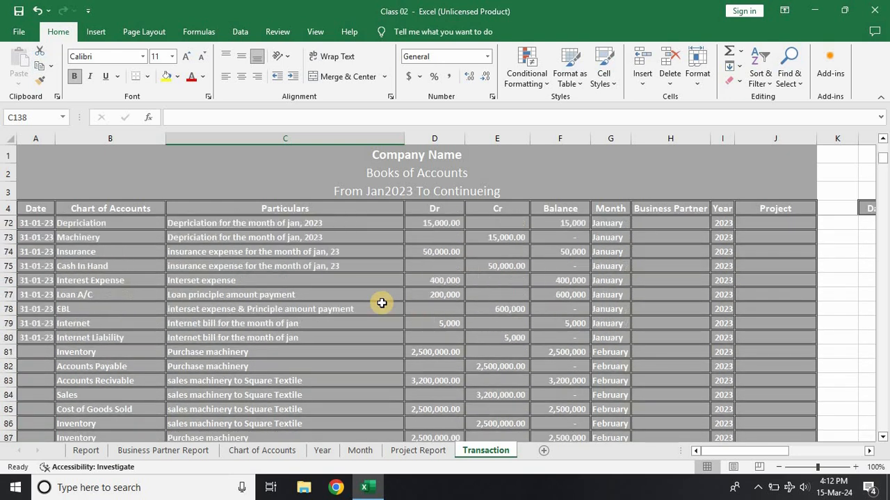
{"action": "scroll", "coordinate": [382, 303], "scroll_direction": "up", "scroll_amount": 11}
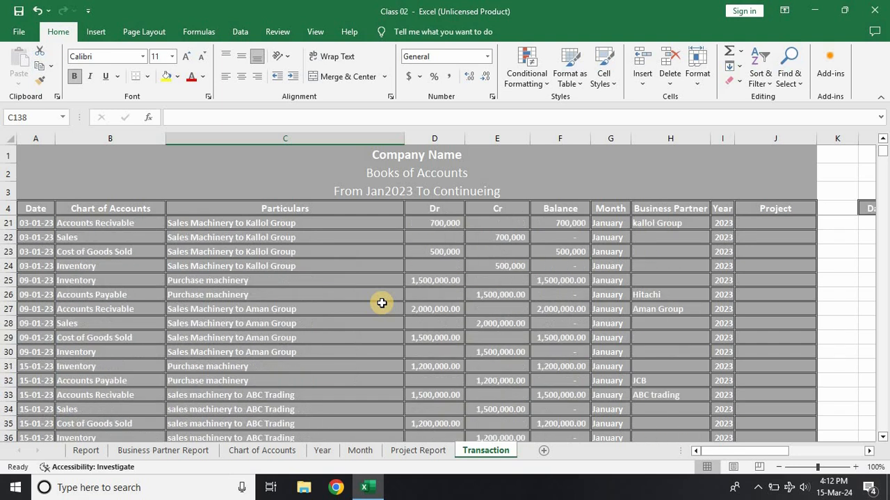
{"action": "scroll", "coordinate": [381, 303], "scroll_direction": "up", "scroll_amount": 6}
{"action": "scroll", "coordinate": [381, 303], "scroll_direction": "down", "scroll_amount": 6}
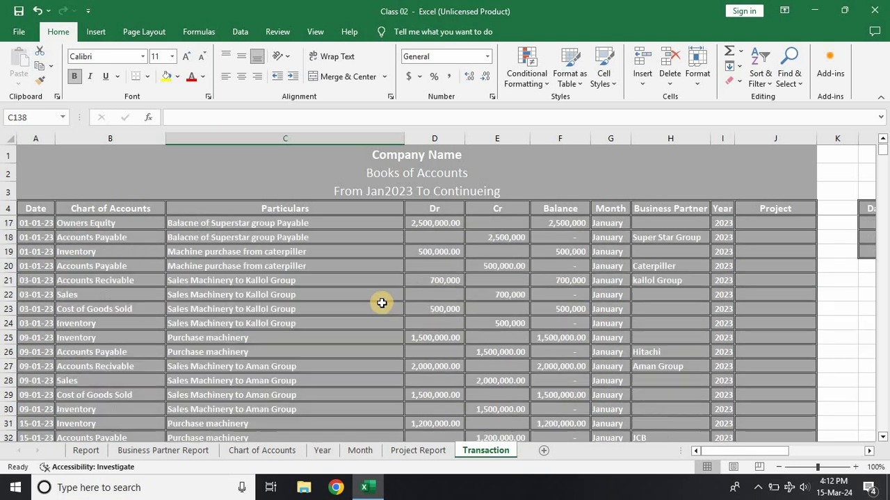
{"action": "scroll", "coordinate": [381, 303], "scroll_direction": "up", "scroll_amount": 6}
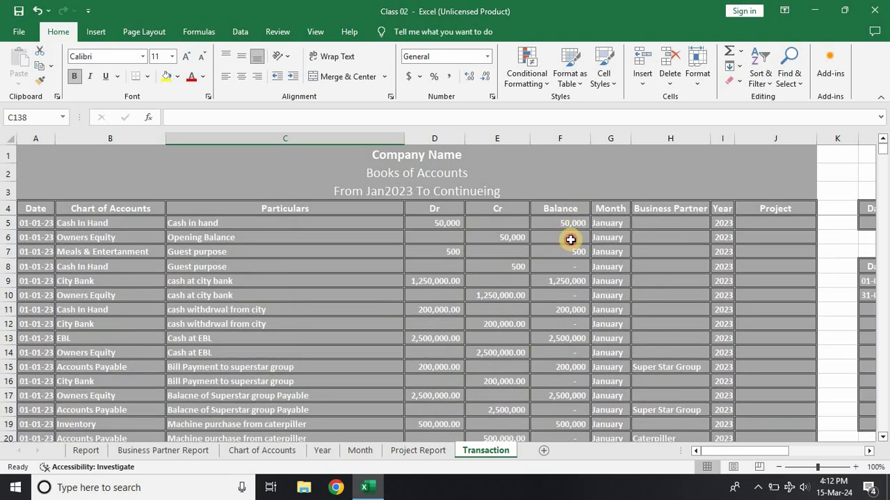
Step: Refill the running balance formula =F5+D6-E6 from F6 down the journal's Balance column
{"action": "double_click", "coordinate": [570, 239]}
{"action": "key", "text": "Return"}
{"action": "left_click", "coordinate": [570, 239]}
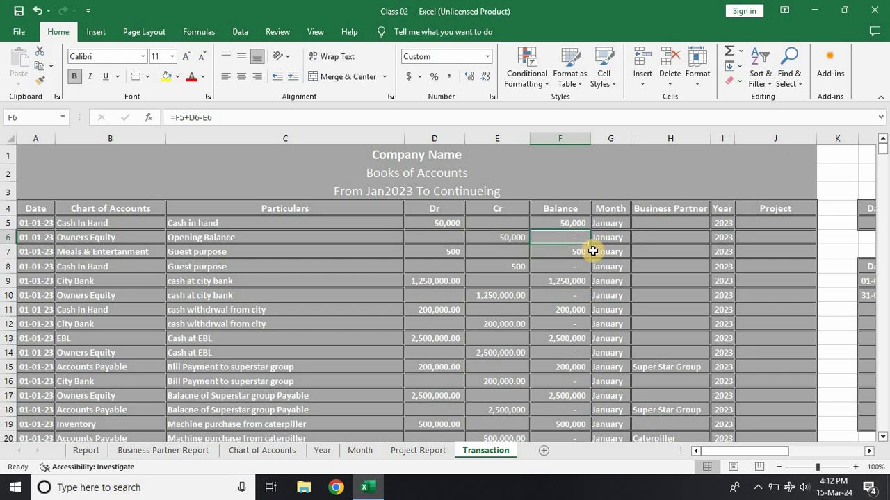
{"action": "double_click", "coordinate": [591, 247]}
{"action": "scroll", "coordinate": [570, 348], "scroll_direction": "down", "scroll_amount": 12}
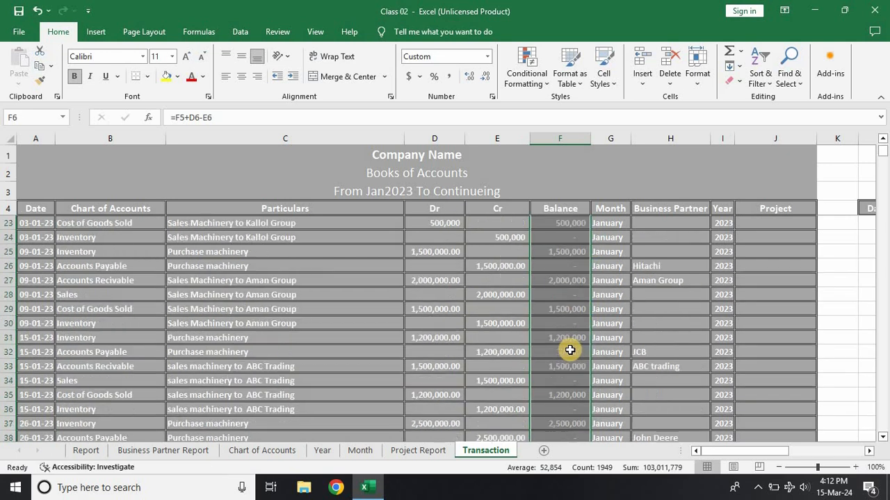
{"action": "scroll", "coordinate": [570, 353], "scroll_direction": "down", "scroll_amount": 20}
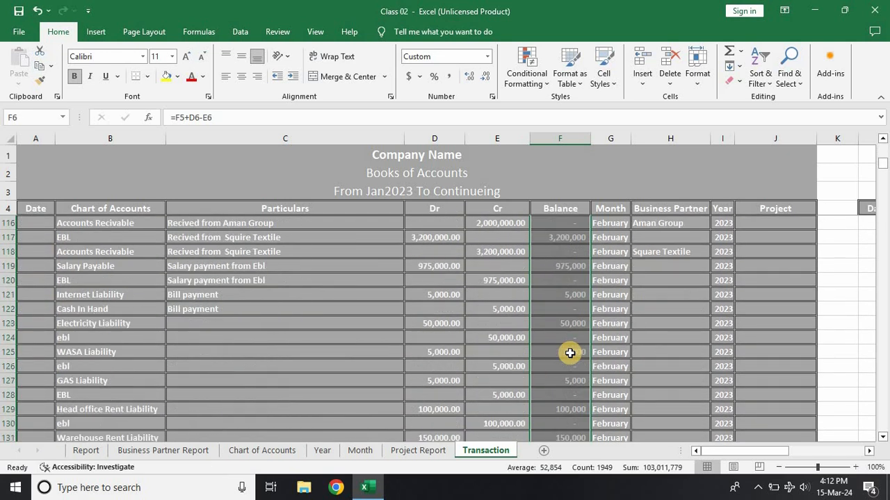
Step: Select the first blank Particulars cell below the Bill payment entries and review the surrounding liability payment rows
{"action": "scroll", "coordinate": [570, 353], "scroll_direction": "down", "scroll_amount": 2}
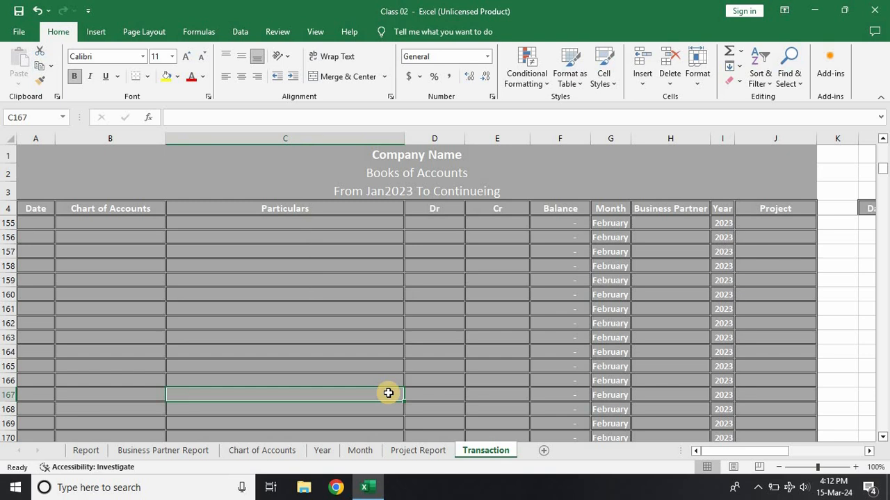
{"action": "key", "text": "ctrl+Up"}
{"action": "key", "text": "Down"}
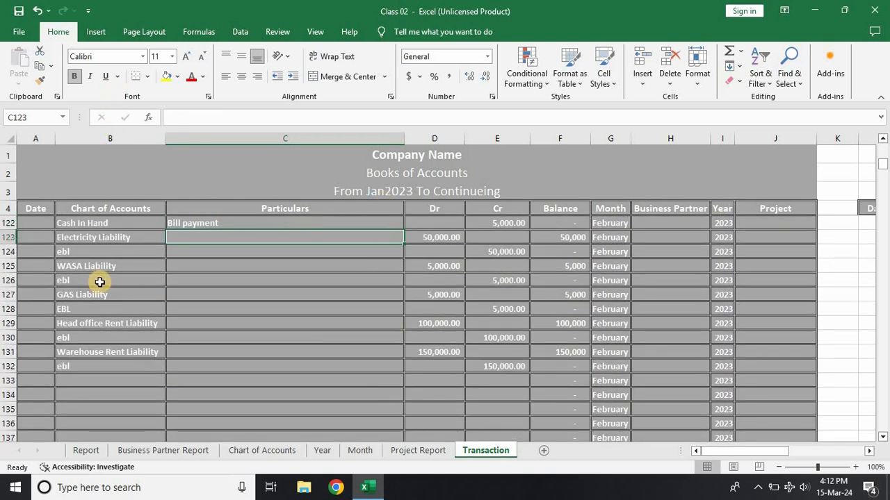
{"action": "scroll", "coordinate": [97, 280], "scroll_direction": "up", "scroll_amount": 1}
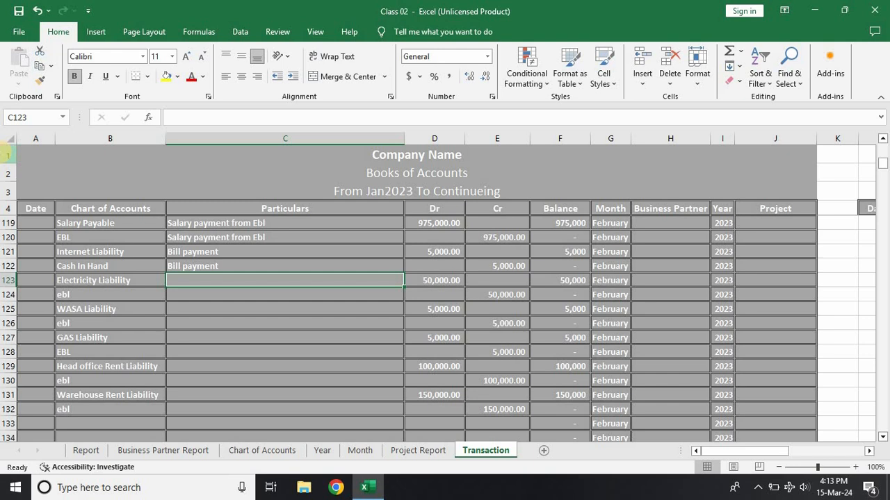
Step: Return to the Report sheet and check which trial balance cell feeds Cash In Hand in the Statement of Financial Position
{"action": "scroll", "coordinate": [28, 349], "scroll_direction": "down", "scroll_amount": 1}
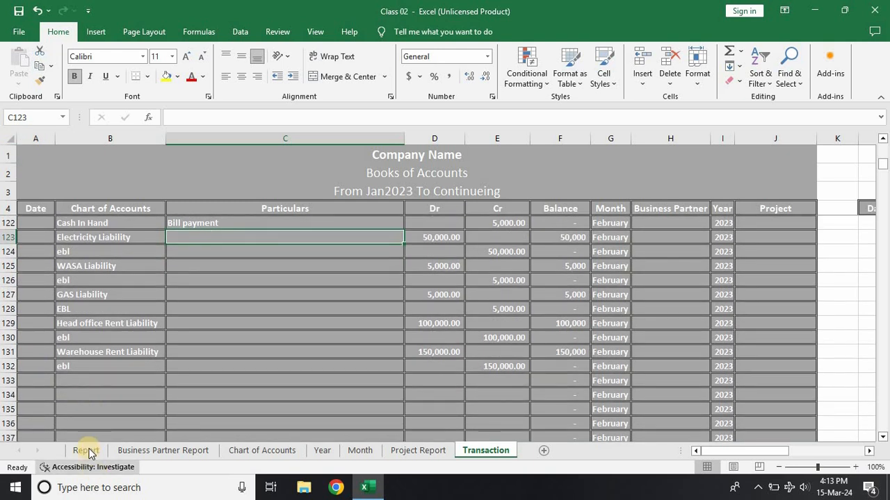
{"action": "left_click", "coordinate": [87, 451]}
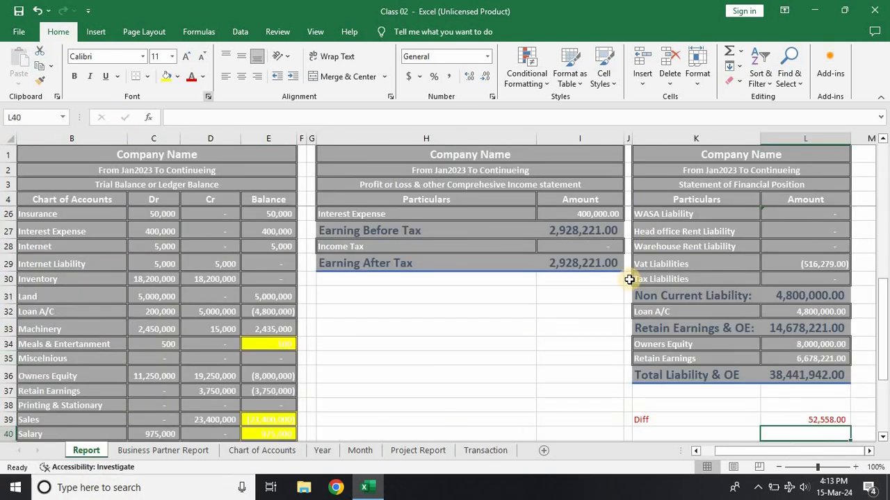
{"action": "scroll", "coordinate": [790, 365], "scroll_direction": "up", "scroll_amount": 7}
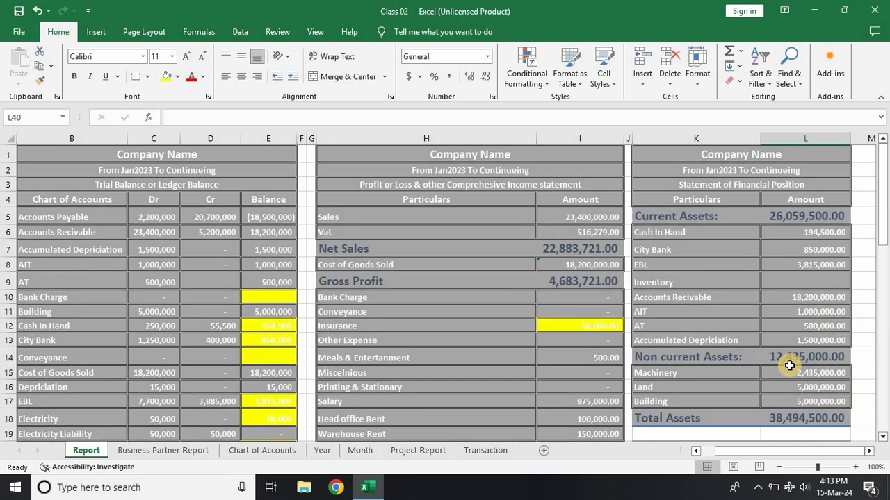
{"action": "left_click", "coordinate": [812, 234]}
{"action": "double_click", "coordinate": [812, 234]}
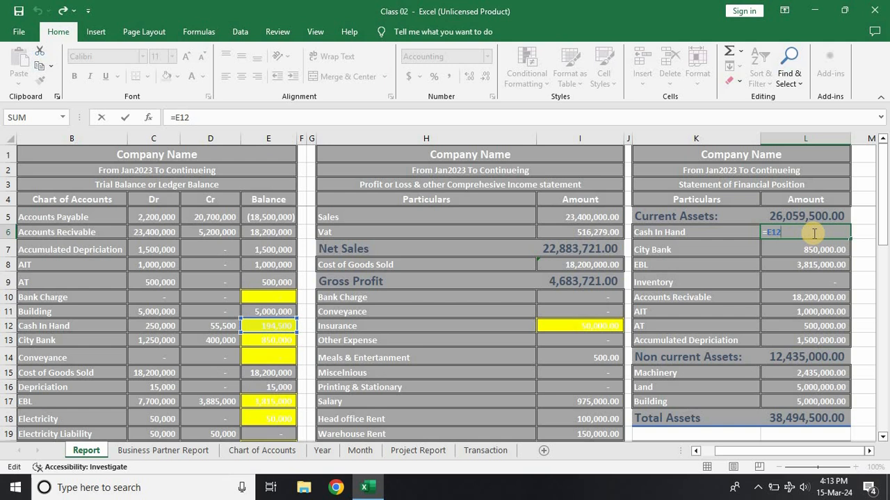
{"action": "key", "text": "Return"}
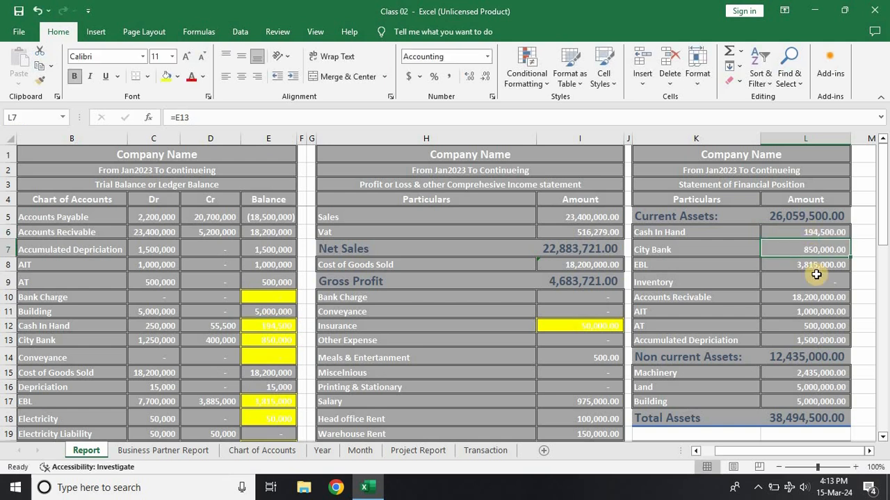
Step: Inspect the Earning After Tax formula and the Retain Earnings formula in the Statement of Financial Position
{"action": "scroll", "coordinate": [821, 290], "scroll_direction": "down", "scroll_amount": 2}
{"action": "scroll", "coordinate": [821, 290], "scroll_direction": "down", "scroll_amount": 3}
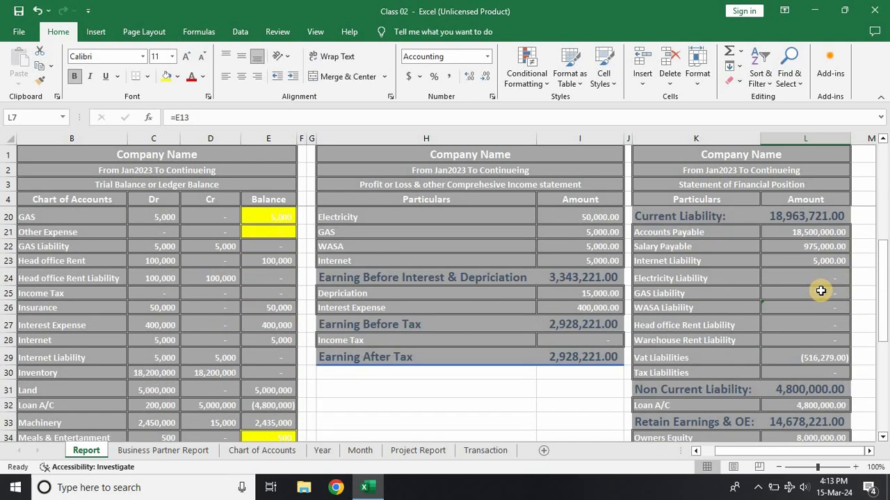
{"action": "scroll", "coordinate": [821, 290], "scroll_direction": "down", "scroll_amount": 1}
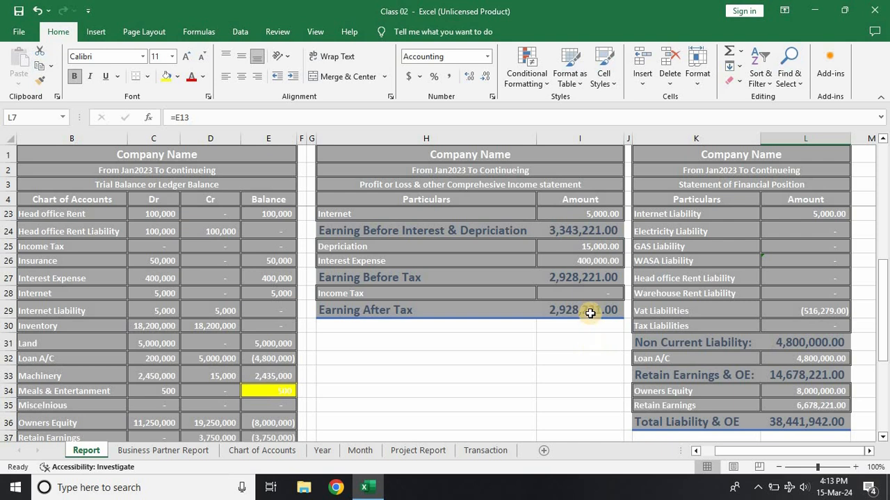
{"action": "left_click", "coordinate": [589, 313]}
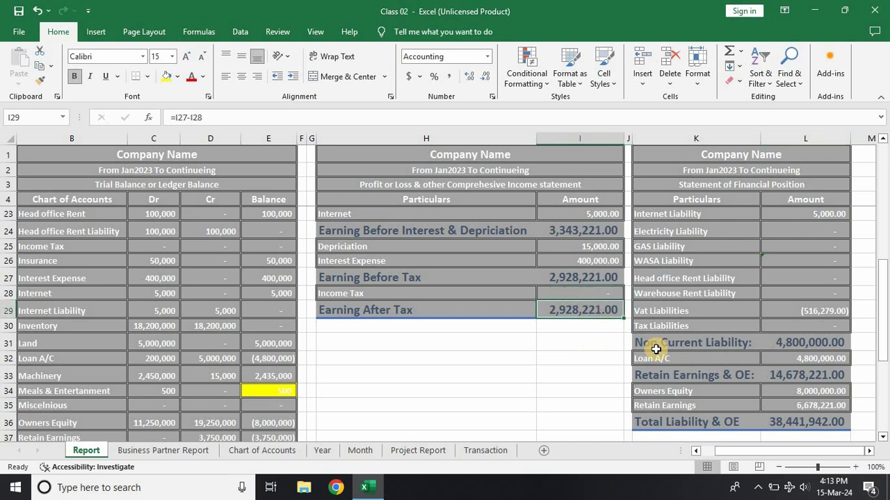
{"action": "double_click", "coordinate": [794, 407]}
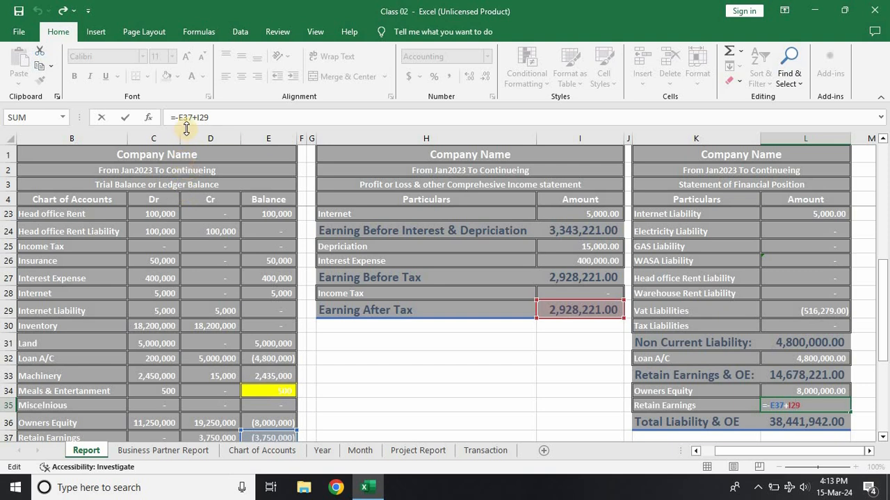
{"action": "key", "text": "Return"}
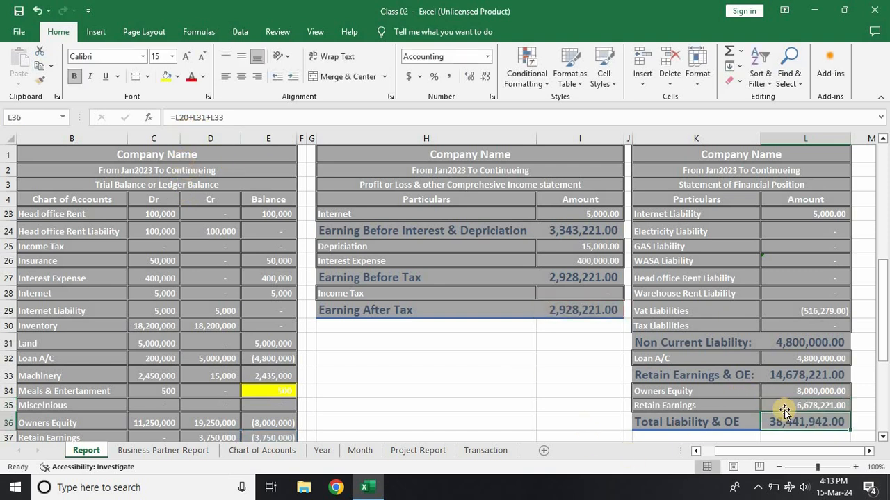
{"action": "left_click", "coordinate": [786, 404]}
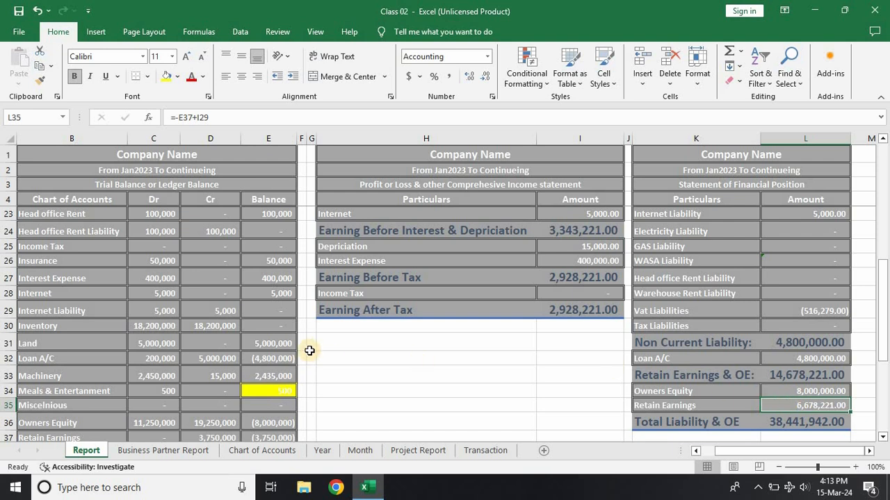
Step: Check the Retain Earnings balance in the trial balance and the cell reference behind Owners Equity
{"action": "scroll", "coordinate": [310, 350], "scroll_direction": "down", "scroll_amount": 2}
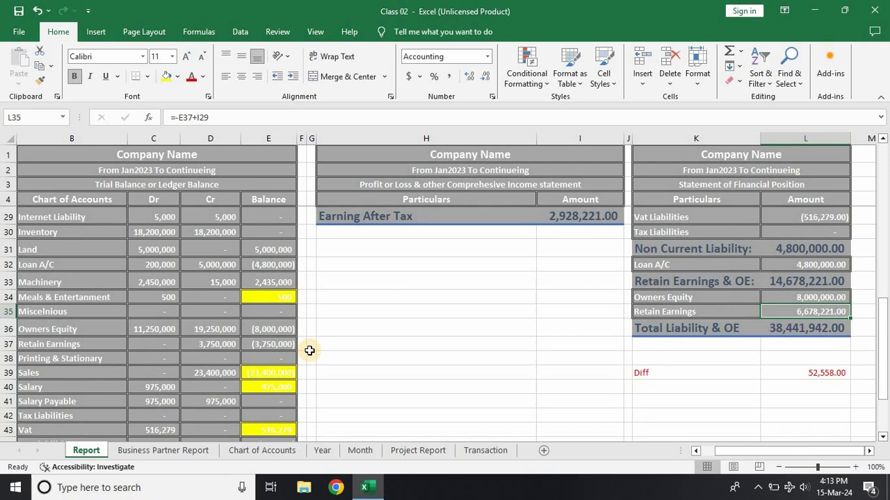
{"action": "left_click", "coordinate": [270, 345]}
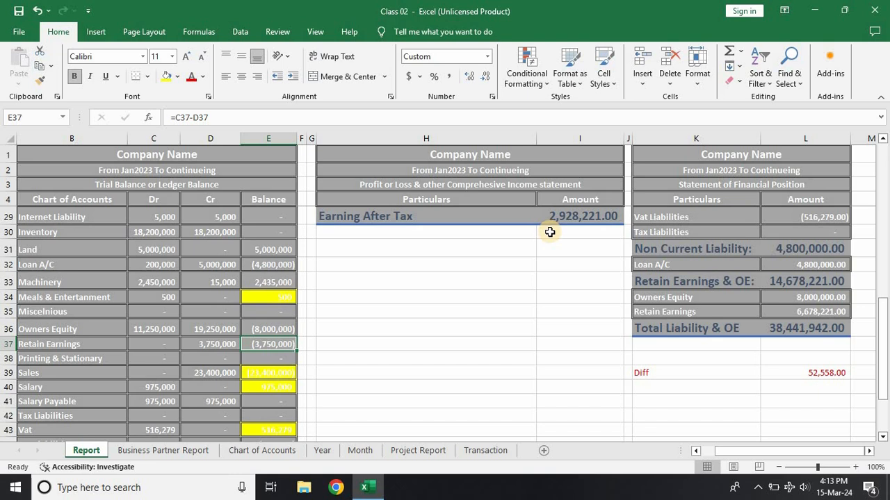
{"action": "left_click", "coordinate": [815, 299]}
{"action": "double_click", "coordinate": [815, 299]}
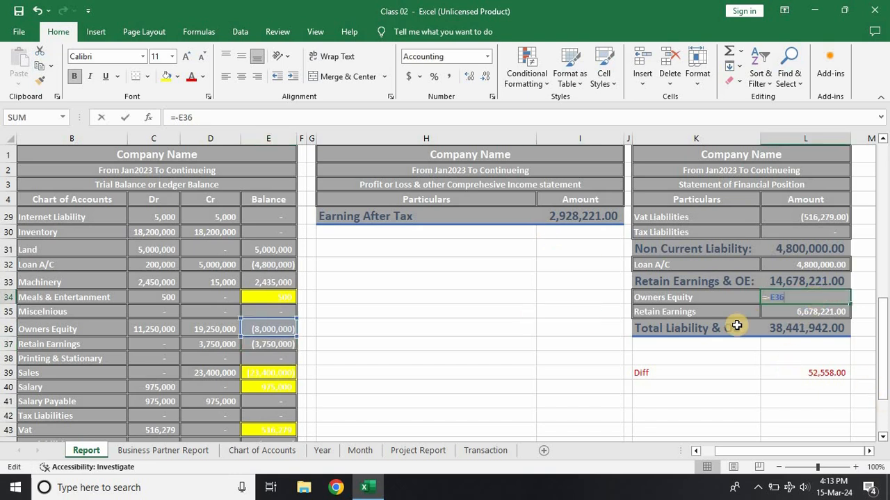
{"action": "key", "text": "Return"}
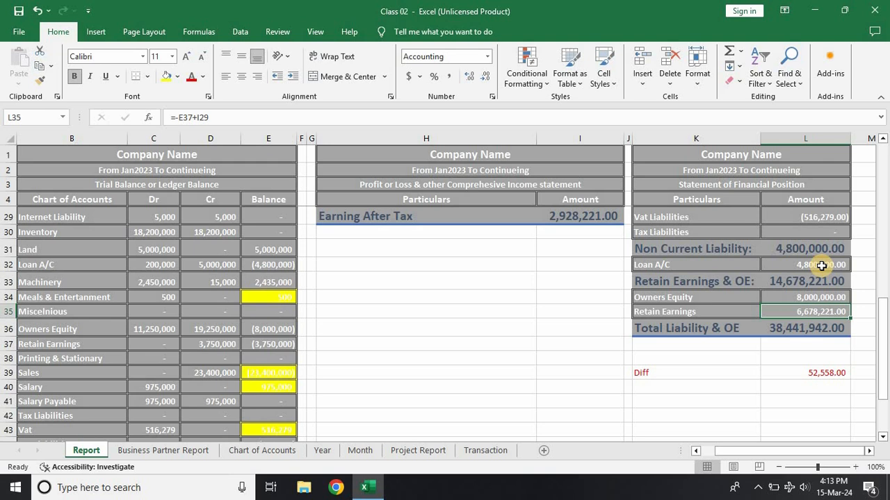
Step: Check the cell reference behind the Loan A/C amount under Non Current Liability
{"action": "left_click", "coordinate": [821, 266]}
{"action": "scroll", "coordinate": [812, 292], "scroll_direction": "up", "scroll_amount": 1}
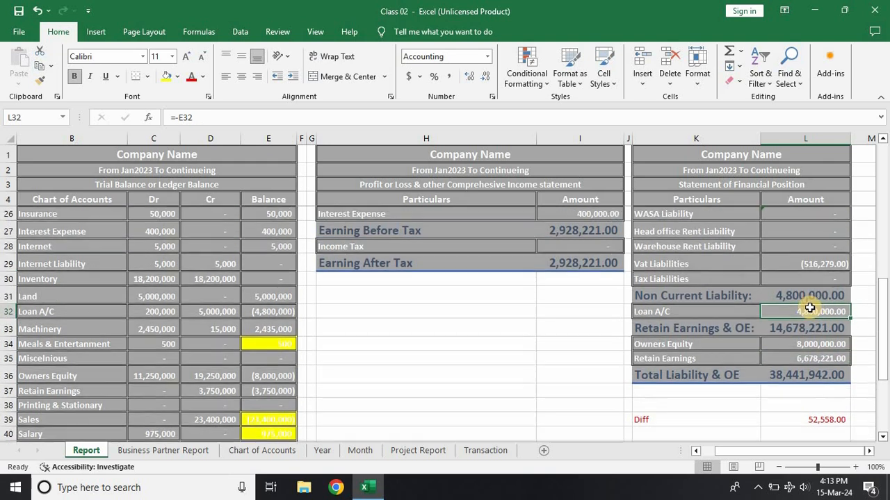
{"action": "double_click", "coordinate": [810, 309]}
{"action": "key", "text": "Return"}
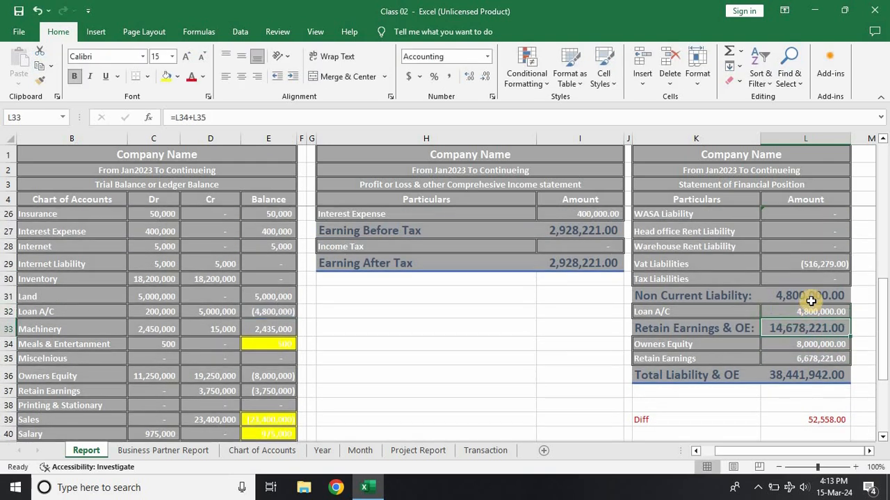
Step: Review the Profit or Loss statement and inspect the Interest Expense and Earning Before Tax formulas
{"action": "scroll", "coordinate": [364, 299], "scroll_direction": "up", "scroll_amount": 4}
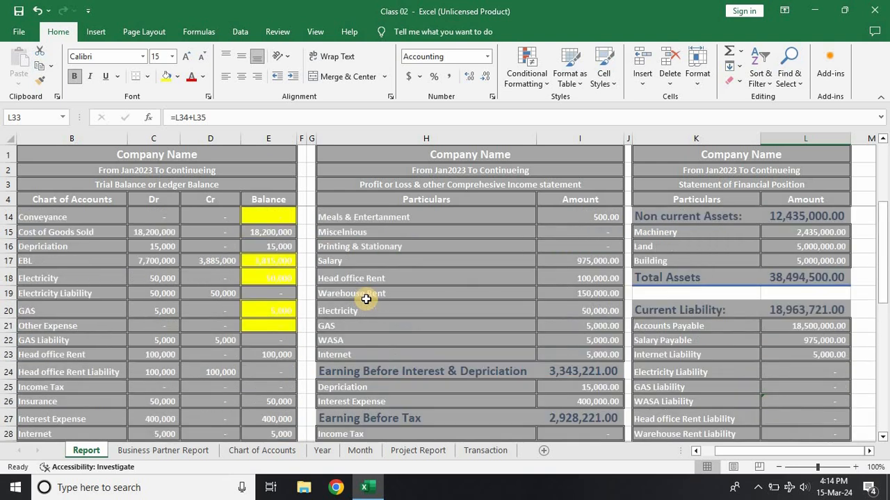
{"action": "scroll", "coordinate": [366, 299], "scroll_direction": "up", "scroll_amount": 3}
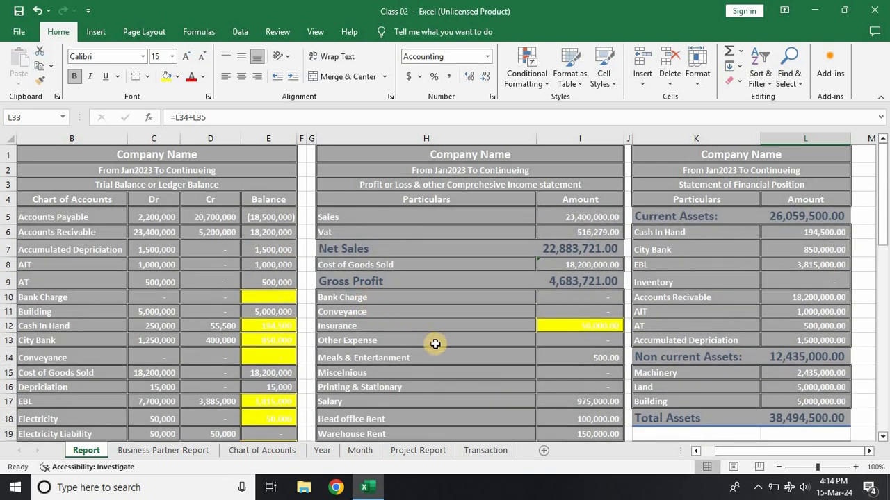
{"action": "scroll", "coordinate": [435, 344], "scroll_direction": "down", "scroll_amount": 2}
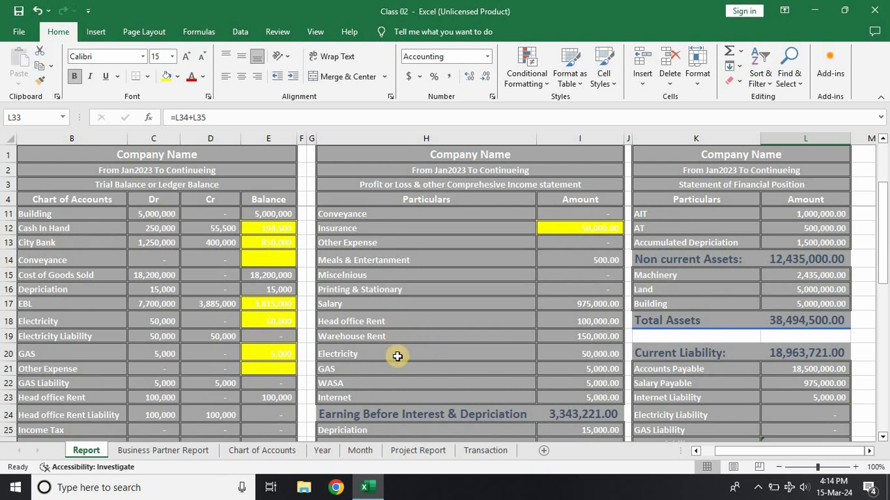
{"action": "scroll", "coordinate": [396, 356], "scroll_direction": "up", "scroll_amount": 2}
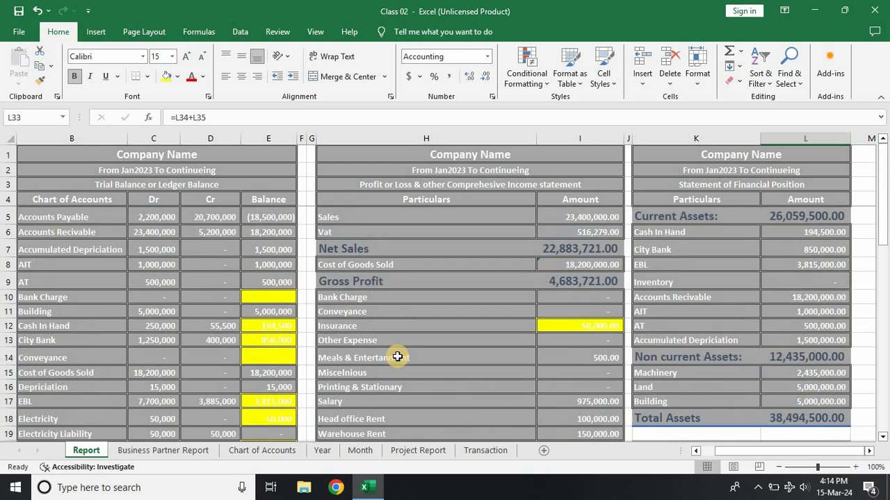
{"action": "scroll", "coordinate": [398, 360], "scroll_direction": "down", "scroll_amount": 2}
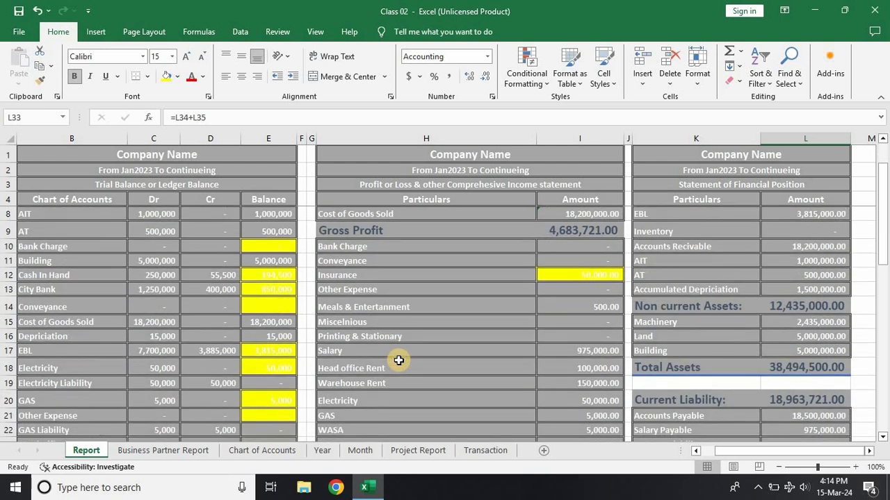
{"action": "scroll", "coordinate": [398, 360], "scroll_direction": "down", "scroll_amount": 2}
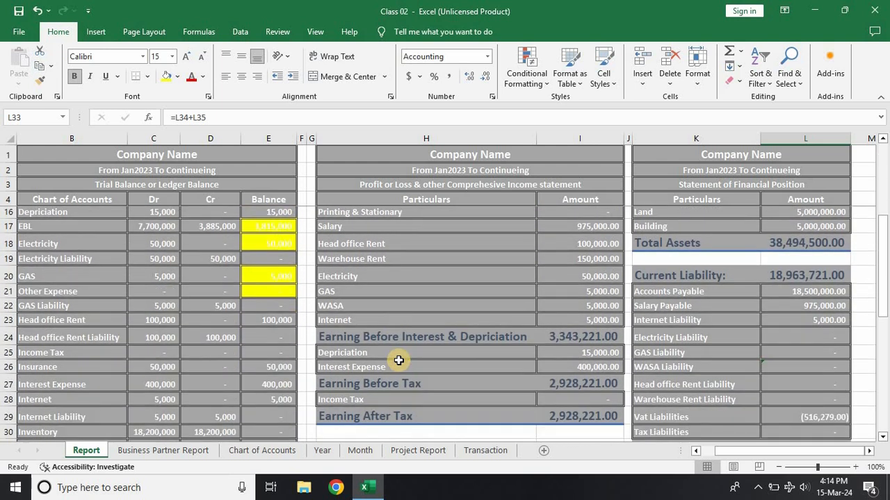
{"action": "left_click", "coordinate": [588, 358]}
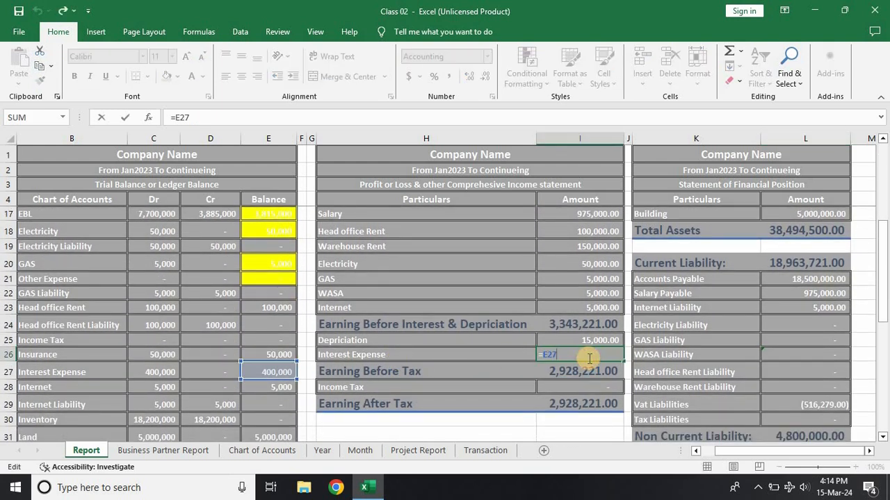
{"action": "left_click", "coordinate": [584, 369]}
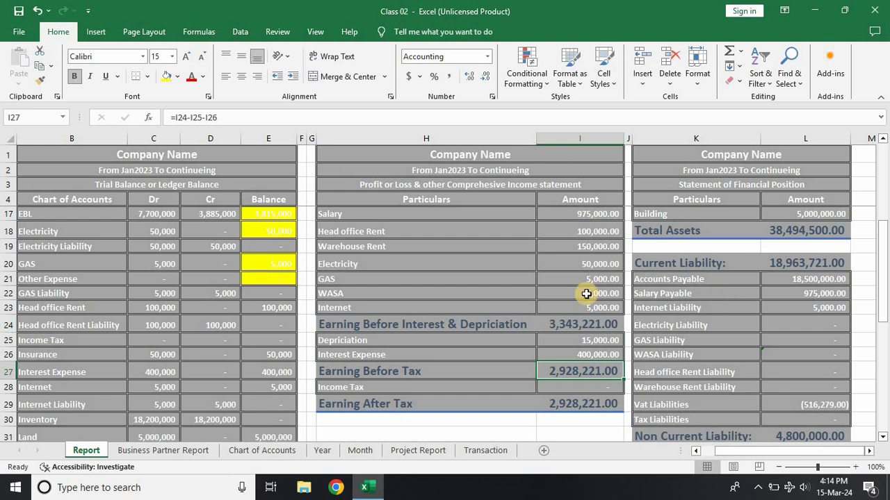
Step: Review the liability section of the Statement of Financial Position and inspect the Salary Payable formula
{"action": "scroll", "coordinate": [802, 331], "scroll_direction": "down", "scroll_amount": 1}
{"action": "scroll", "coordinate": [802, 328], "scroll_direction": "down", "scroll_amount": 3}
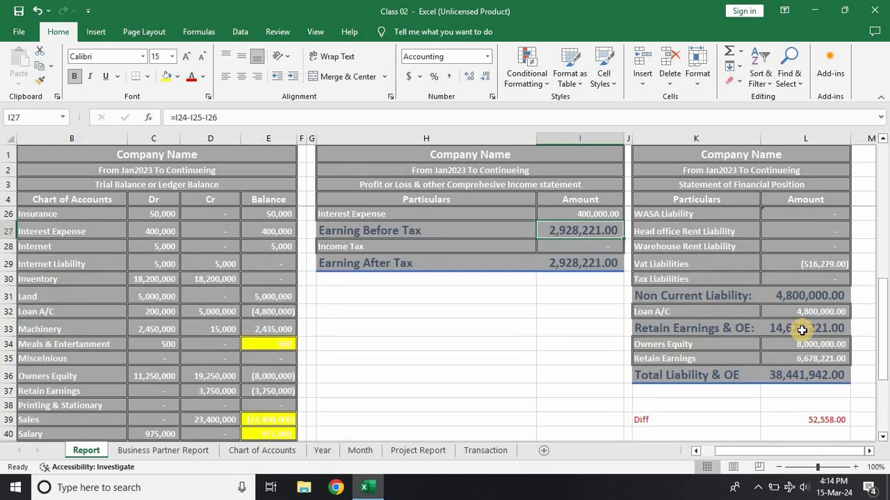
{"action": "scroll", "coordinate": [801, 327], "scroll_direction": "up", "scroll_amount": 3}
{"action": "left_click", "coordinate": [816, 248]}
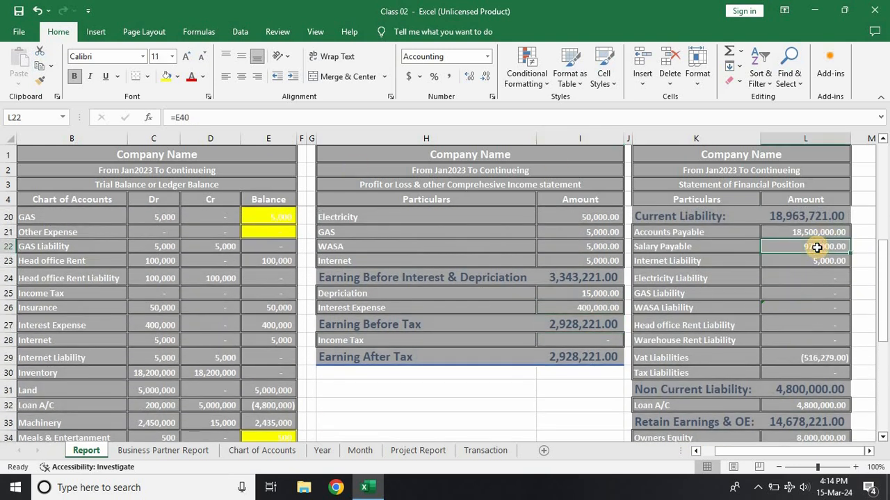
{"action": "scroll", "coordinate": [817, 248], "scroll_direction": "up", "scroll_amount": 1}
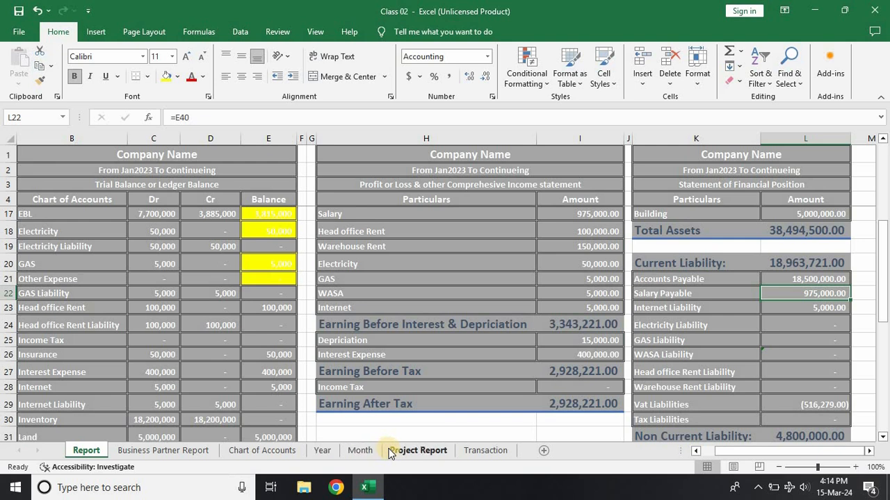
{"action": "scroll", "coordinate": [616, 389], "scroll_direction": "down", "scroll_amount": 3}
{"action": "scroll", "coordinate": [616, 389], "scroll_direction": "up", "scroll_amount": 3}
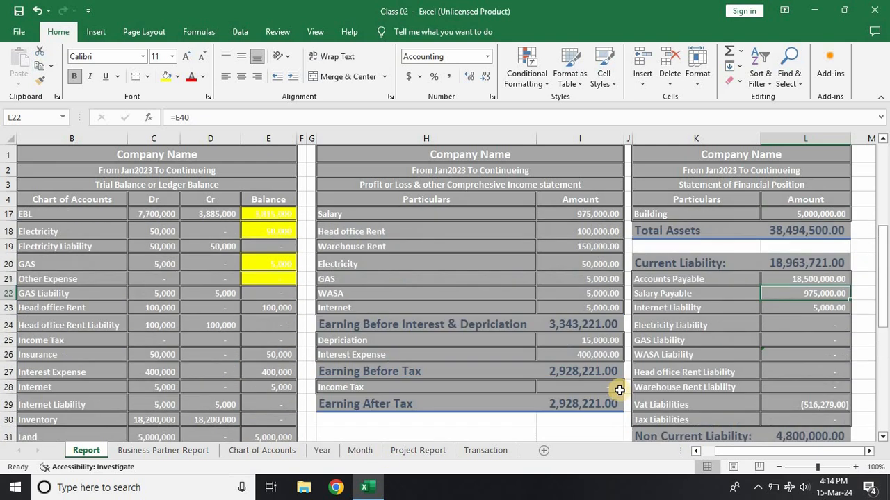
Step: Examine the February salary payment entry in the Transaction journal, comparing the Salary Payable debit with the EBL credit
{"action": "left_click", "coordinate": [470, 451]}
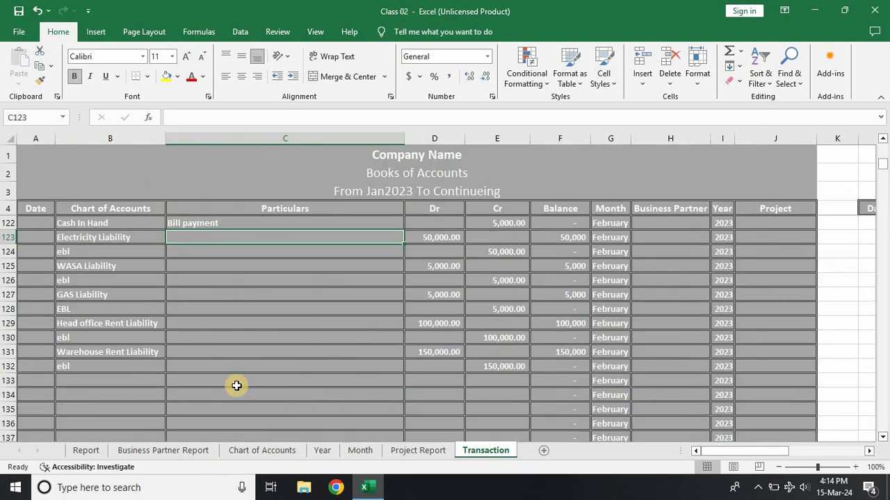
{"action": "scroll", "coordinate": [96, 296], "scroll_direction": "up", "scroll_amount": 3}
{"action": "scroll", "coordinate": [95, 304], "scroll_direction": "down", "scroll_amount": 1}
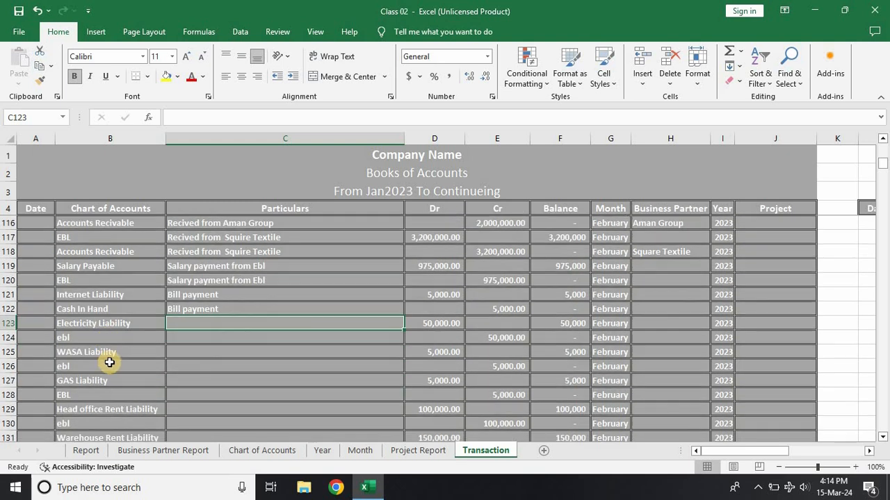
{"action": "left_click", "coordinate": [139, 268]}
{"action": "left_click", "coordinate": [410, 267]}
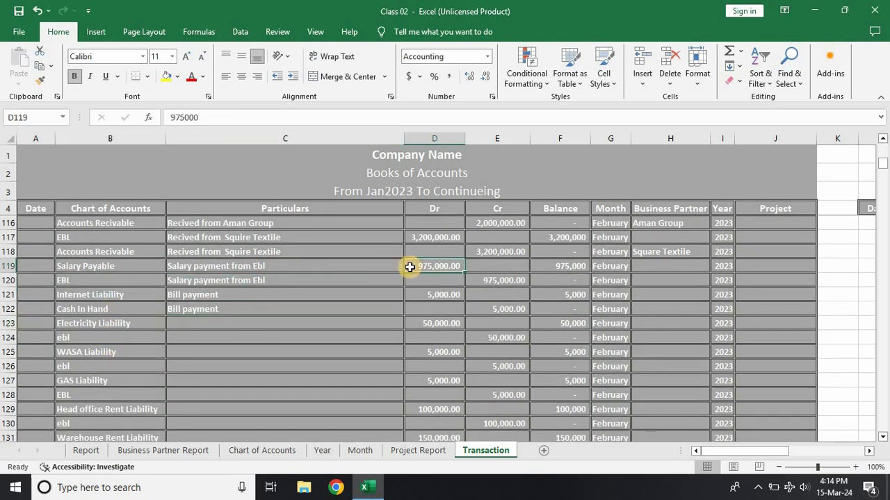
{"action": "left_click", "coordinate": [91, 285]}
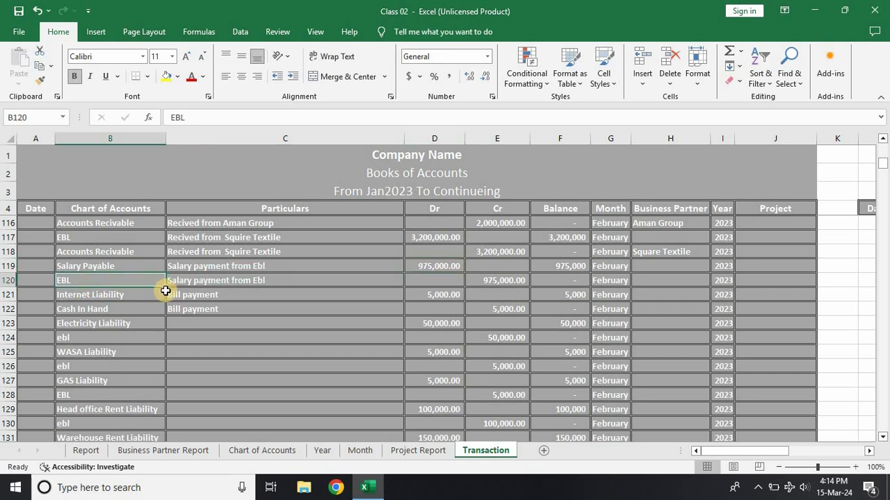
{"action": "left_click", "coordinate": [497, 284]}
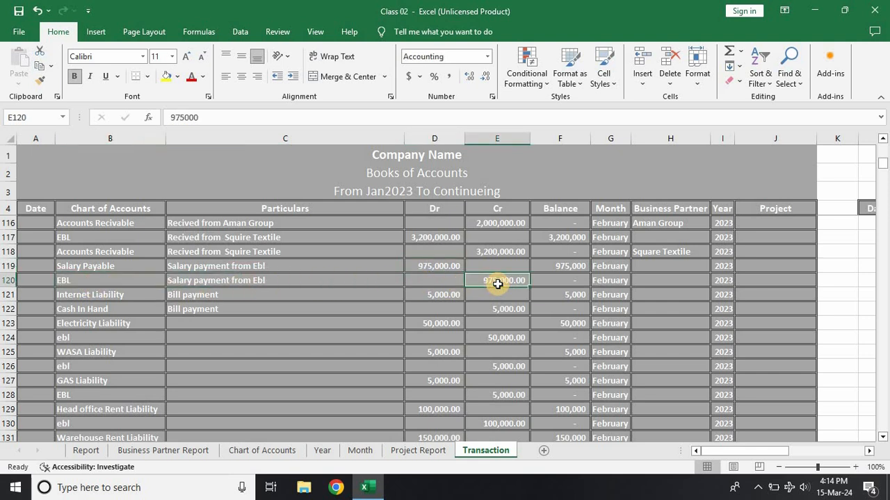
{"action": "left_click", "coordinate": [388, 266]}
{"action": "left_click", "coordinate": [439, 268]}
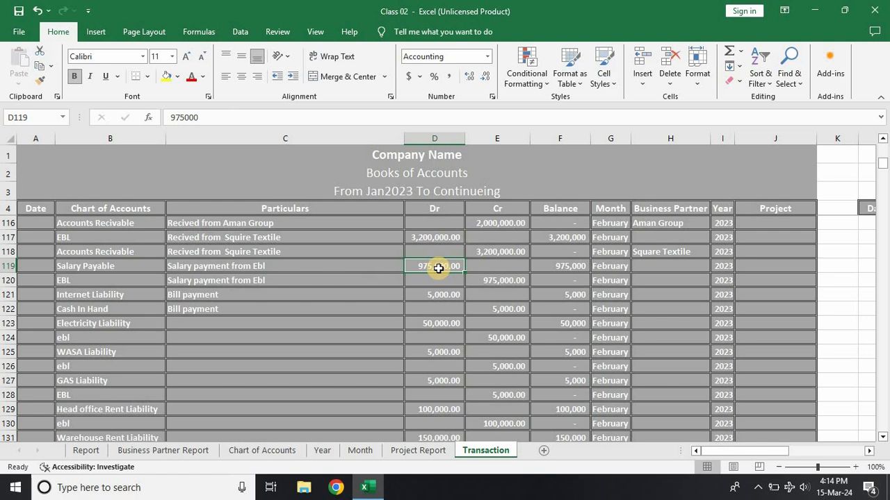
Step: Set the Salary Payable debit and the EBL credit of the February salary payment to 0 in the Transaction journal
{"action": "type", "text": "0"}
{"action": "left_click", "coordinate": [489, 282]}
{"action": "type", "text": "0"}
{"action": "left_click", "coordinate": [376, 307]}
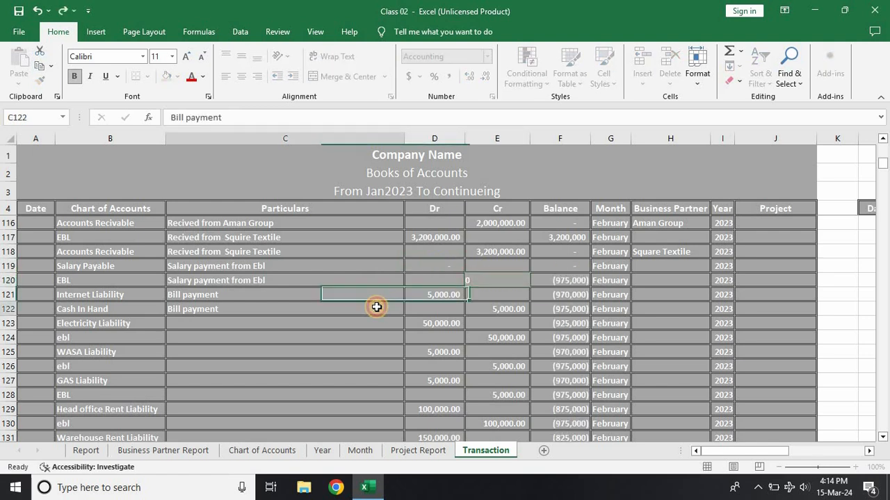
Step: Correct the Salary Payable amount in the Report's Statement of Financial Position to the formula =-E41
{"action": "left_click", "coordinate": [86, 451]}
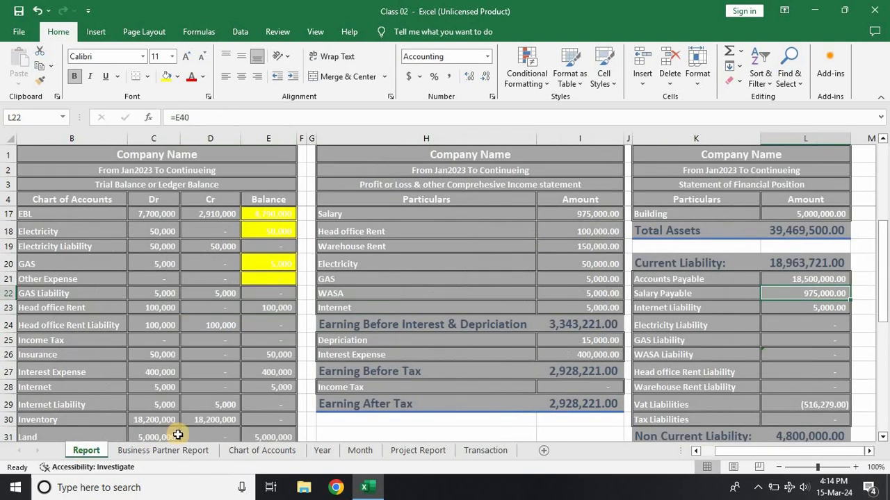
{"action": "double_click", "coordinate": [812, 294]}
{"action": "scroll", "coordinate": [251, 365], "scroll_direction": "down", "scroll_amount": 6}
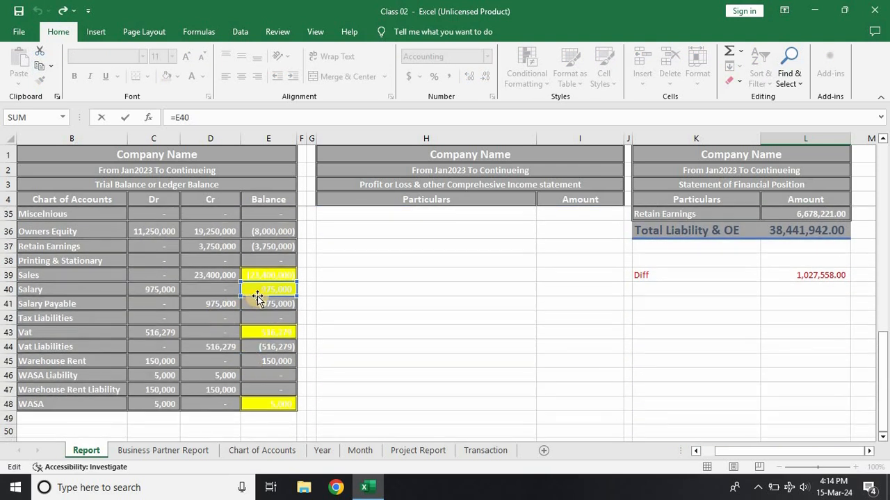
{"action": "key", "text": "Return"}
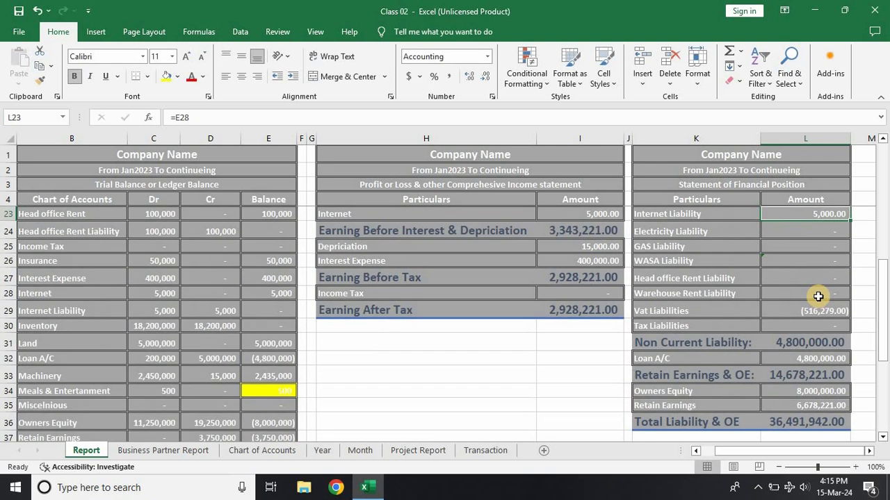
{"action": "scroll", "coordinate": [818, 296], "scroll_direction": "up", "scroll_amount": 2}
{"action": "left_click", "coordinate": [800, 292]}
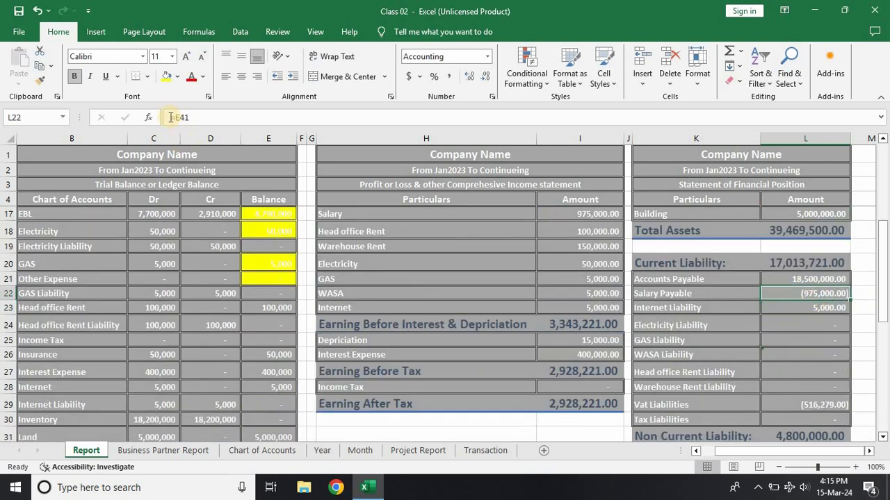
{"action": "left_click", "coordinate": [178, 118]}
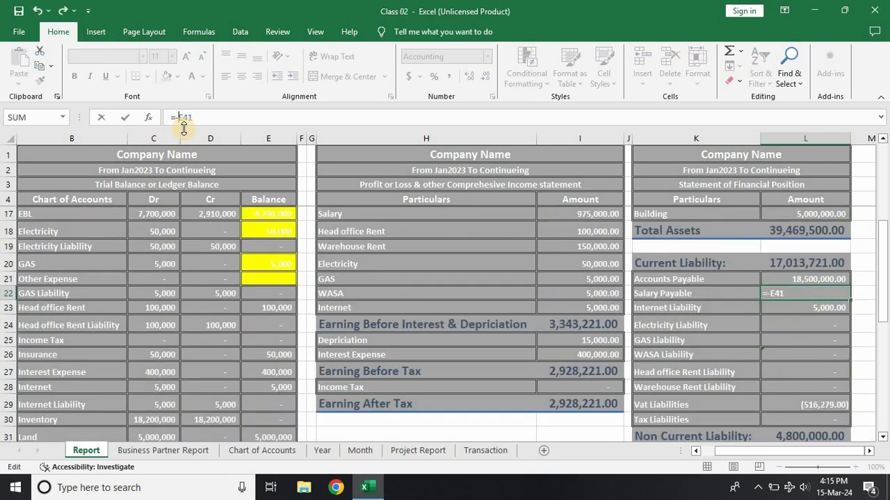
{"action": "key", "text": "Return"}
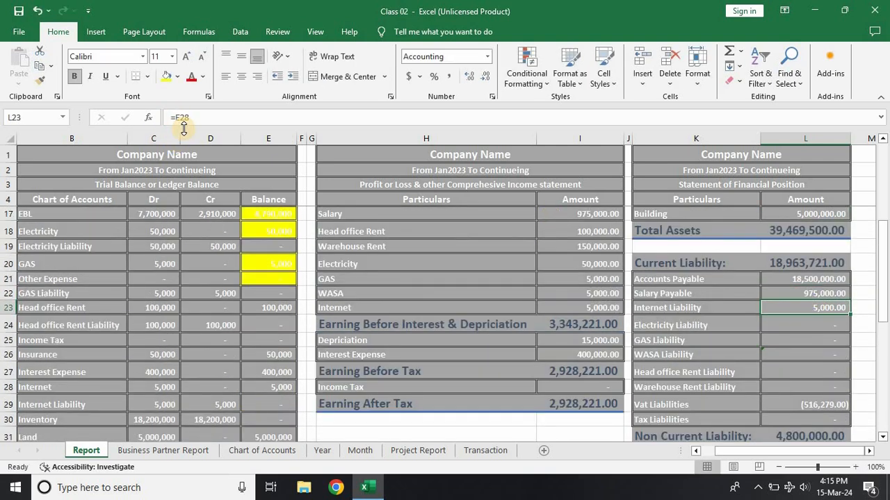
Step: Enter 975,000 as the Salary Payable debit and the EBL credit of the February salary payment in the Transaction journal
{"action": "left_click", "coordinate": [486, 451]}
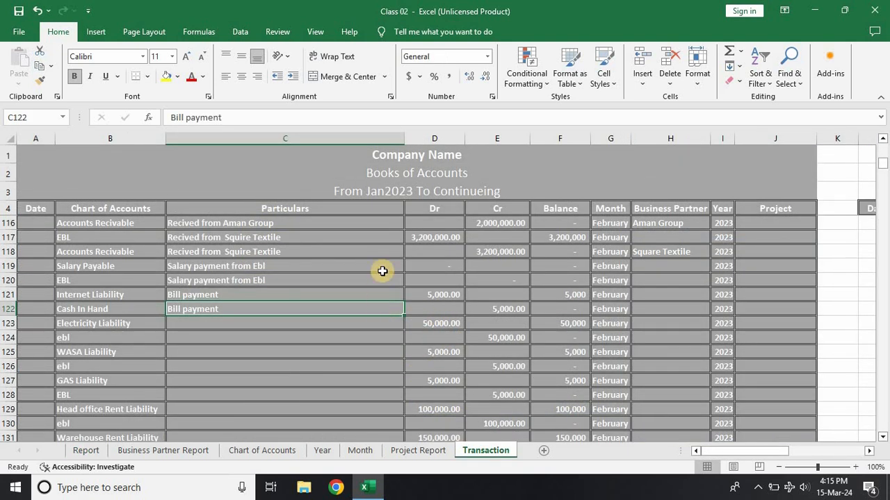
{"action": "left_click", "coordinate": [437, 269]}
{"action": "type", "text": "9"}
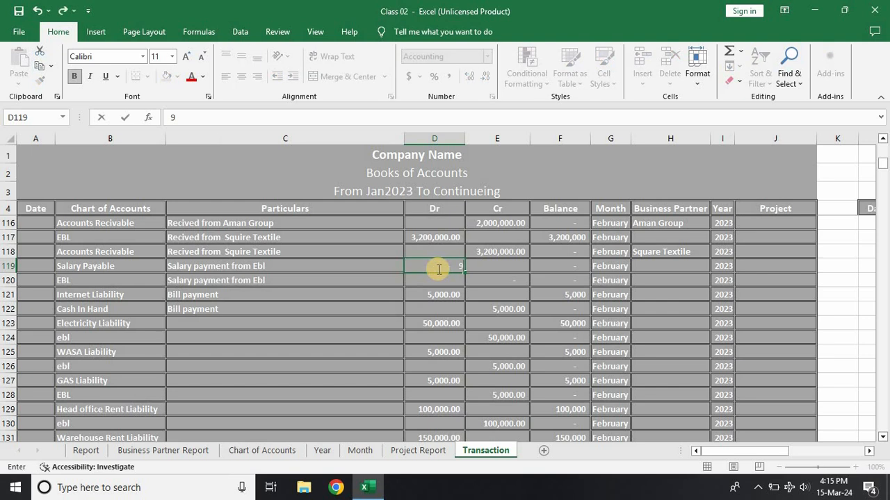
{"action": "type", "text": "75,000"}
{"action": "key", "text": "Return"}
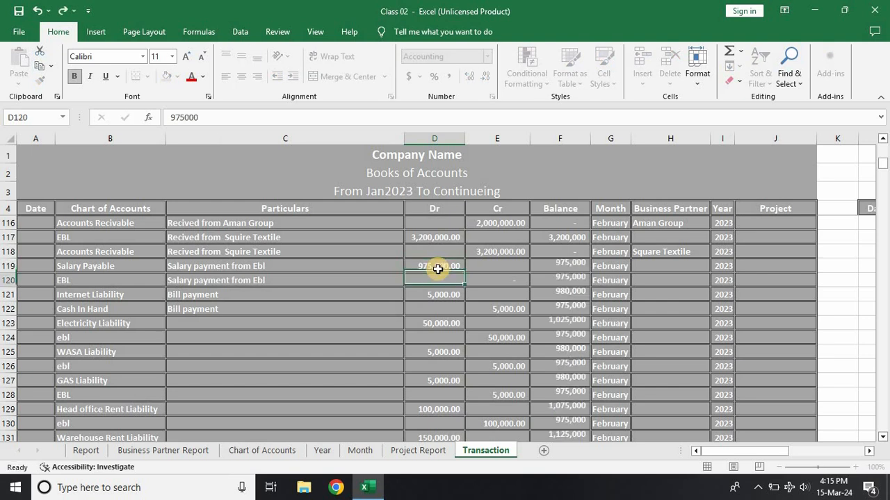
{"action": "key", "text": "Right"}
{"action": "type", "text": "97"}
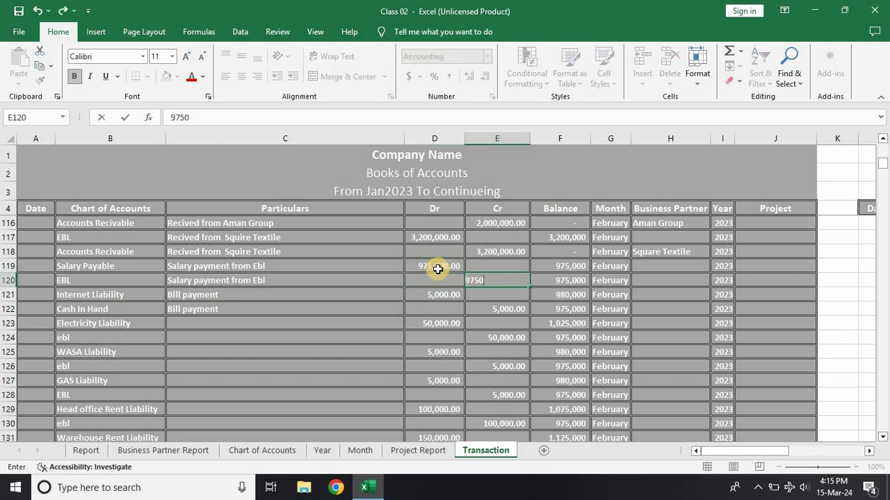
{"action": "key", "text": "Return"}
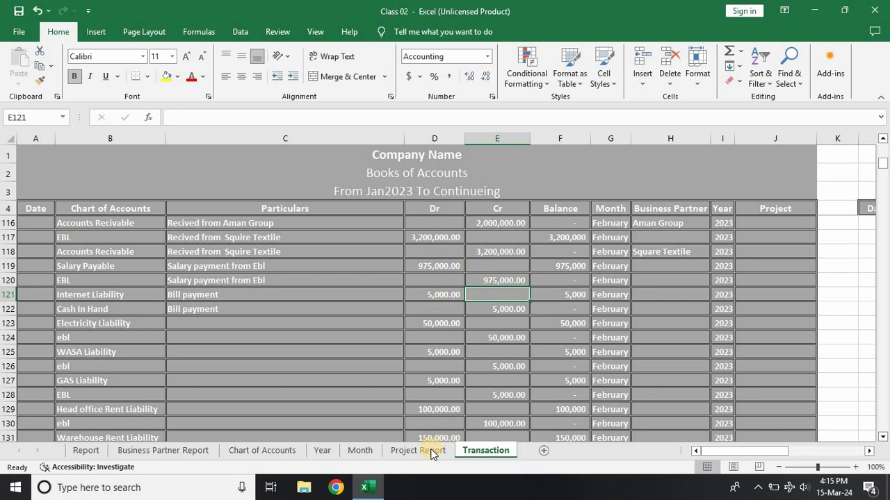
Step: Repoint the Internet Liability amount in the Report's Statement of Financial Position to the Internet Liability balance in E29
{"action": "left_click", "coordinate": [86, 452]}
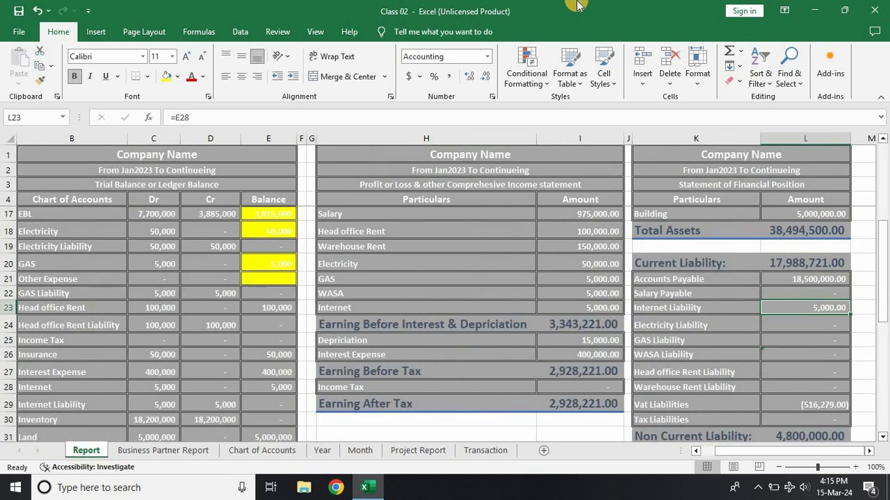
{"action": "double_click", "coordinate": [813, 307]}
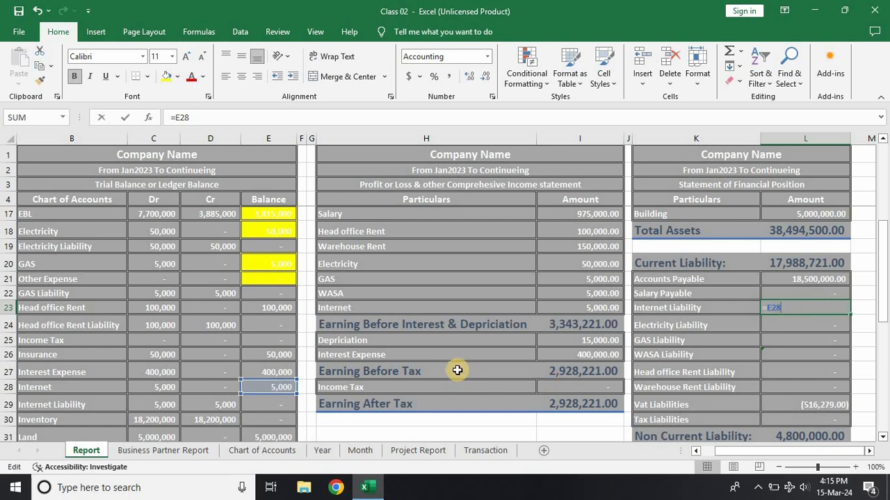
{"action": "left_click", "coordinate": [269, 406]}
{"action": "key", "text": "Return"}
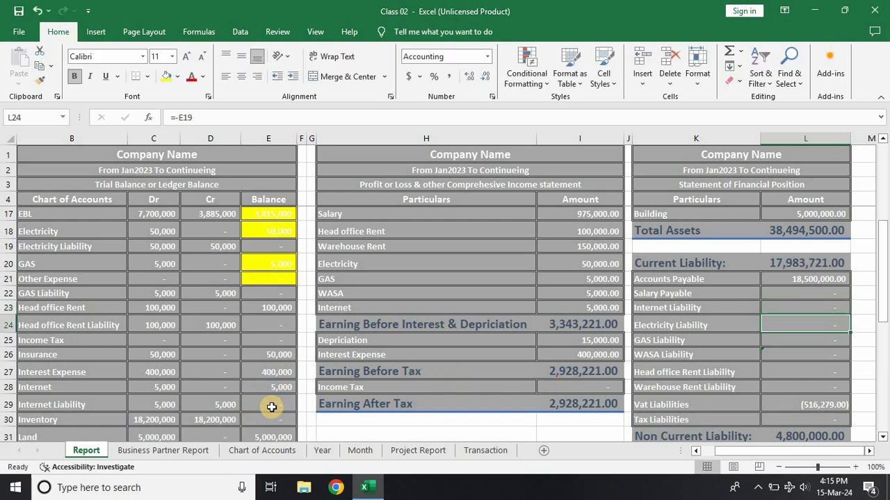
Step: Reverse the sign of the Vat Liabilities amount in the Statement of Financial Position with the formula =-E44
{"action": "scroll", "coordinate": [277, 411], "scroll_direction": "down", "scroll_amount": 5}
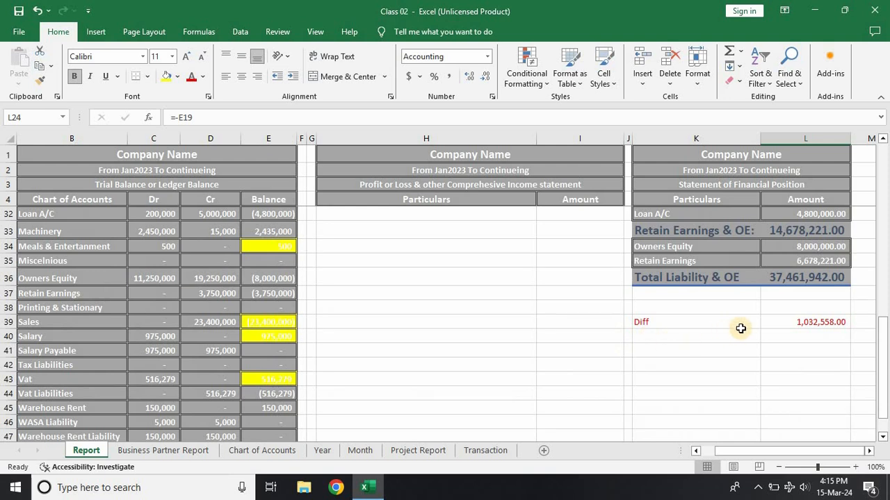
{"action": "scroll", "coordinate": [755, 327], "scroll_direction": "up", "scroll_amount": 1}
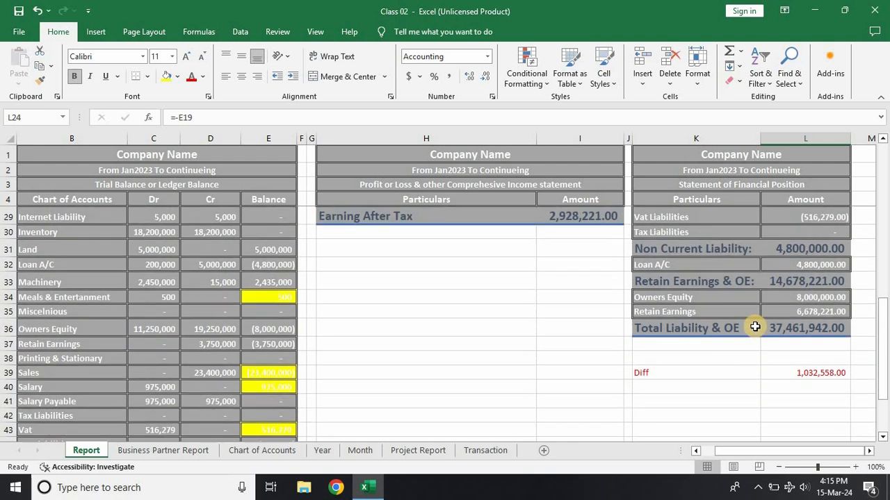
{"action": "left_click", "coordinate": [773, 217]}
{"action": "key", "text": "F2"}
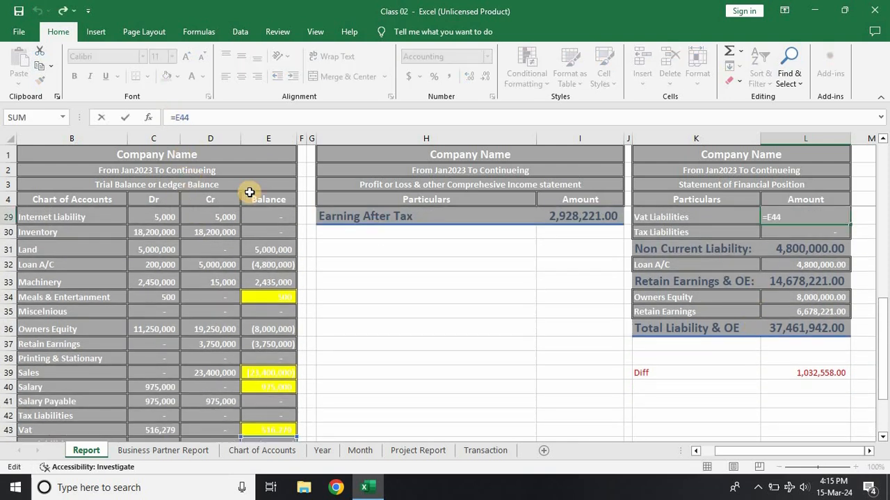
{"action": "key", "text": "Return"}
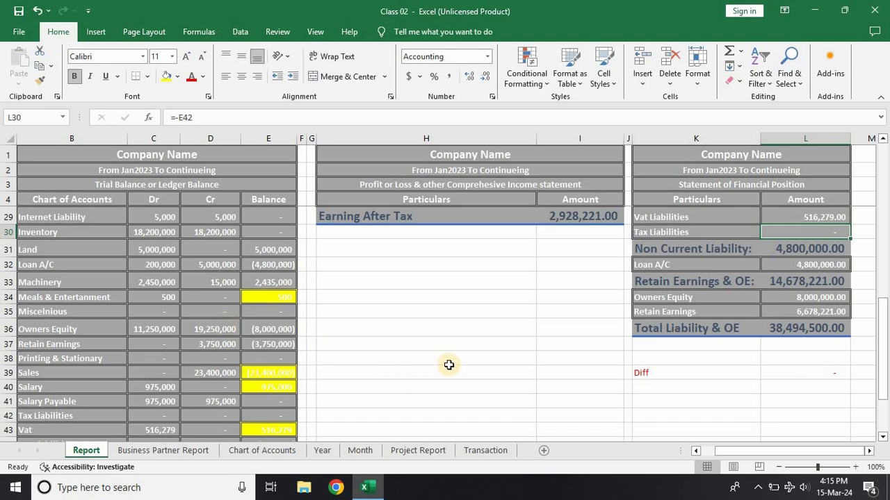
{"action": "scroll", "coordinate": [448, 365], "scroll_direction": "up", "scroll_amount": 2}
Step: Add a Vat Liabilities entry with a debit of 516,279 in row 133 of the Transaction journal
{"action": "left_click", "coordinate": [486, 452]}
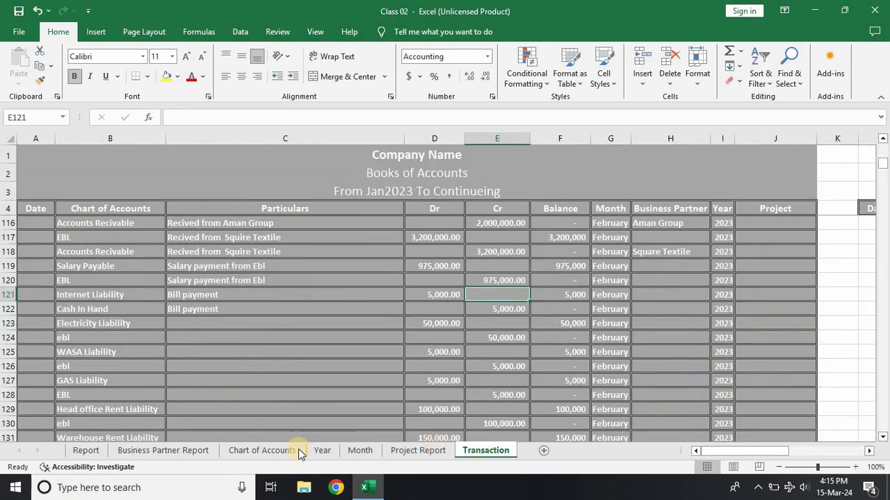
{"action": "scroll", "coordinate": [259, 370], "scroll_direction": "down", "scroll_amount": 4}
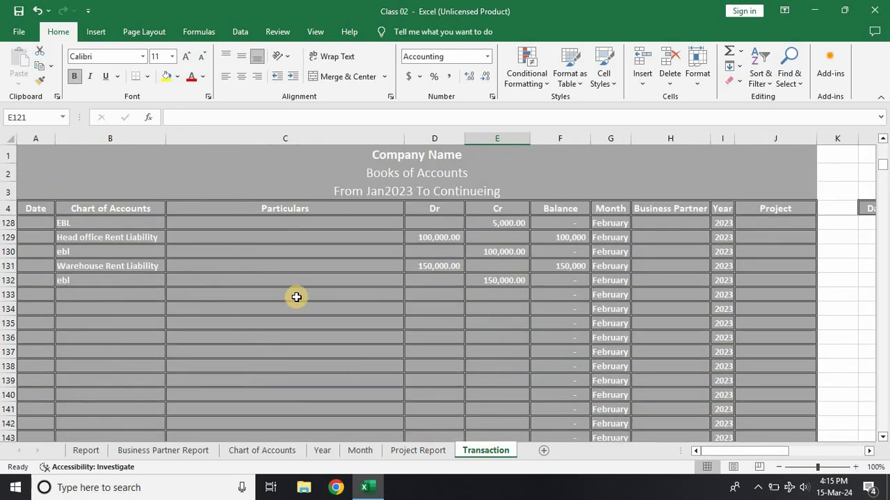
{"action": "scroll", "coordinate": [103, 286], "scroll_direction": "up", "scroll_amount": 1}
{"action": "scroll", "coordinate": [103, 286], "scroll_direction": "down", "scroll_amount": 1}
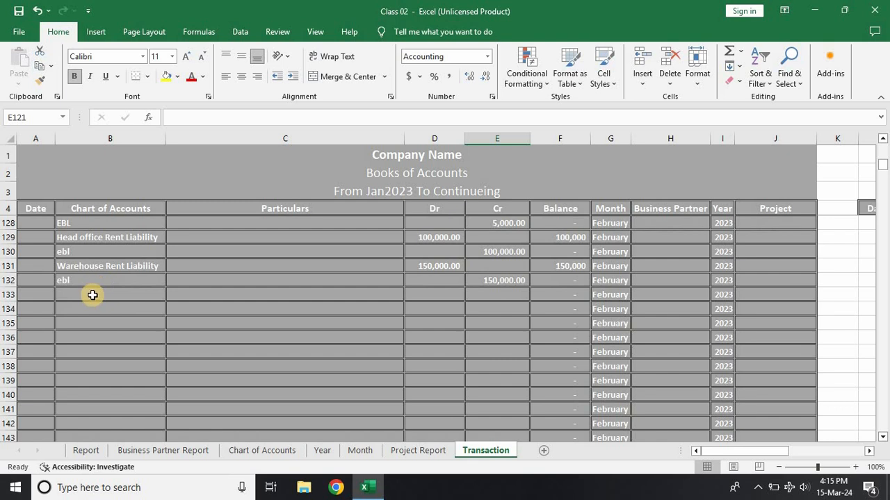
{"action": "left_click", "coordinate": [93, 294]}
{"action": "type", "text": "vat"}
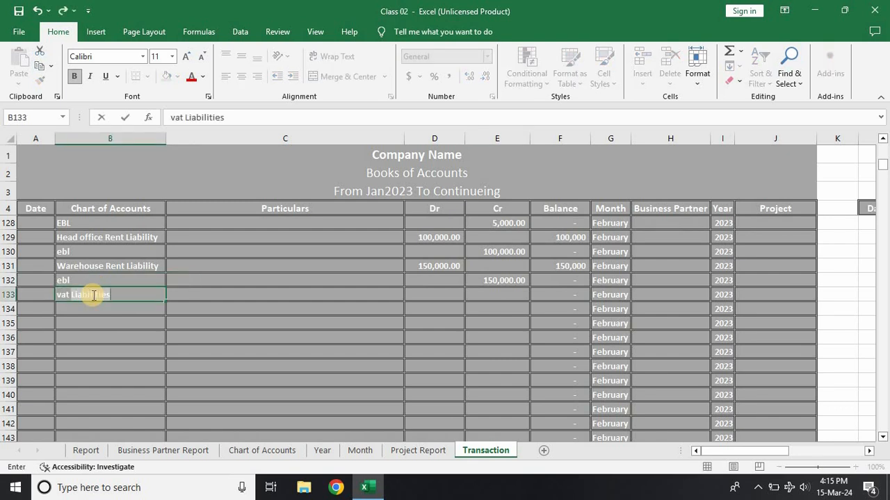
{"action": "key", "text": "Tab"}
{"action": "key", "text": "Tab"}
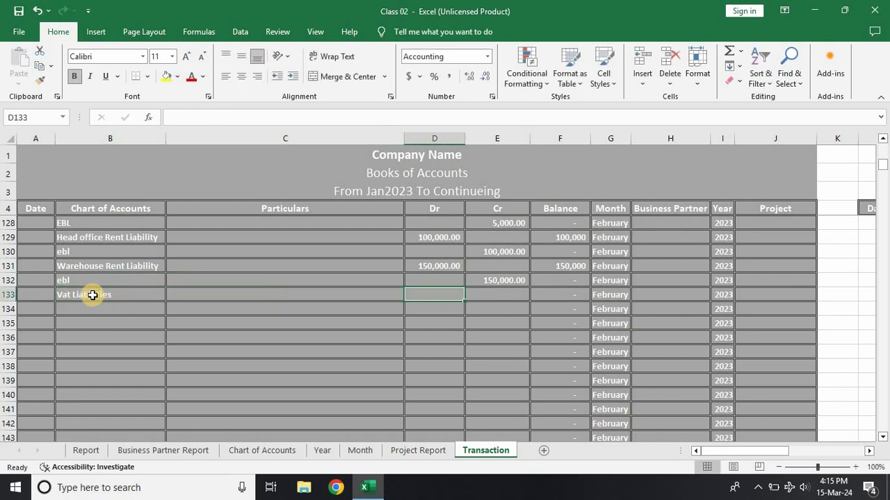
{"action": "type", "text": "516279"}
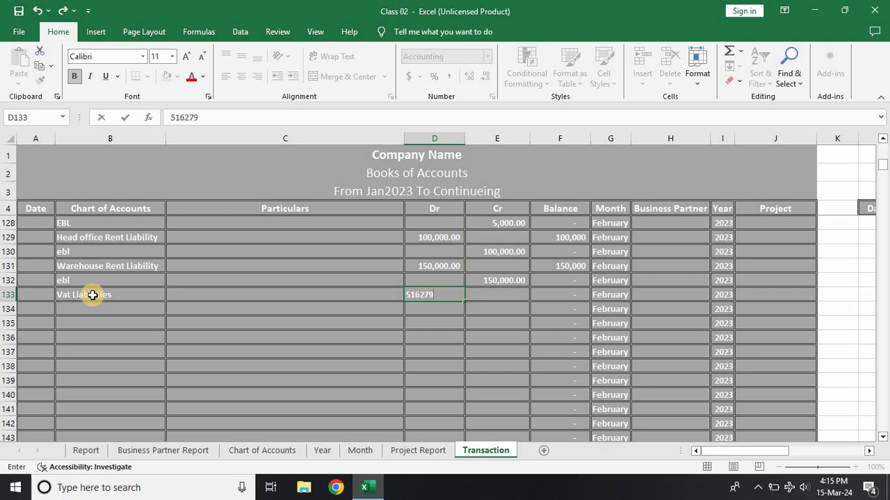
{"action": "key", "text": "Return"}
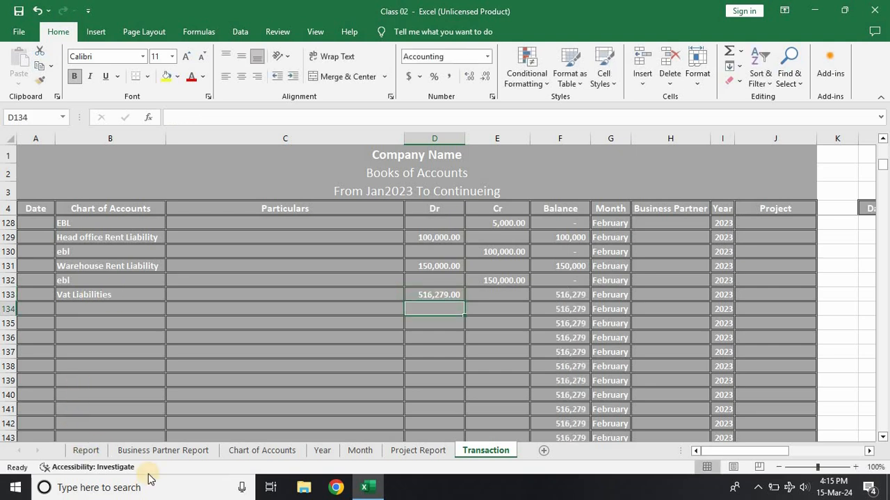
Step: Check the Vat Liabilities balance, its formula and the Diff amount on the Report sheet
{"action": "left_click", "coordinate": [86, 450]}
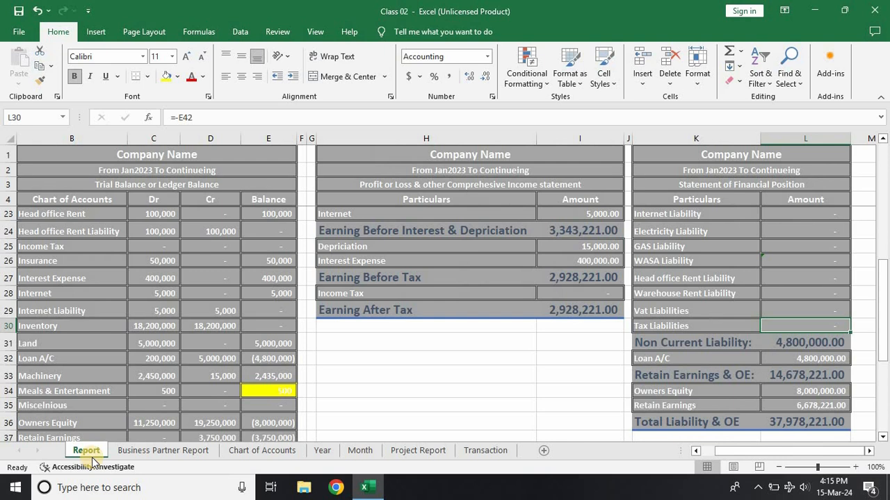
{"action": "scroll", "coordinate": [147, 405], "scroll_direction": "down", "scroll_amount": 2}
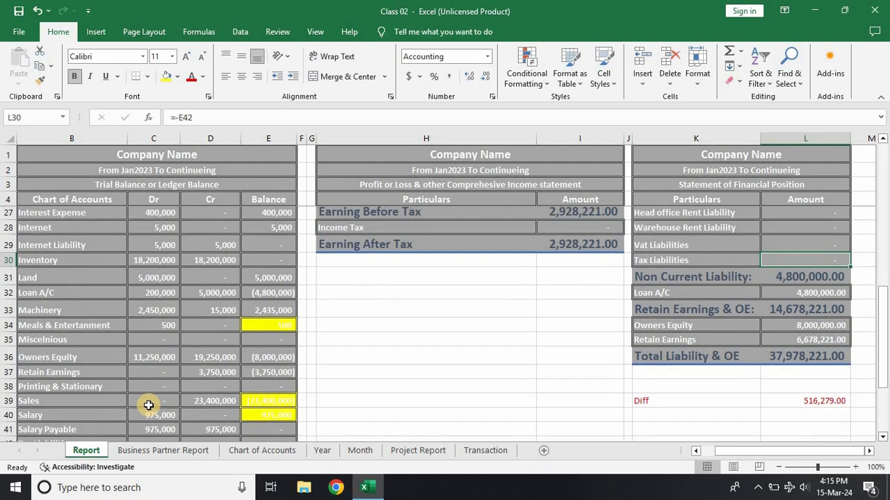
{"action": "scroll", "coordinate": [148, 405], "scroll_direction": "down", "scroll_amount": 1}
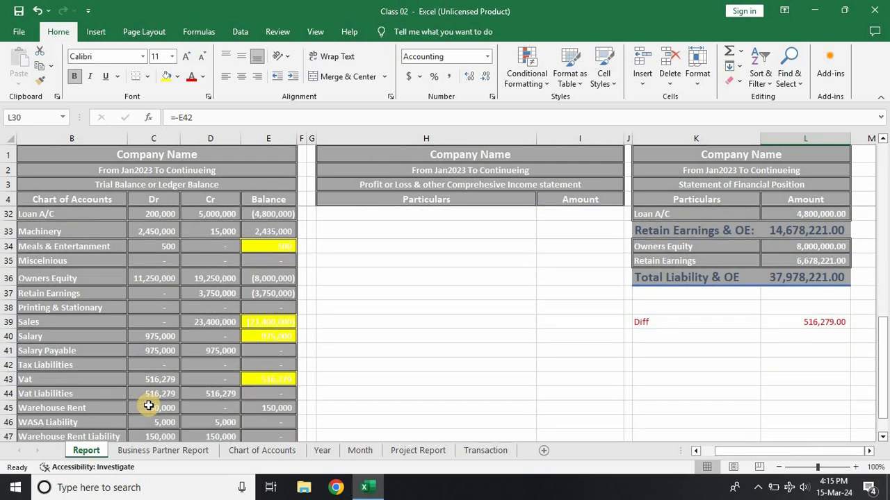
{"action": "scroll", "coordinate": [148, 405], "scroll_direction": "down", "scroll_amount": 2}
{"action": "scroll", "coordinate": [544, 232], "scroll_direction": "up", "scroll_amount": 5}
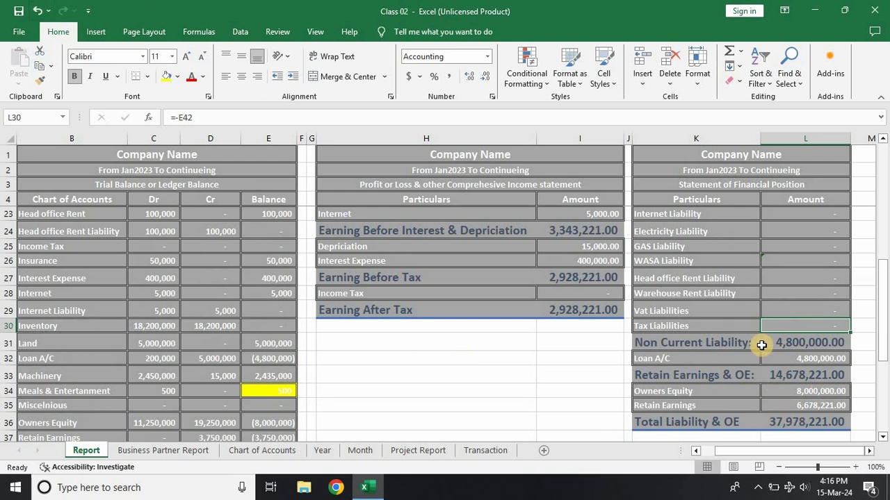
{"action": "left_click", "coordinate": [772, 308]}
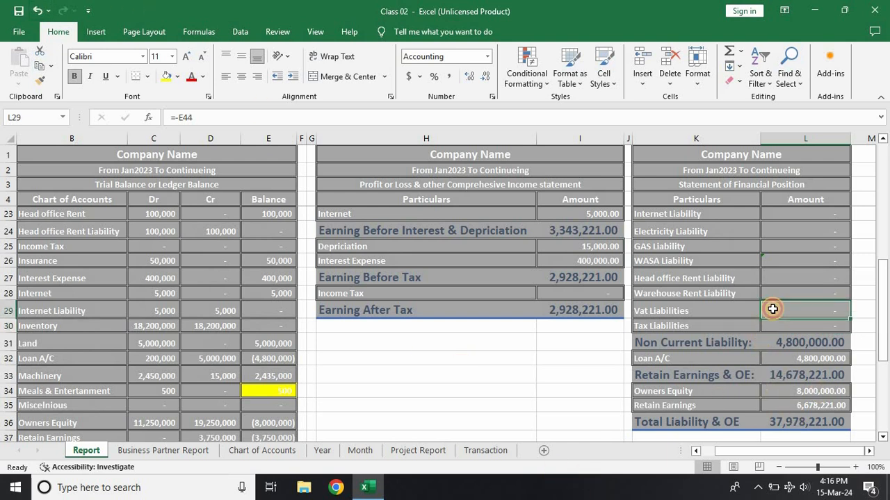
Step: Enter a credit of 500,000 in row 134 of the Transaction journal, below the Vat Liabilities debit
{"action": "left_click", "coordinate": [480, 450]}
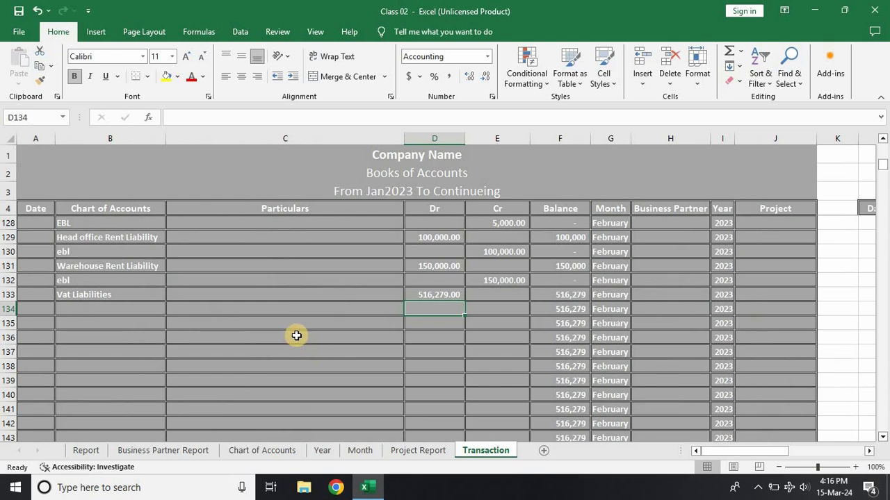
{"action": "left_click", "coordinate": [478, 310]}
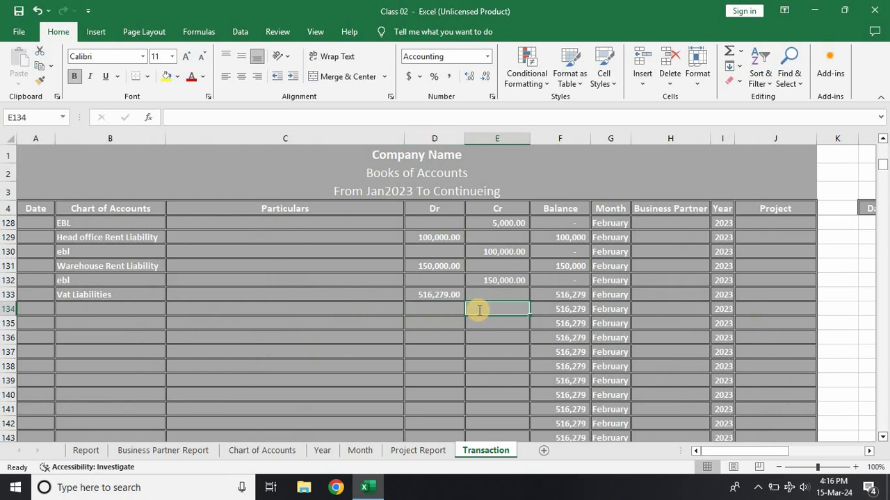
{"action": "type", "text": "500000"}
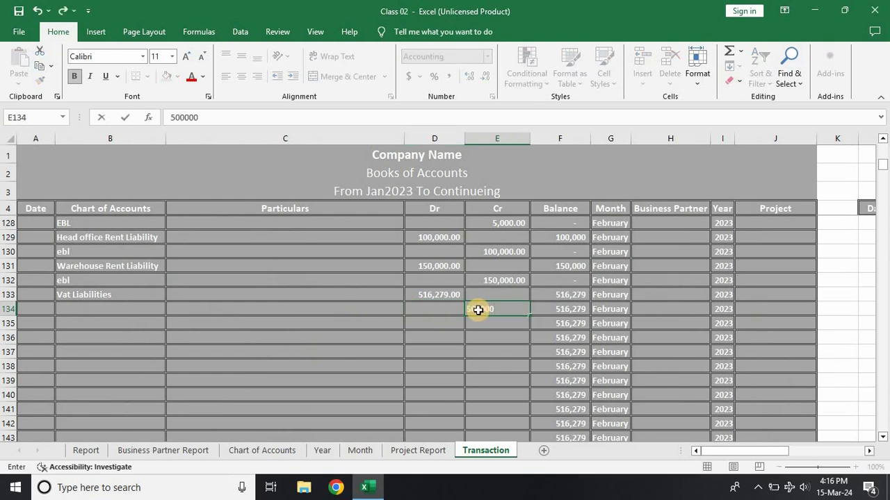
{"action": "key", "text": "Return"}
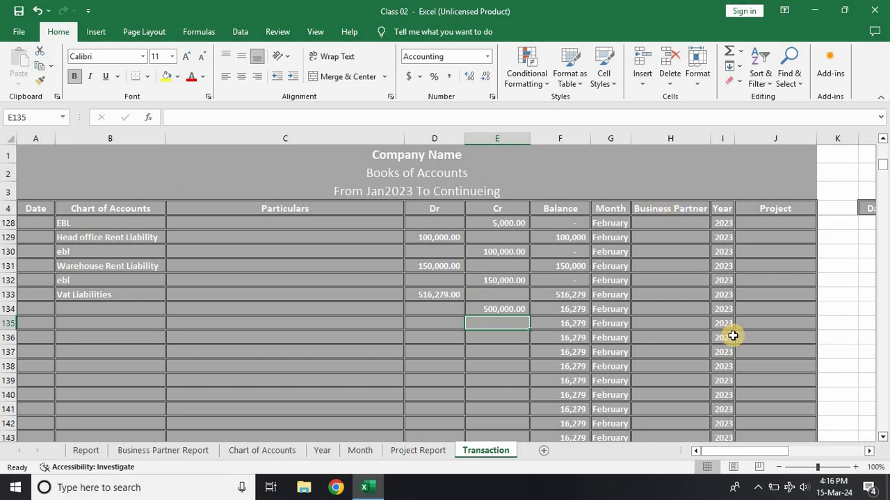
Step: Enter a credit of 16,279 in row 135 of the Transaction journal to settle the rest of the Vat Liabilities debit
{"action": "type", "text": "1"}
{"action": "type", "text": "6,279"}
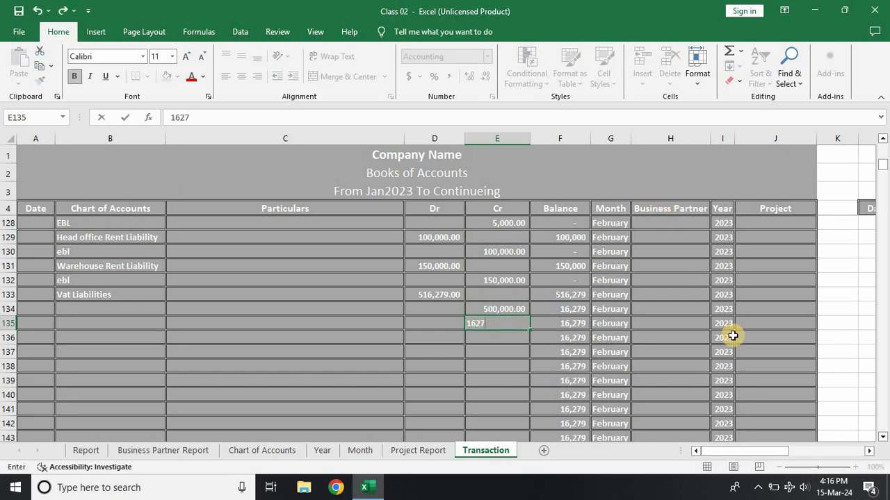
{"action": "key", "text": "Return"}
{"action": "key", "text": "Up"}
{"action": "key", "text": "Left"}
{"action": "key", "text": "Left"}
{"action": "key", "text": "Left"}
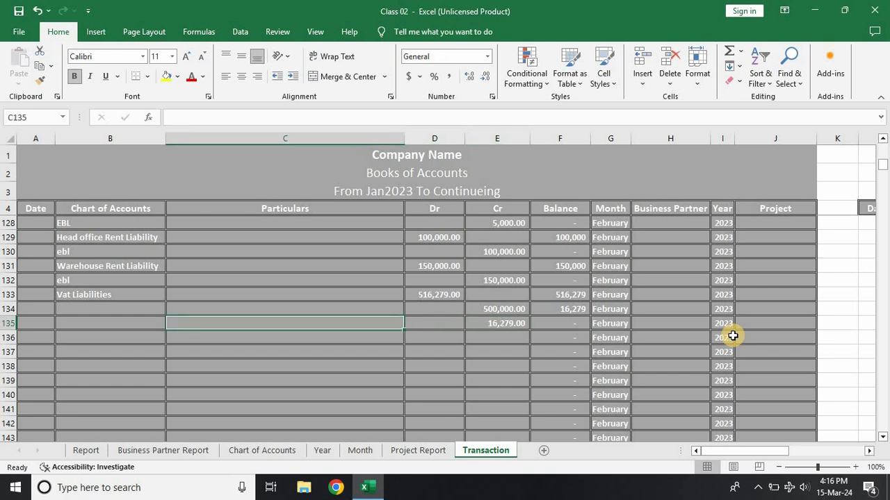
{"action": "type", "text": "cash"}
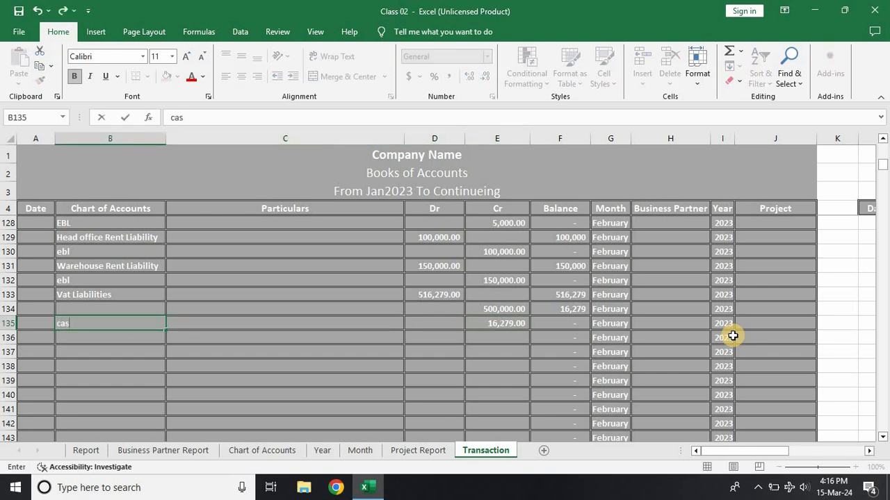
{"action": "key", "text": "BackSpace"}
{"action": "key", "text": "BackSpace"}
{"action": "key", "text": "BackSpace"}
{"action": "key", "text": "BackSpace"}
Step: Assign the account AT to the 500,000 credit in row 134 and Cash In Hand to the 16,279 credit in row 135
{"action": "key", "text": "Up"}
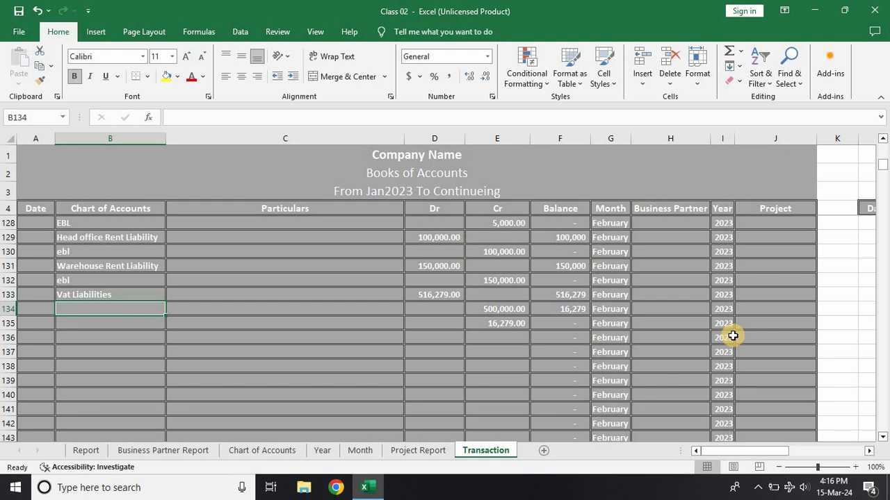
{"action": "type", "text": "AT"}
{"action": "key", "text": "Return"}
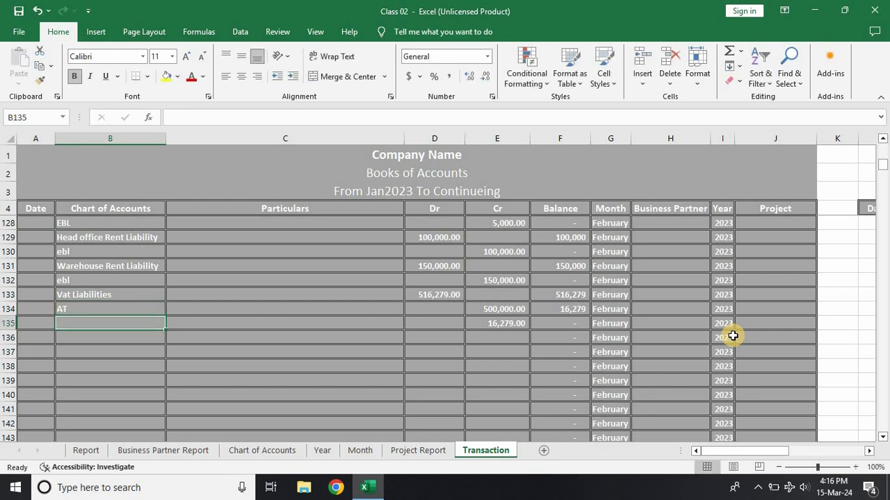
{"action": "type", "text": "Cash In Hand"}
{"action": "key", "text": "Return"}
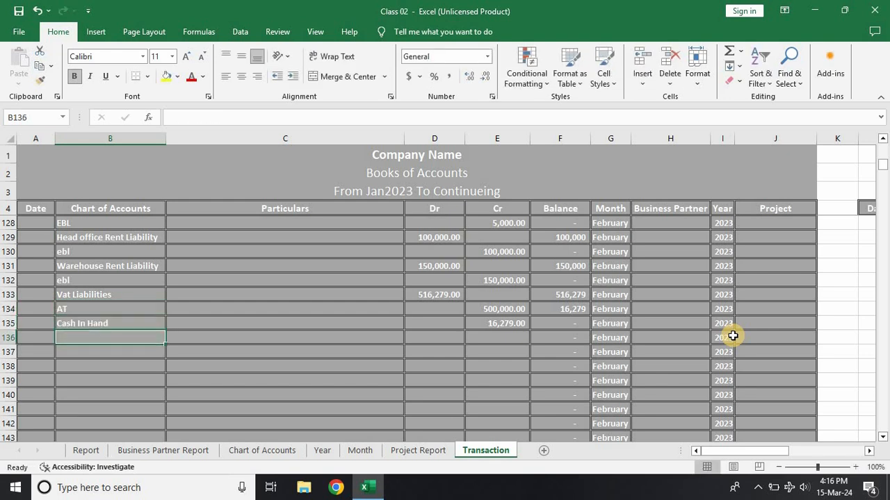
Step: Check the asset, liability and equity amounts and their formulas in the Statement of Financial Position on the Report sheet
{"action": "left_click", "coordinate": [86, 450]}
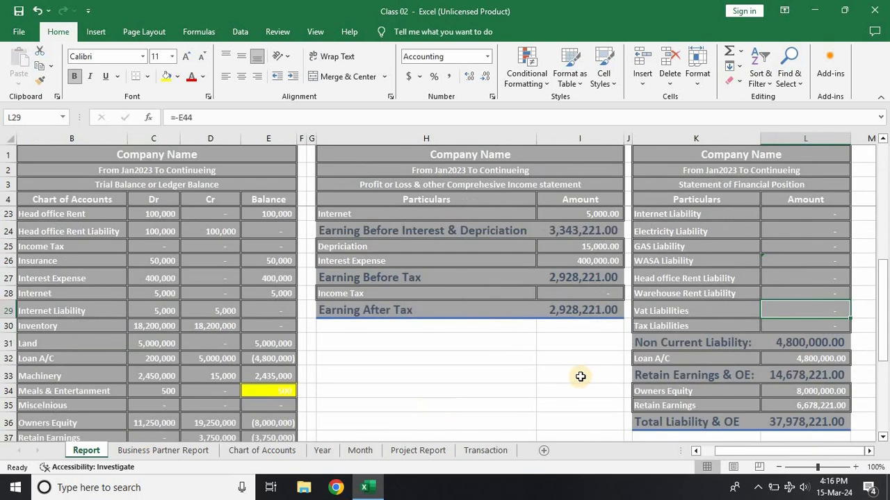
{"action": "left_click", "coordinate": [580, 376]}
{"action": "scroll", "coordinate": [779, 299], "scroll_direction": "up", "scroll_amount": 2}
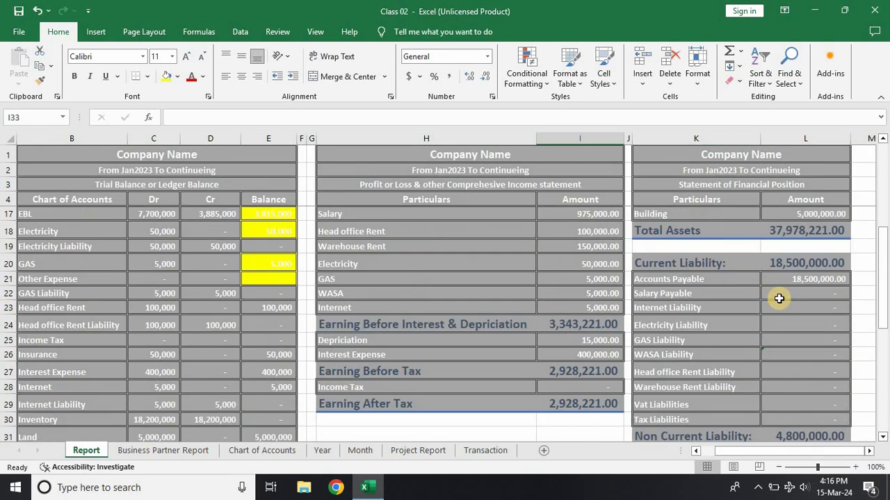
{"action": "scroll", "coordinate": [779, 298], "scroll_direction": "down", "scroll_amount": 2}
{"action": "scroll", "coordinate": [779, 298], "scroll_direction": "up", "scroll_amount": 3}
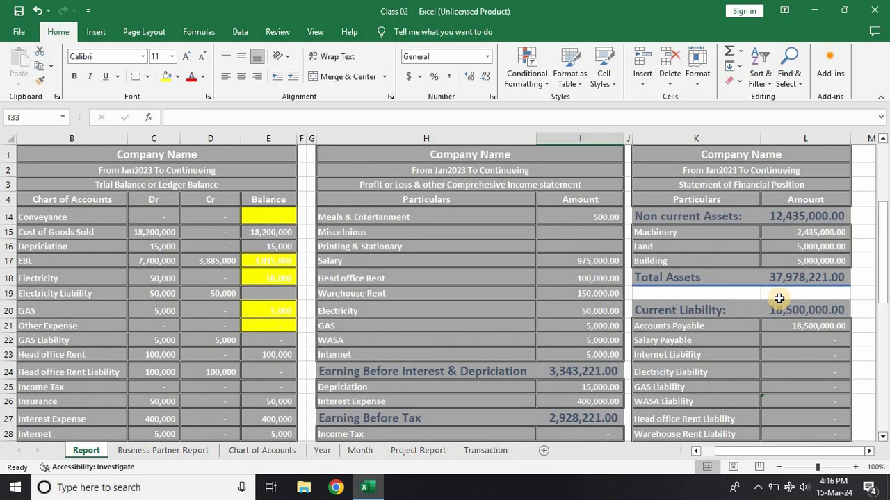
{"action": "scroll", "coordinate": [779, 298], "scroll_direction": "down", "scroll_amount": 1}
{"action": "left_click", "coordinate": [788, 280]}
{"action": "scroll", "coordinate": [786, 316], "scroll_direction": "down", "scroll_amount": 2}
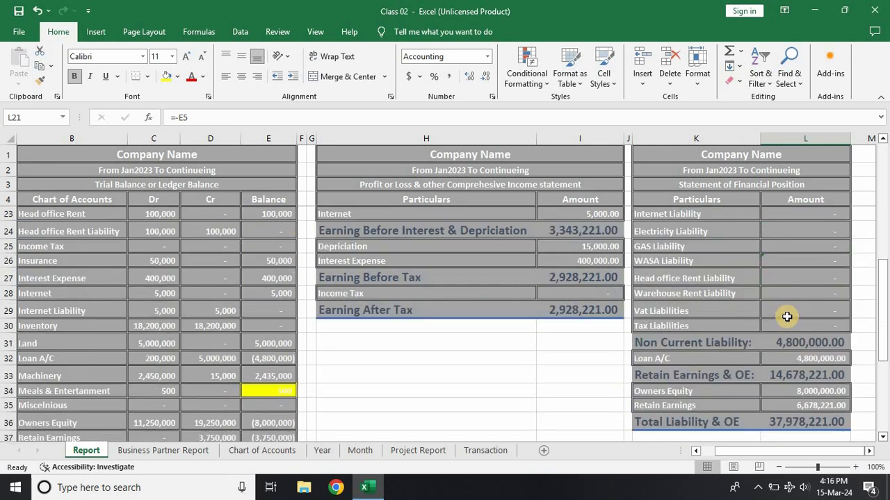
{"action": "scroll", "coordinate": [786, 316], "scroll_direction": "up", "scroll_amount": 1}
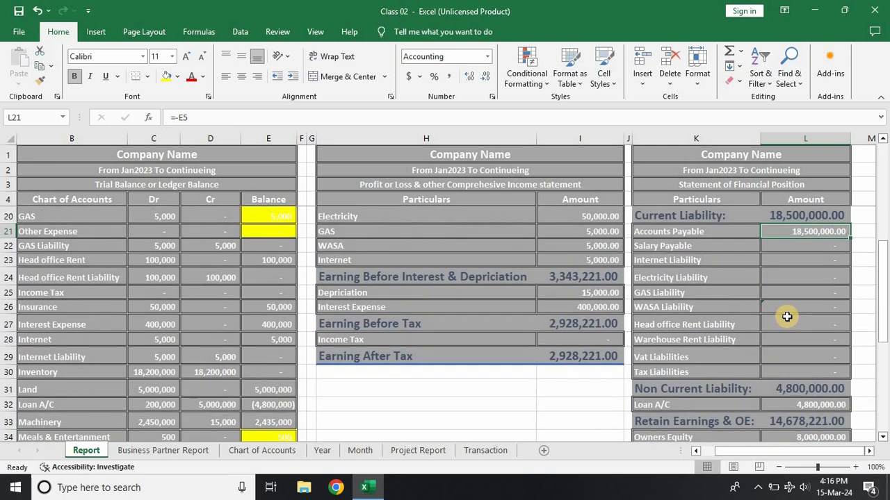
{"action": "scroll", "coordinate": [787, 314], "scroll_direction": "down", "scroll_amount": 1}
{"action": "left_click", "coordinate": [786, 359]}
Step: Save the Class 02 workbook
{"action": "scroll", "coordinate": [531, 342], "scroll_direction": "up", "scroll_amount": 4}
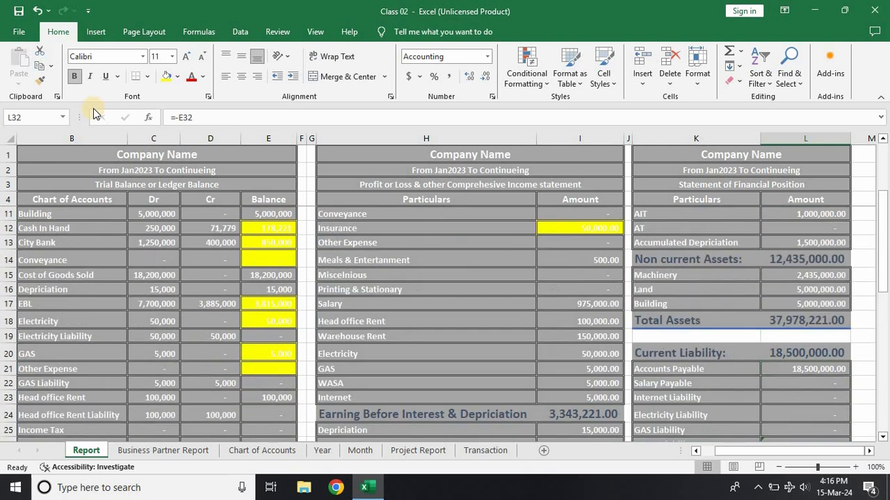
{"action": "left_click", "coordinate": [20, 10]}
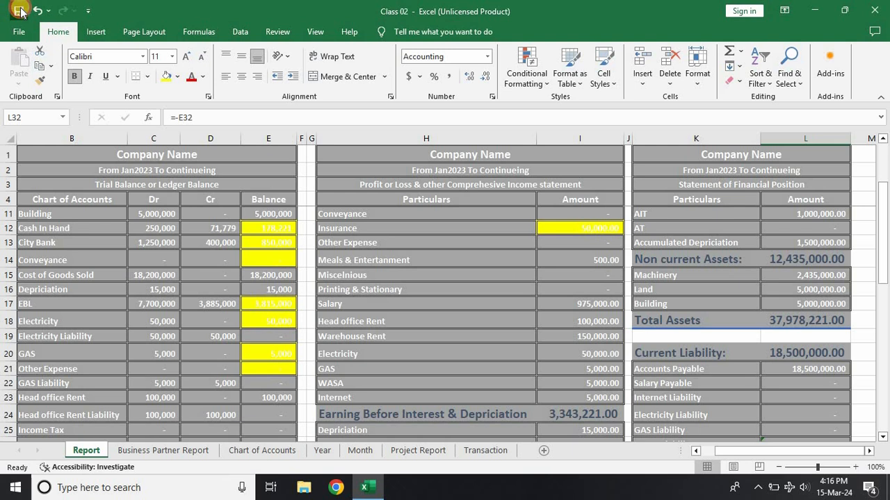
Step: Refresh the ledger extract filtered for the EBL account on the Transaction sheet
{"action": "left_click", "coordinate": [482, 450]}
{"action": "mouse_move", "coordinate": [765, 451]}
{"action": "left_mouse_down"}
{"action": "mouse_move", "coordinate": [836, 431]}
{"action": "mouse_move", "coordinate": [782, 448]}
{"action": "left_mouse_up"}
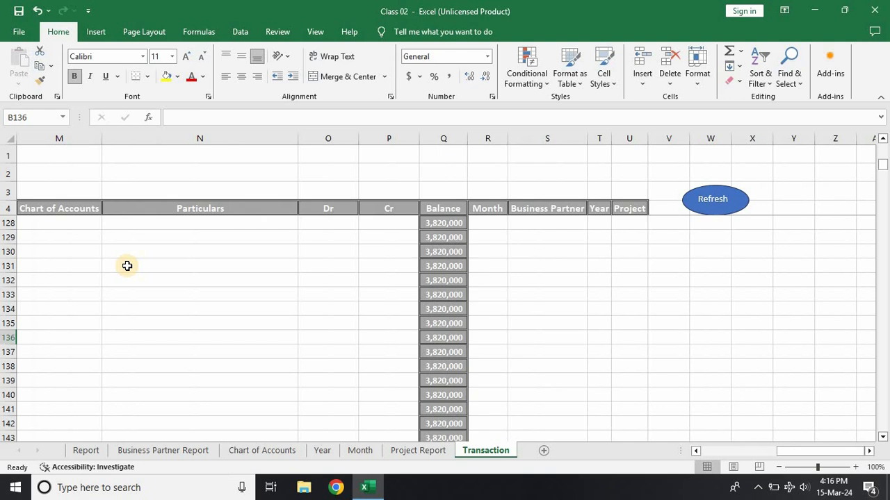
{"action": "left_click", "coordinate": [160, 198]}
{"action": "key", "text": "Down"}
{"action": "key", "text": "Down"}
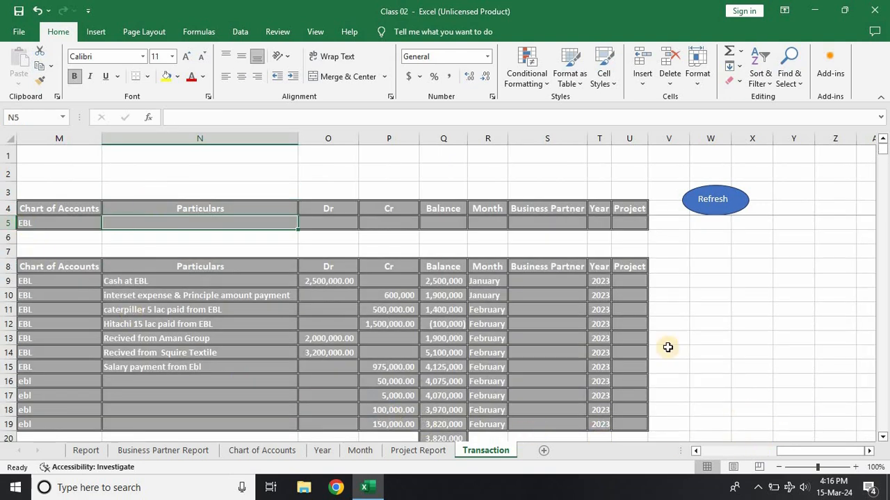
{"action": "left_click", "coordinate": [705, 212]}
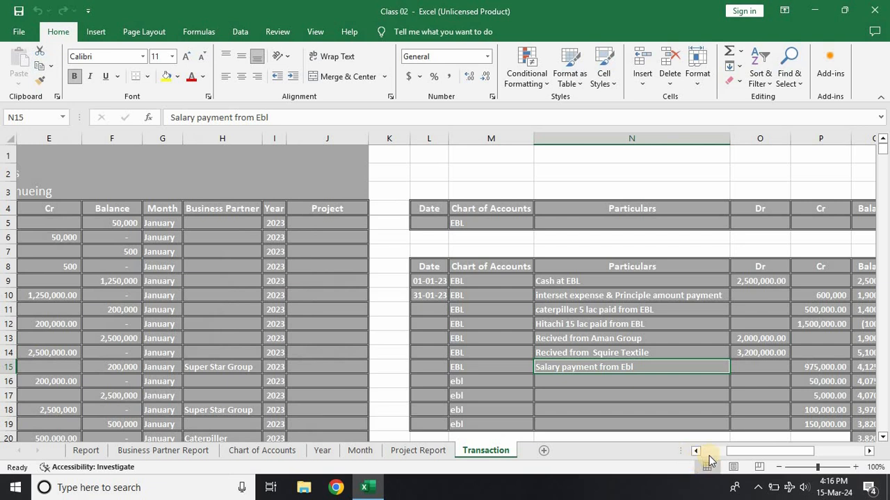
Step: Review the rows of the EBL ledger extract and close the workbook
{"action": "left_click_drag", "start_coordinate": [753, 450], "coordinate": [790, 438]}
{"action": "scroll", "coordinate": [522, 384], "scroll_direction": "down", "scroll_amount": 2}
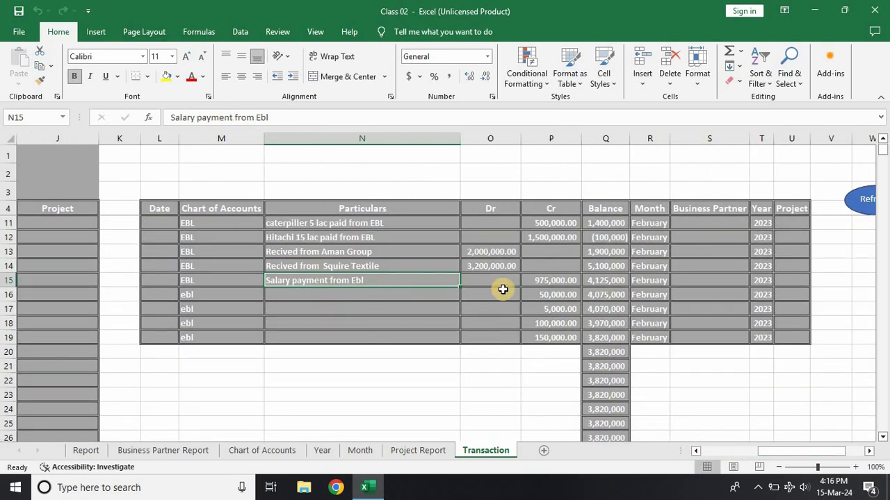
{"action": "scroll", "coordinate": [502, 289], "scroll_direction": "up", "scroll_amount": 1}
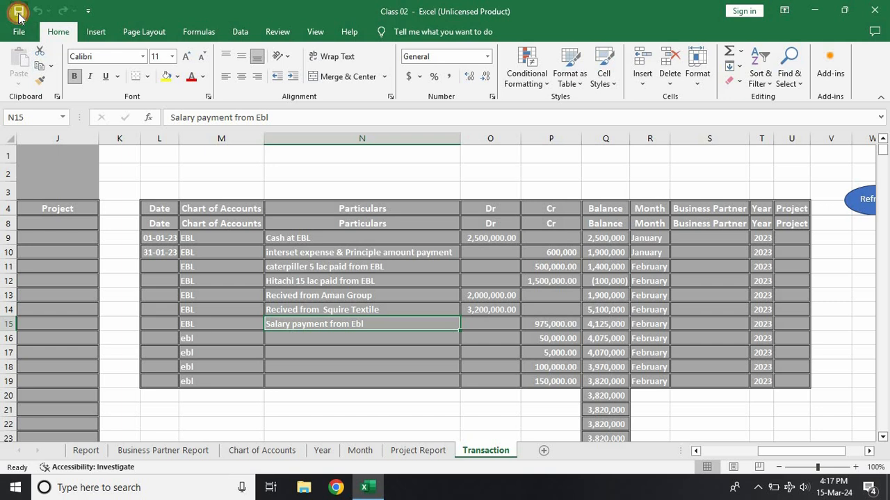
{"action": "left_click", "coordinate": [874, 11]}
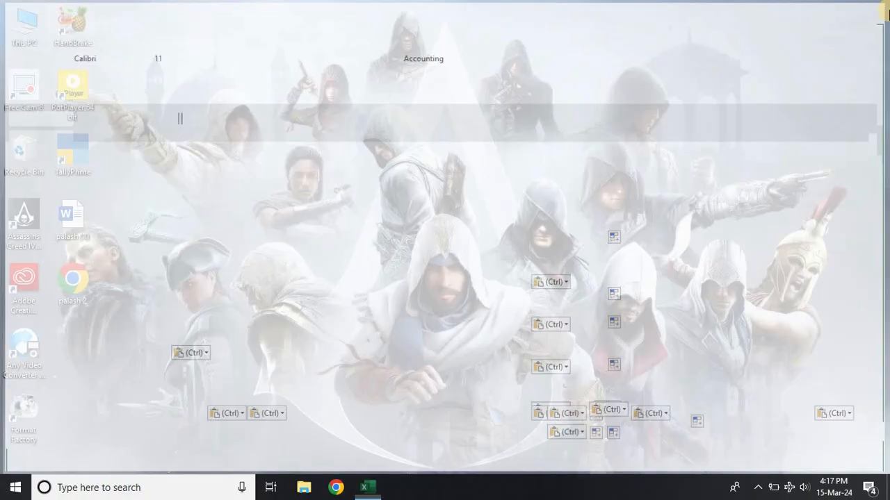